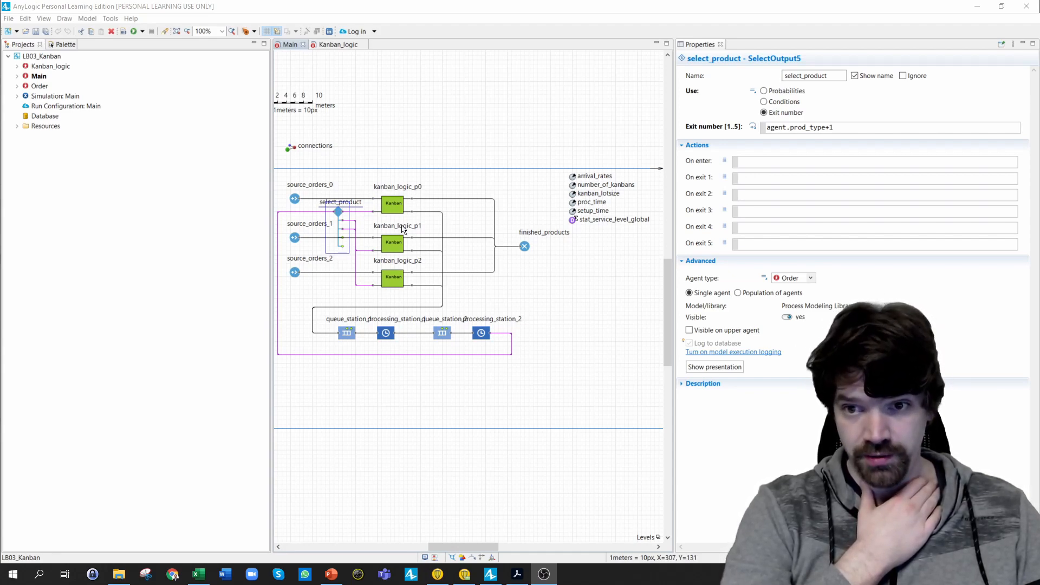
- Run the LB03_Kanban simulation, raise its speed to x5 and inspect the kanban_logic_p0 block
click(134, 32)
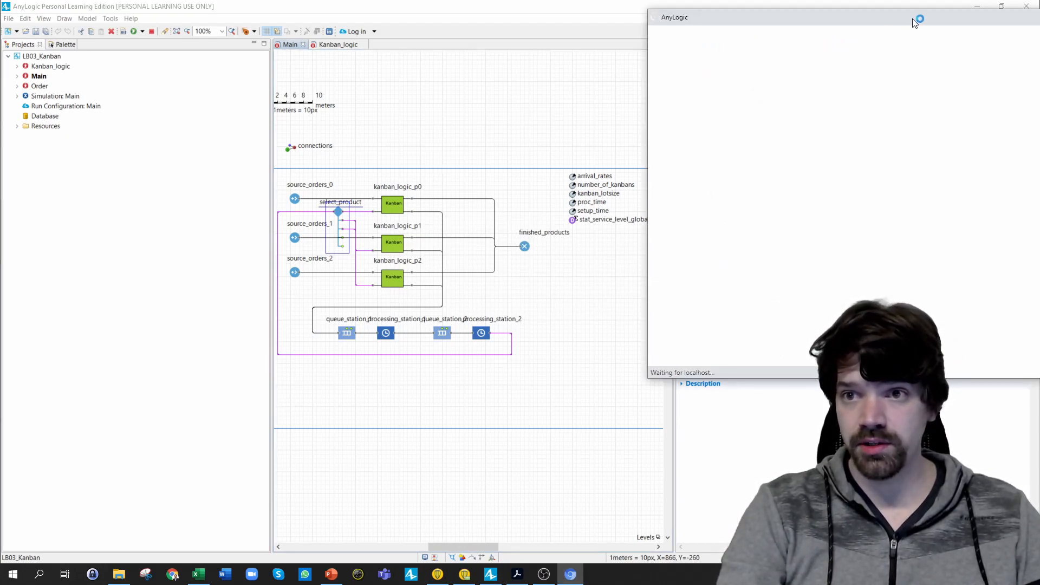
drag(901, 19, 441, 63)
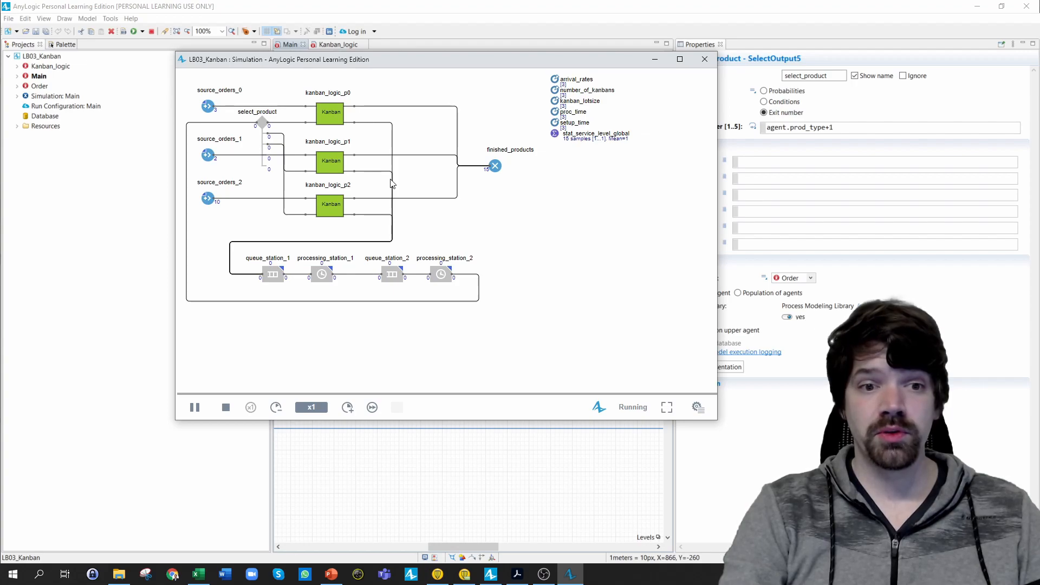
click(347, 409)
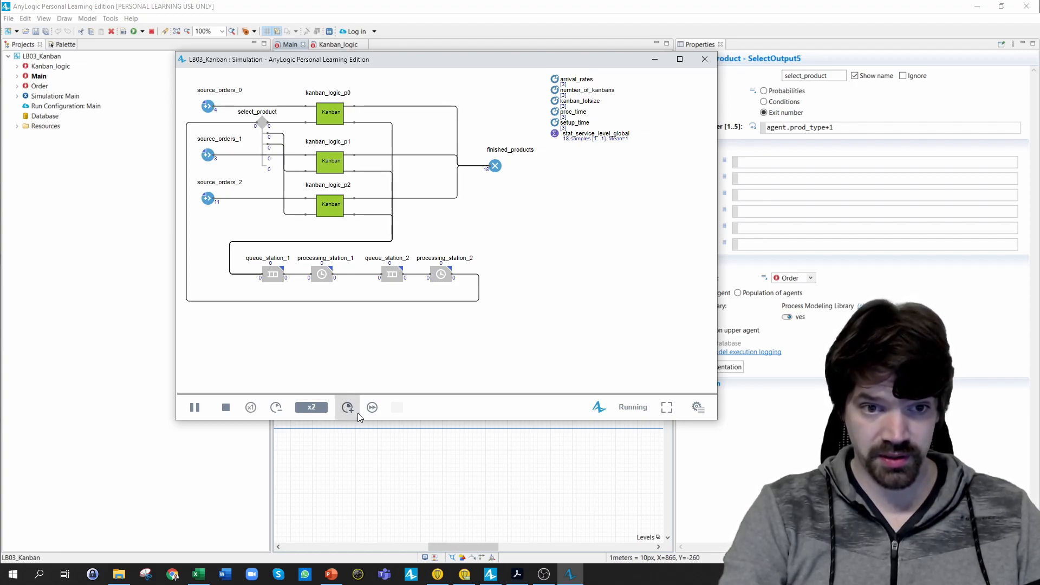
click(347, 408)
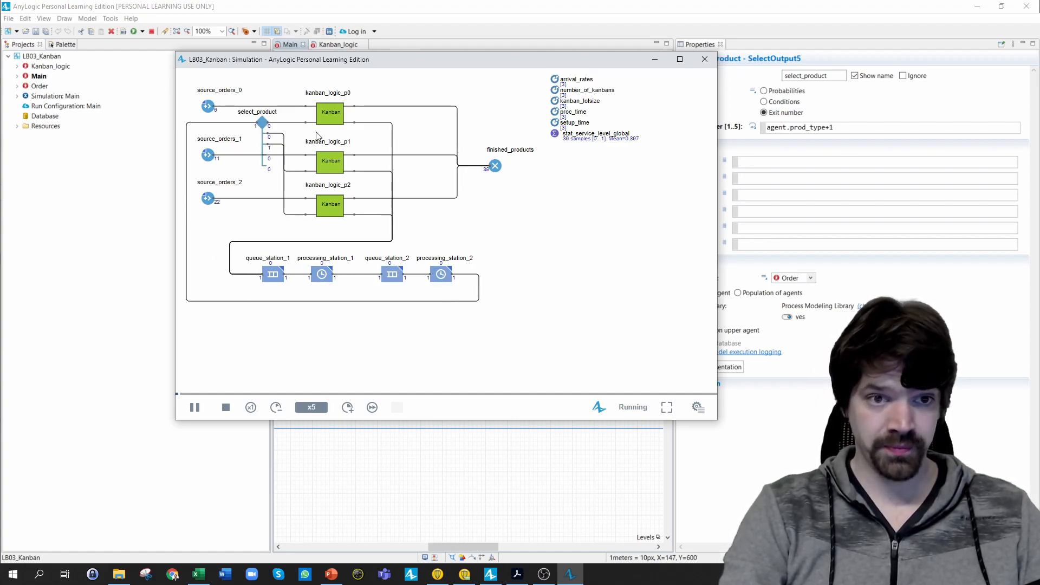
click(327, 99)
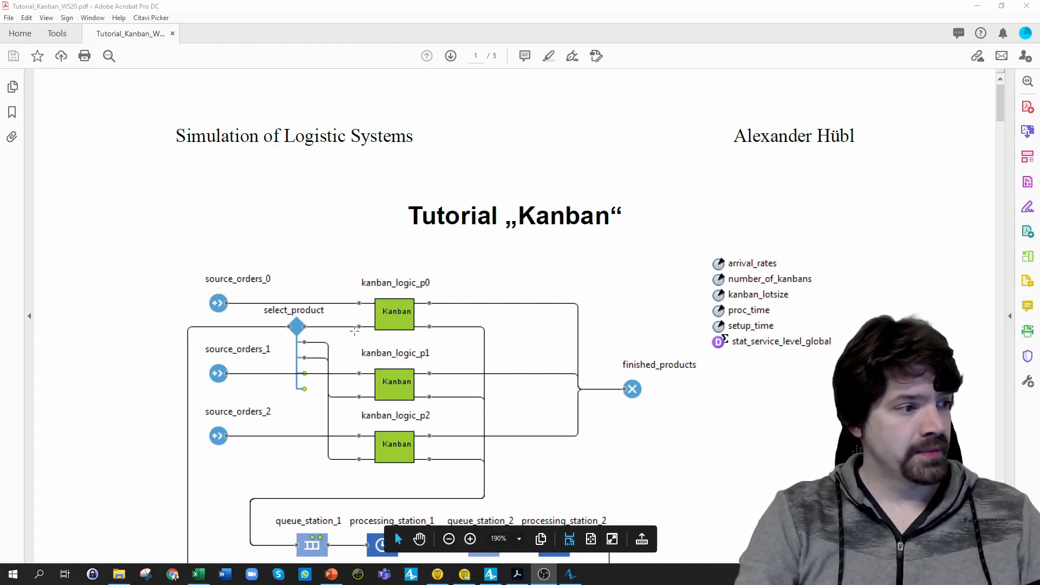
- Read the tutorial's specification for arrival rates, processing and setup times, Kanban lot sizes, Kanban amounts and run time
scroll(354, 331, down, 6)
scroll(485, 353, down, 5)
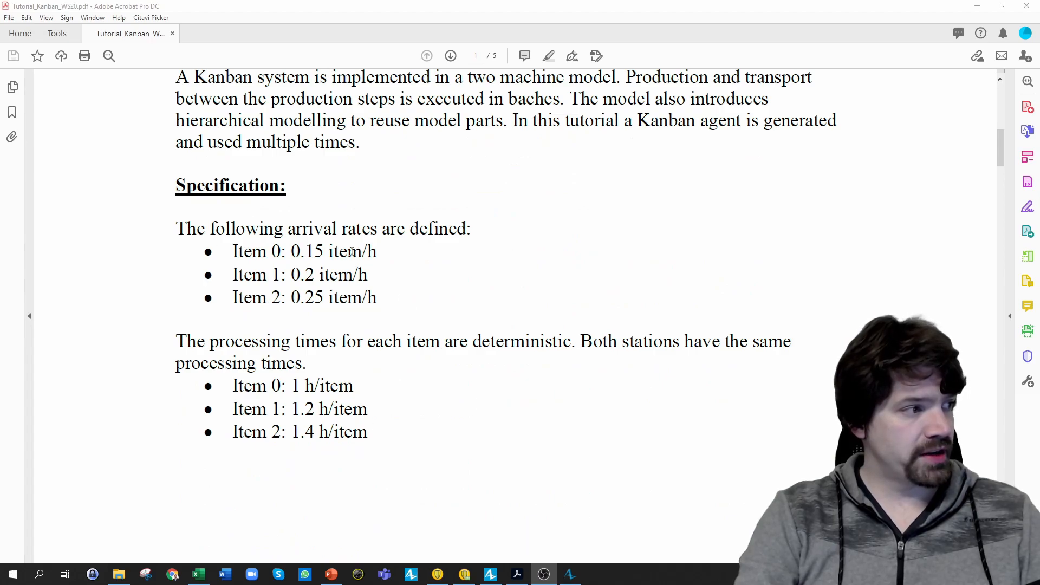
scroll(431, 357, down, 9)
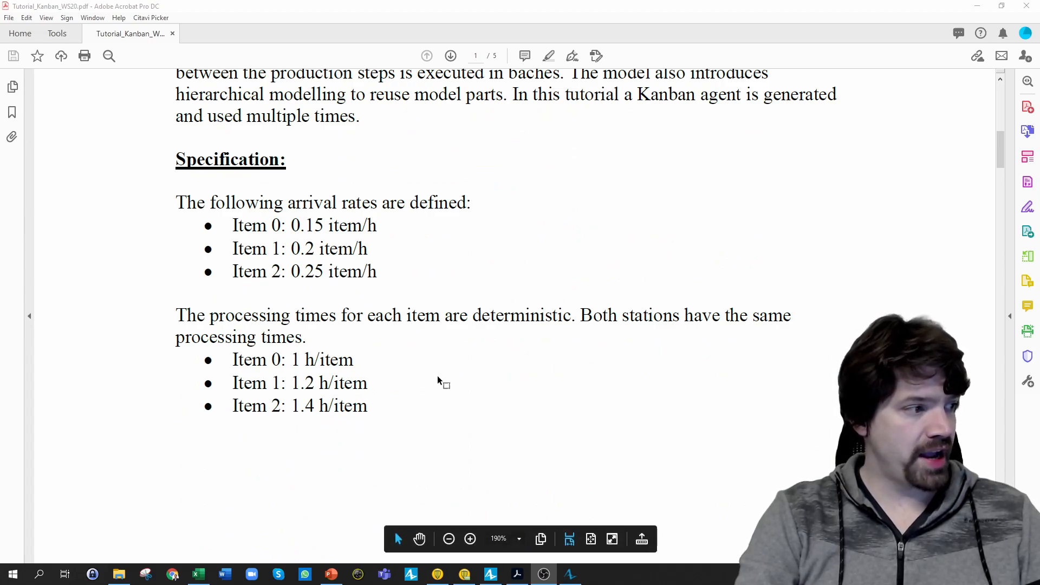
scroll(433, 383, down, 1)
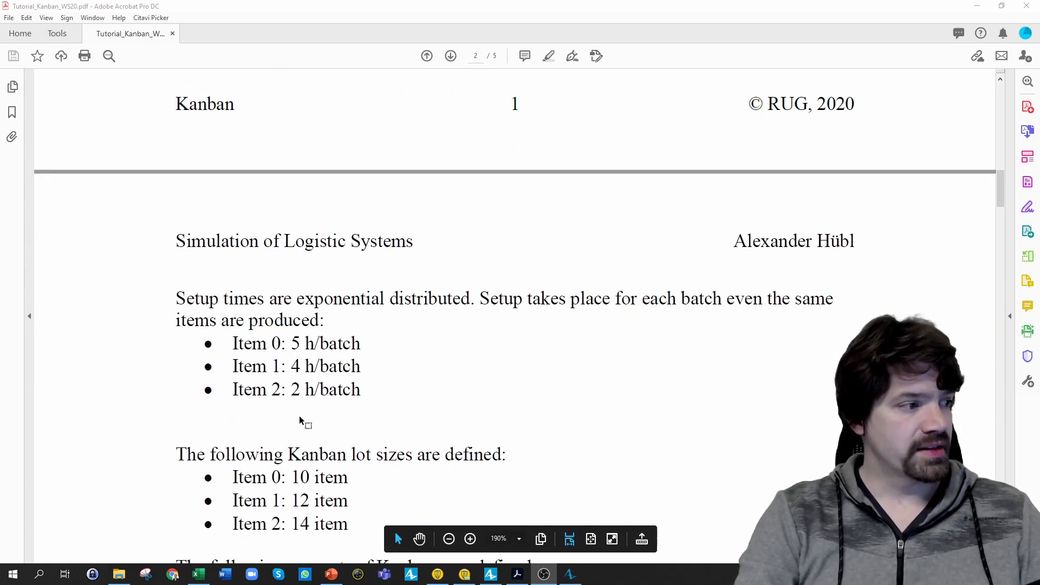
scroll(479, 398, down, 1)
scroll(484, 400, down, 2)
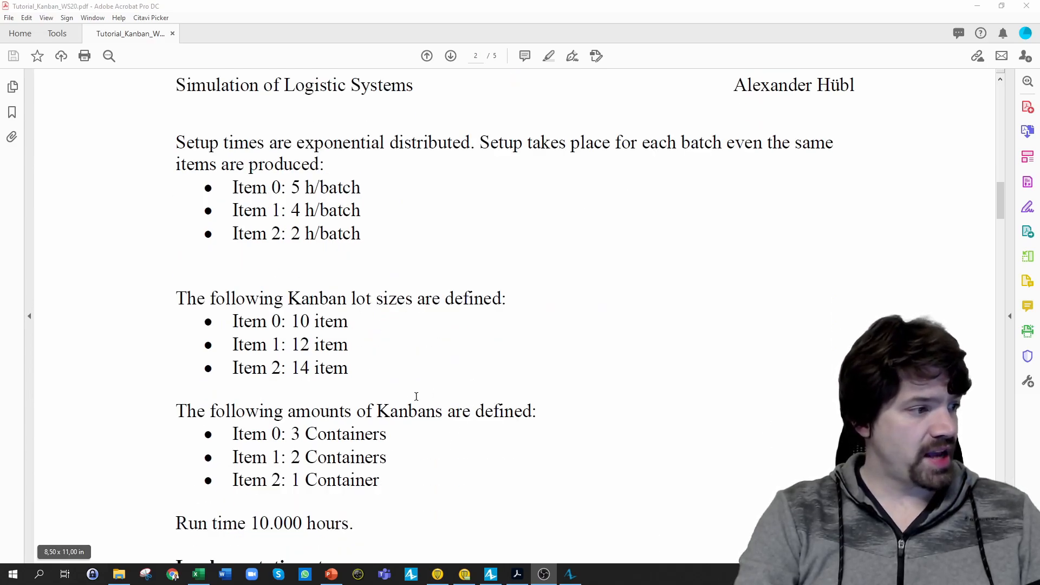
scroll(531, 414, down, 2)
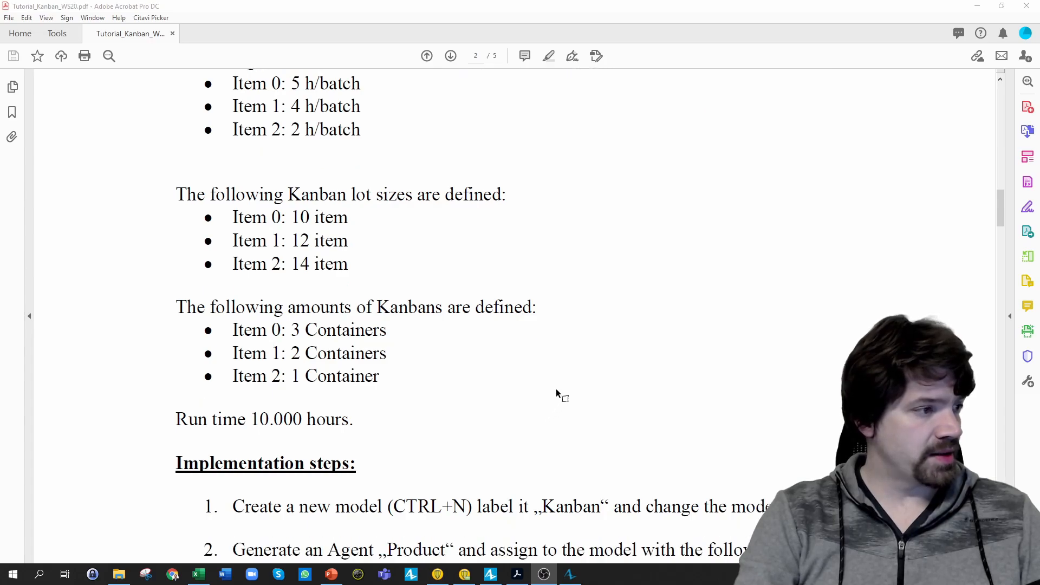
scroll(583, 374, down, 5)
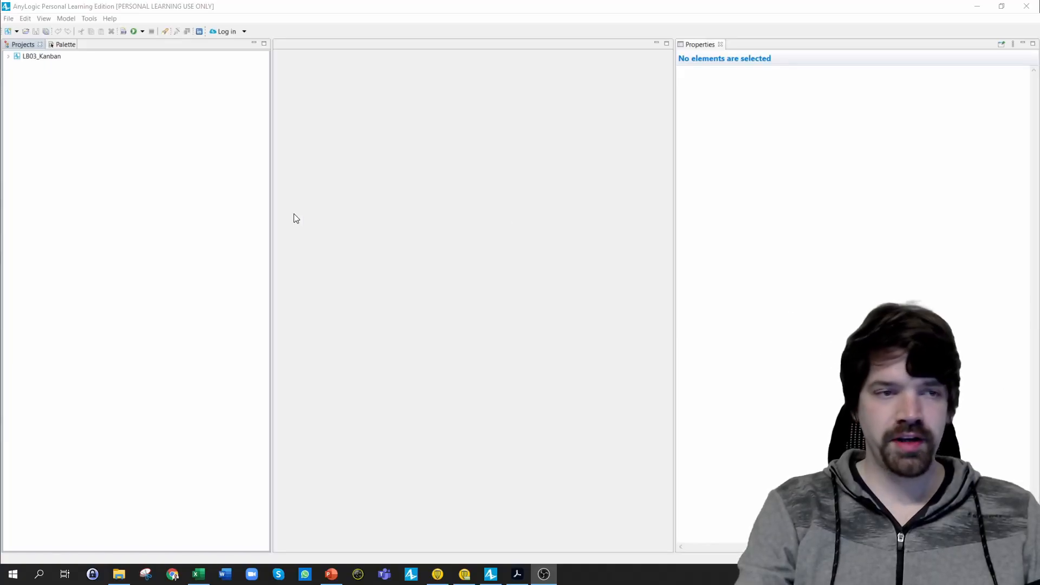
- Create a new model named TutorialKanban with hours as the model time unit
click(98, 151)
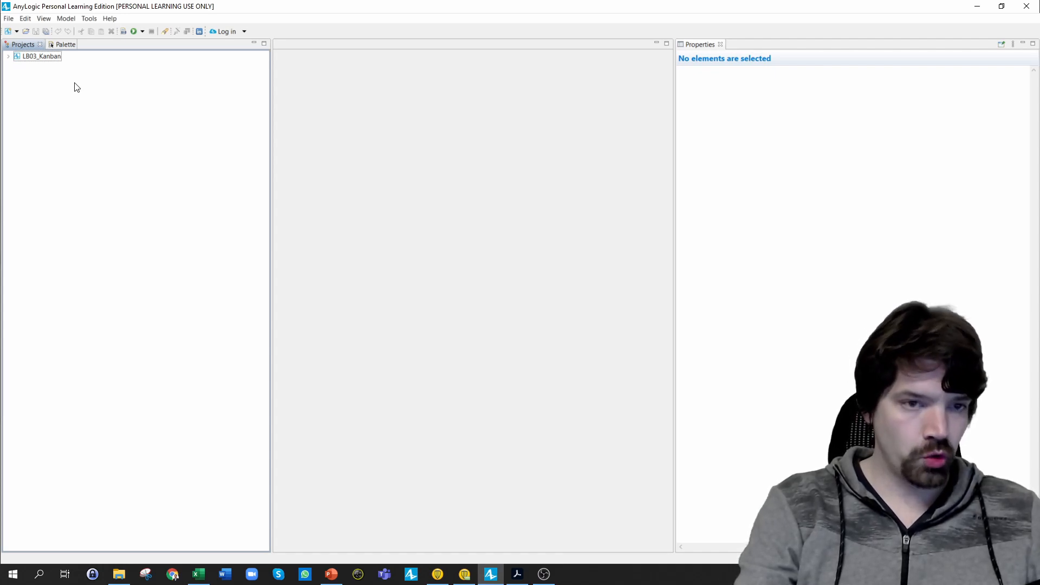
key(ctrl+n)
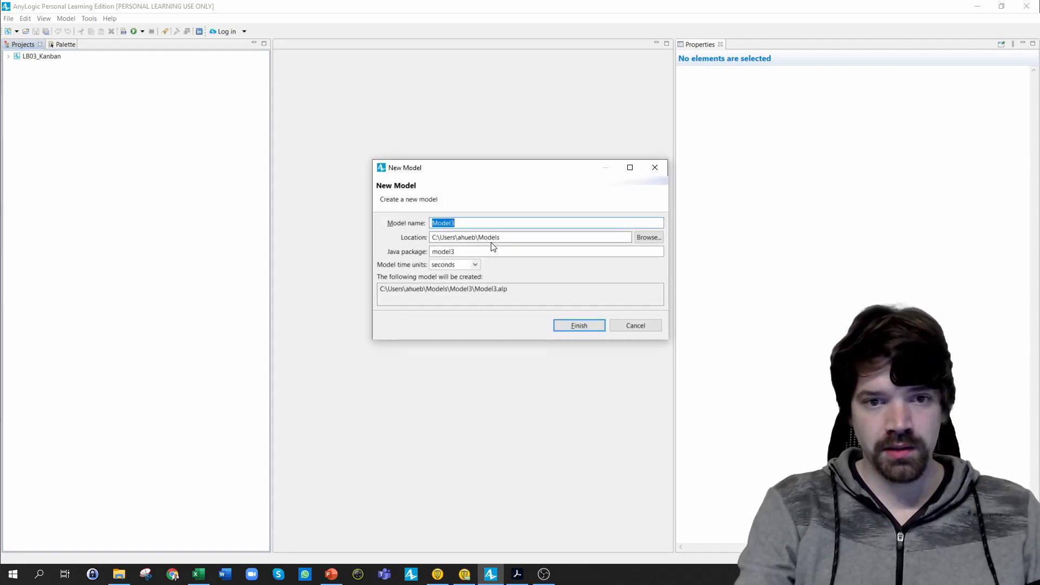
text(T)
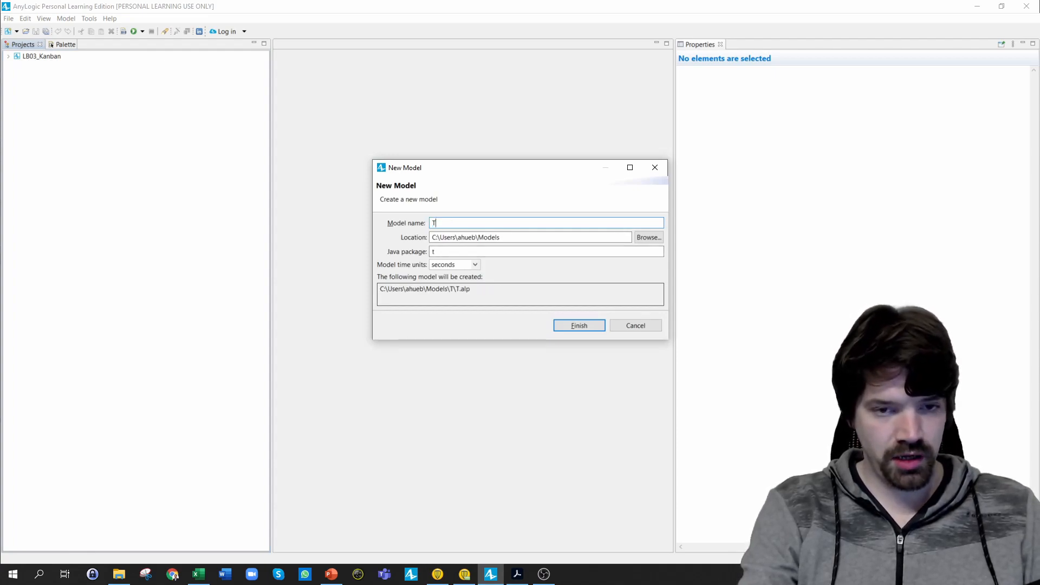
text(utoria)
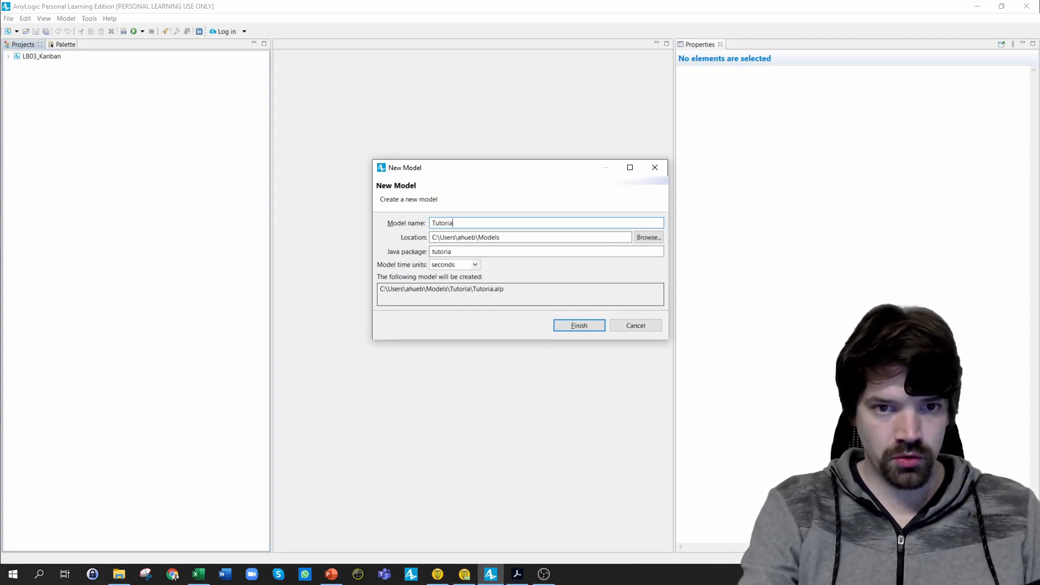
text(lKanban)
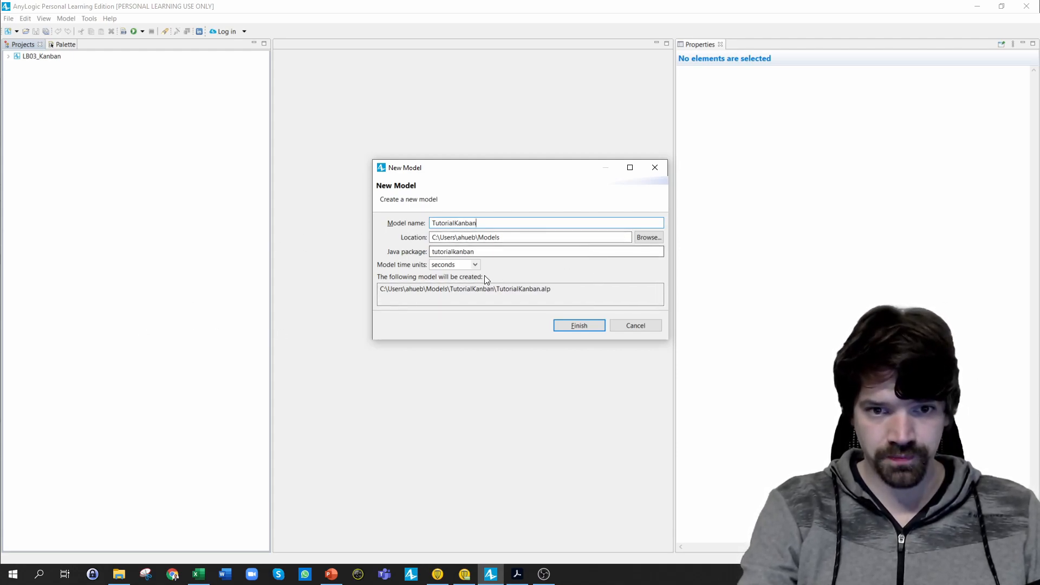
click(475, 265)
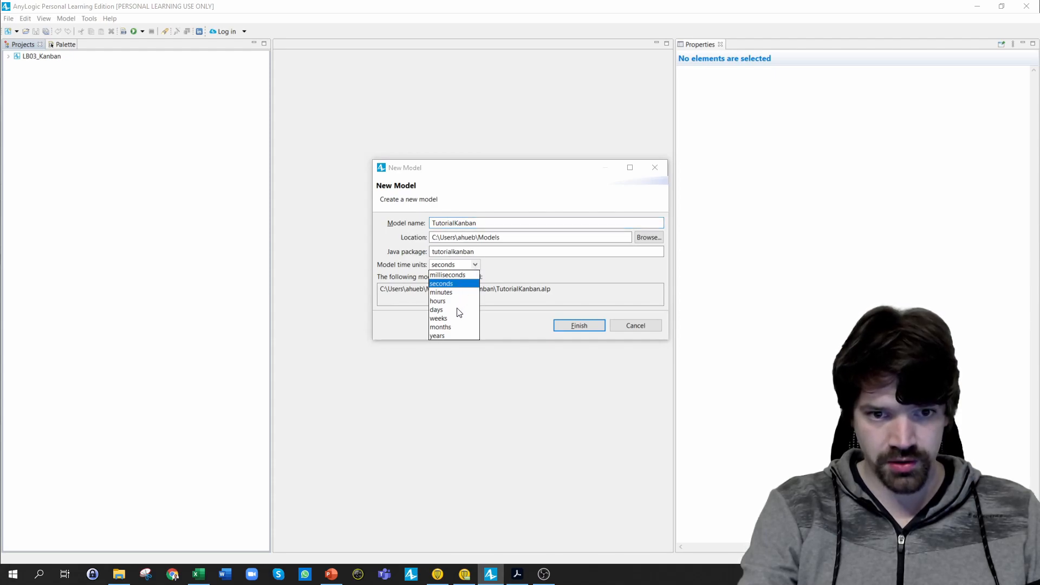
click(438, 301)
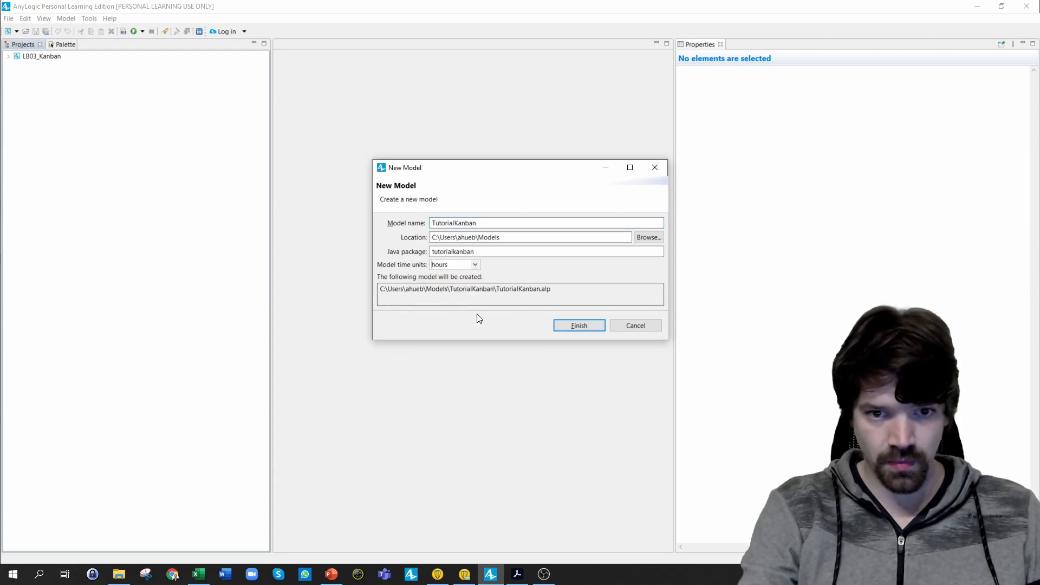
click(570, 326)
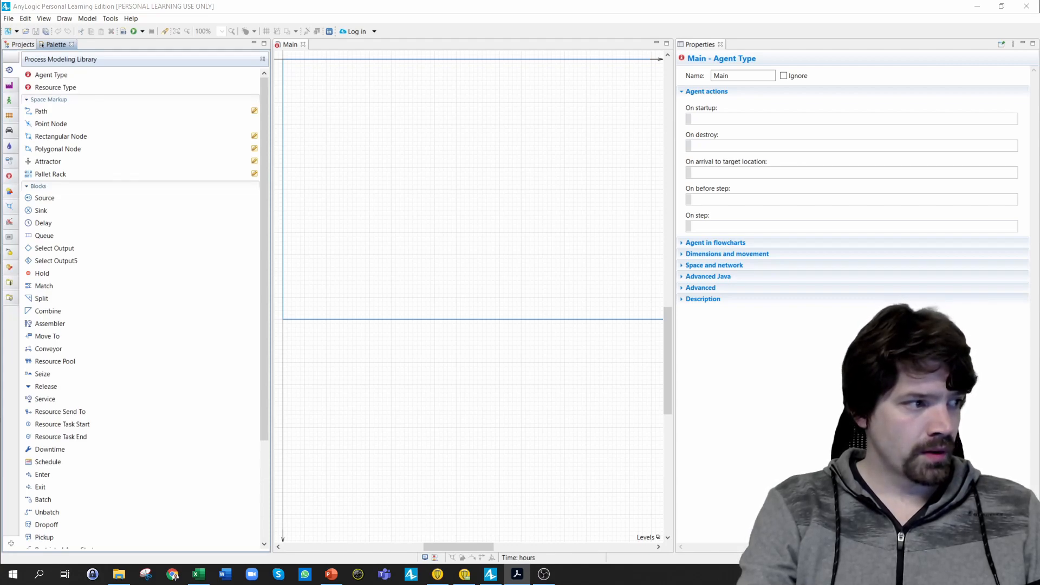
- Add a new agent type named Product to Main, created from scratch with no animation, and proceed to its parameters
drag(45, 80, 311, 95)
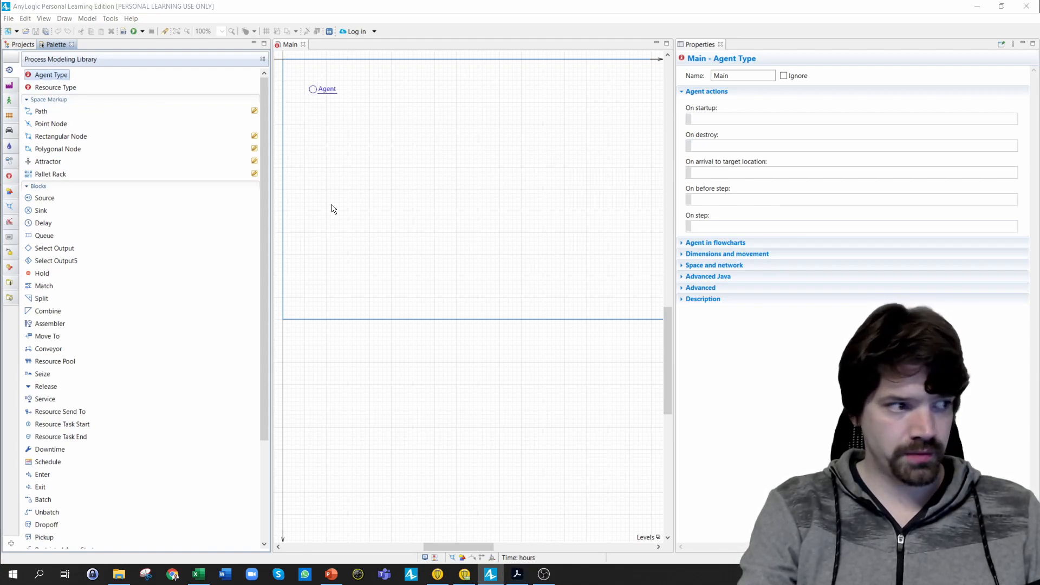
text(Product)
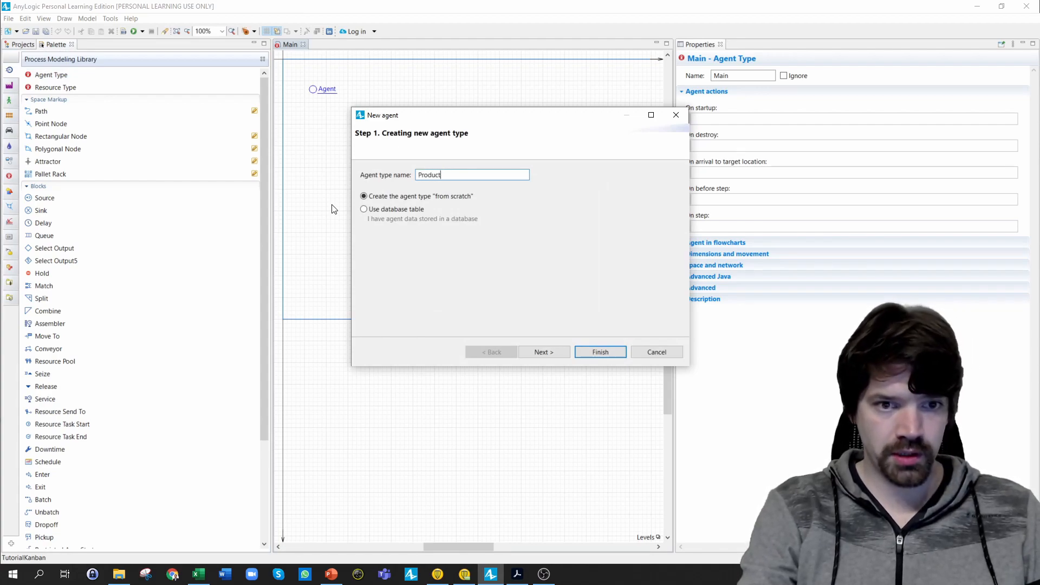
click(552, 354)
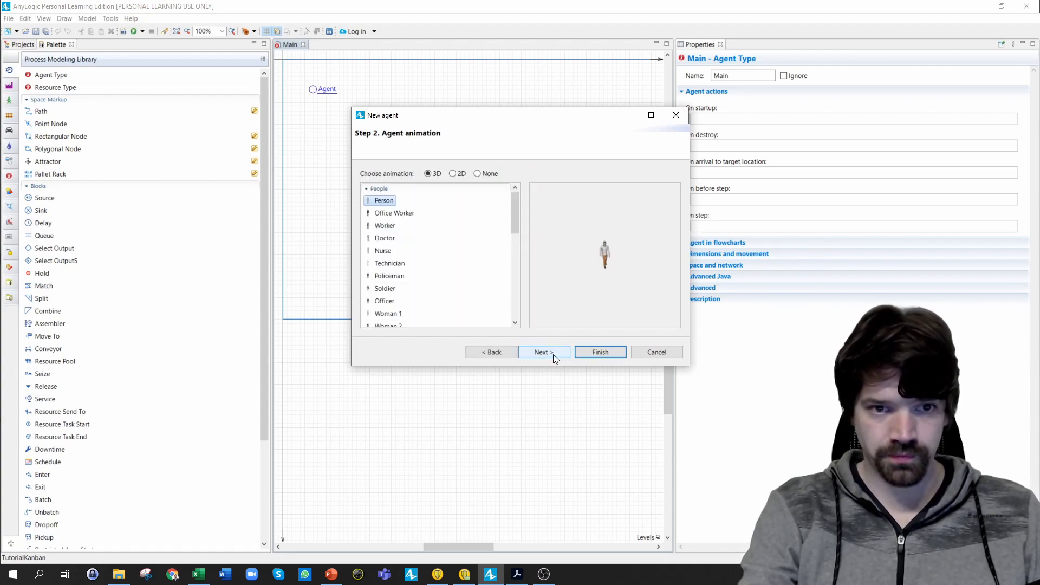
click(477, 173)
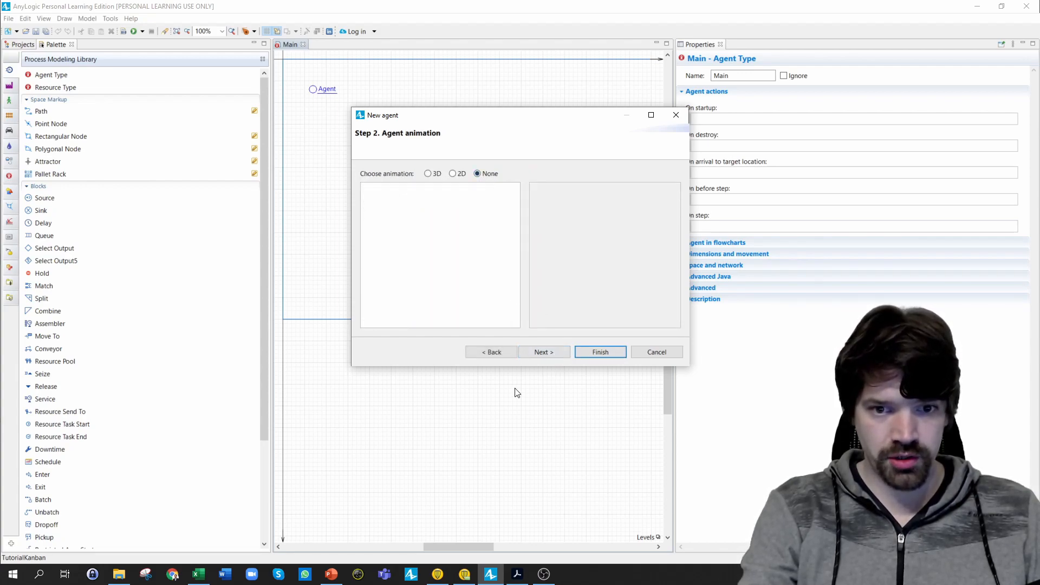
click(544, 353)
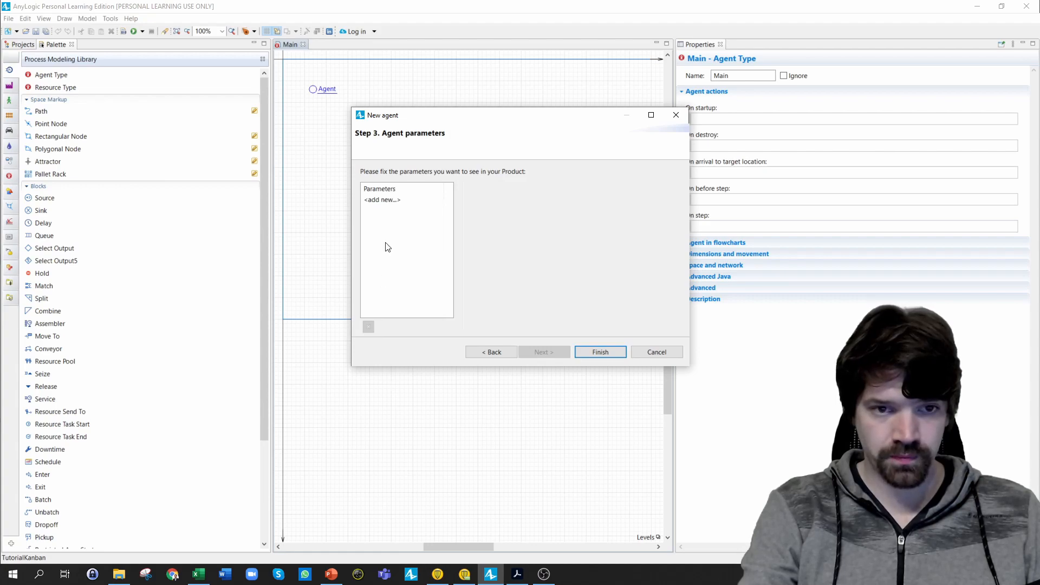
- Add a parameter named prod_type of type int to the Product agent
click(381, 200)
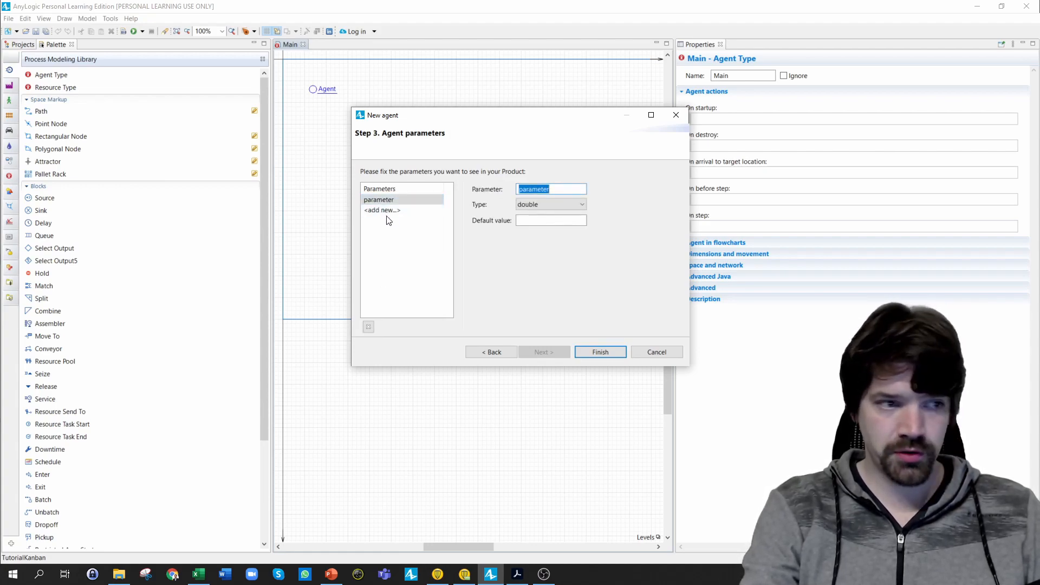
text(prod_type)
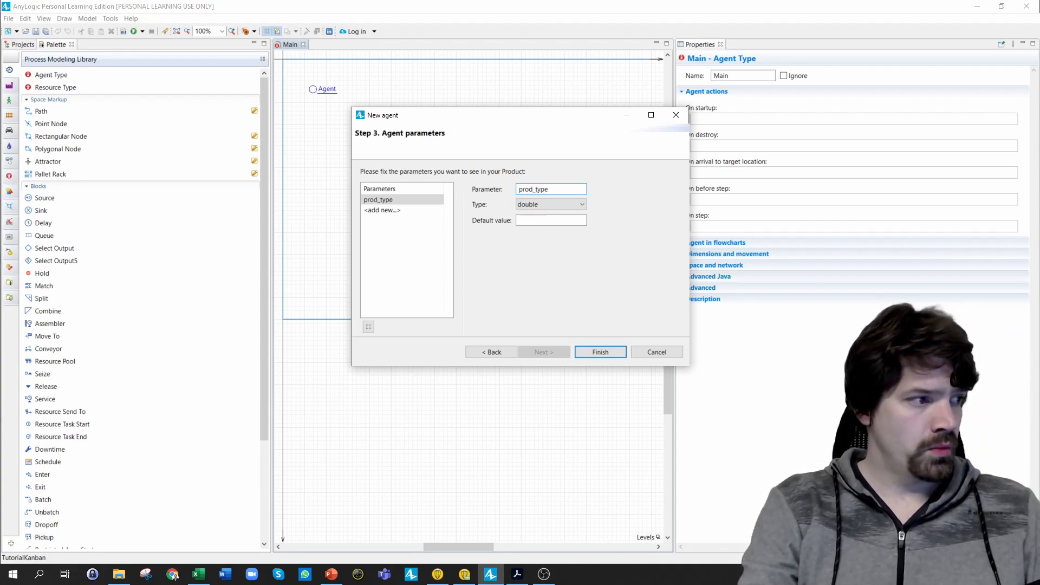
click(521, 206)
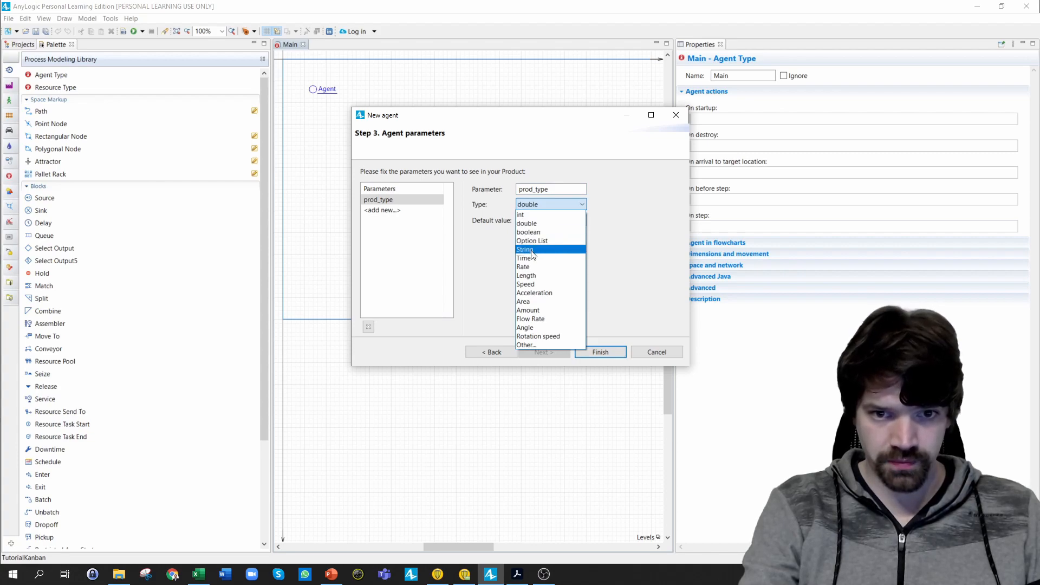
click(526, 215)
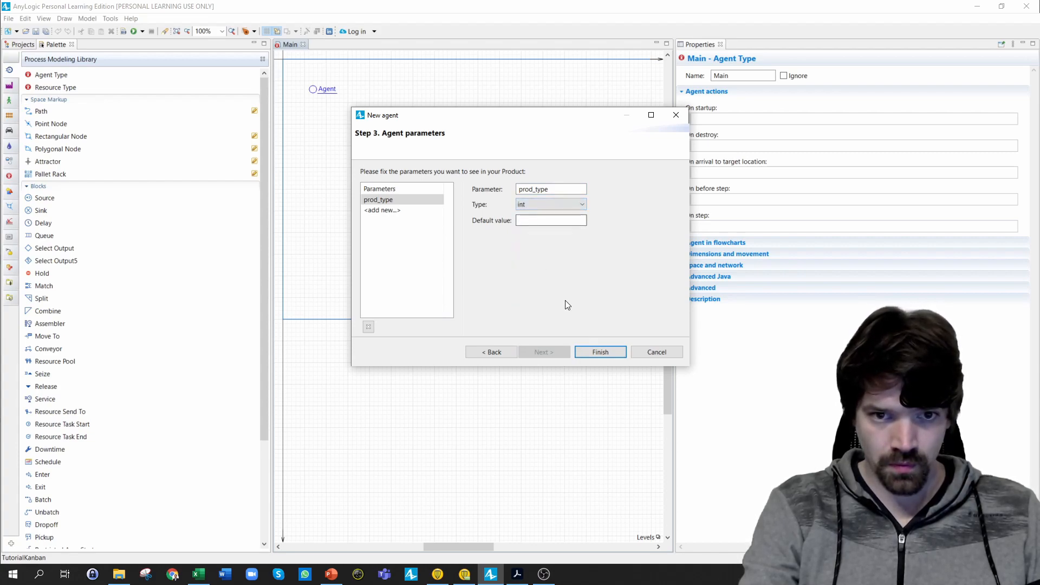
- Add a second Product agent parameter named arrival_time, keeping the double type
click(385, 211)
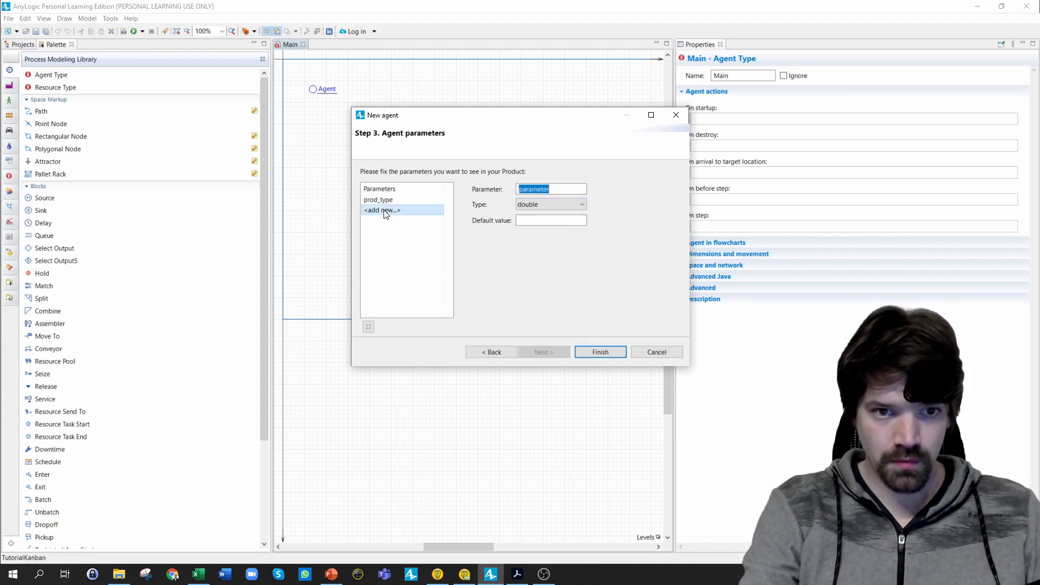
text(arrival)
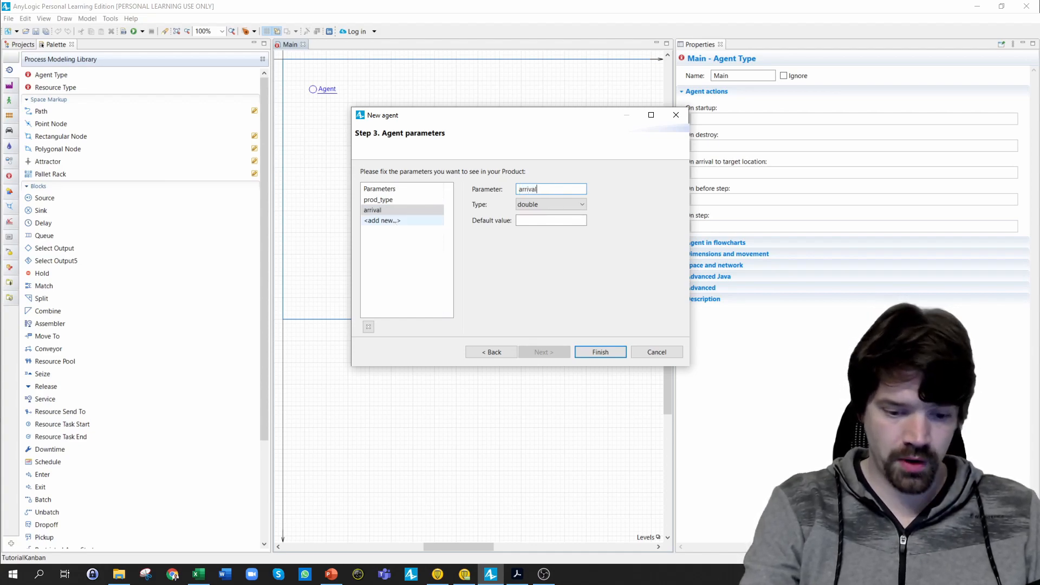
text(_)
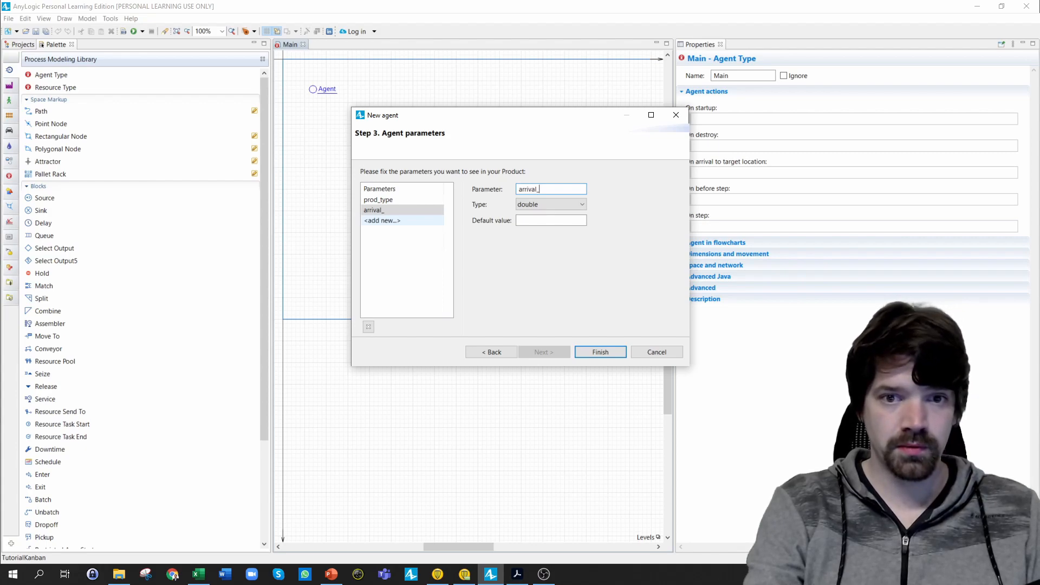
text(time)
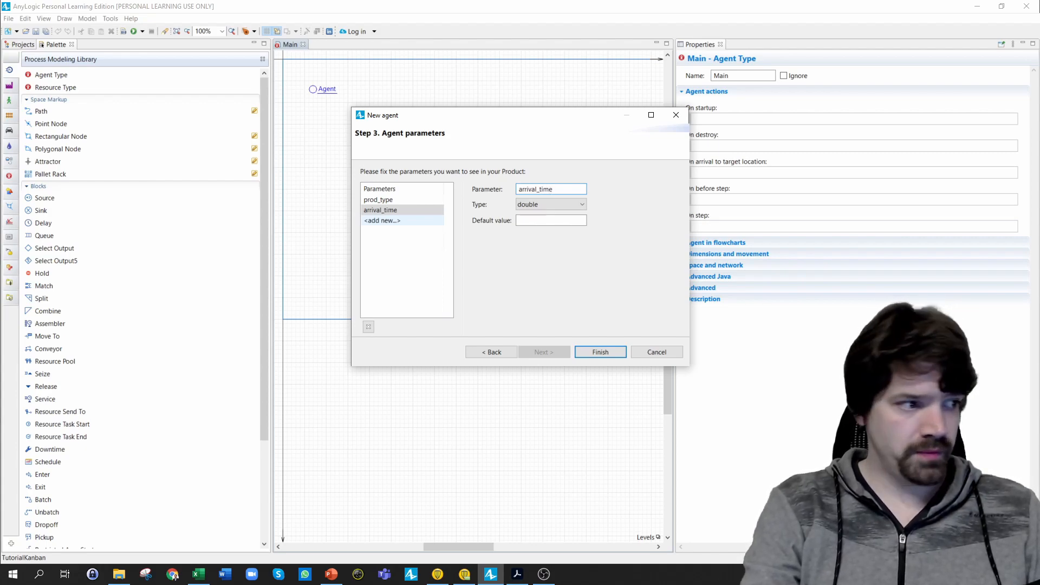
- Add a third Product agent parameter named quantity
click(381, 220)
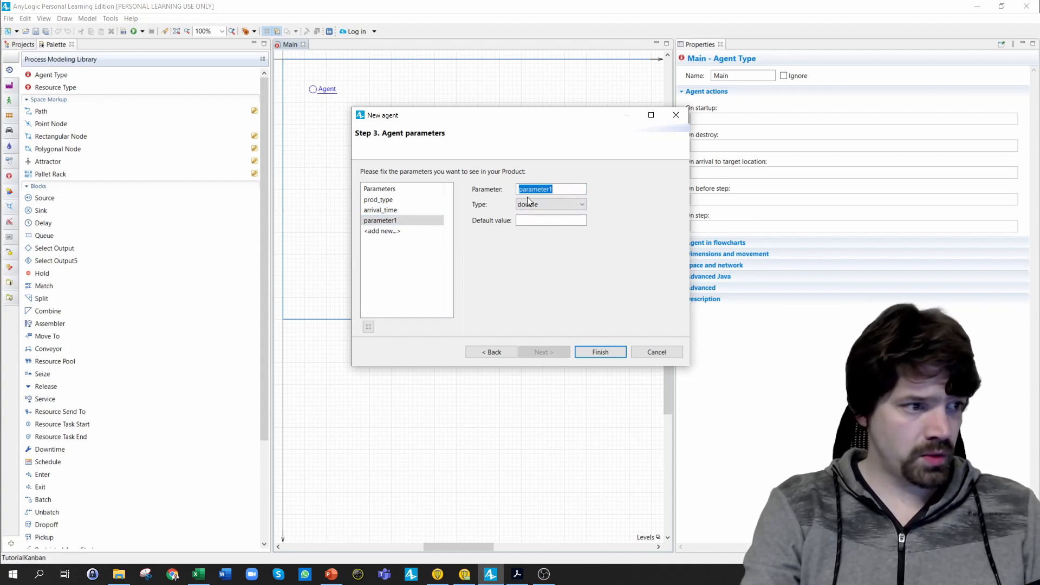
text(quan)
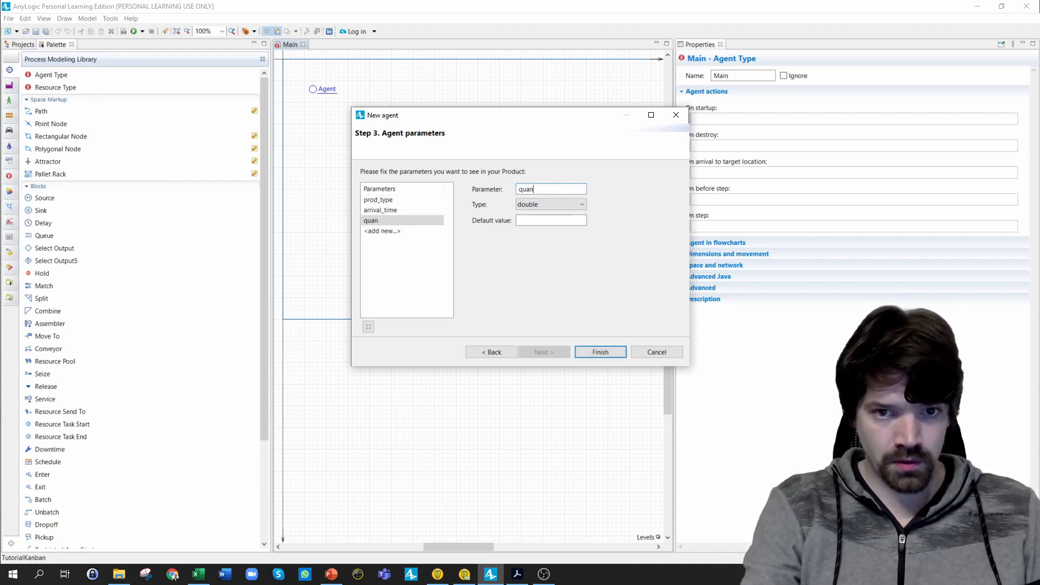
key(BackSpace)
key(BackSpace)
text(ty)
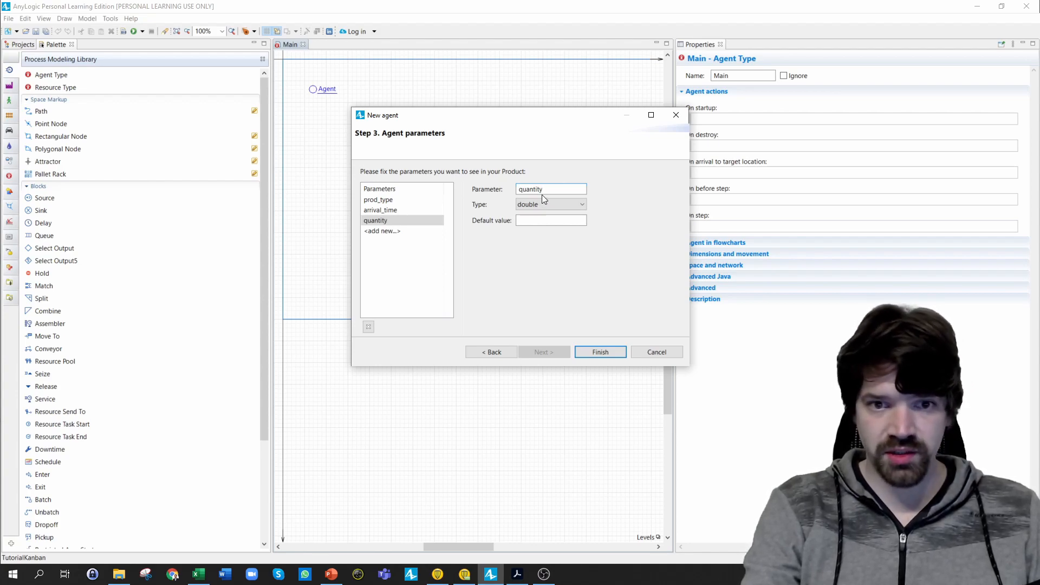
- Set the type of the quantity parameter to int
click(524, 202)
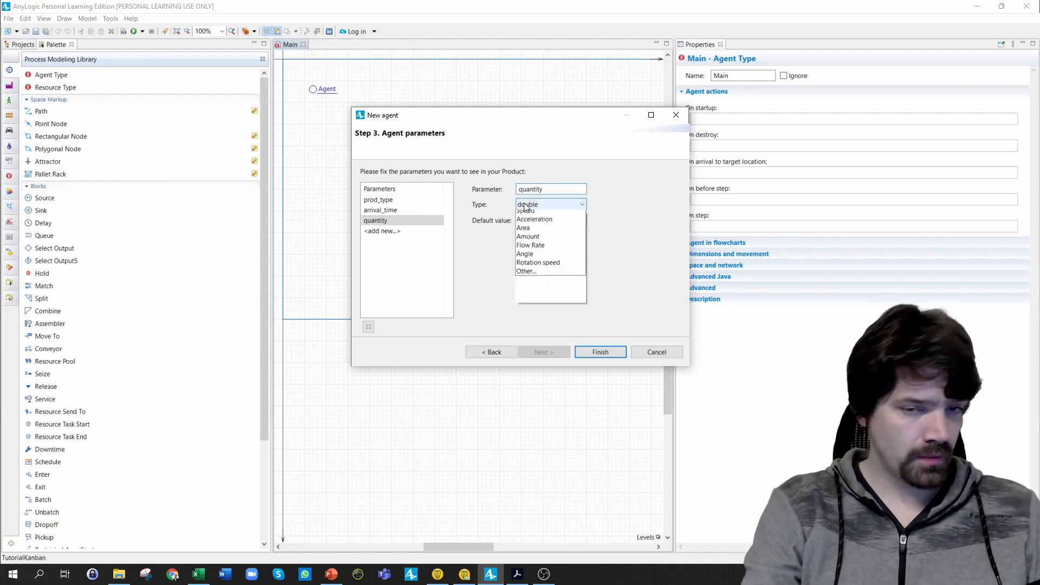
click(529, 215)
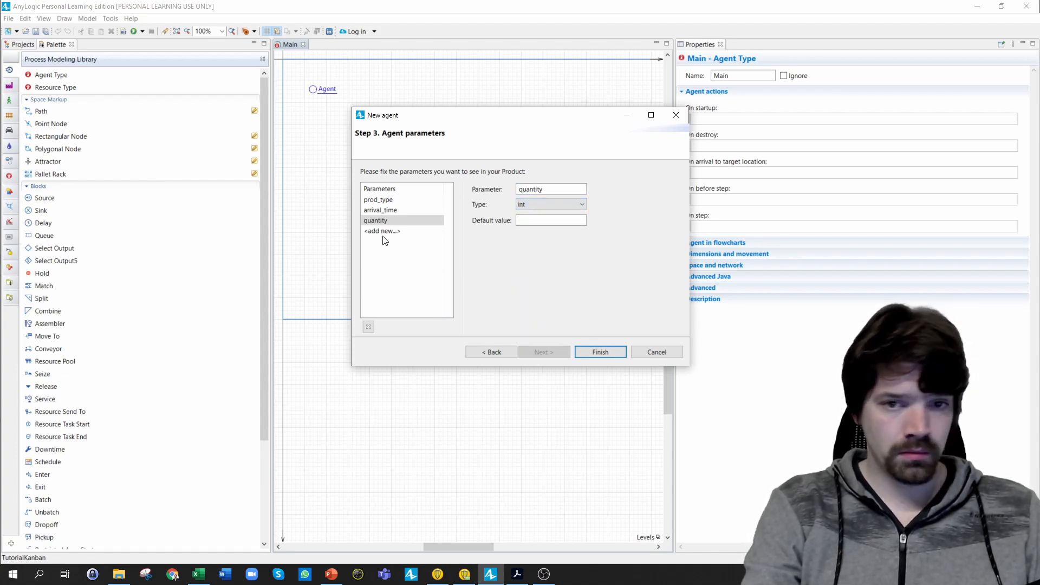
click(520, 220)
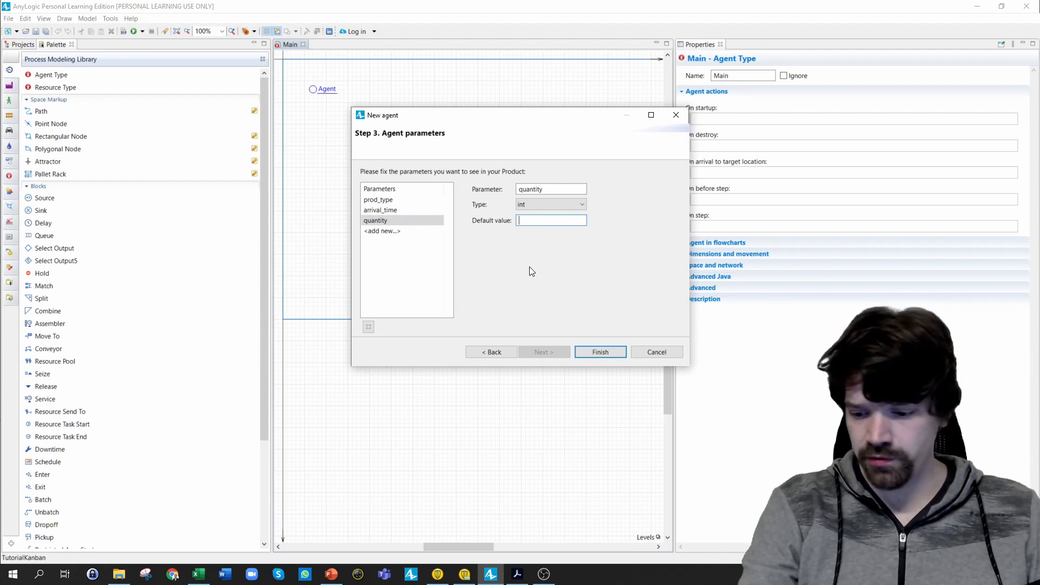
- Give the prod_type parameter a default value of 0 and finish creating the Product agent type
click(381, 210)
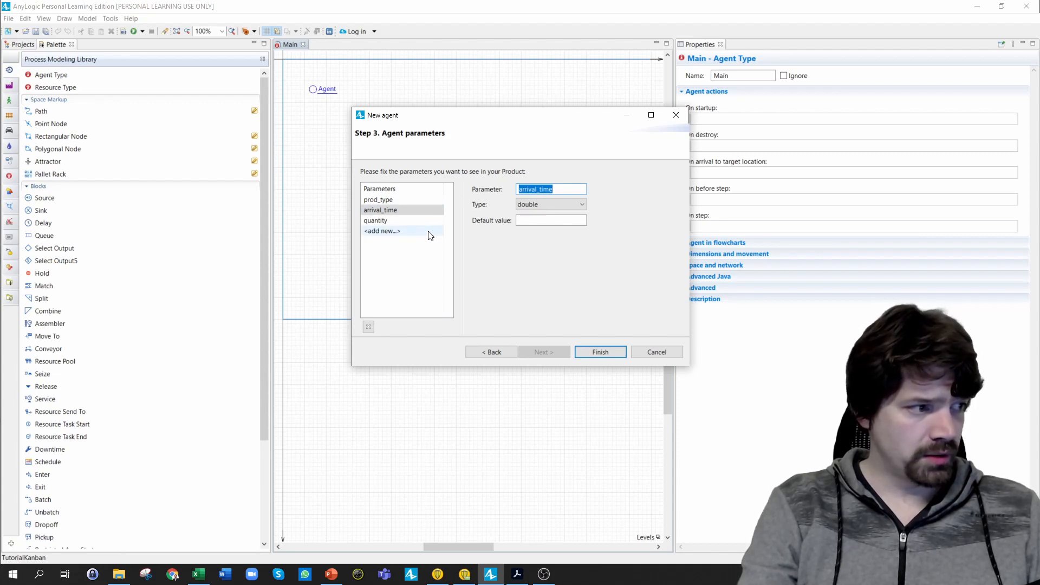
click(378, 200)
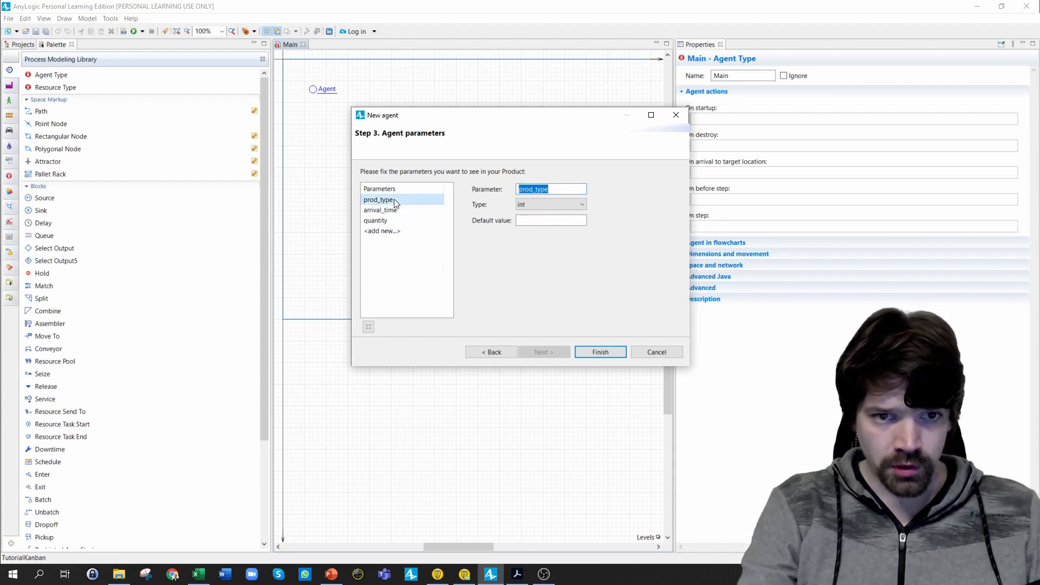
click(538, 221)
text(0)
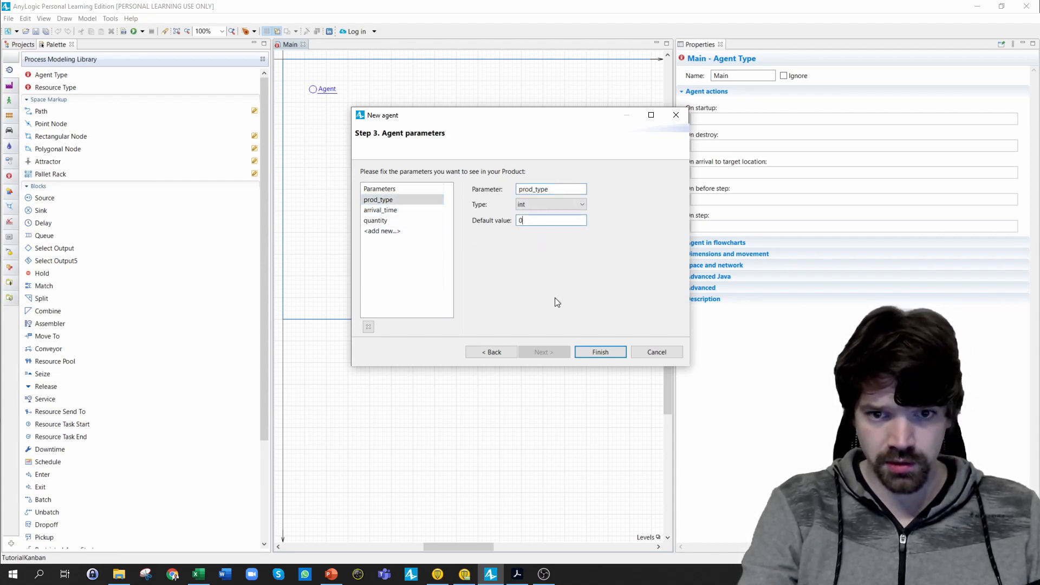
click(598, 353)
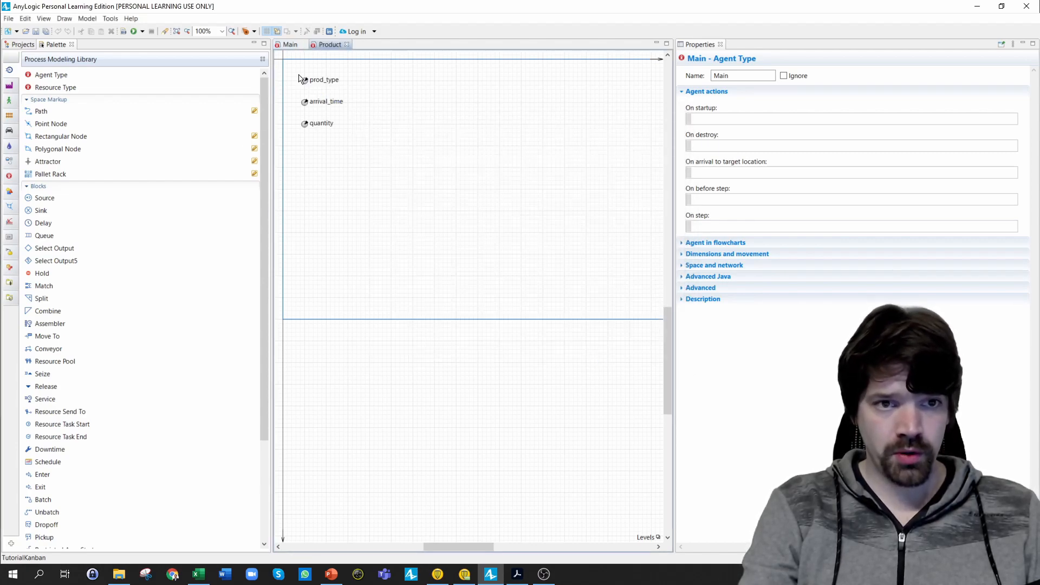
click(323, 47)
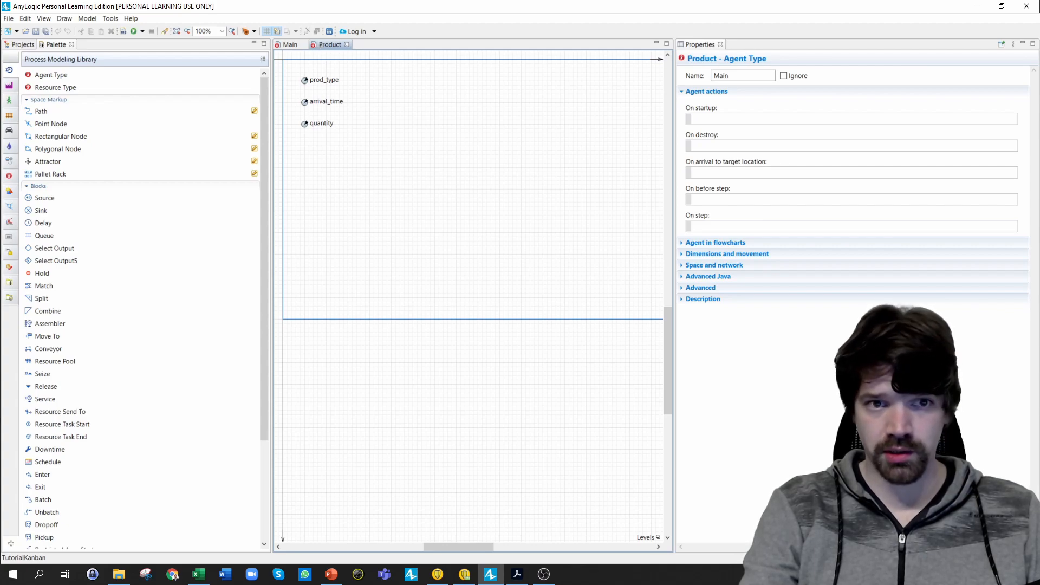
- Add a parameter named arrival_rates near the upper-left corner of the Main agent's canvas
click(284, 44)
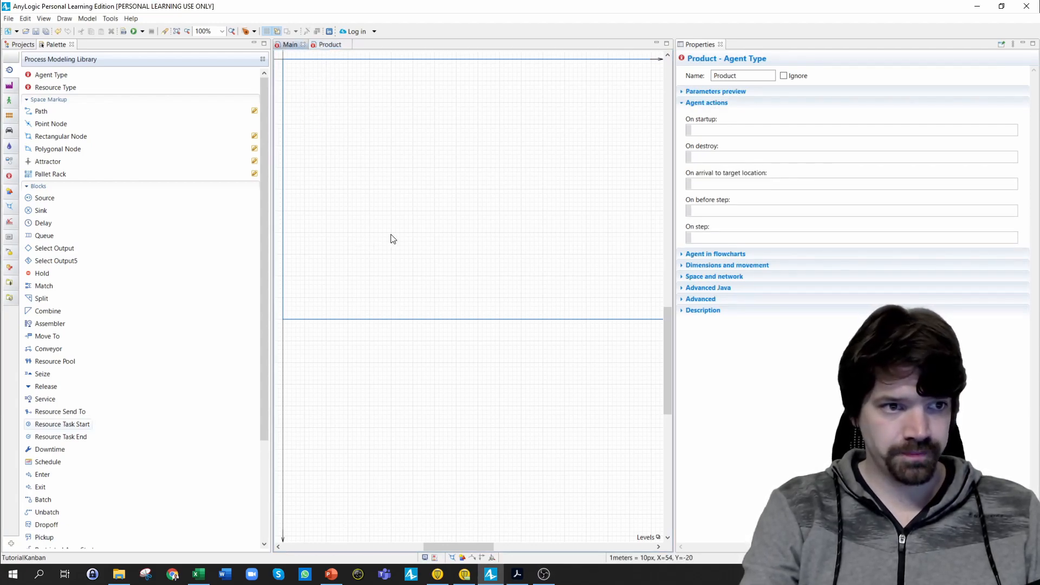
click(9, 176)
drag(49, 99, 310, 80)
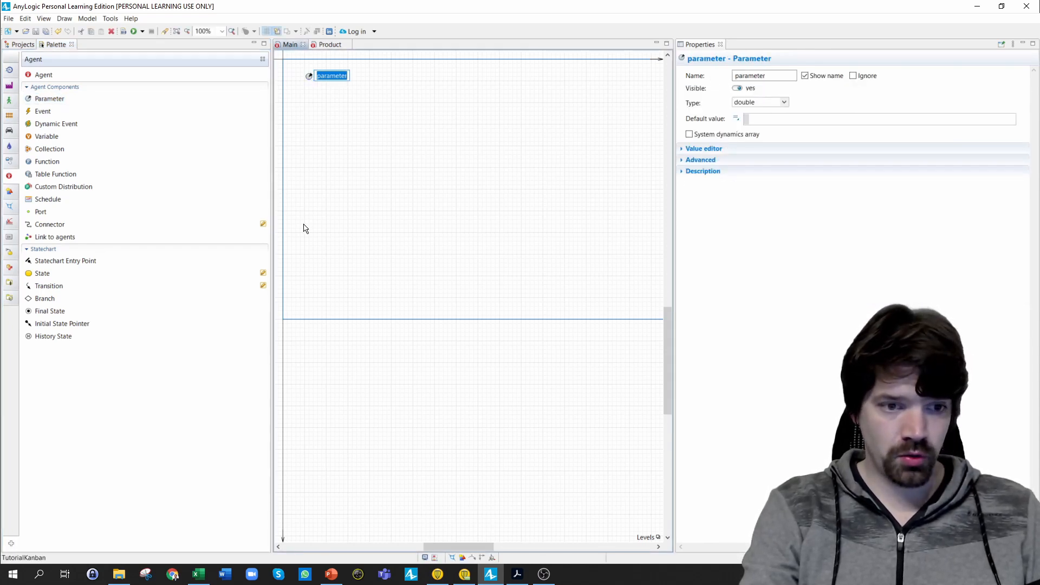
text(arrival)
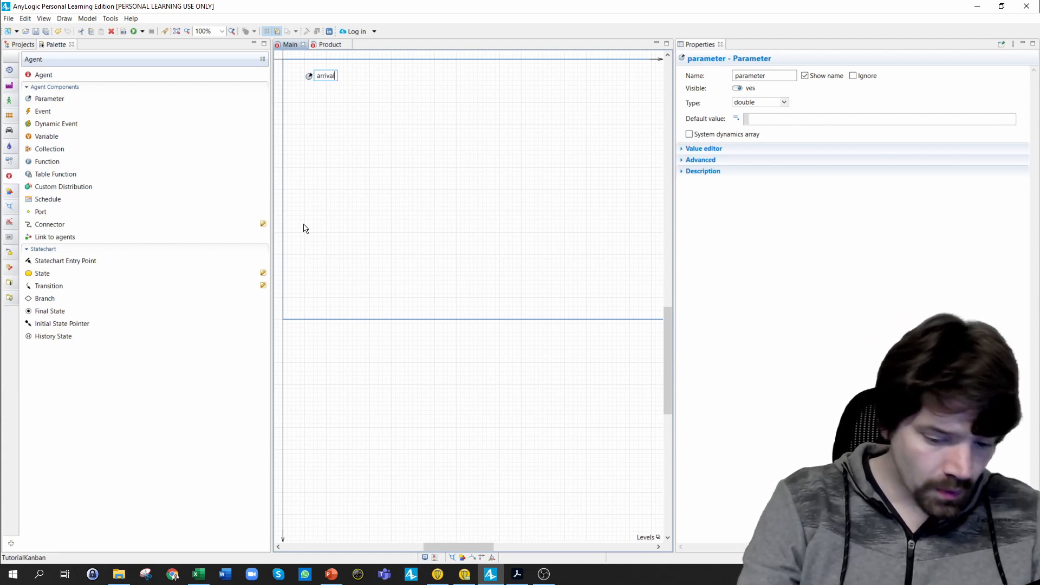
text(_rates)
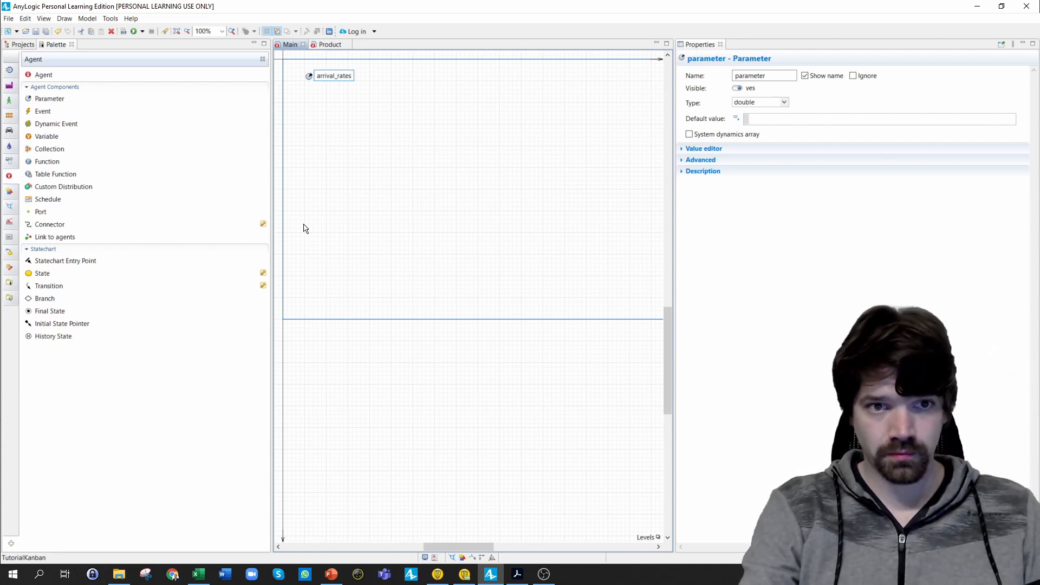
key(Return)
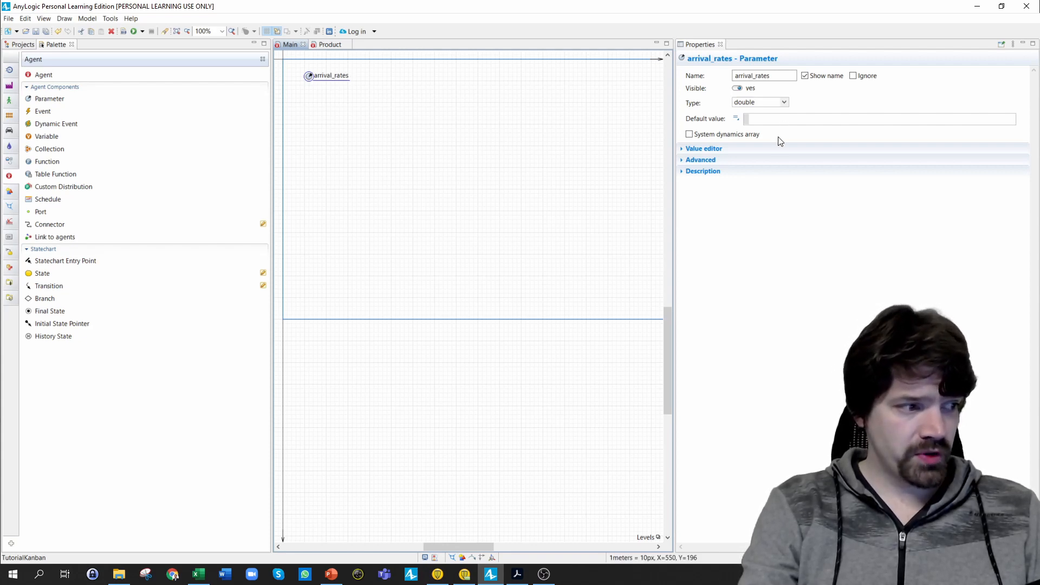
- Set arrival_rates to the custom type double[] with a default value of {0,0,0}
click(784, 103)
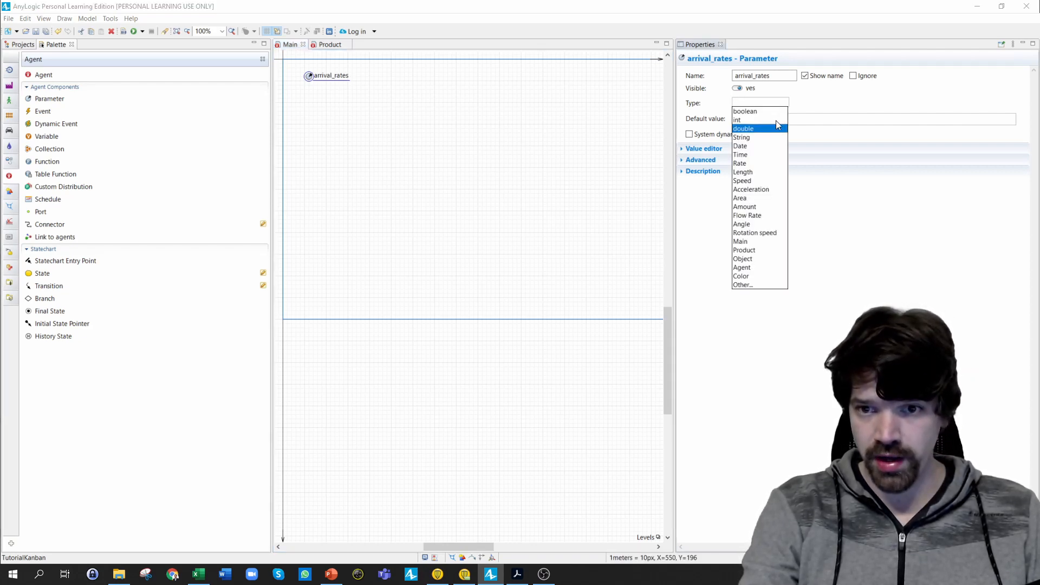
click(743, 284)
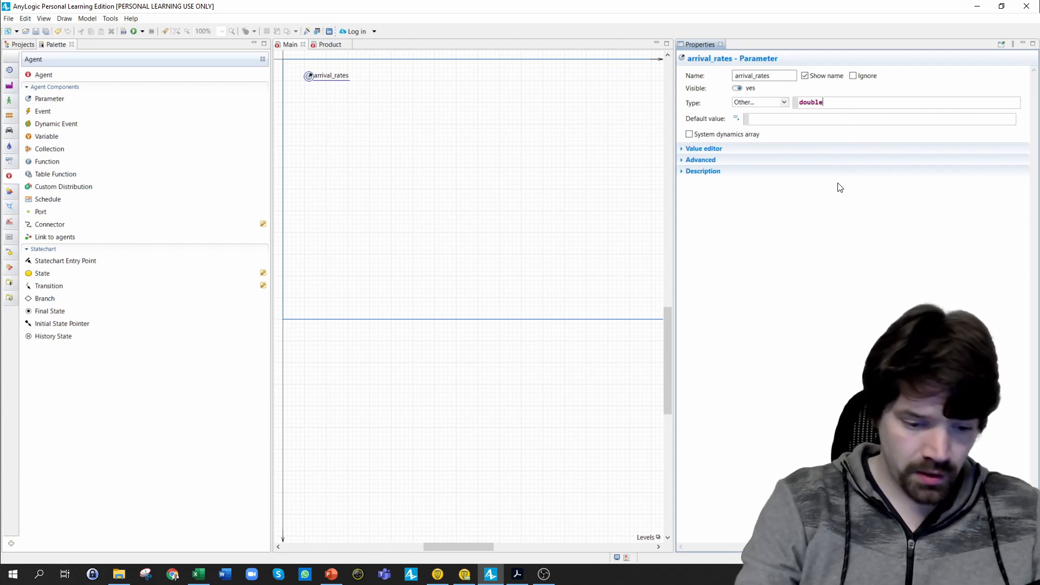
text([])
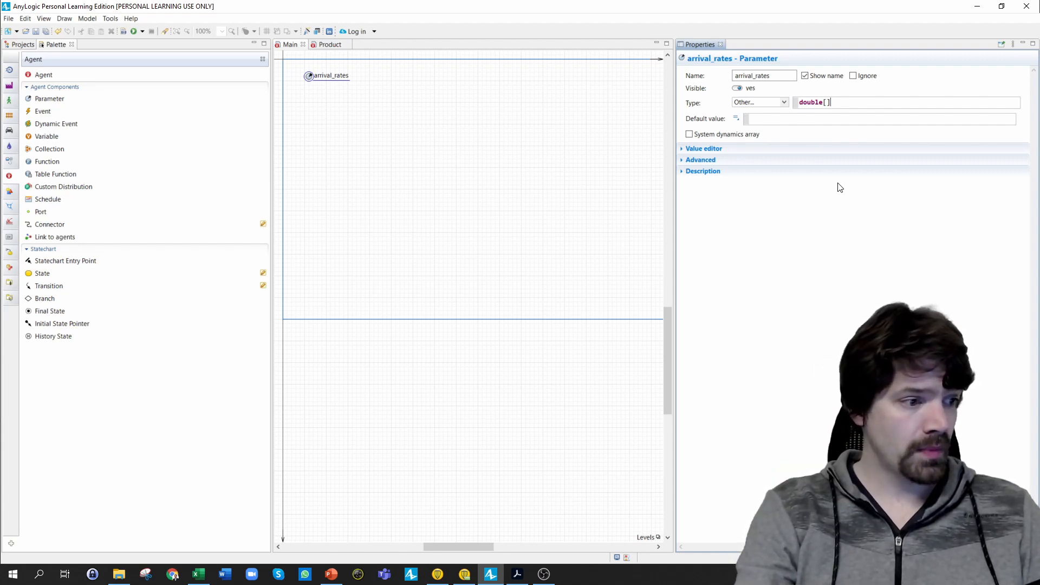
click(780, 122)
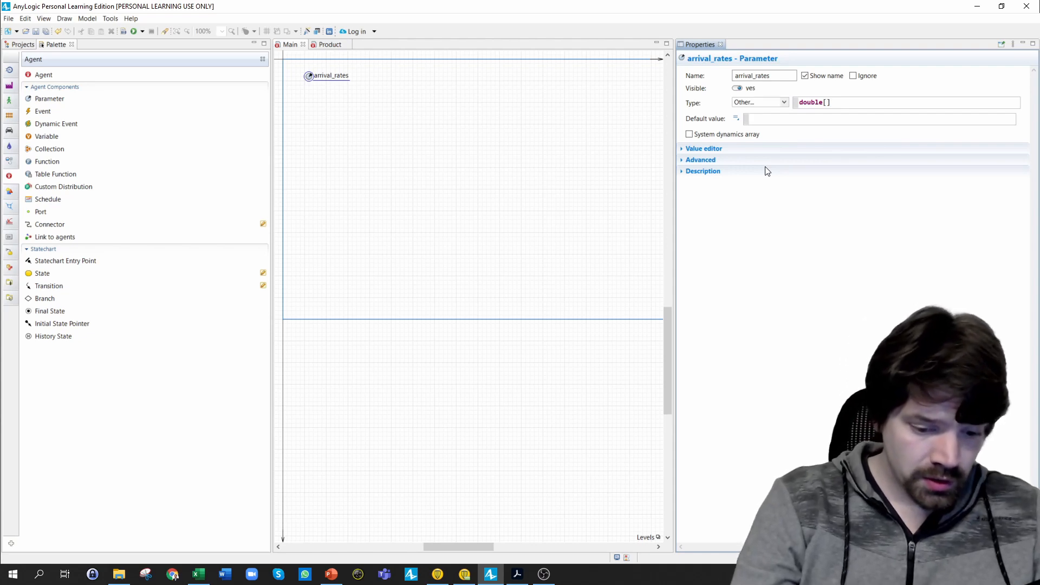
text({)
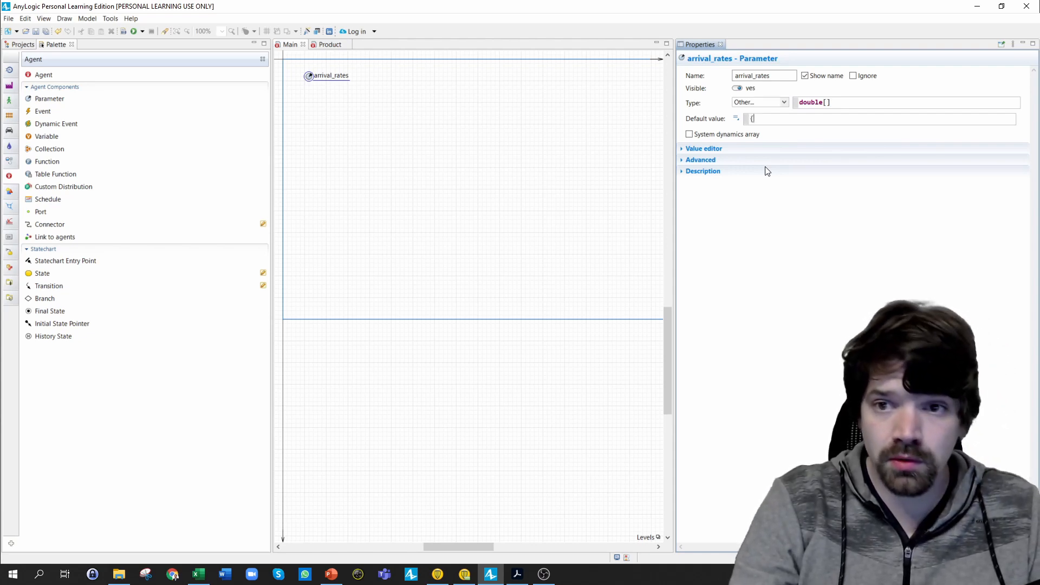
text(0)
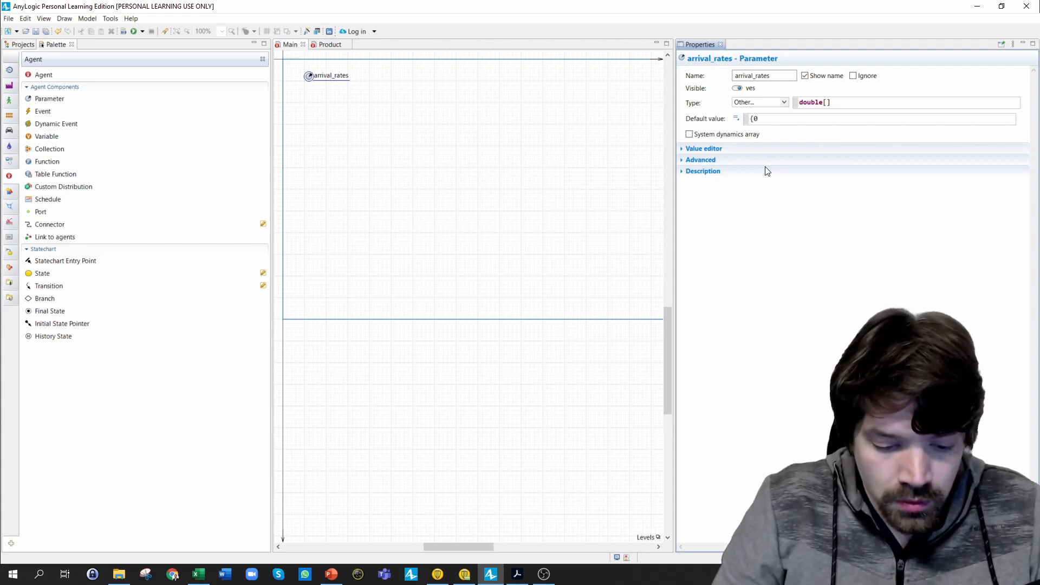
text(,0,0)
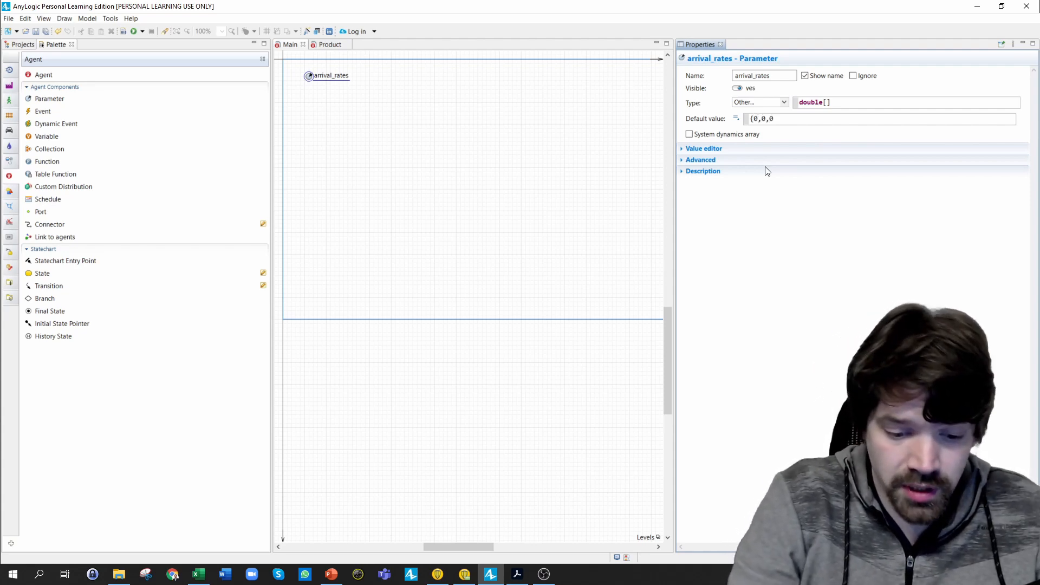
text(})
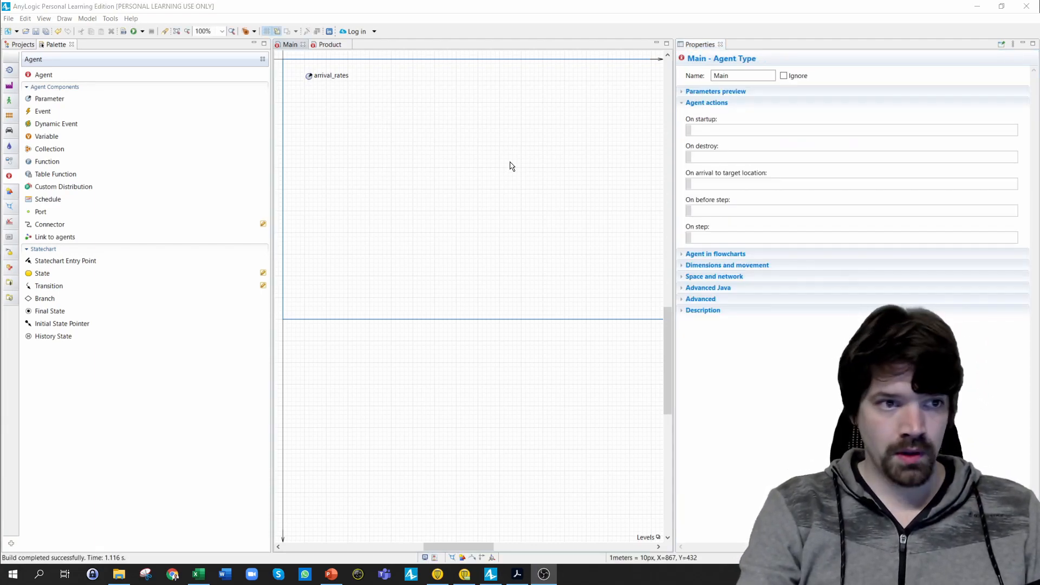
- Add a second Main parameter below arrival_rates and name it number_of_kanbans
drag(35, 98, 310, 95)
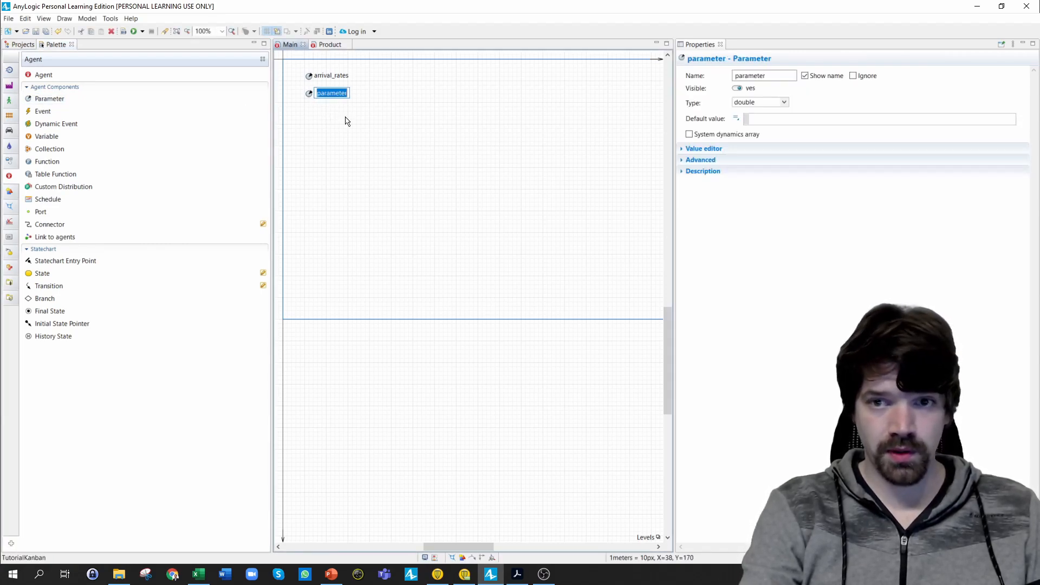
double_click(780, 77)
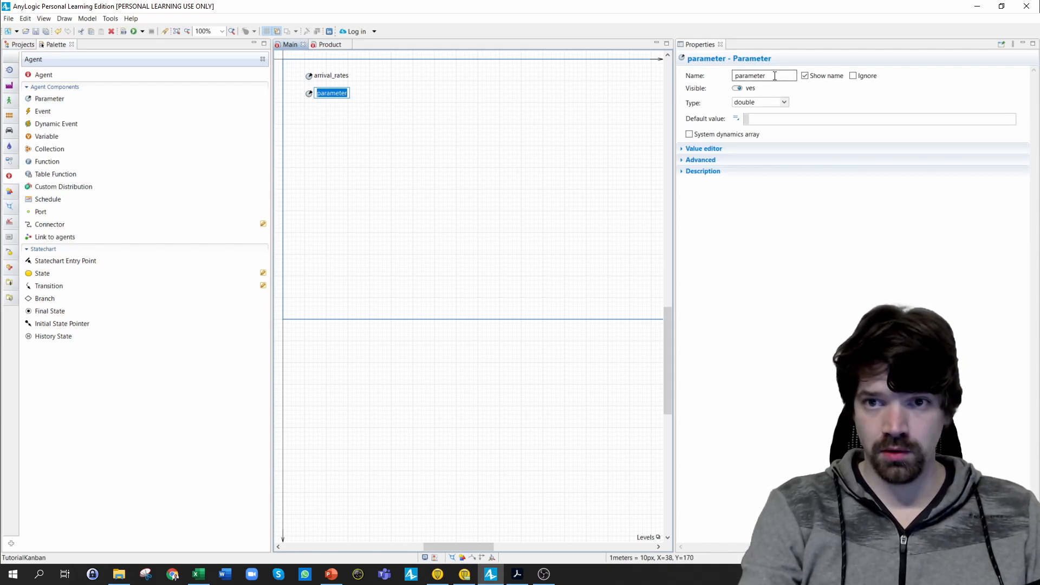
text(nu)
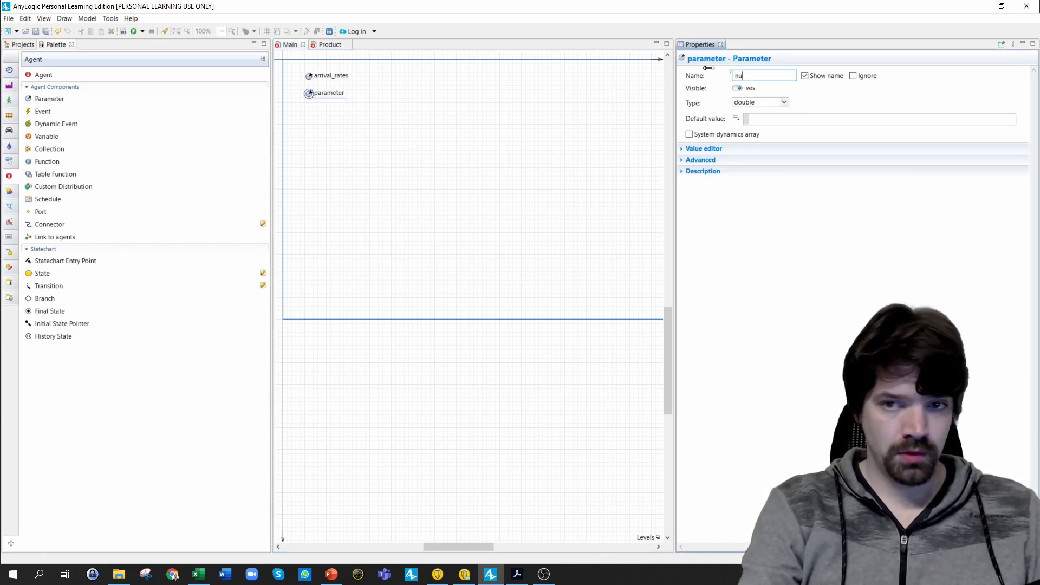
text(mber_)
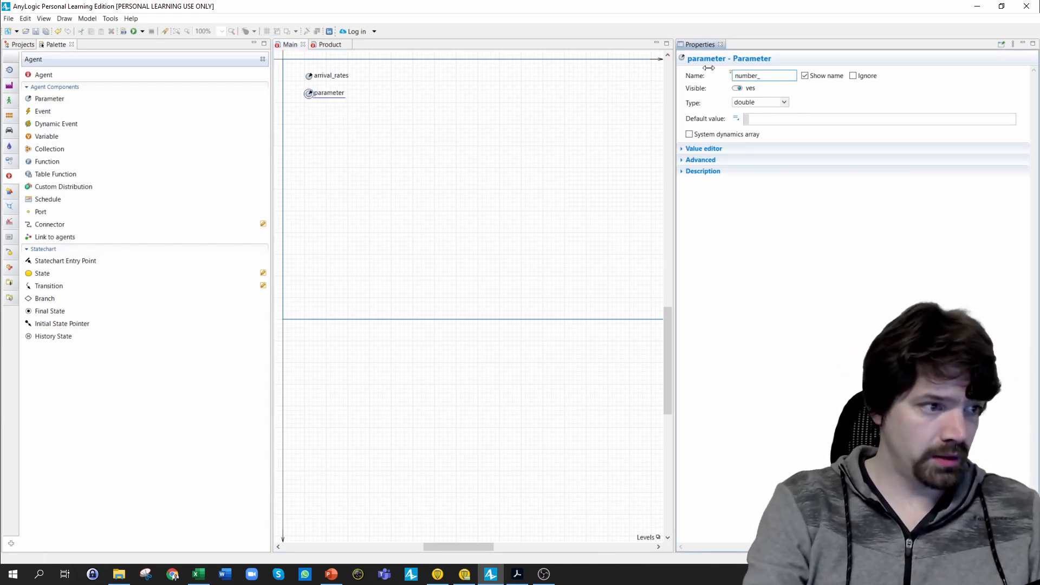
text(of_jabva)
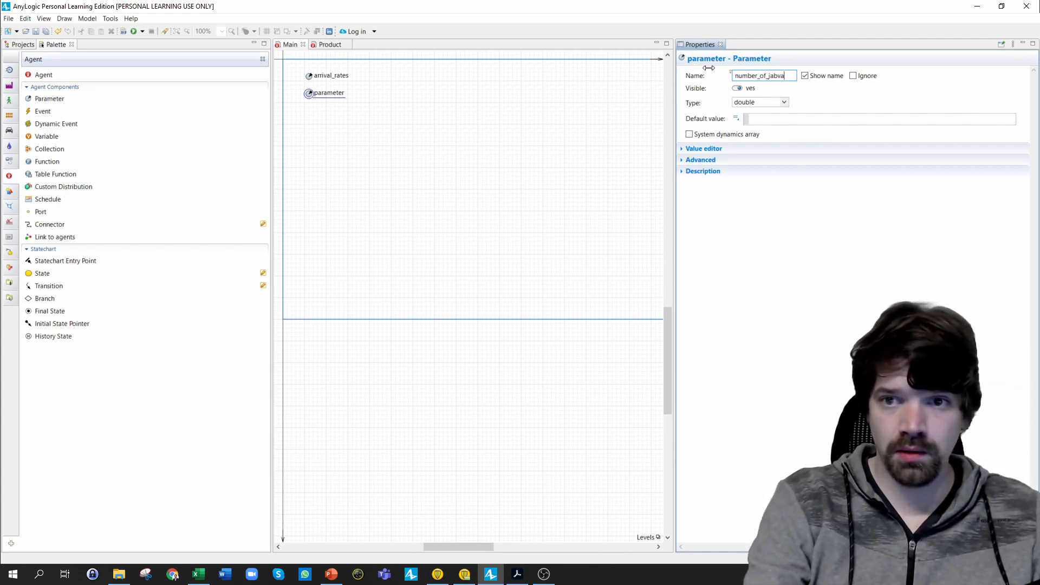
key(BackSpace)
key(BackSpace)
key(BackSpace)
key(BackSpace)
key(BackSpace)
text(kanbans)
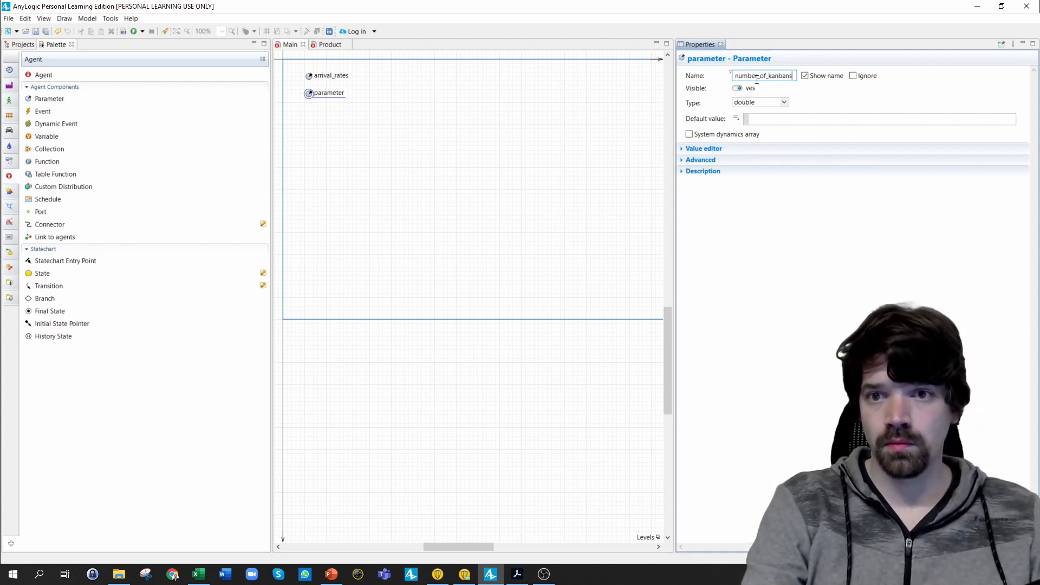
- Set number_of_kanbans to the custom type double[] with a default value of {0,0,0}
click(782, 103)
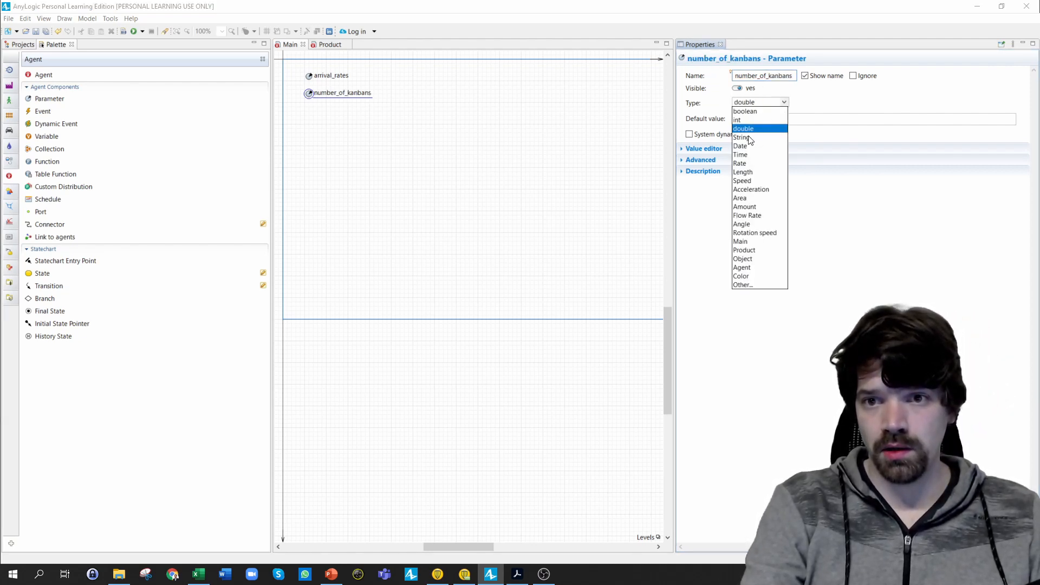
click(747, 283)
click(830, 102)
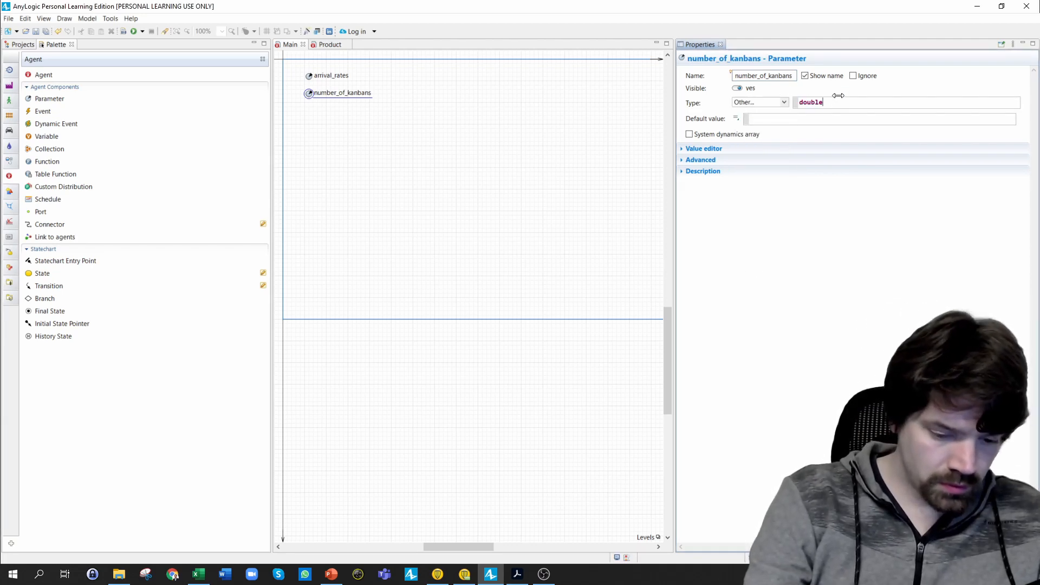
text([])
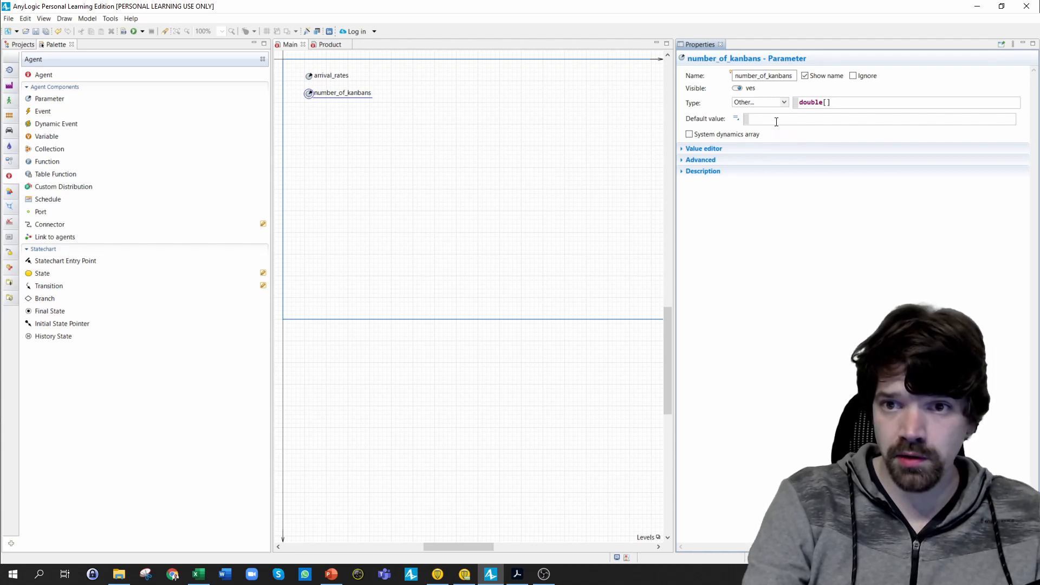
click(761, 120)
text({0,0,)
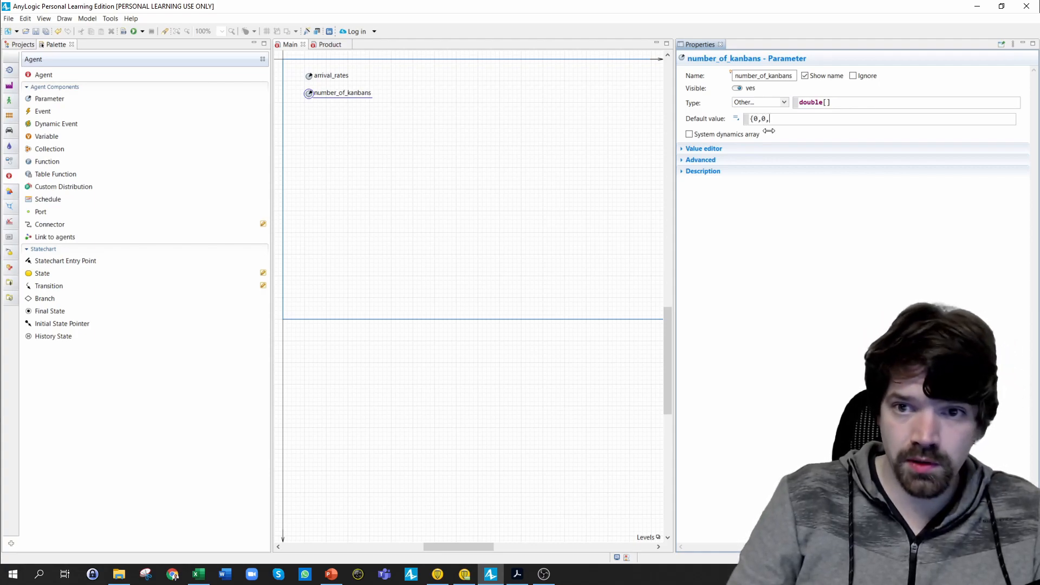
text(0})
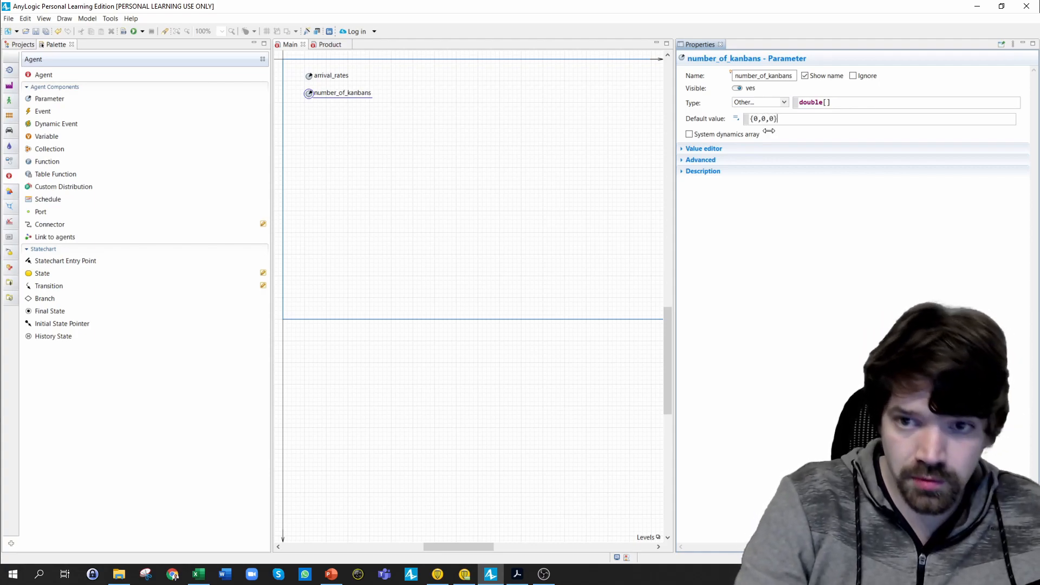
click(467, 128)
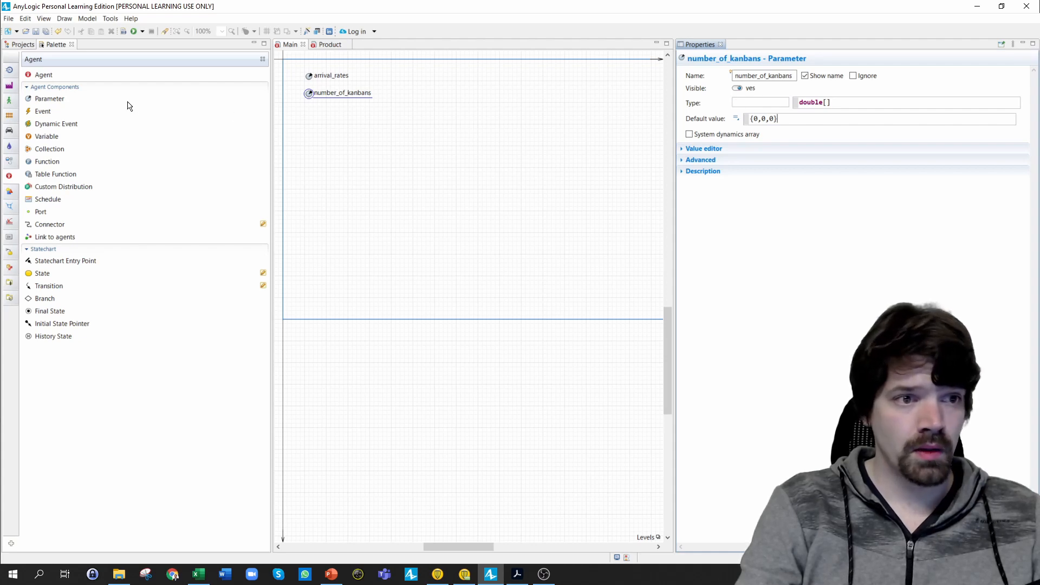
- Add a third Main parameter below number_of_kanbans and name it kanban_lotsize
click(307, 112)
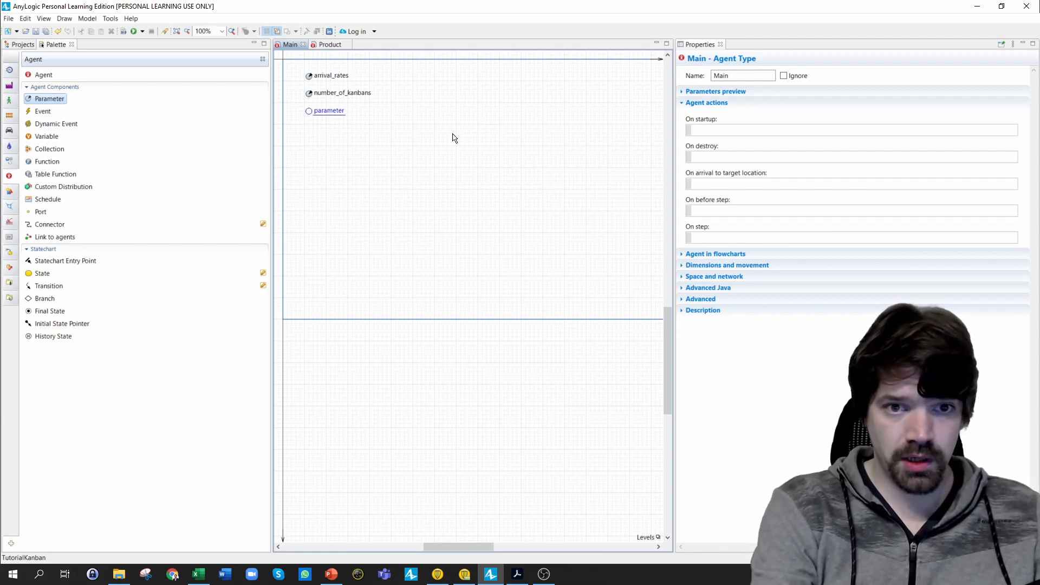
scroll(453, 139, up, 3)
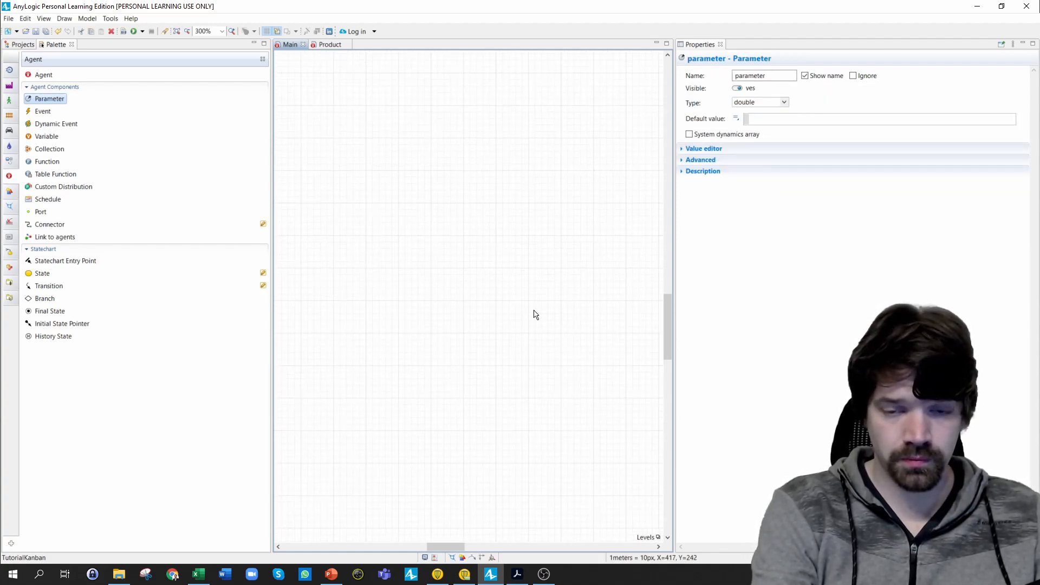
drag(420, 545, 372, 538)
scroll(499, 380, up, 9)
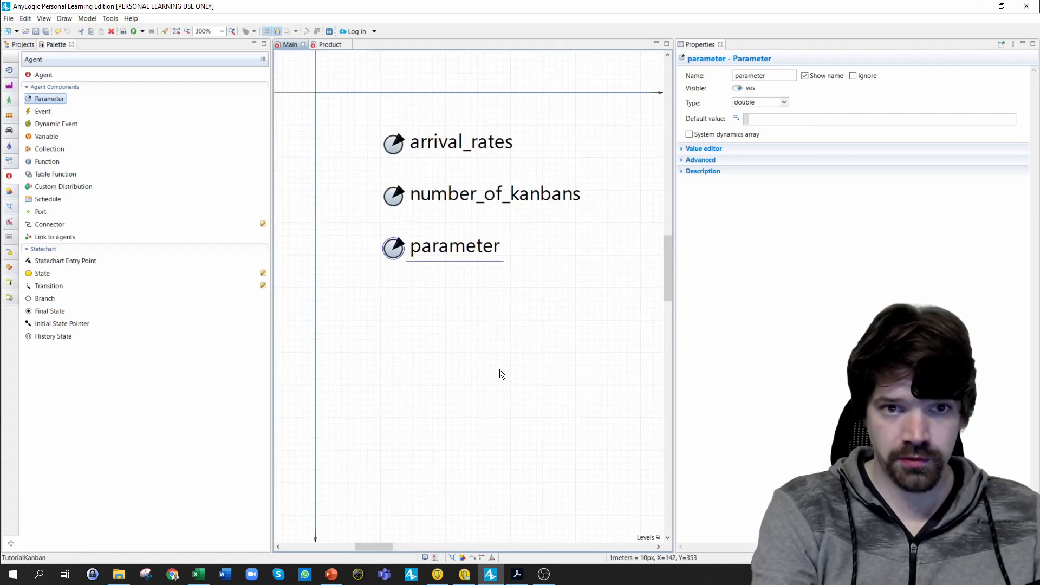
scroll(497, 352, down, 2)
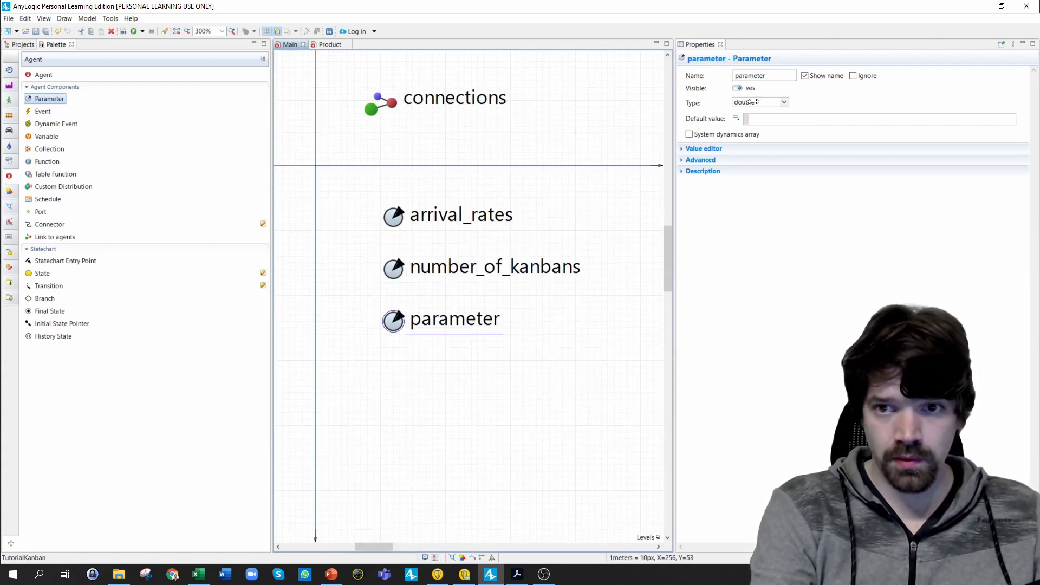
double_click(767, 76)
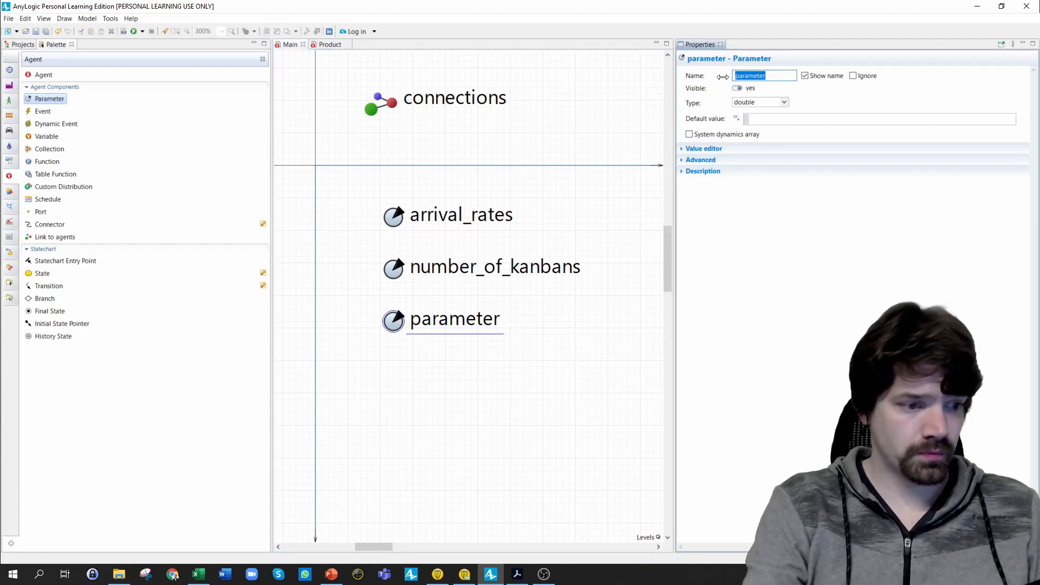
text(kanban_l)
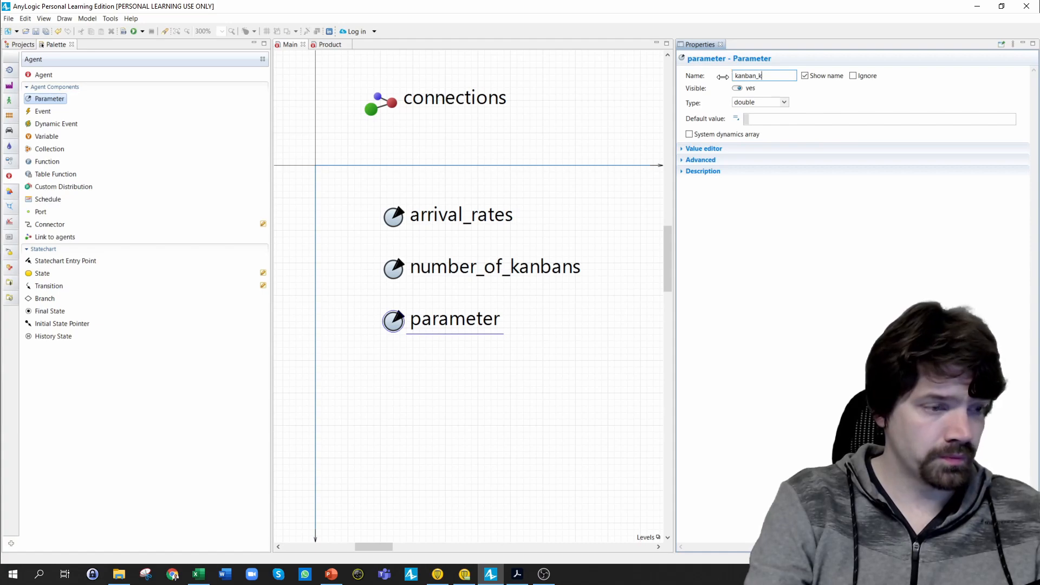
text(kitsu)
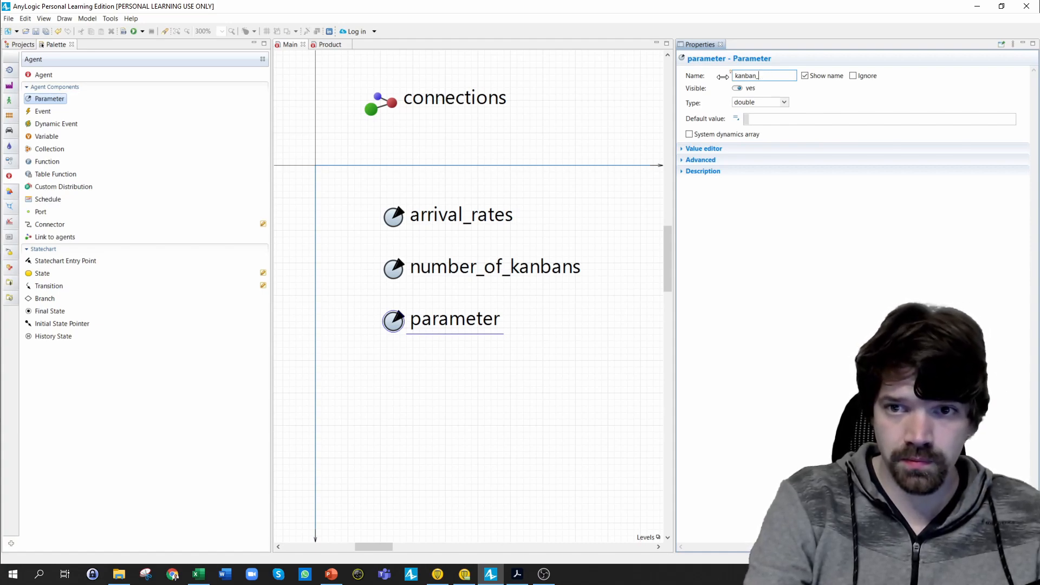
text(lotsi)
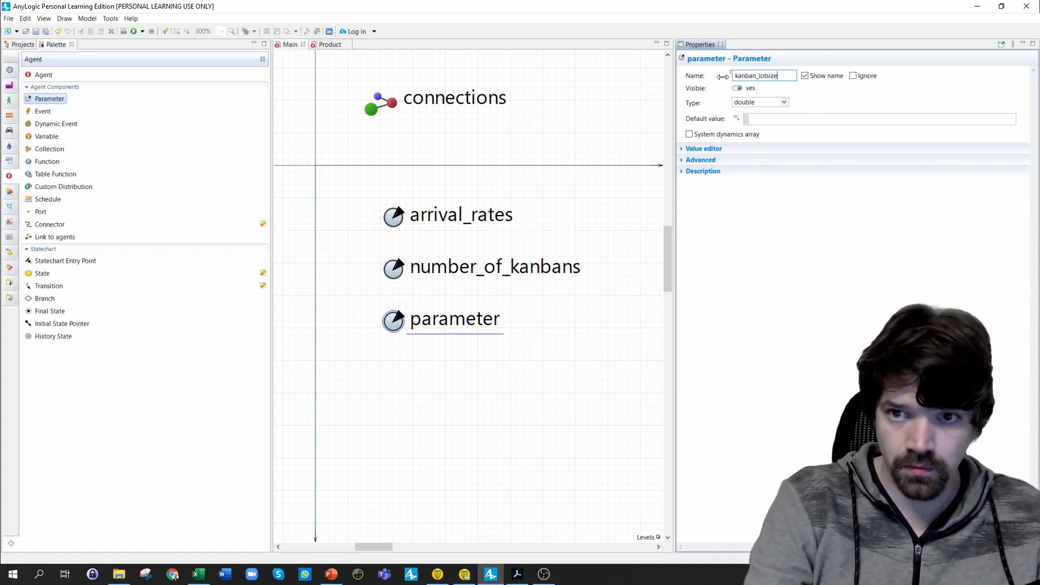
text(ze)
- Set kanban_lotsize to the custom type double[] with a default value of {0,0,0}
click(783, 101)
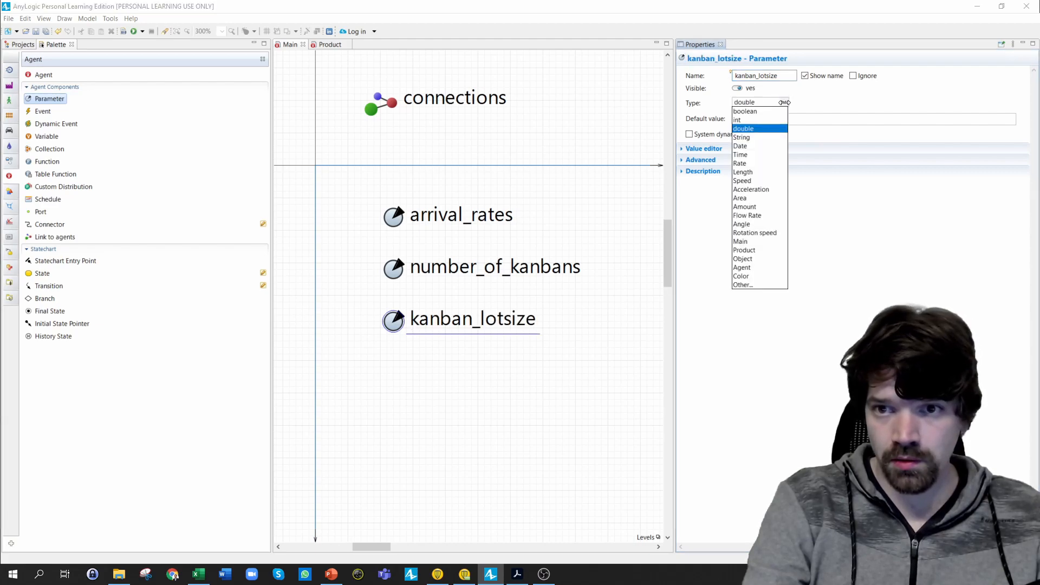
click(764, 285)
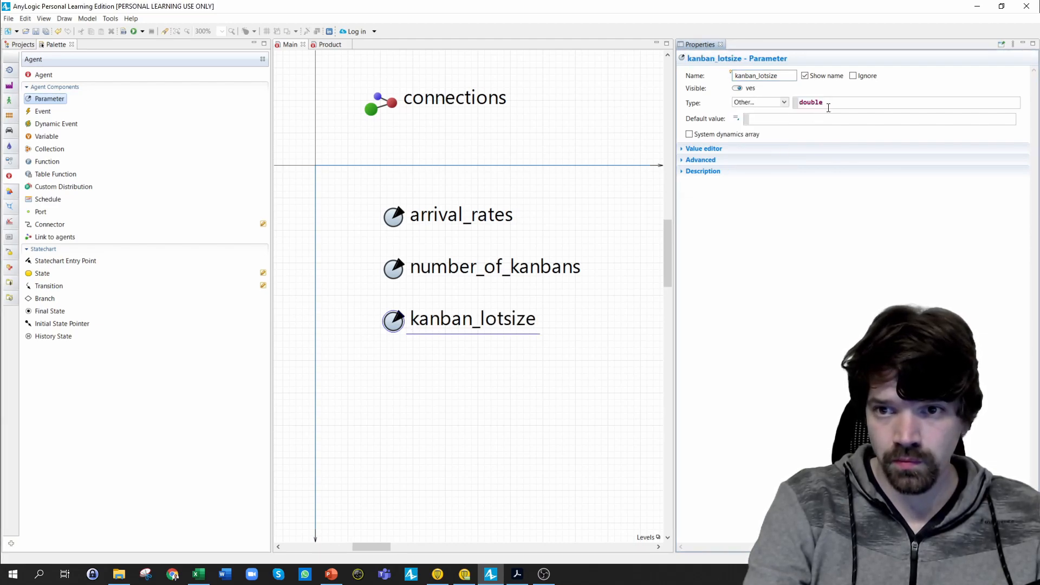
text([])
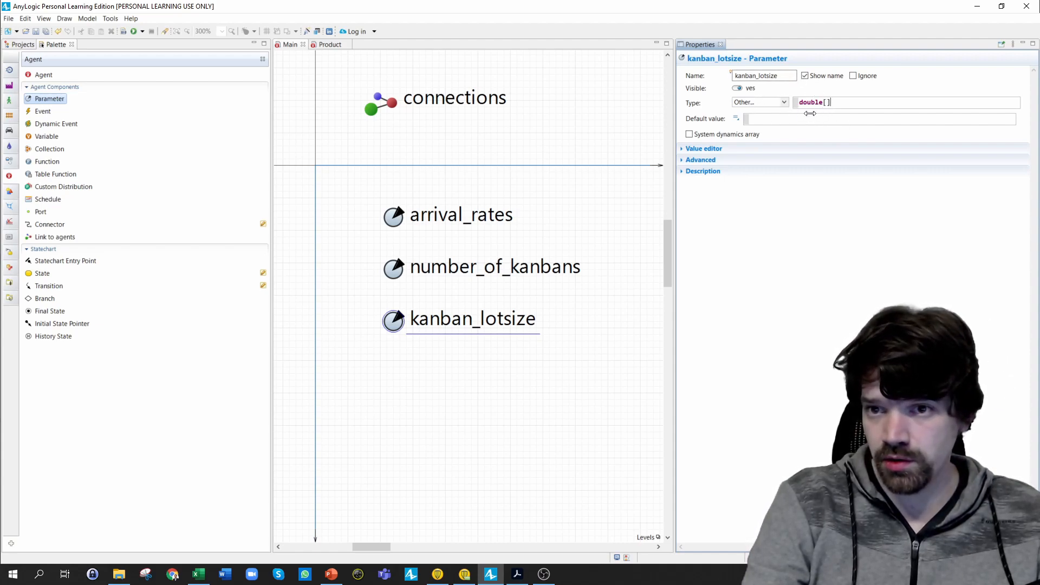
click(764, 121)
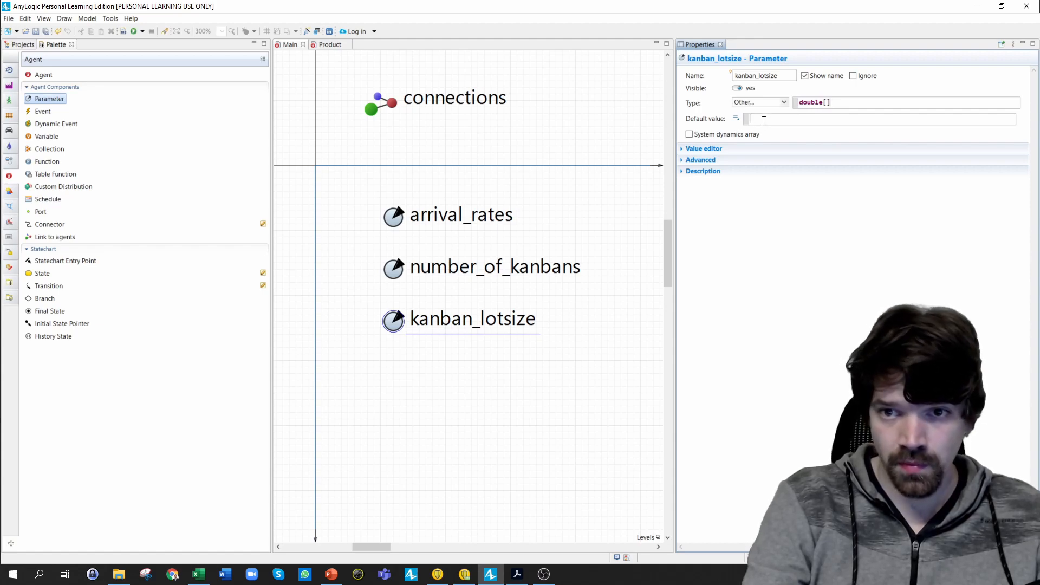
text({0,0,0})
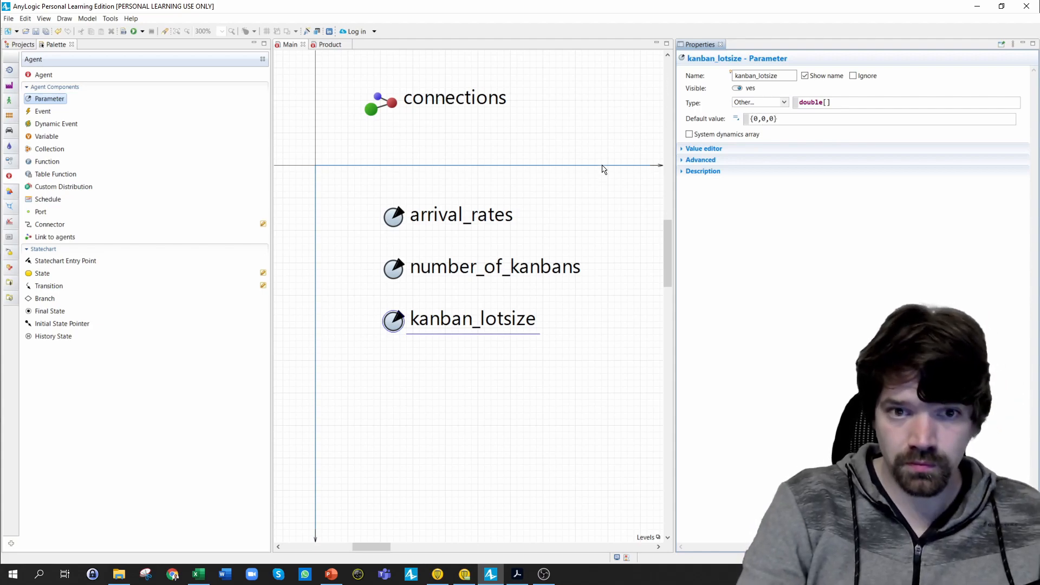
- Add a fourth Main parameter below kanban_lotsize and name it proc_time
click(423, 374)
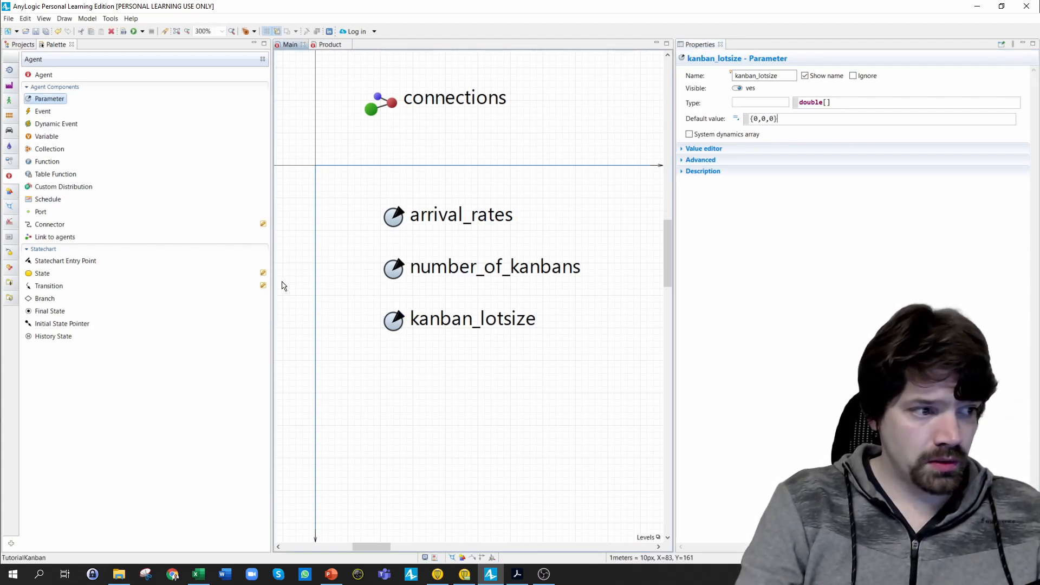
drag(403, 360, 396, 368)
text(proc_)
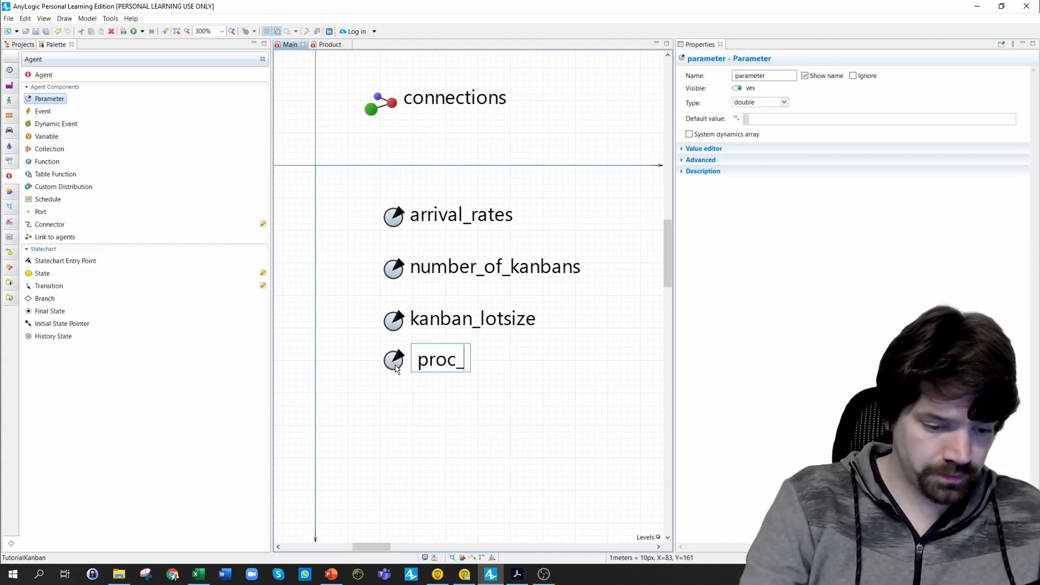
text(time)
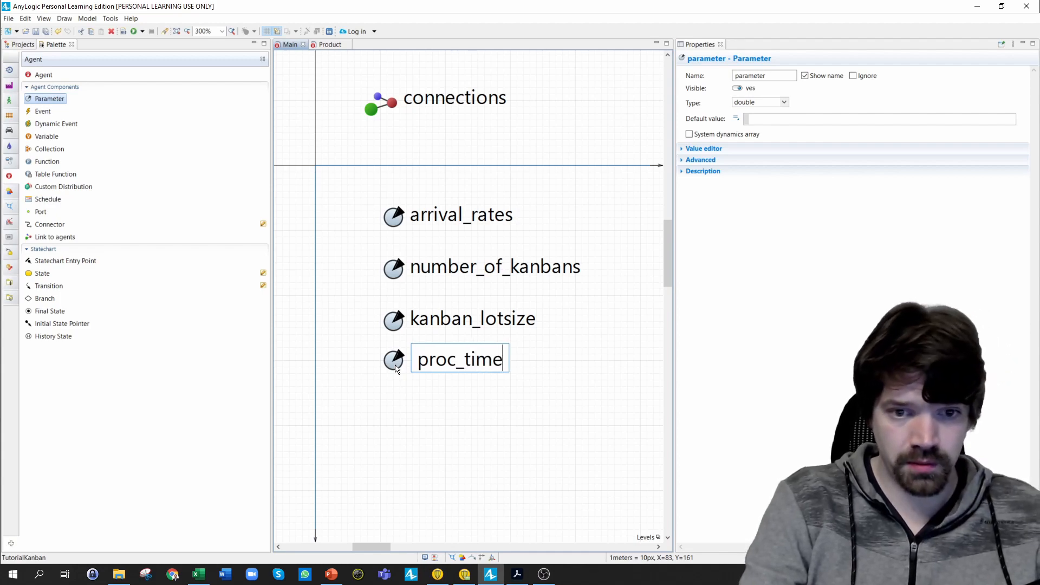
- Set proc_time to the custom type double[] with a default value of {0,0,0}
click(782, 104)
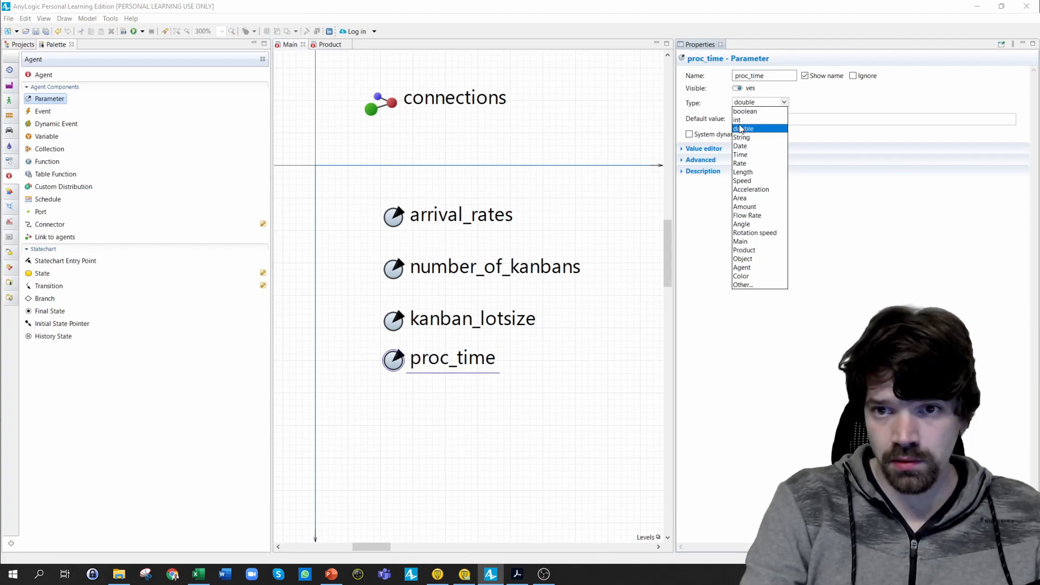
click(743, 285)
click(836, 103)
text([)
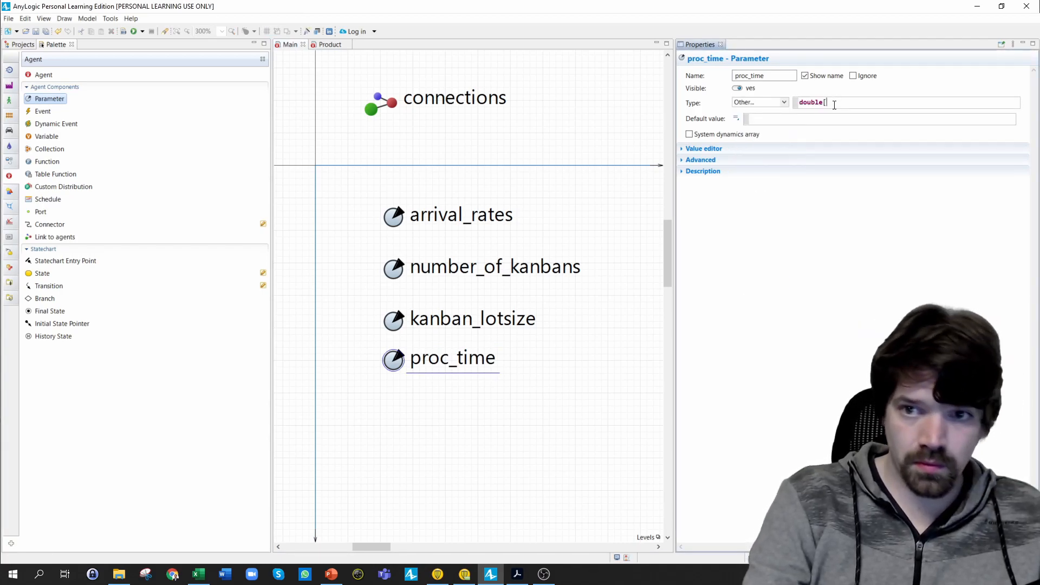
text(])
click(783, 119)
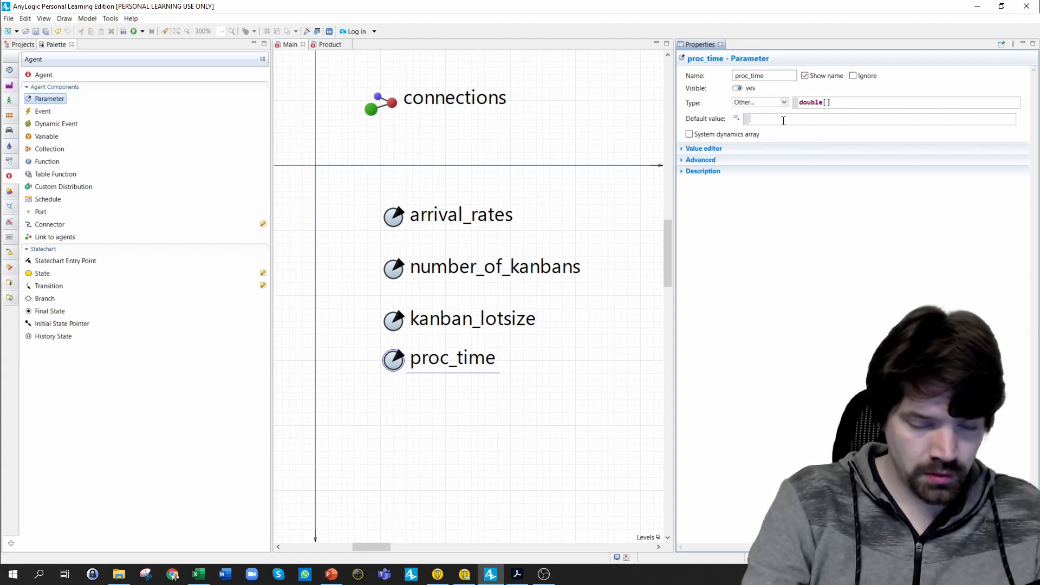
text({0,)
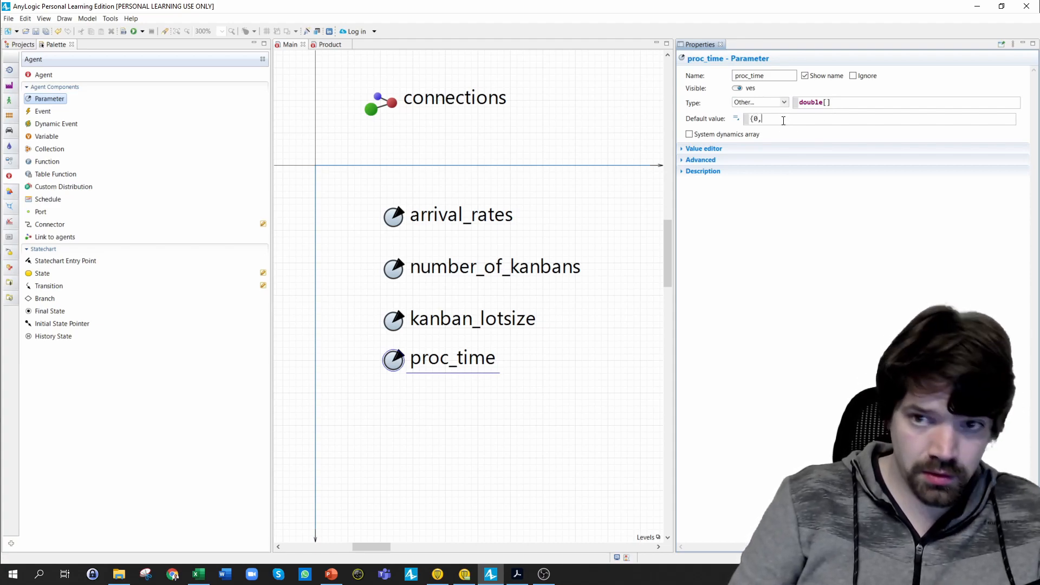
text(0,0})
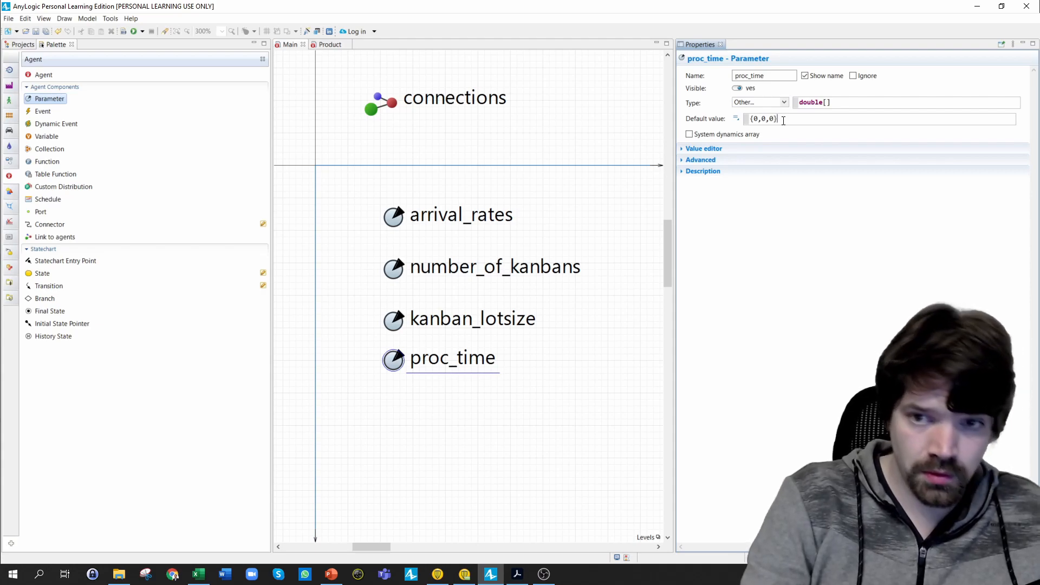
- Duplicate the proc_time parameter and place the copy directly below it, aligned with the other parameters
click(396, 364)
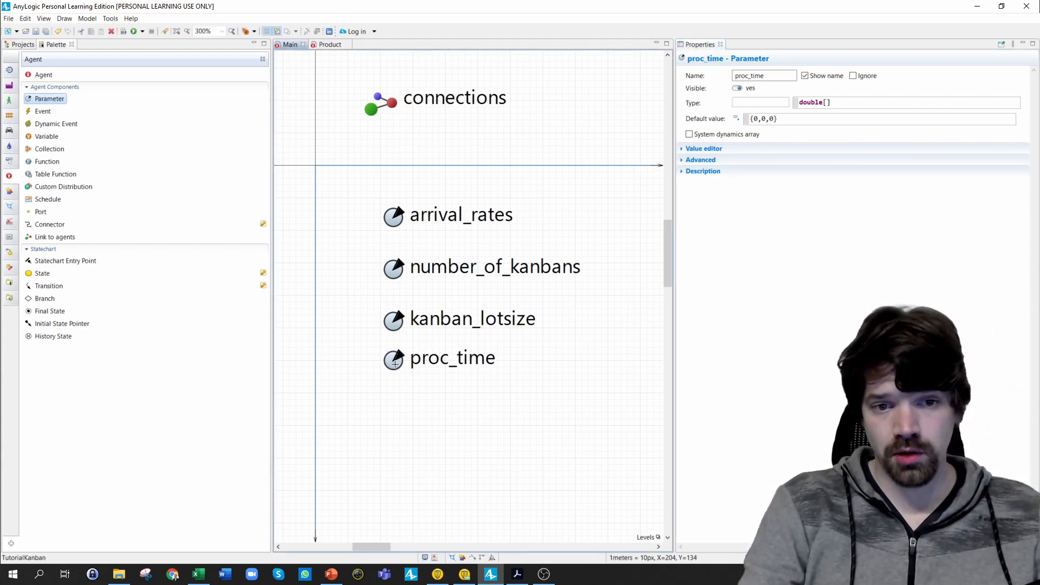
click(395, 364)
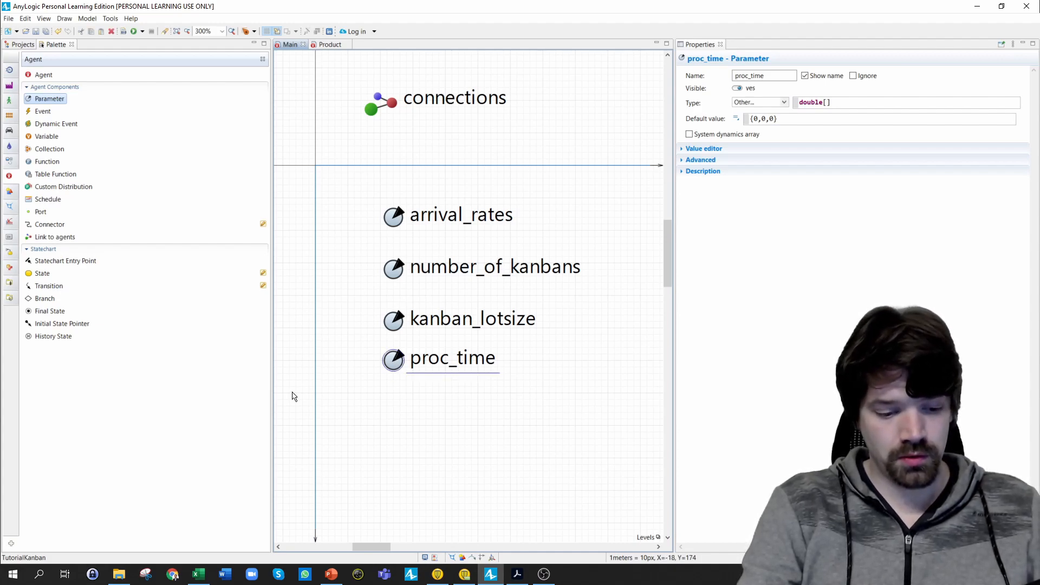
key(ctrl+v)
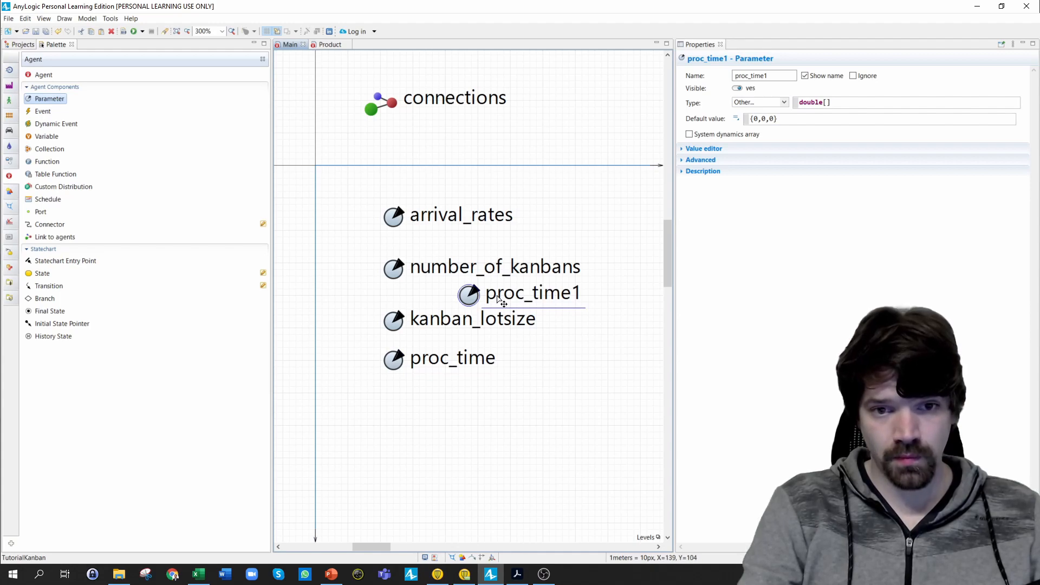
drag(474, 298, 397, 407)
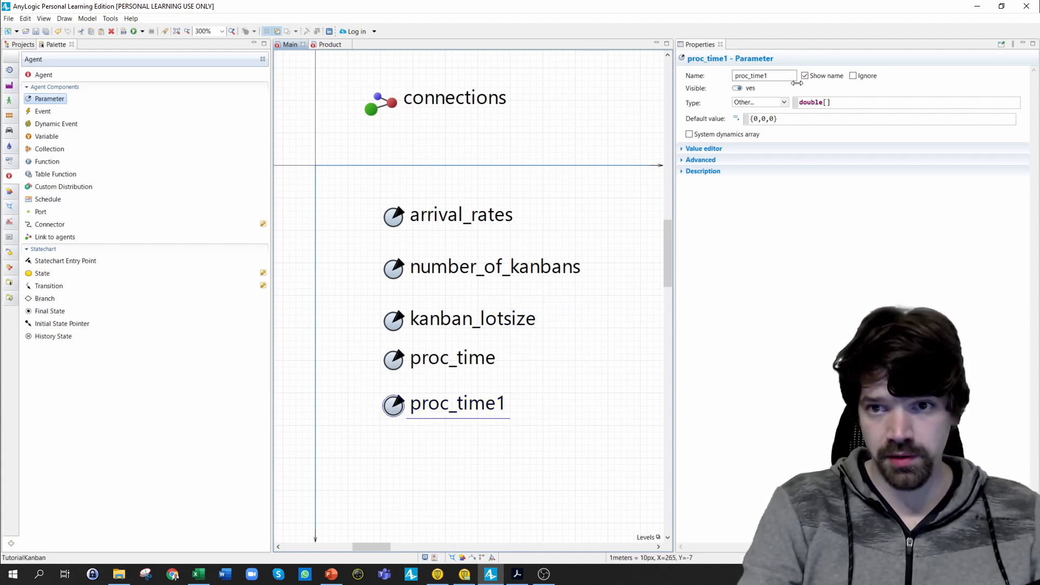
- Rename the copied parameter below proc_time as setup_time
click(773, 78)
key(BackSpace)
key(BackSpace)
key(BackSpace)
key(BackSpace)
key(BackSpace)
key(BackSpace)
key(BackSpace)
key(BackSpace)
key(BackSpace)
key(BackSpace)
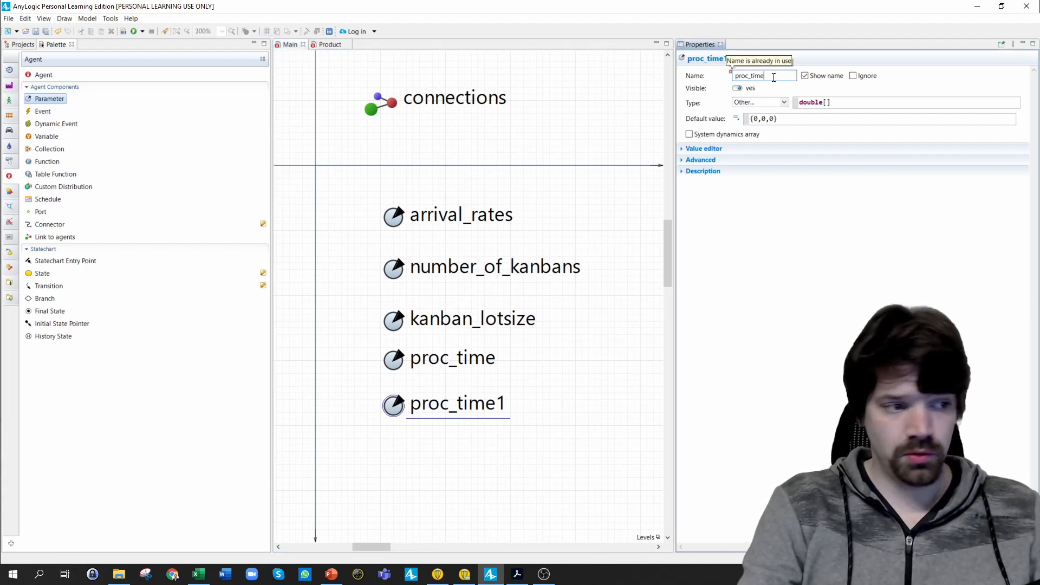
text(setup_time)
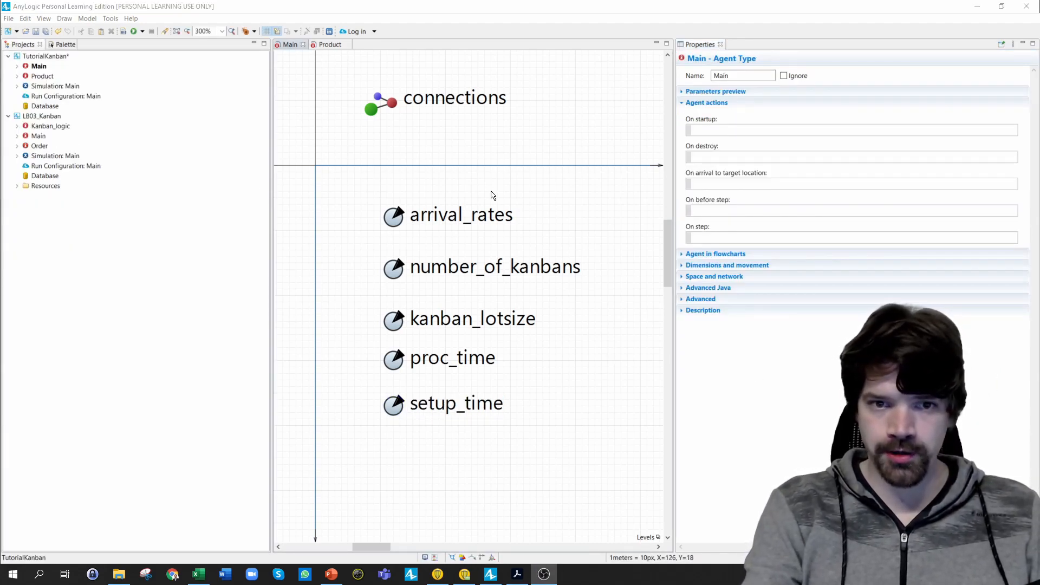
- Set the default value of arrival_rates to {0.15,0.2,0.25}
click(388, 219)
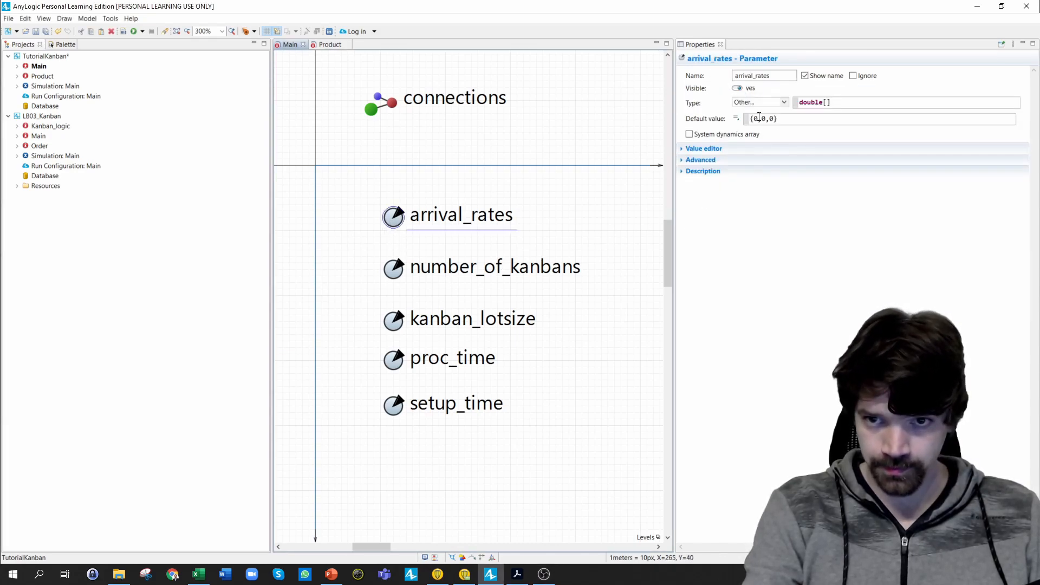
click(757, 117)
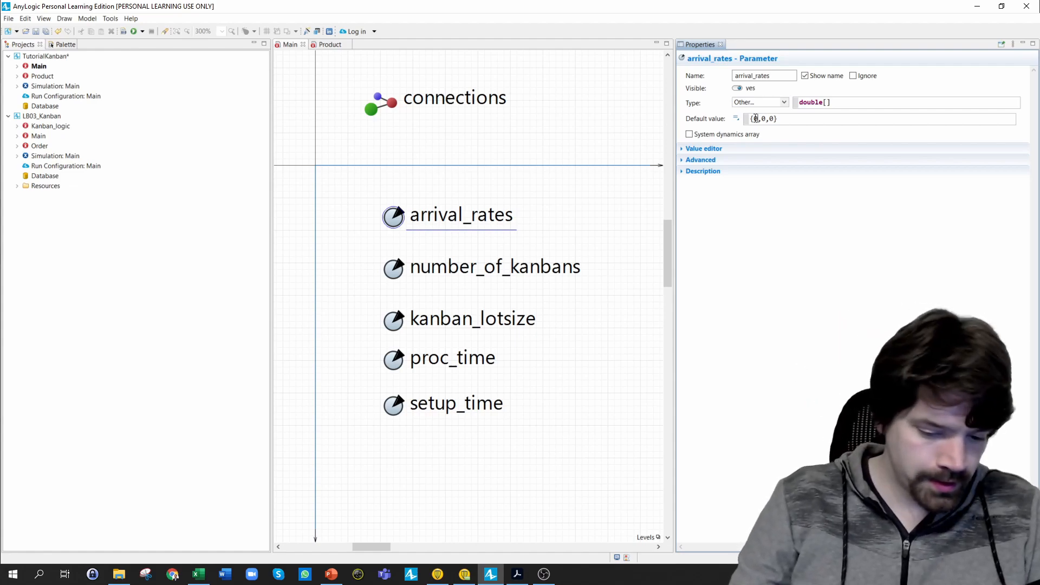
text(.15,0)
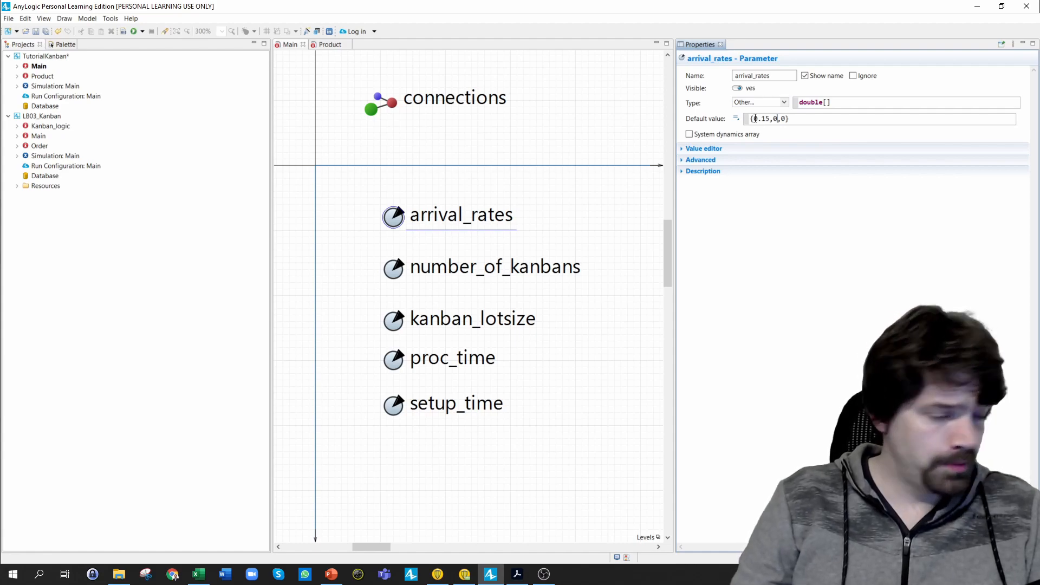
text(.2,0)
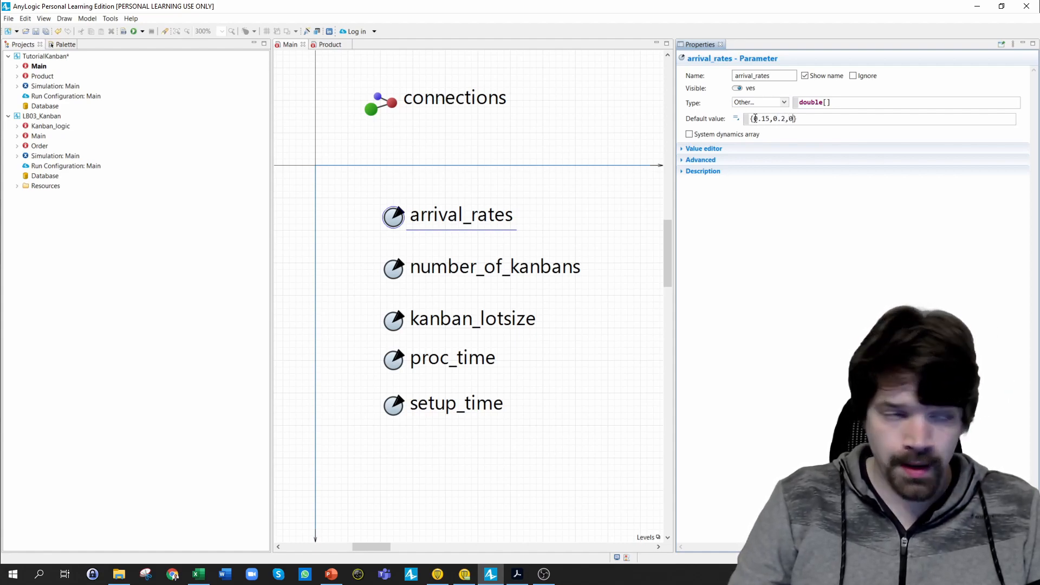
text(.25)
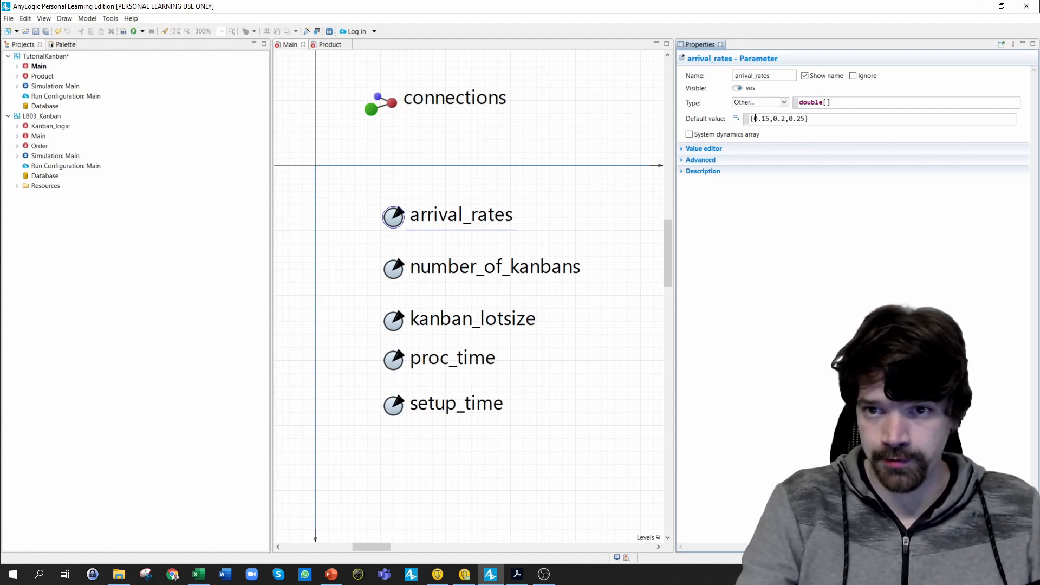
- Set the default value of proc_time to {1,1.2,1.4}
click(397, 273)
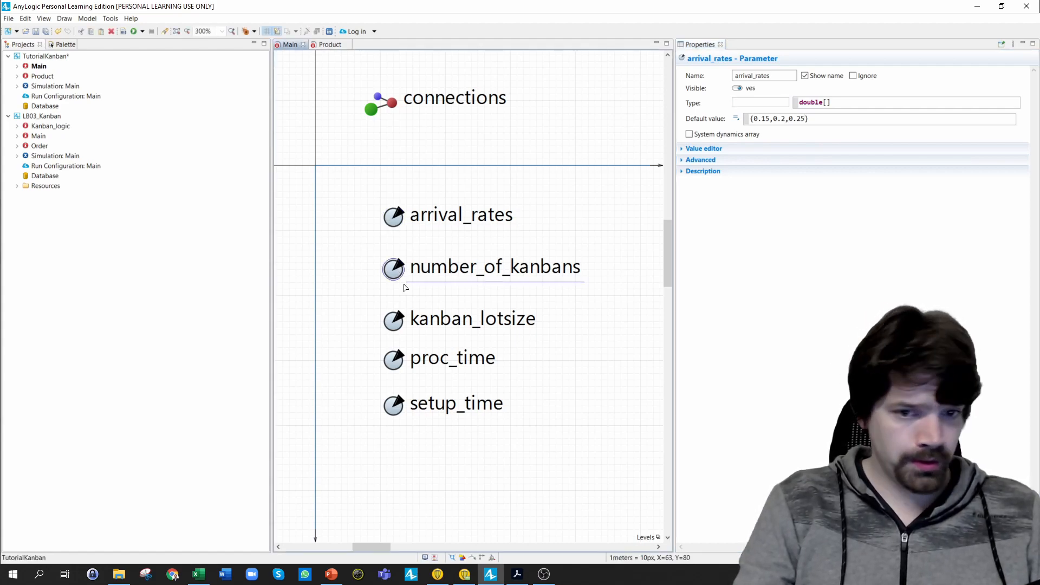
click(398, 356)
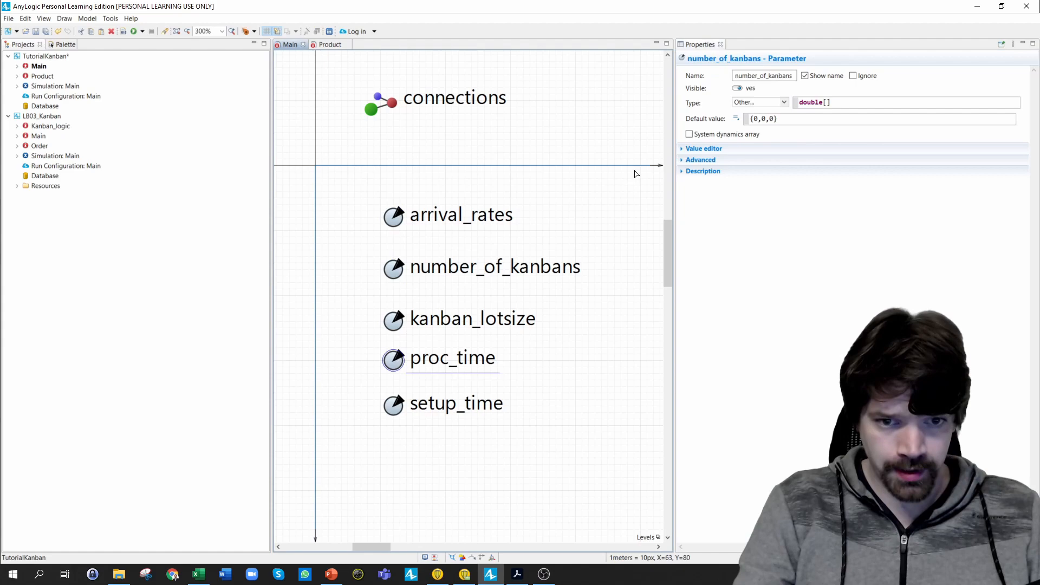
click(757, 120)
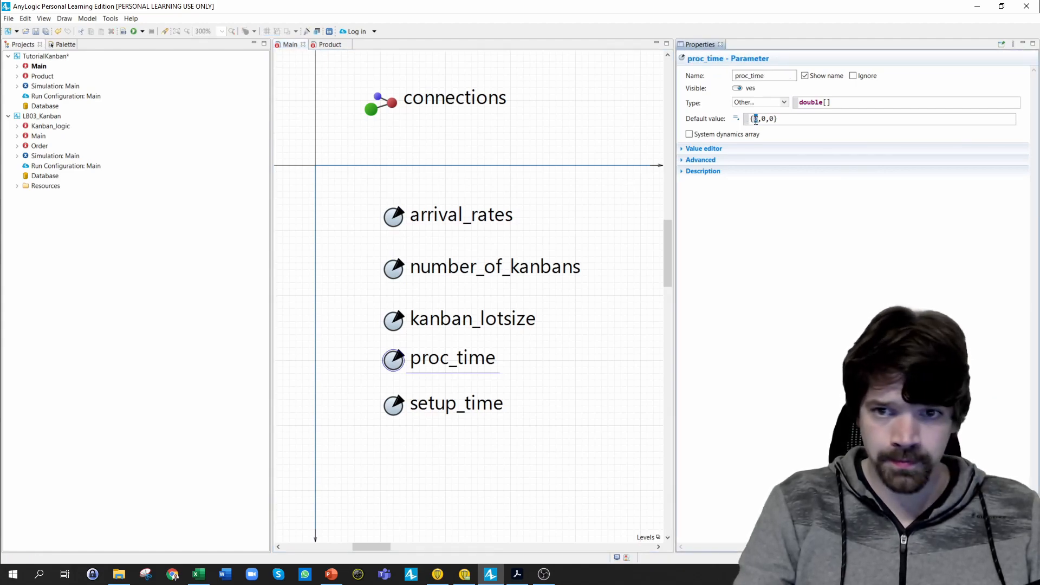
text(1)
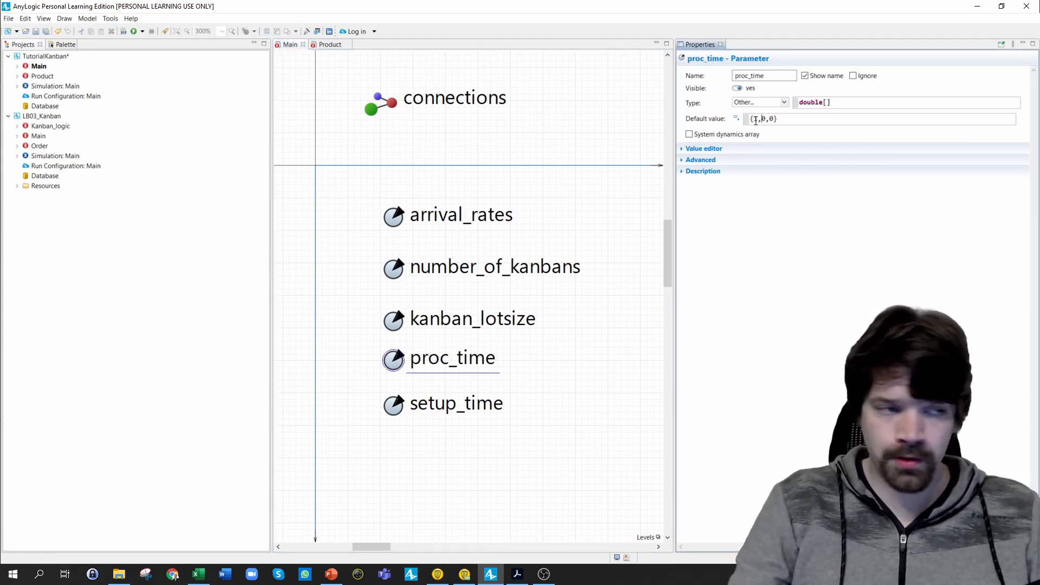
key(Delete)
text(1.2)
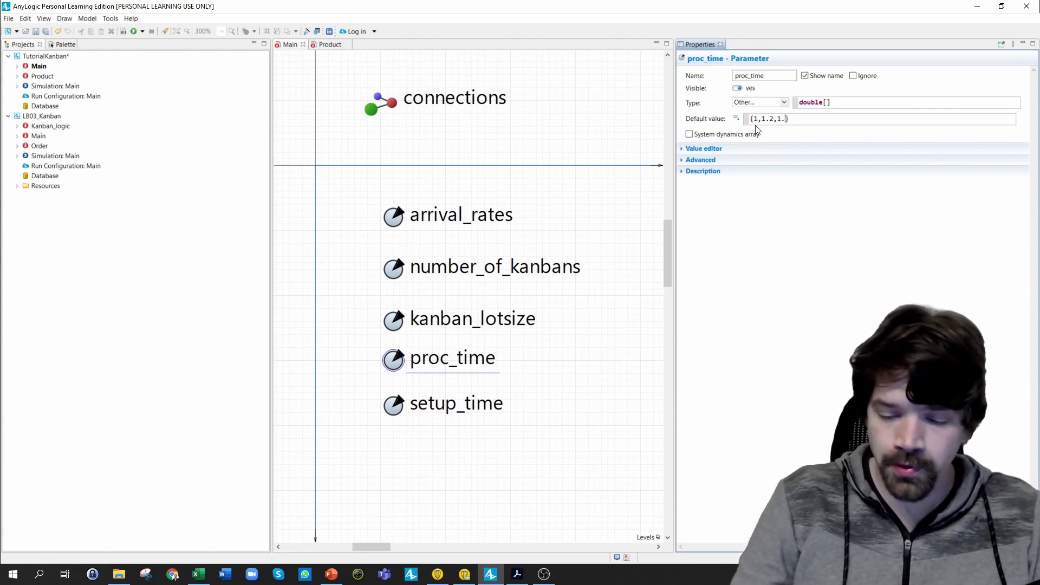
- Set the default value of setup_time to {5,4,2}
click(395, 410)
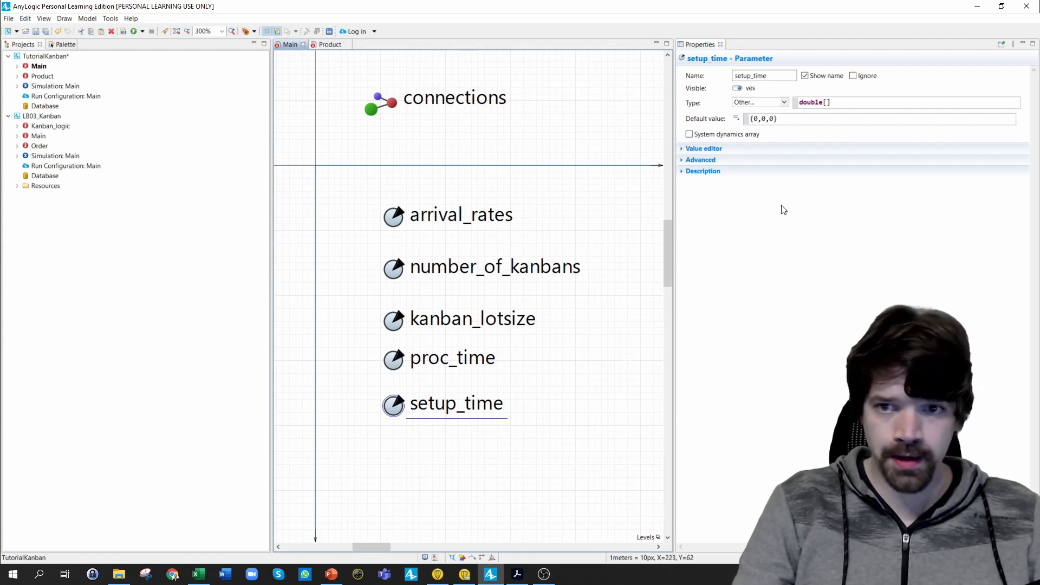
double_click(756, 119)
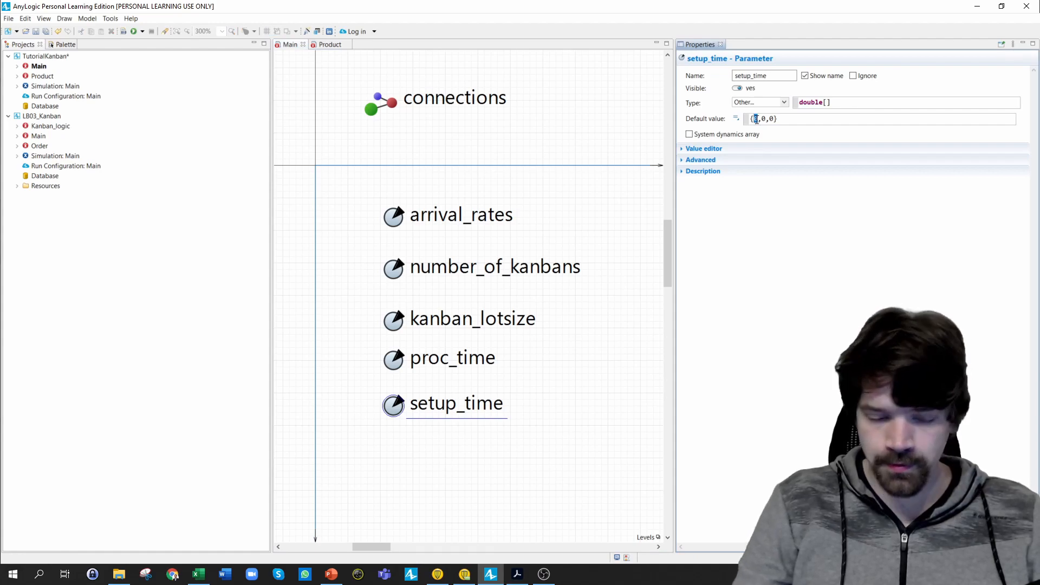
double_click(763, 119)
text(4,)
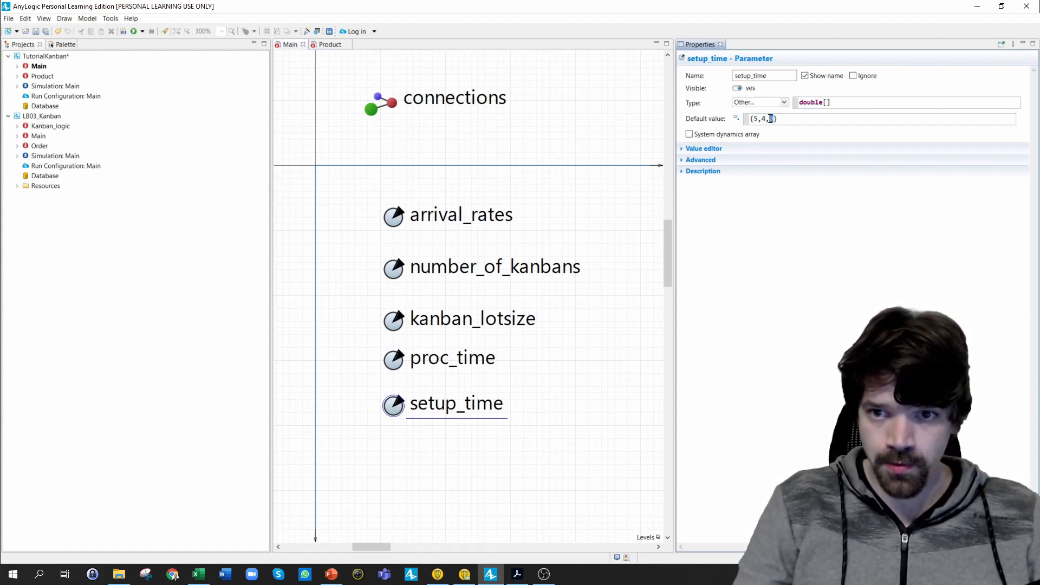
text(2)
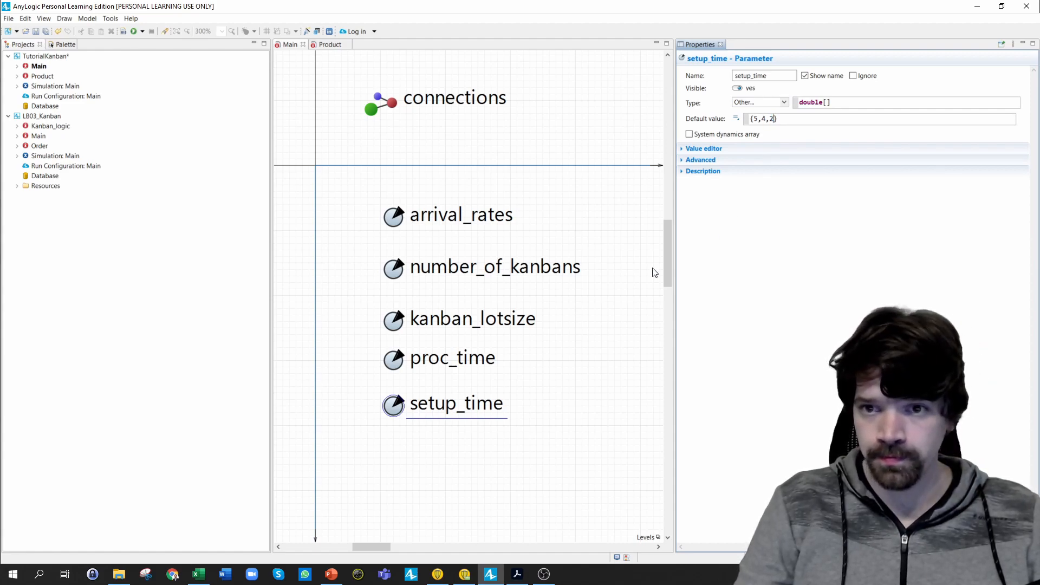
- Set the default value of kanban_lotsize to {10,12,14}
click(390, 325)
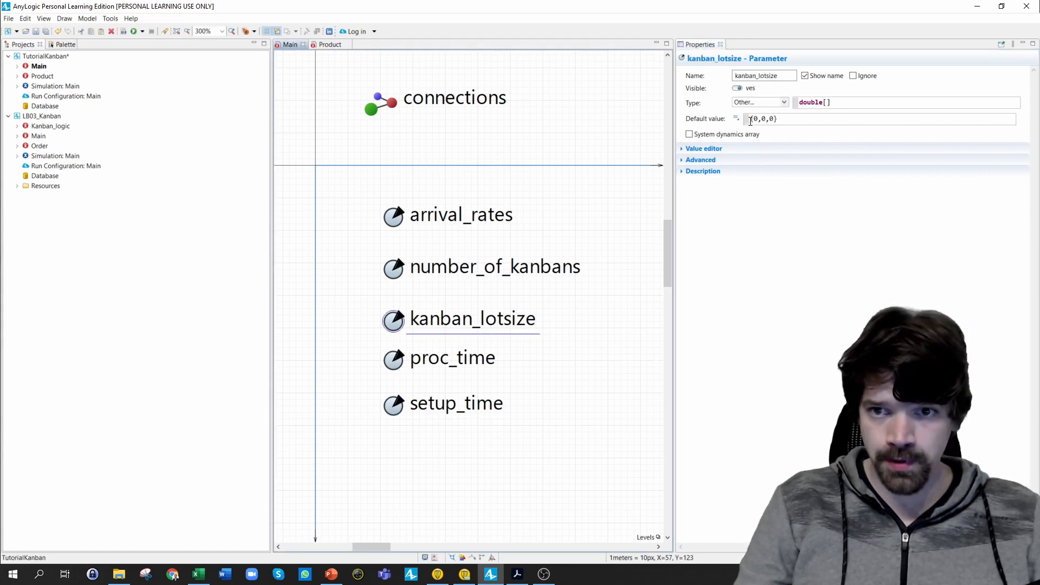
double_click(755, 119)
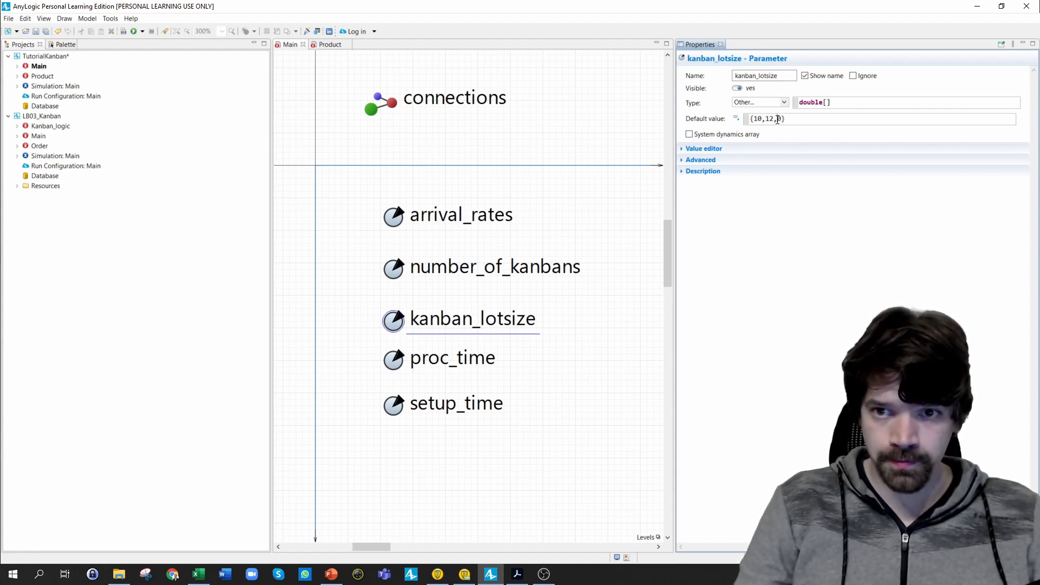
text(4)
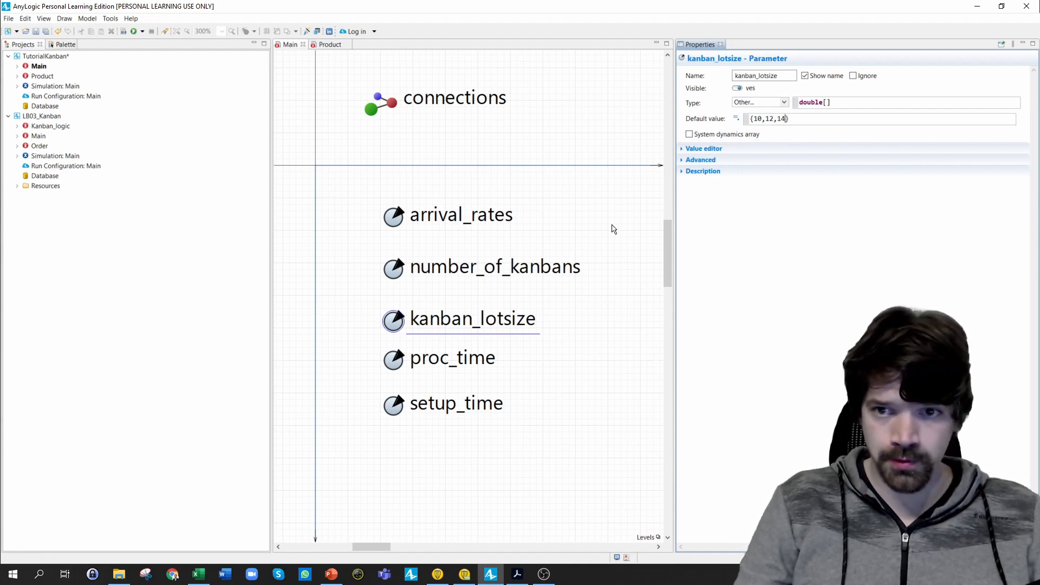
- Set the default value of number_of_kanbans to {3,2,1}
click(403, 275)
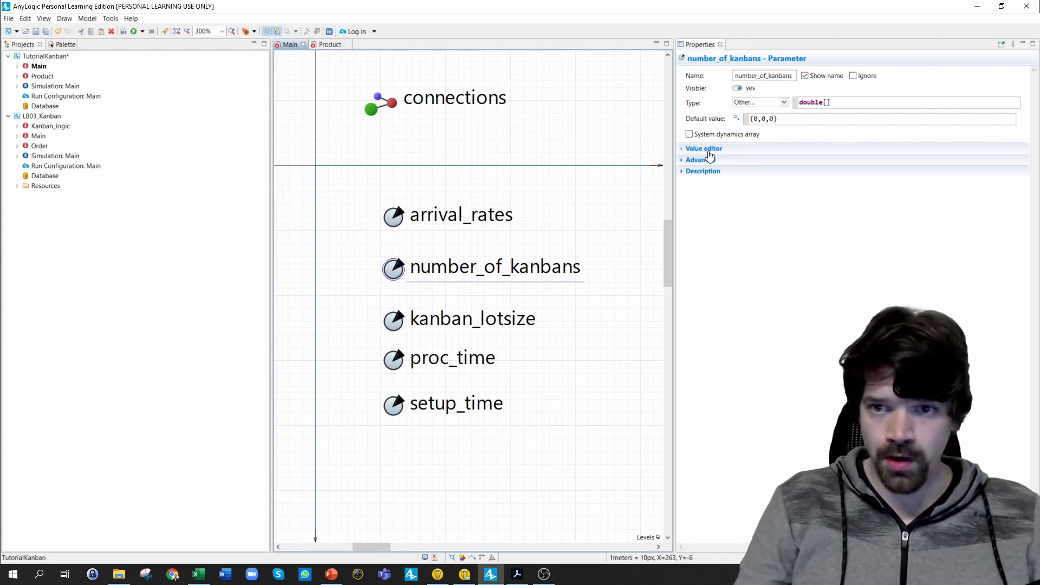
double_click(753, 118)
text(3)
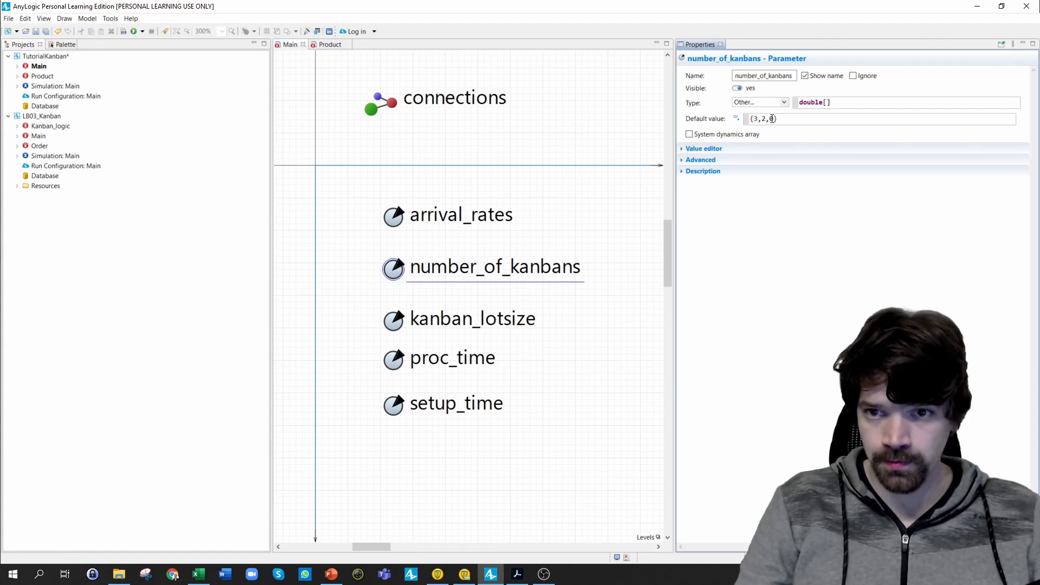
text(3)
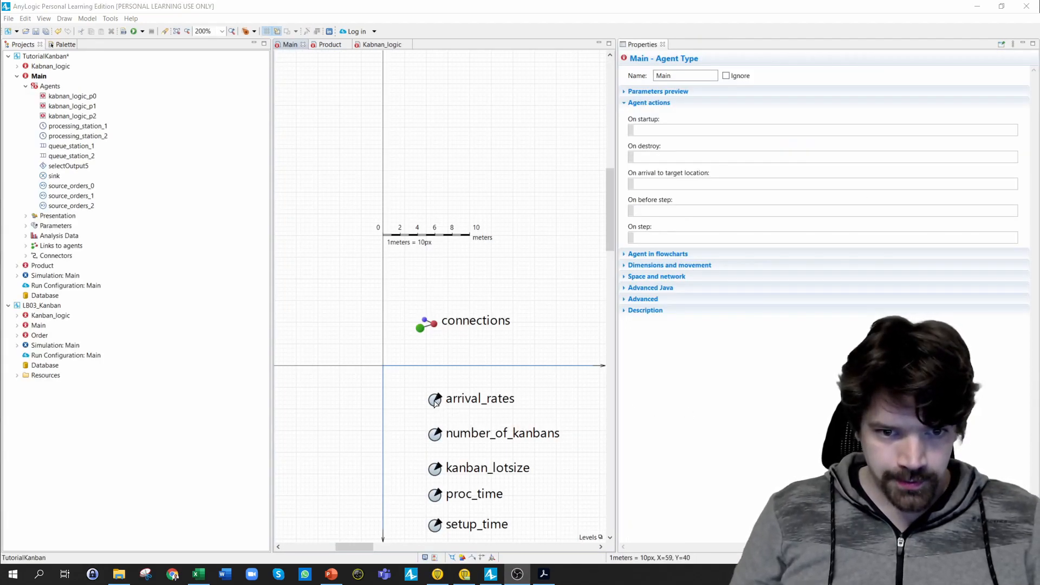
- Put the array constructor "new double []" in front of the braces in the default value of arrival_rates
click(436, 403)
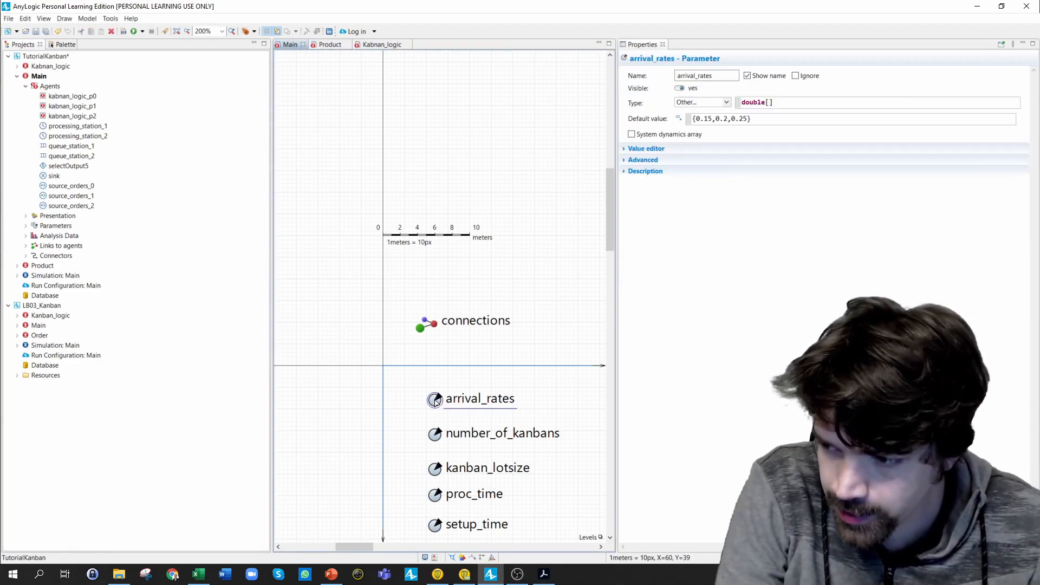
click(692, 118)
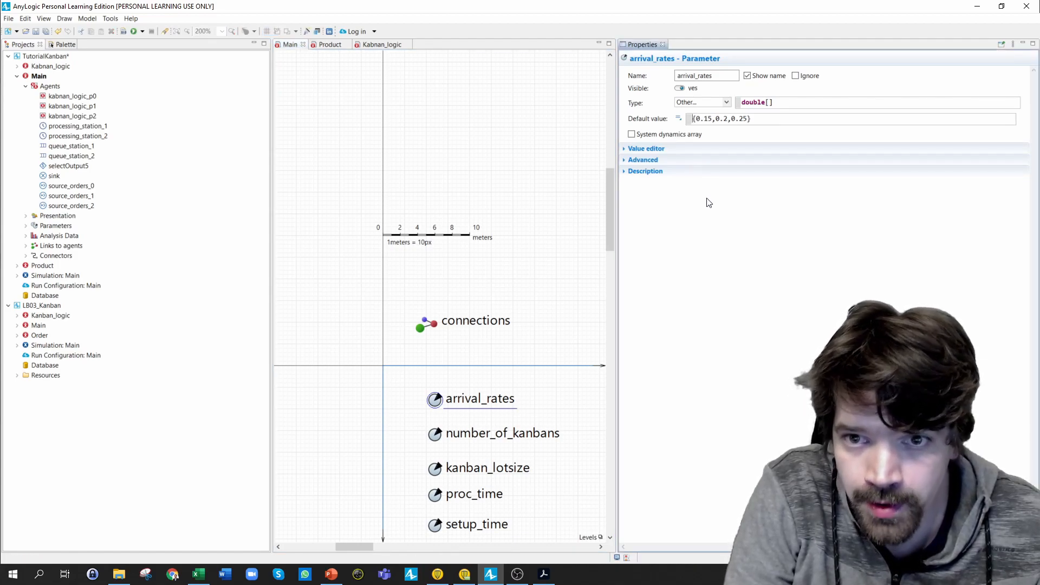
text(new doub)
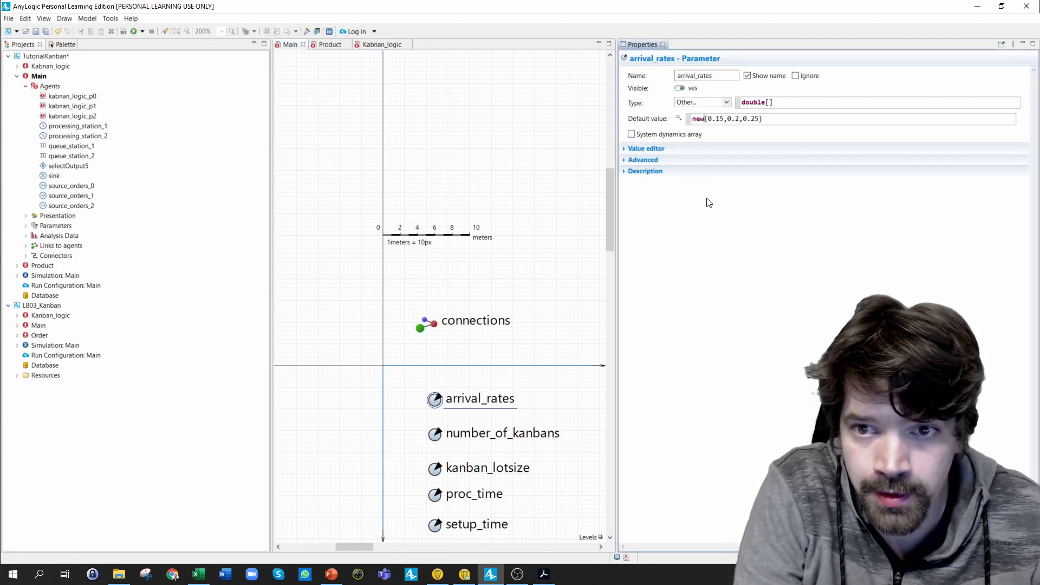
text(le [])
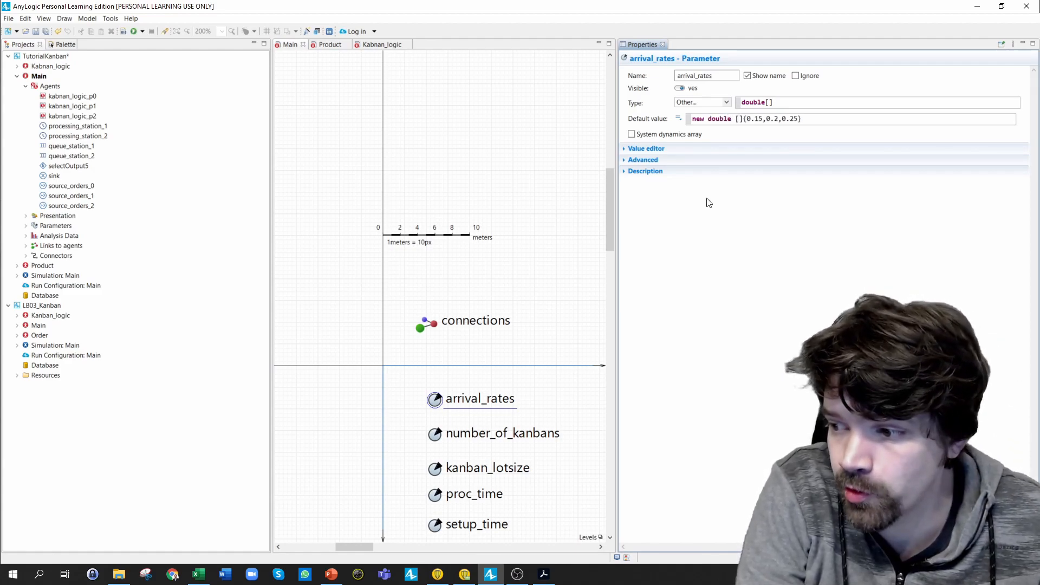
- Make the default value of number_of_kanbans an explicit array by prefixing its braces with "new double []"
click(433, 438)
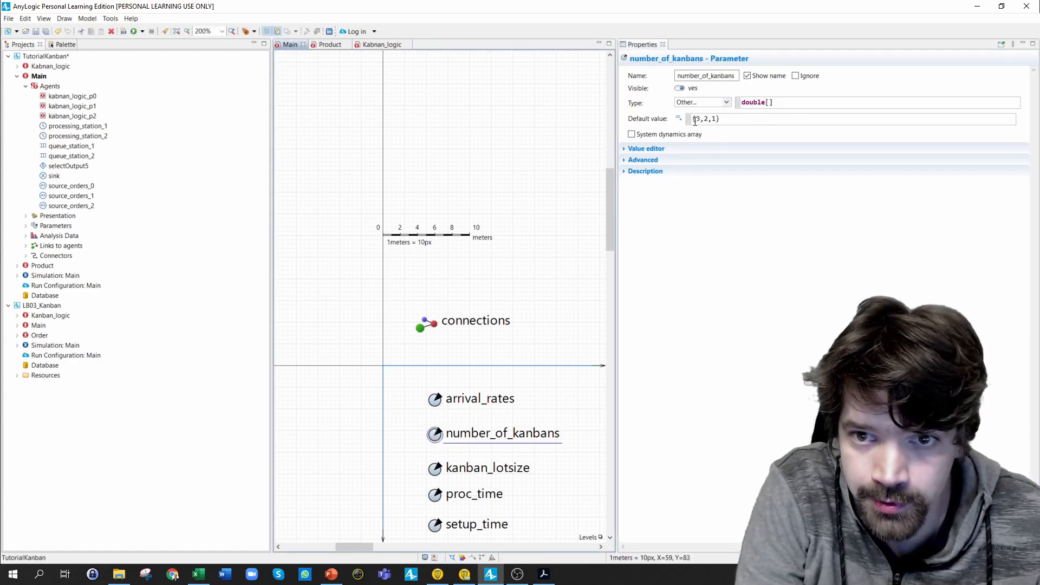
click(692, 119)
text(new )
text(double)
text( [])
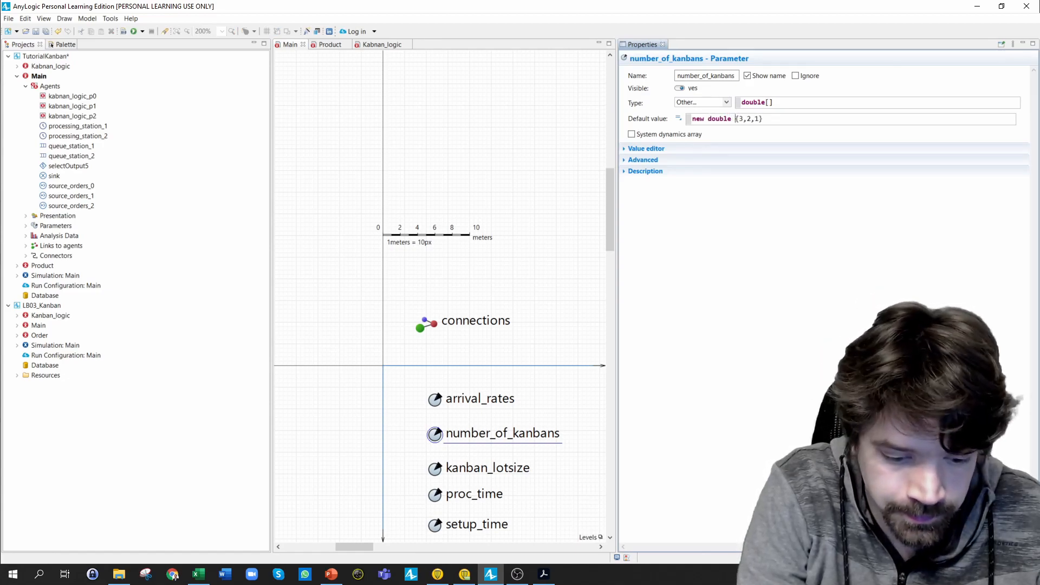
- Prefix the default value of kanban_lotsize with "new double[]" so it reads new double[]{10,12,14}
click(439, 474)
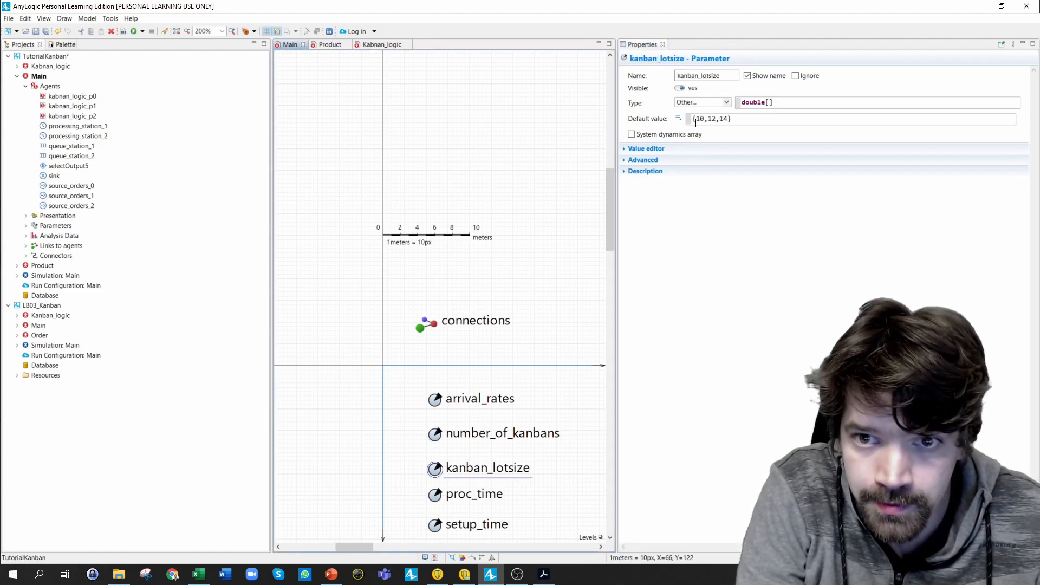
click(693, 122)
text(new doubl)
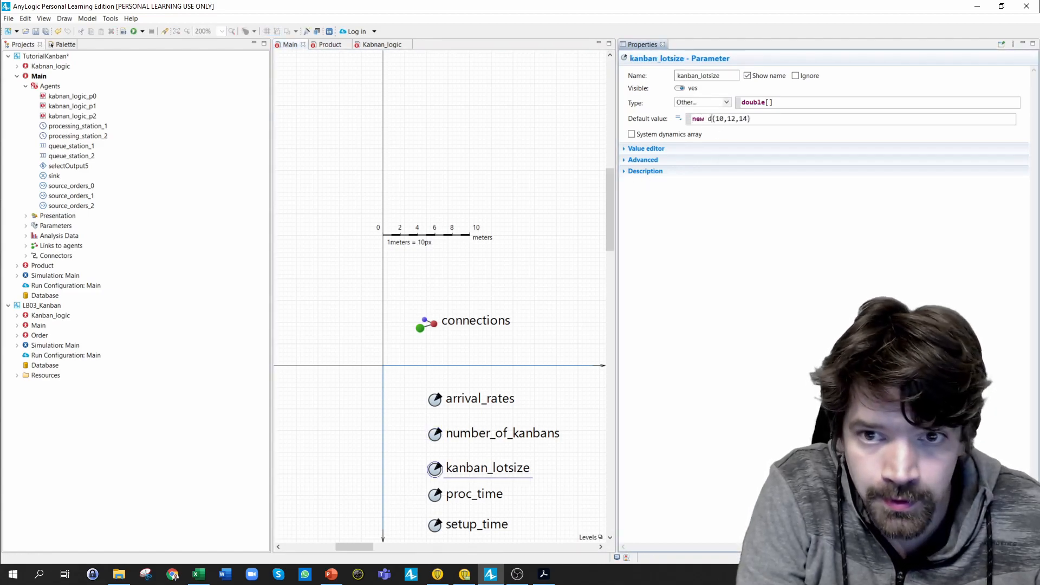
text(e[])
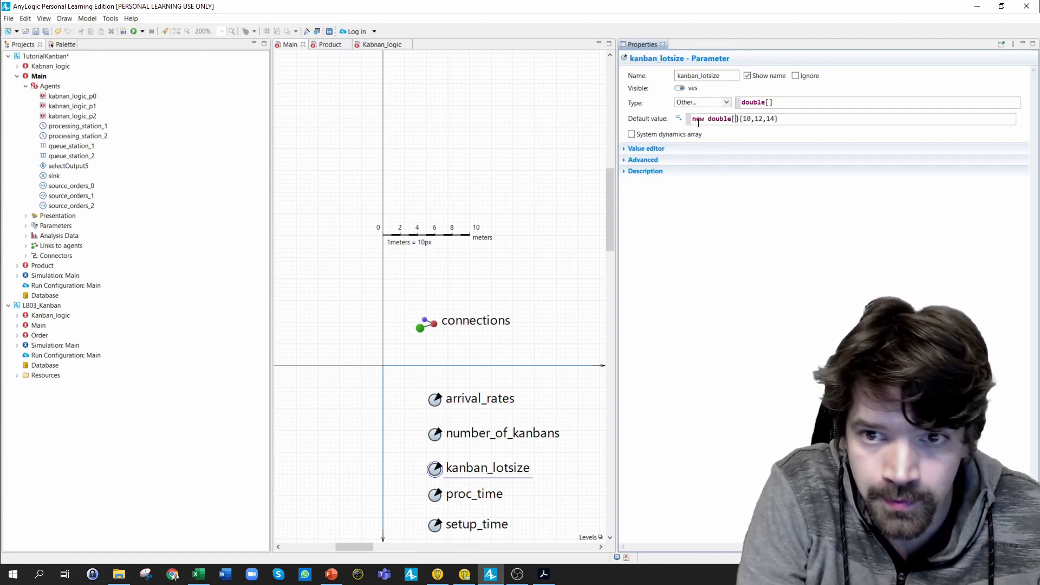
- Prefix the default value of proc_time with "new double []" so it reads new double []{1,1.2,1.4}
click(436, 496)
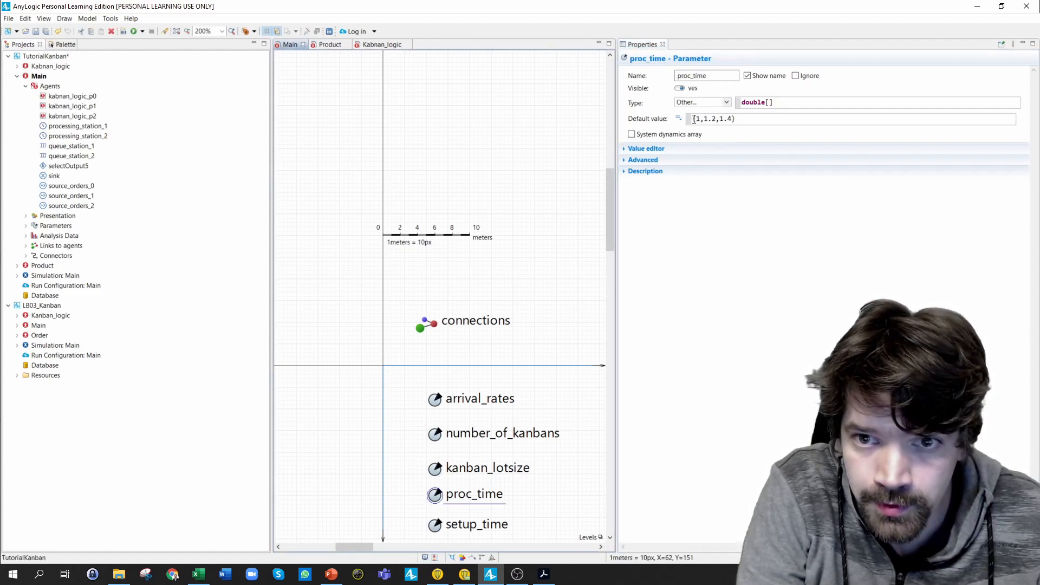
click(694, 119)
text(new double [])
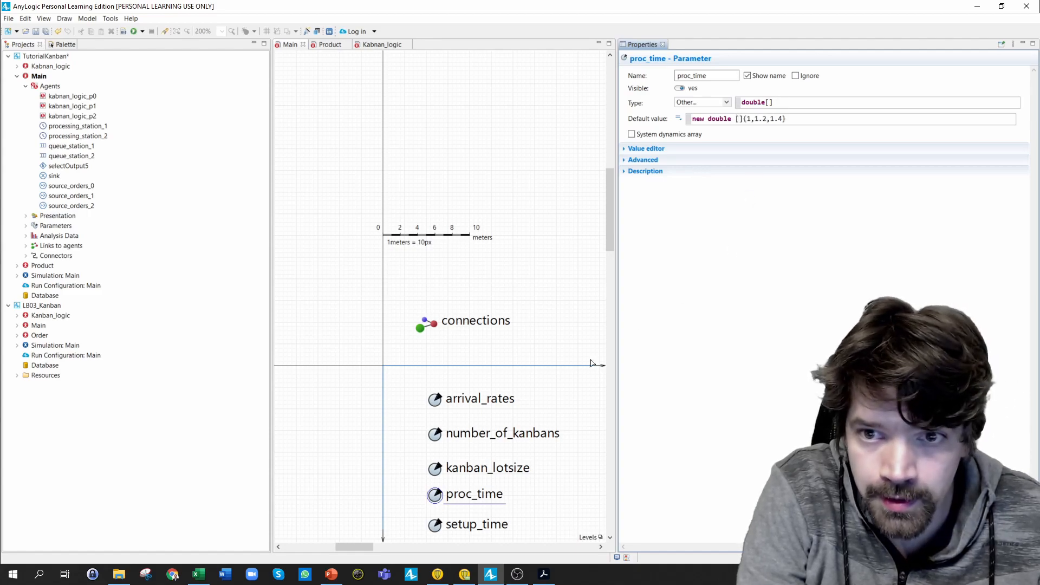
- Prefix the default value of setup_time with "new double []", keeping the values {5,4,2}
click(436, 528)
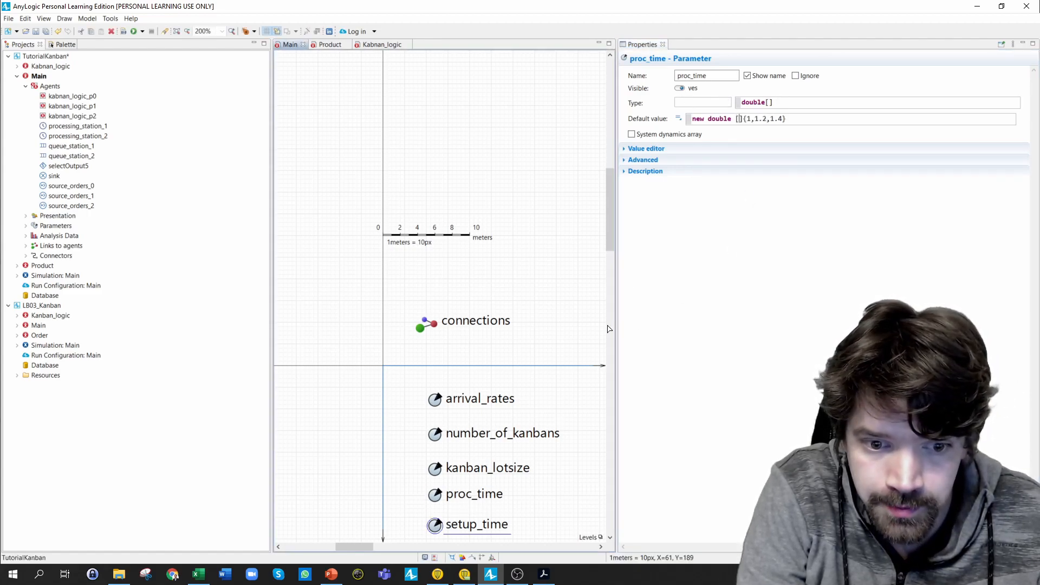
click(692, 121)
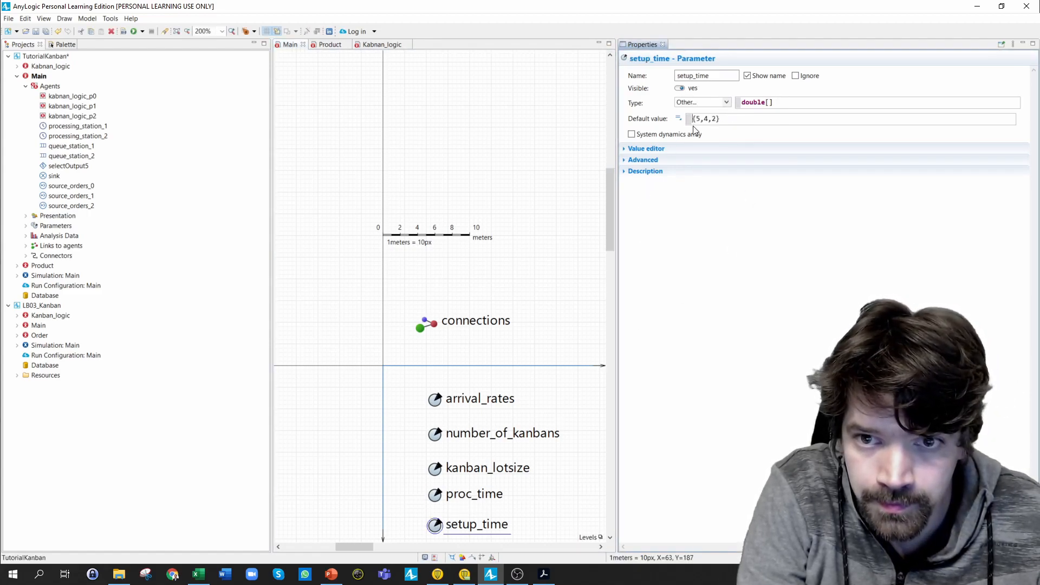
text(new)
text( double )
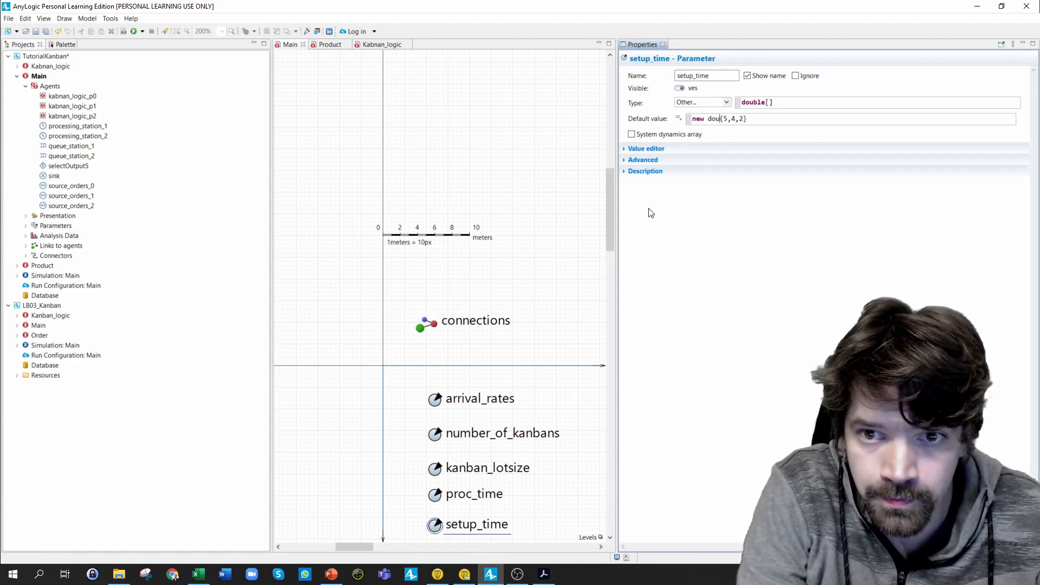
text([])
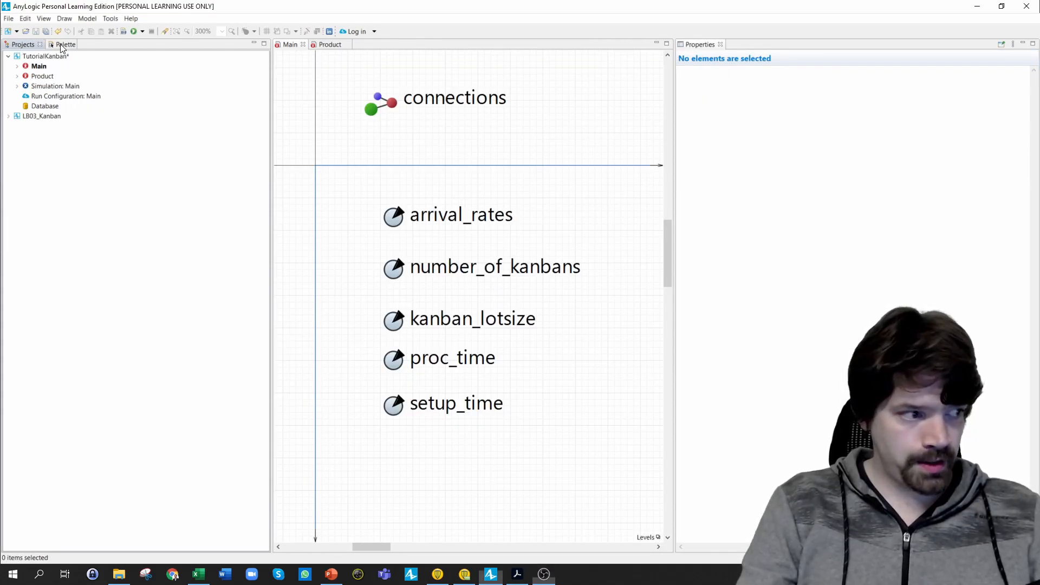
- Add a discrete statistics element named stat_service_level_global to Main, above the arrival_rates parameter
click(63, 45)
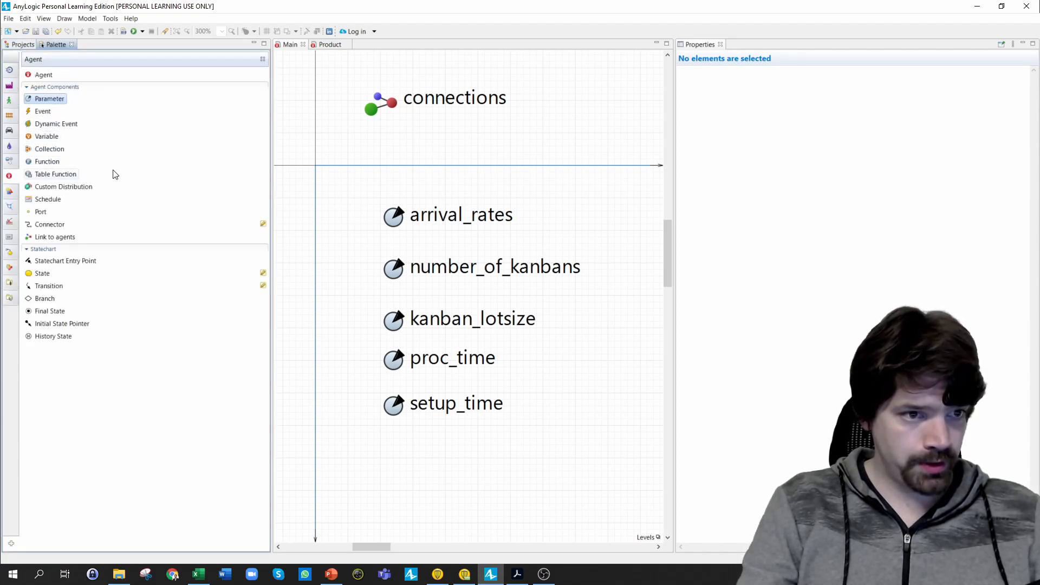
click(8, 227)
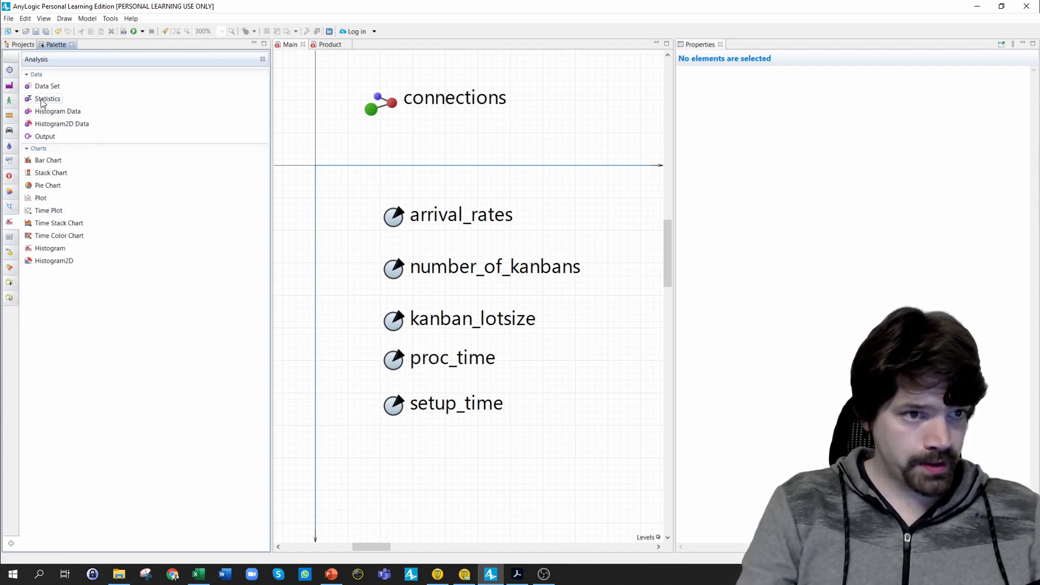
drag(43, 103, 394, 177)
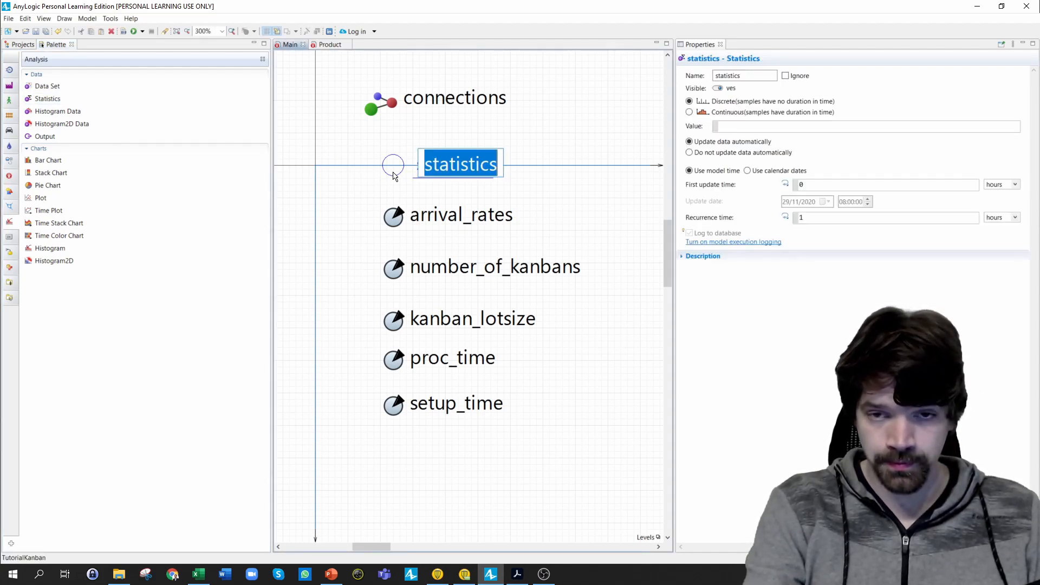
text(sta)
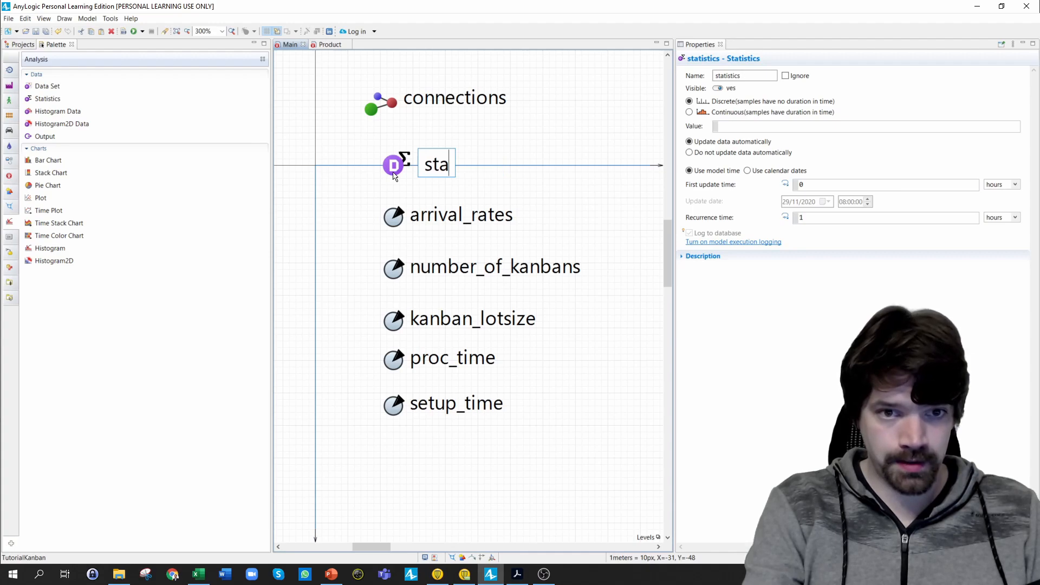
text(t_s)
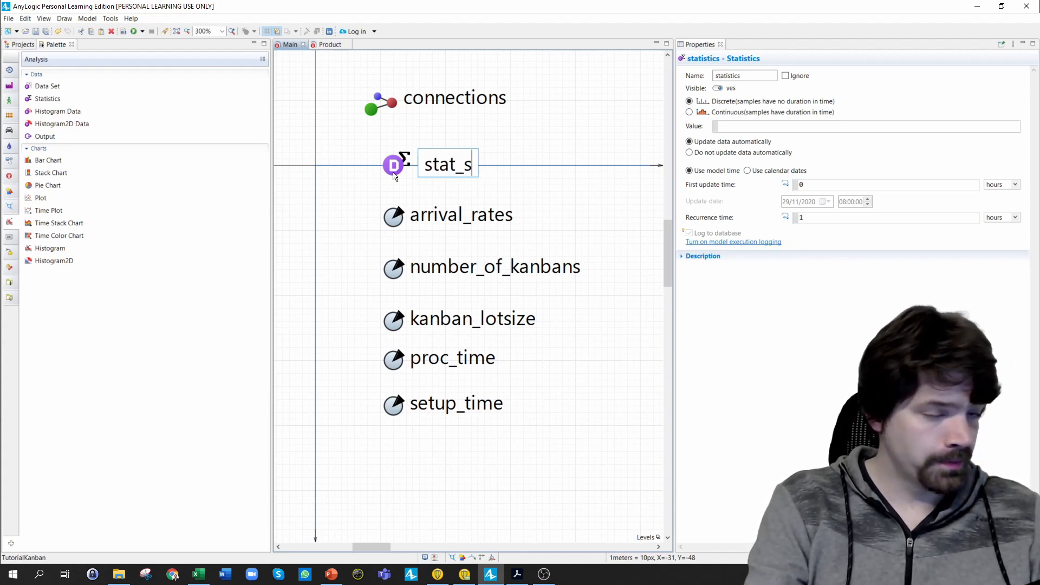
text(ervice_level_)
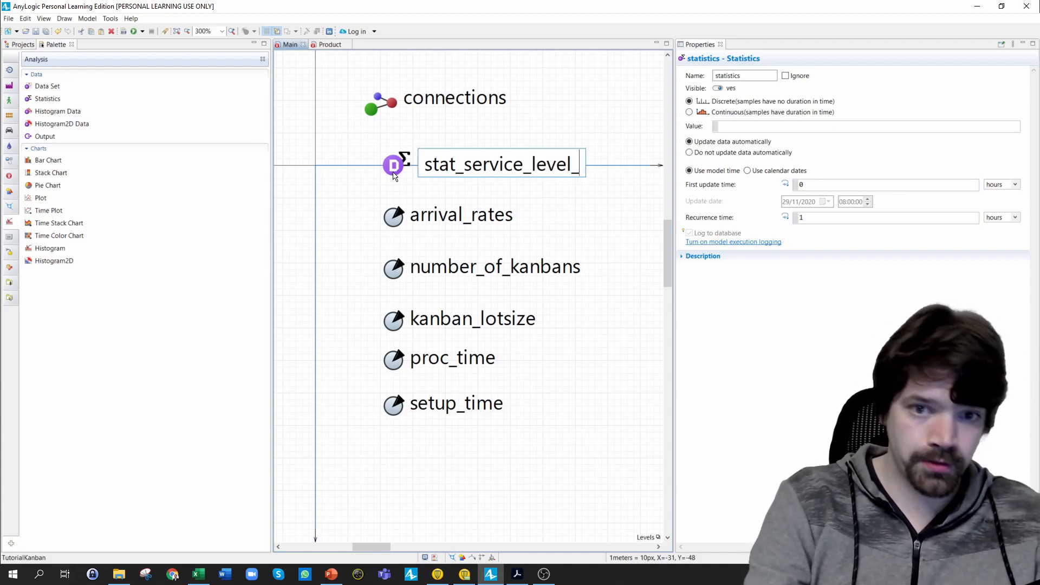
text(global)
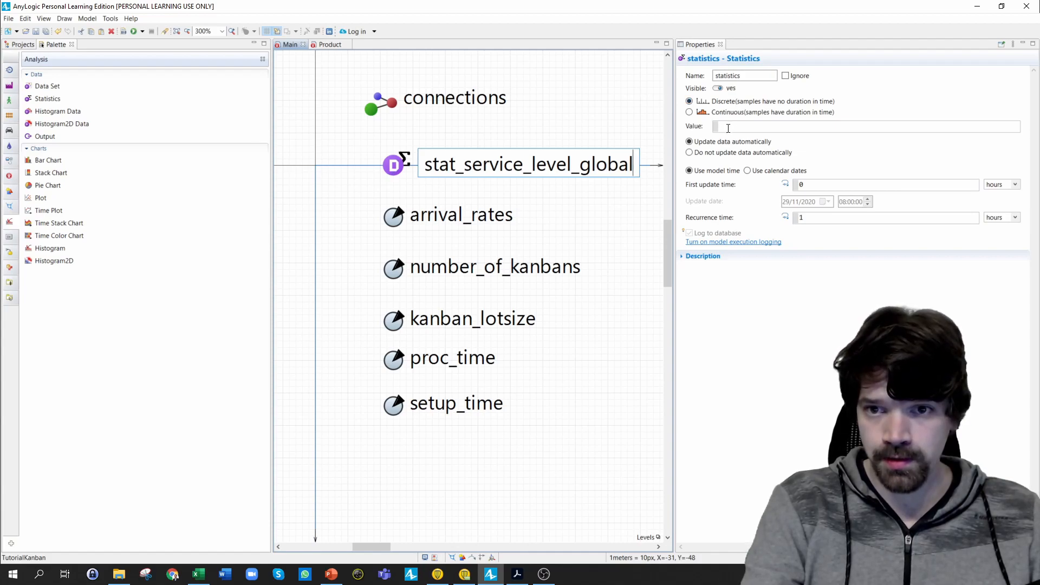
click(637, 204)
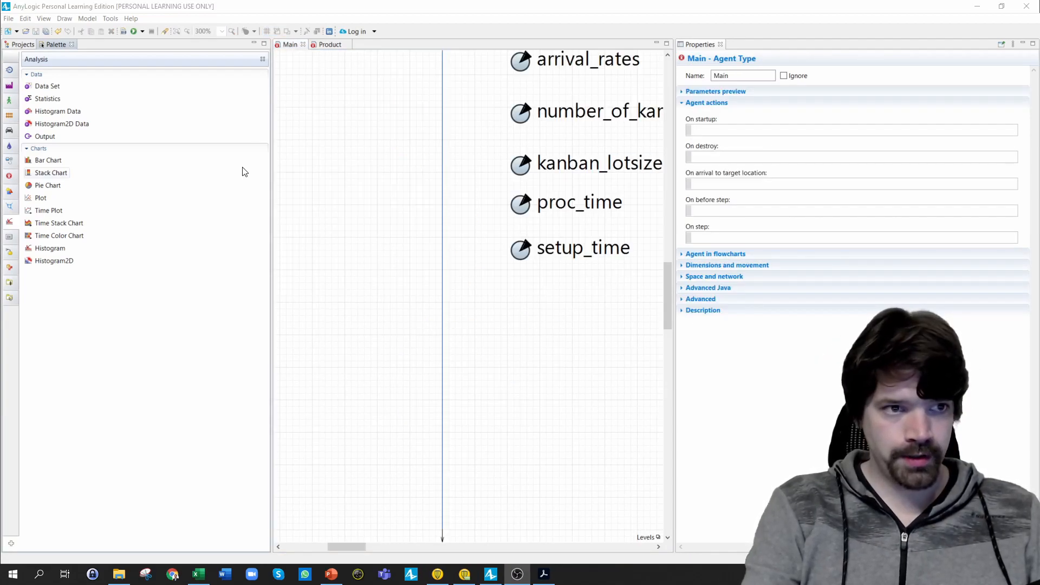
- Create a new agent type only, from scratch, named Kabnan_logic
click(9, 176)
drag(42, 75, 531, 307)
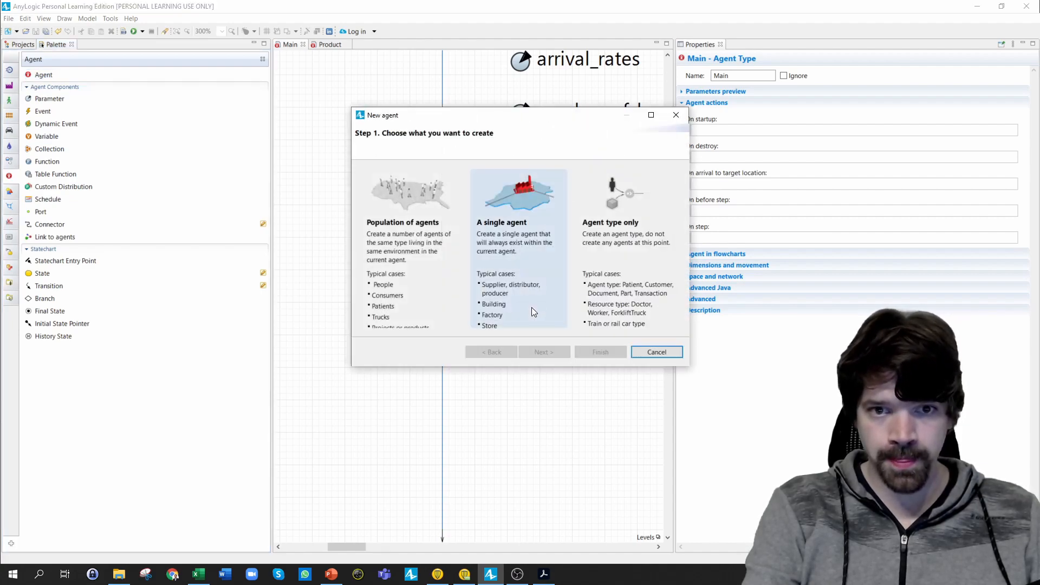
click(605, 234)
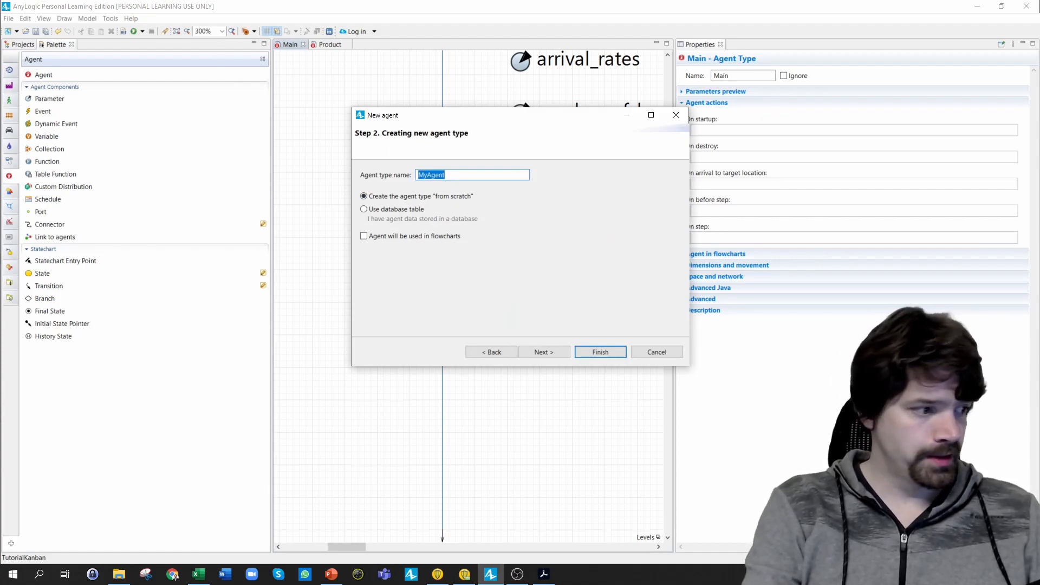
key(alt+Tab)
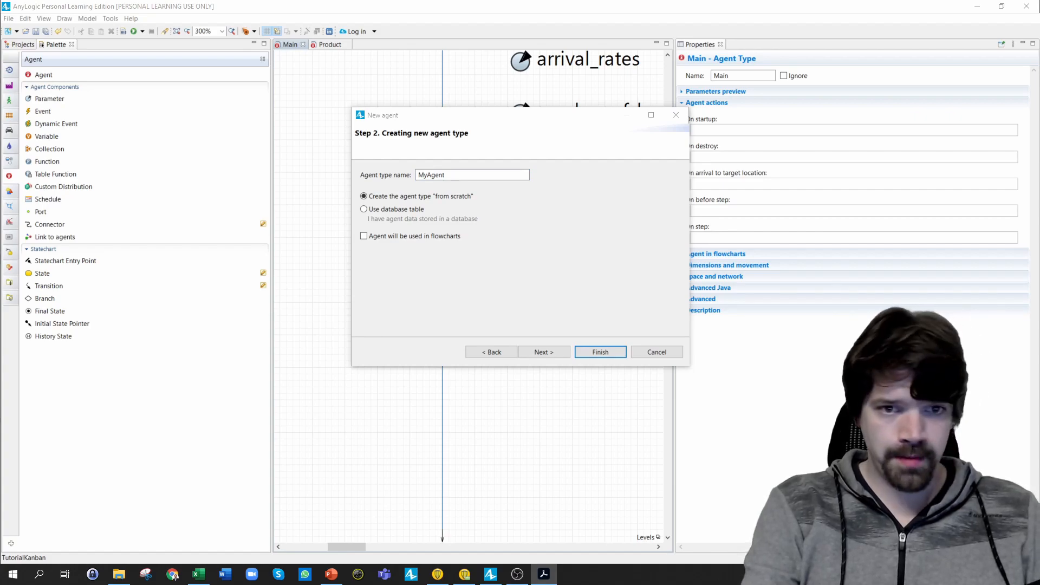
click(391, 176)
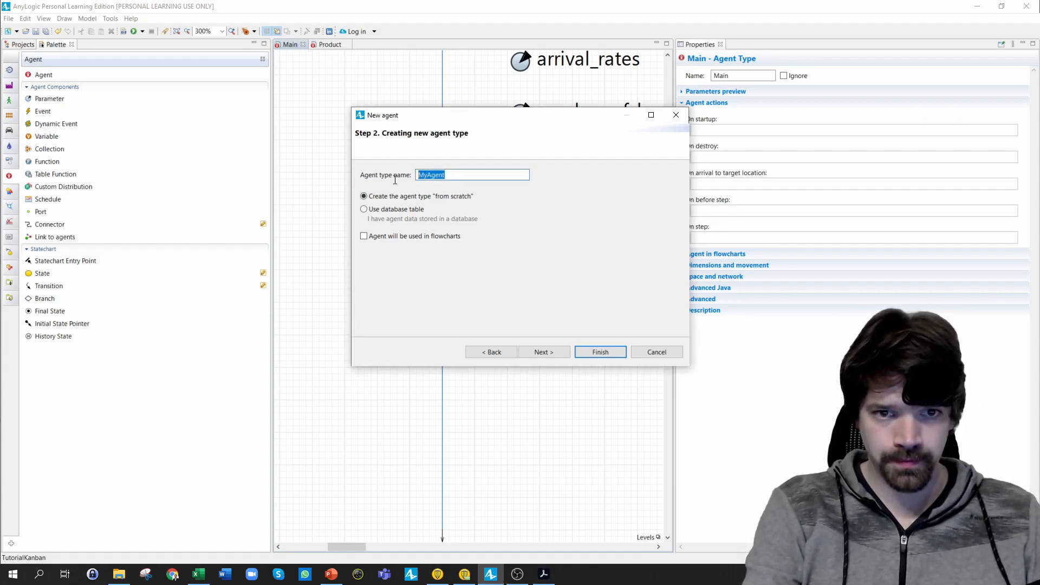
text(Kabnab)
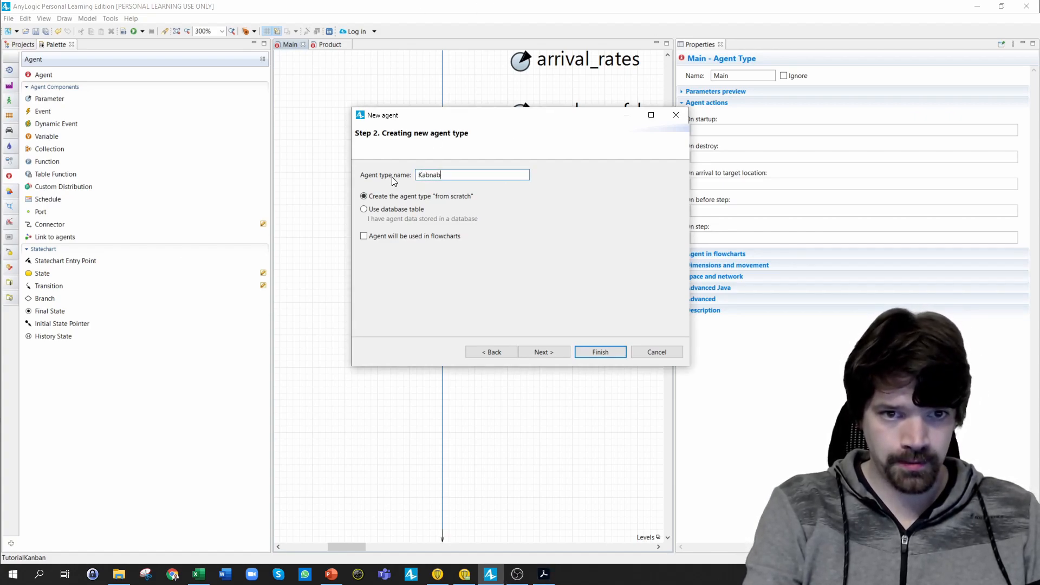
key(BackSpace)
text(n_)
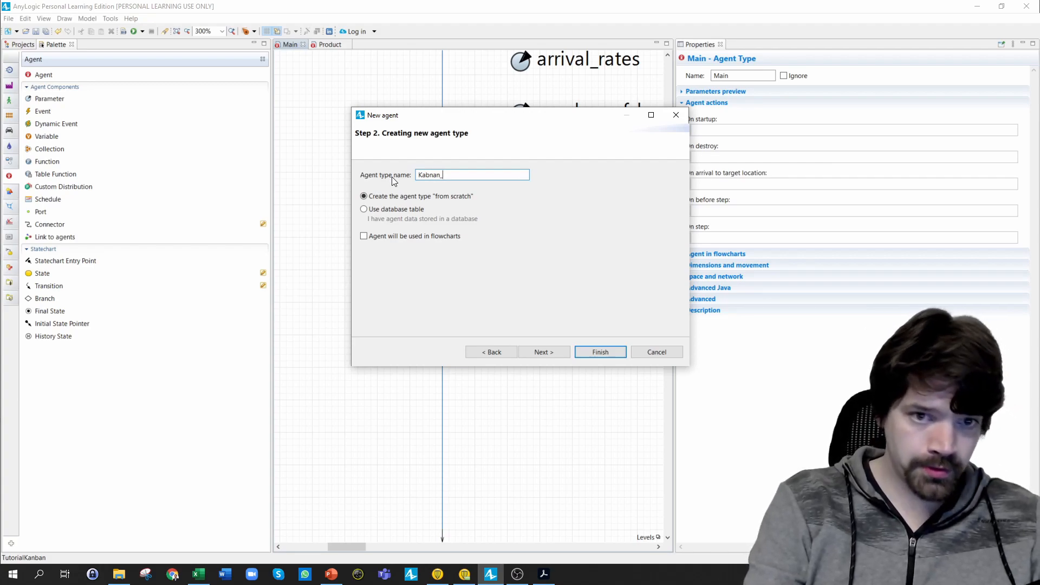
text(logic)
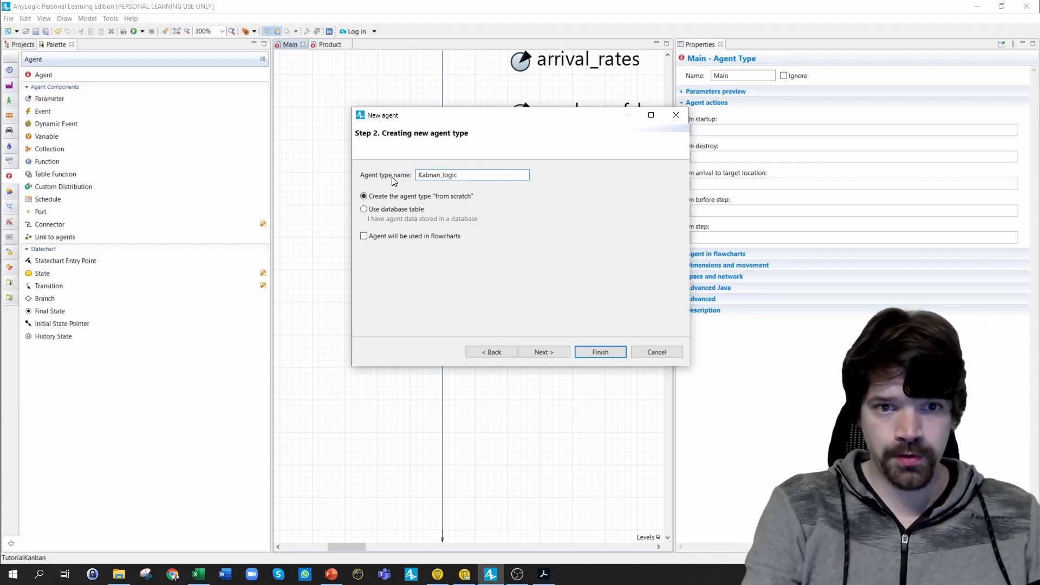
click(589, 349)
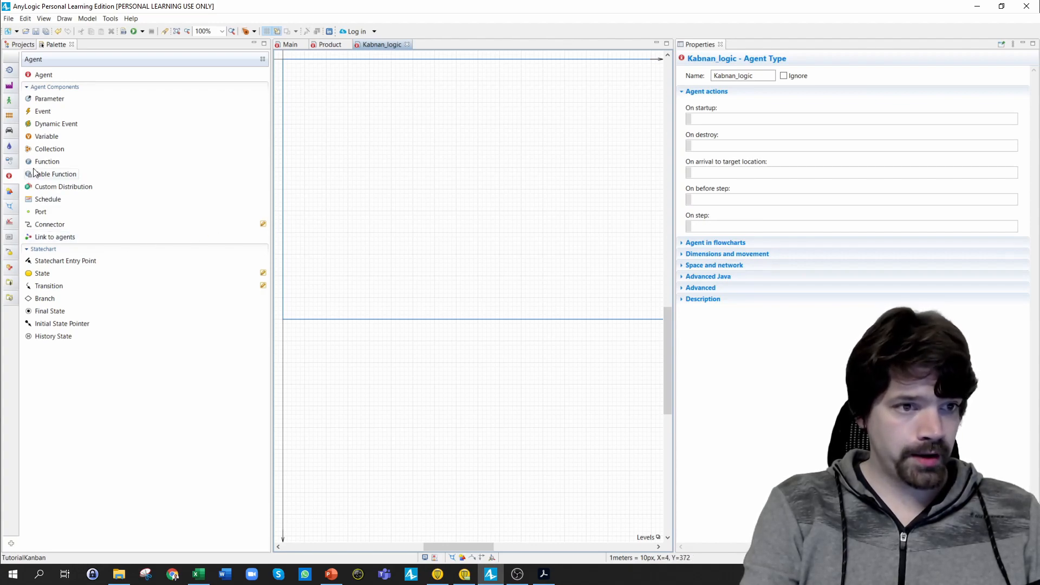
- Place Match, Batch and Unbatch blocks in Kabnan_logic, with Batch before Match and Unbatch connected to Match's lower output
click(10, 81)
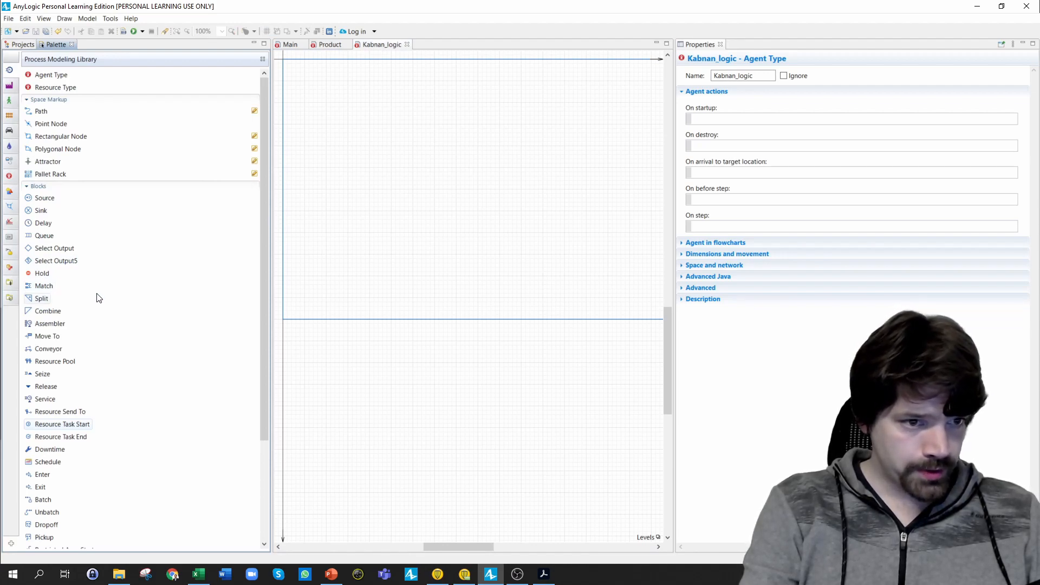
drag(44, 285, 484, 207)
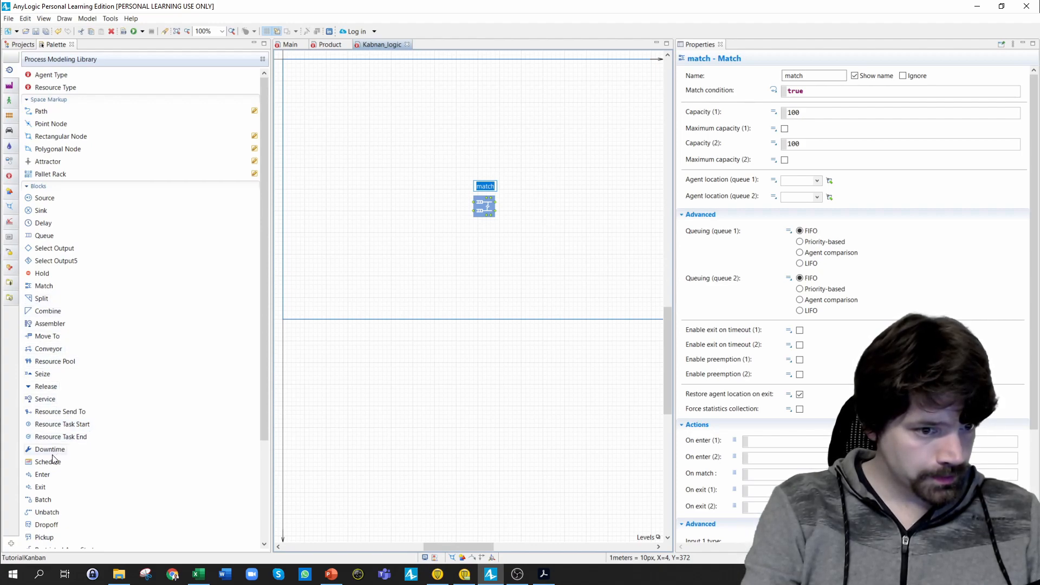
drag(51, 500, 431, 214)
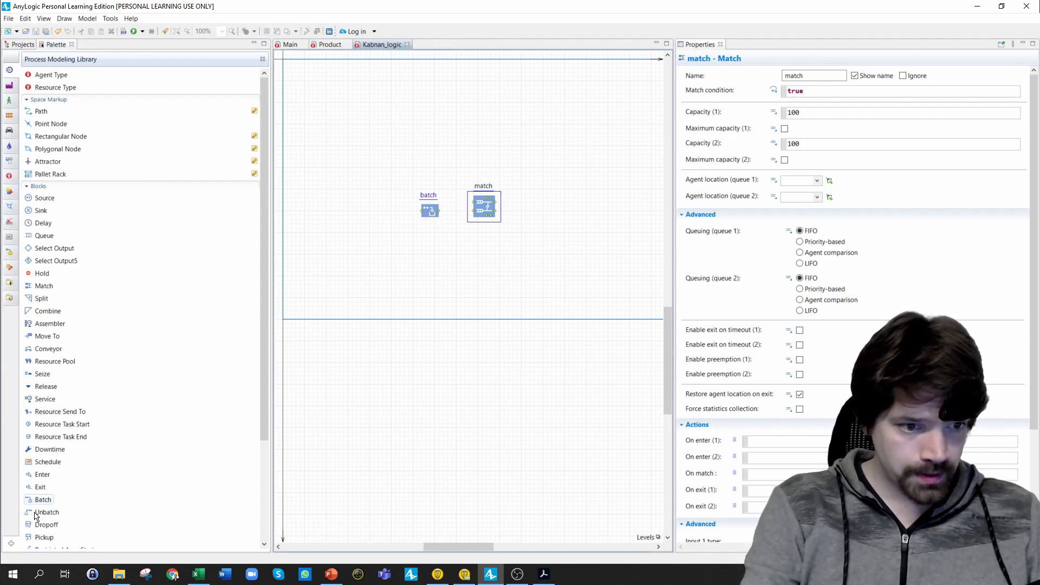
drag(533, 219, 544, 212)
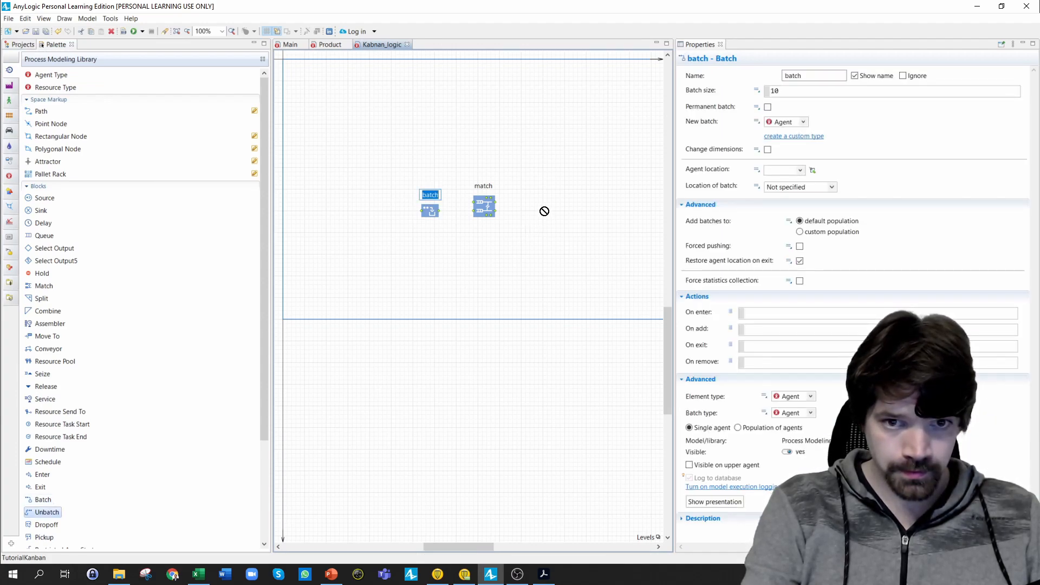
drag(468, 305, 531, 211)
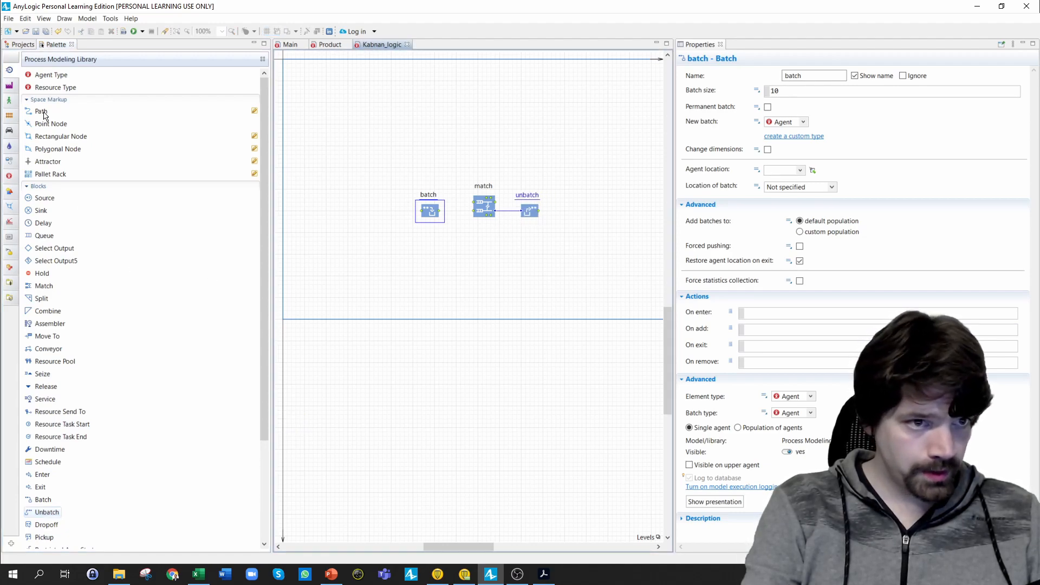
- Add a Source block below the batch block and connect both source and batch to the lower input of match
drag(62, 199, 447, 262)
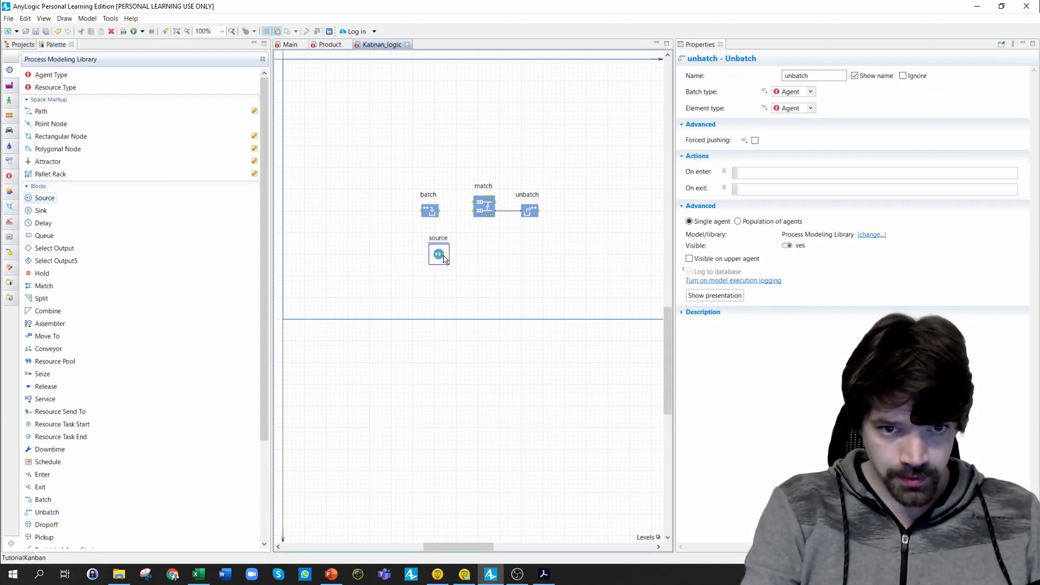
key(Return)
scroll(498, 260, up, 1)
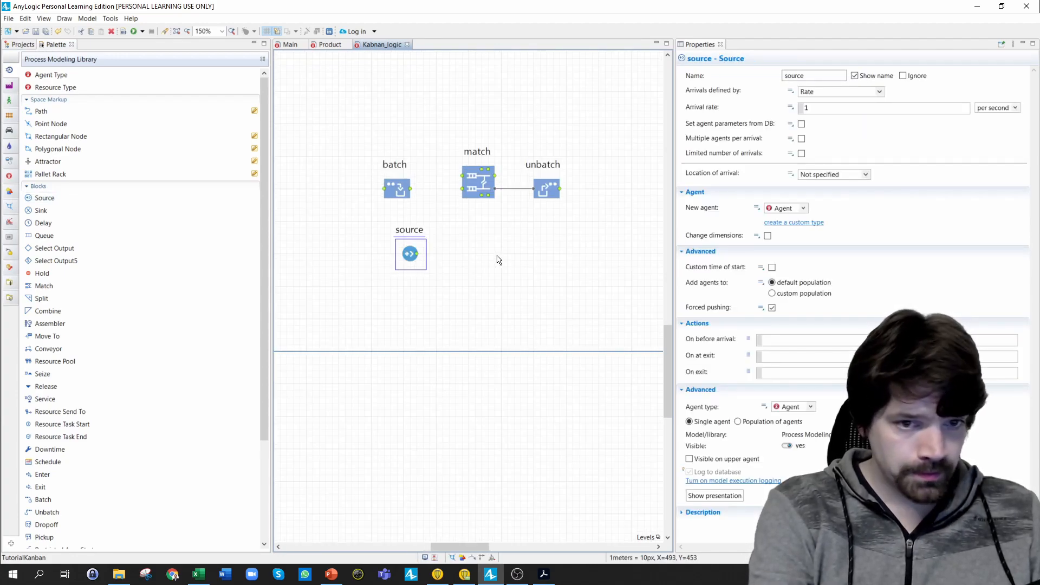
scroll(499, 260, up, 1)
drag(391, 255, 449, 168)
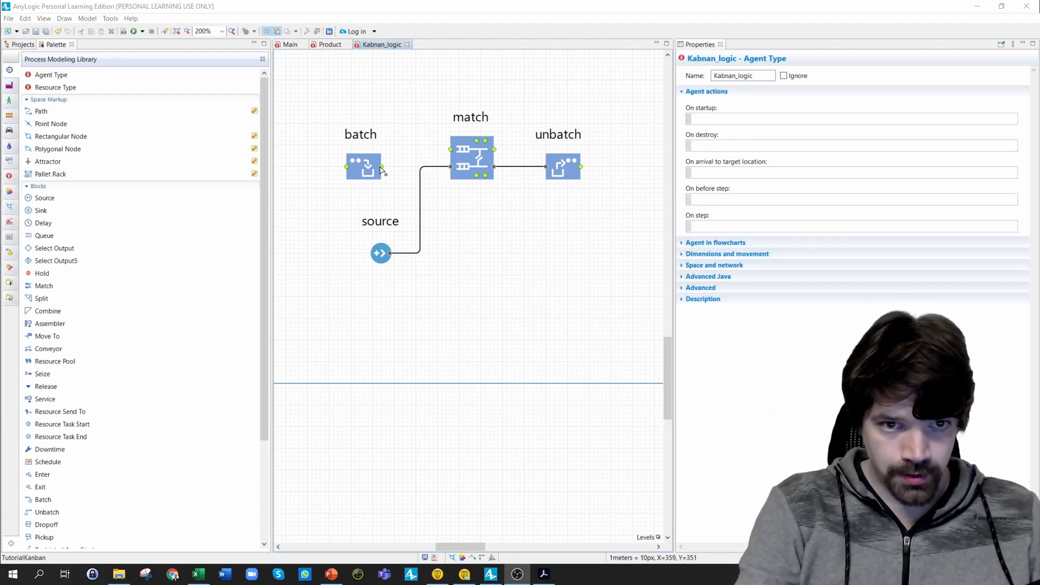
click(382, 170)
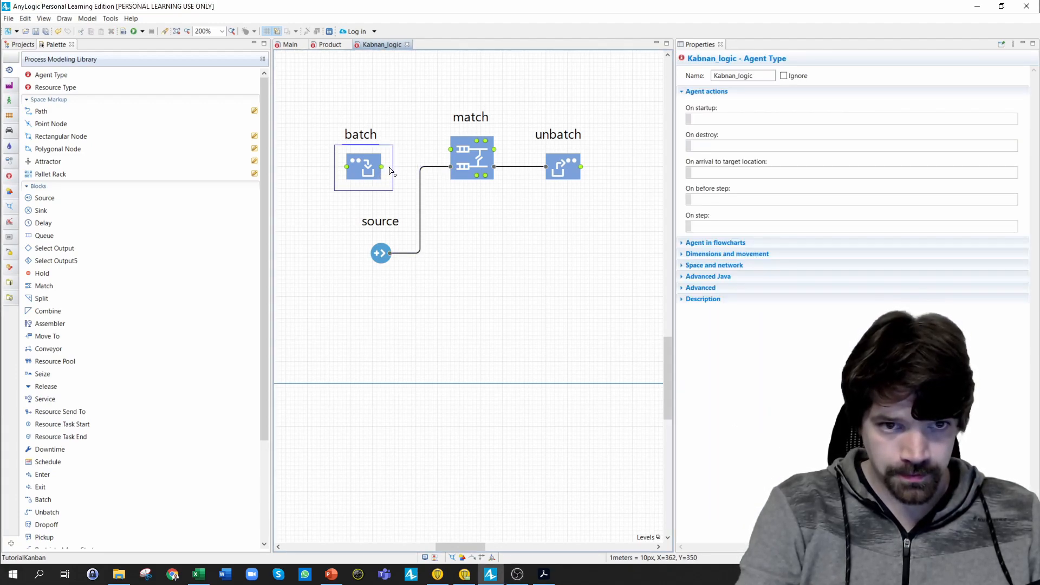
click(450, 167)
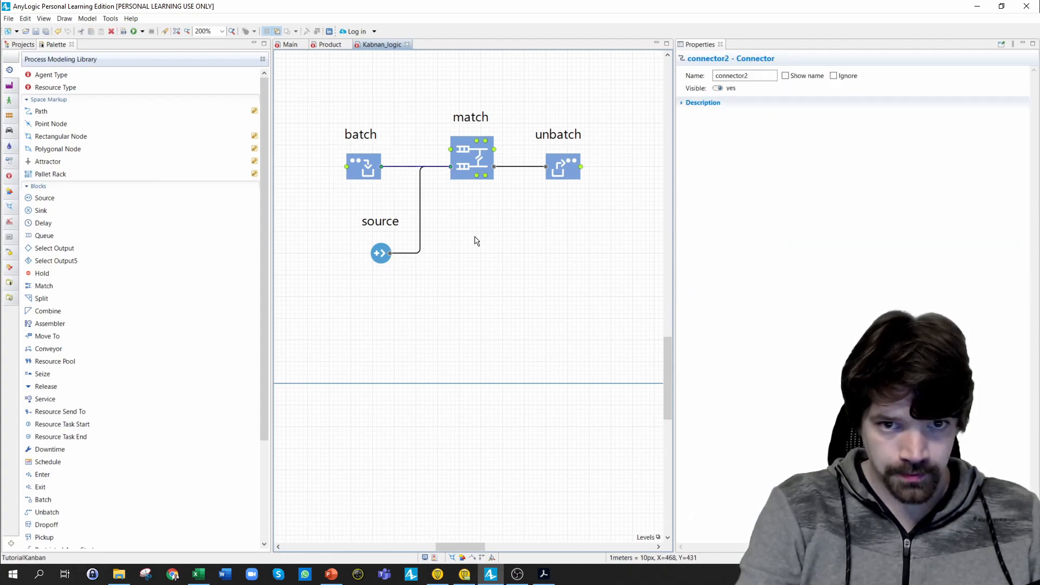
- Place a rectangle shape in the empty area above the match block
scroll(476, 240, up, 4)
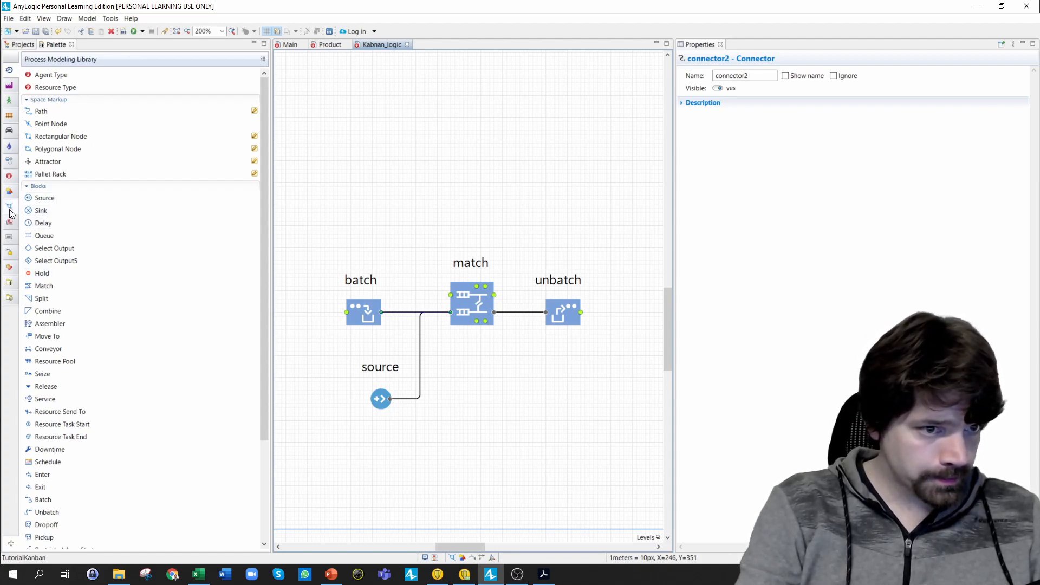
mouse_move(9, 213)
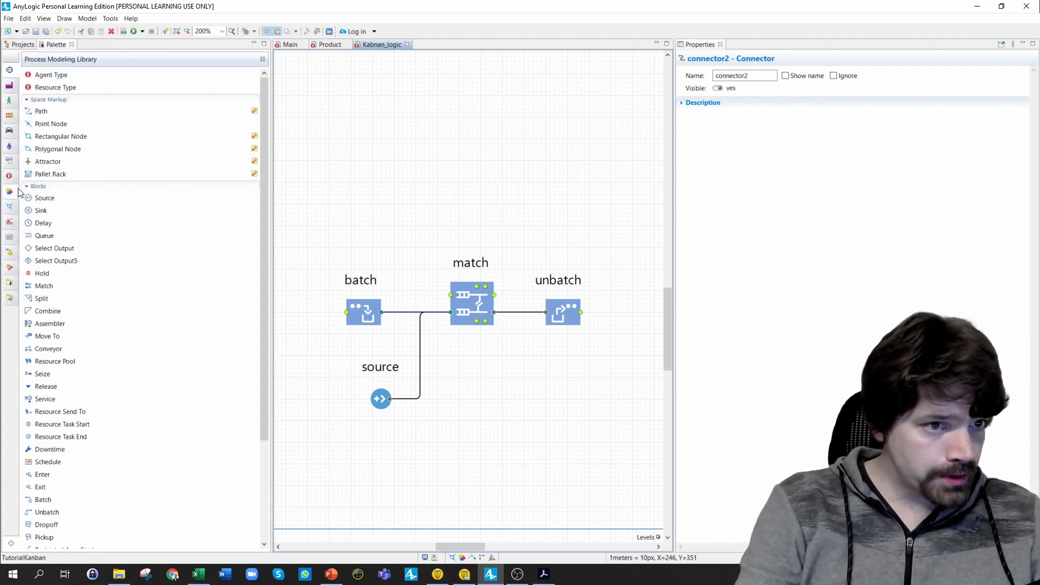
click(11, 193)
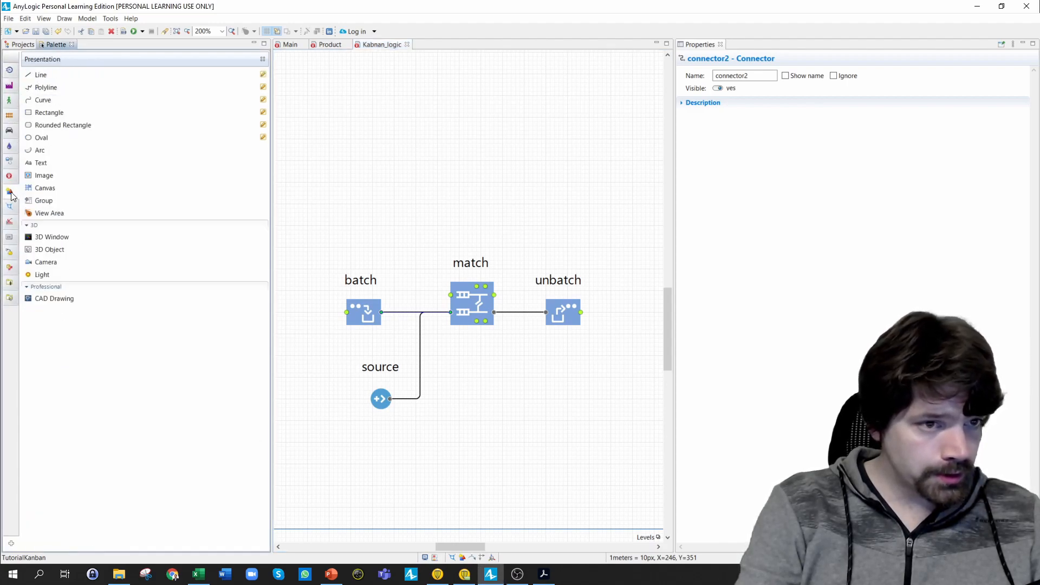
drag(195, 115, 436, 111)
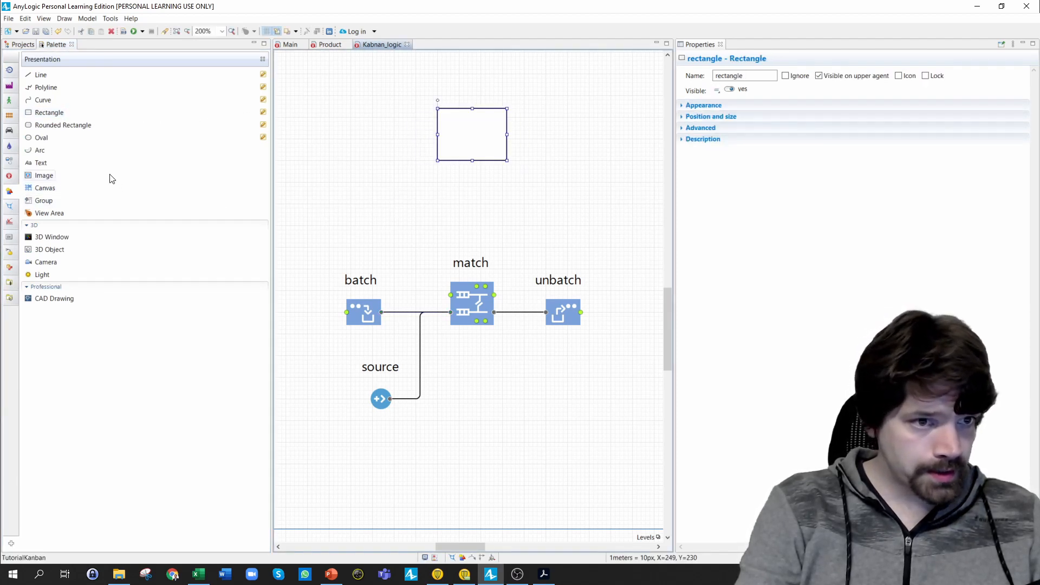
- Place a text label inside the rectangle and set its text to Kanban
drag(37, 164, 462, 135)
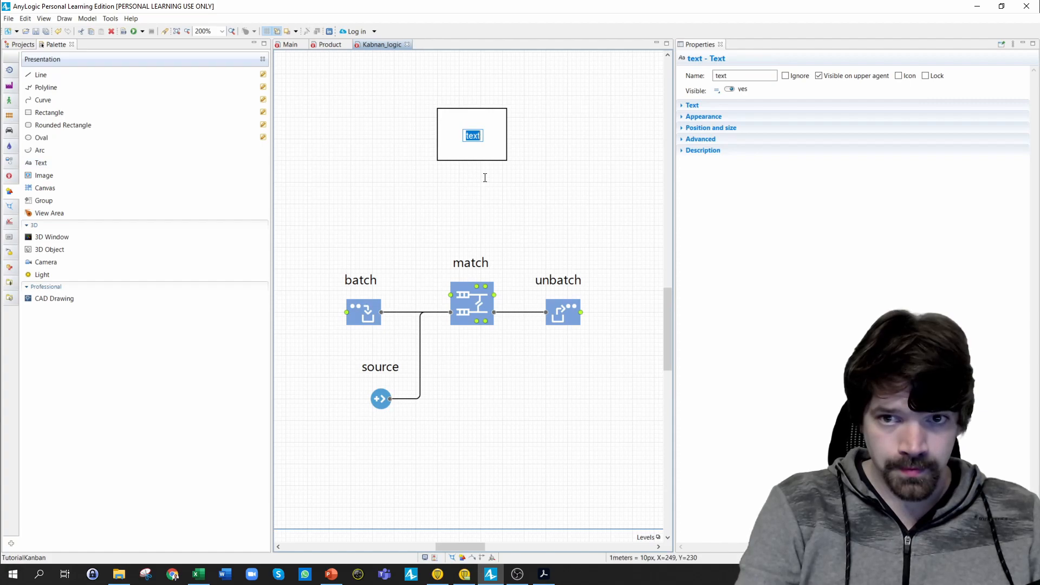
click(682, 107)
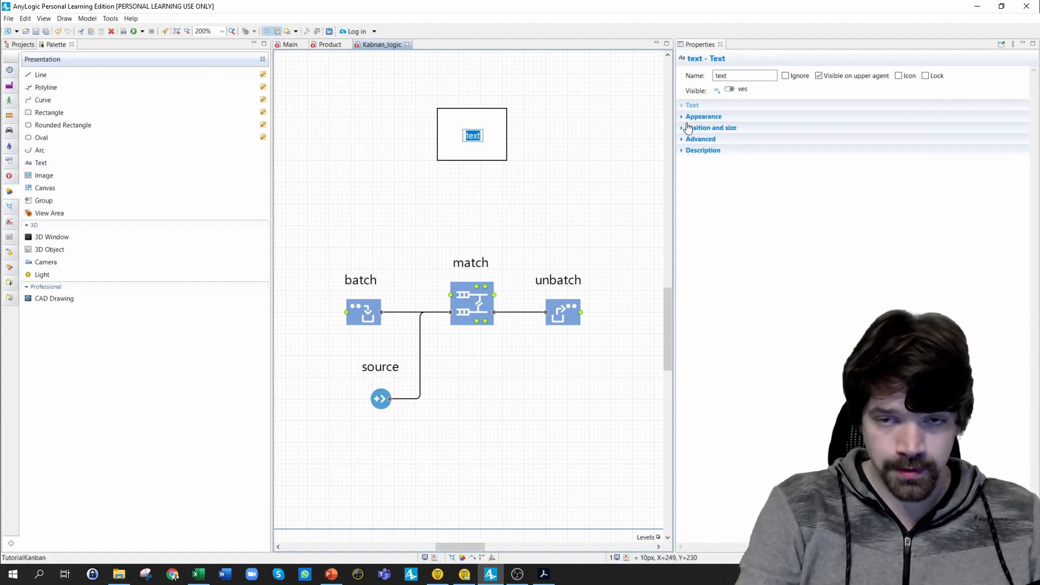
drag(714, 124, 695, 125)
text(Kana)
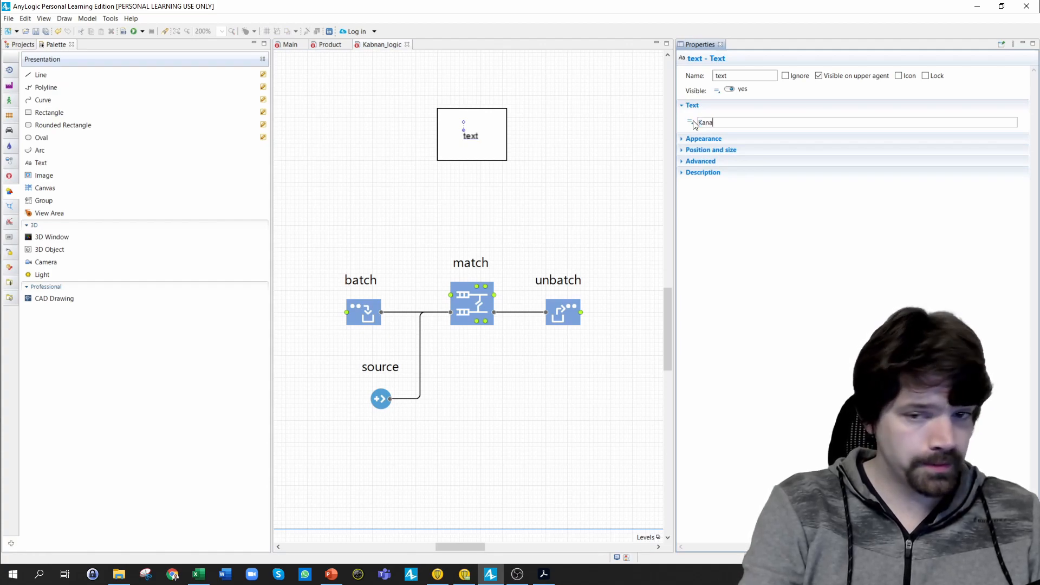
text(bn)
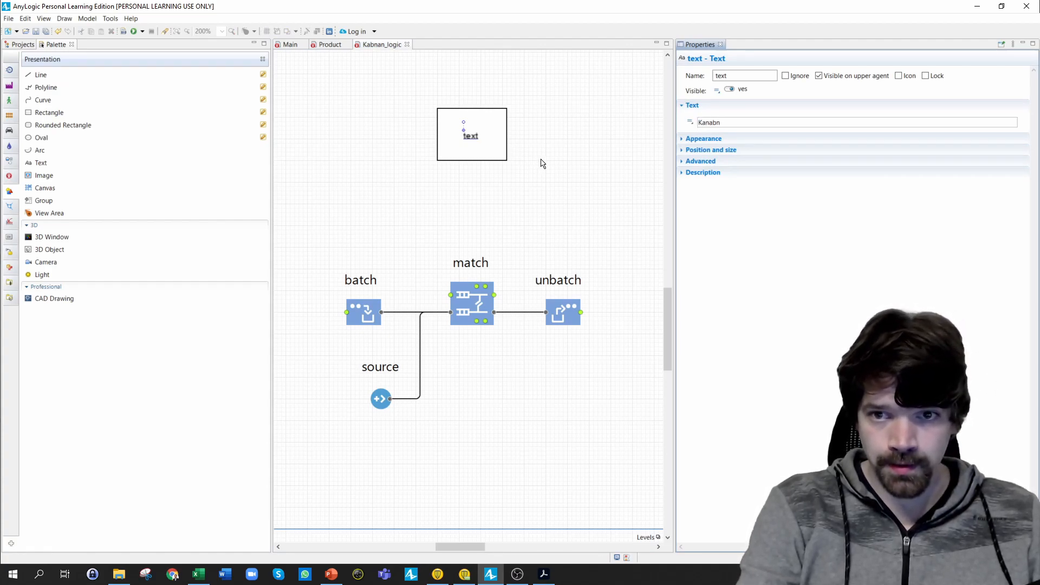
key(BackSpace)
key(BackSpace)
key(BackSpace)
key(BackSpace)
text(ba)
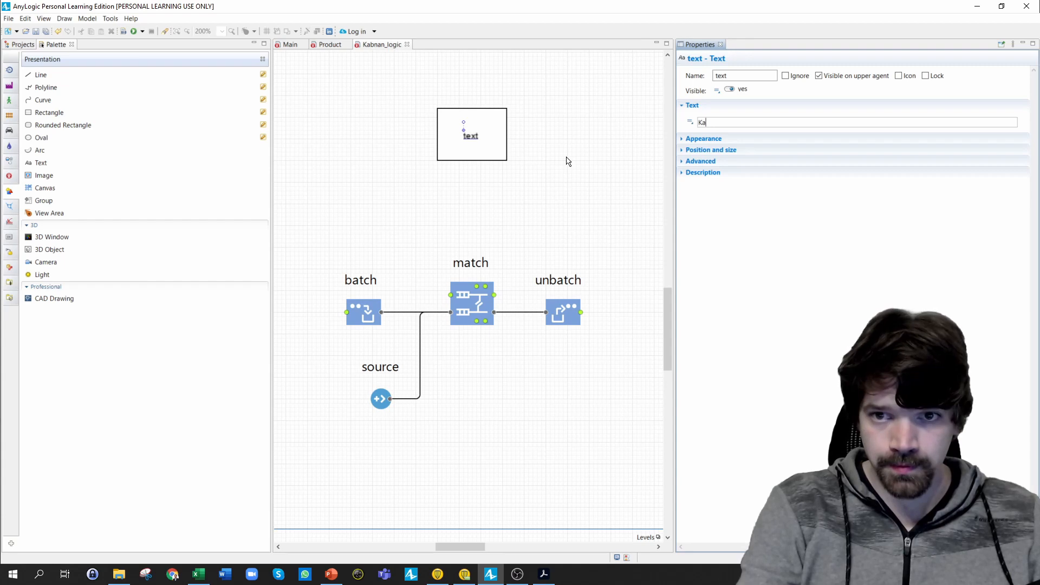
text(ban)
key(Return)
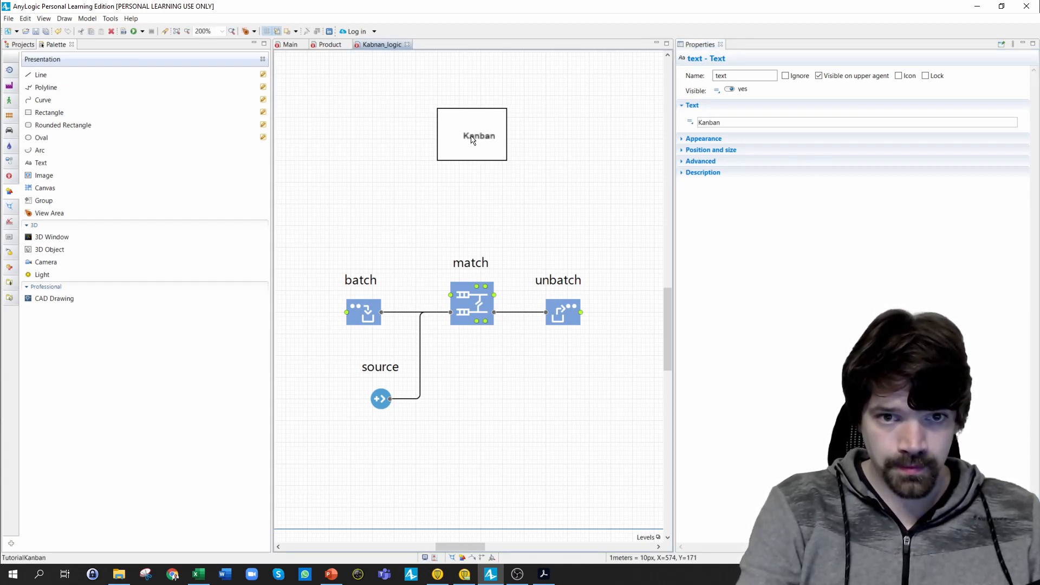
- Set the fill color of the rectangle around the Kanban label to magenta
click(462, 109)
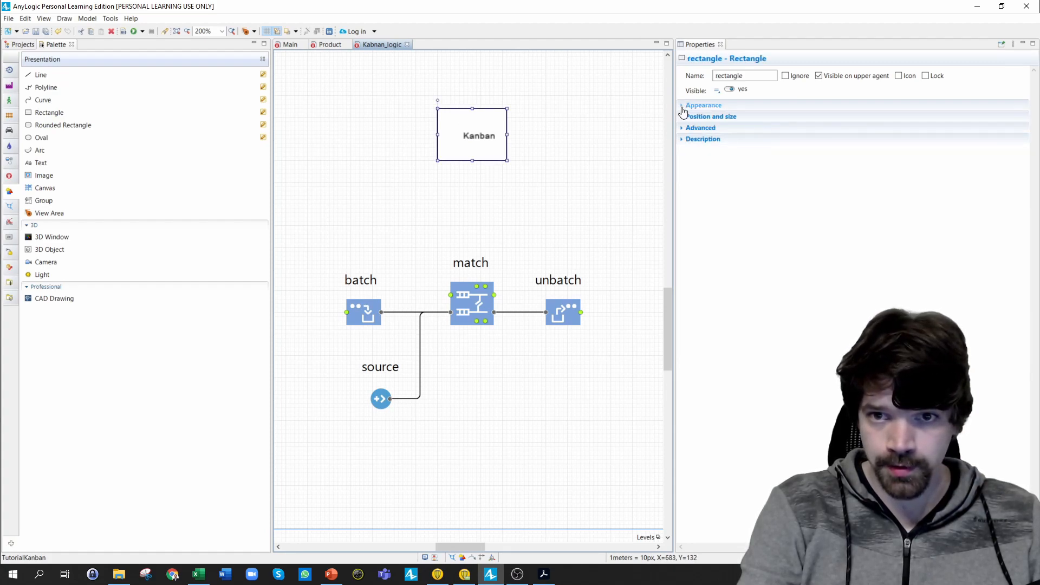
click(703, 105)
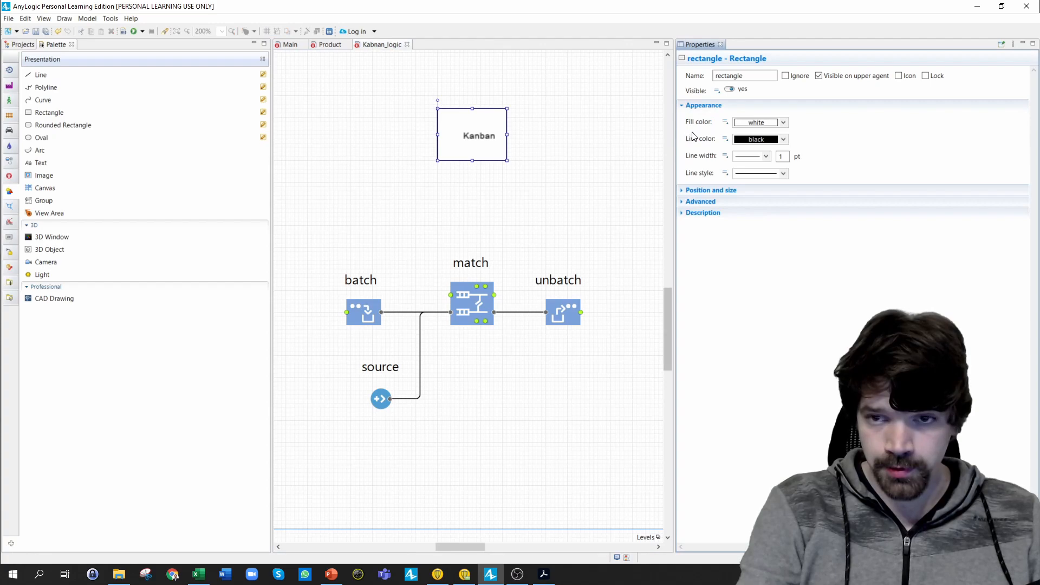
click(783, 123)
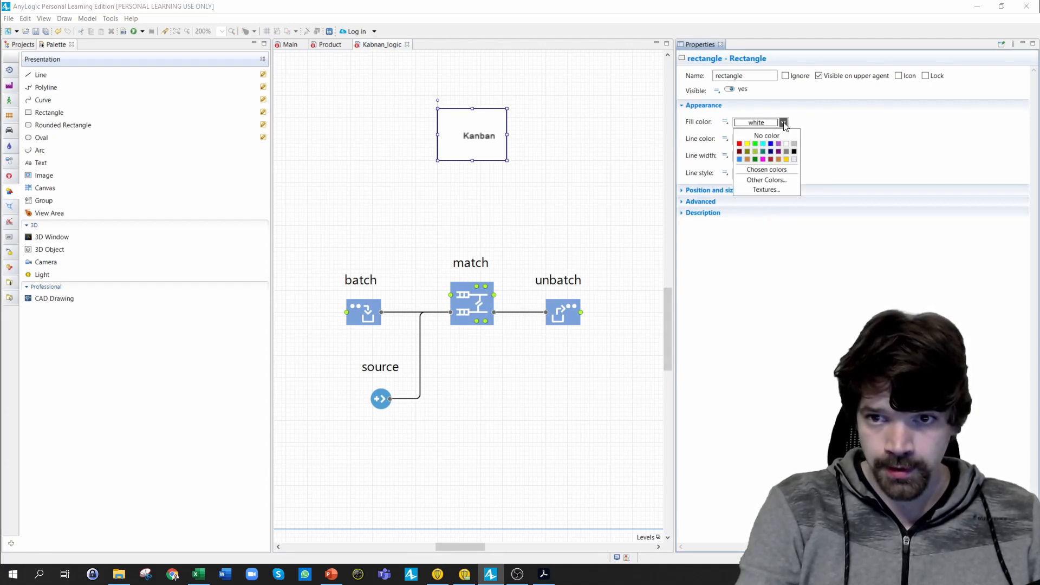
click(762, 159)
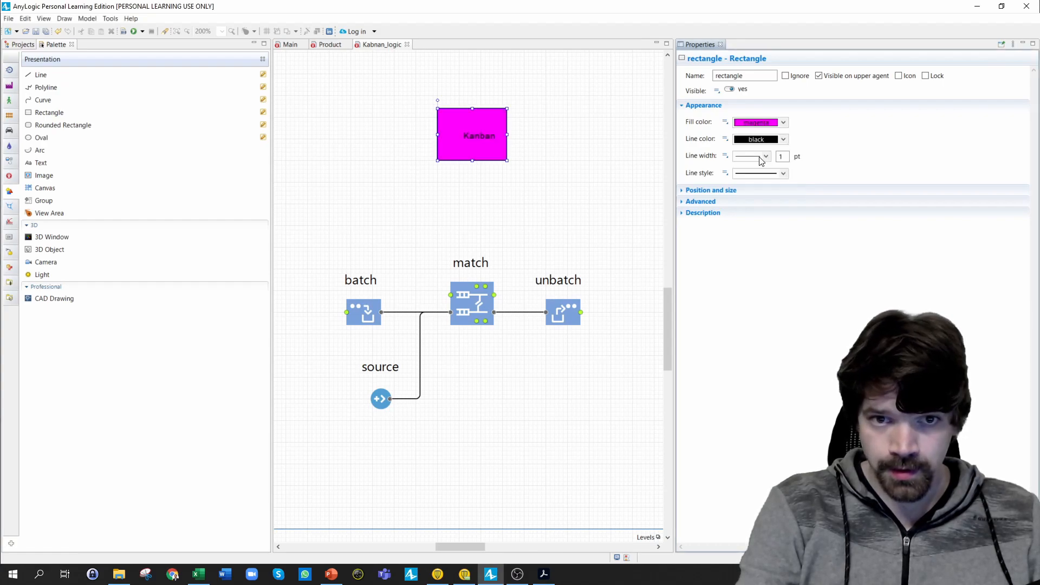
click(578, 149)
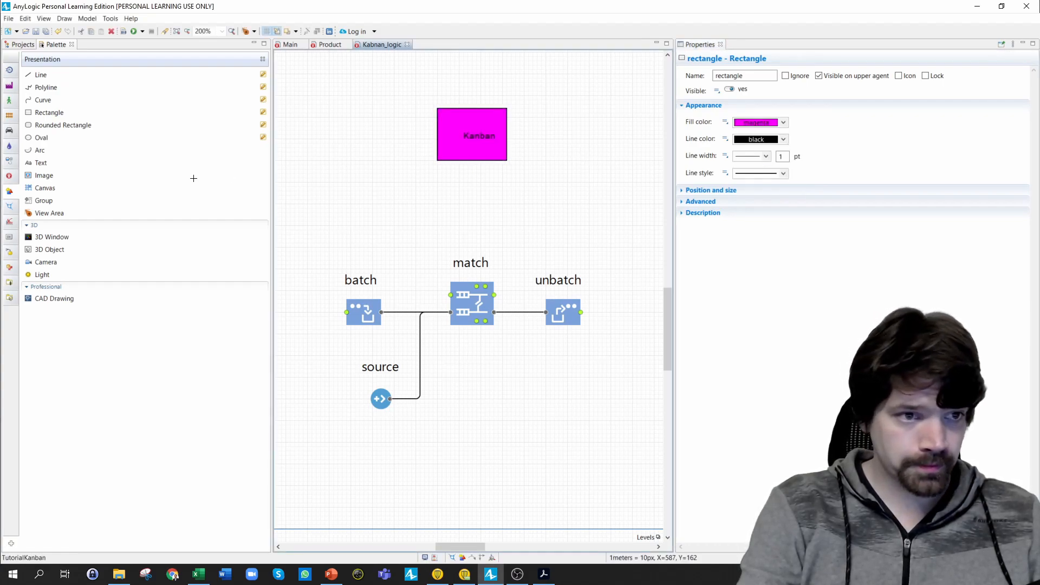
- Draw a short horizontal line extending outward from the upper part of the rectangle's left edge
click(39, 75)
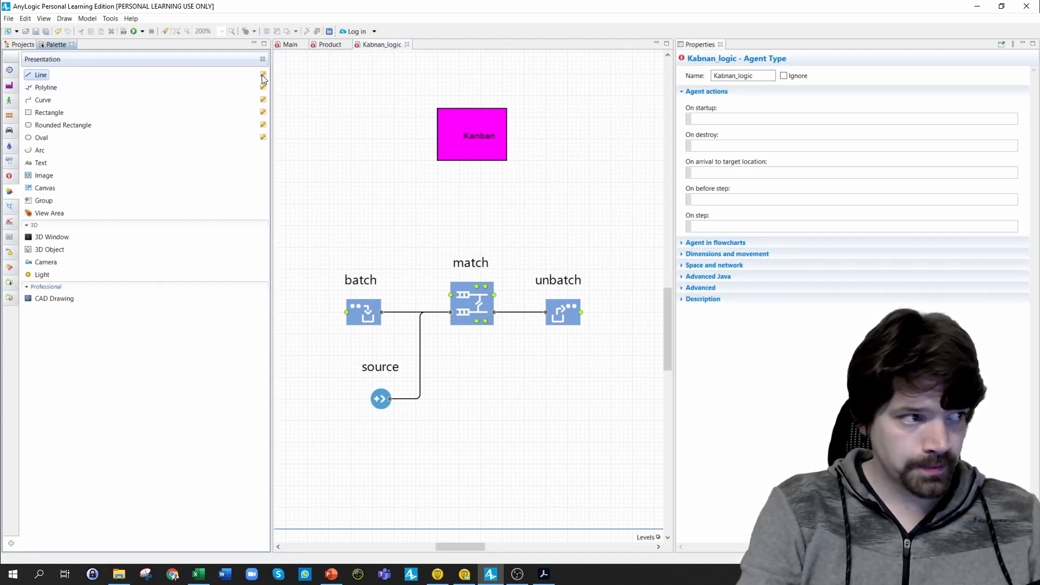
click(264, 76)
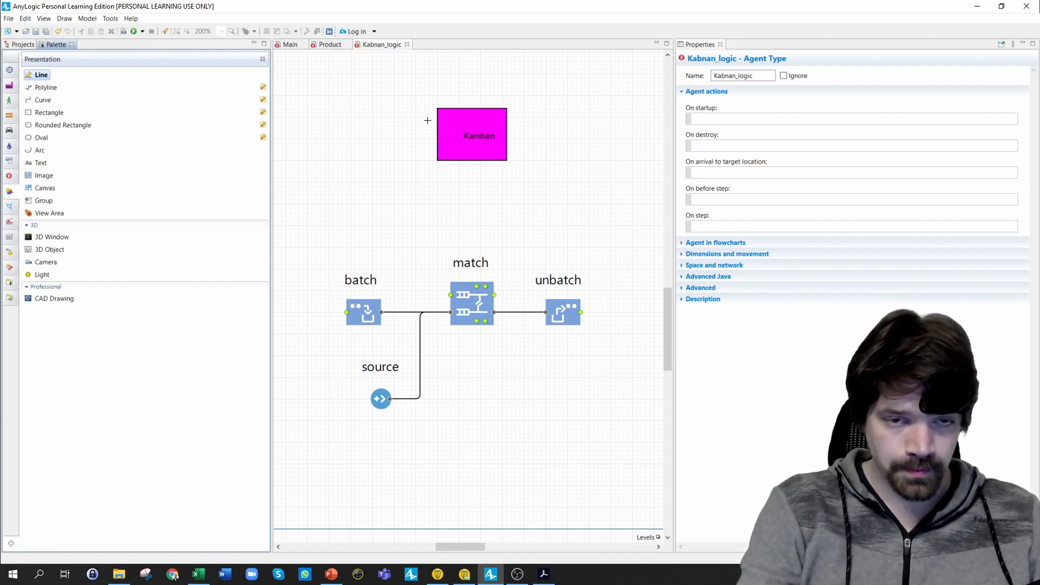
drag(437, 121, 419, 121)
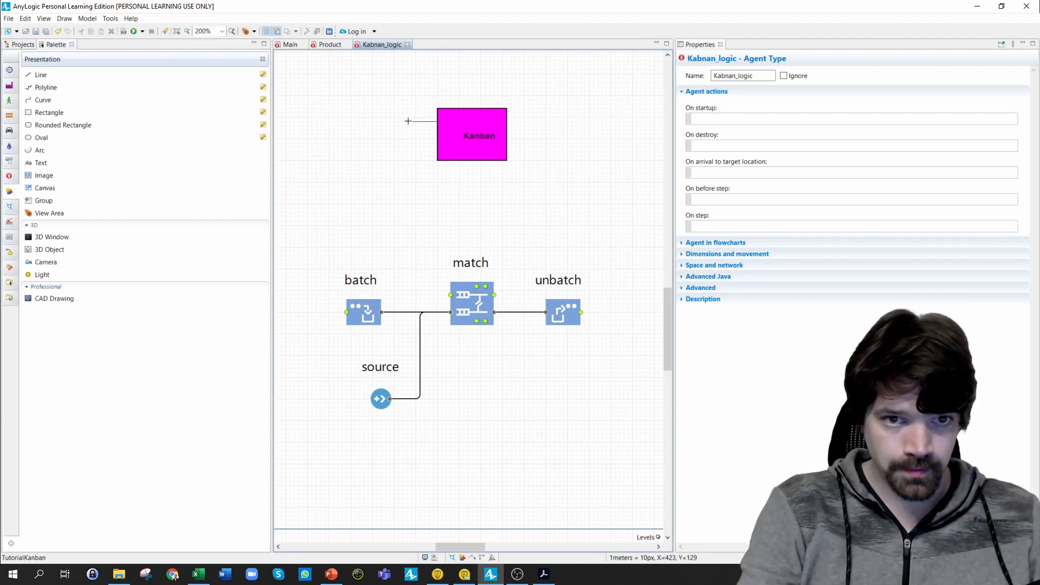
click(422, 123)
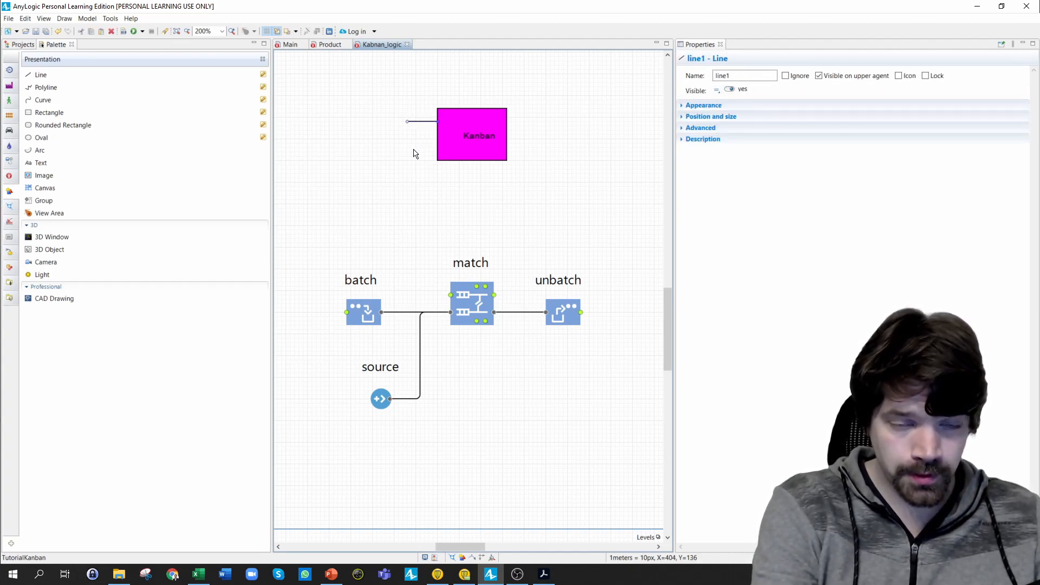
- Duplicate the short line three times, placing copies at the lower left, upper right and lower right sides of the rectangle
key(ctrl+v)
drag(445, 295, 414, 147)
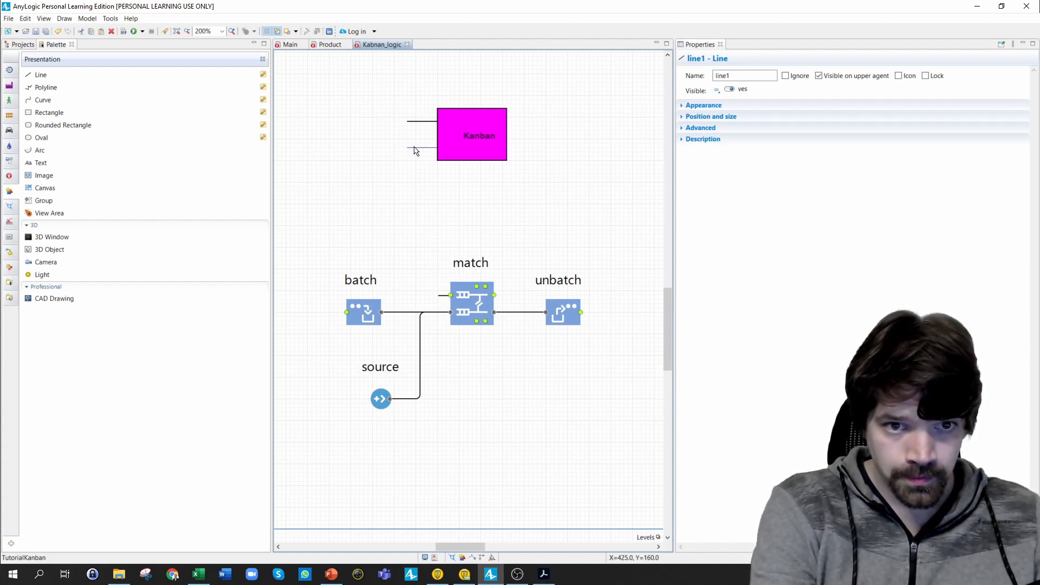
key(ctrl+v)
drag(440, 296, 513, 123)
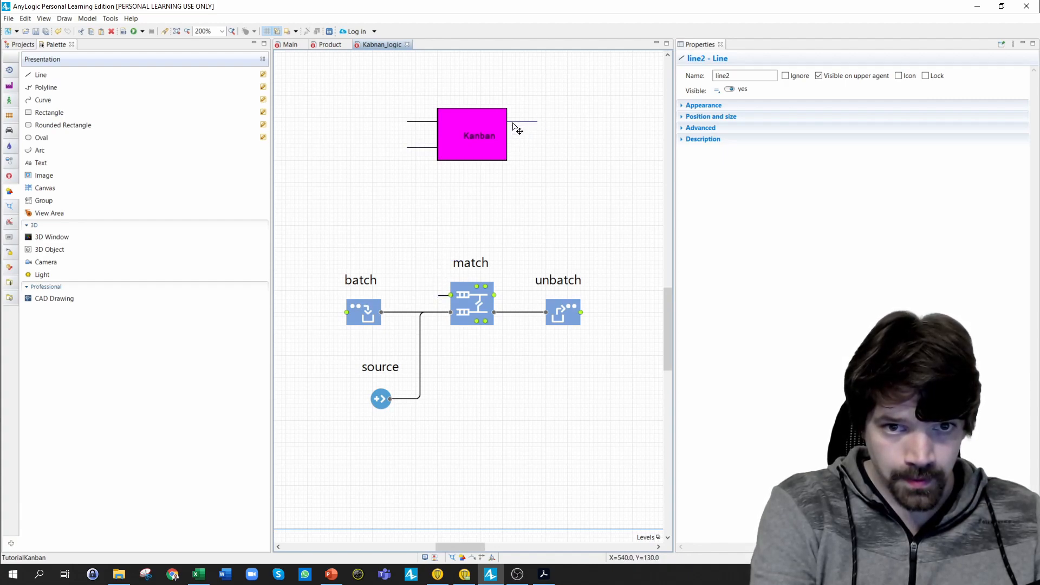
key(ctrl+v)
drag(446, 295, 511, 150)
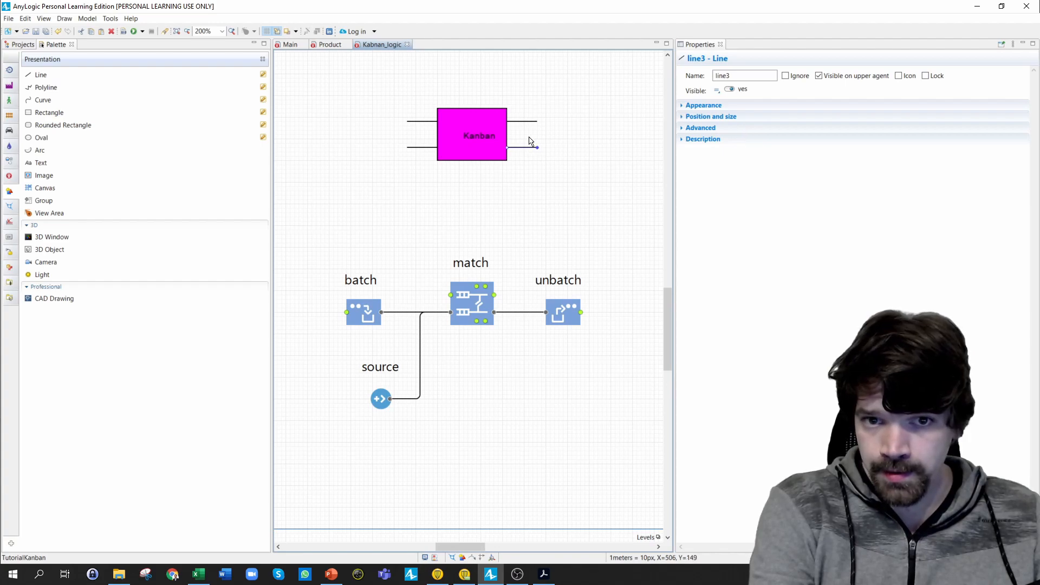
- Make the four lines, the Kanban text and the magenta rectangle part of the agent's icon
click(898, 76)
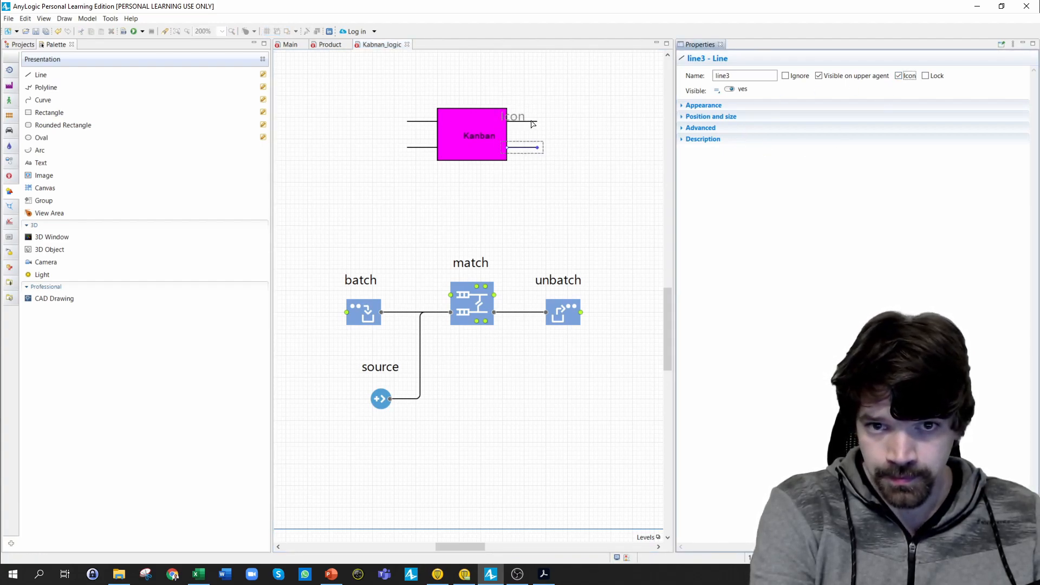
click(533, 122)
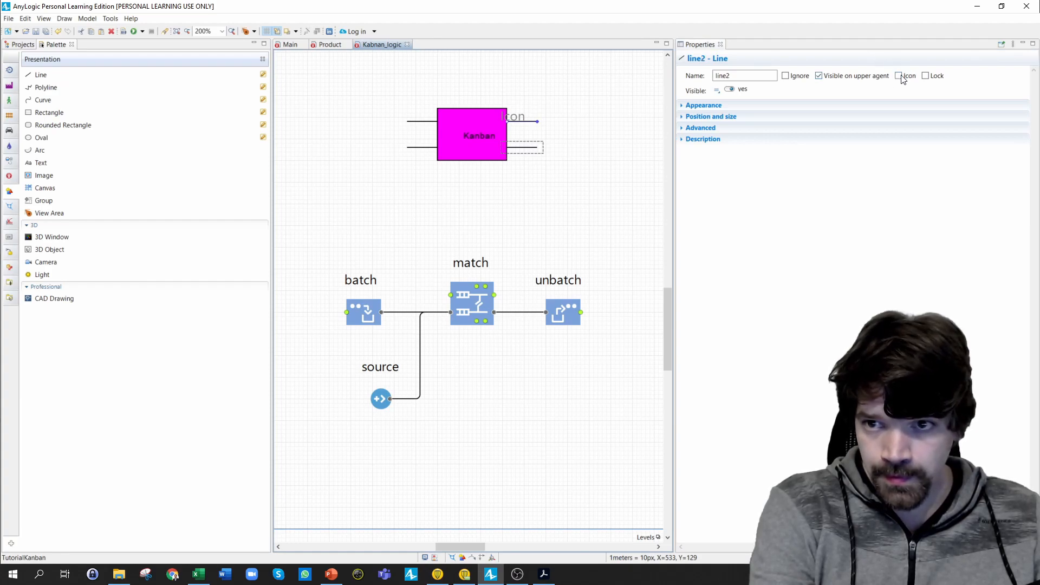
click(901, 76)
click(469, 139)
click(897, 79)
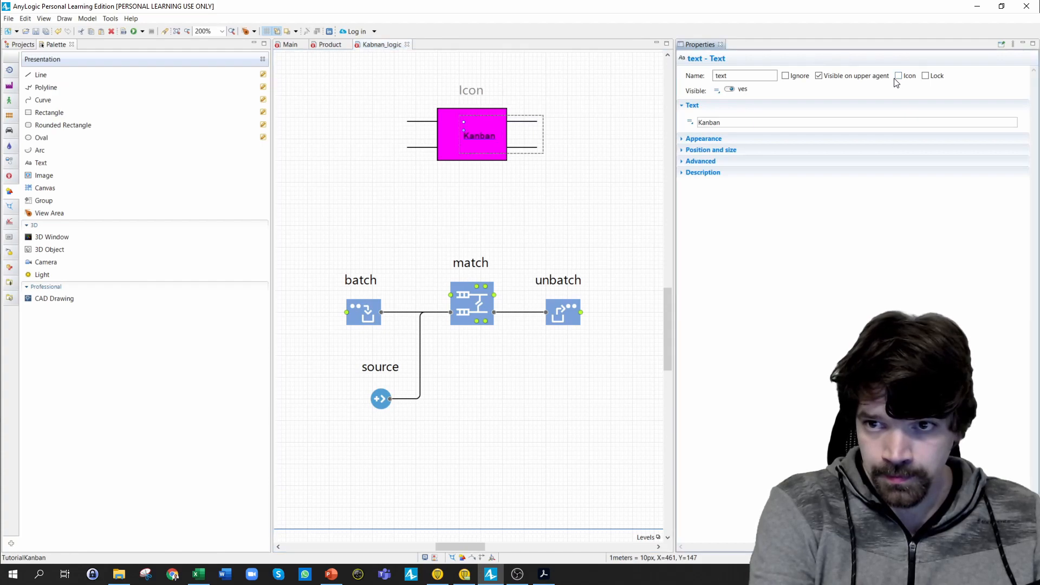
click(897, 77)
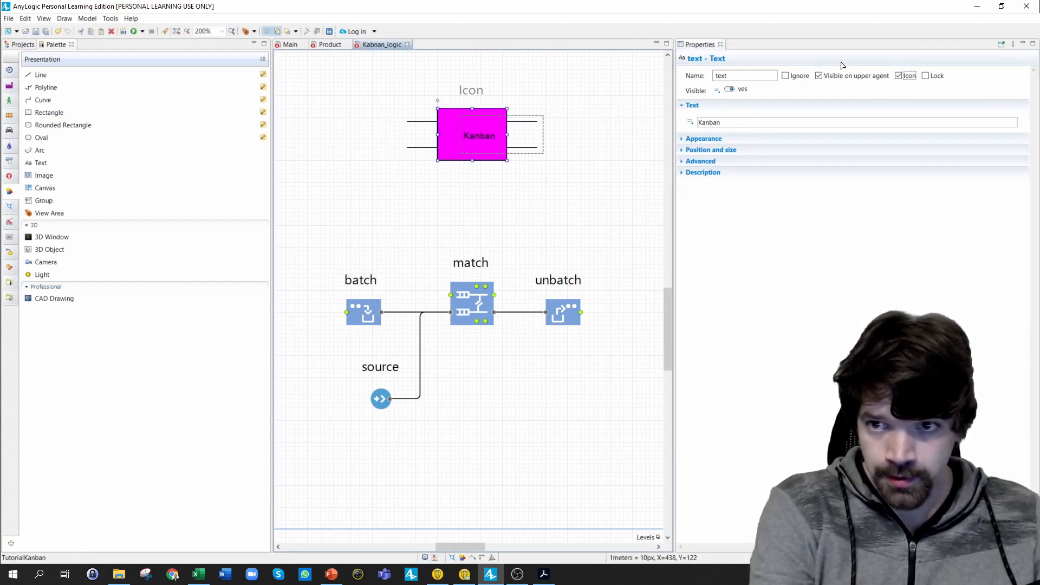
click(898, 78)
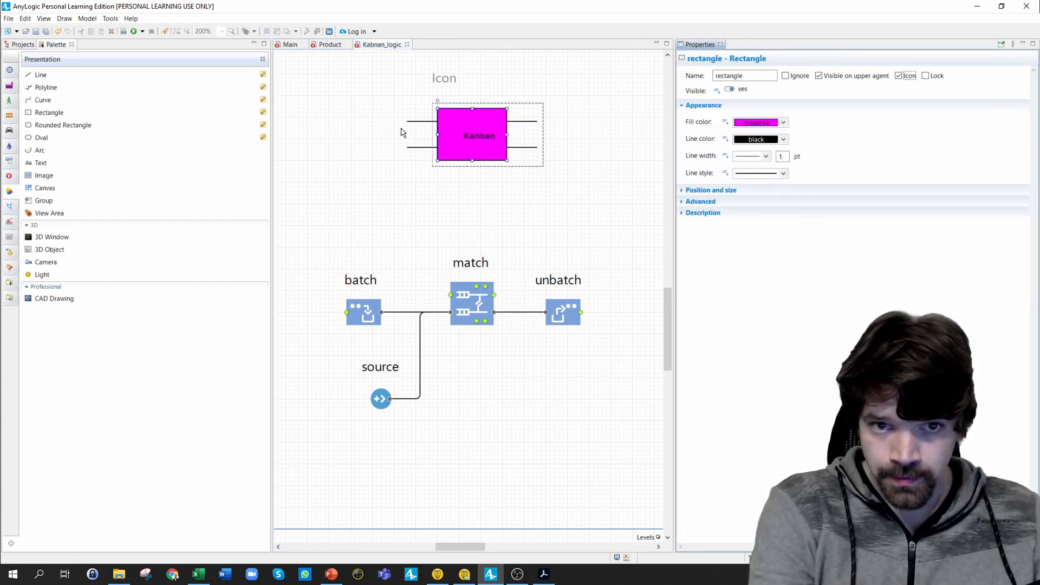
click(417, 123)
click(899, 75)
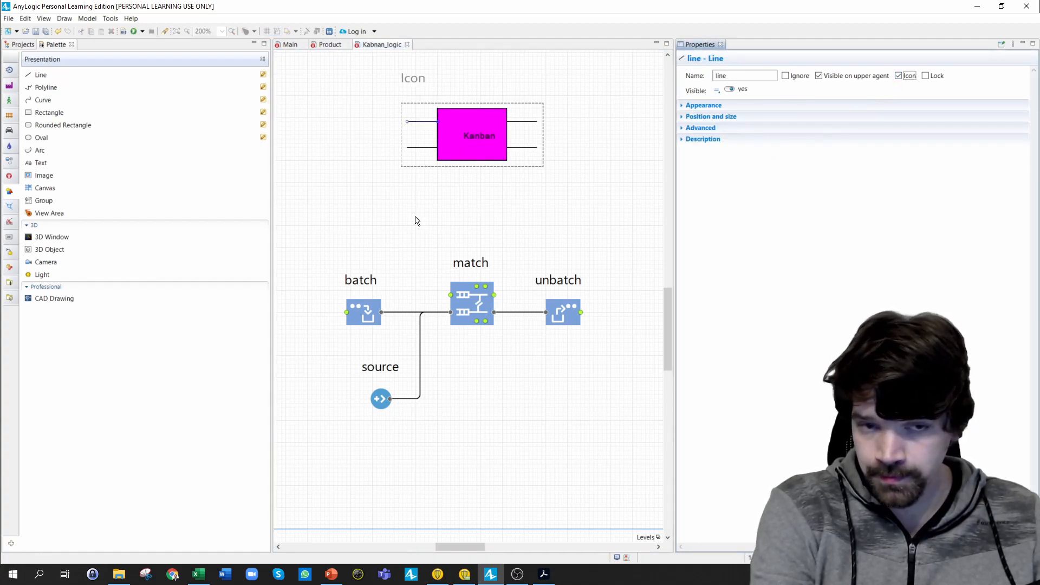
click(416, 148)
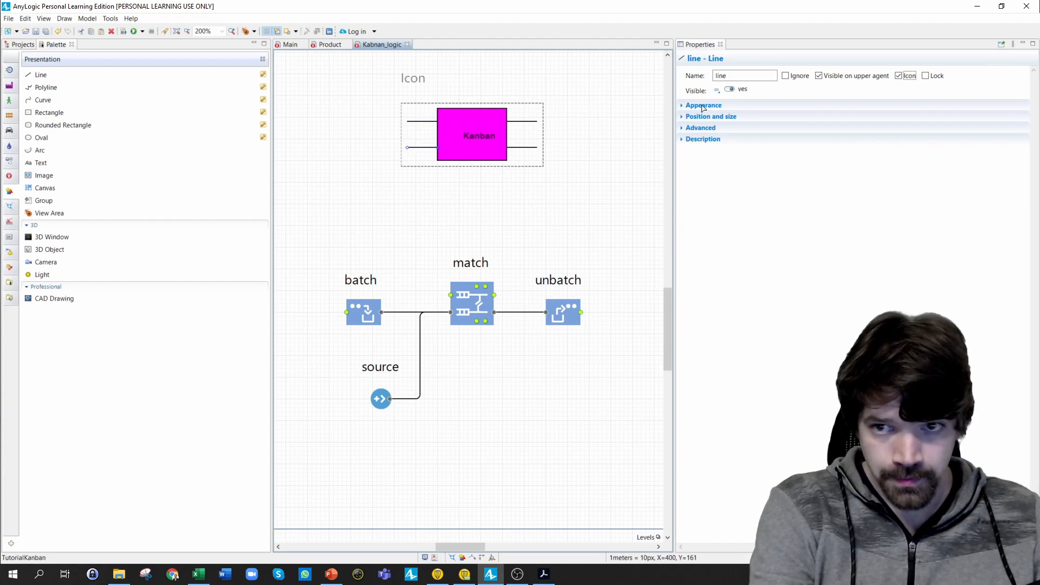
click(898, 76)
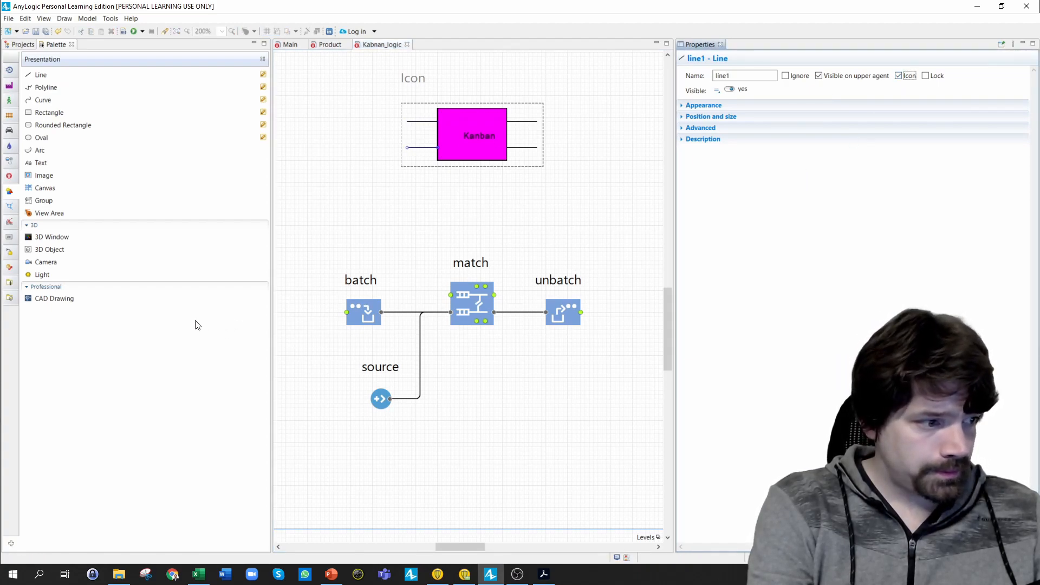
- Place a Port at the outer end of each of the four lines on the Kanban icon
click(10, 175)
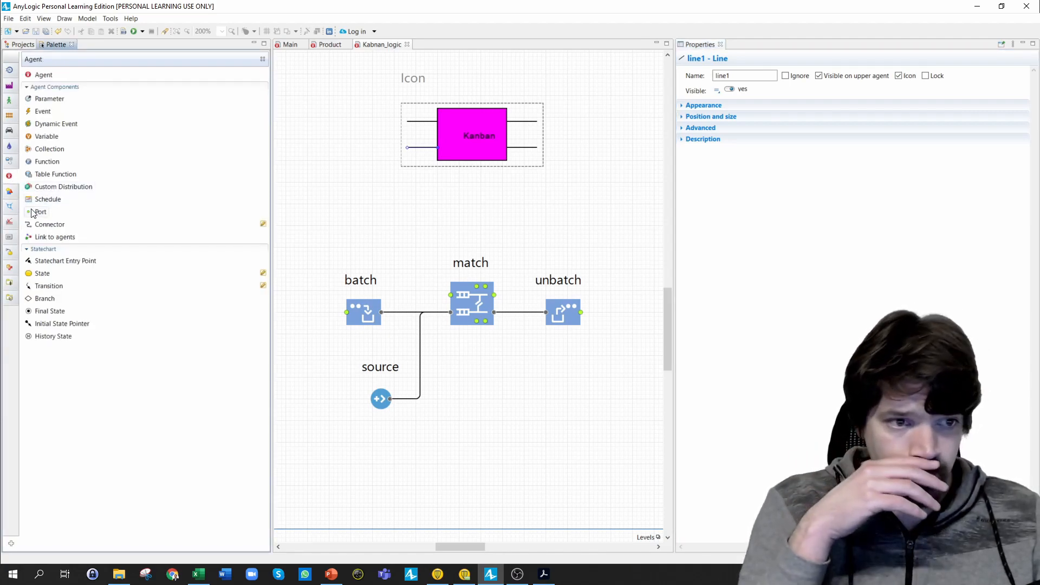
drag(38, 212, 406, 123)
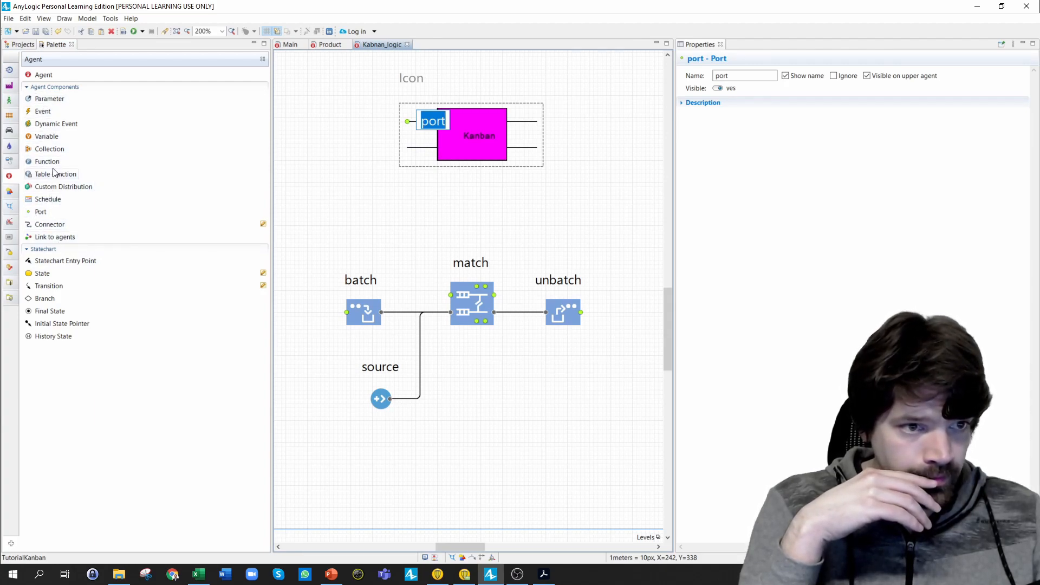
drag(42, 213, 407, 148)
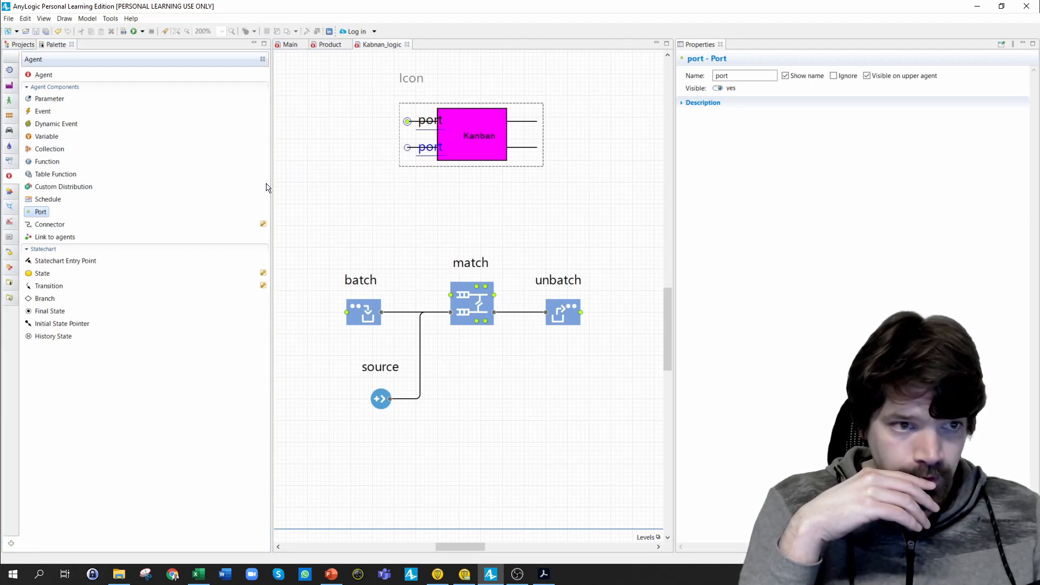
drag(43, 213, 538, 126)
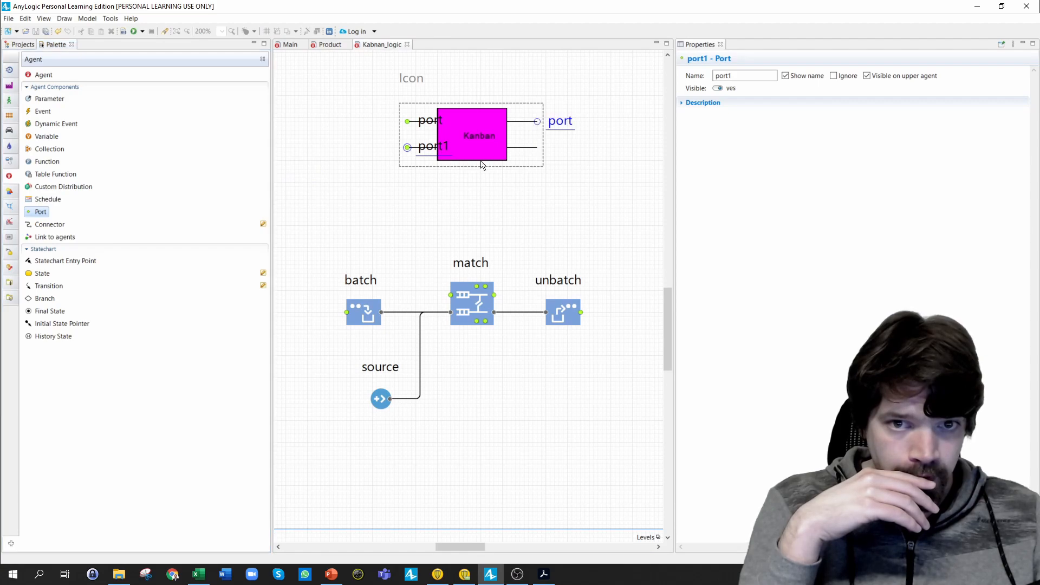
drag(31, 215, 539, 155)
click(657, 170)
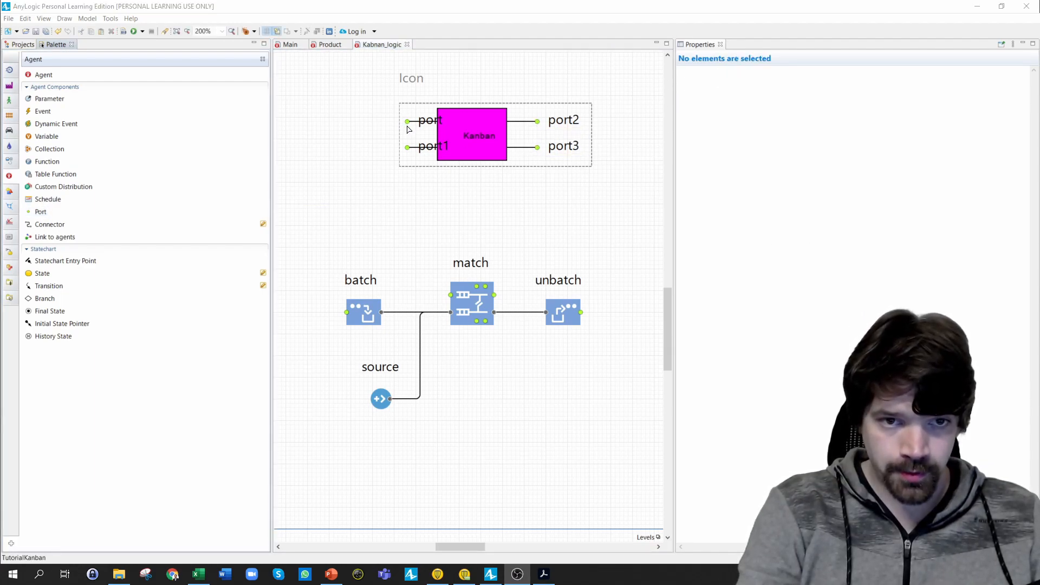
- Rename the lower input-side port of the Kanban icon as in_port_material
click(407, 123)
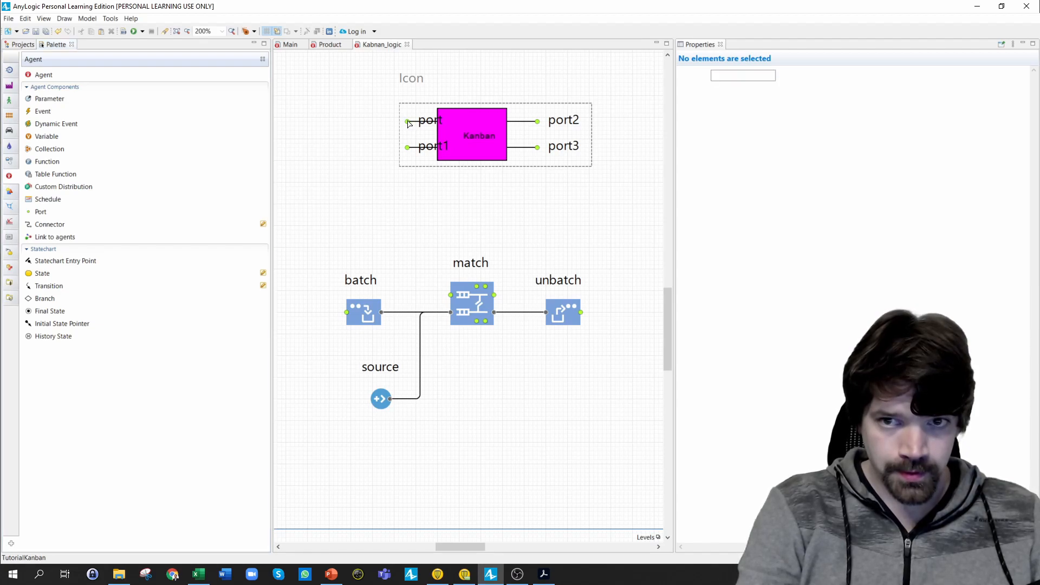
click(436, 134)
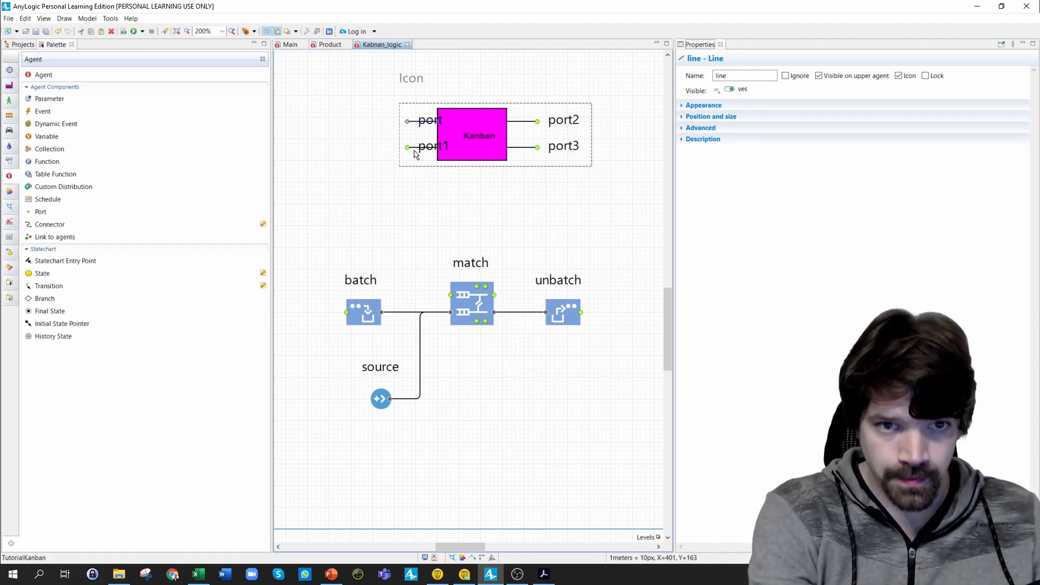
click(407, 147)
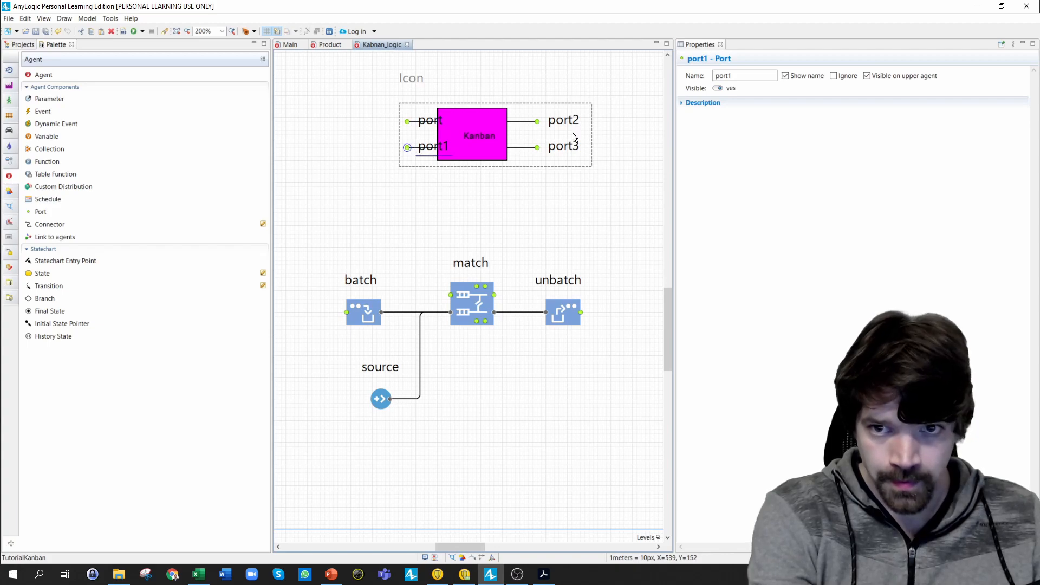
double_click(723, 75)
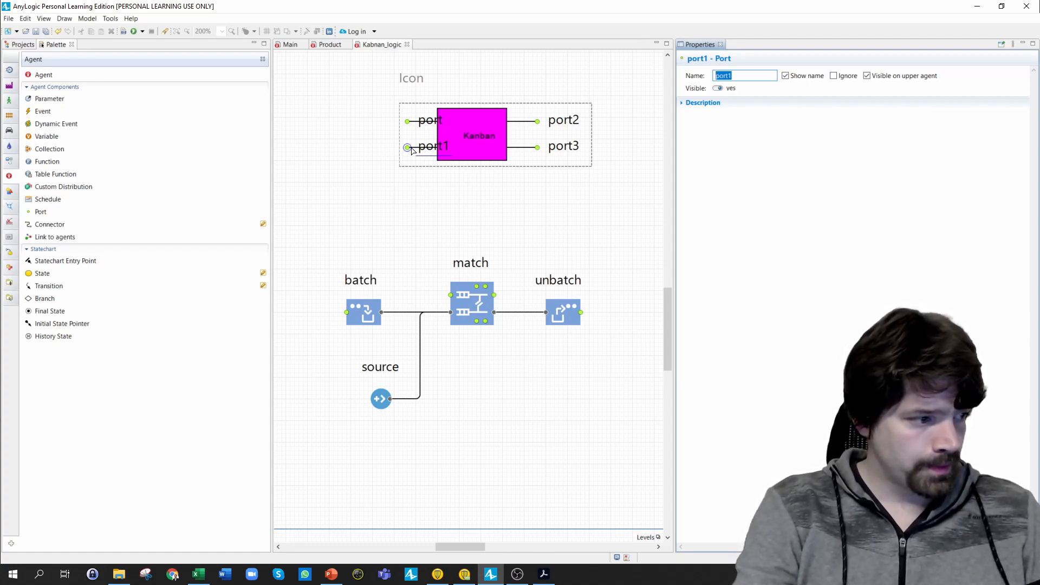
text(in_)
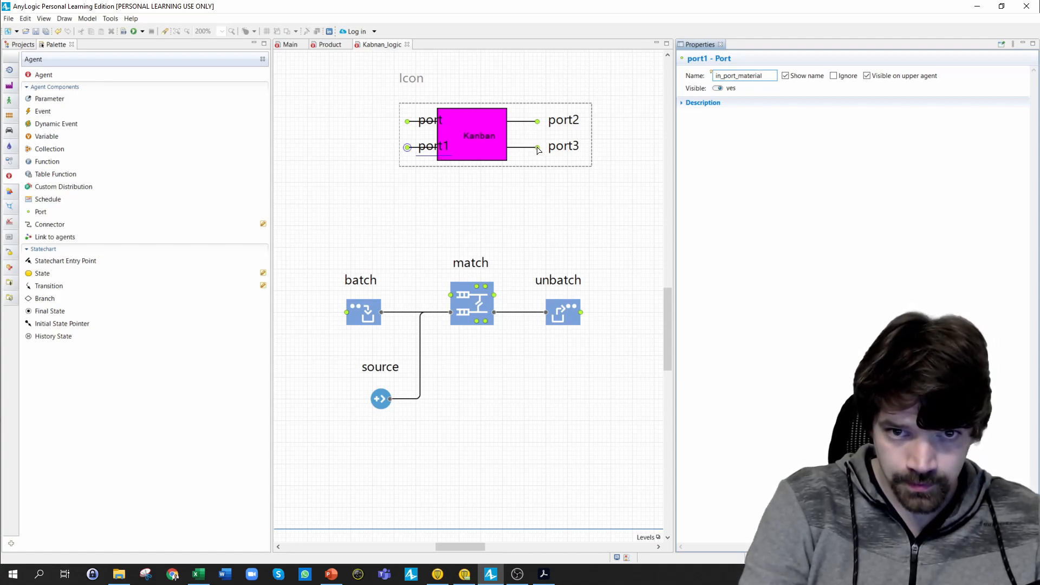
- Rename the lower output-side port of the Kanban icon as out_port_material and hide its name label
click(537, 150)
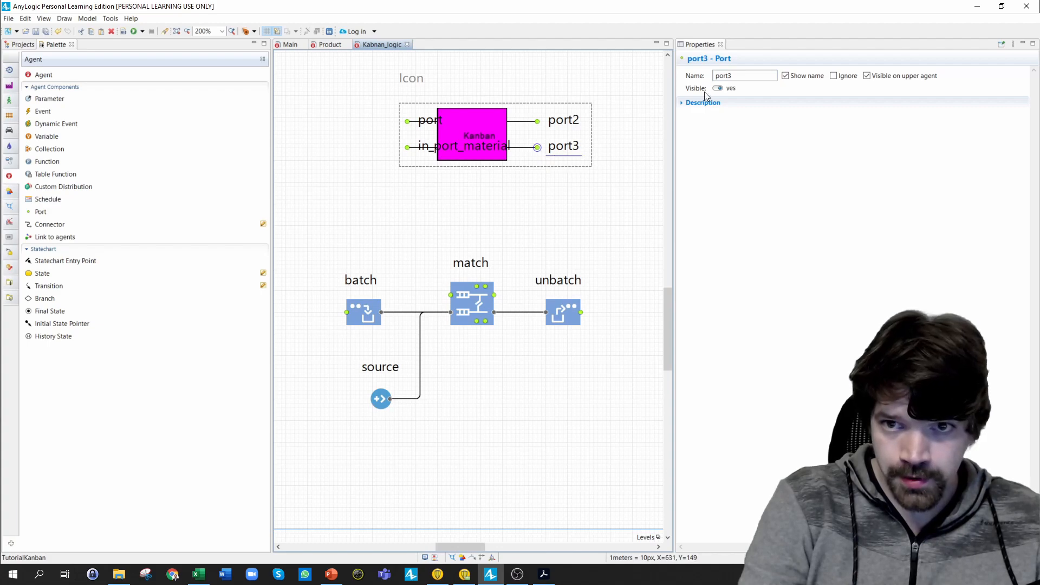
double_click(712, 77)
text(out_po)
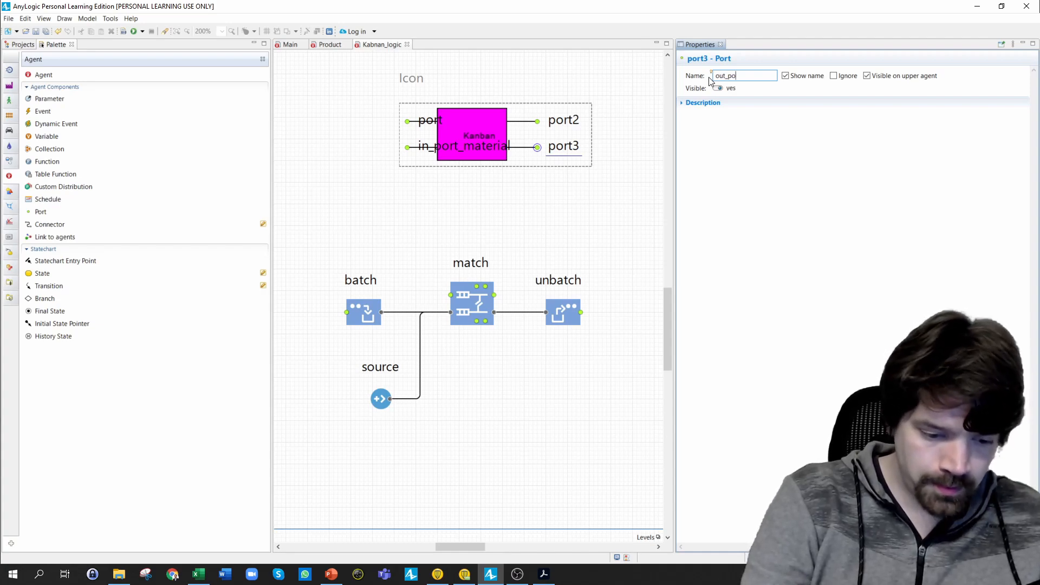
text(rt_materi)
click(784, 76)
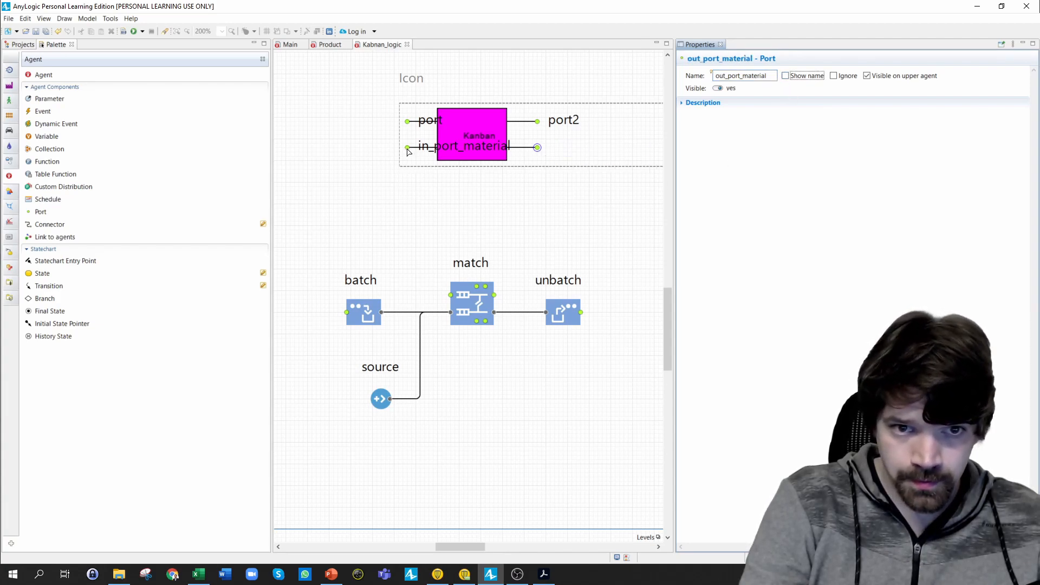
- Hide the name label of the in_port_material port
click(407, 148)
click(785, 76)
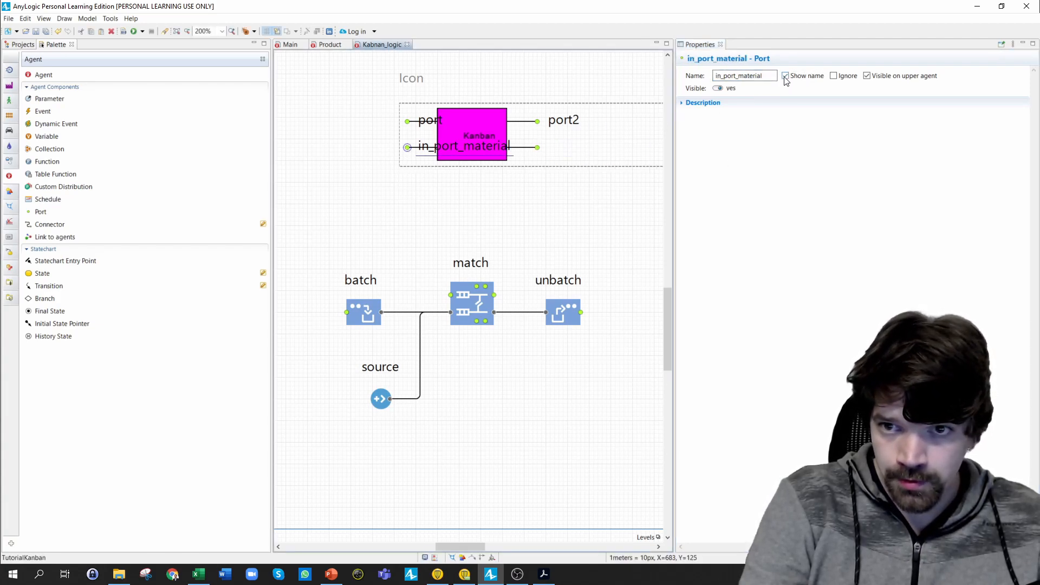
click(784, 77)
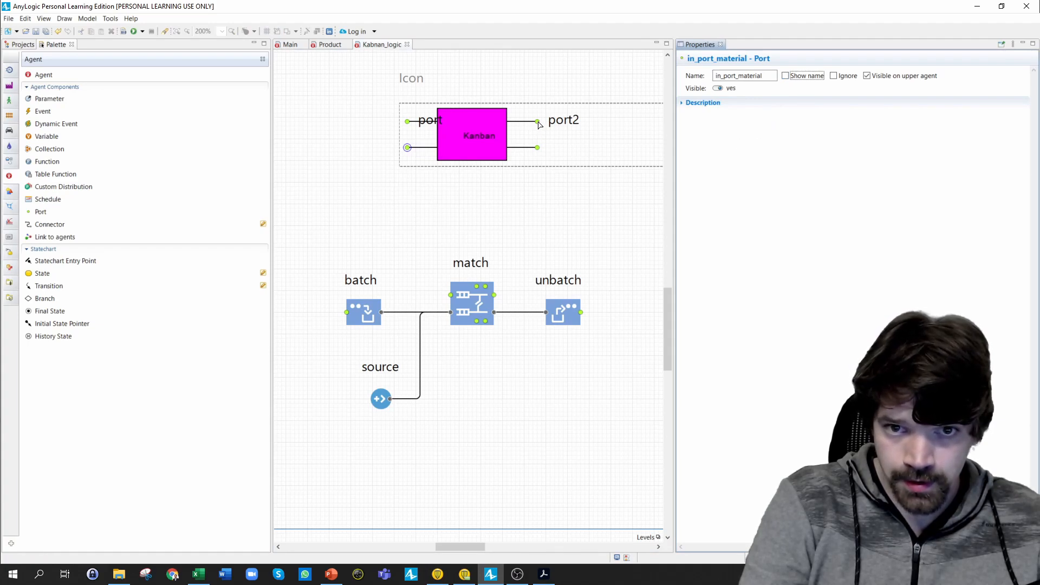
- Rename the upper output-side port of the Kanban icon as out_port_orders and hide its name label
click(537, 121)
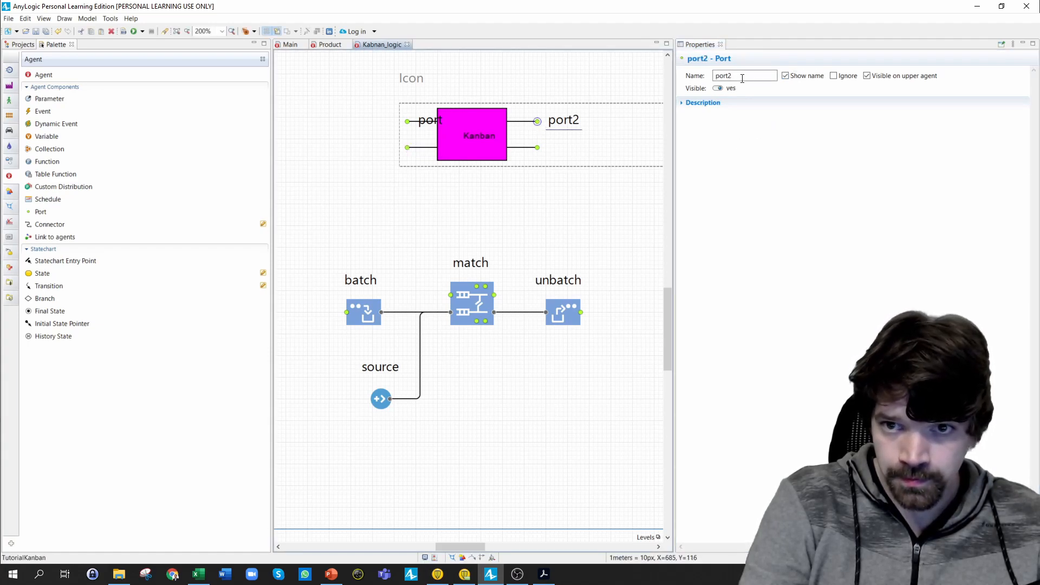
drag(739, 76, 688, 77)
text(out_por)
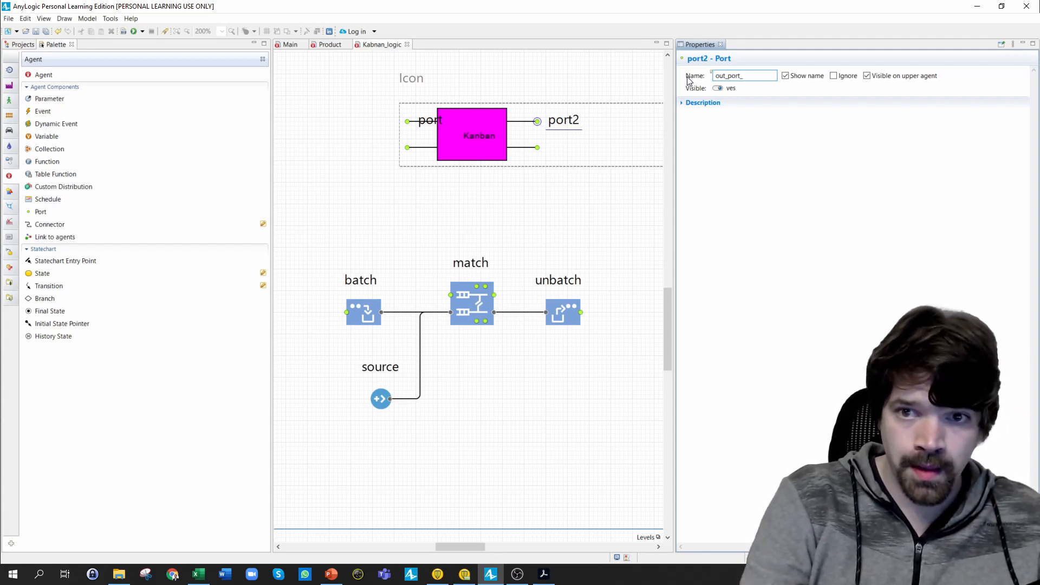
text(t_orders)
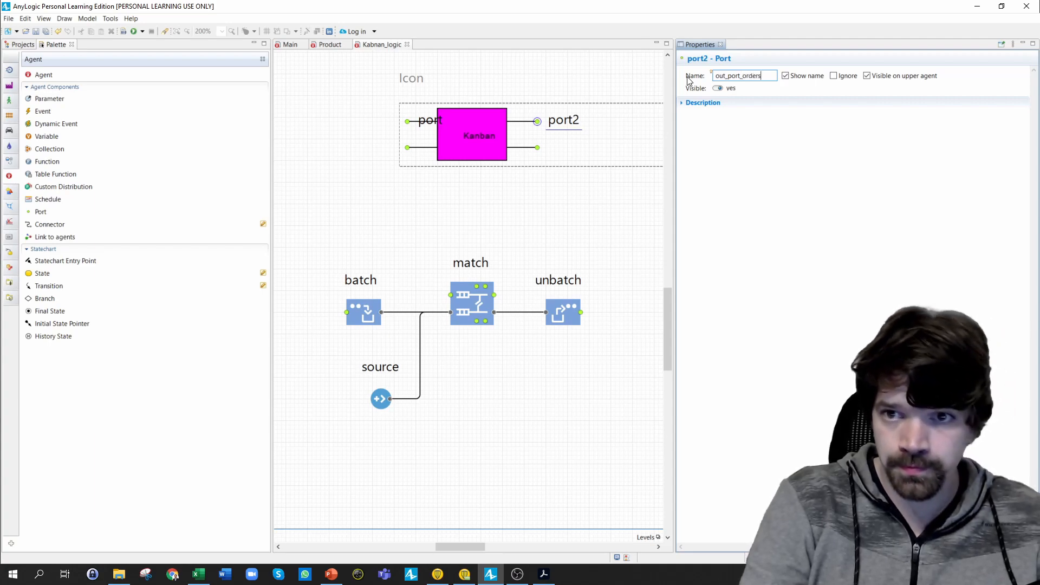
click(785, 76)
click(785, 76)
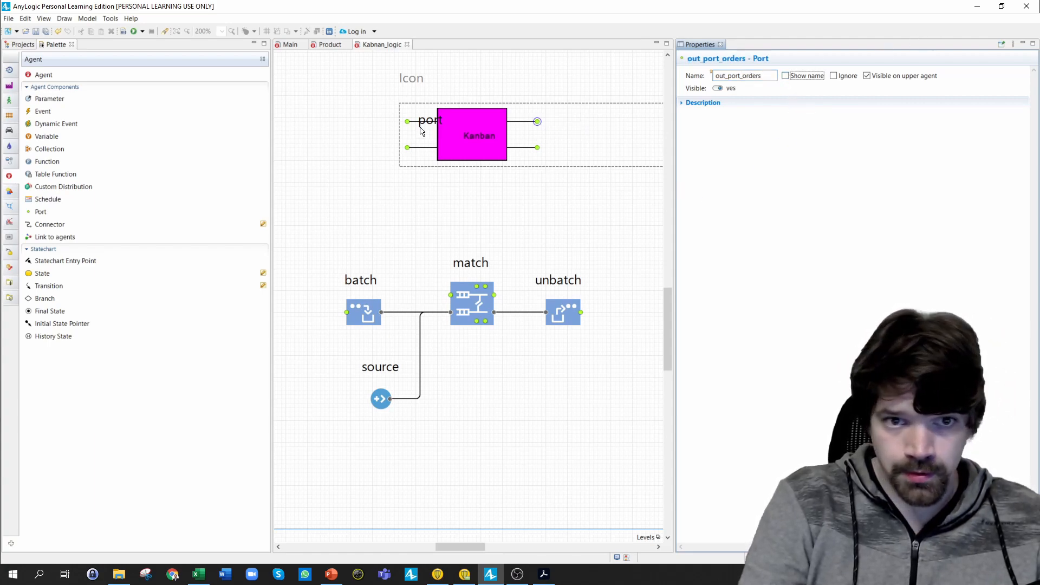
- Rename the upper input-side port of the Kanban icon as in_port_order and hide its name label
click(407, 122)
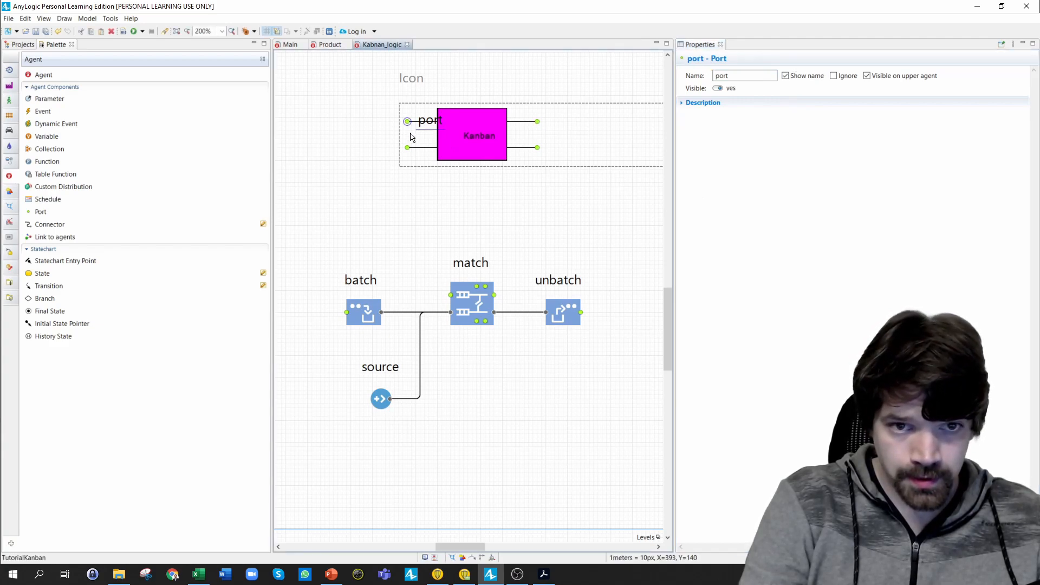
click(740, 76)
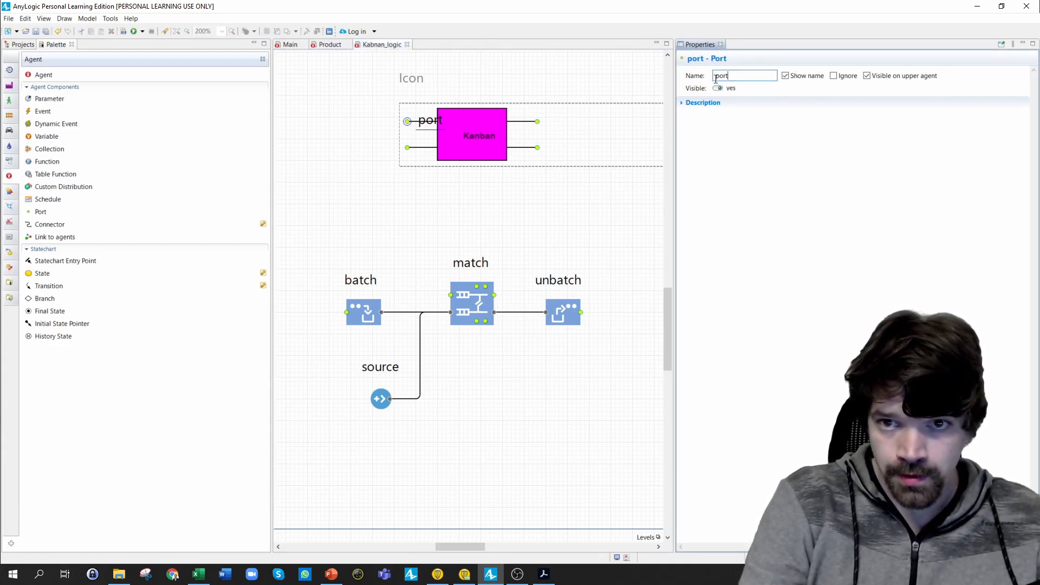
text(in_)
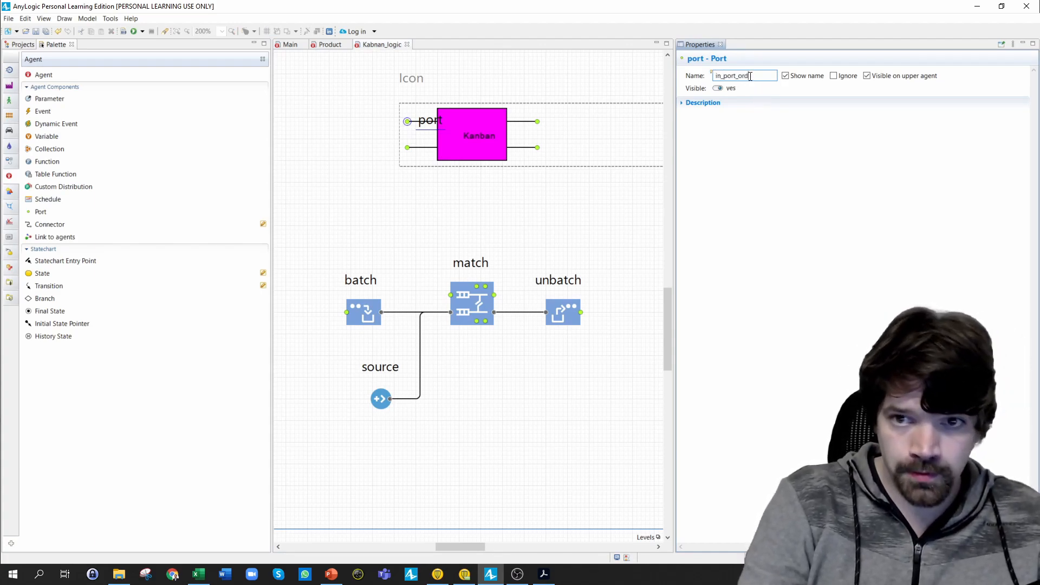
click(786, 76)
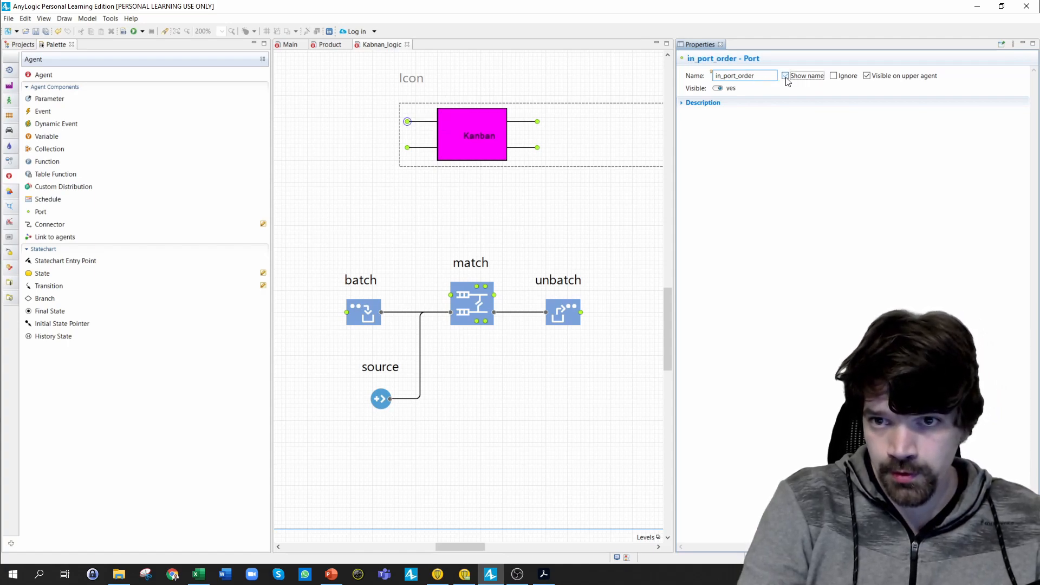
click(606, 200)
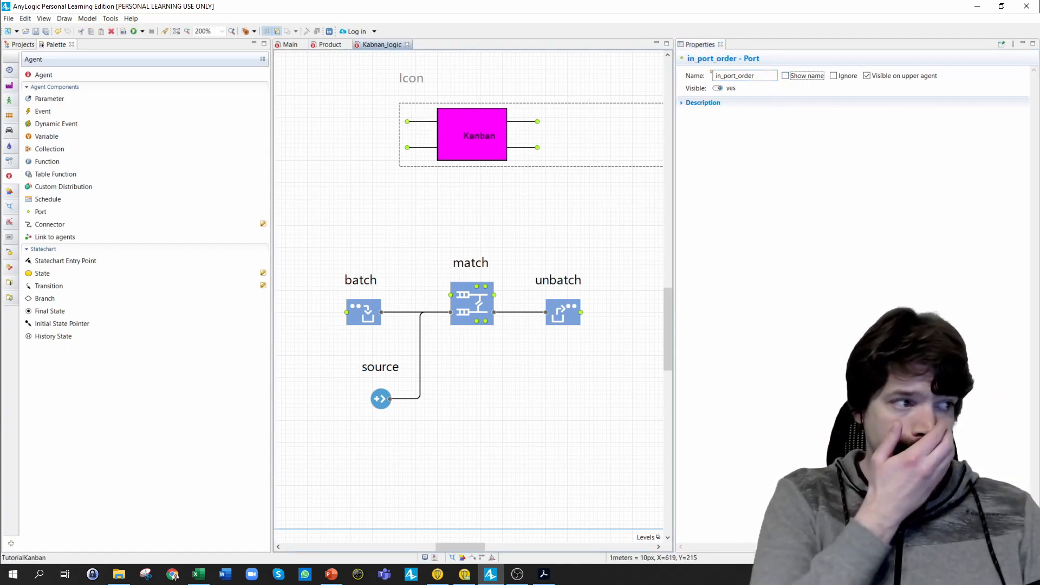
- Delete the connector between batch and match and the connector between match and unbatch
click(309, 299)
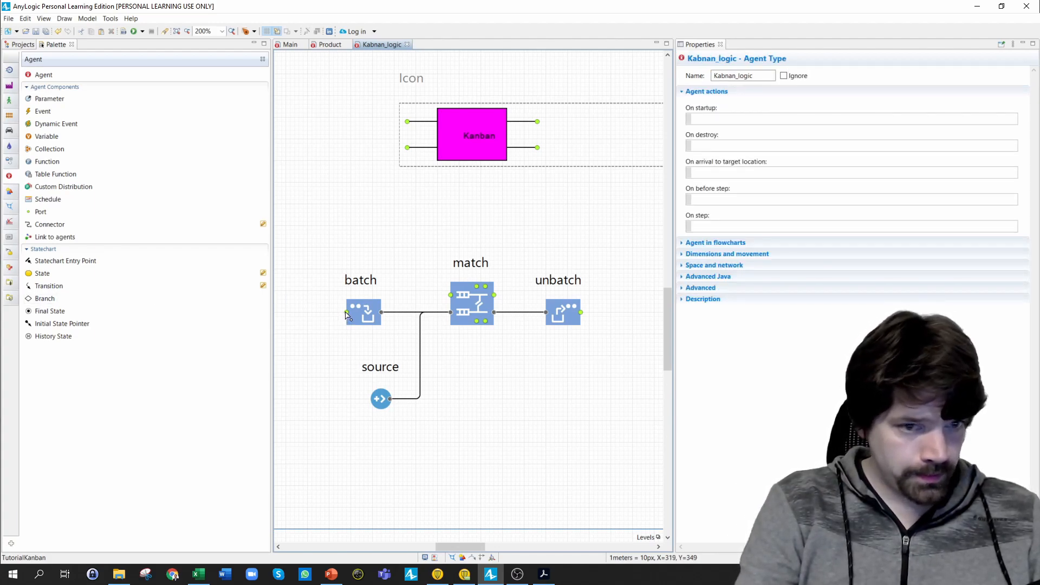
click(357, 319)
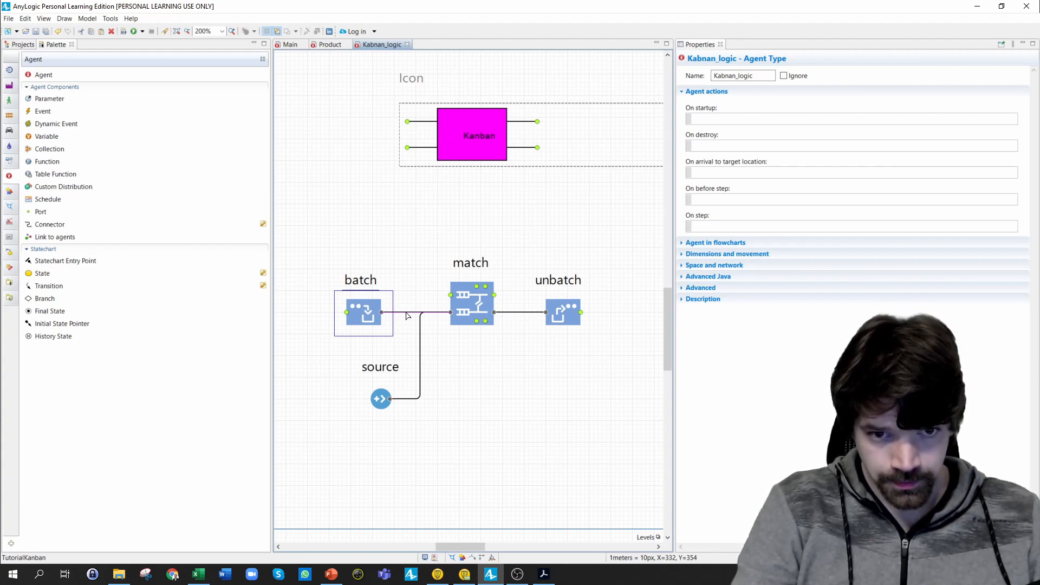
key(Delete)
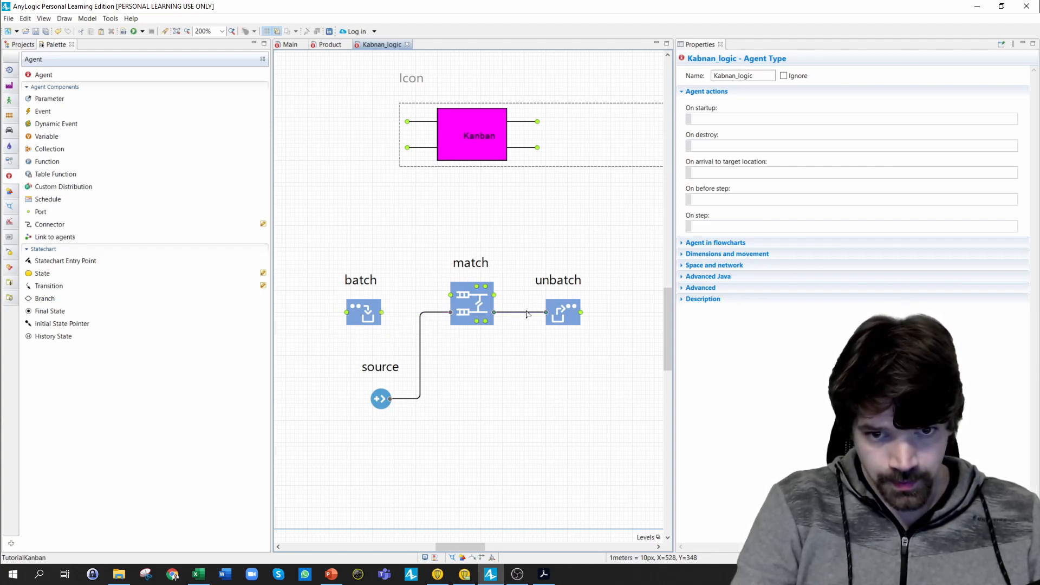
click(526, 312)
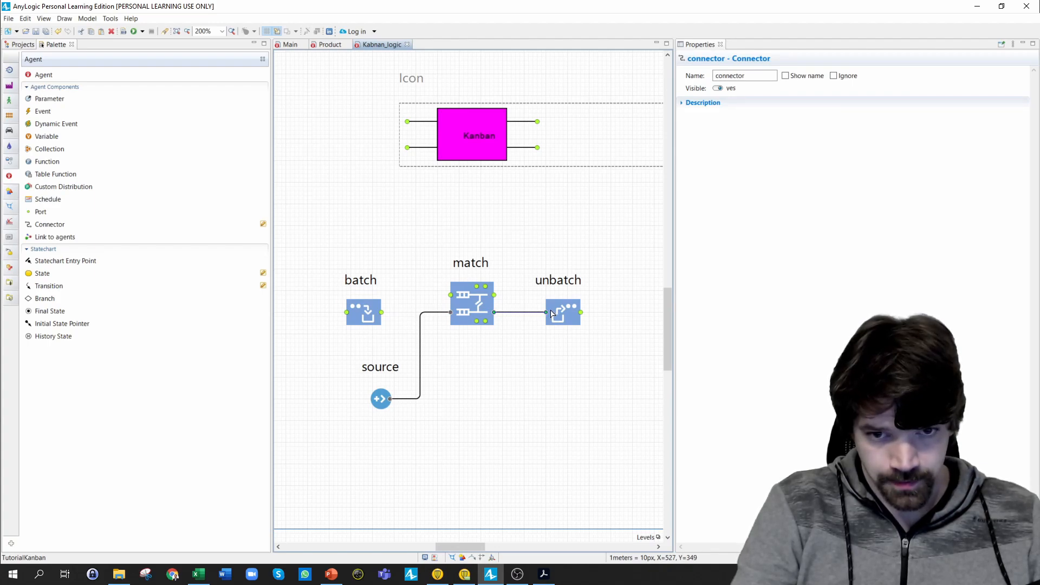
key(Delete)
- Move unbatch to the input side of the flowchart and batch over match, removing the connector formed between unbatch and batch
drag(551, 313, 302, 311)
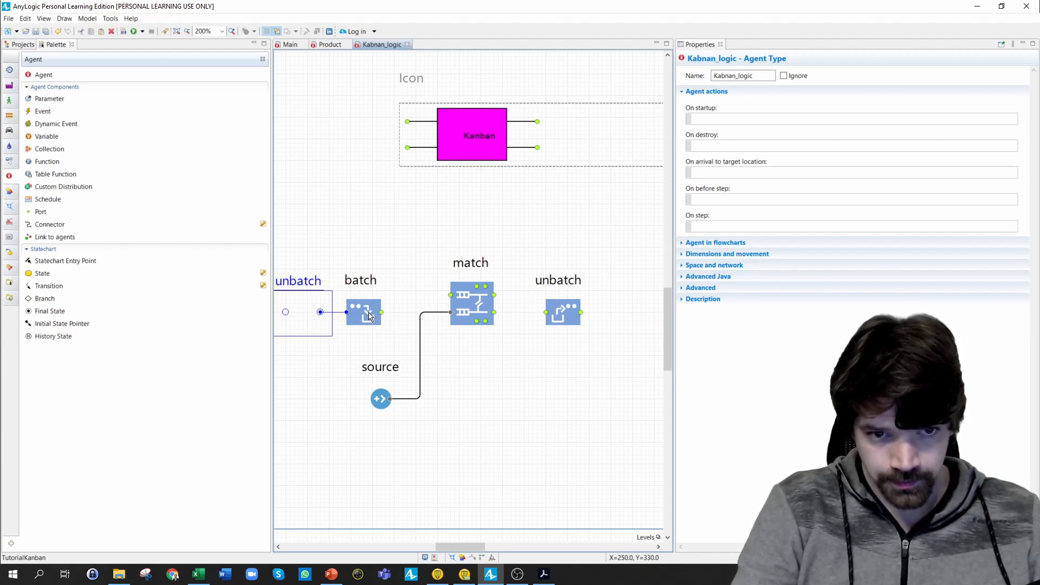
click(371, 314)
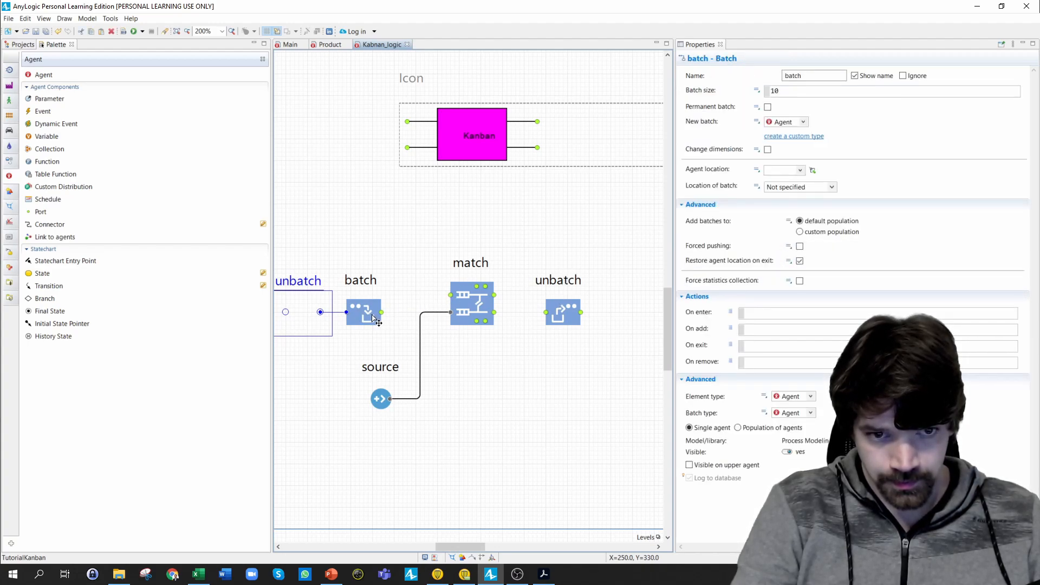
drag(363, 317, 439, 297)
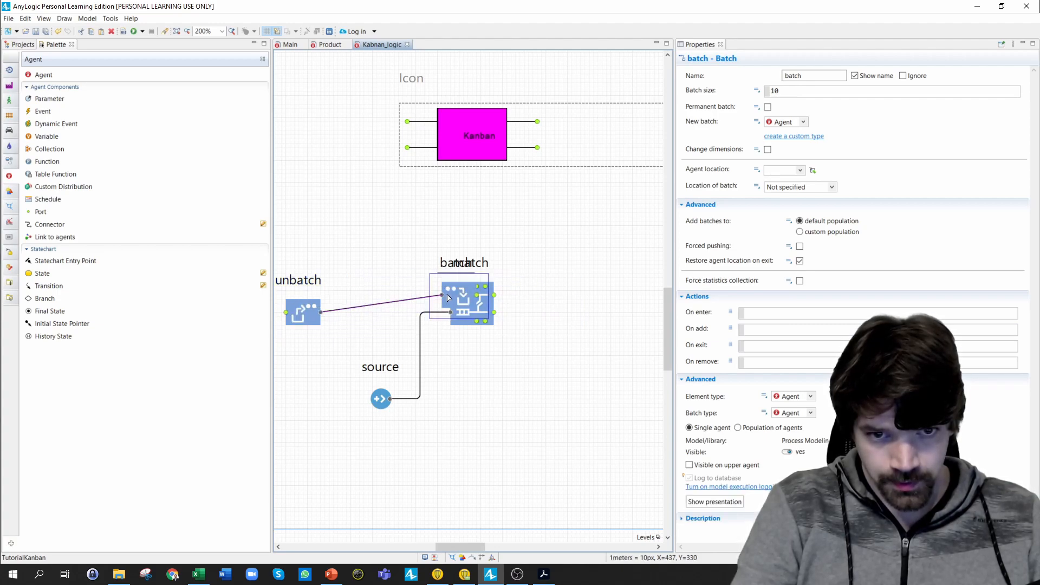
click(401, 303)
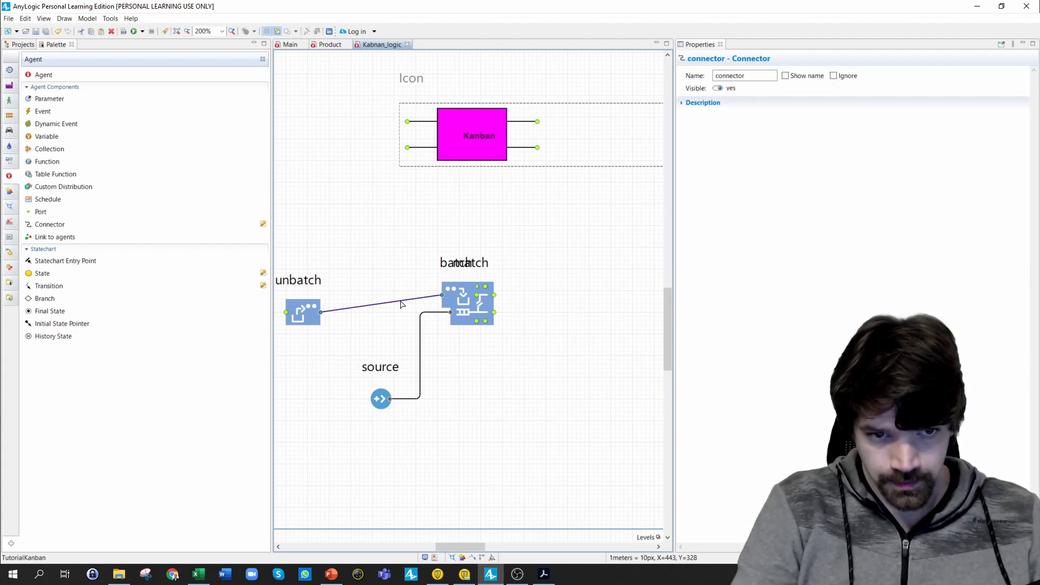
key(Delete)
- Attach batch to match's lower output and unbatch to match's lower input by moving the two blocks beside it
drag(466, 301, 559, 322)
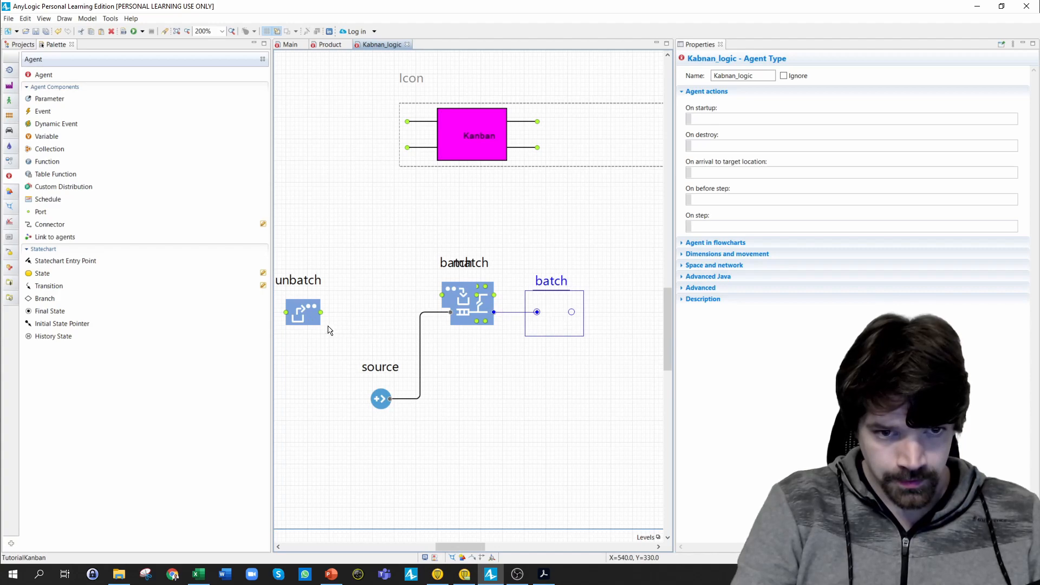
click(322, 318)
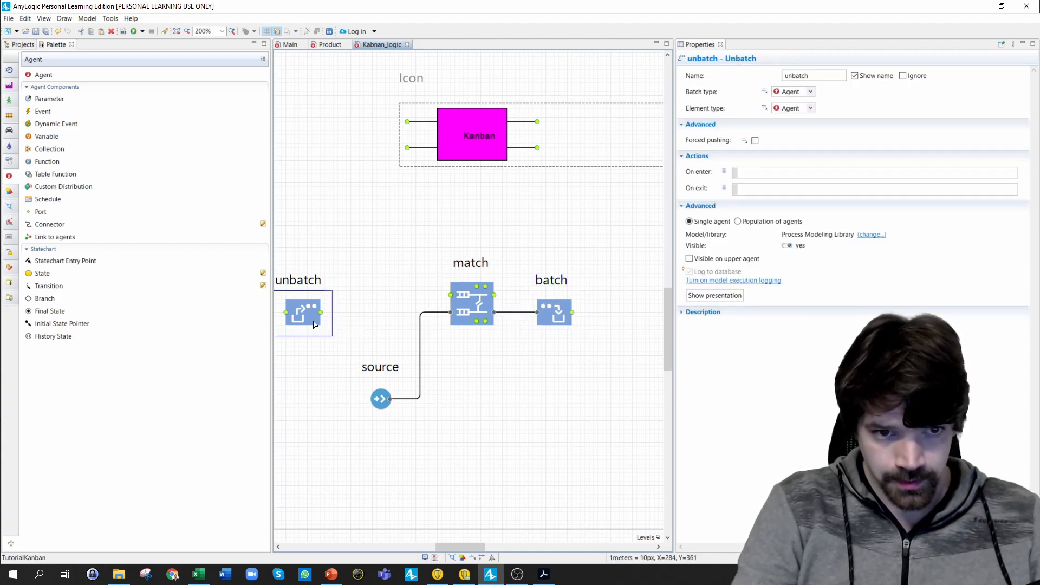
mouse_move(306, 314)
mouse_down()
mouse_move(372, 314)
mouse_move(321, 314)
mouse_up()
- Connect the unbatch block's input to the in_port_material port on the Kanban icon, routing the connector around the outside
click(317, 313)
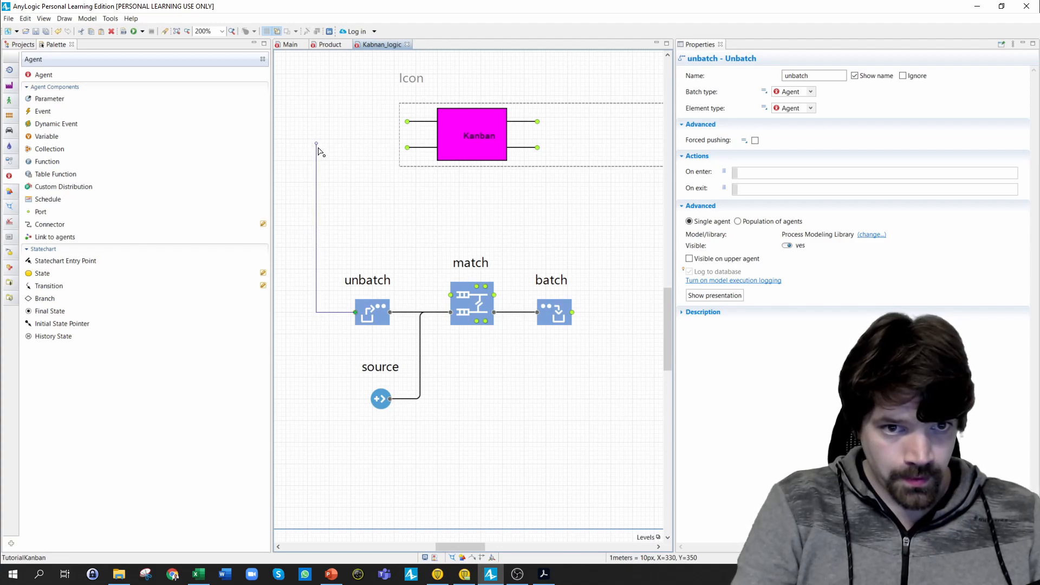
click(317, 147)
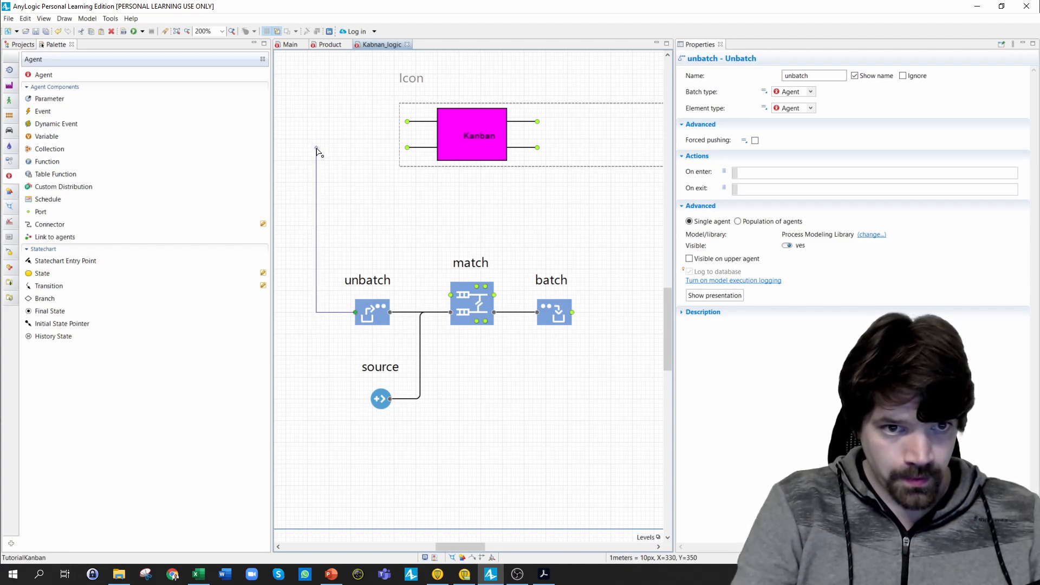
click(407, 147)
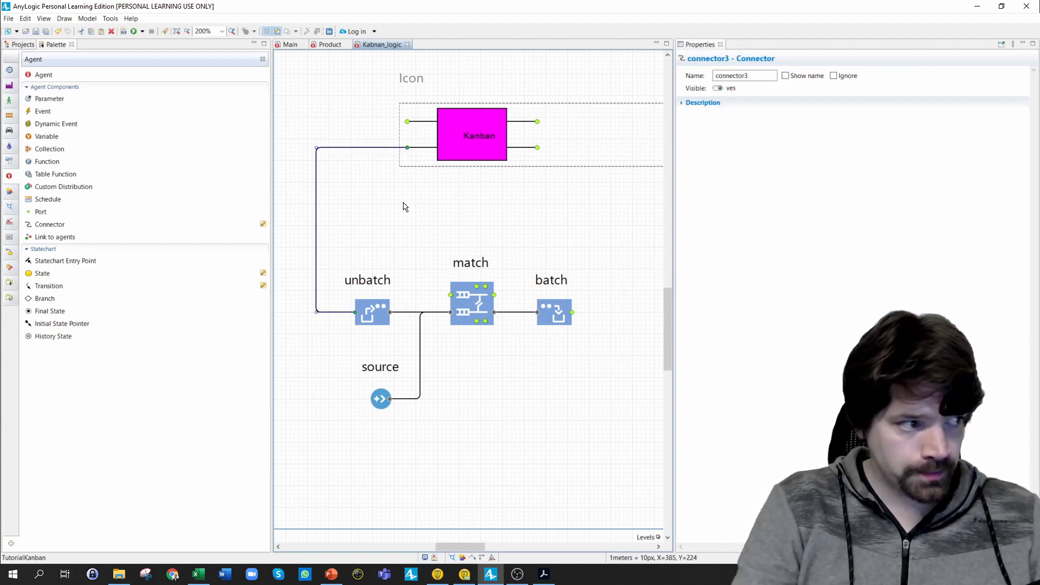
- Connect the in_port_order port on the Kanban icon to match's upper input, routing the connector between the icon and the unbatch block
double_click(408, 122)
click(364, 121)
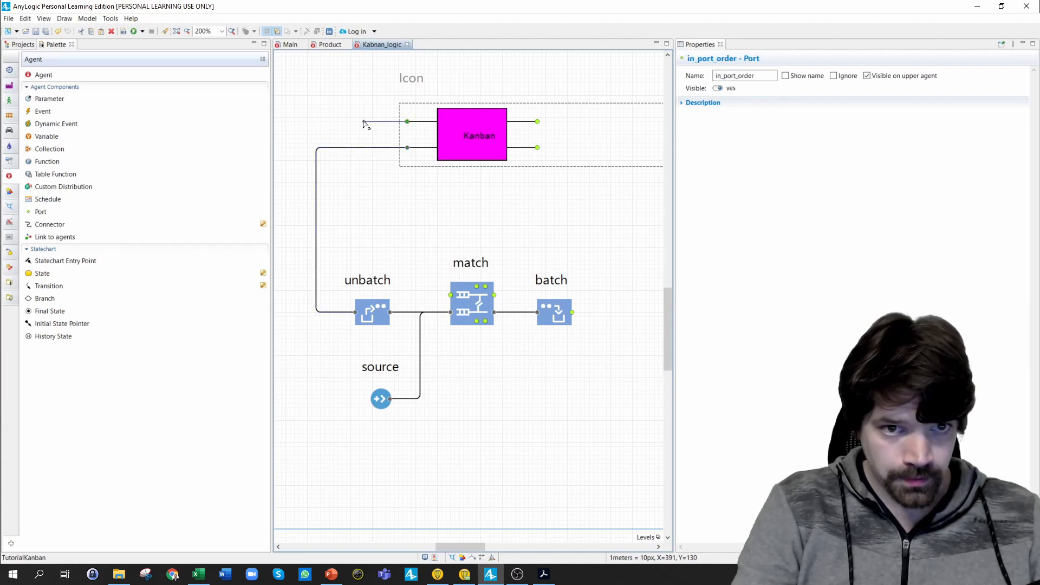
click(363, 261)
click(433, 263)
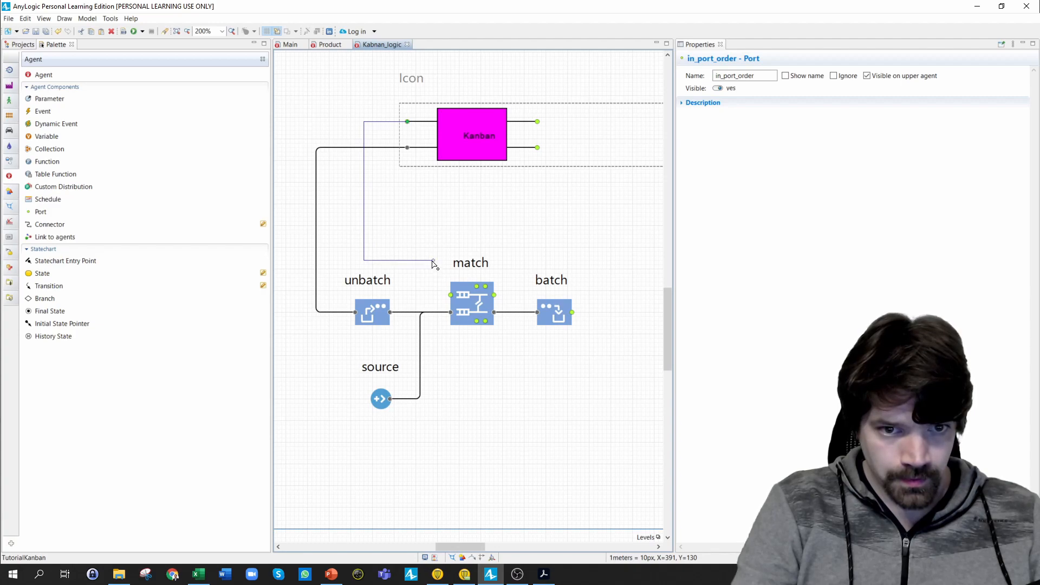
click(433, 296)
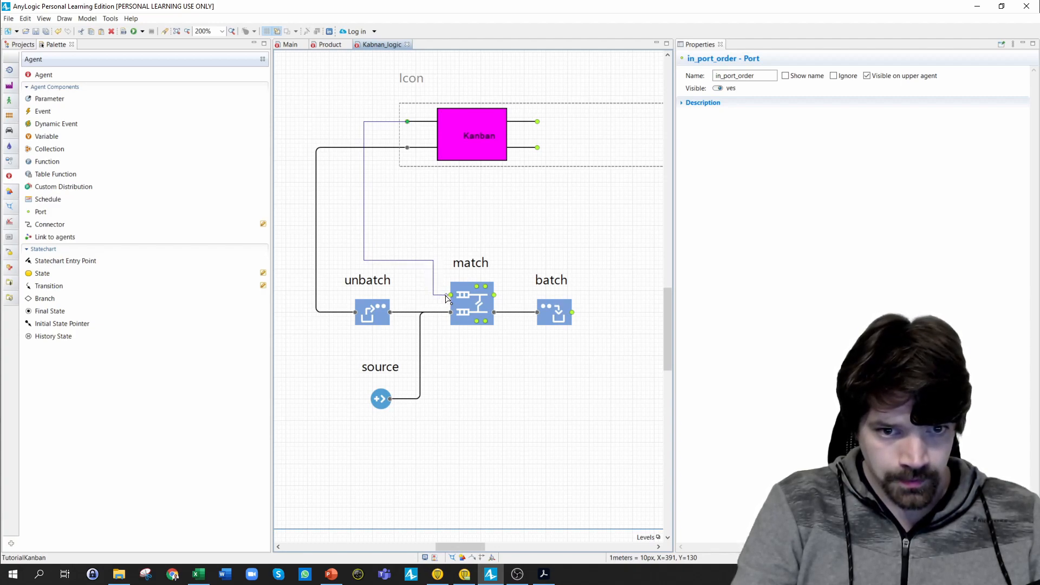
click(450, 295)
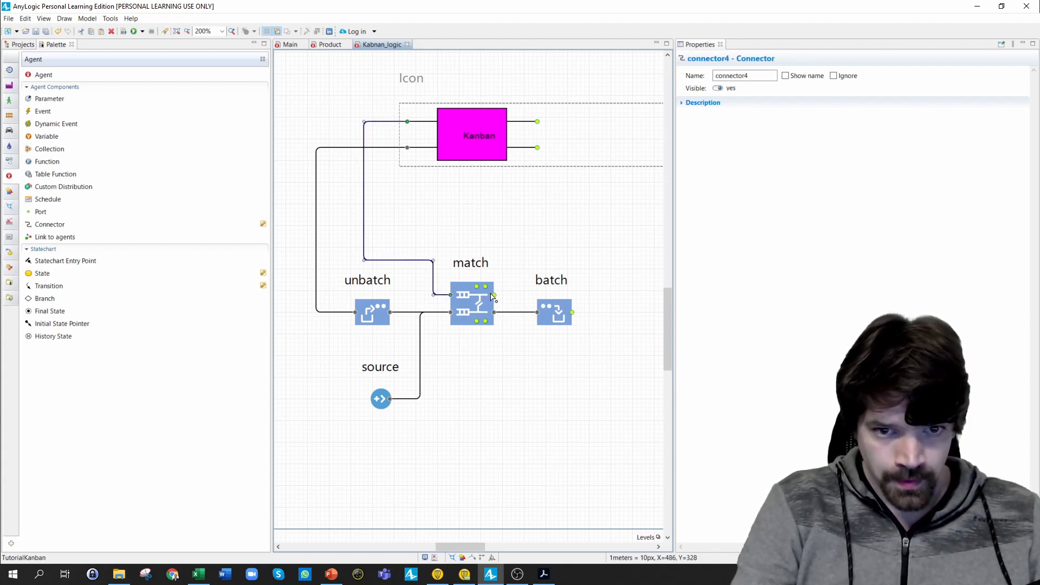
- Connect match's upper output to the upper output port on the Kanban icon and straighten the connector's last bend level with the port
click(494, 295)
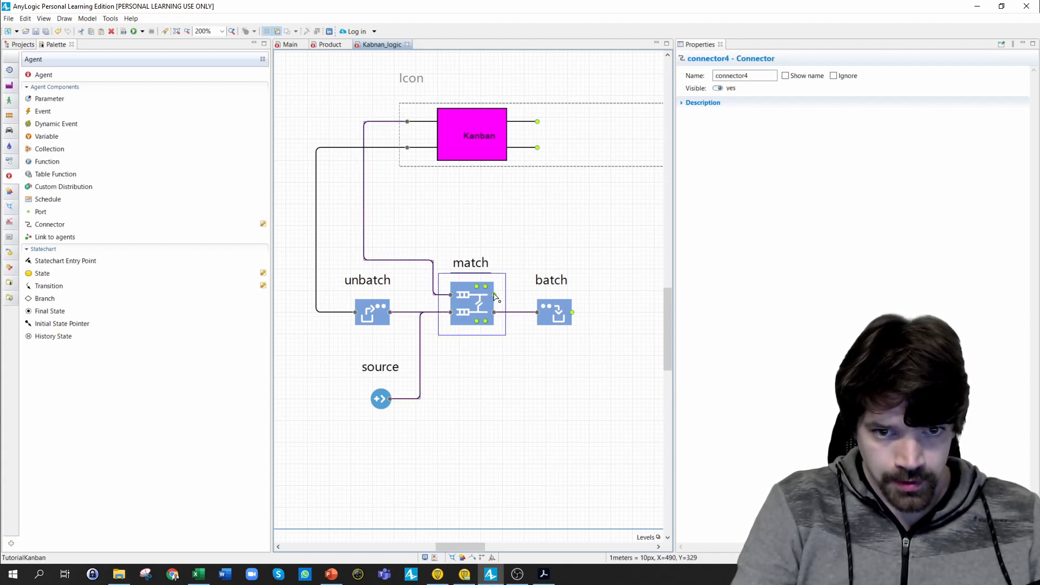
double_click(494, 296)
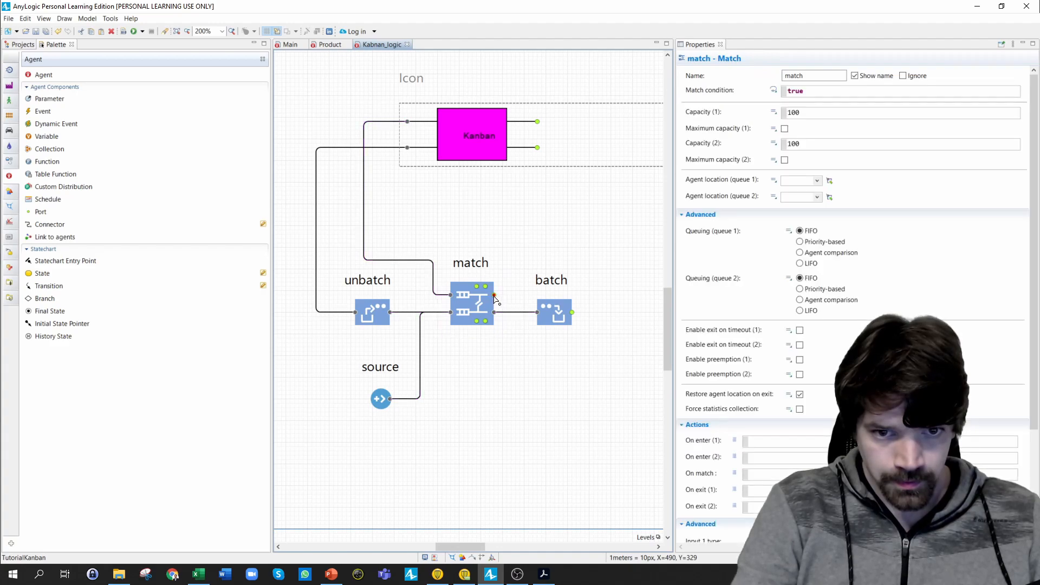
click(515, 295)
double_click(515, 201)
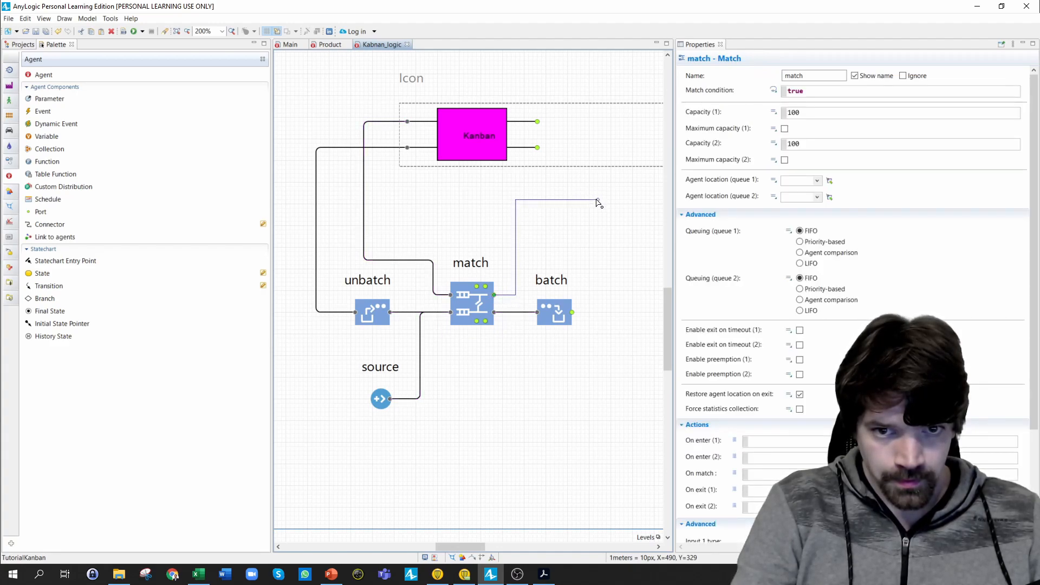
click(598, 199)
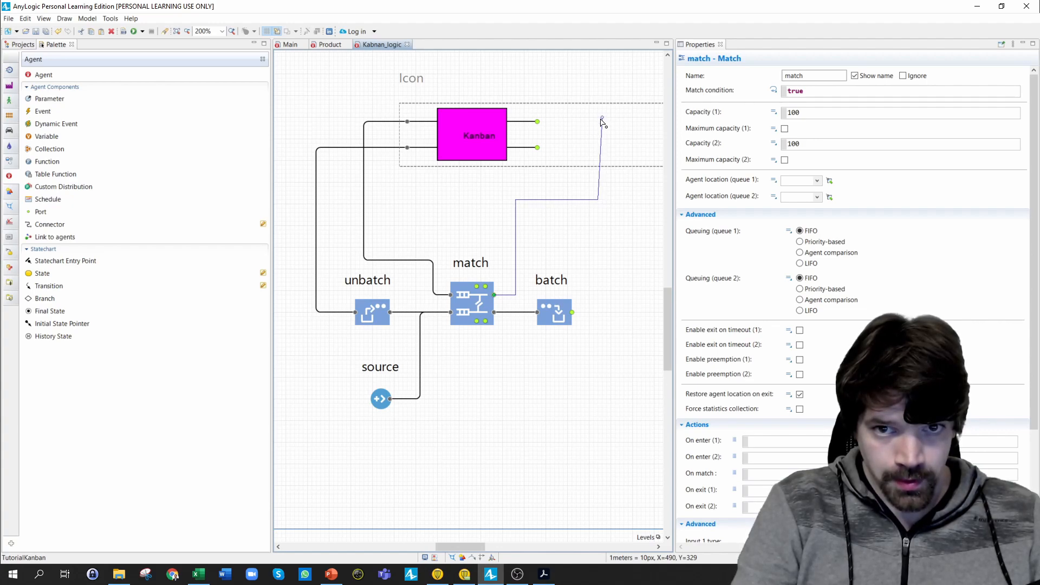
click(537, 121)
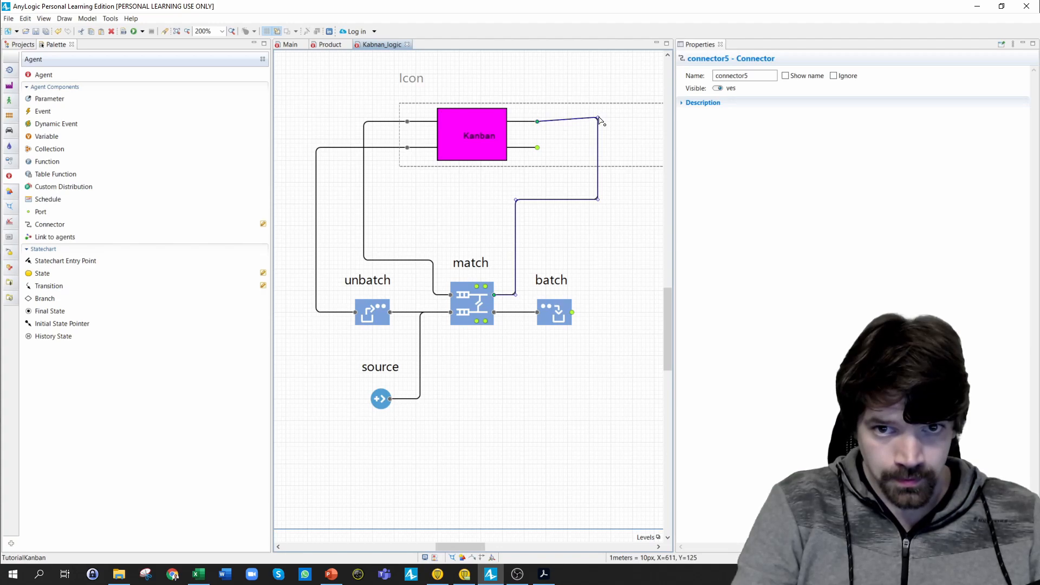
drag(598, 117, 598, 122)
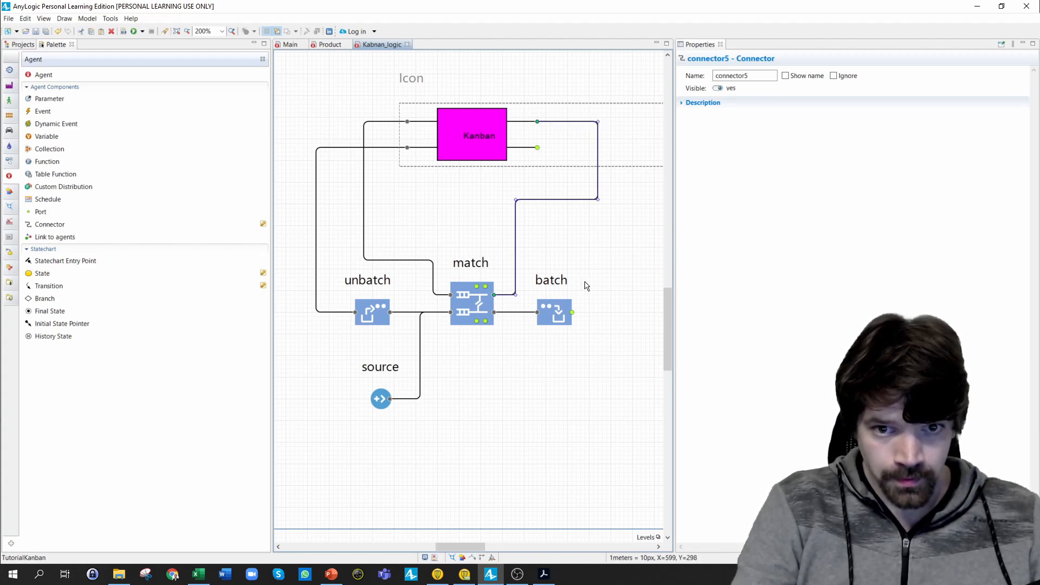
- Connect the batch block's output to the lower output port on the Kanban icon, routing the connector around the outside
click(574, 315)
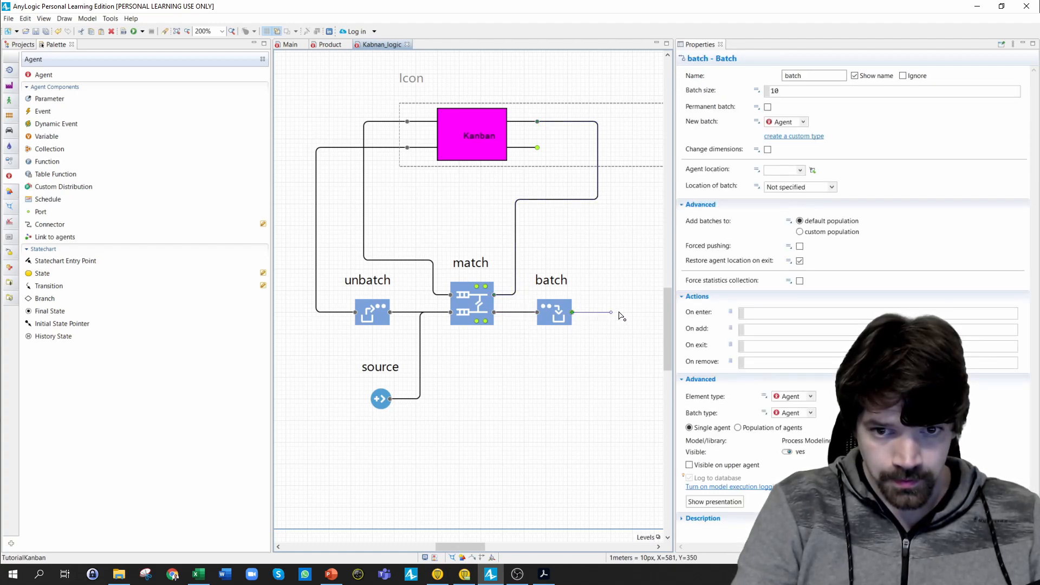
click(628, 147)
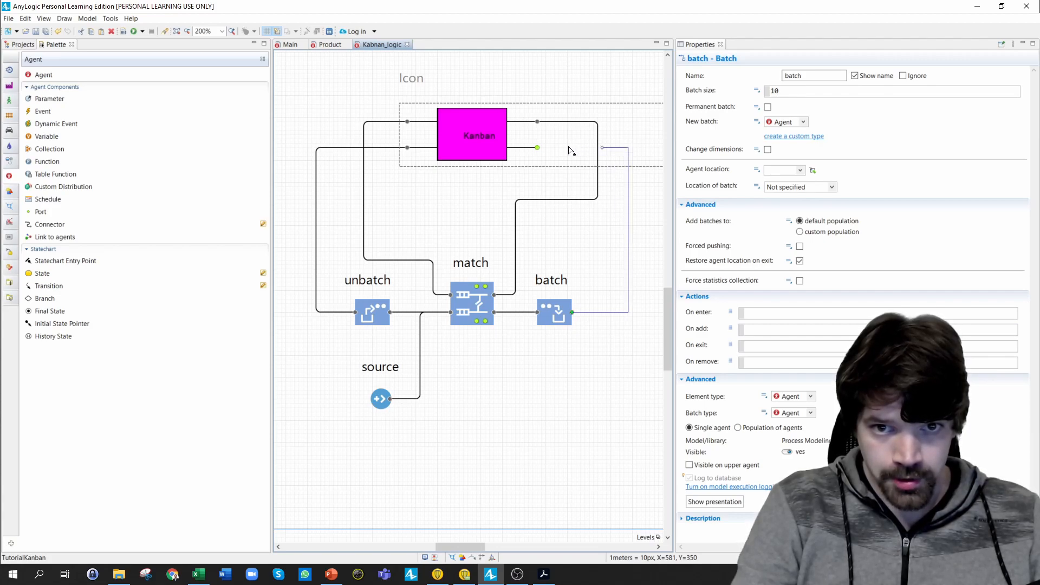
click(538, 148)
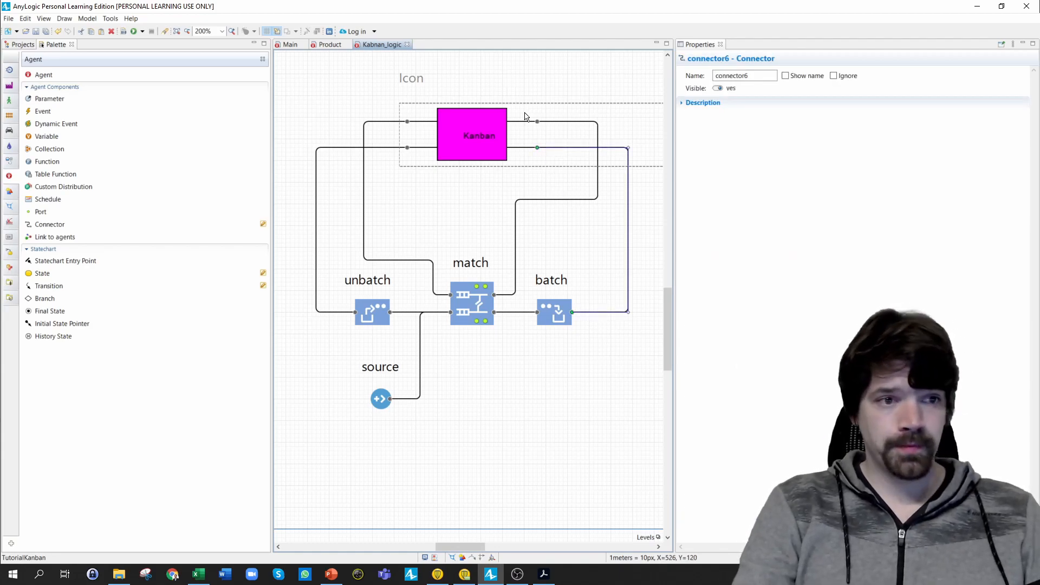
- Add a parameter named prod_type of type int below the match block
drag(30, 100, 325, 184)
drag(472, 374, 473, 377)
text(p)
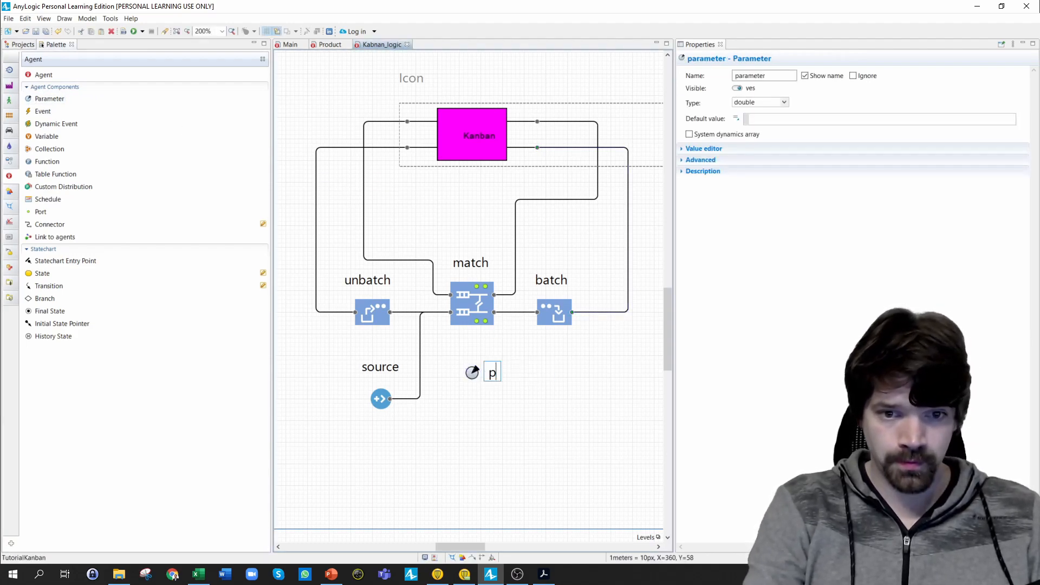
text(rod_t)
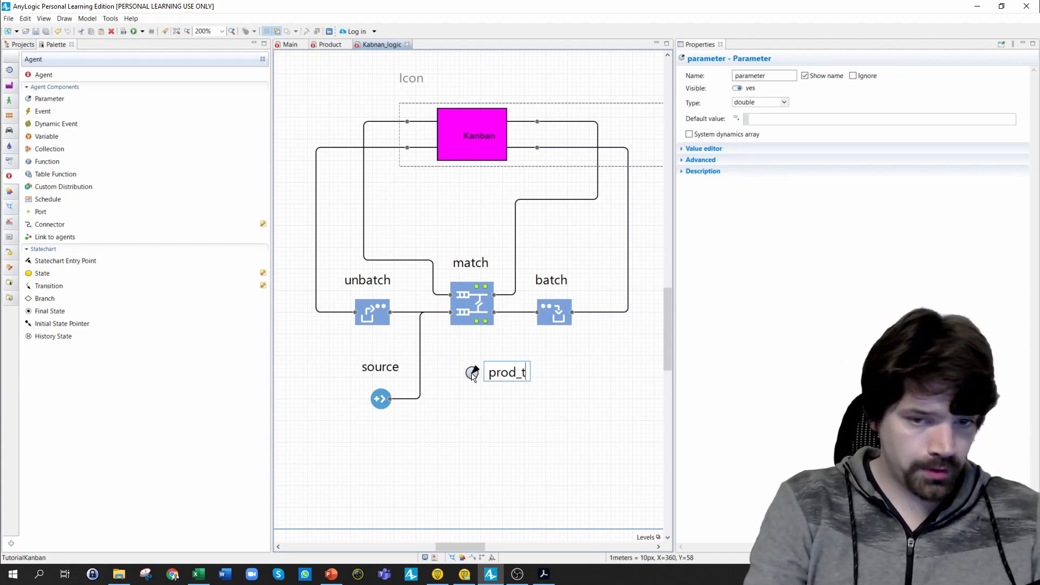
text(ype)
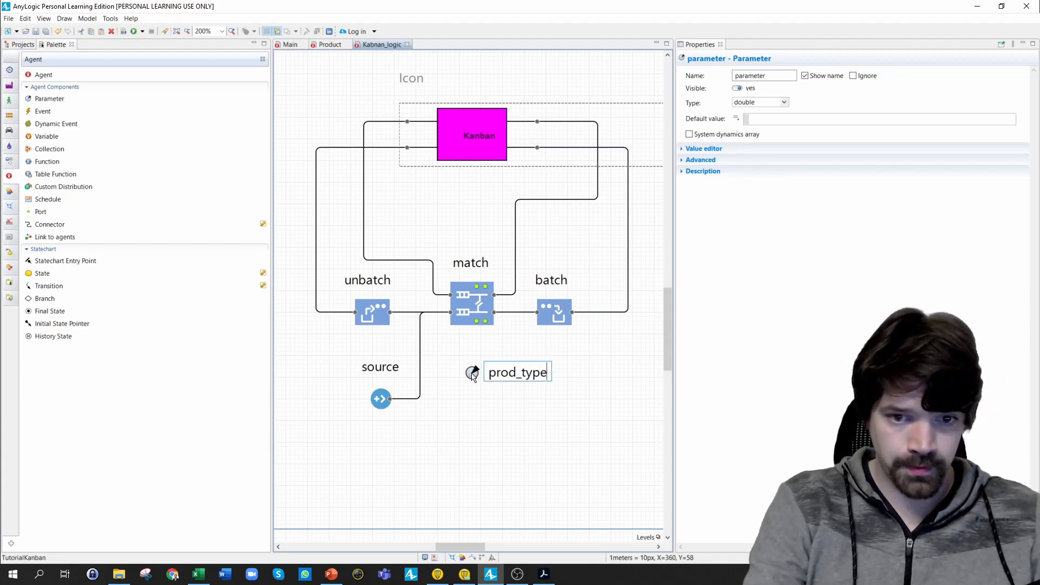
click(755, 103)
click(742, 120)
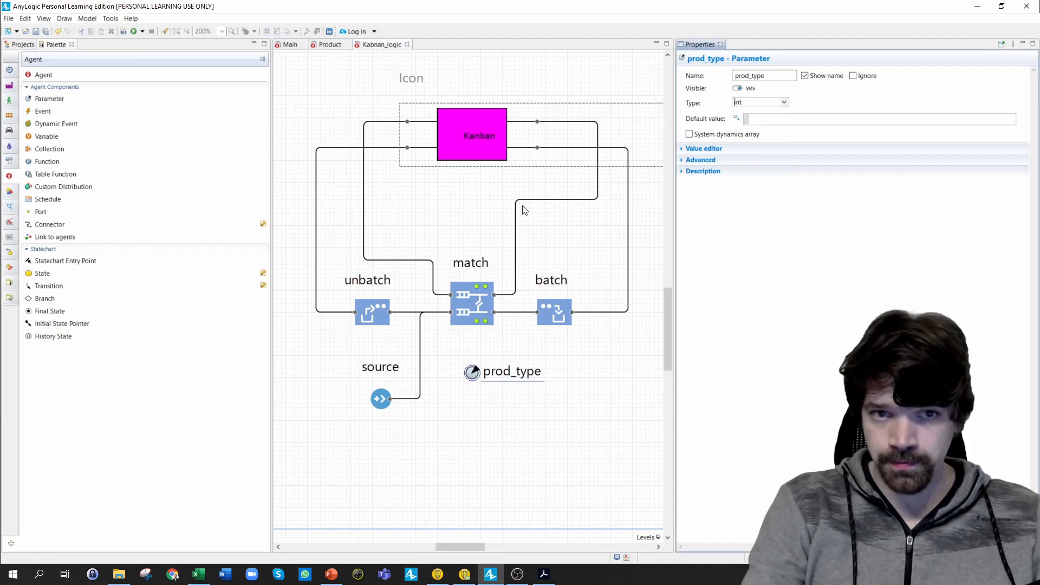
- Add a parameter named number_of_kanbans below prod_type
drag(31, 101, 470, 408)
text(number)
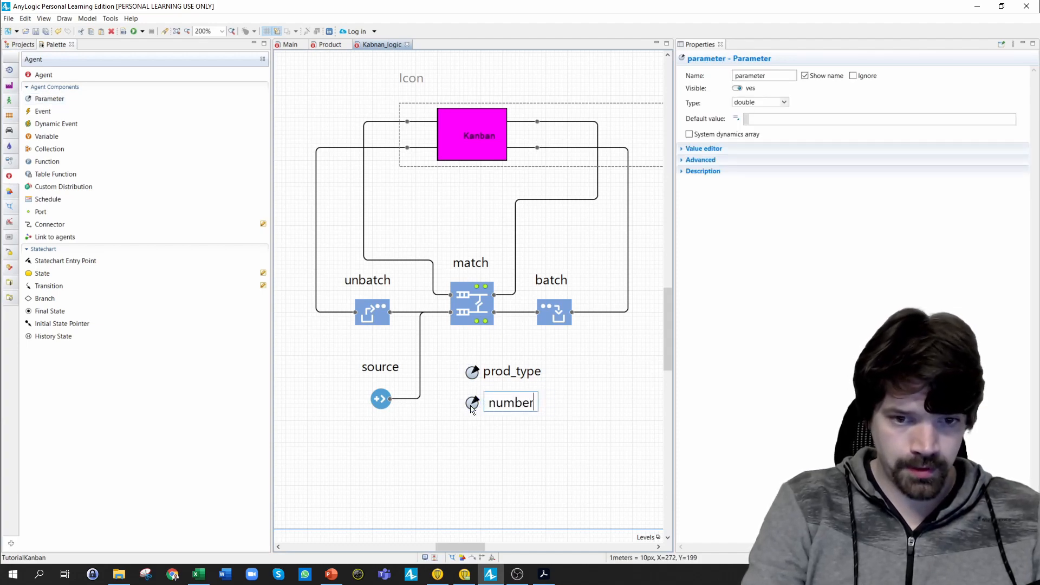
text(_of)
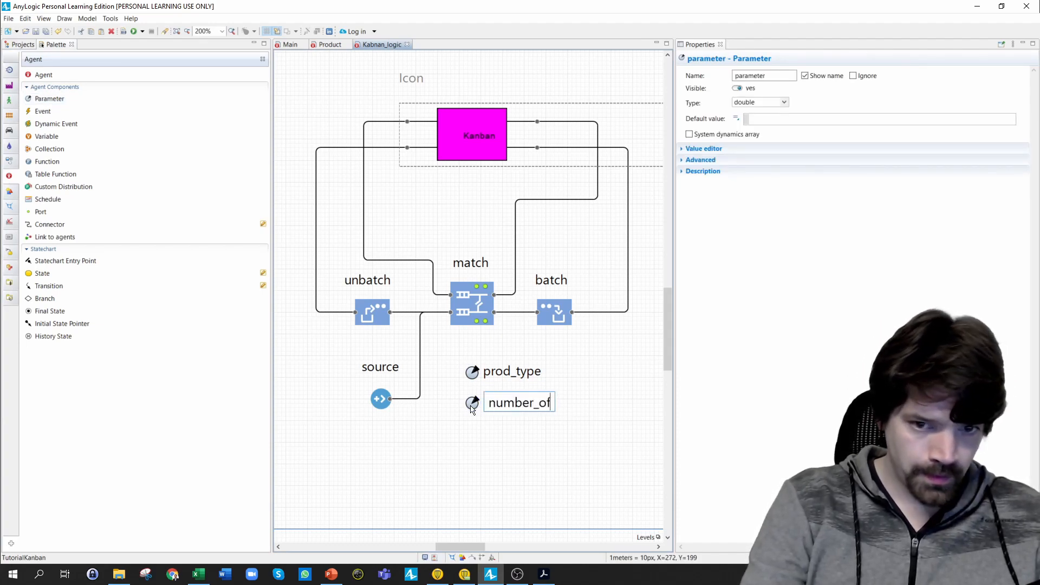
text(_)
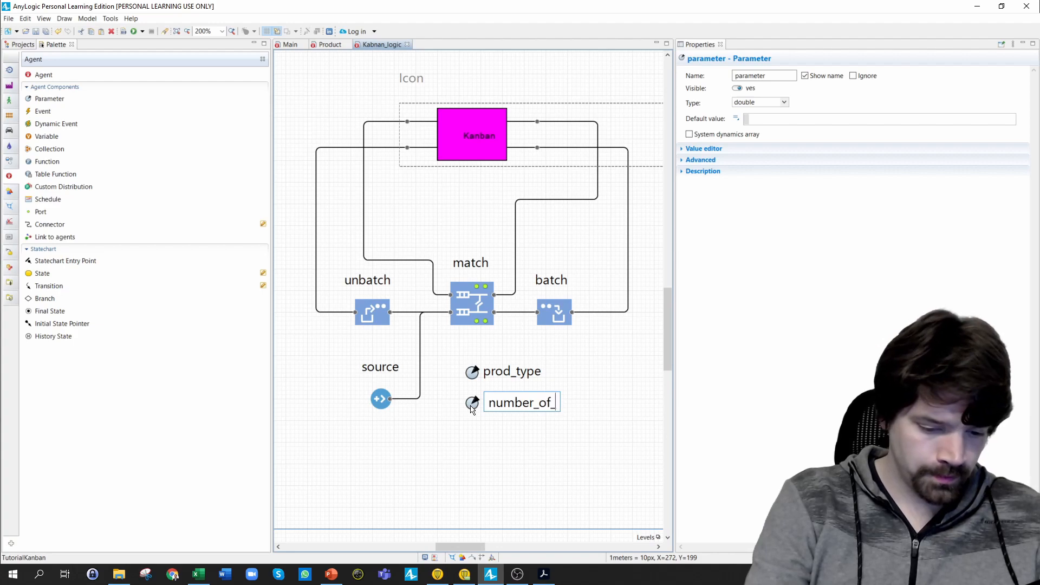
text(kanbva)
key(BackSpace)
key(BackSpace)
text(ans)
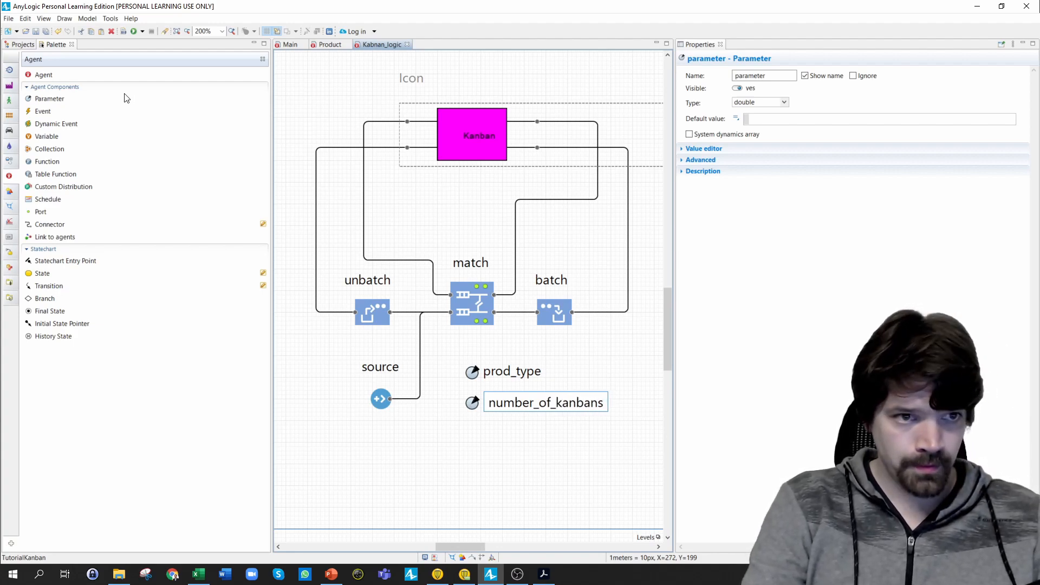
- Add a parameter named kanban_lotsize of type int below number_of_kanbans
drag(29, 100, 470, 435)
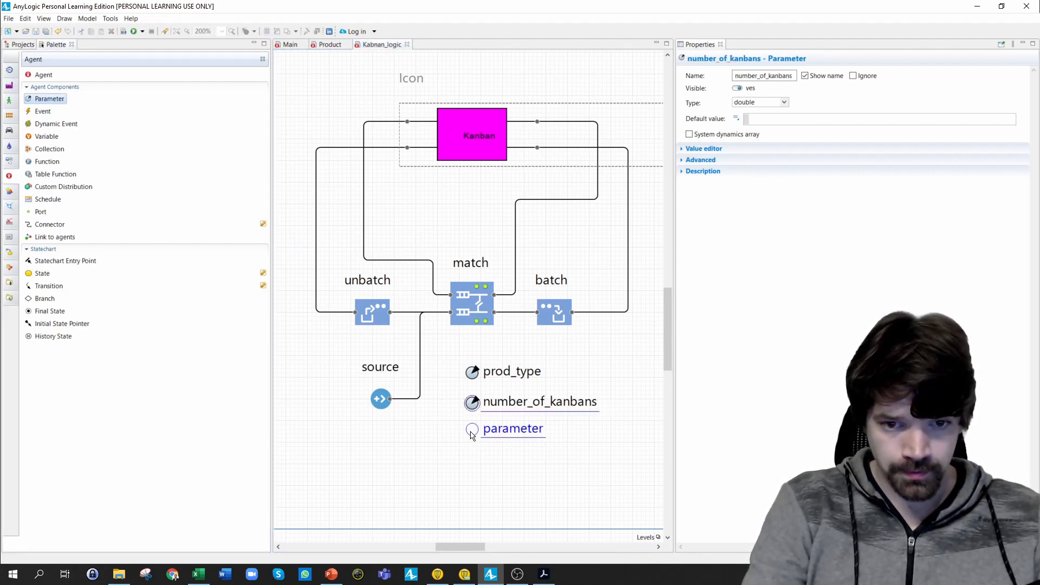
text(kan)
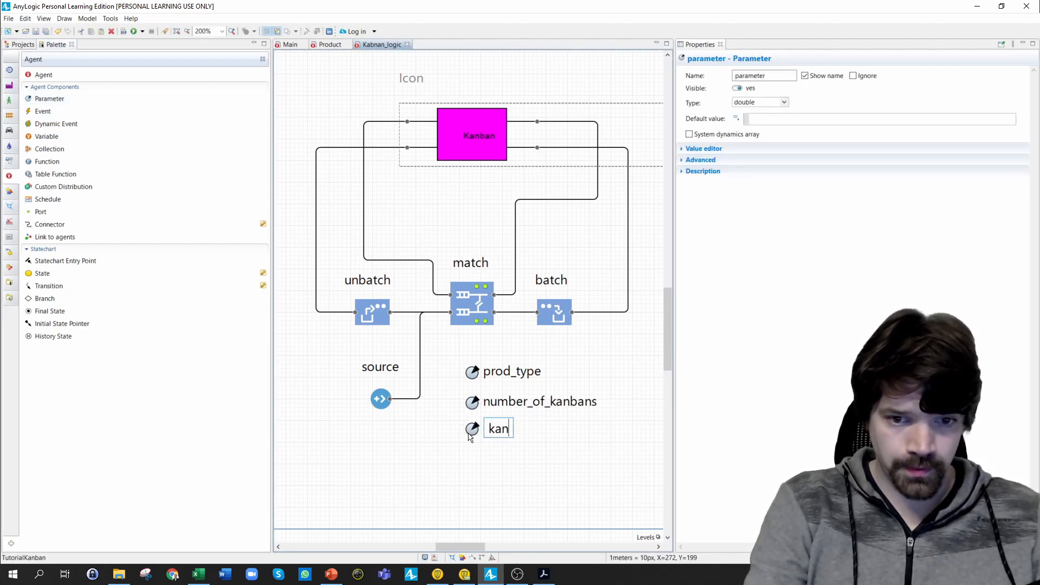
text(ban_)
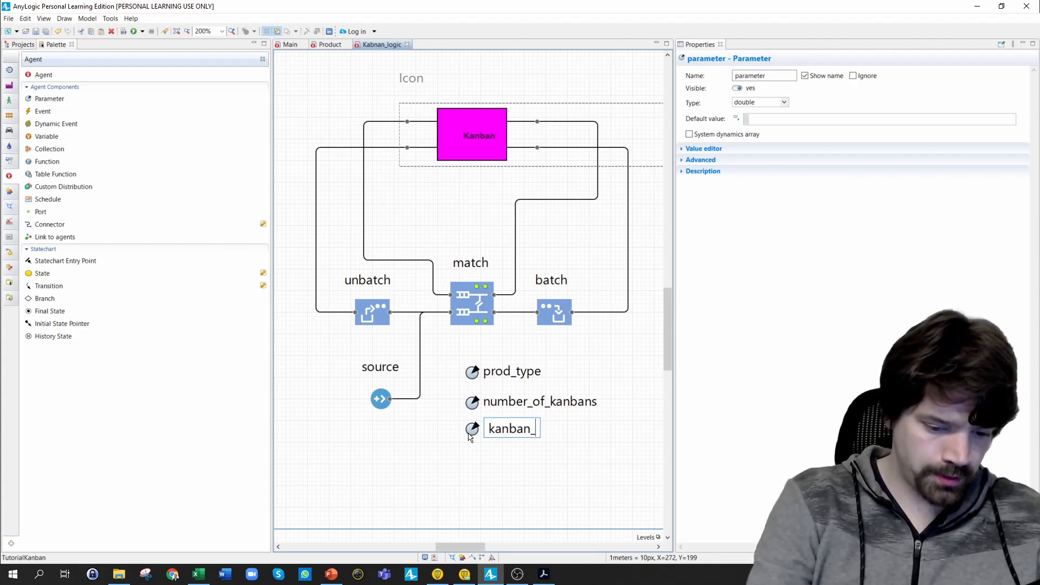
text(lotsize)
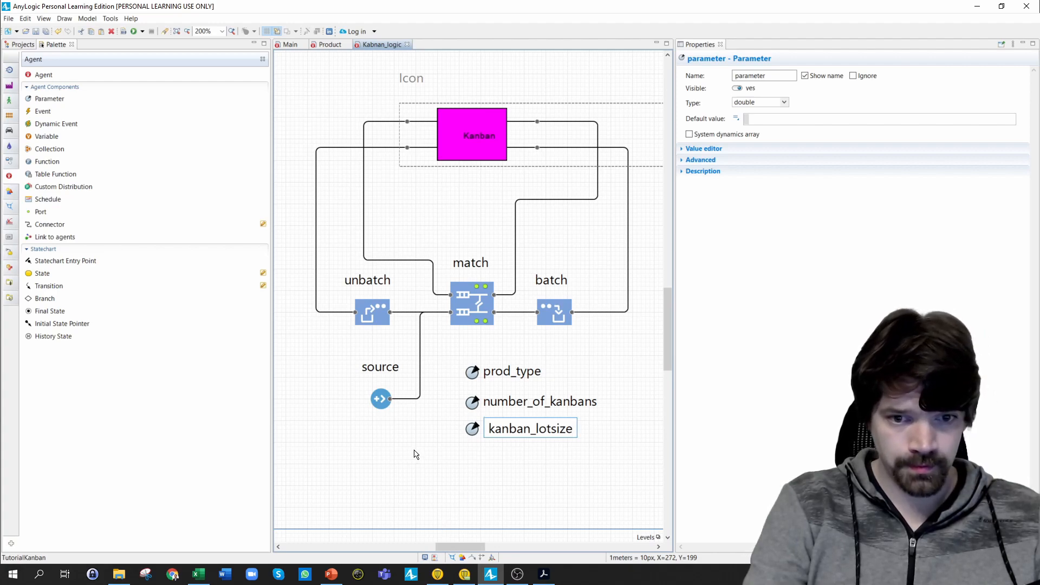
key(Return)
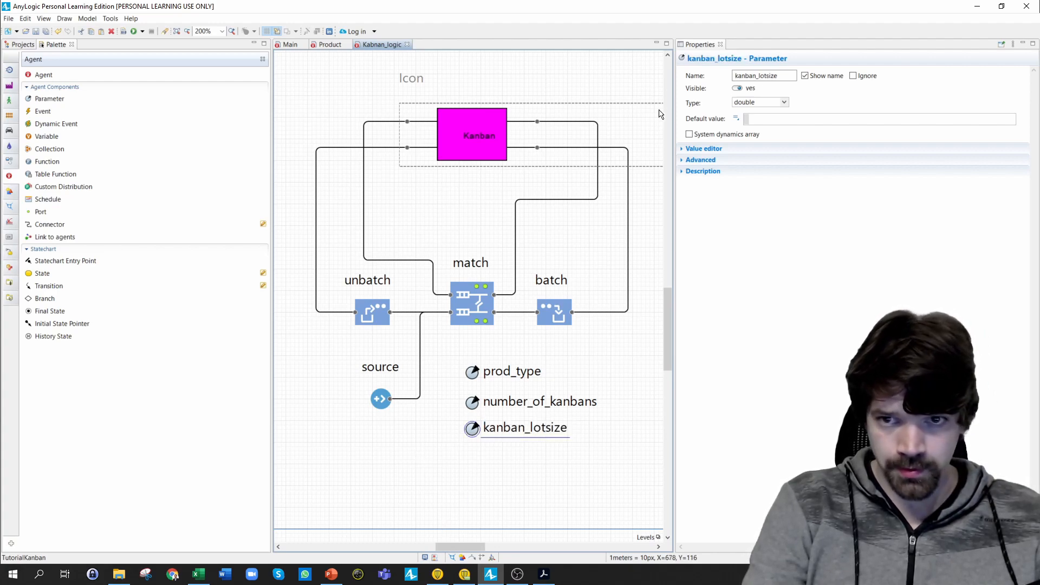
click(788, 104)
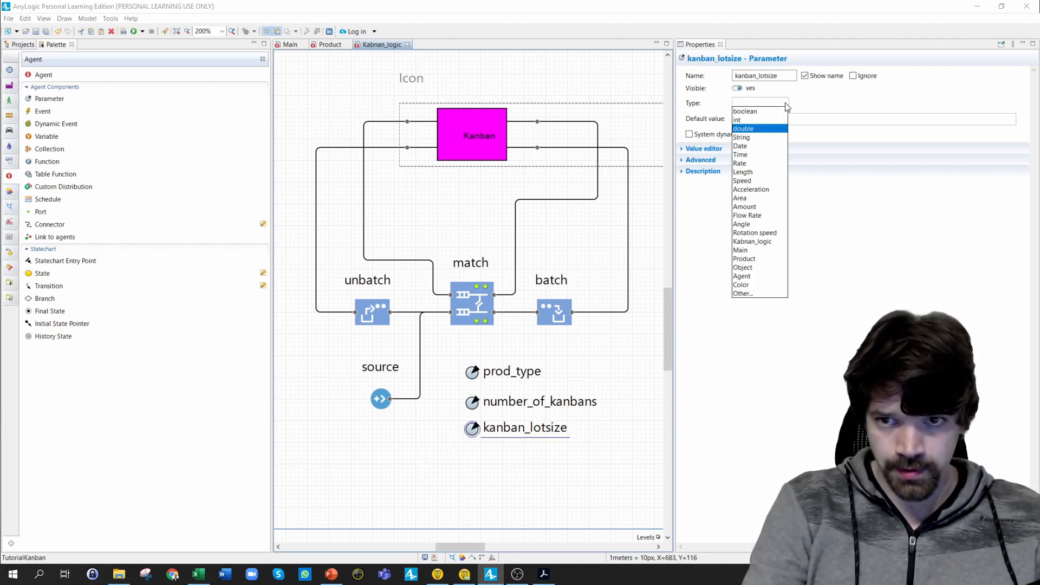
click(746, 120)
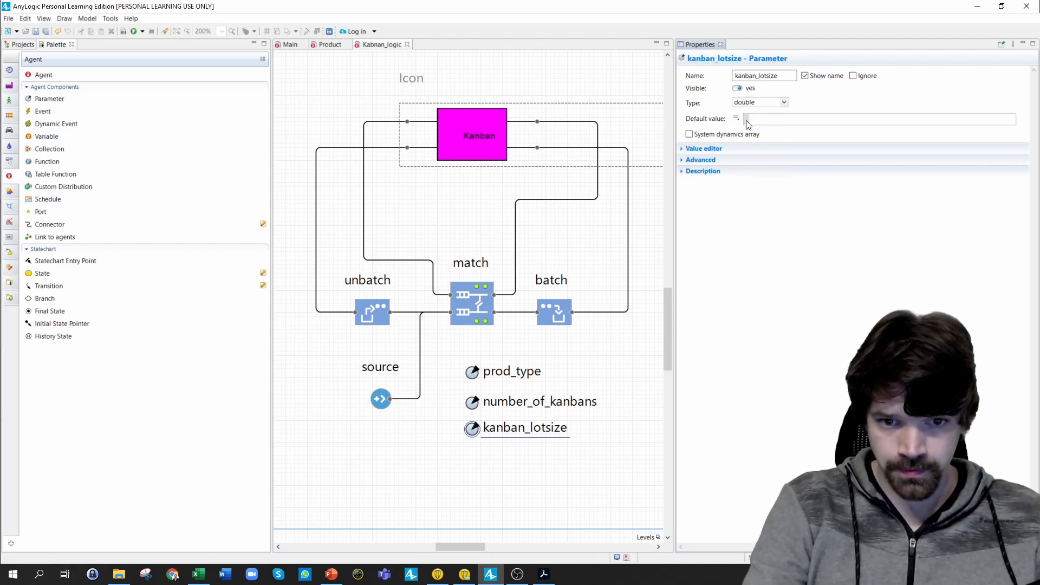
- Set the type of the number_of_kanbans parameter to int
click(470, 405)
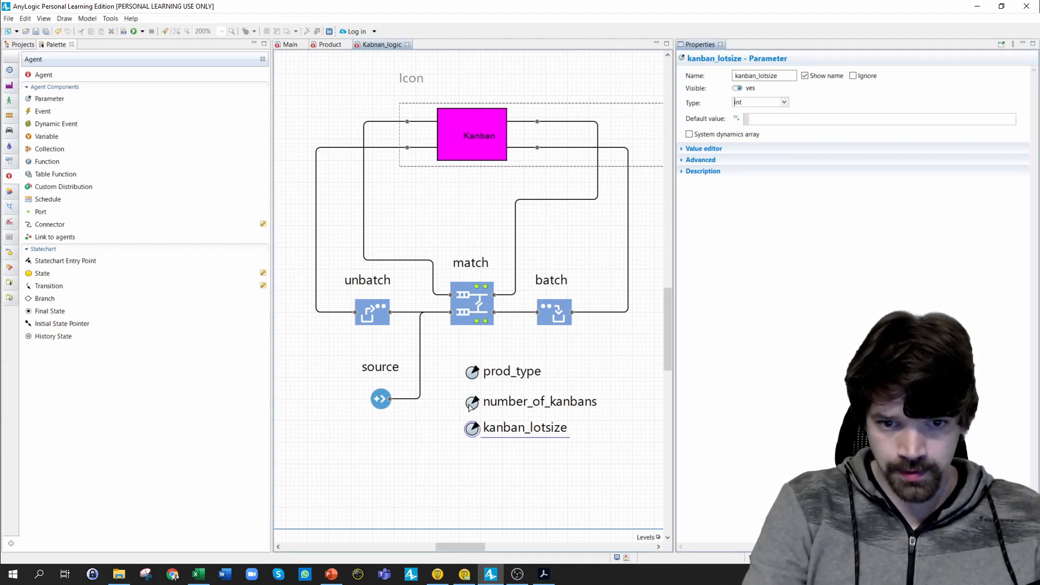
click(783, 103)
click(761, 119)
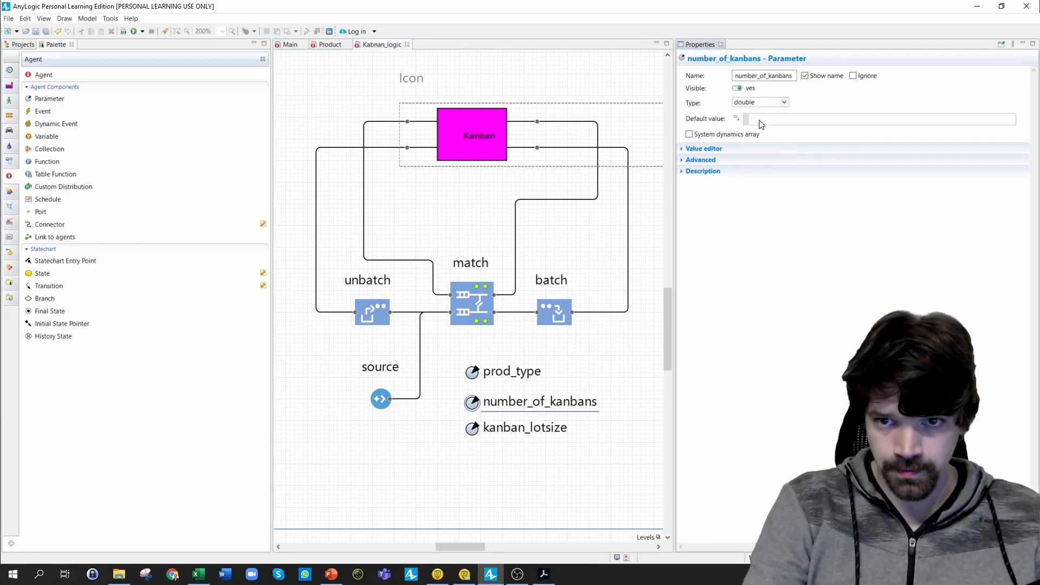
- Add a Statistics element named stat_service_level below the kanban_lotsize parameter
click(11, 222)
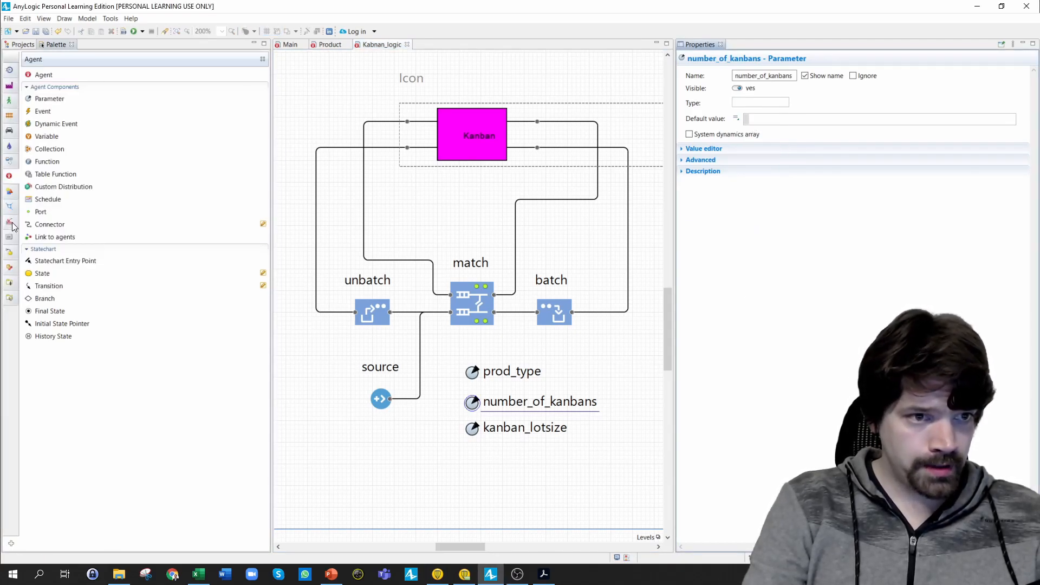
drag(48, 99, 471, 464)
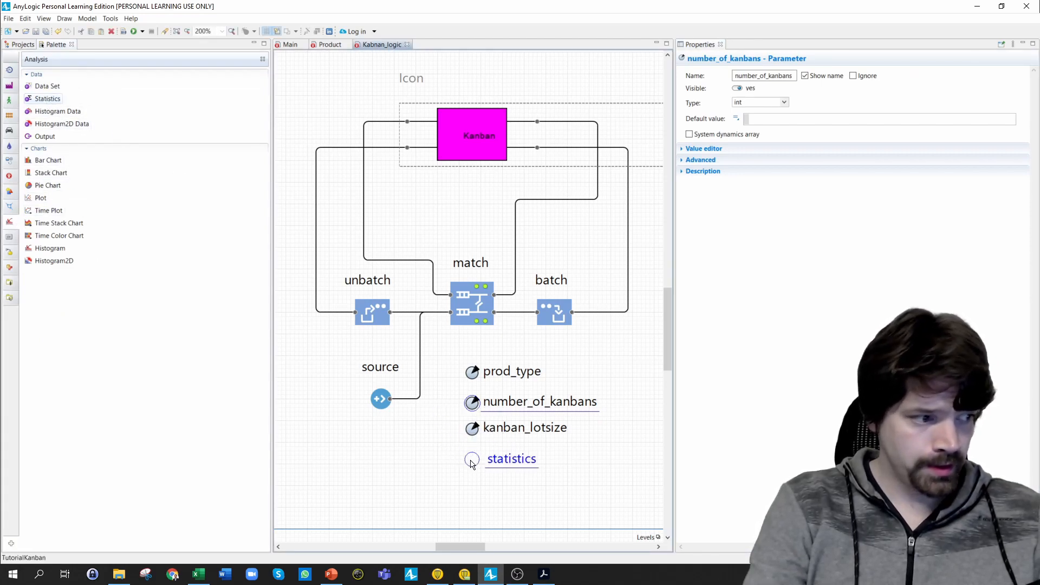
text(stat)
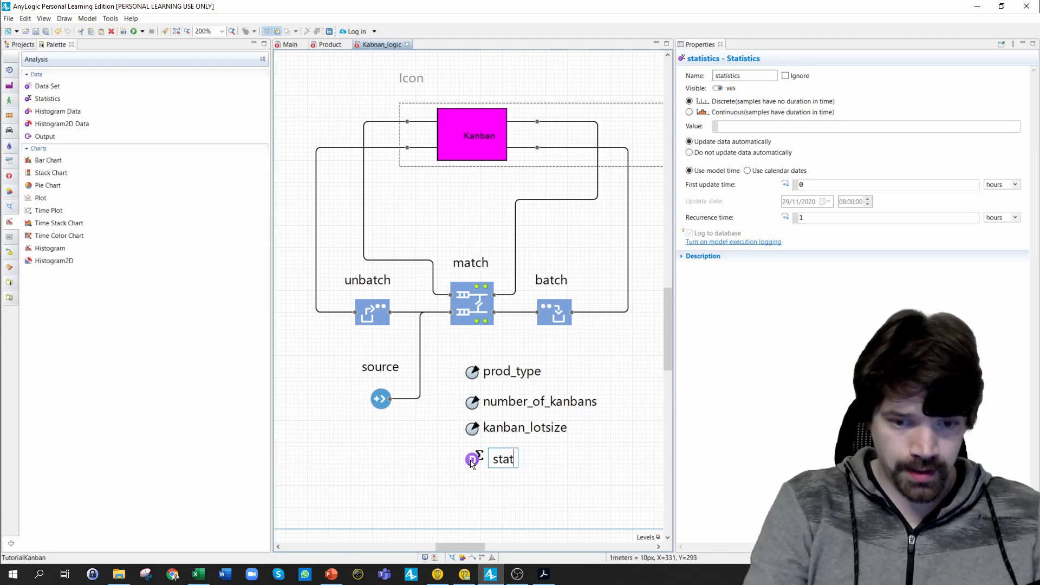
text(_service_level)
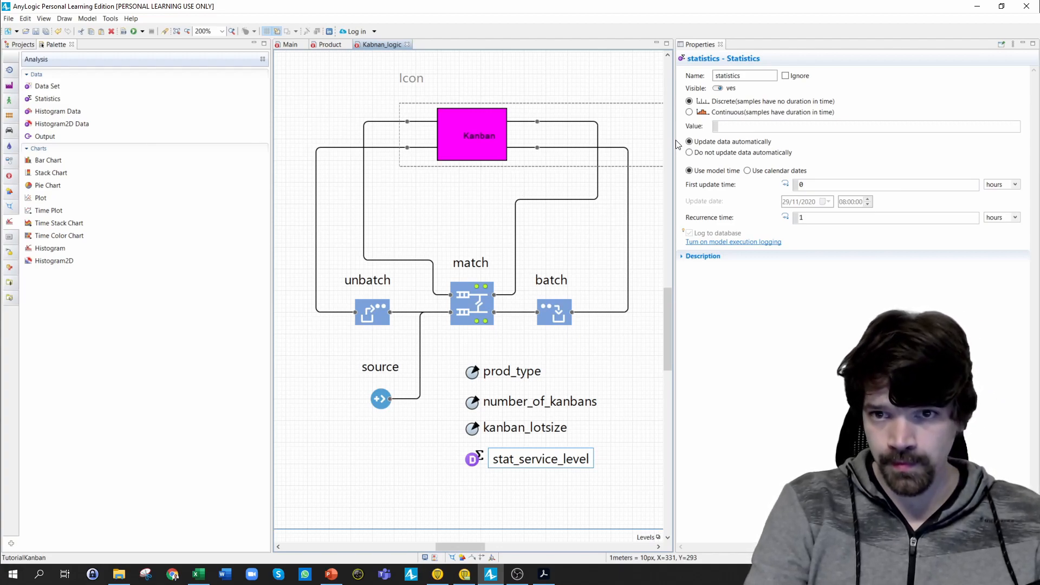
key(Return)
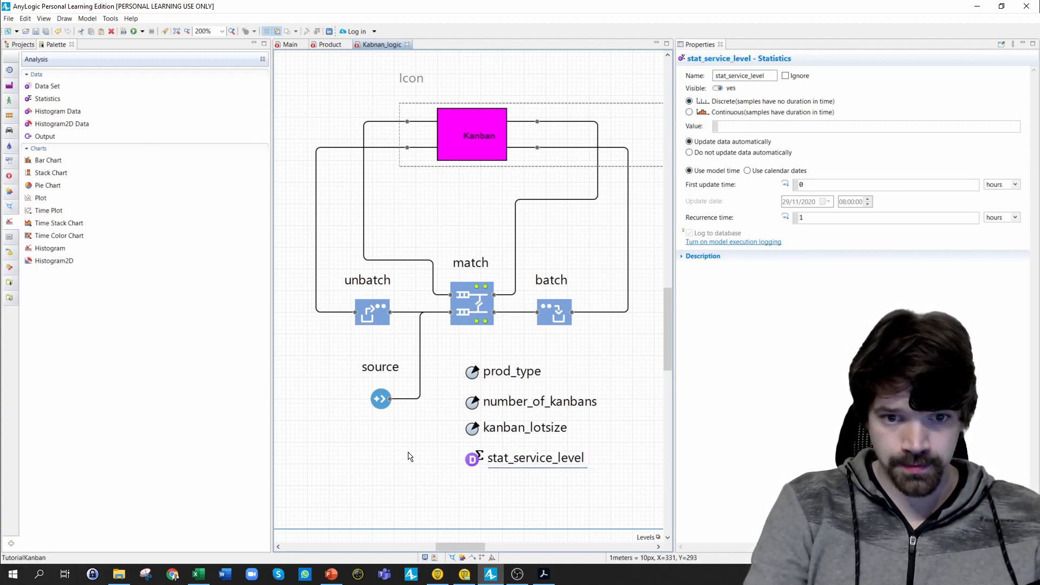
click(515, 371)
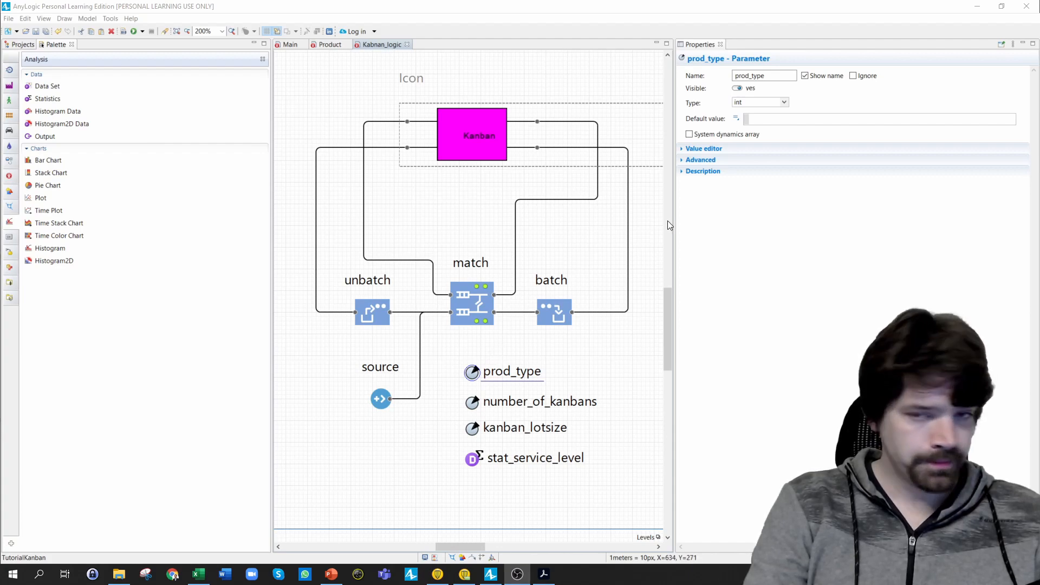
click(761, 120)
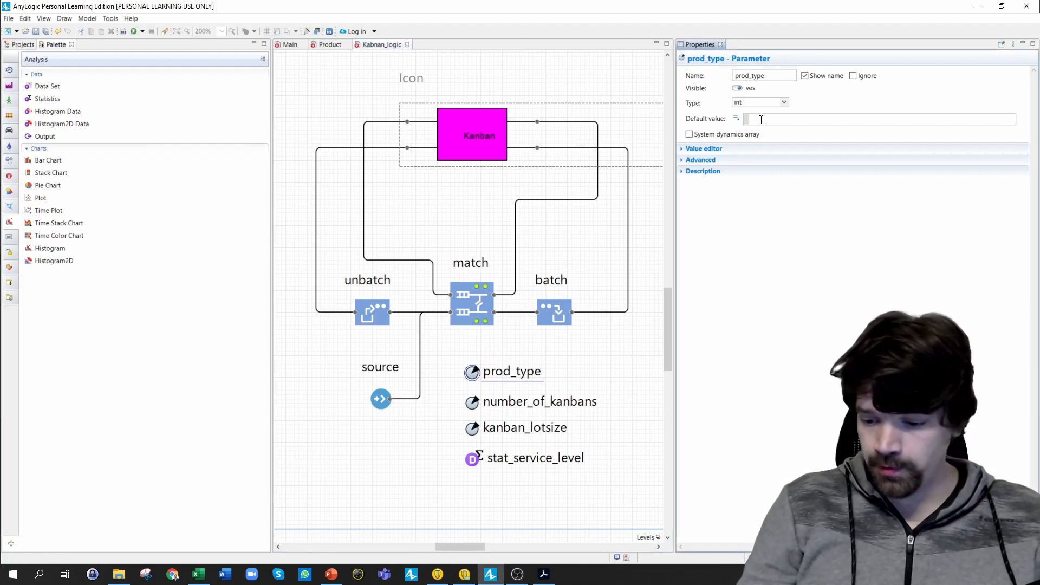
- Set the default values of the number_of_kanbans and kanban_lotsize parameters to 10 each
click(473, 404)
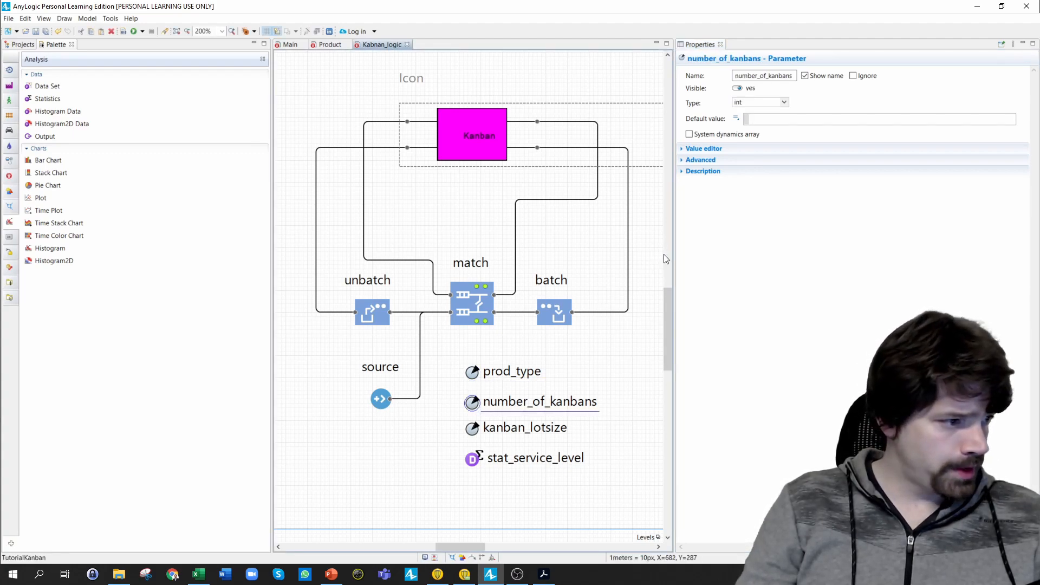
click(802, 118)
text(10)
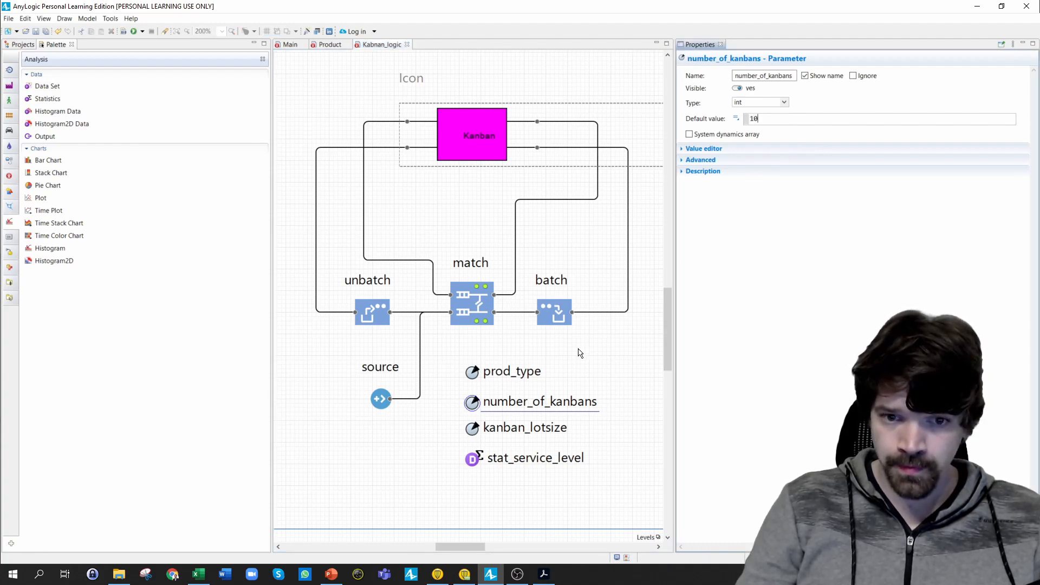
click(473, 430)
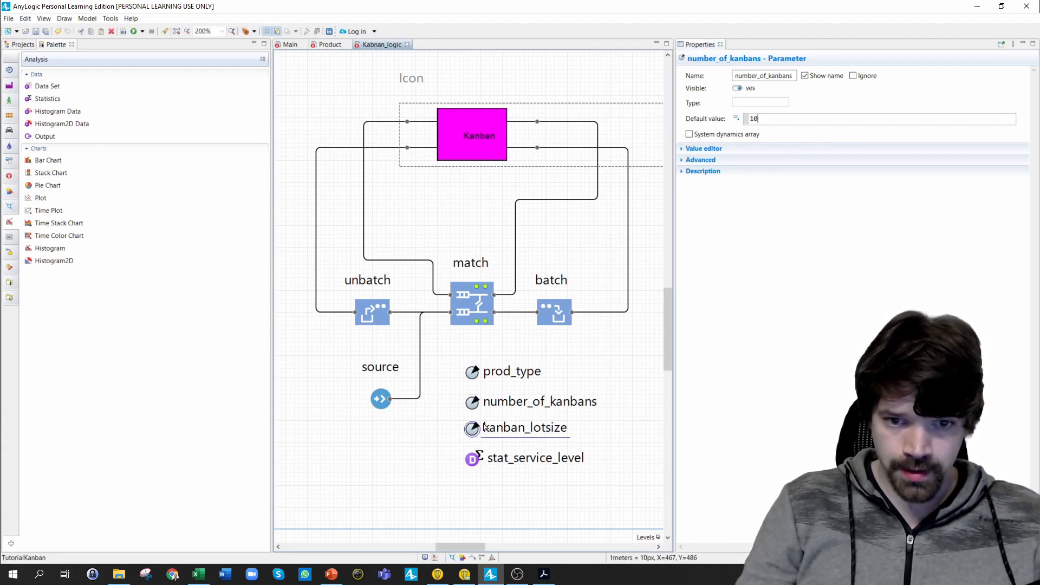
click(774, 120)
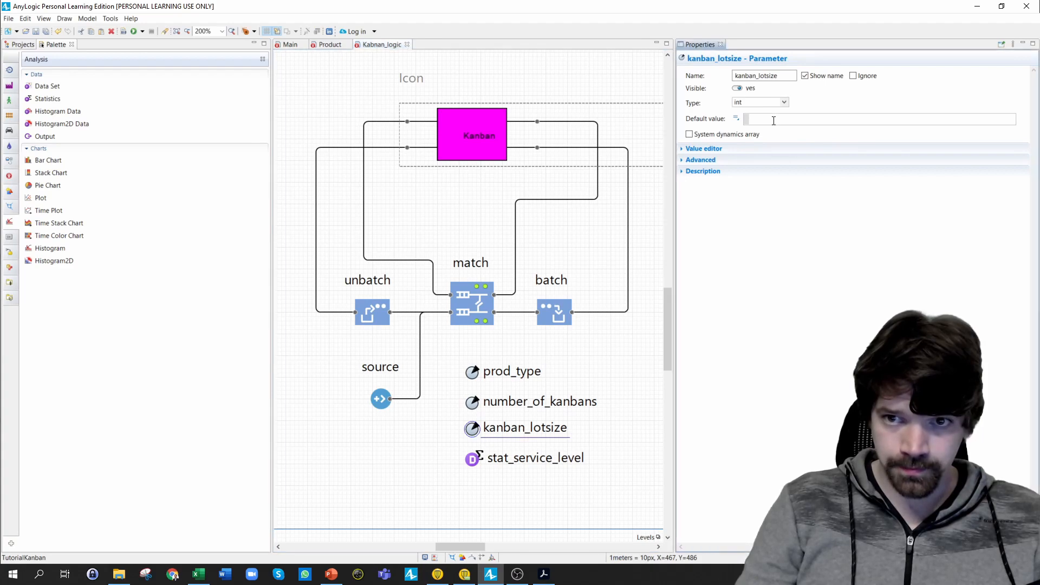
text(10)
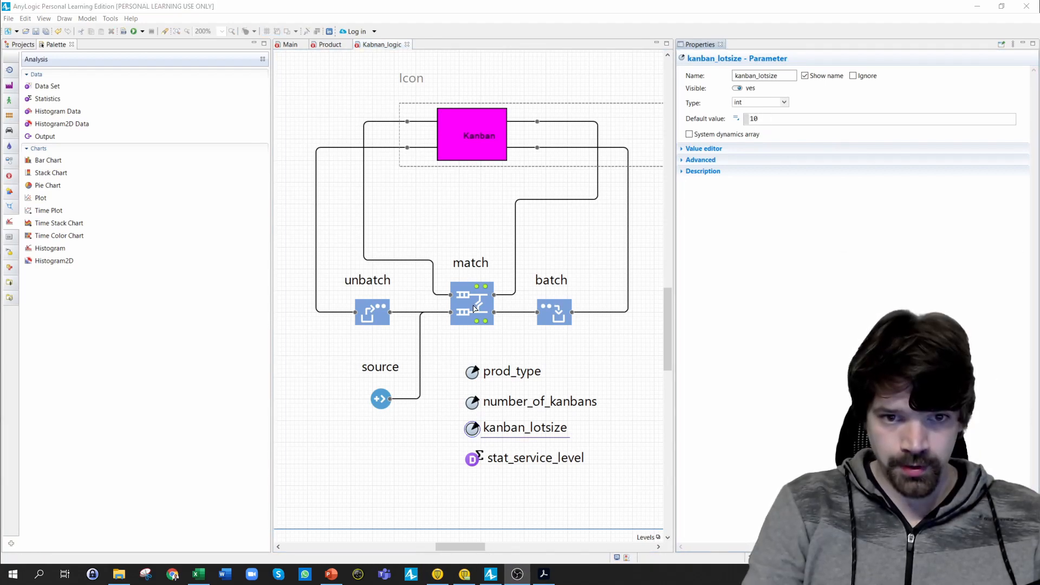
- Enable maximum capacity for both queues of the match block
click(475, 309)
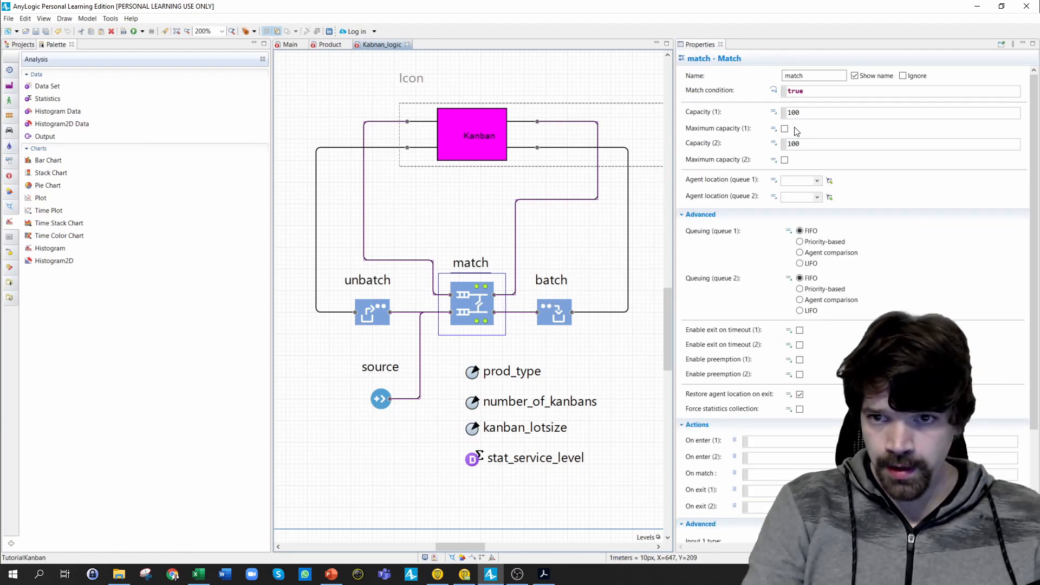
click(785, 129)
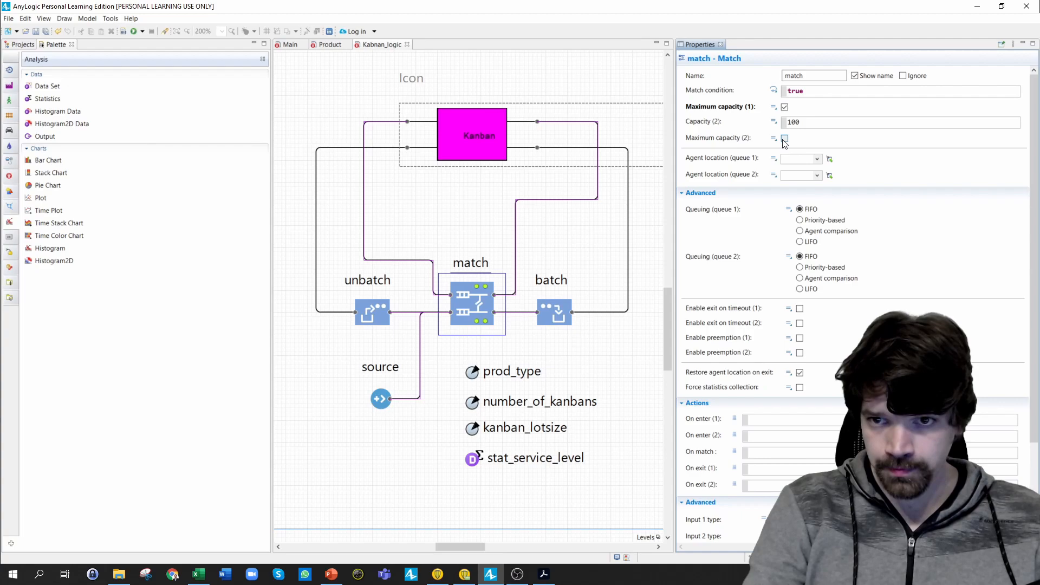
click(784, 139)
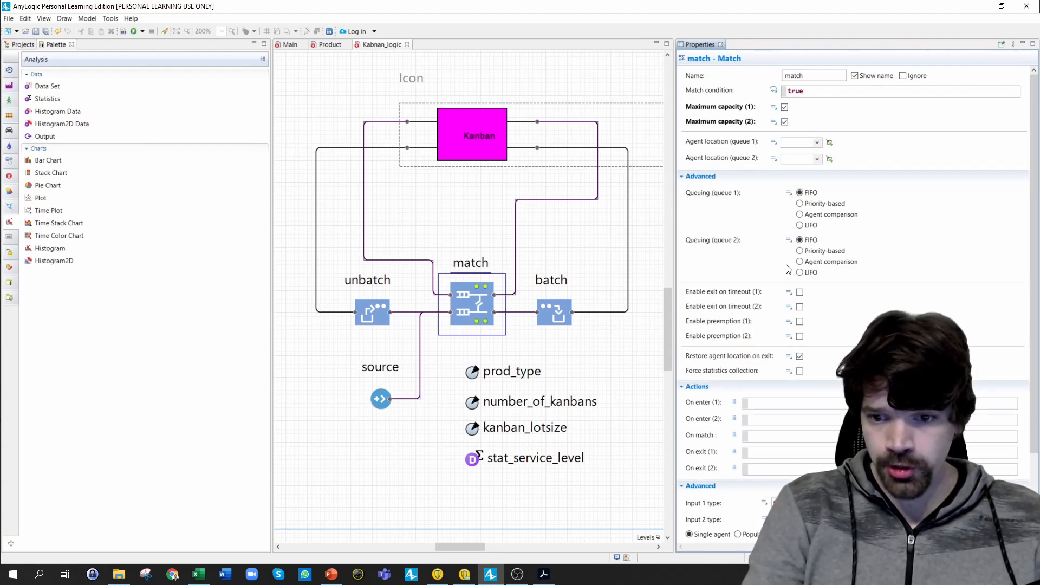
- Set both the input 1 type and input 2 type of the match block to Product
scroll(788, 271, down, 2)
scroll(788, 271, down, 2)
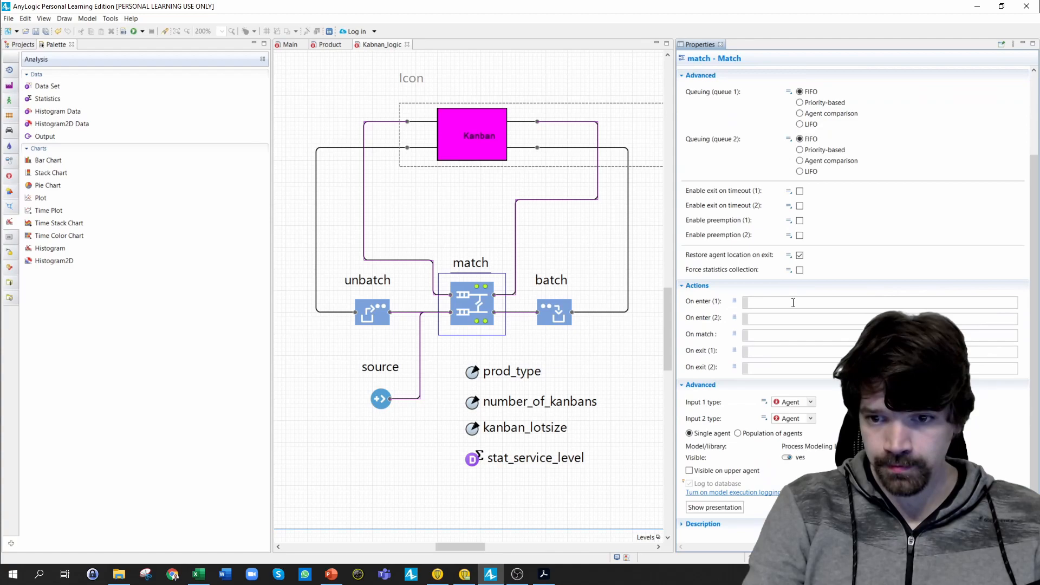
click(812, 403)
click(808, 432)
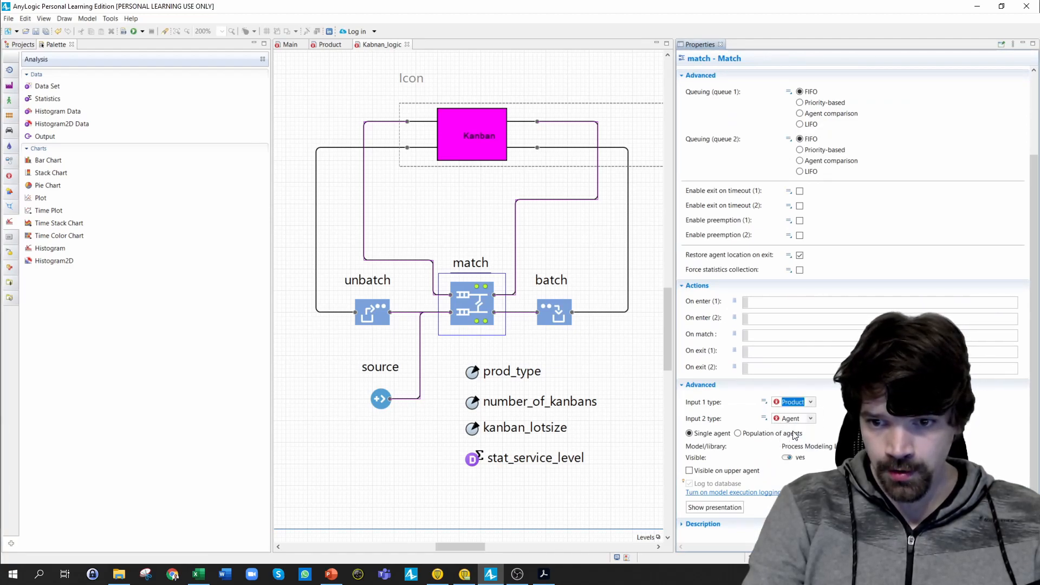
click(810, 419)
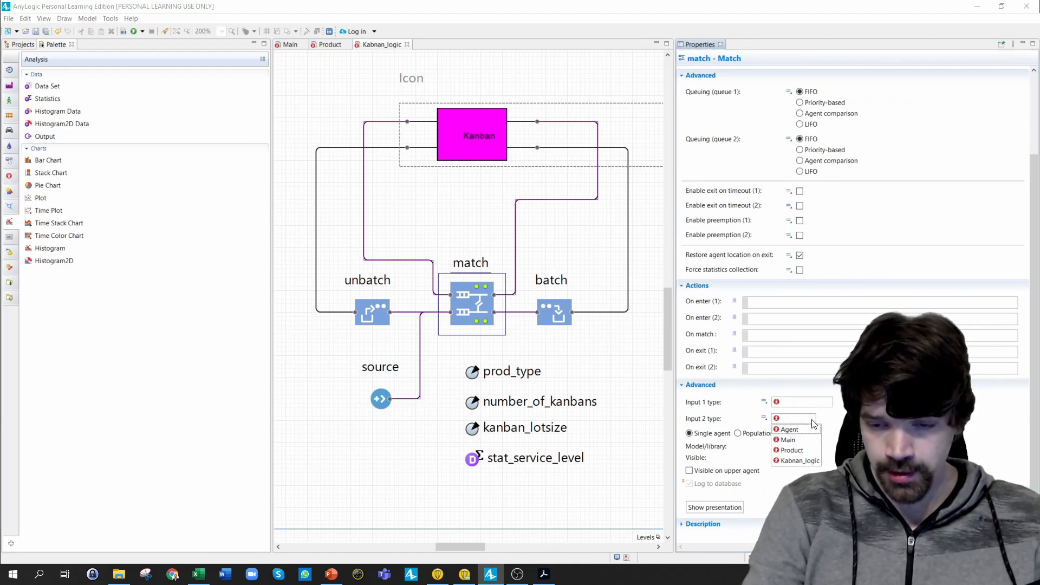
click(794, 450)
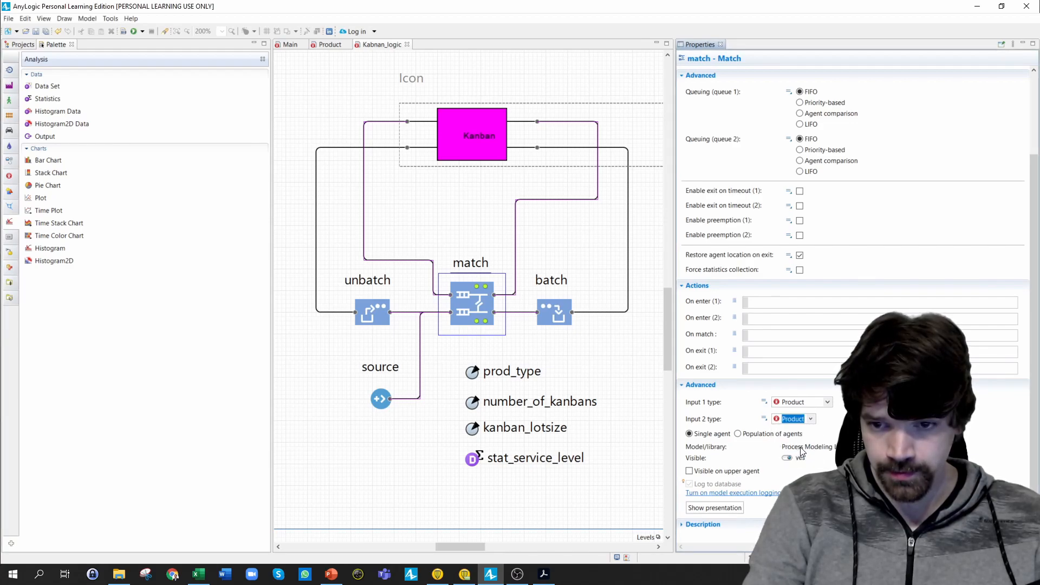
- Set the batch type and element type of the unbatch block to Product
click(368, 319)
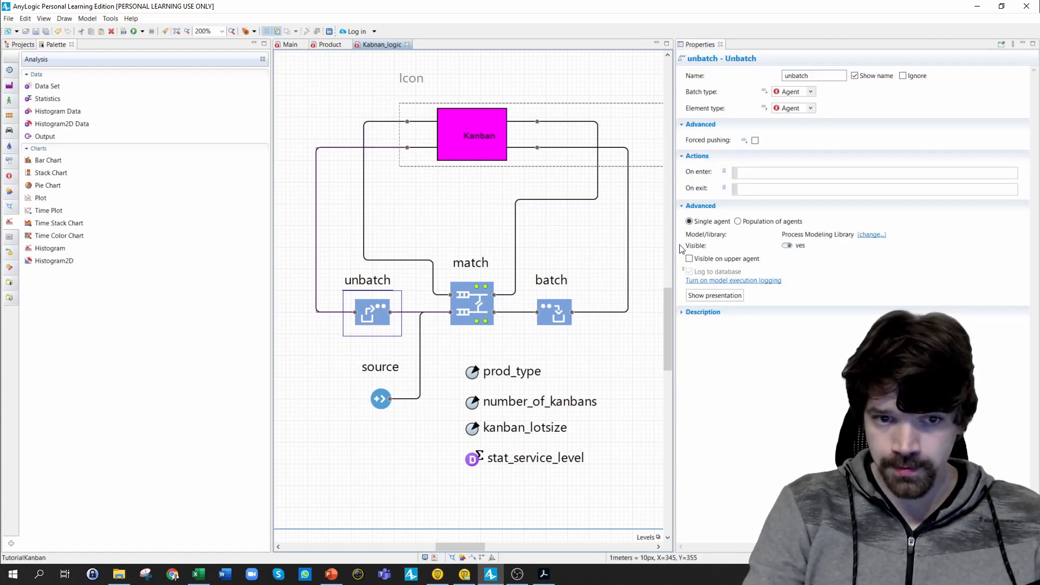
click(810, 92)
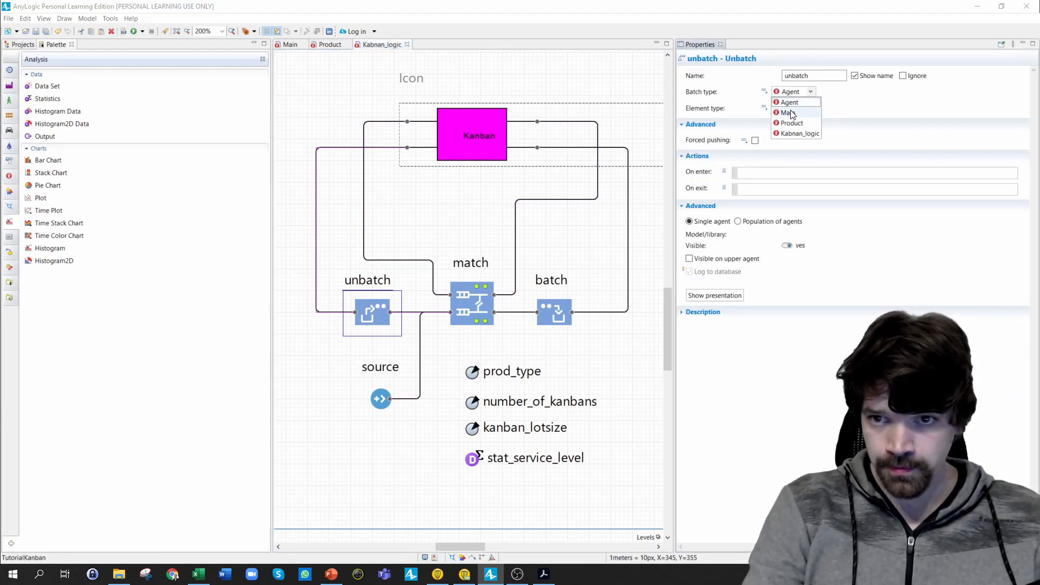
click(787, 108)
click(811, 109)
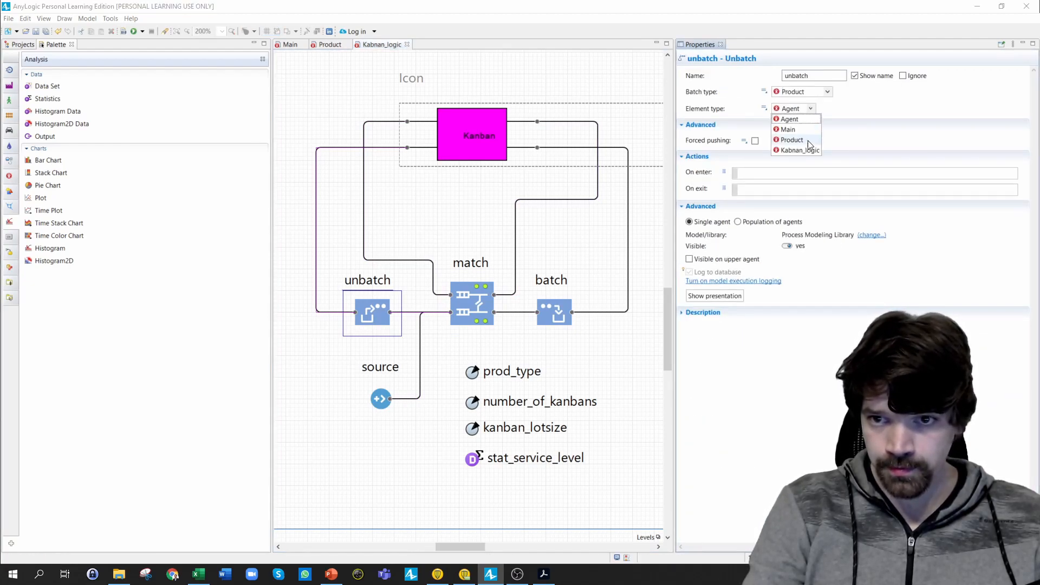
click(789, 140)
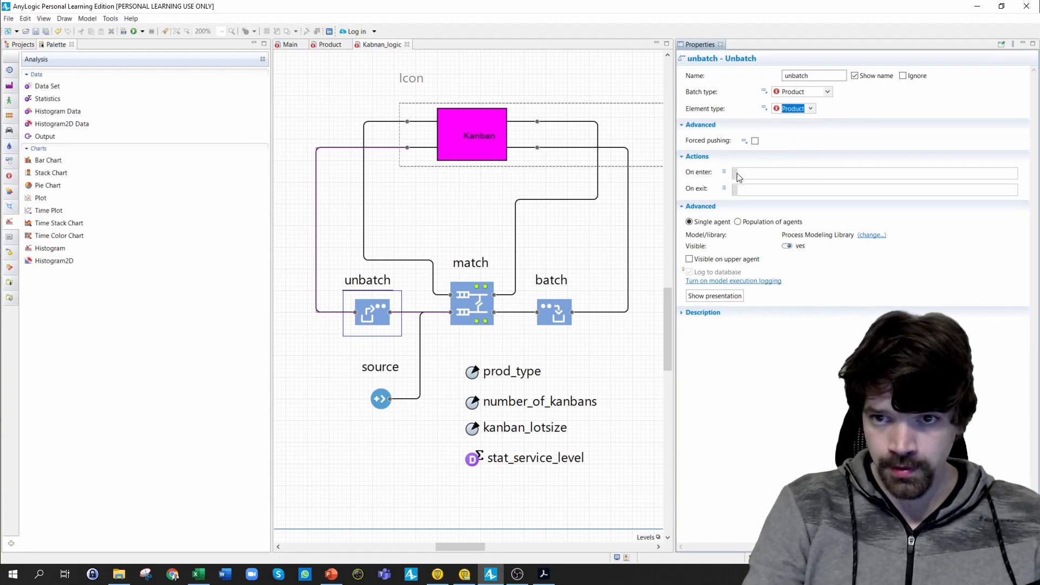
- Make the batch block create its new batches as Product agents
click(558, 312)
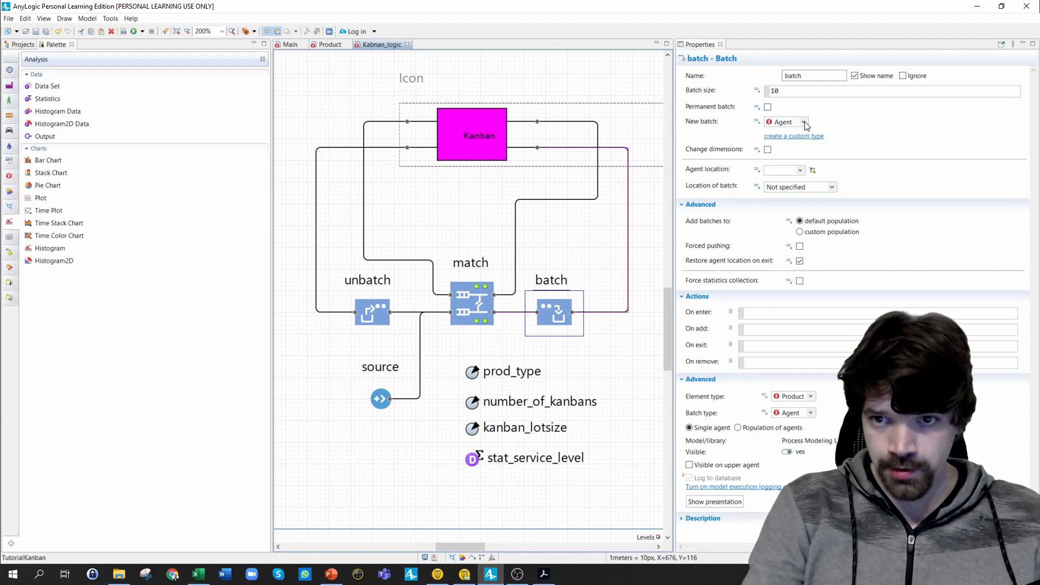
click(805, 123)
click(784, 155)
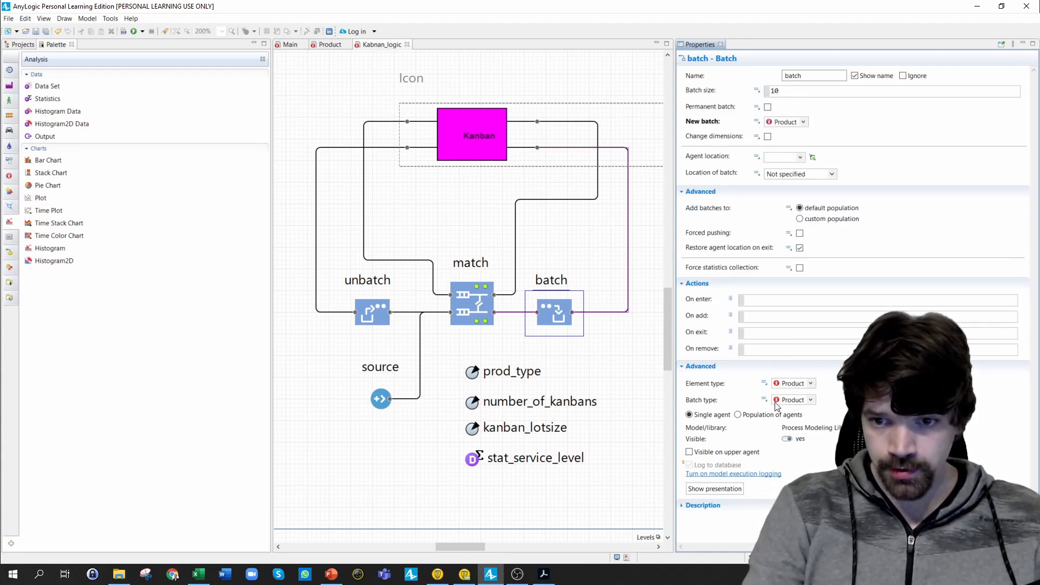
- Set the new agent and the agent type of the source block to Product
click(381, 399)
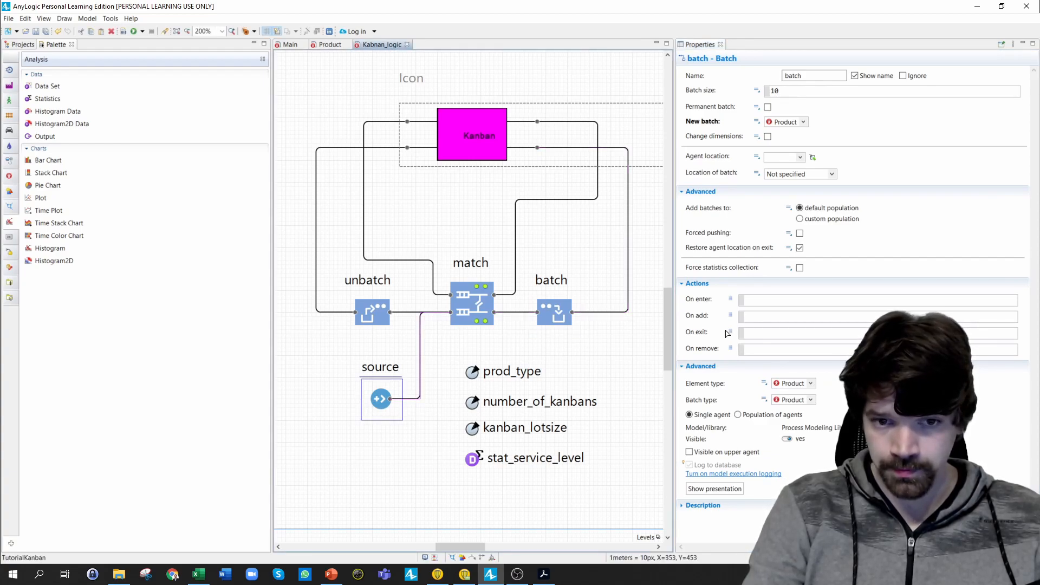
click(804, 208)
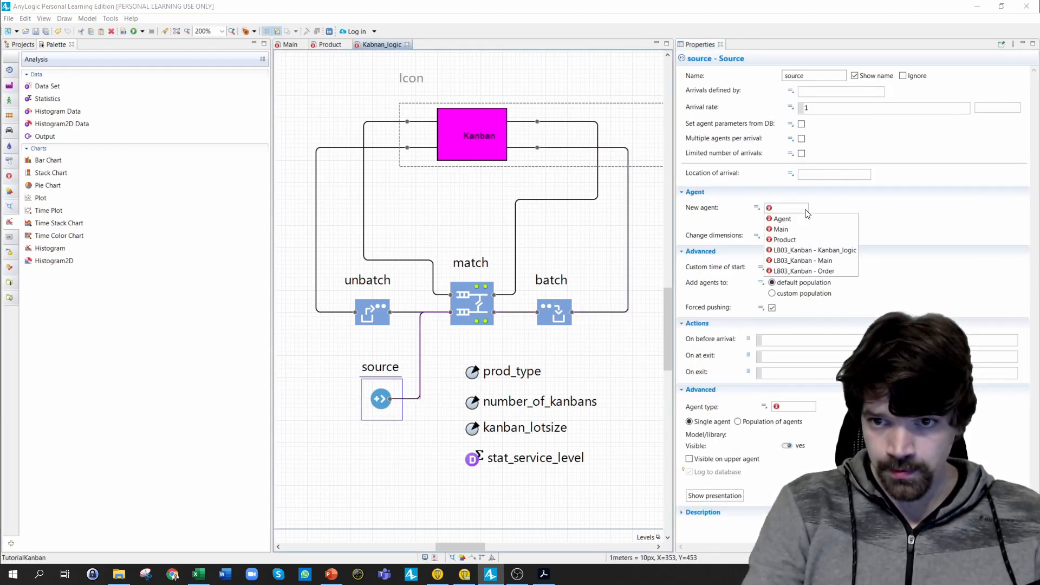
click(785, 240)
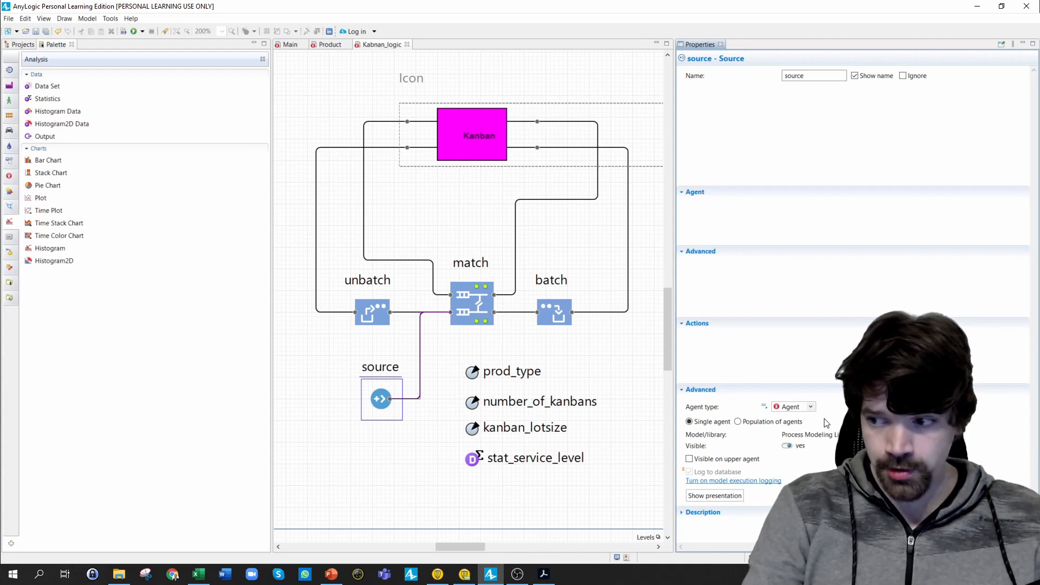
click(810, 393)
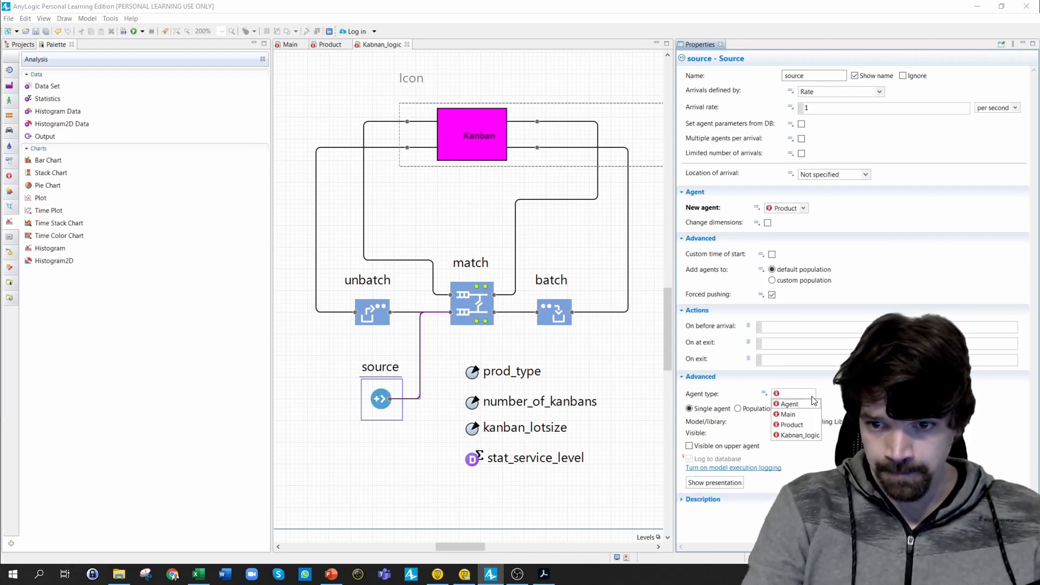
click(791, 425)
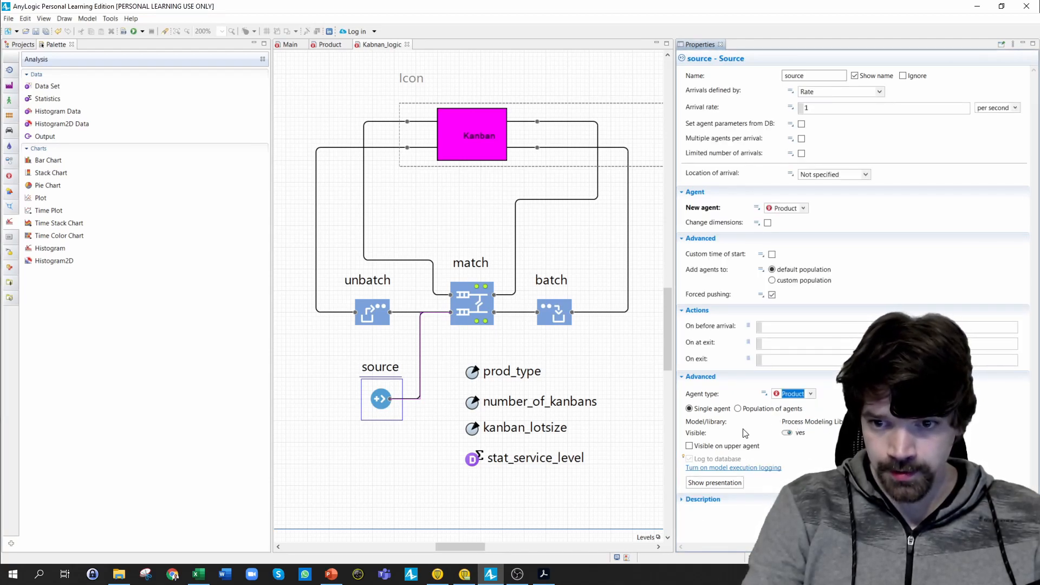
- Set the batch size of the batch block to the kanban_lotsize parameter
click(417, 469)
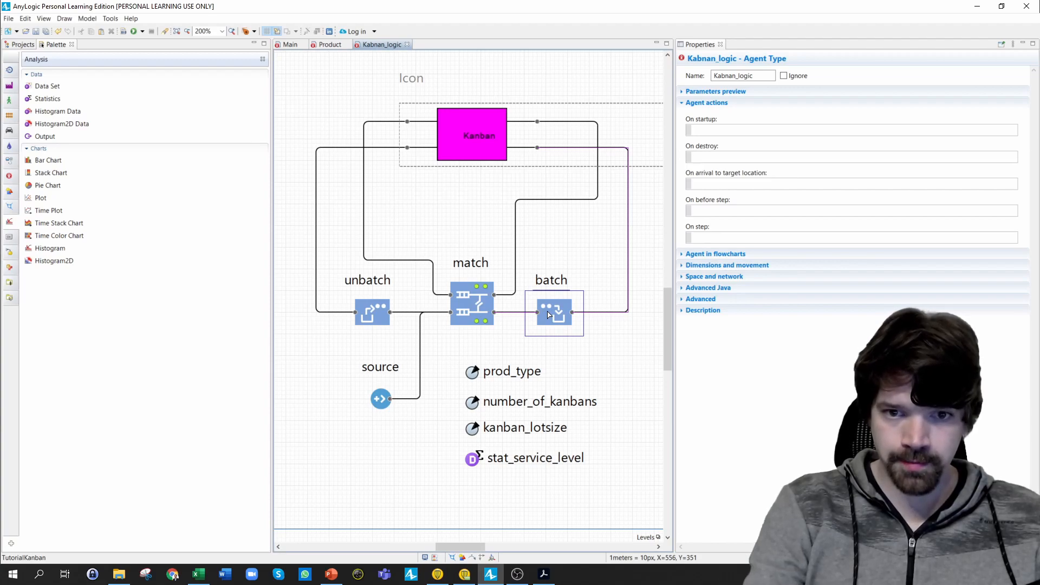
click(549, 314)
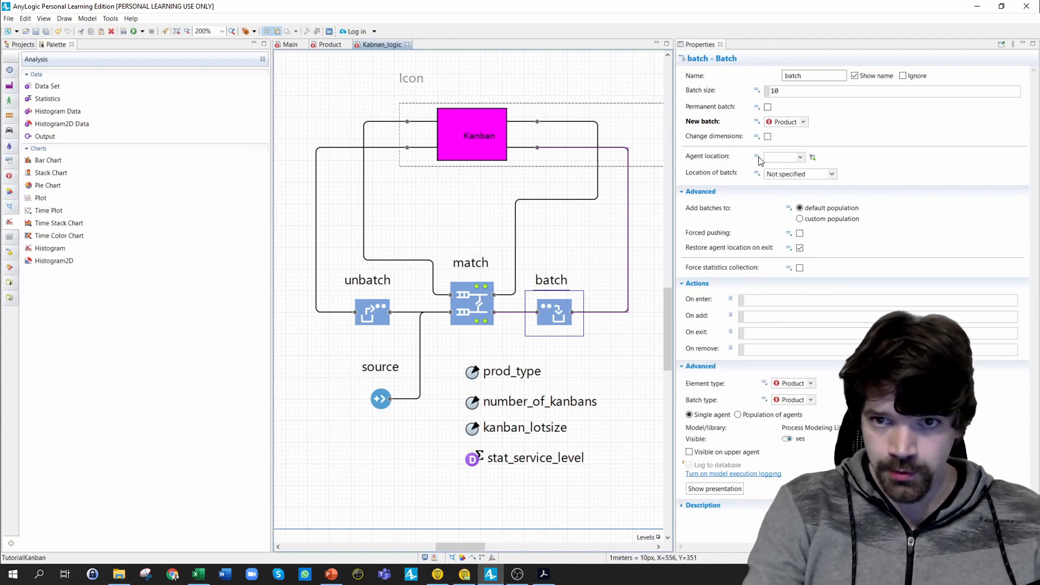
click(780, 91)
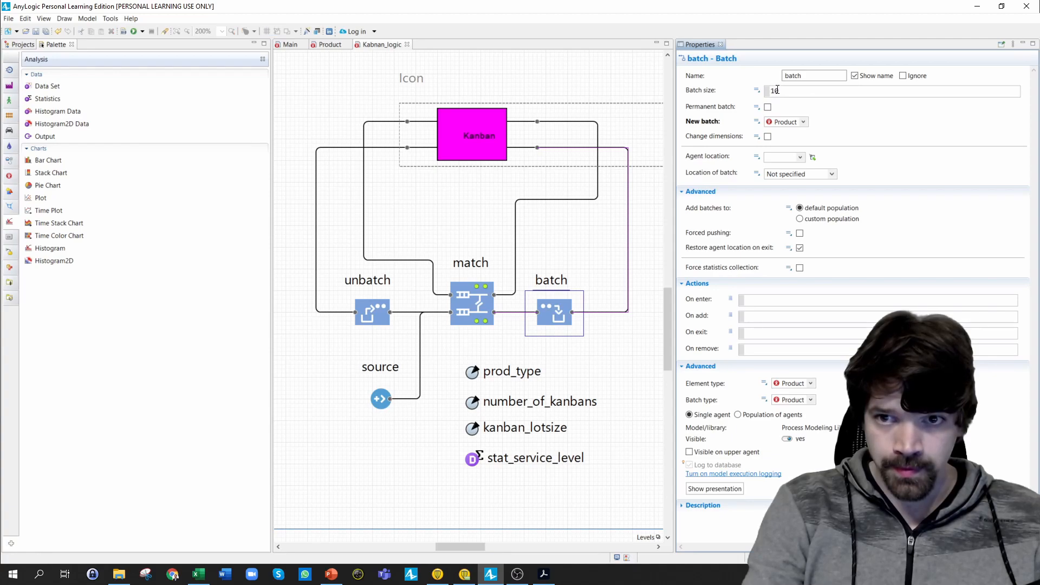
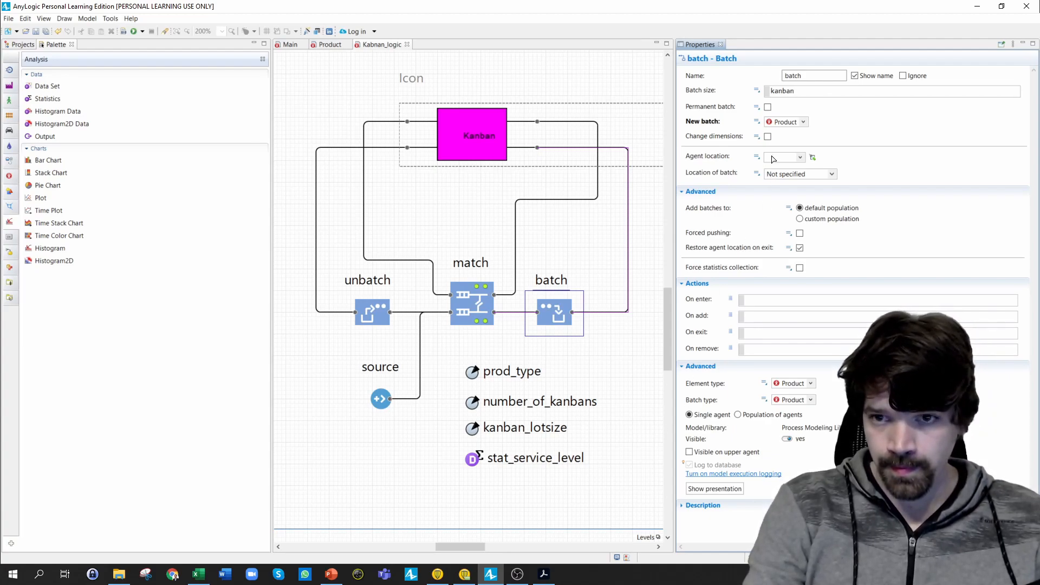
key(ctrl+space)
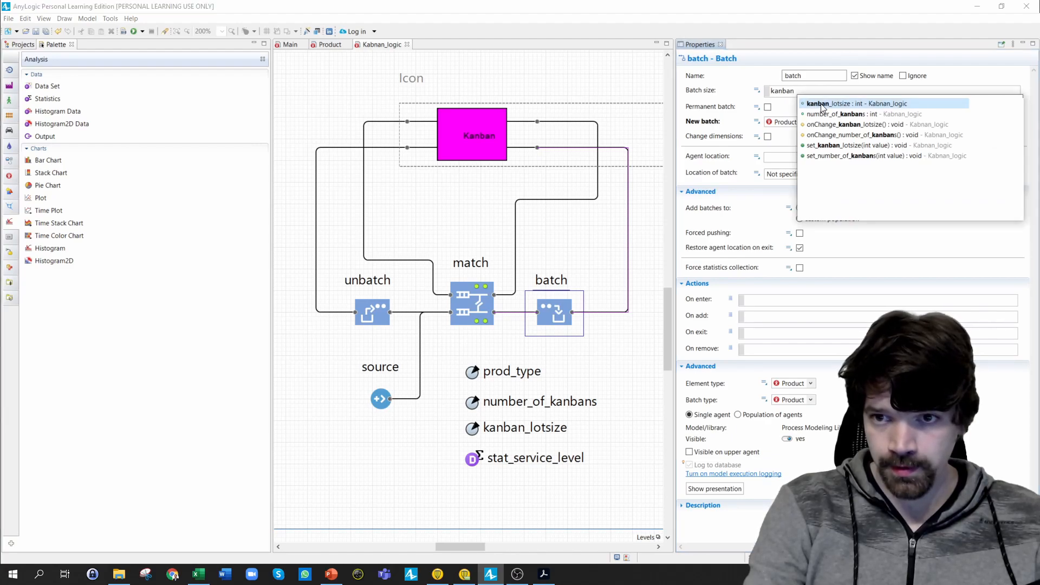
double_click(820, 104)
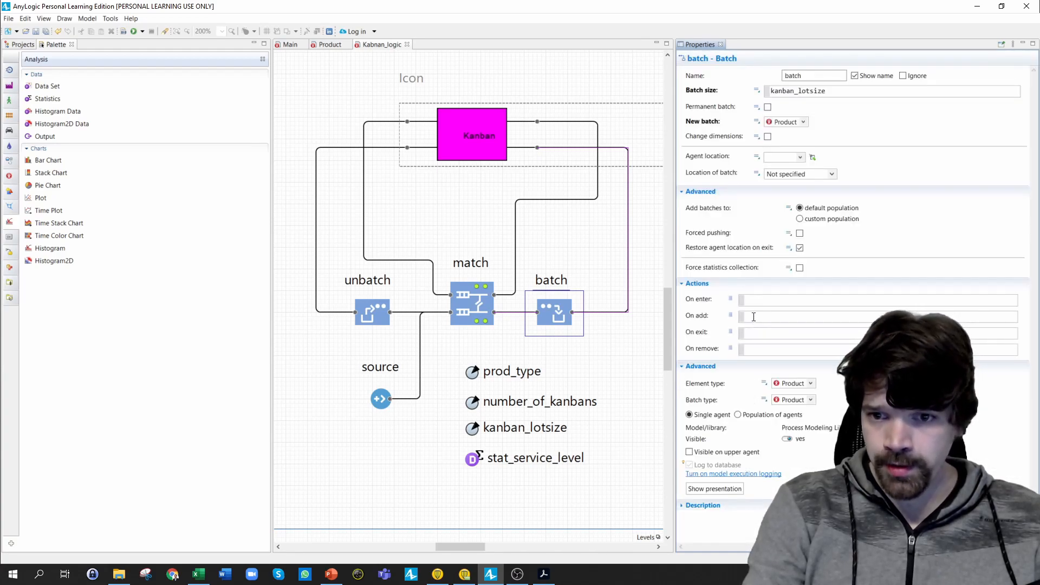
- Set the batch block's on-exit action to batch.prod_type = prod_type;
click(753, 317)
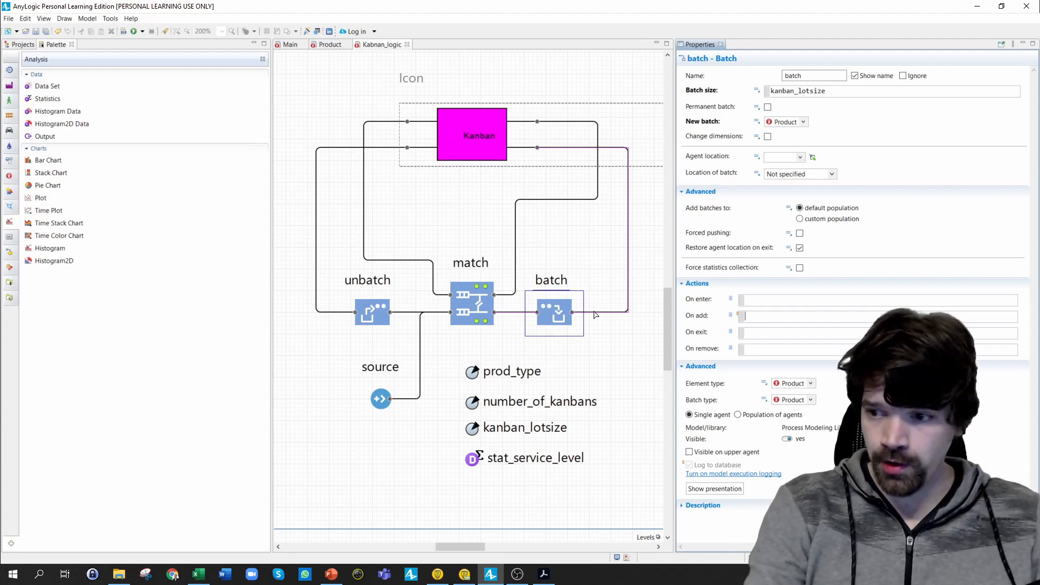
text(atch)
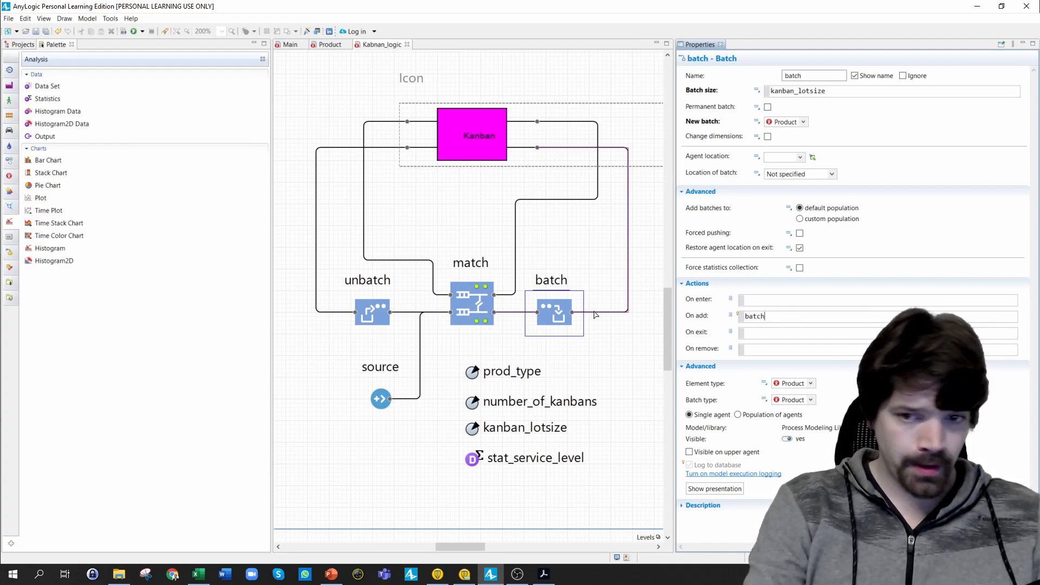
click(768, 335)
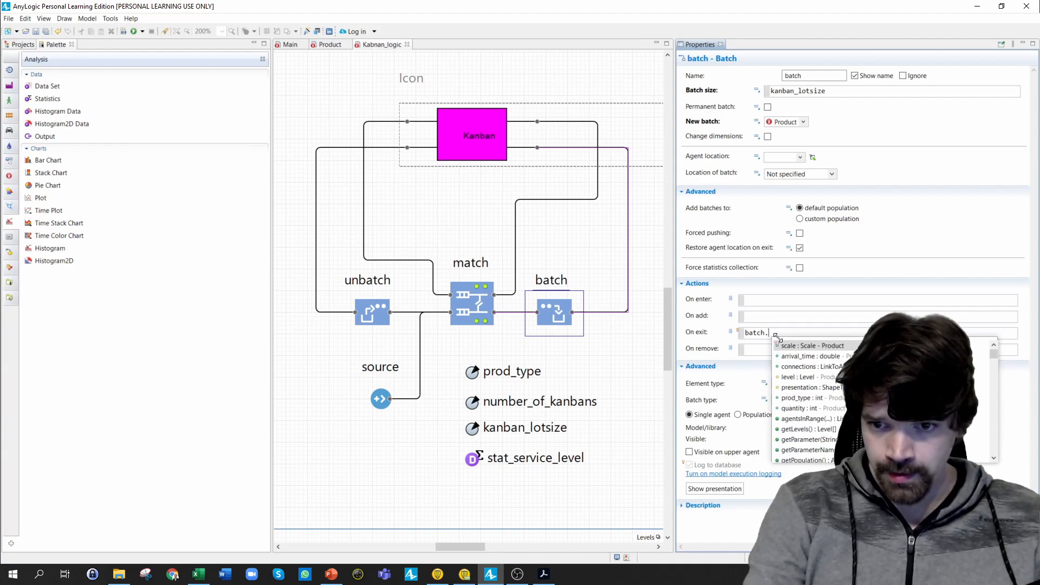
double_click(794, 399)
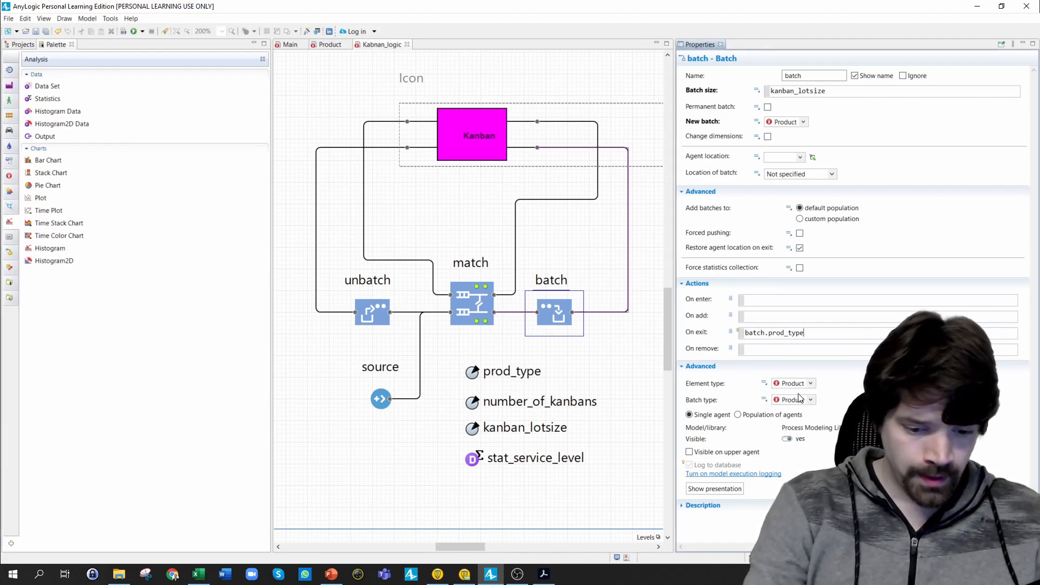
text(= prod)
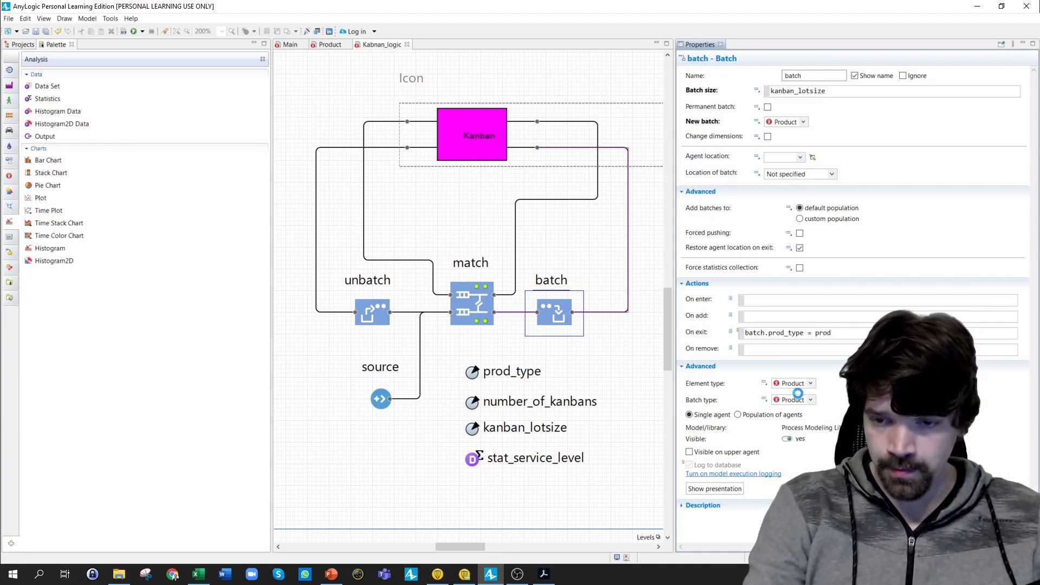
key(ctrl+space)
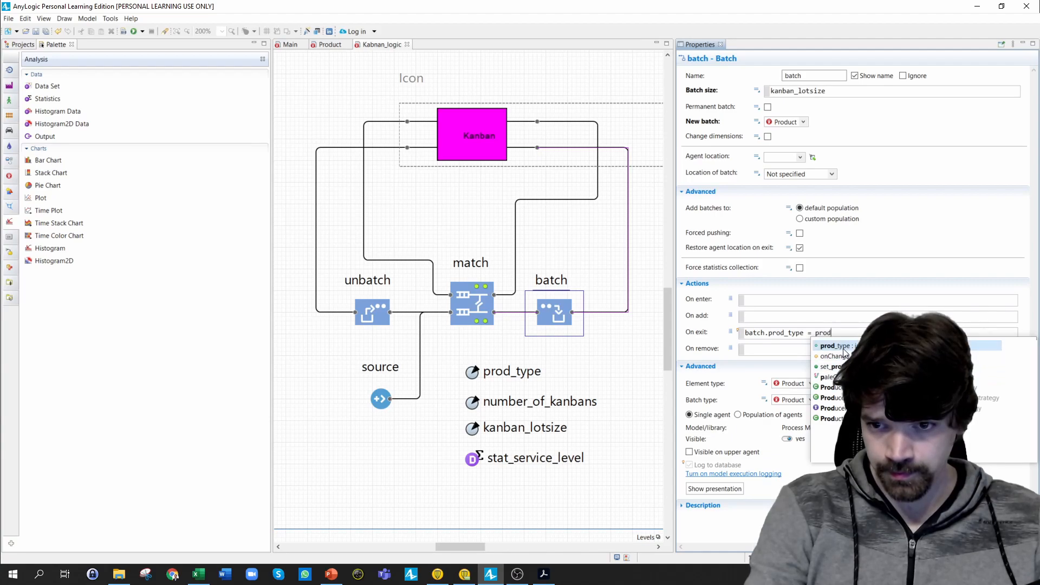
double_click(843, 349)
text(;)
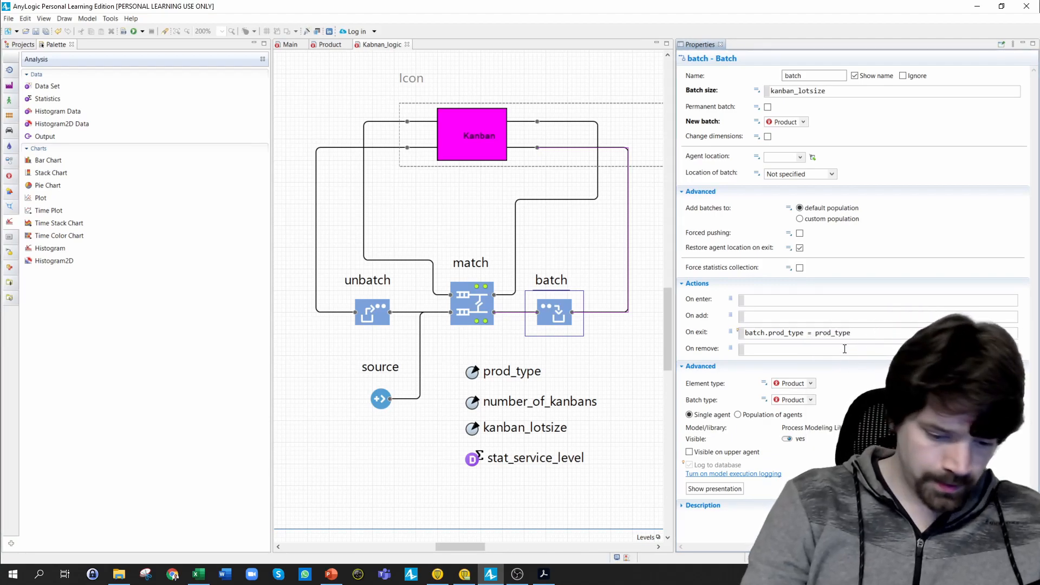
- Add a second line to the batch block's on-exit action: batch.quantity = kanban_lotsize;
key(Return)
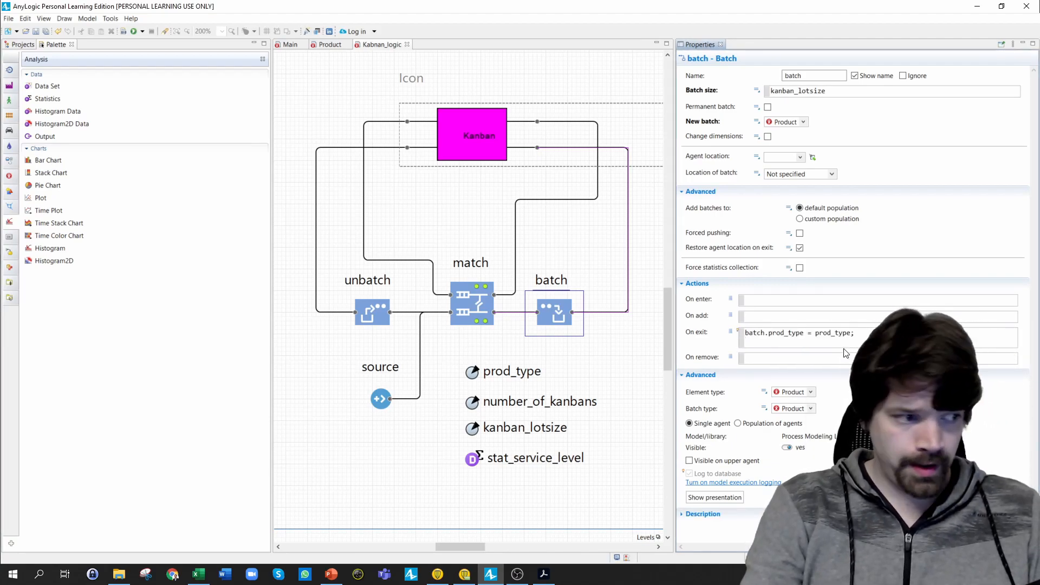
text(ba)
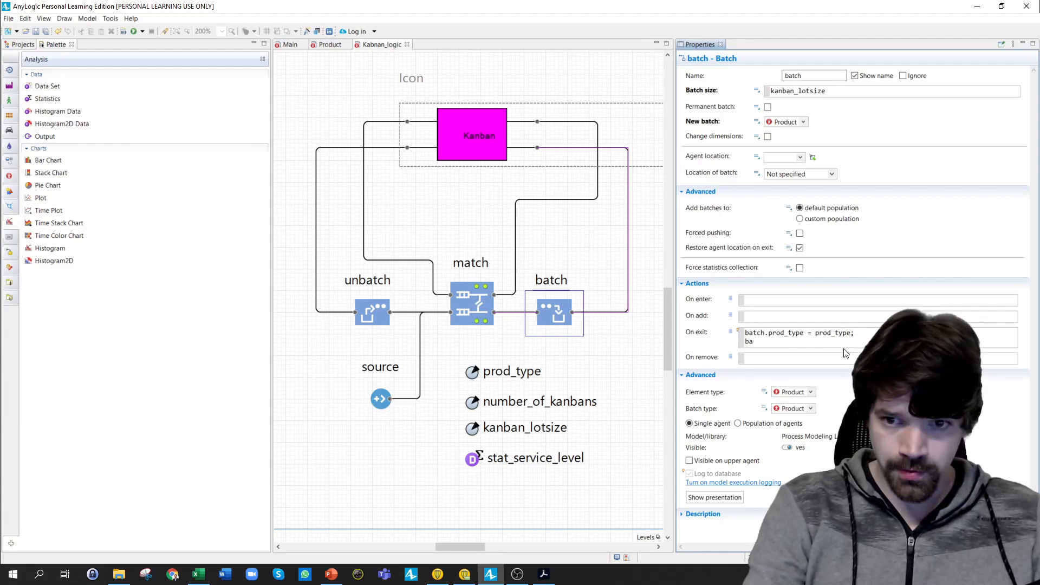
text(tch.)
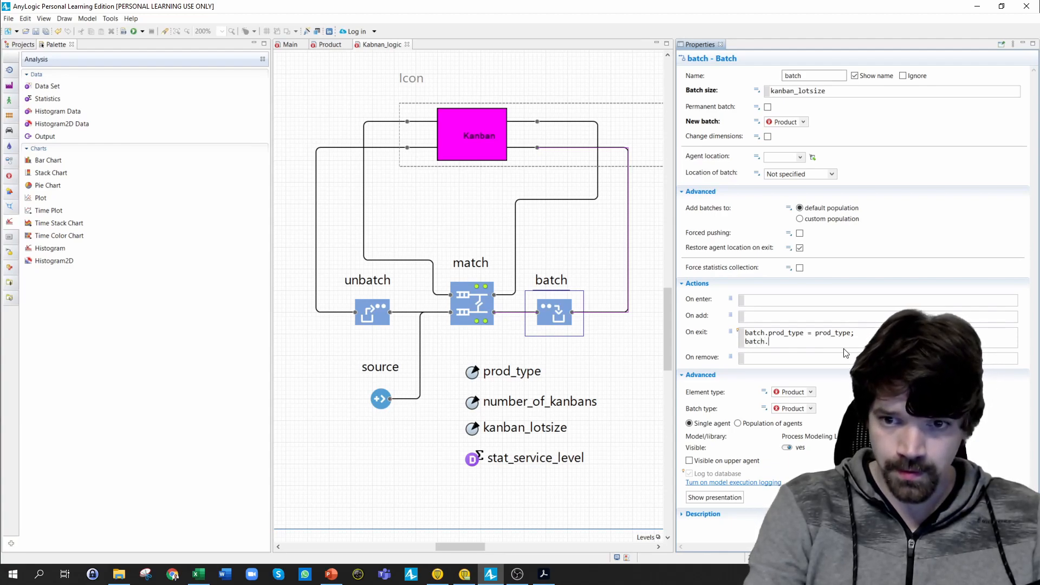
text(q)
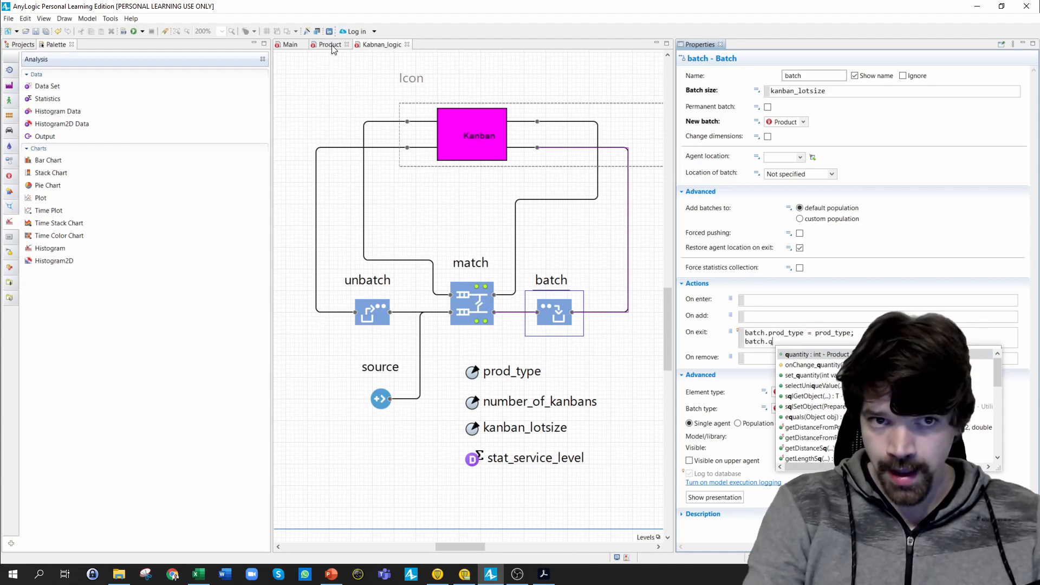
double_click(799, 356)
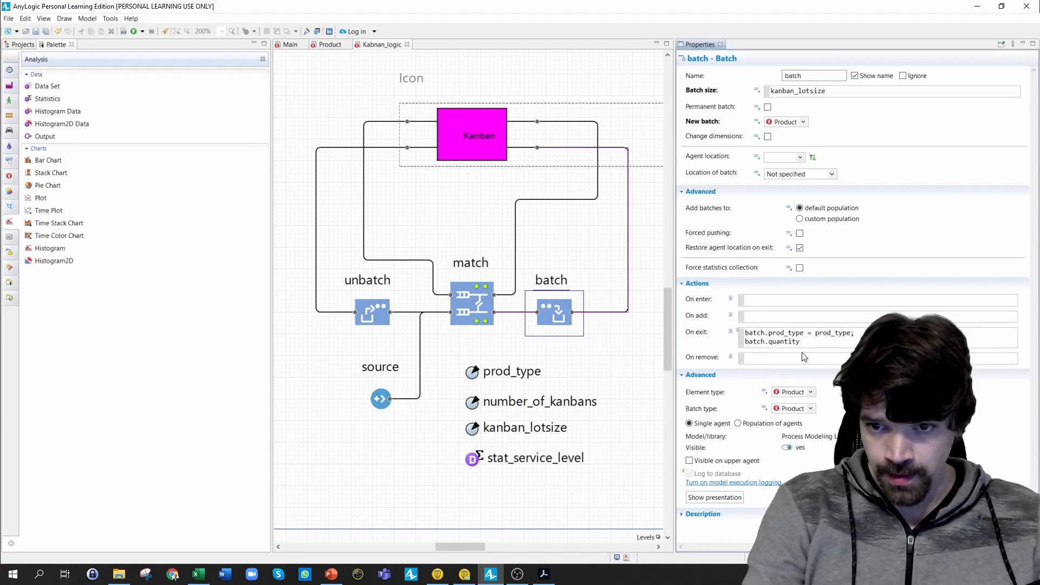
text(= )
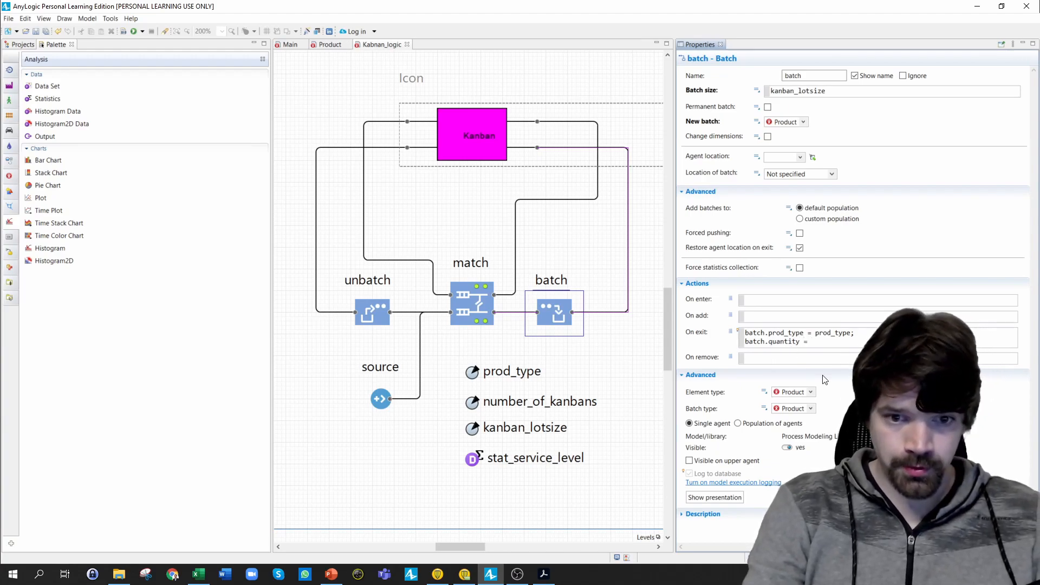
text(ka)
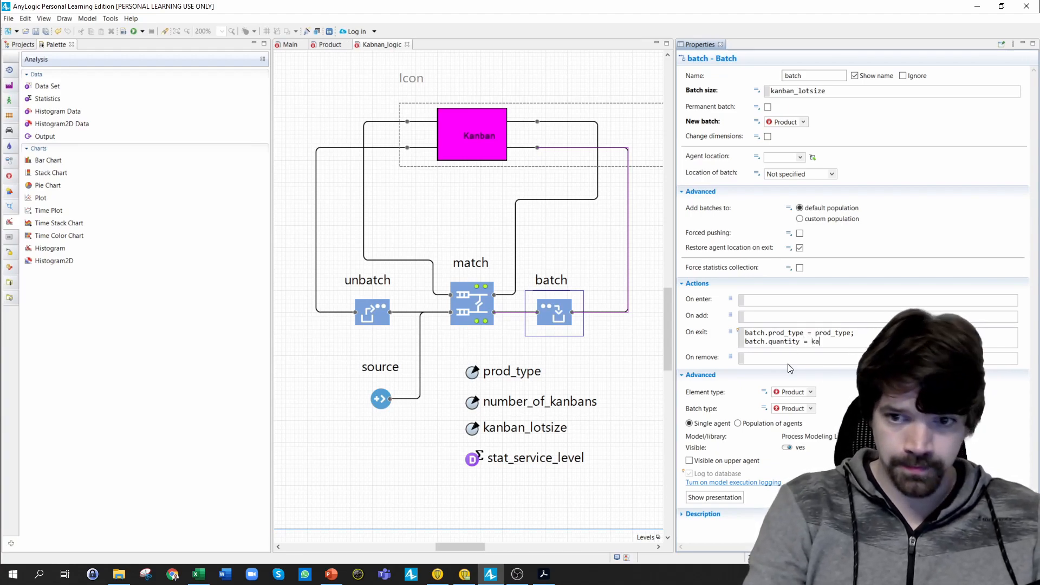
text(nban)
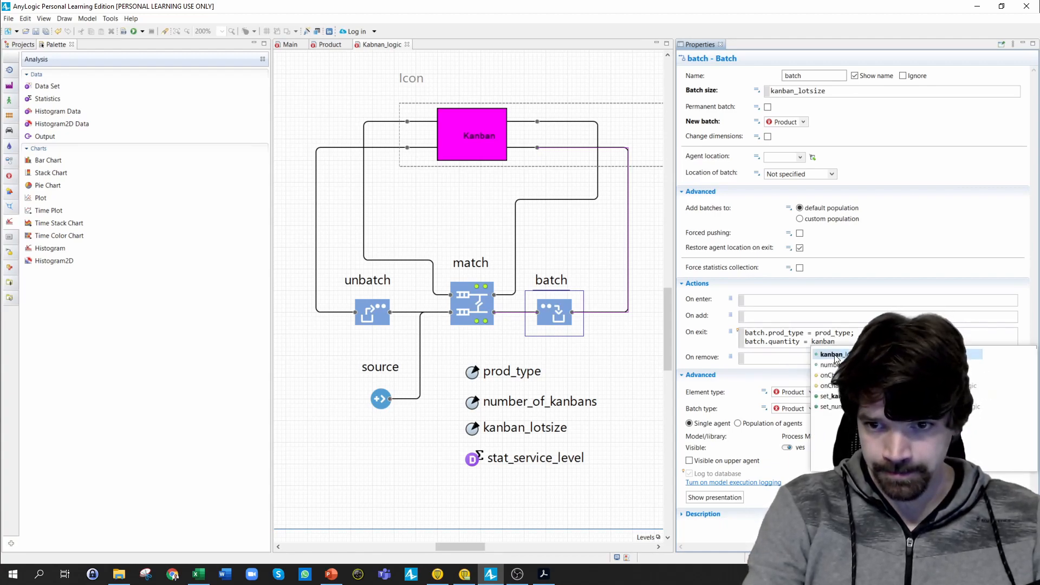
key(Escape)
text(_lotsize;)
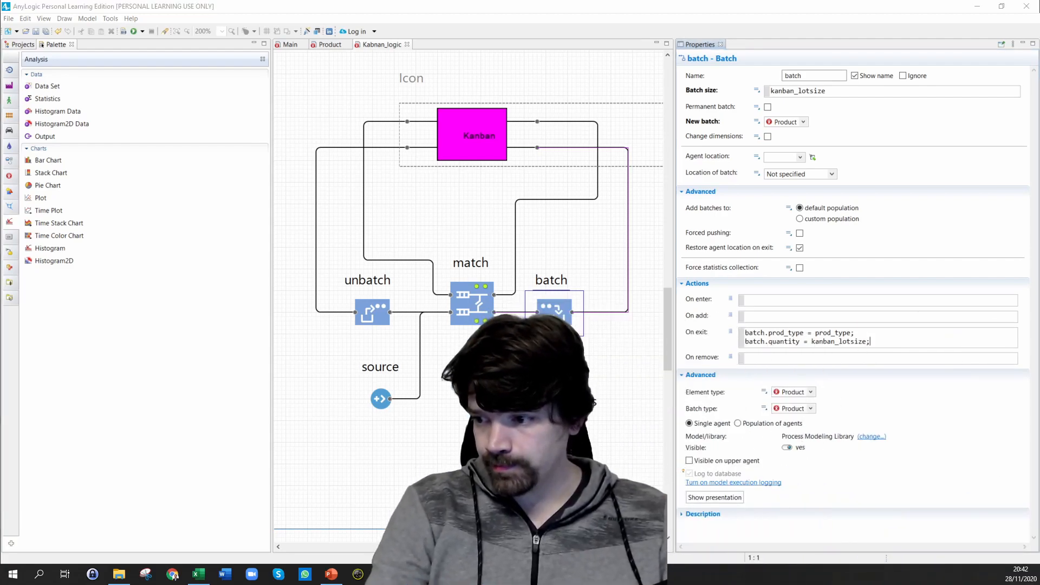
click(922, 324)
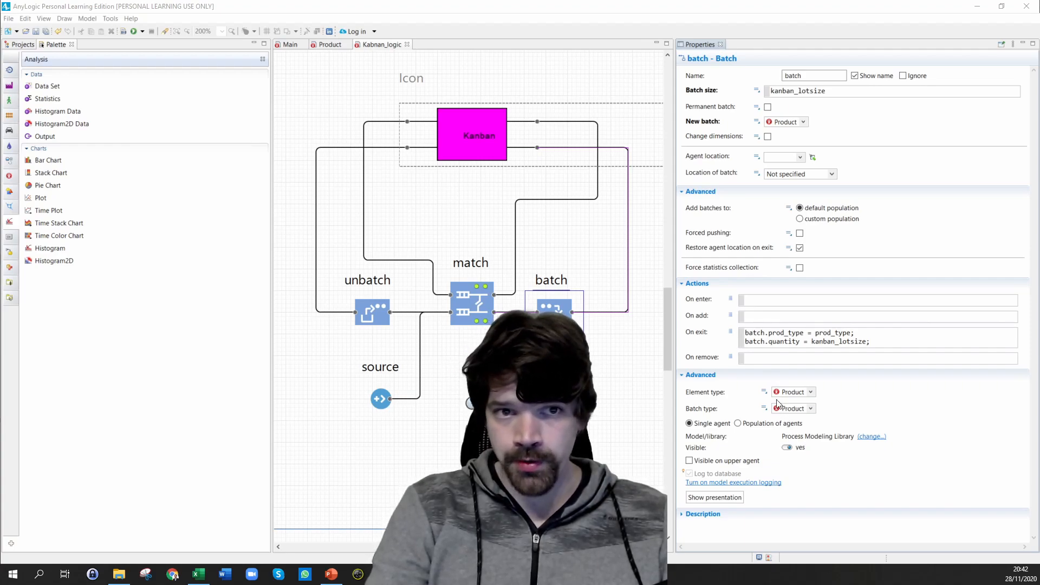
- Review the parameters of the Product agent type and return to the batch block in Kabnan_logic
click(328, 45)
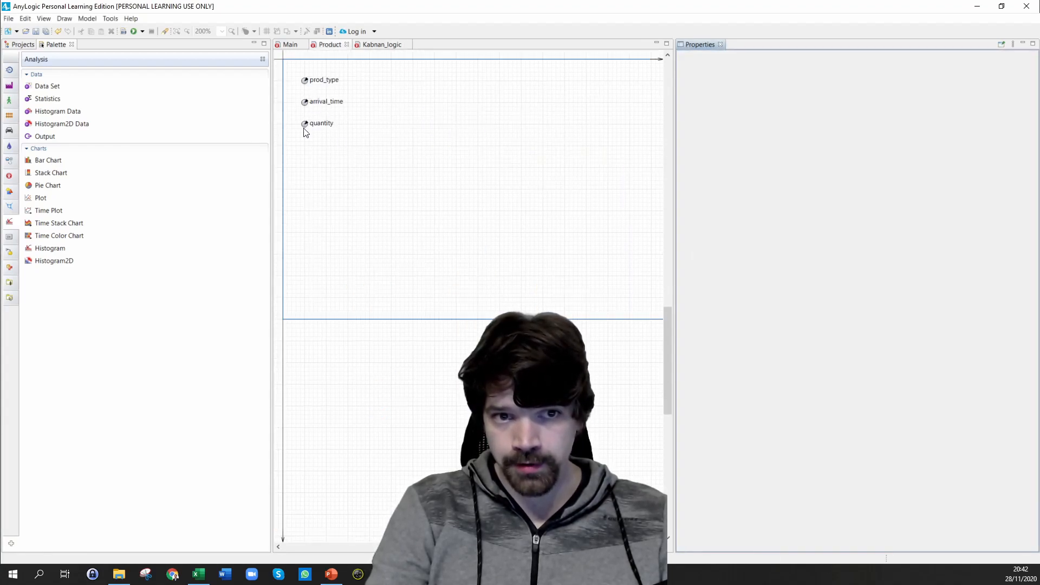
click(385, 46)
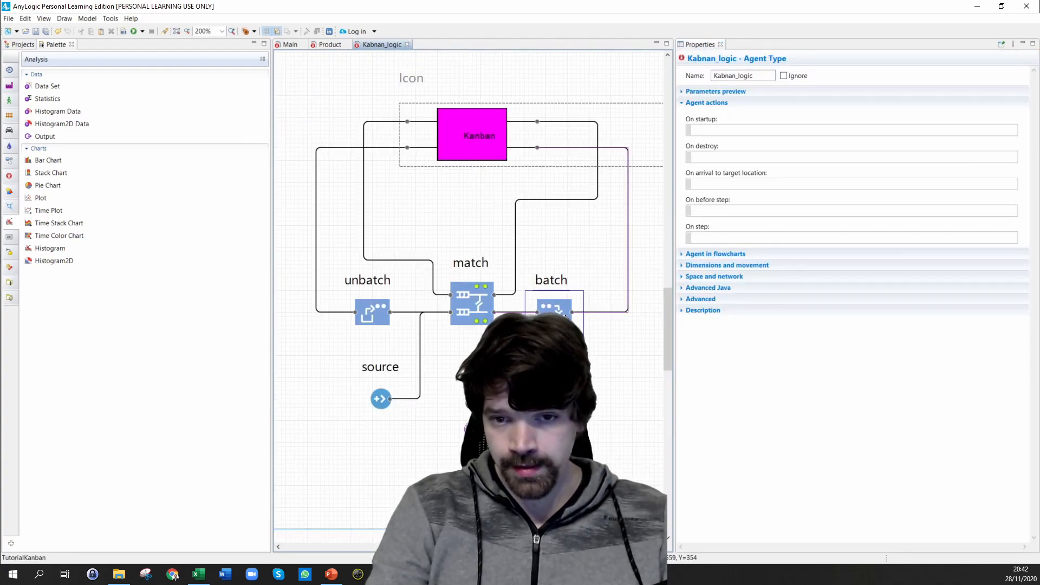
click(577, 312)
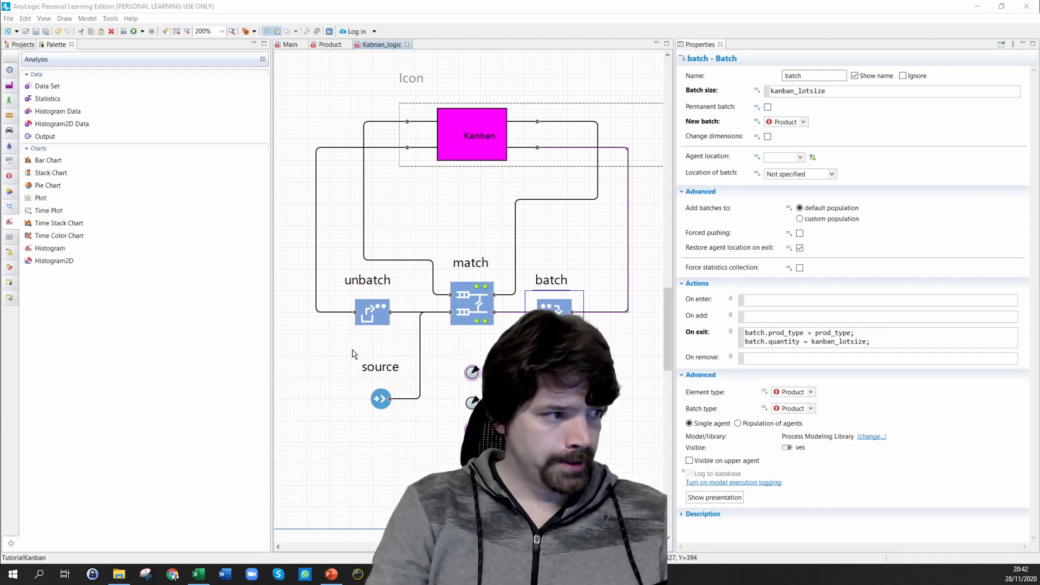
- Define the source block's arrivals by calls of the inject() function
click(377, 398)
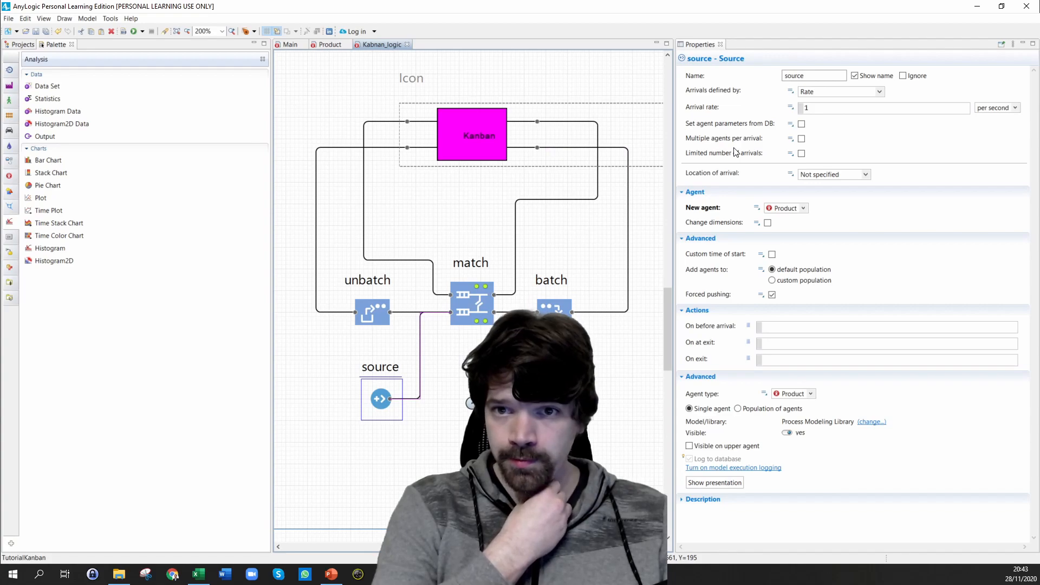
click(883, 96)
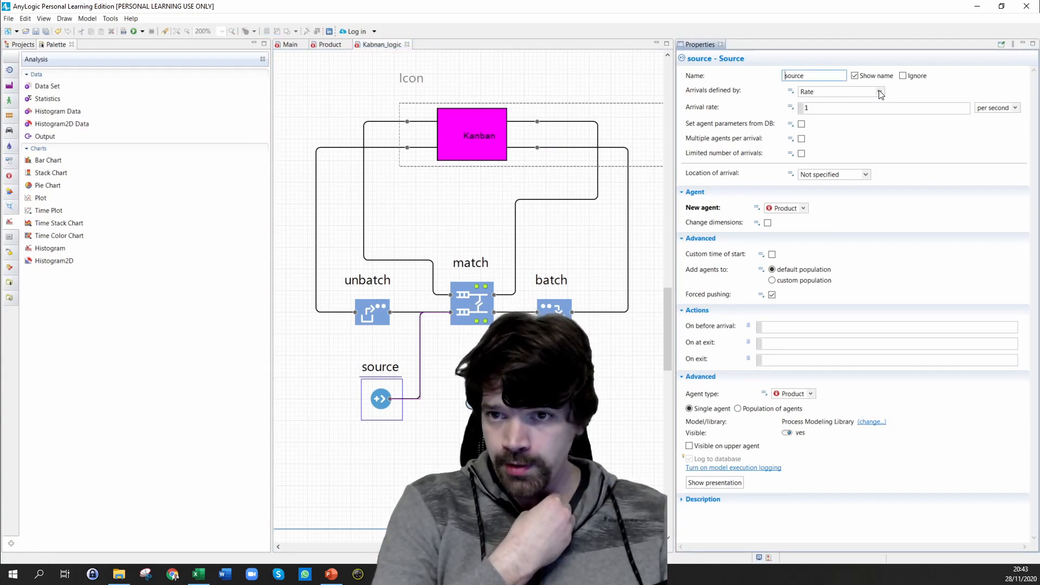
click(880, 92)
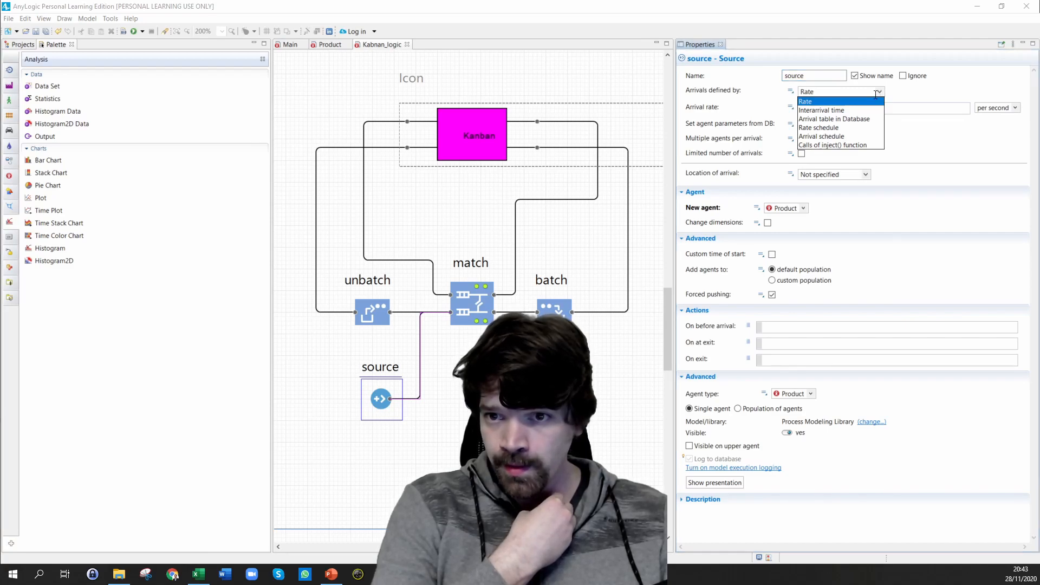
click(833, 145)
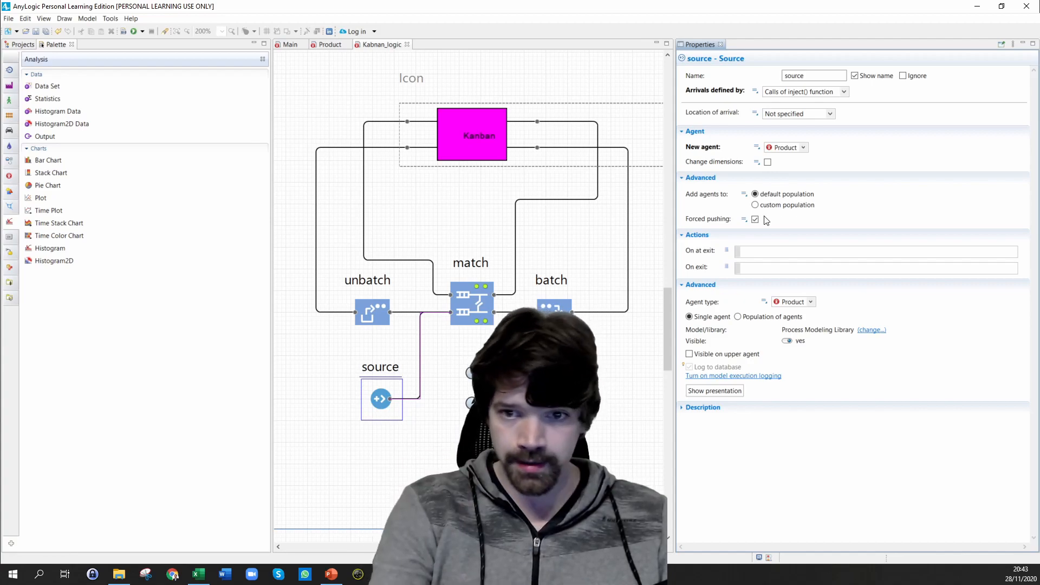
- Set the source block's on-exit action to agent.prod_type = prod_type;
click(752, 268)
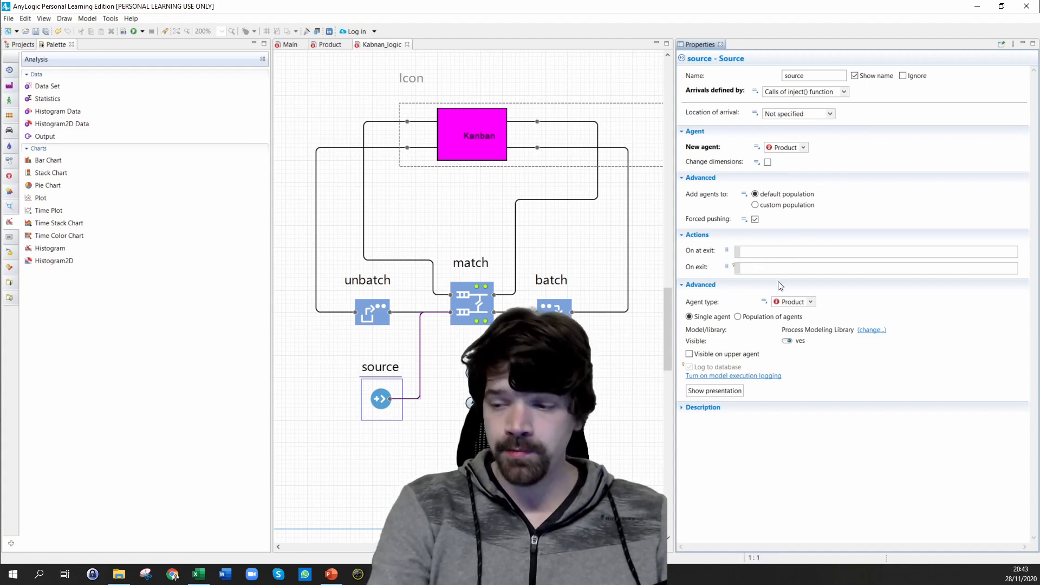
text(agent.p)
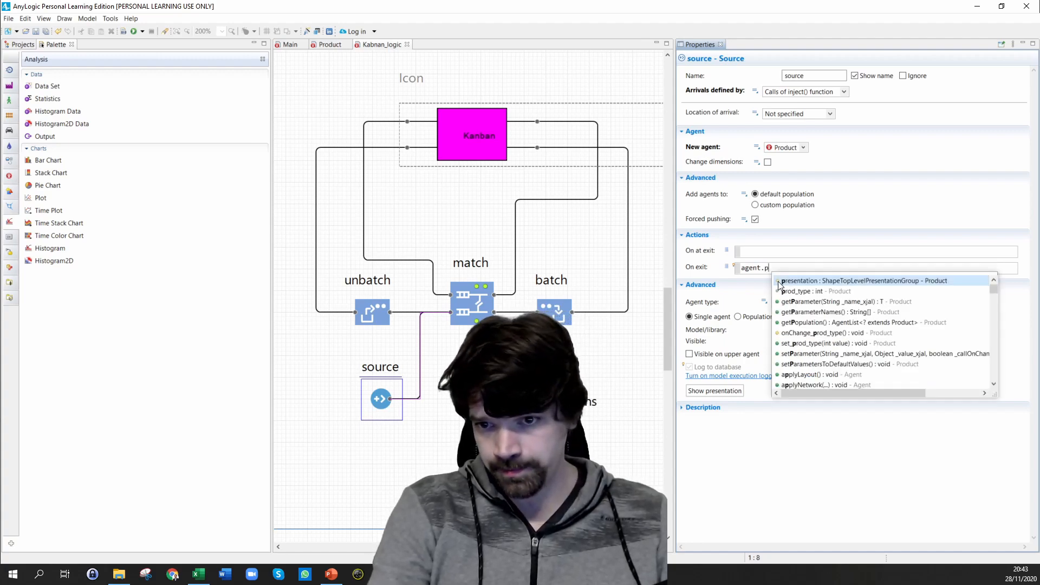
double_click(786, 291)
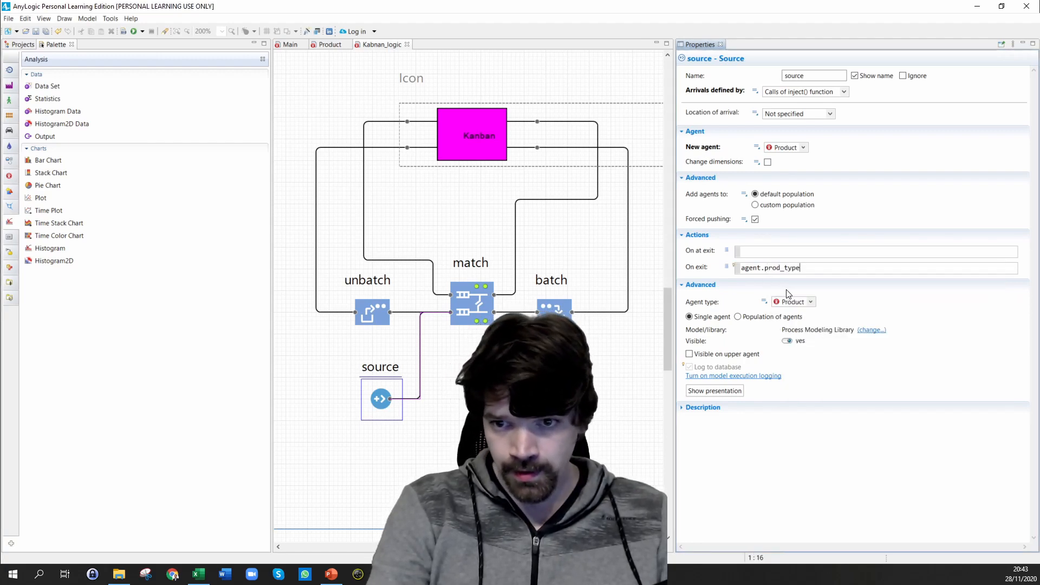
text(=)
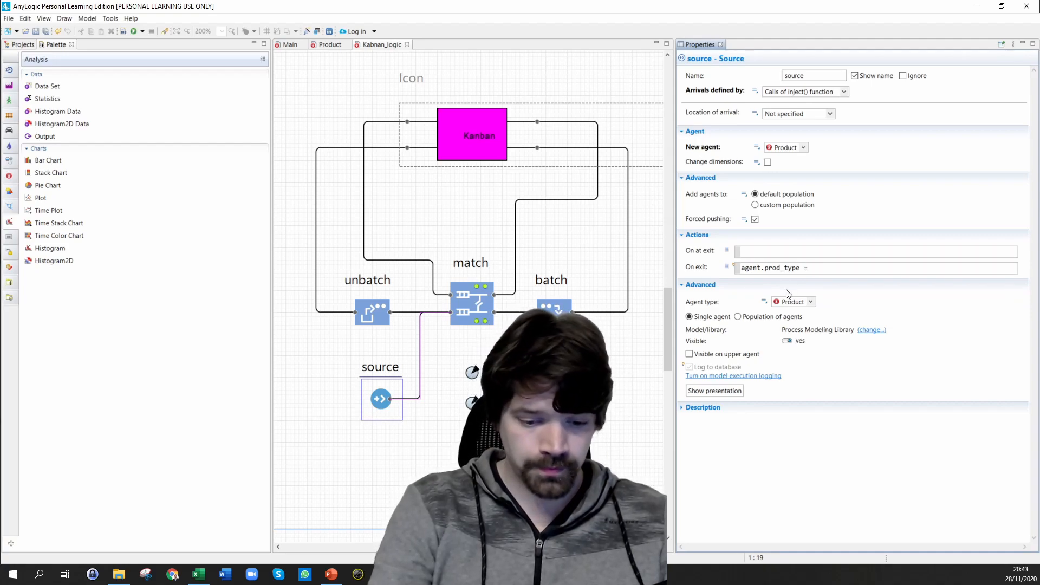
text( prod)
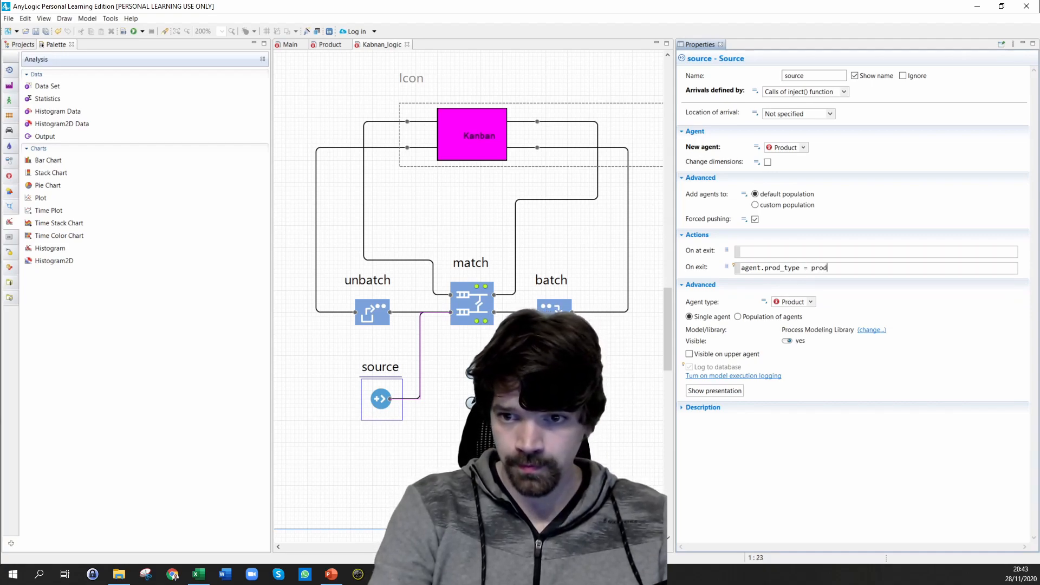
key(ctrl+space)
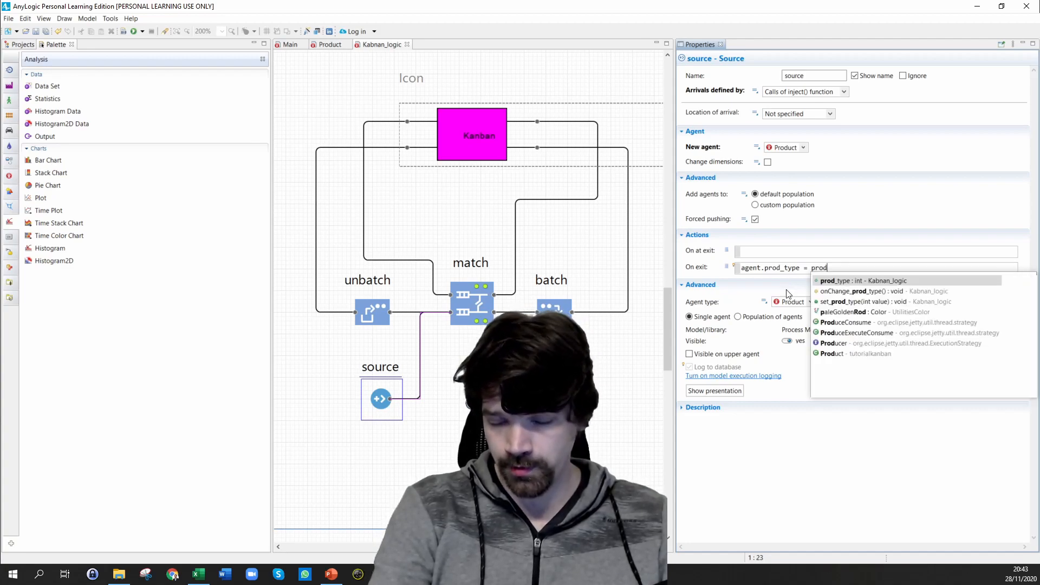
double_click(832, 282)
text(;)
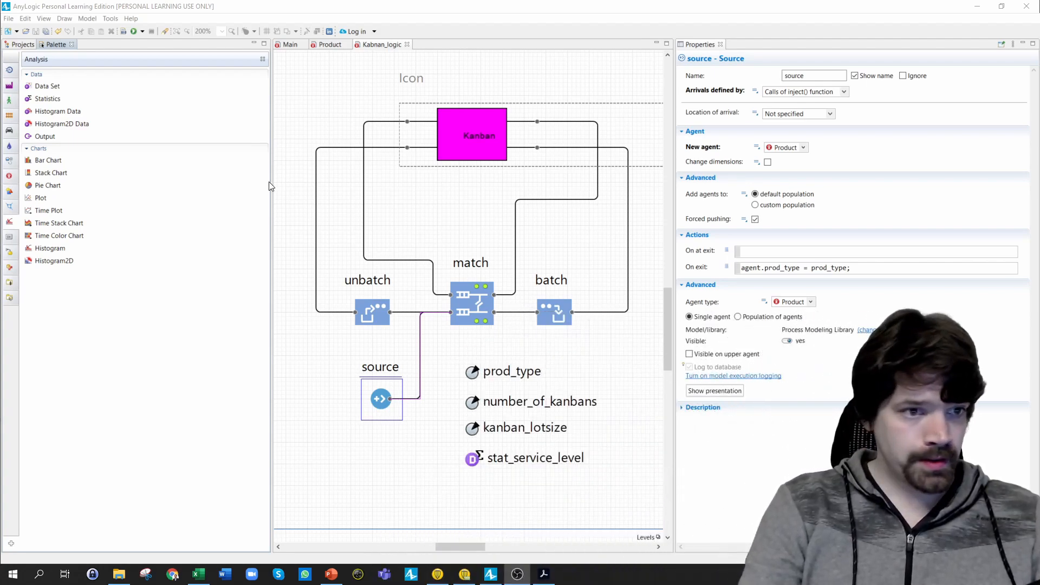
- Add an event below stat_service_level in Kabnan_logic and name it Startup
click(10, 177)
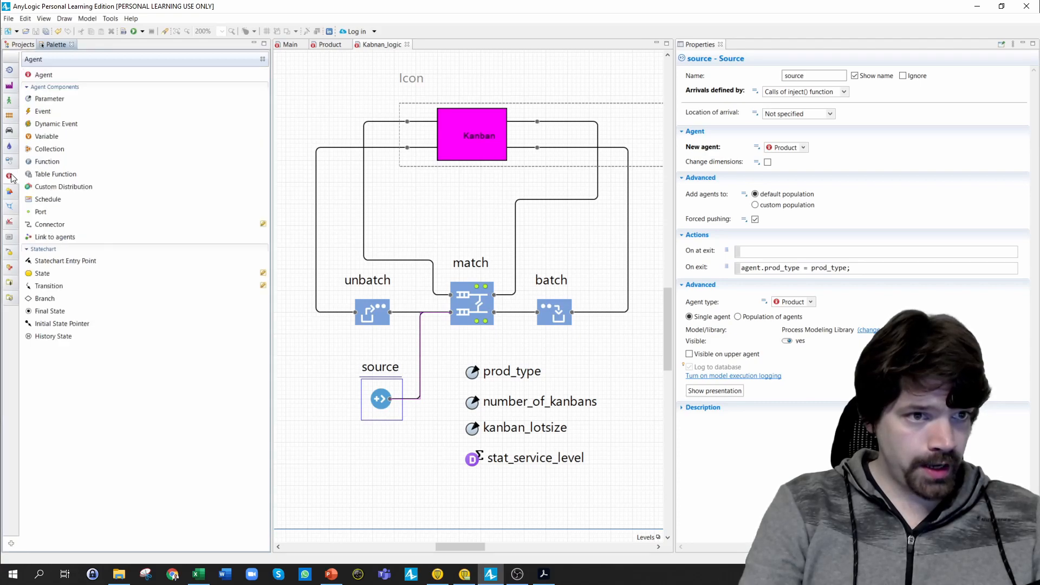
drag(52, 124, 471, 498)
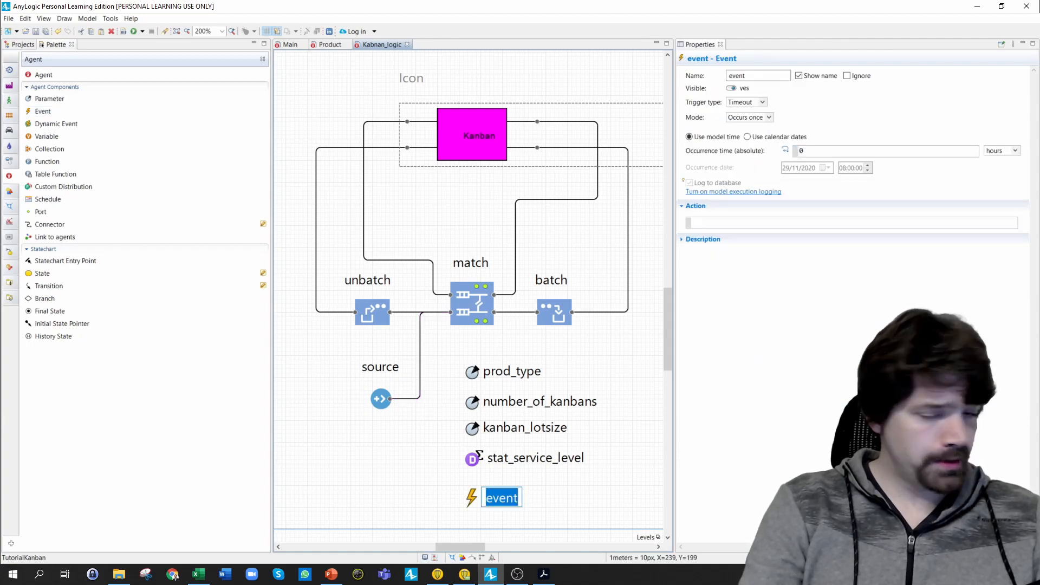
double_click(759, 79)
text(AS)
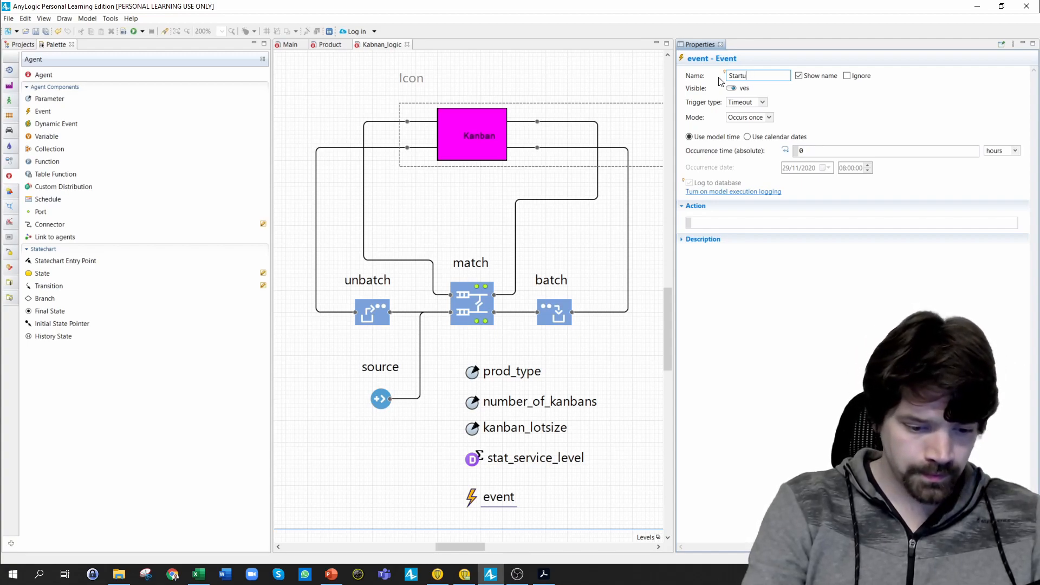
text(p)
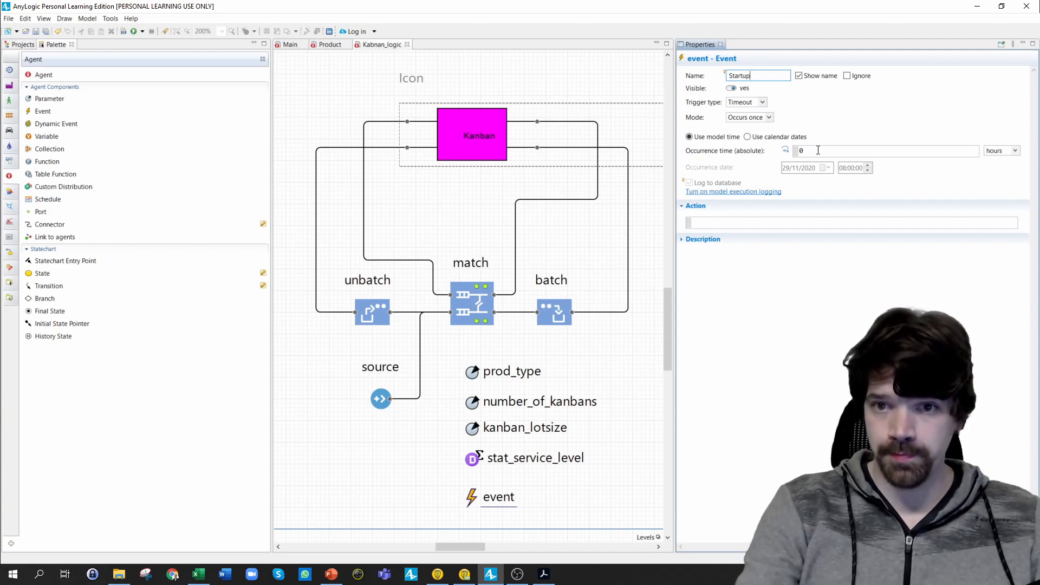
- Open the Startup event's action for editing and check how the source block's arrivals are defined
click(731, 223)
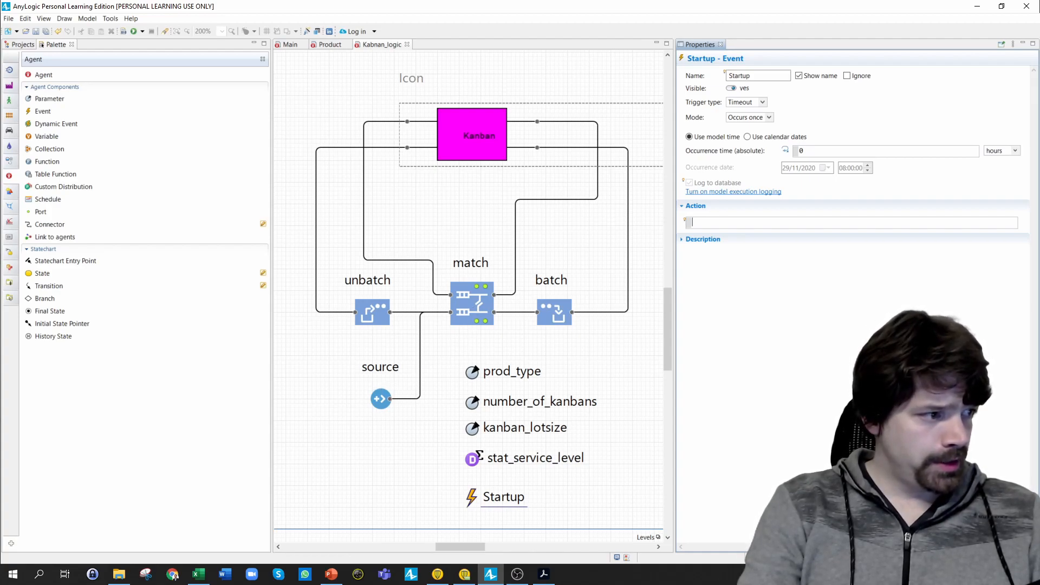
click(381, 401)
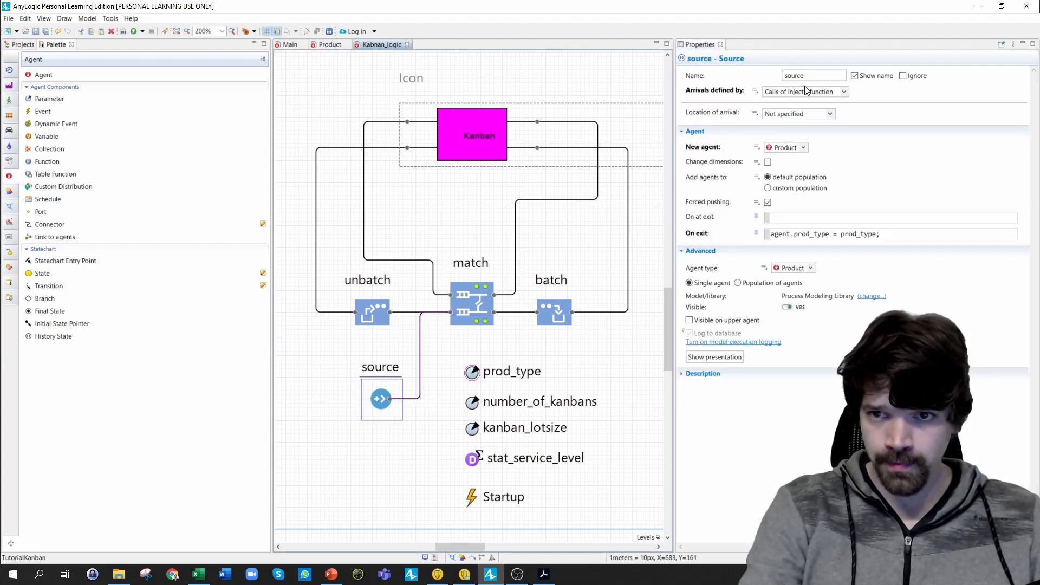
- Rename the source block as initial_inventory
double_click(786, 76)
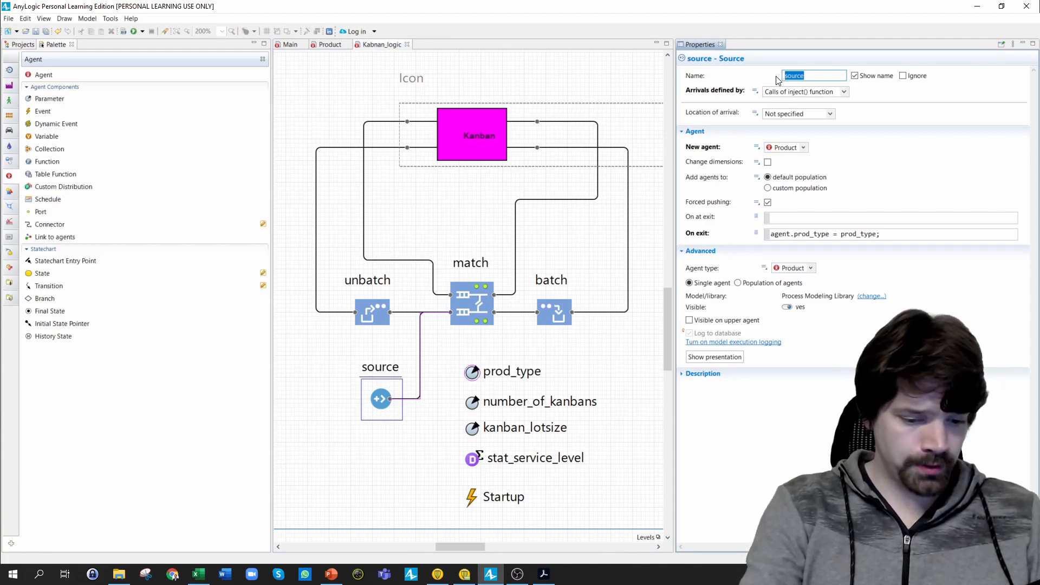
text(initial_)
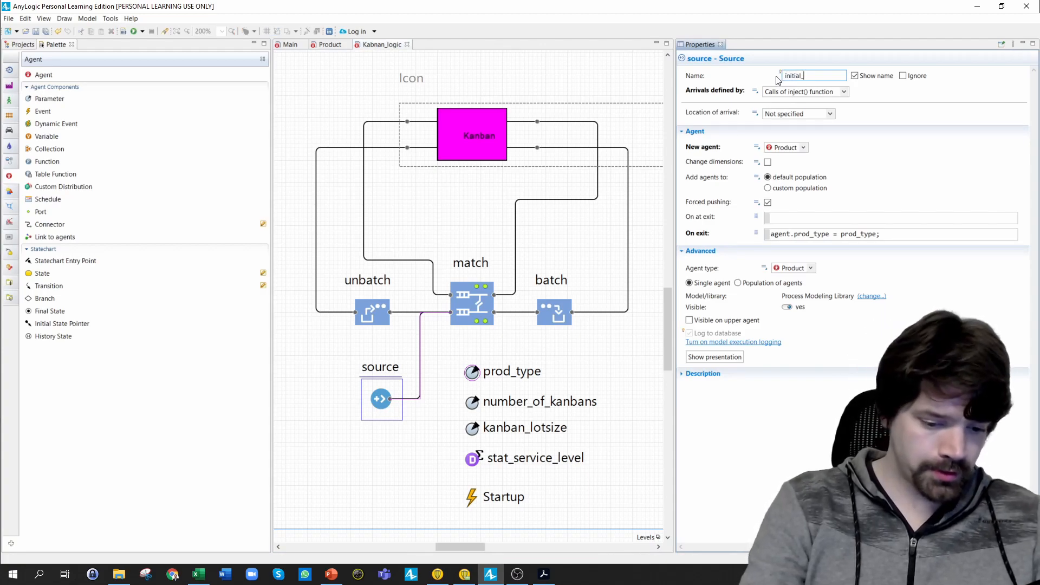
text(inventory)
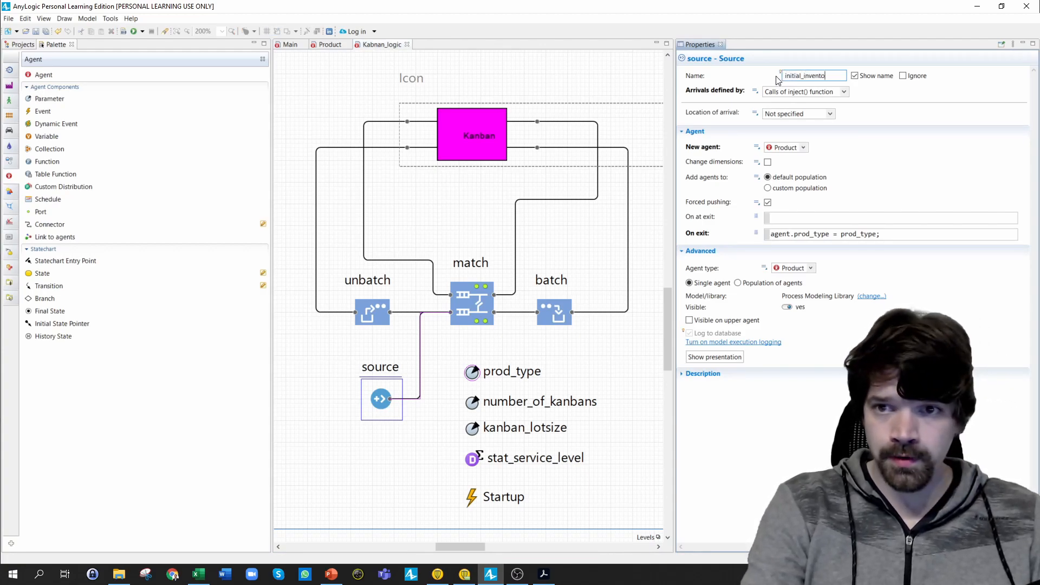
- Rename the match block as match_inventory
click(479, 297)
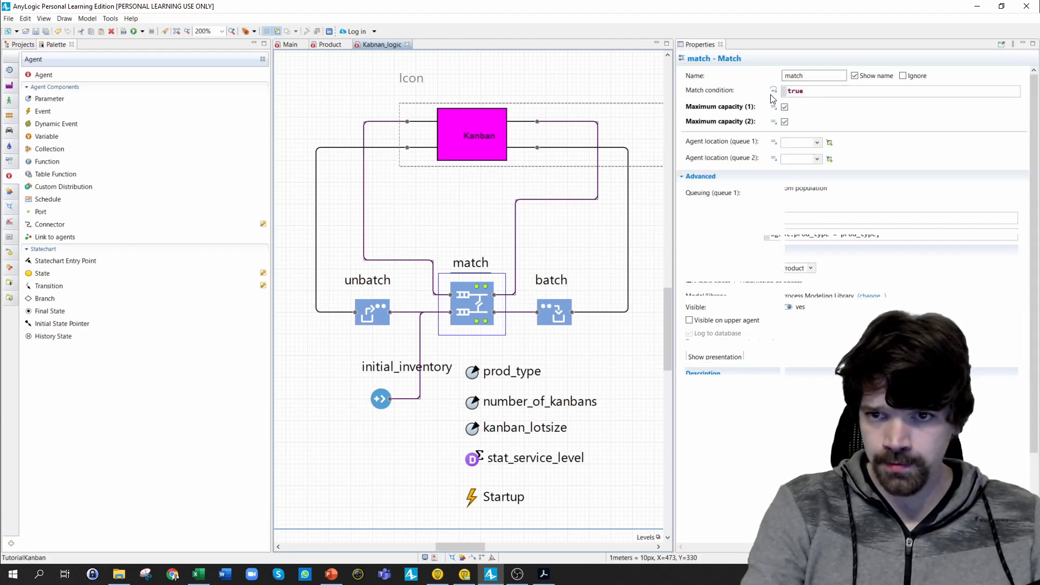
click(814, 78)
text(_)
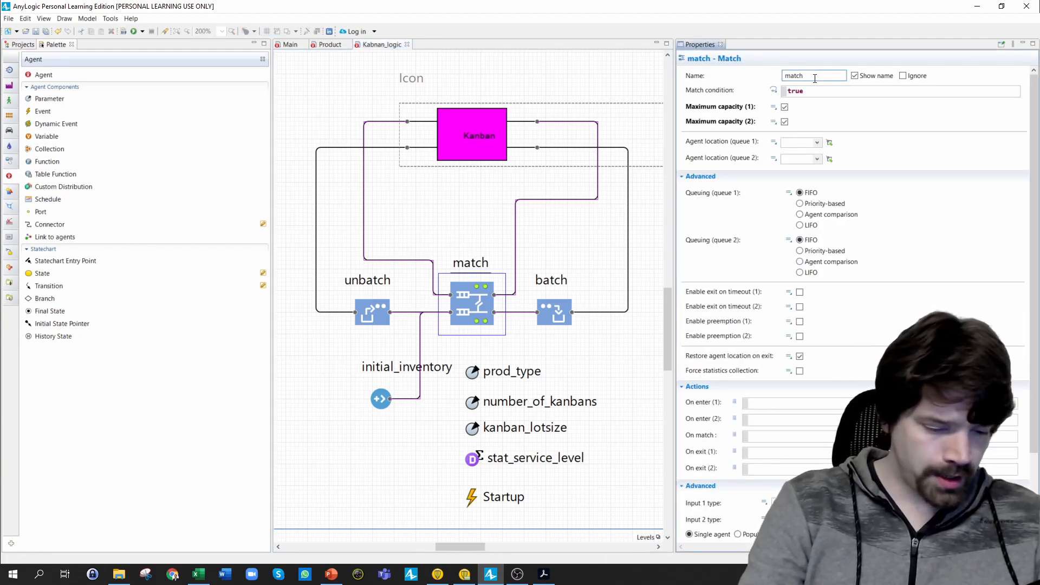
text(inventory)
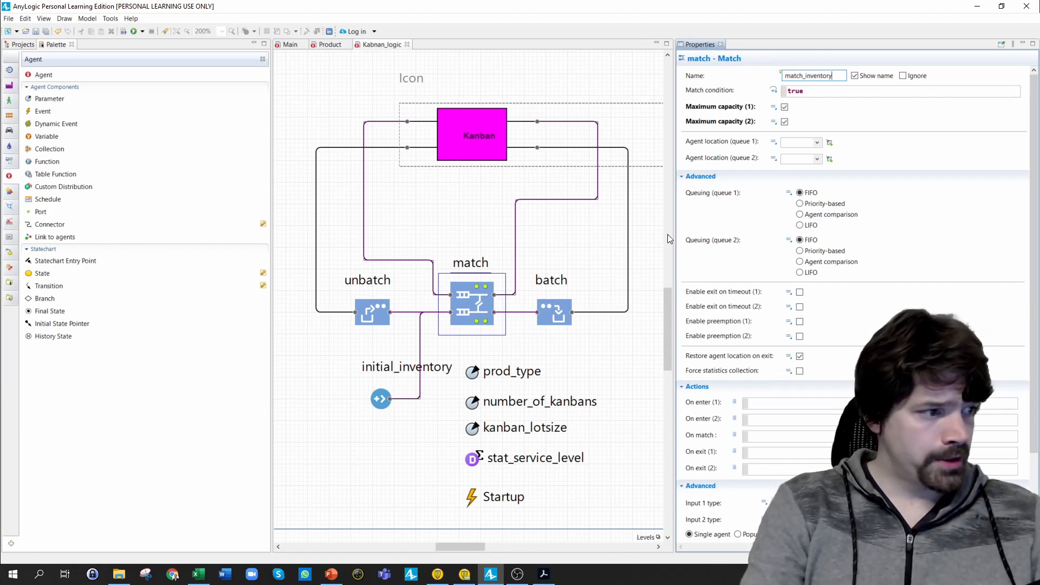
- Enter a call to initial_inventory's inject(int n) function as the Startup event's action
click(473, 499)
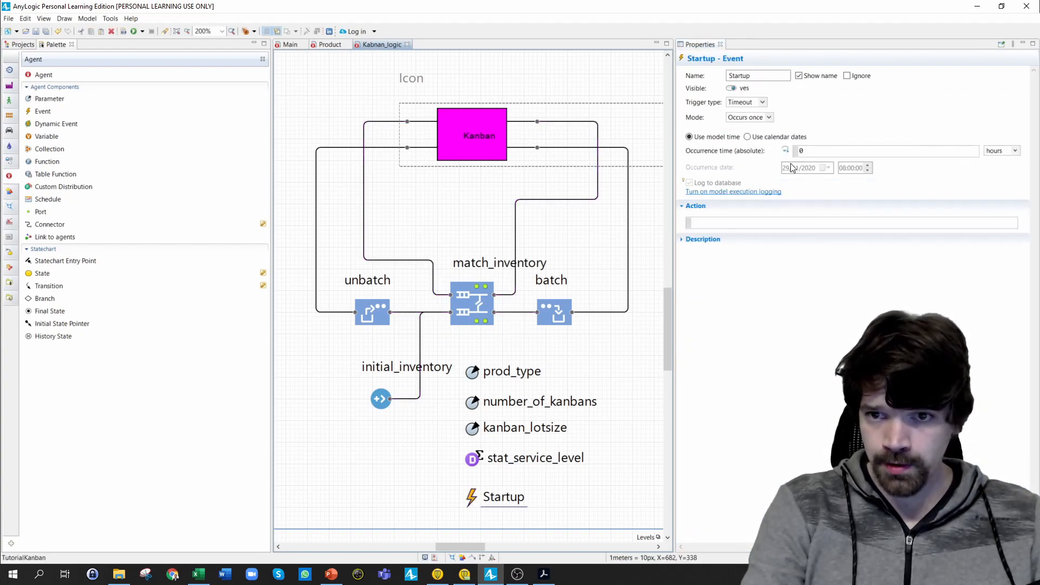
click(709, 222)
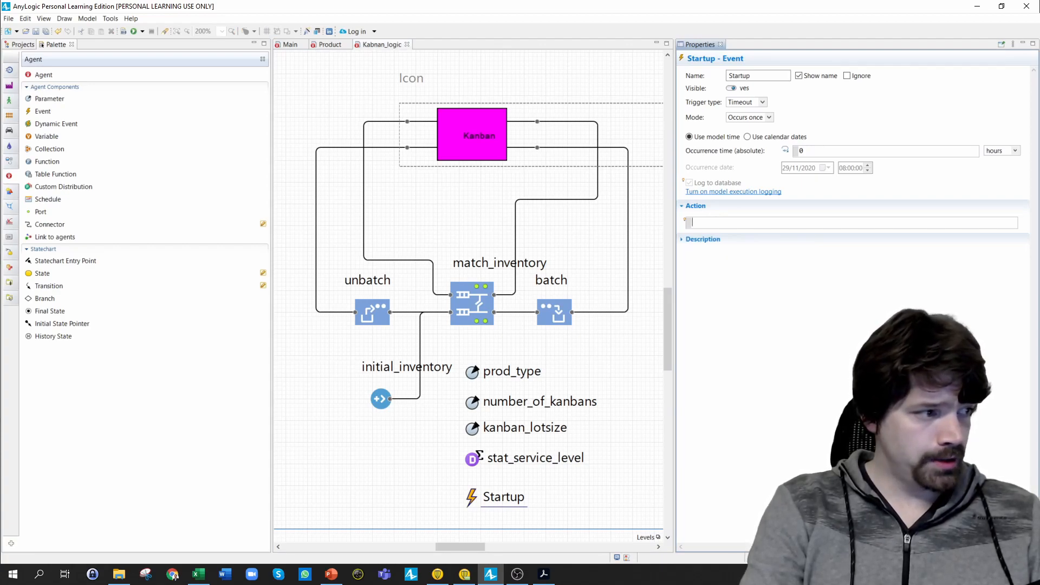
text(initial)
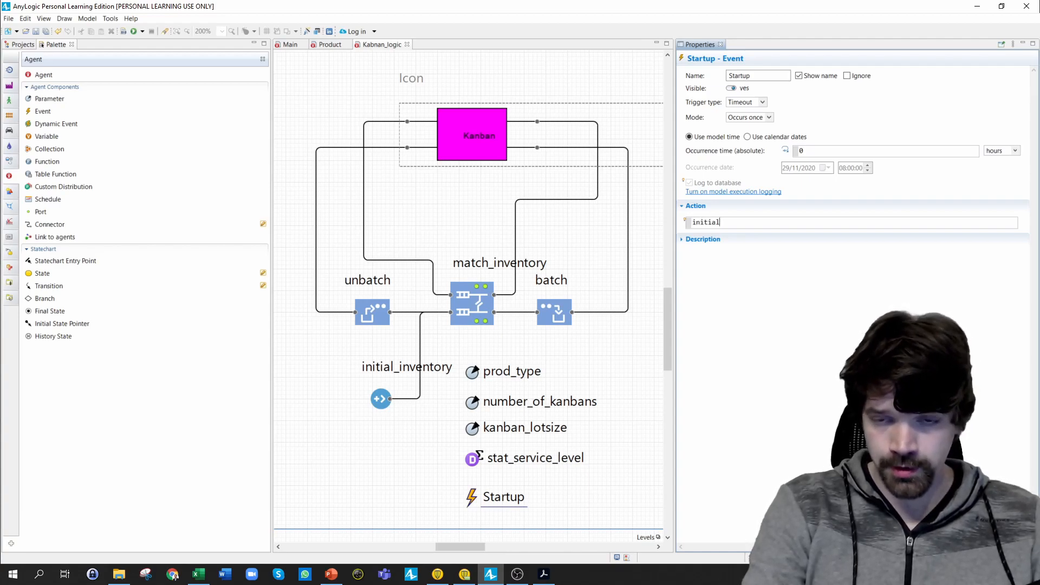
key(ctrl+space)
double_click(796, 235)
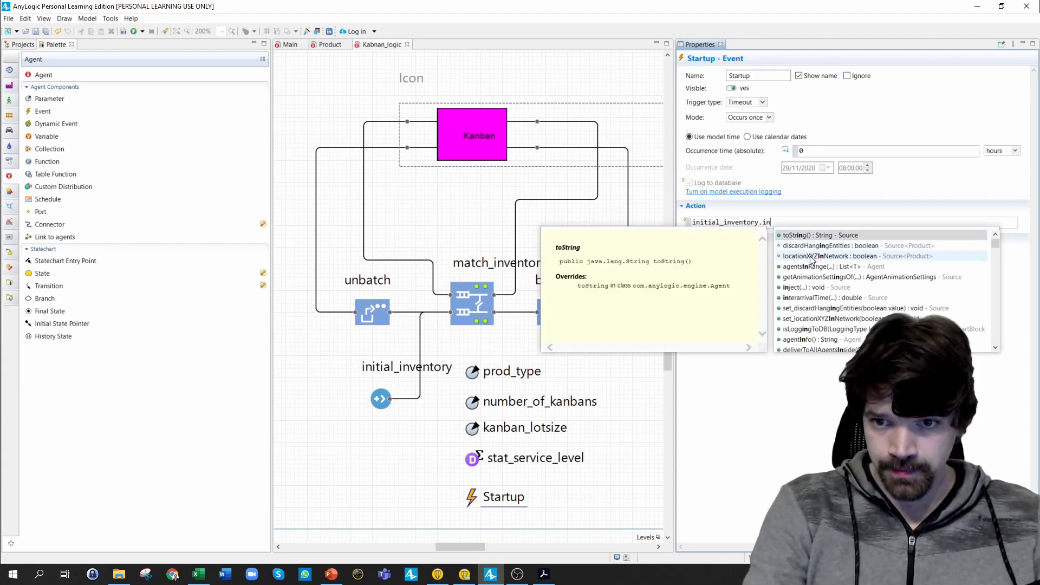
double_click(801, 288)
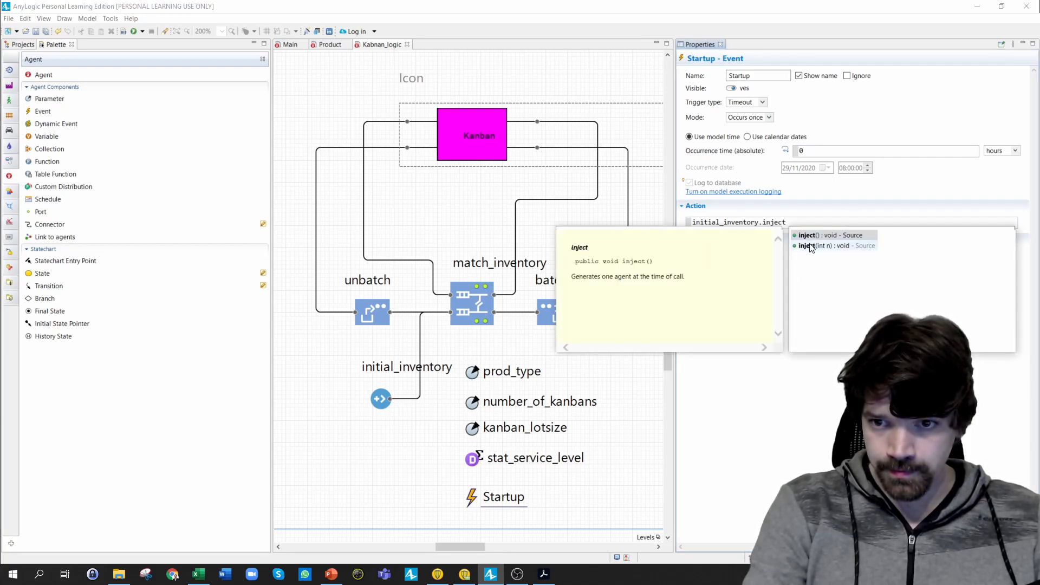
double_click(811, 247)
- Set the argument of the inject call in the Startup action to number_of_kanbans * kanban_lotsize
double_click(791, 223)
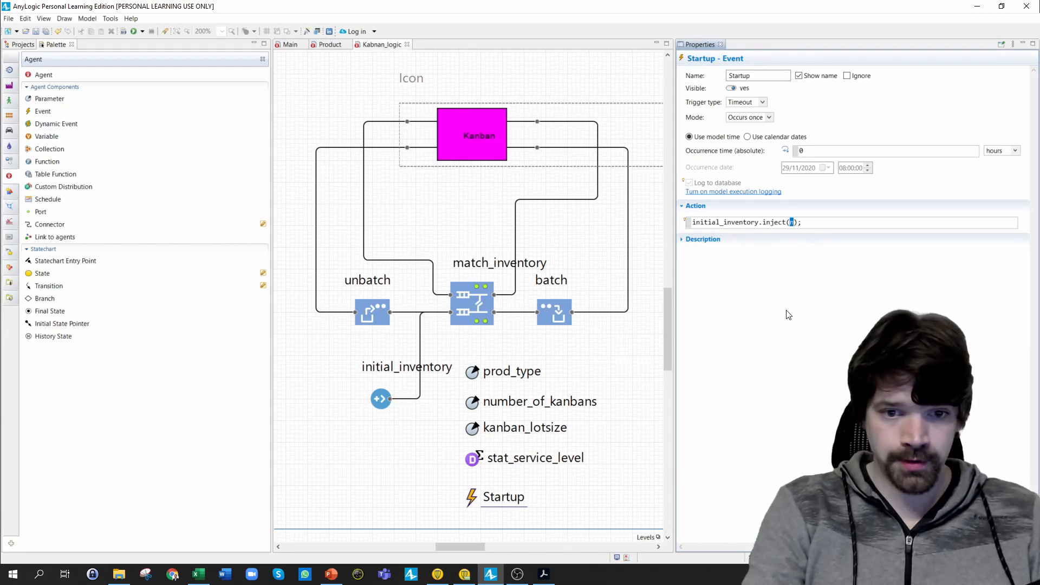
text(number)
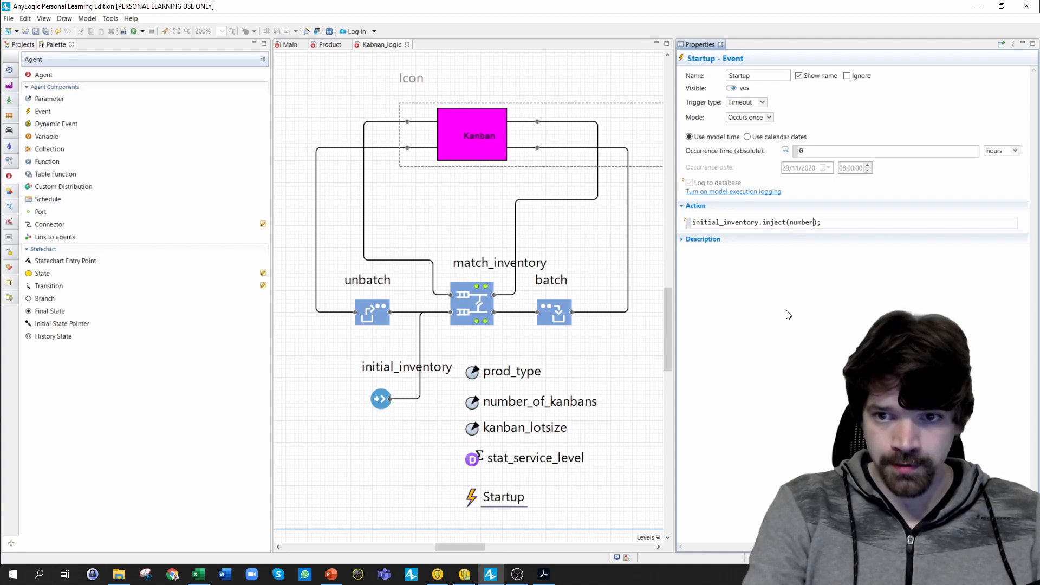
key(ctrl+space)
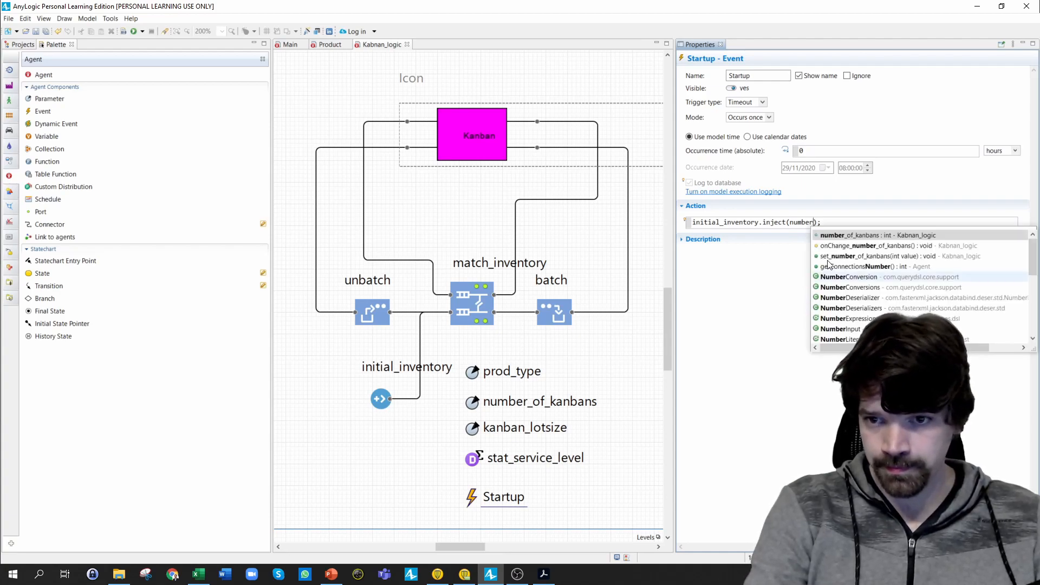
double_click(841, 237)
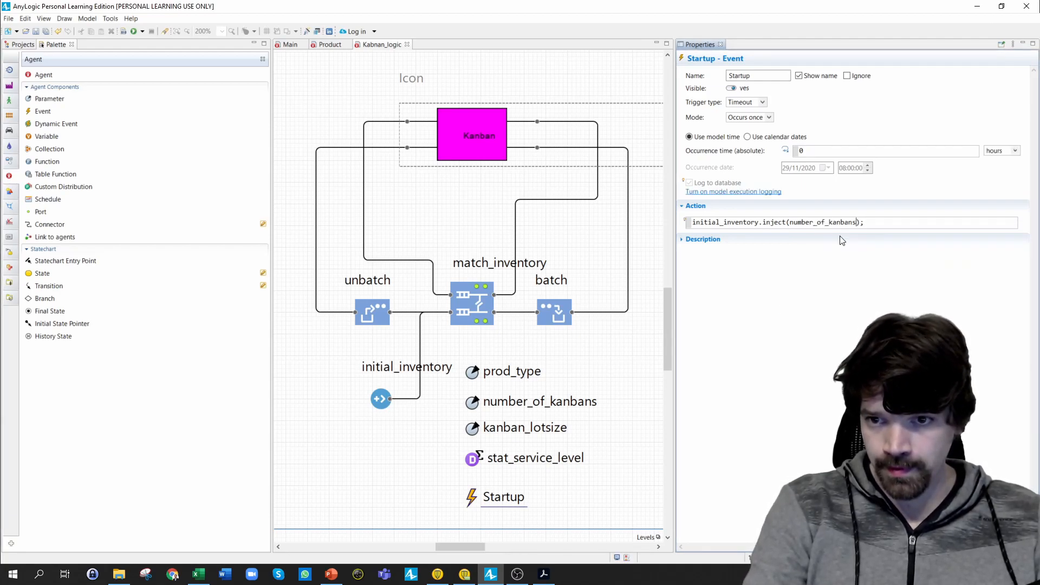
text(* )
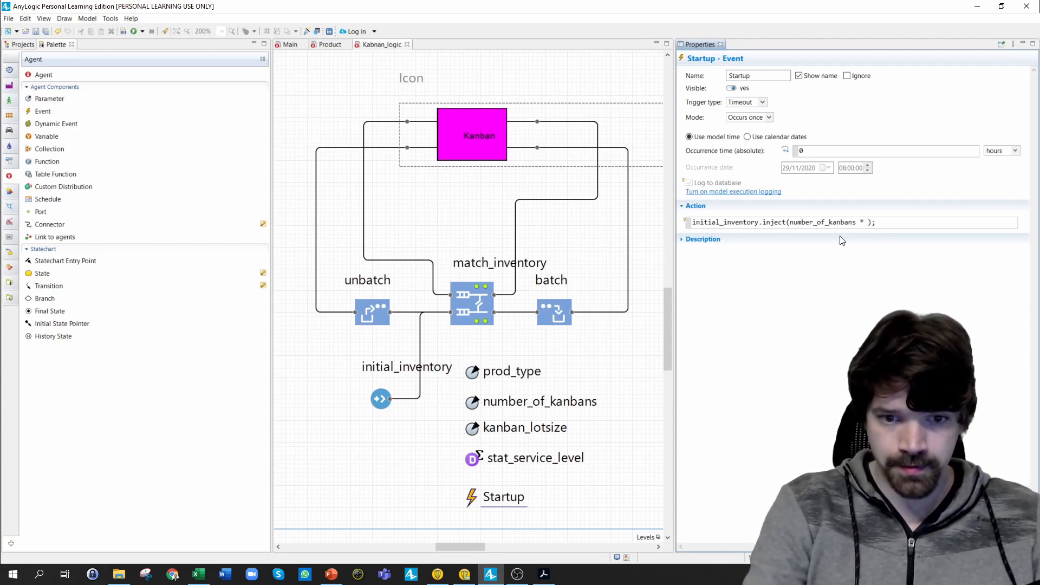
text(kanban)
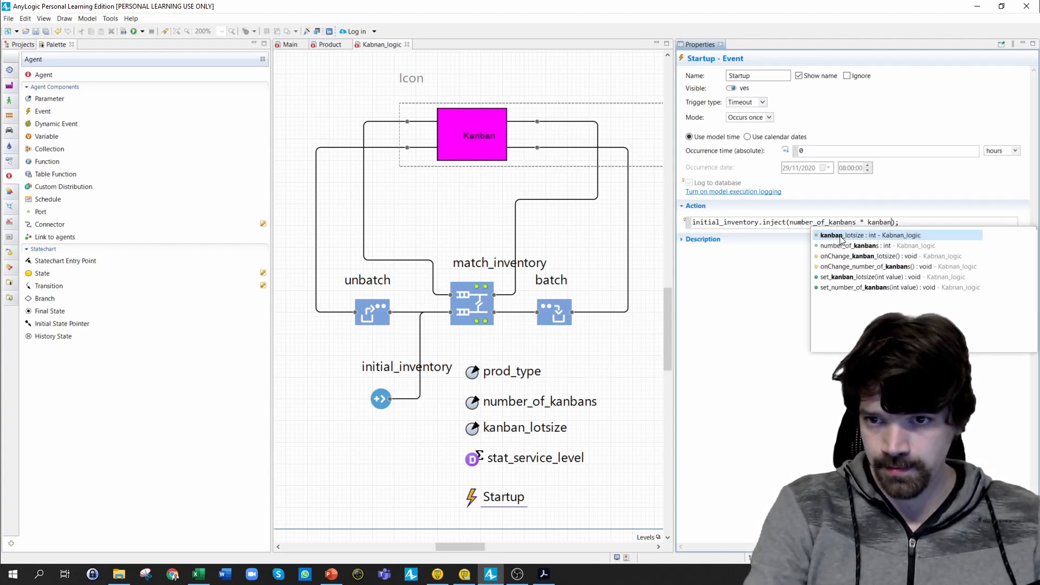
double_click(841, 238)
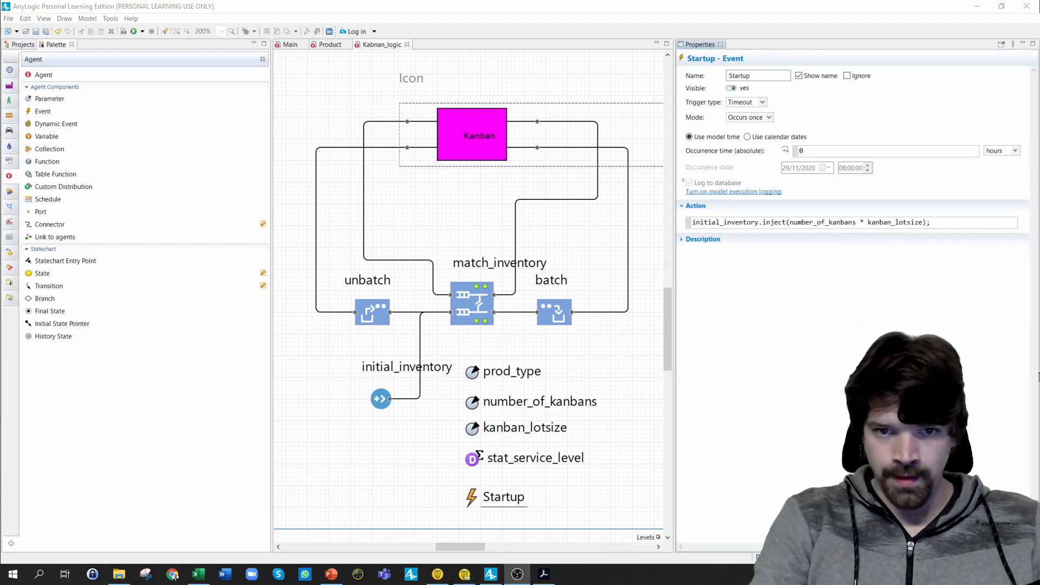
- Begin the On enter (1) action of match_inventory with agent.arrival_time
click(470, 301)
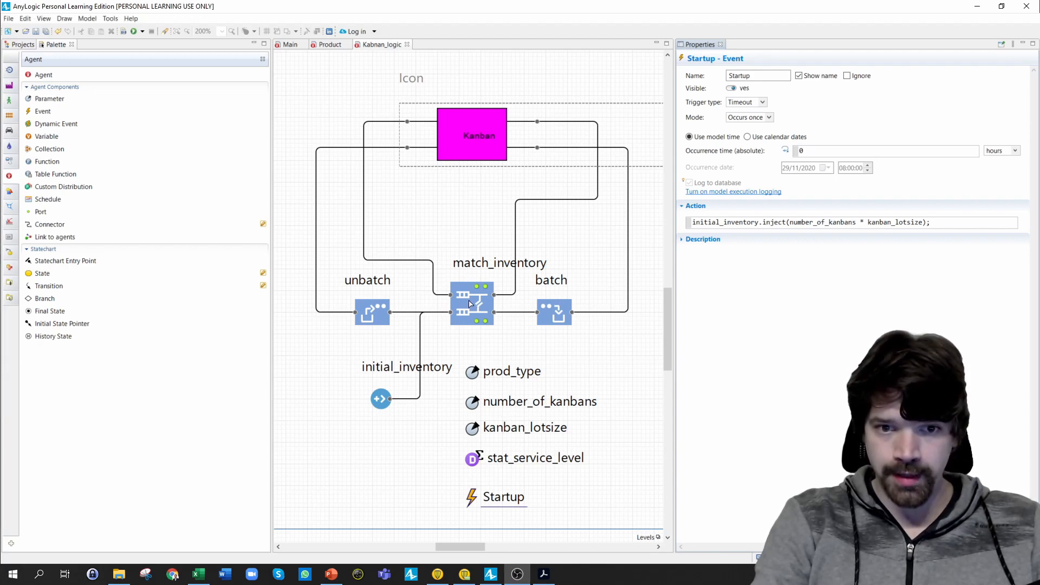
click(470, 302)
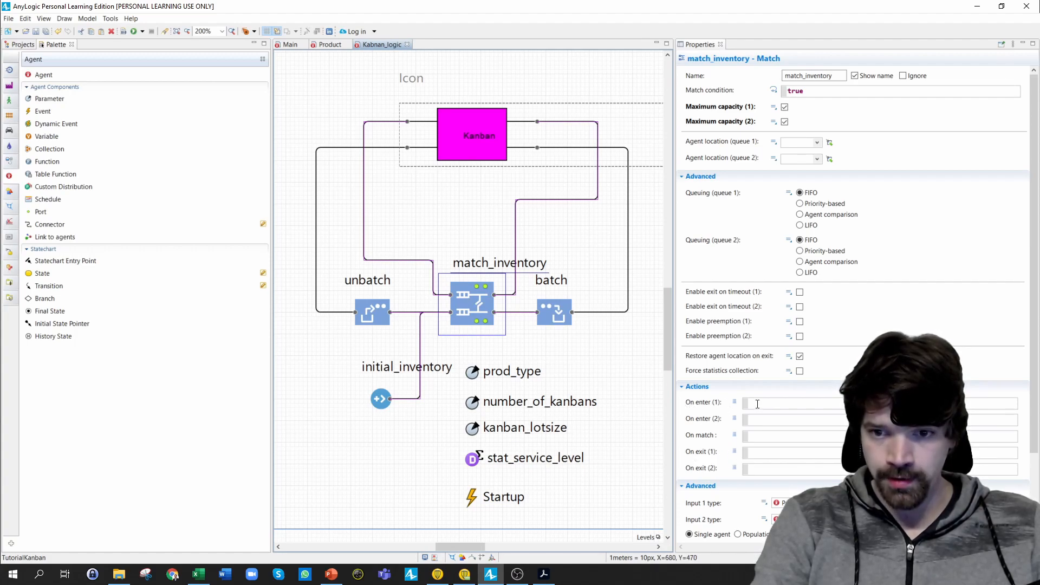
click(757, 404)
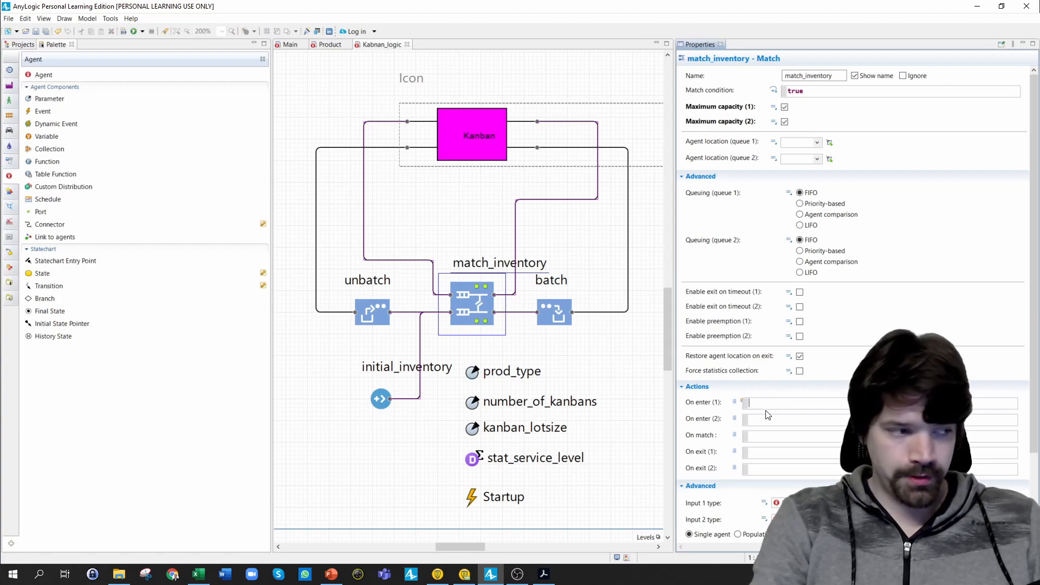
text(agent.)
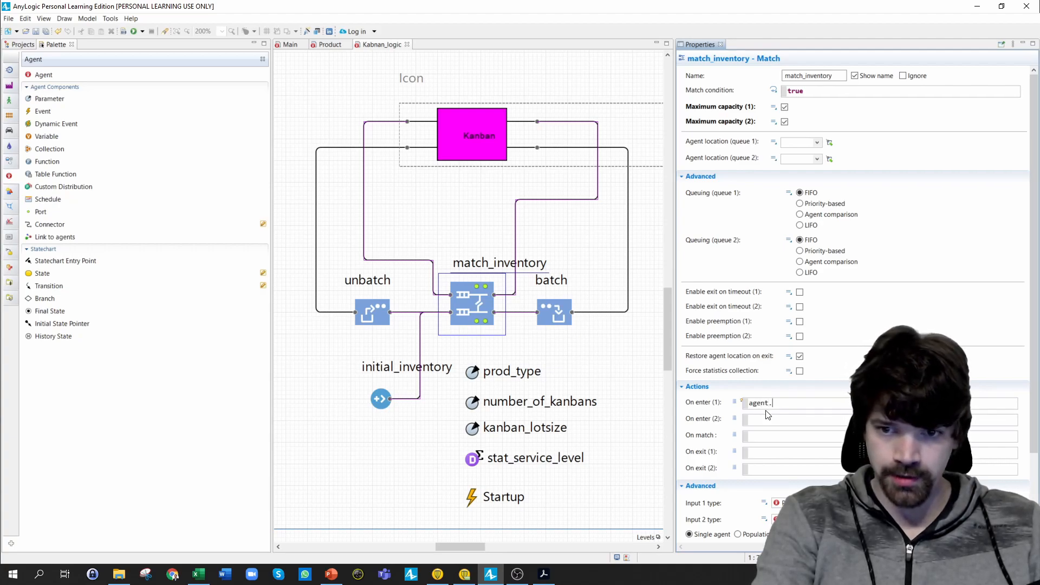
text(arr)
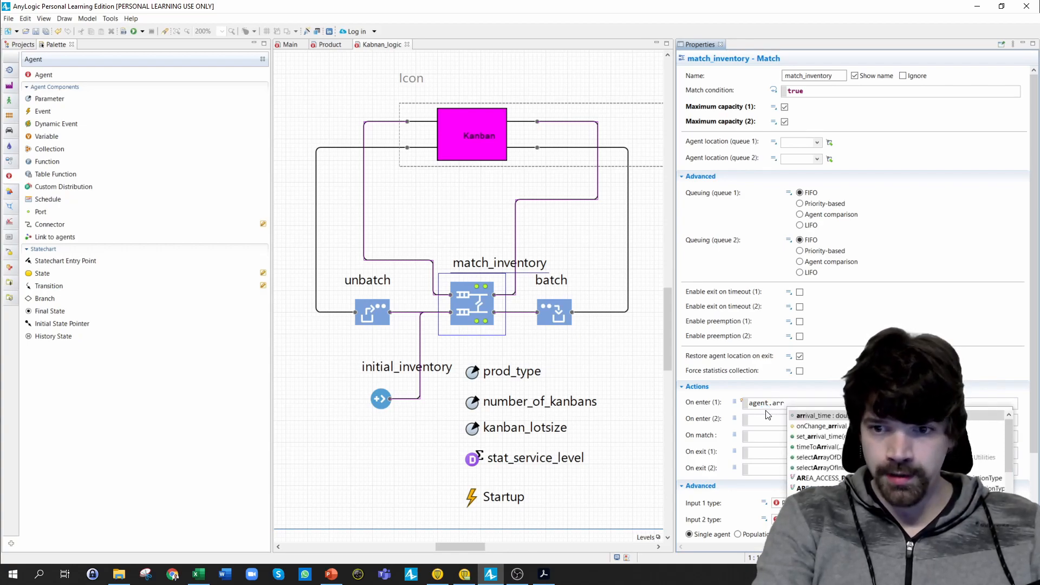
click(820, 424)
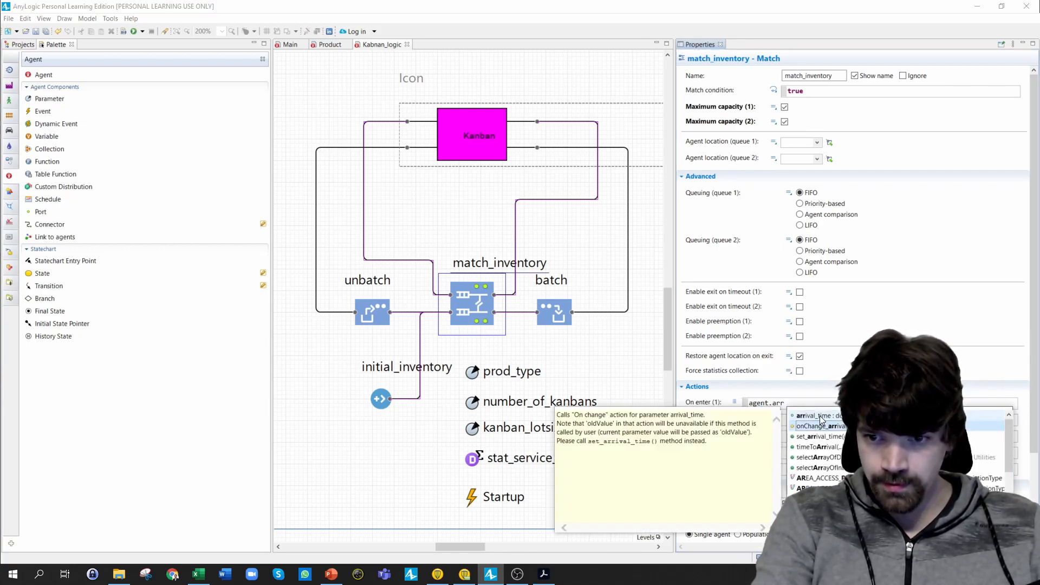
double_click(820, 416)
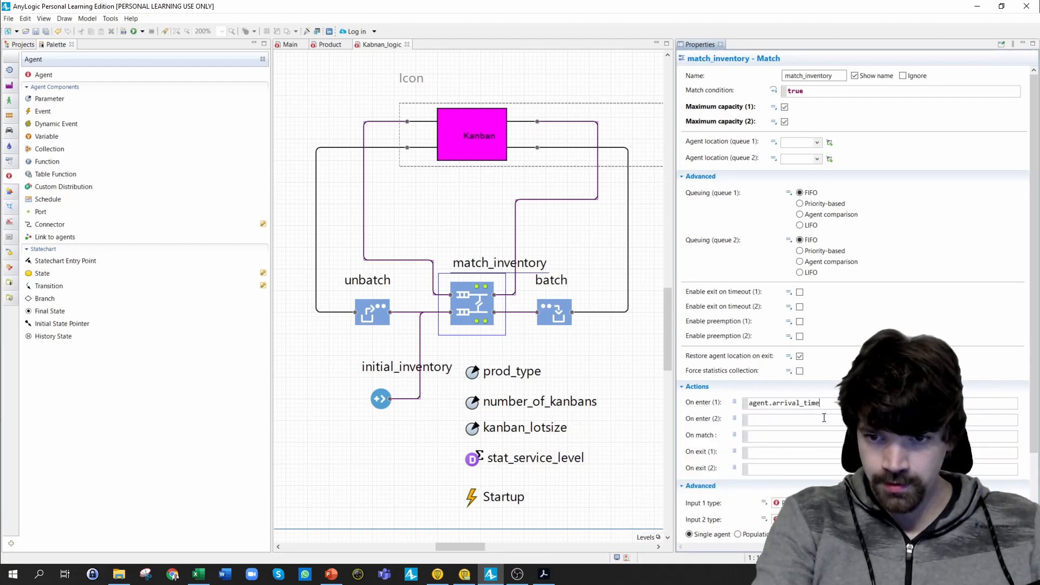
click(837, 422)
text(=)
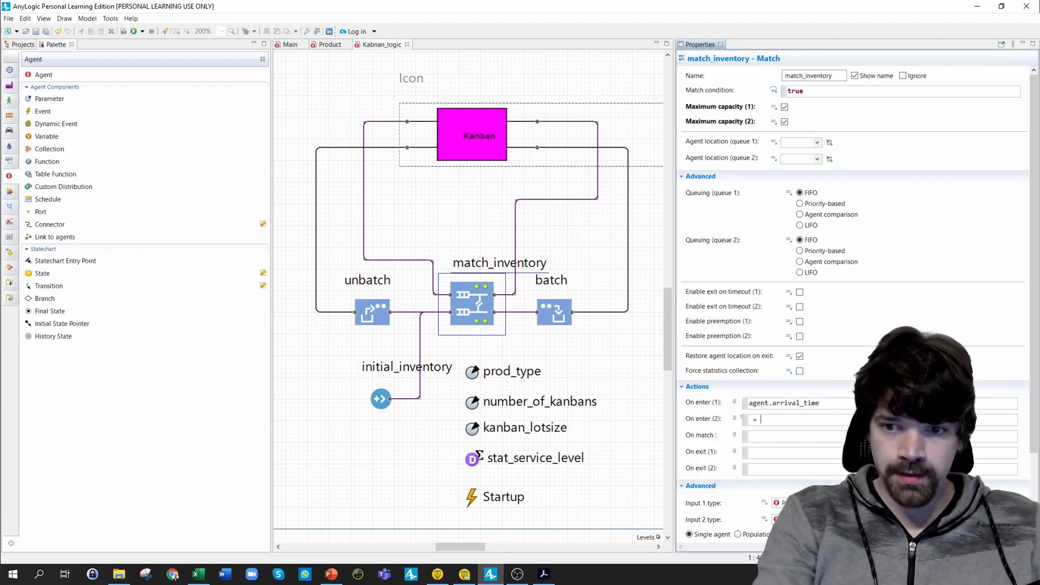
key(BackSpace)
key(BackSpace)
key(BackSpace)
- Complete the On enter (1) action of match_inventory as agent.arrival_time = time();
click(829, 403)
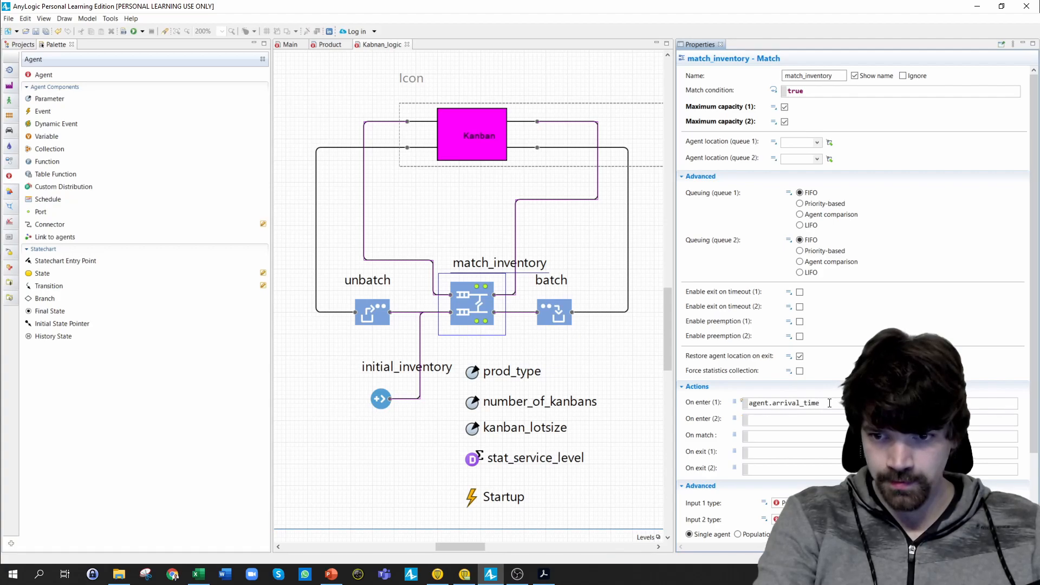
text(= time()
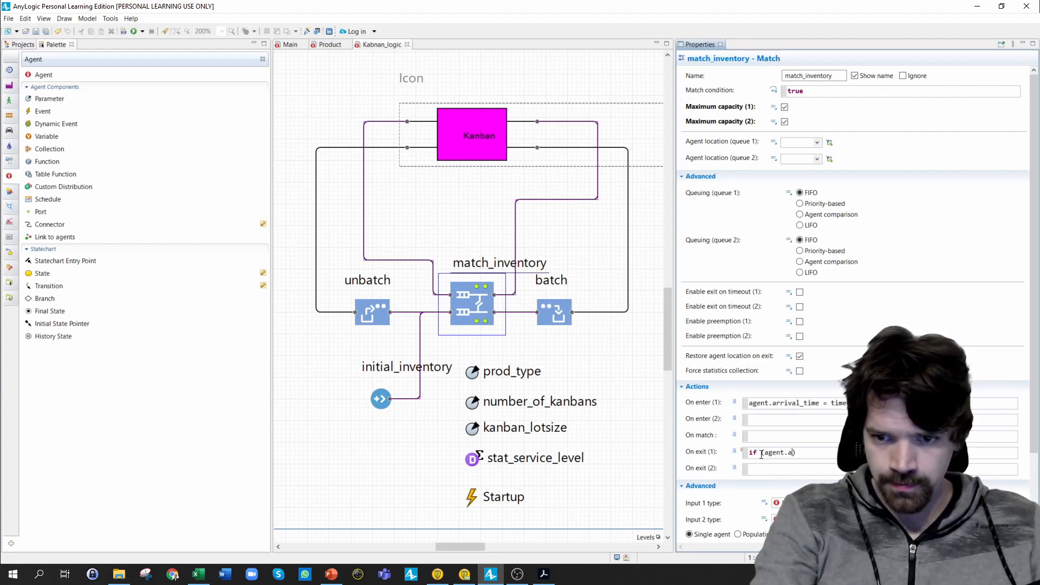
- Begin the On exit (1) action of match_inventory with an if statement that compares agent.arrival_time using ==
key(ctrl+space)
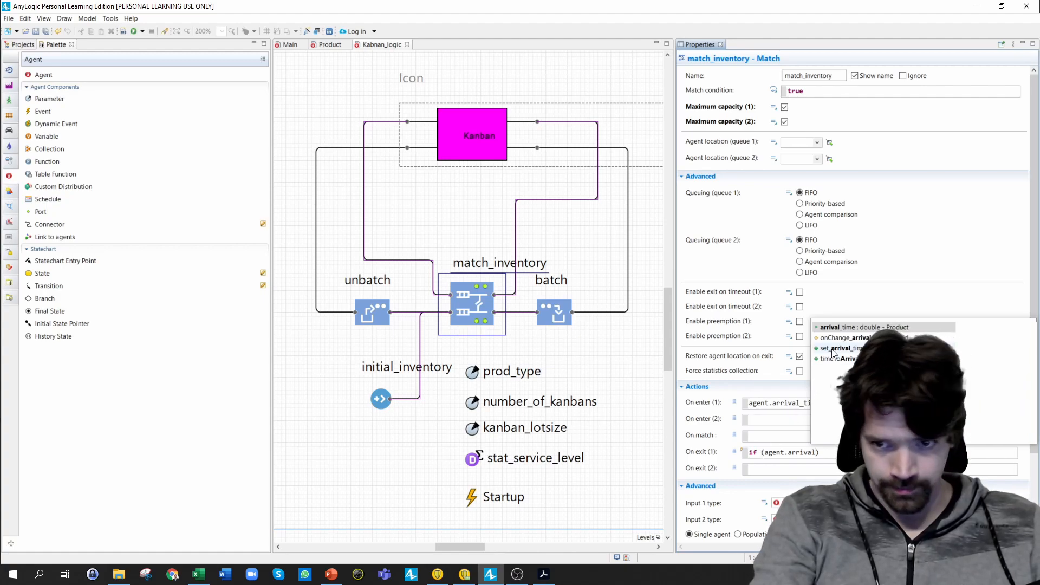
double_click(833, 333)
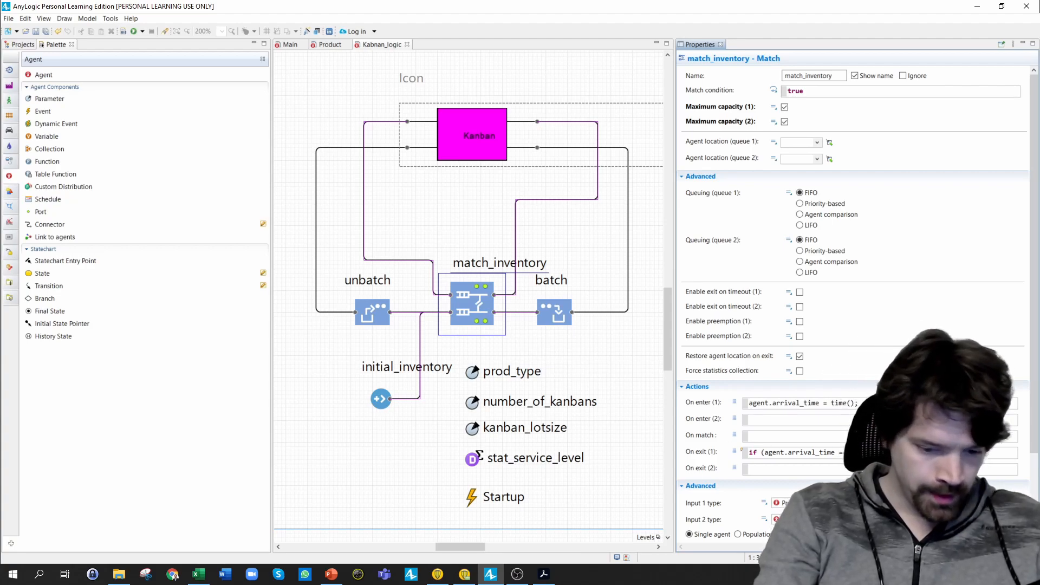
key(Return)
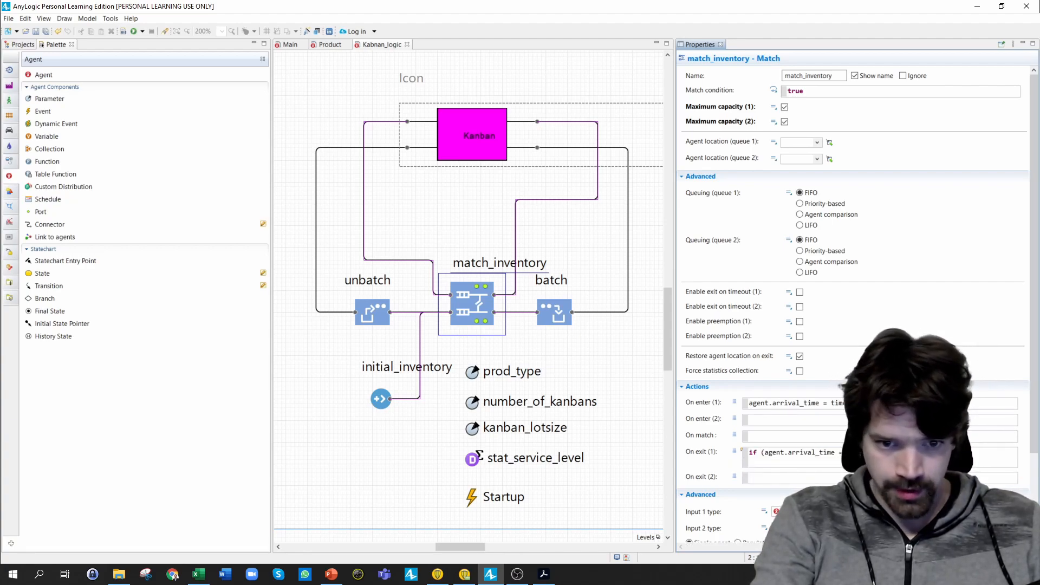
- Call stat_service_level.add(1) in the if branch of match_inventory's On exit (1) action
text(stat)
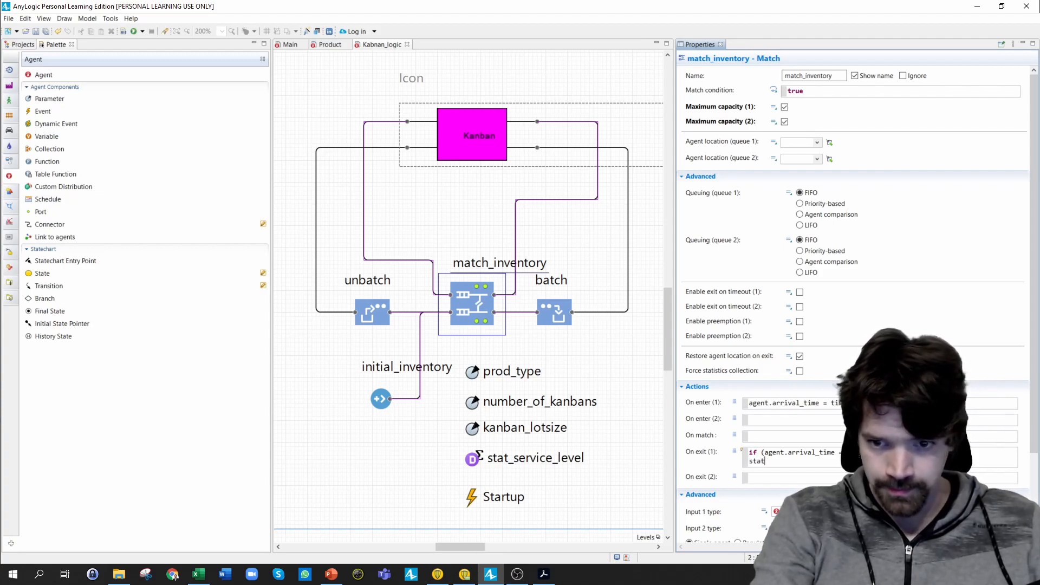
key(ctrl+space)
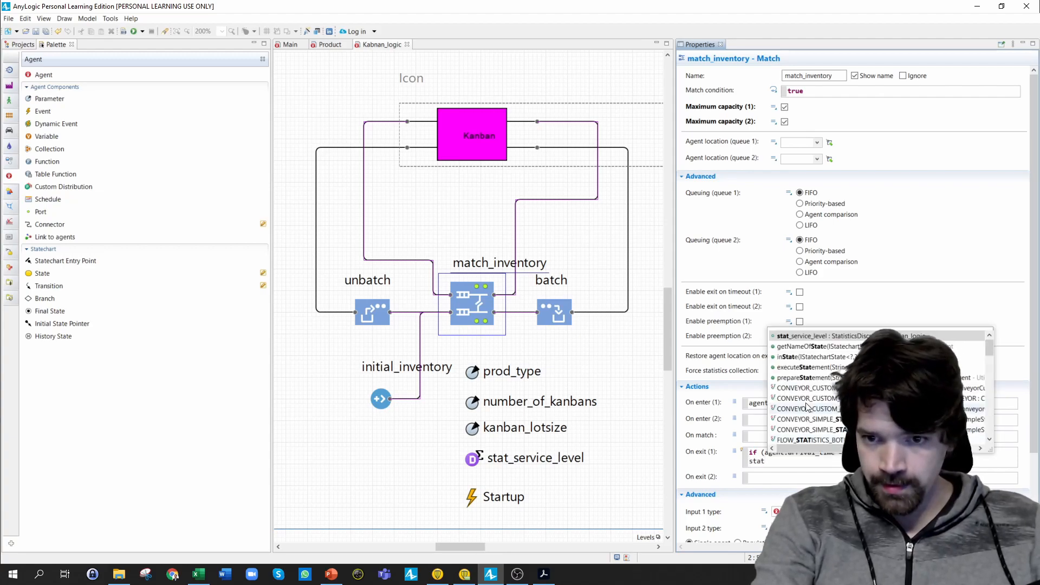
double_click(799, 337)
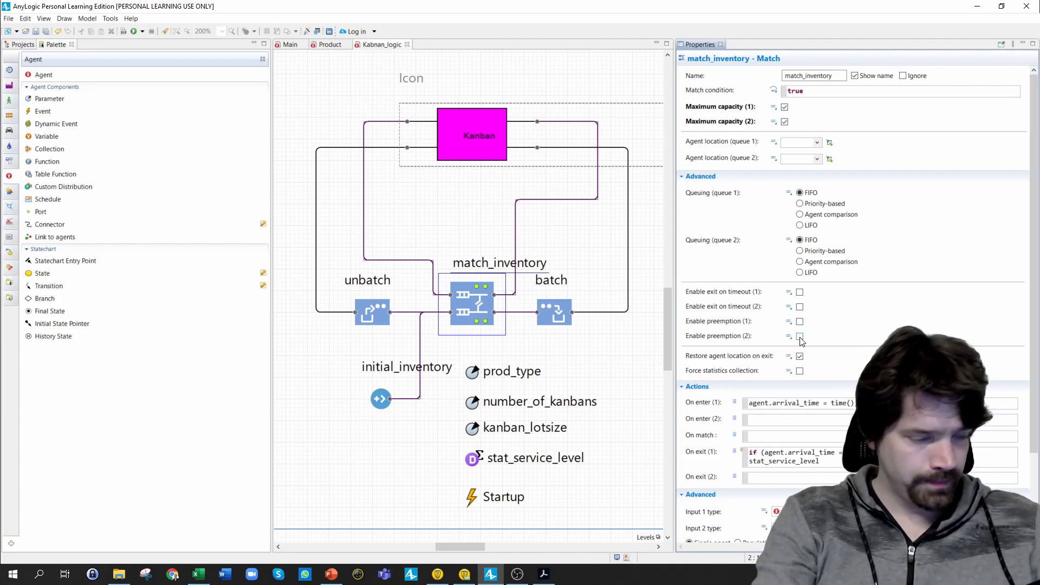
text(.add()
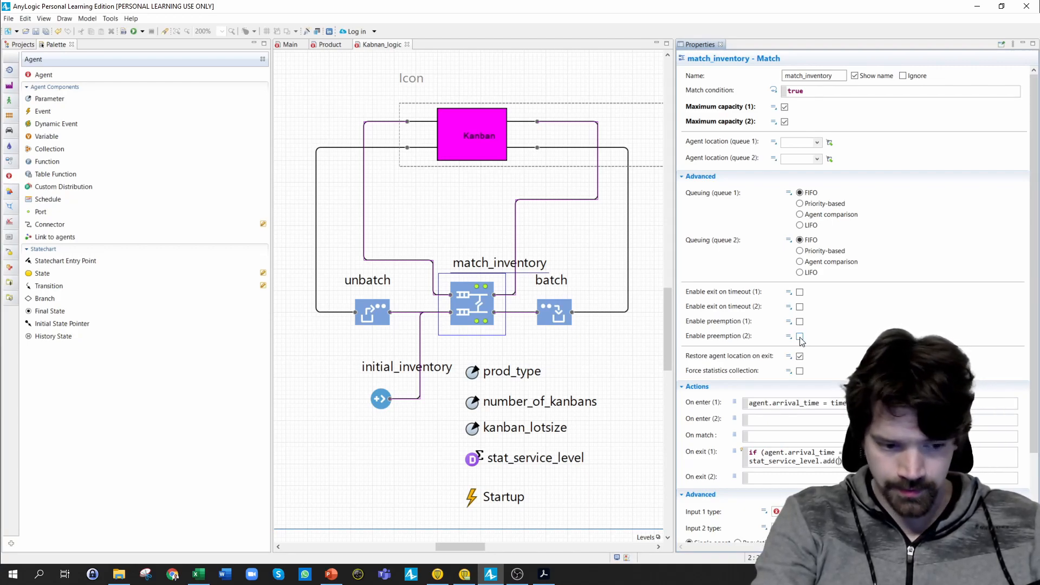
text(1)
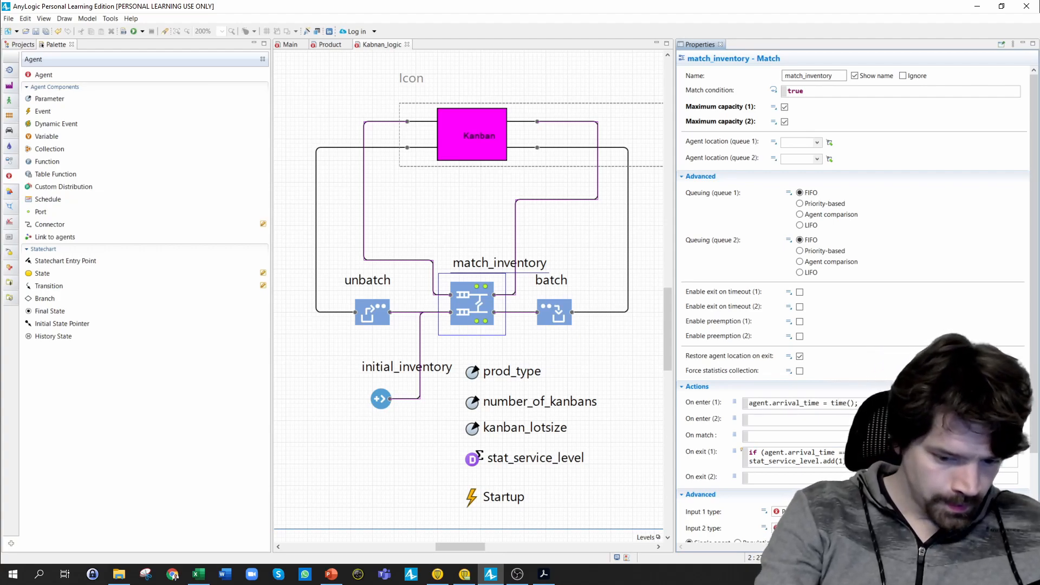
key(Return)
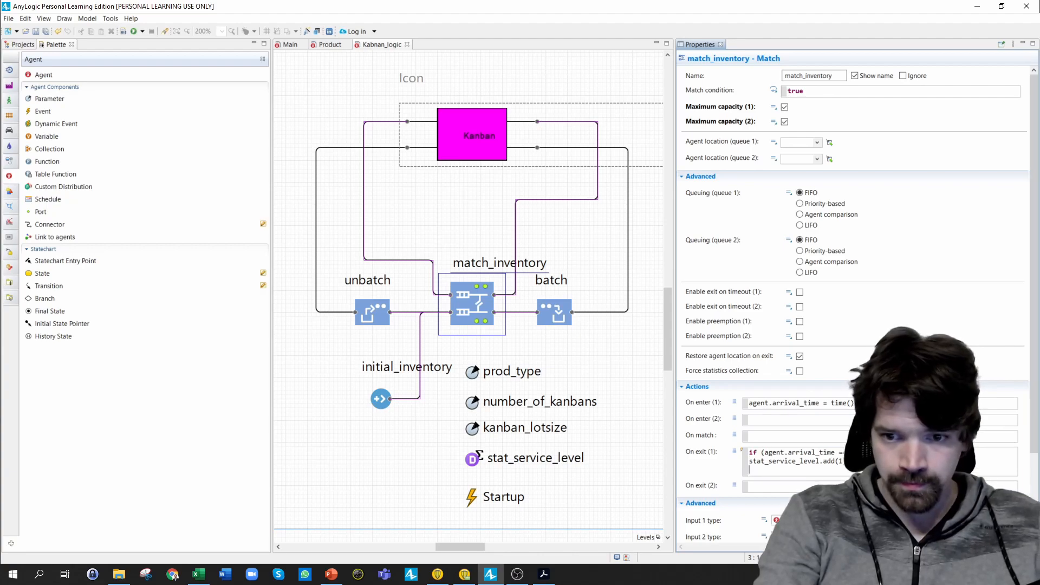
- Add an else branch to match_inventory's On exit (1) action that calls stat_service_level.add(0)
text(else)
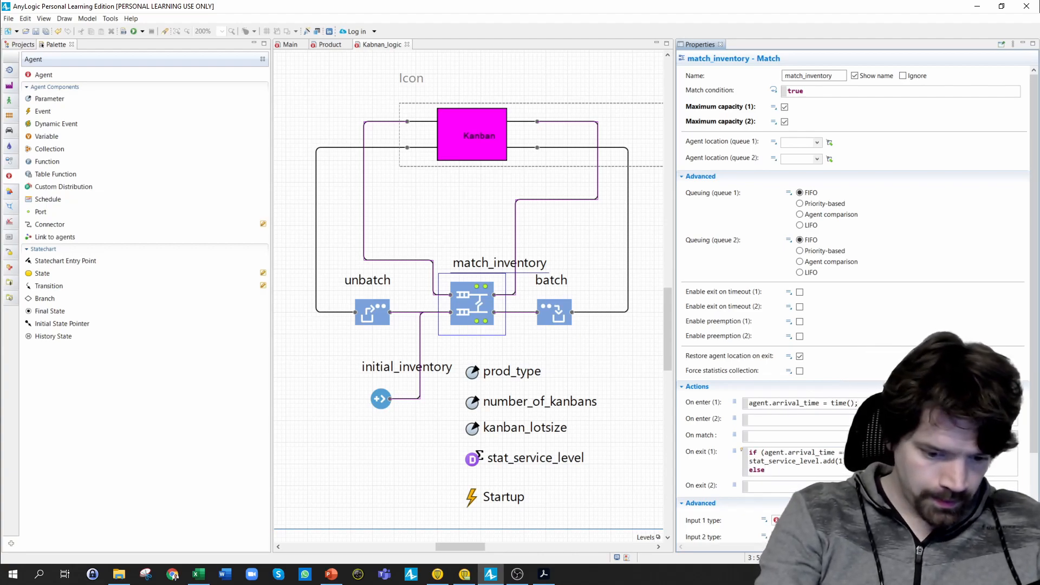
text( {)
key(Return)
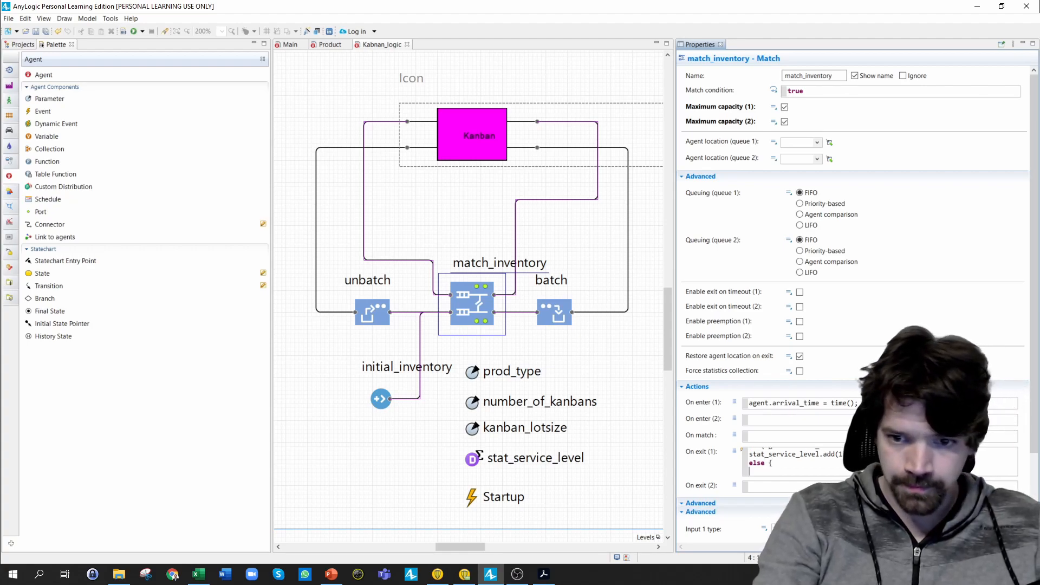
text(stat_)
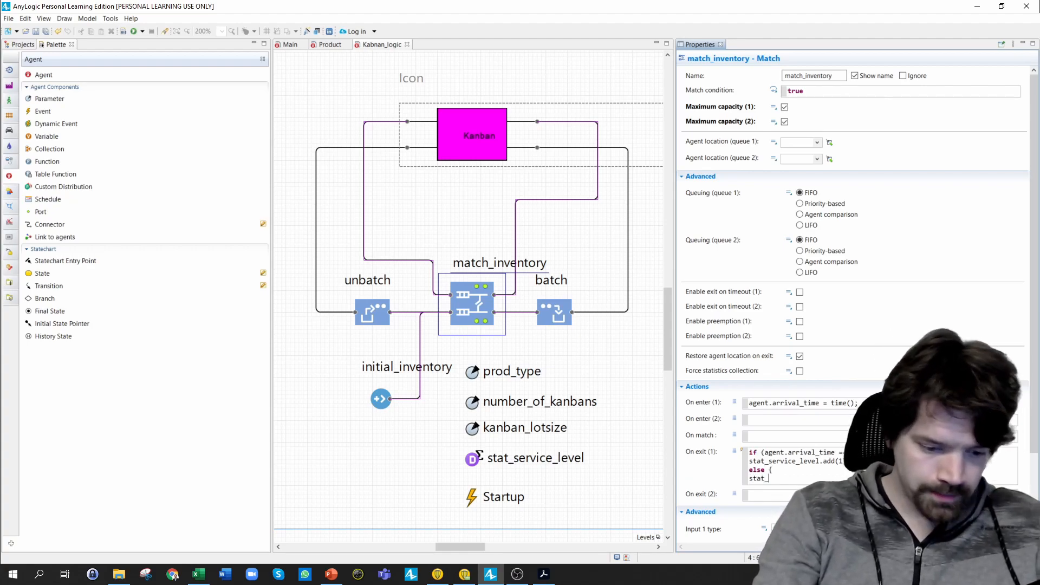
key(ctrl+space)
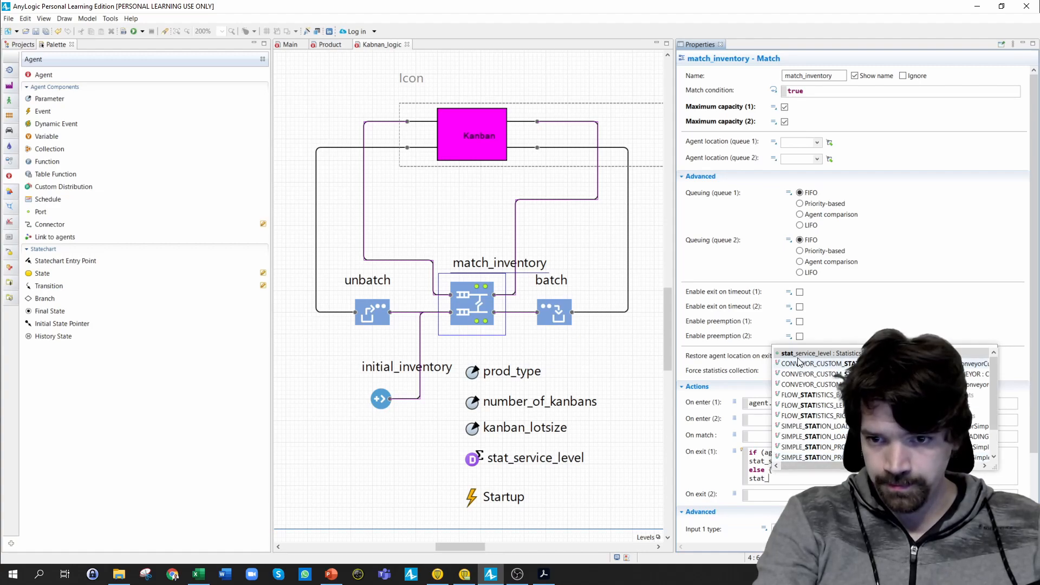
key(Return)
text(.add()
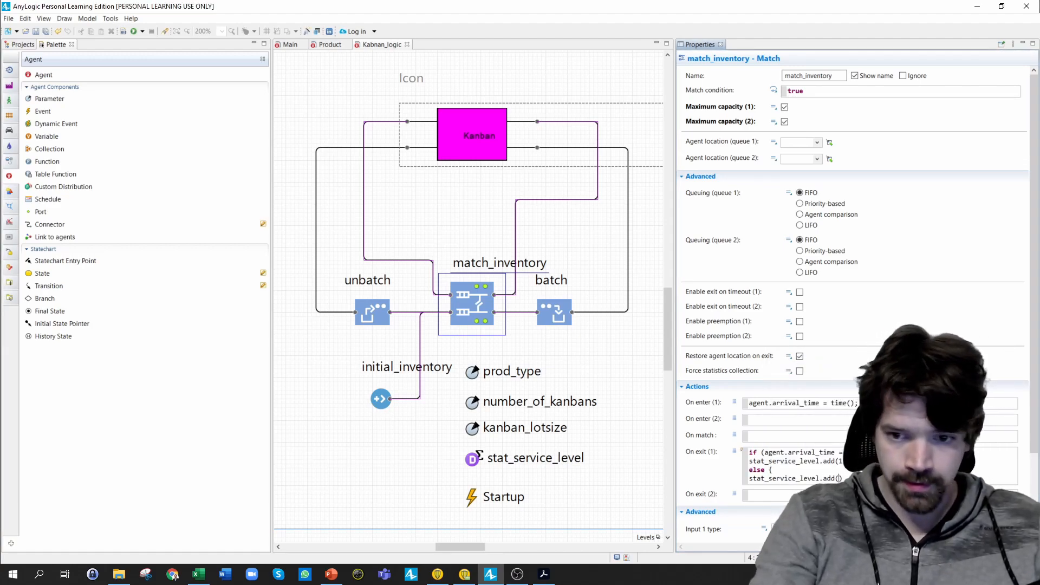
text(0)
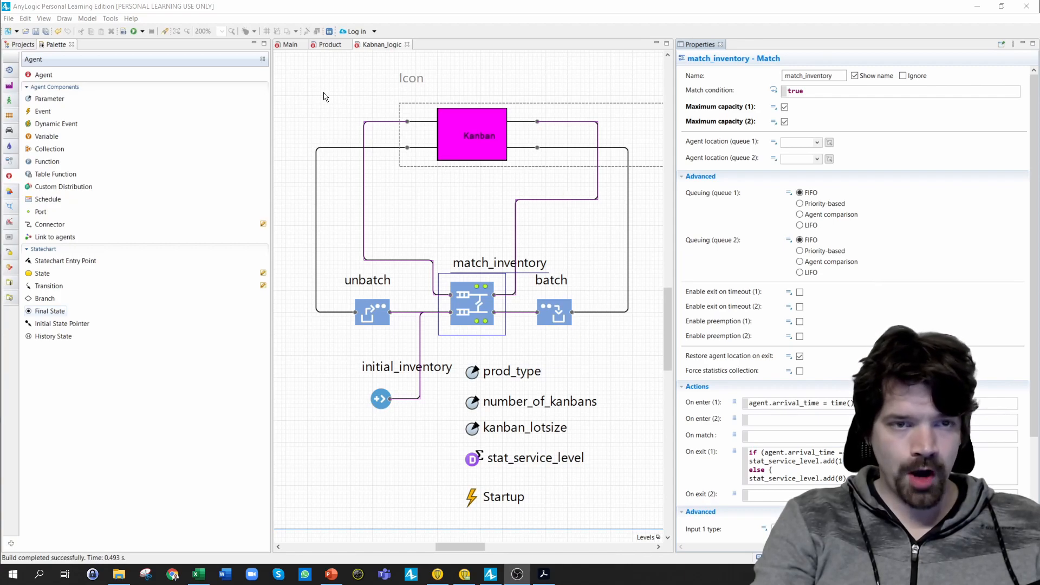
- Open the Main diagram and widen its drawing area to reach the empty space beside the parameters
click(290, 46)
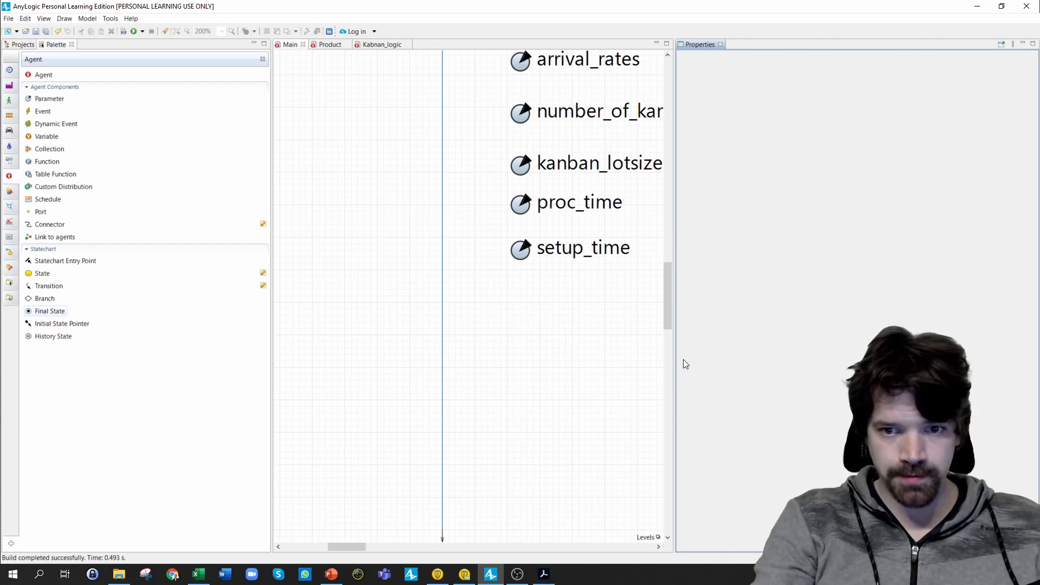
click(674, 357)
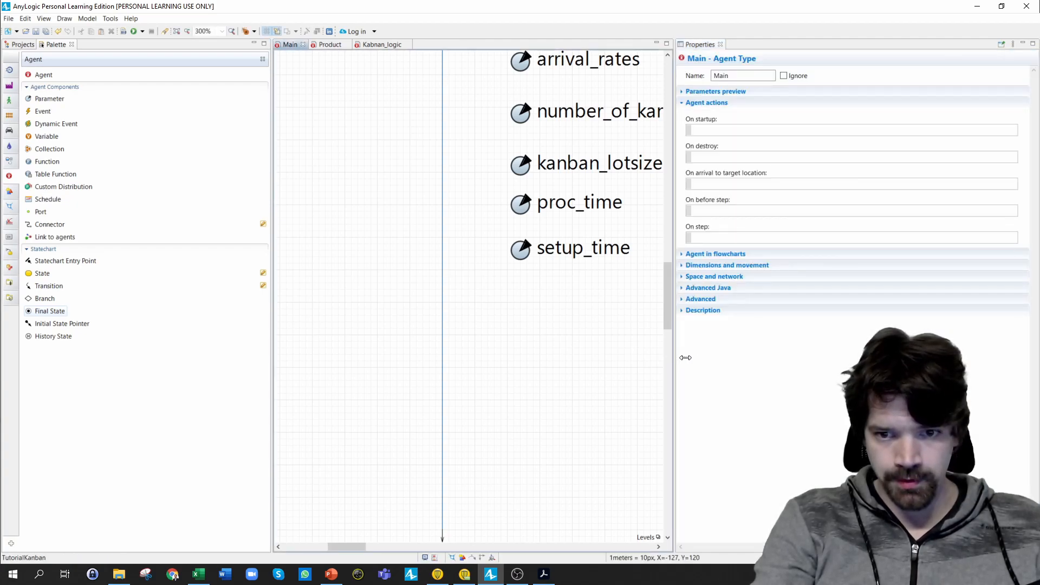
drag(801, 356, 867, 355)
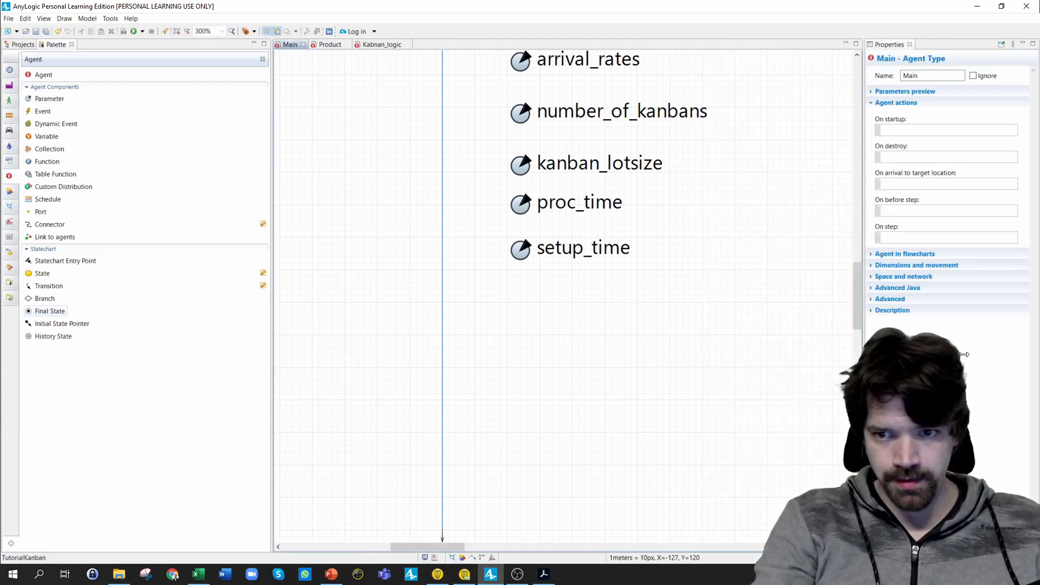
drag(984, 355, 962, 355)
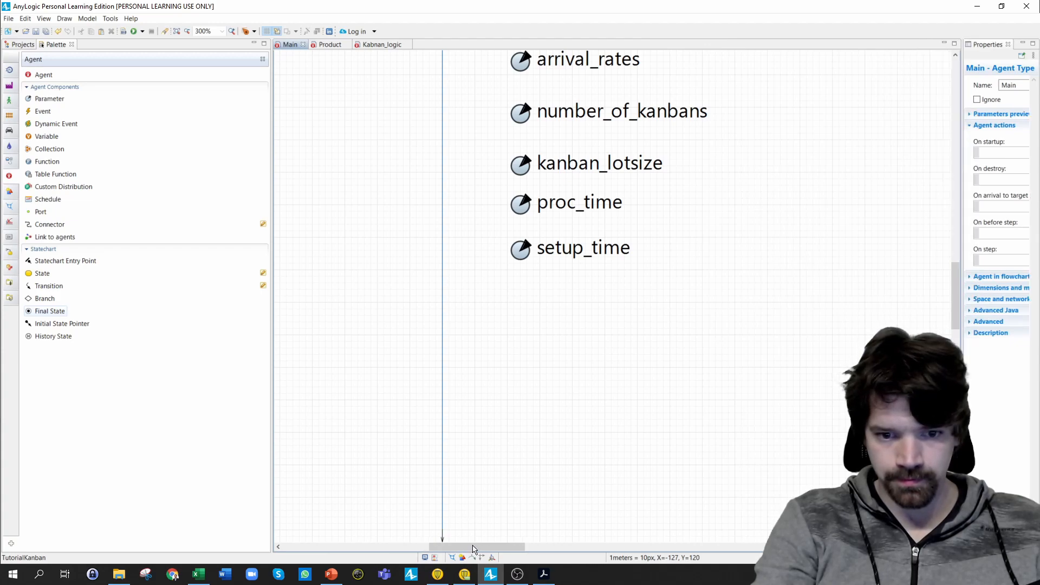
drag(476, 545, 576, 539)
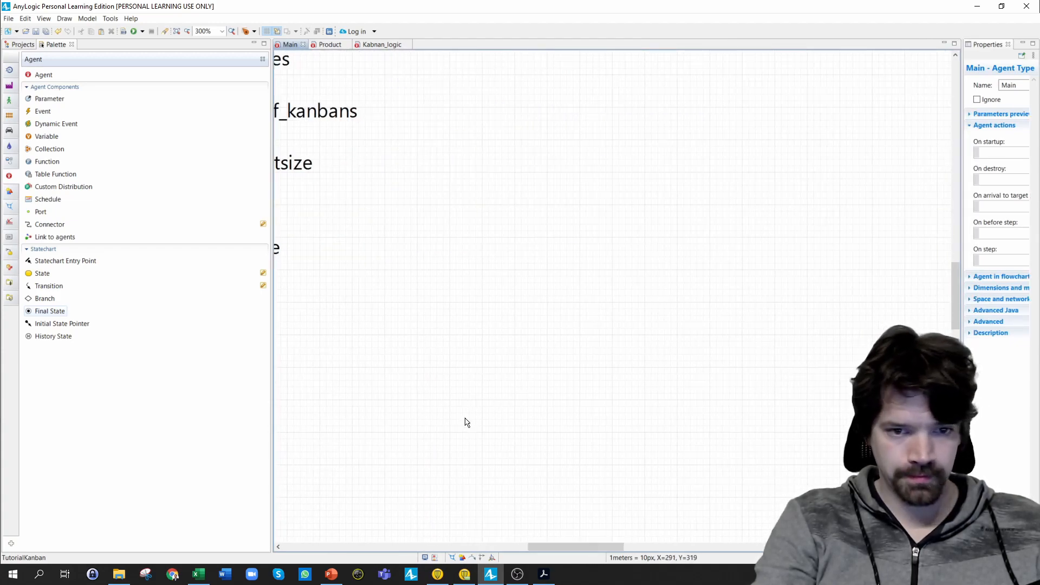
- Place a Source block from the Process Modeling Library beside Main's parameters and name it source_orders_0
scroll(466, 421, up, 1)
scroll(464, 420, up, 1)
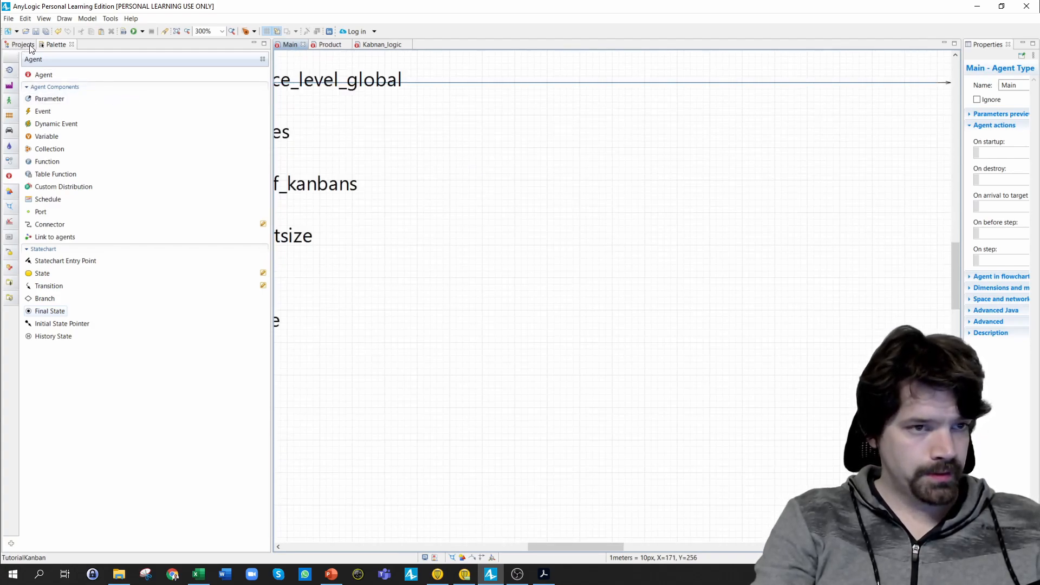
click(9, 71)
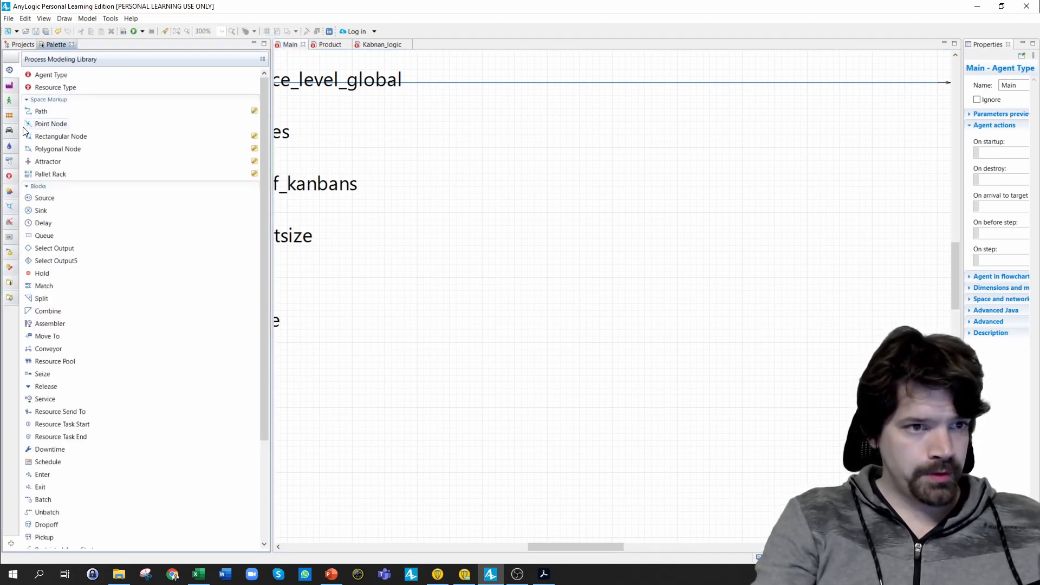
drag(30, 199, 466, 124)
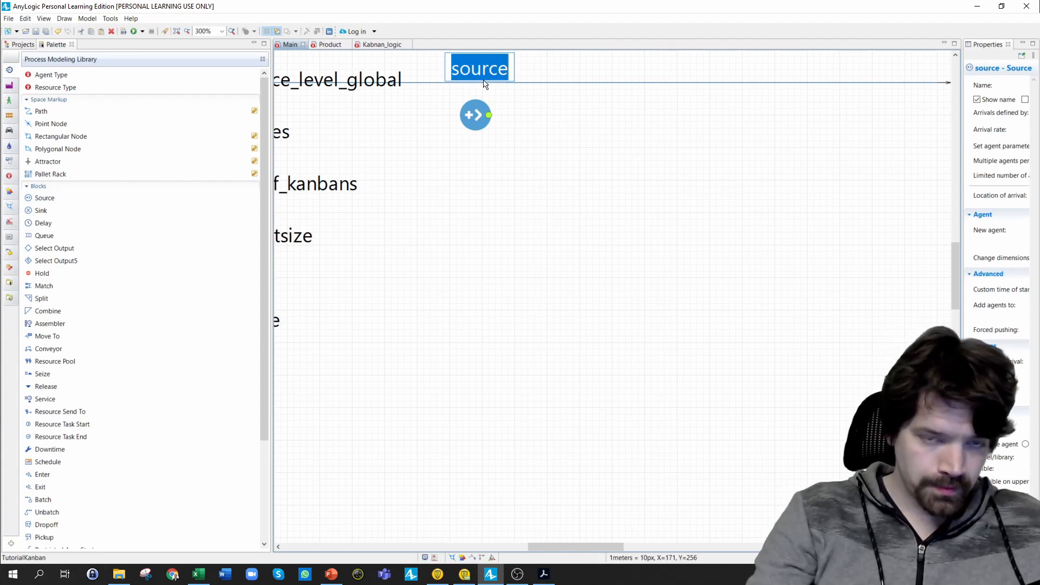
key(Right)
text(_order)
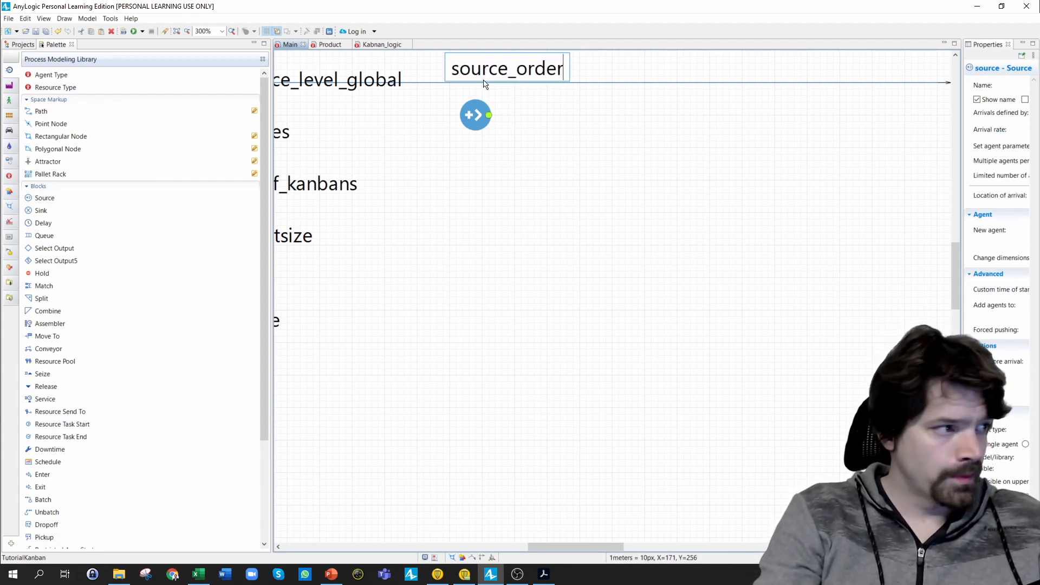
text(s_0)
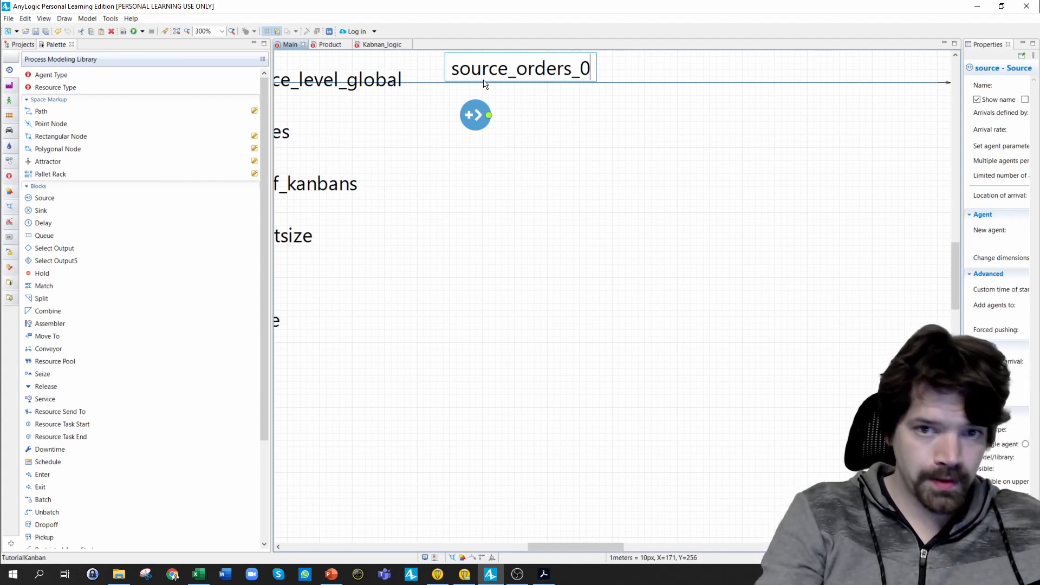
click(469, 160)
- Duplicate the source_orders_0 block twice and stack both copies in an evenly spaced column beneath it
click(473, 124)
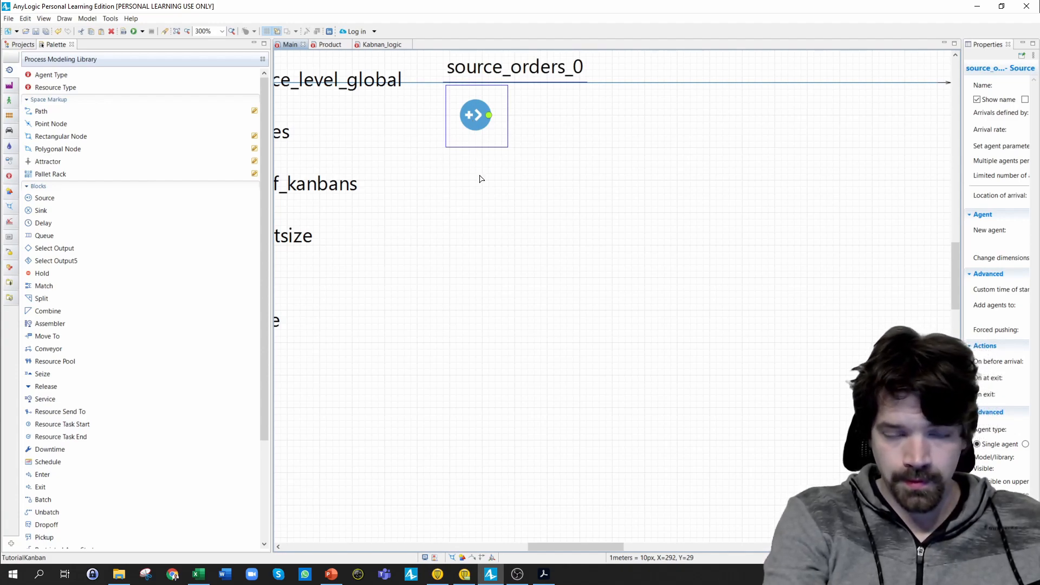
key(ctrl+v)
drag(627, 293, 472, 230)
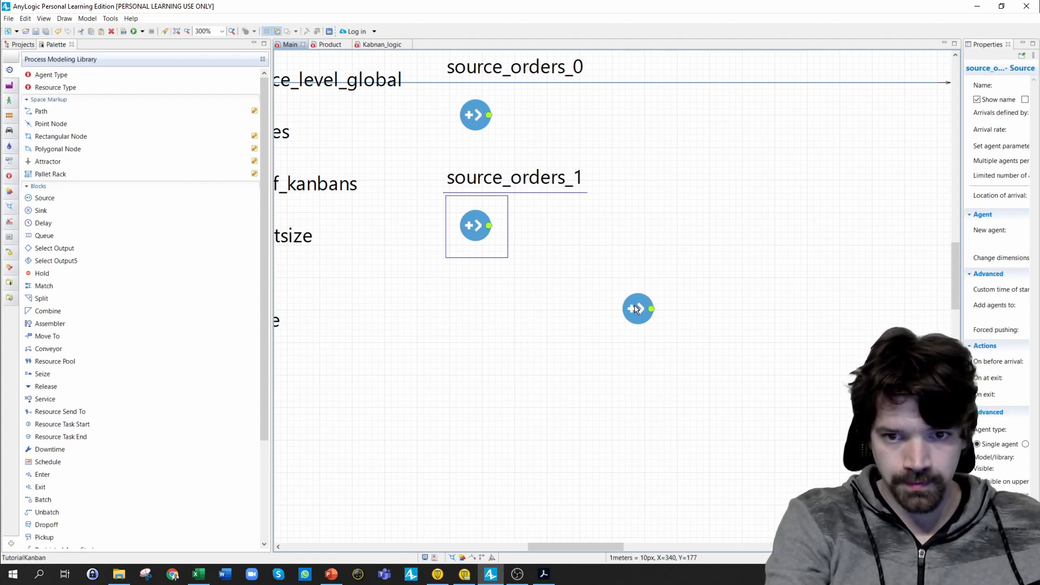
drag(640, 313, 478, 340)
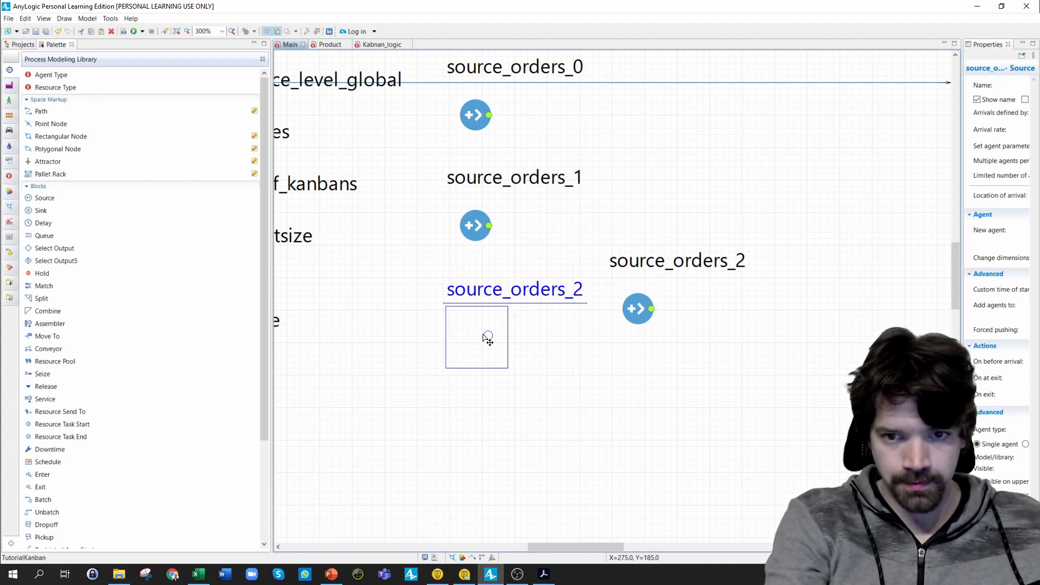
drag(487, 337, 486, 337)
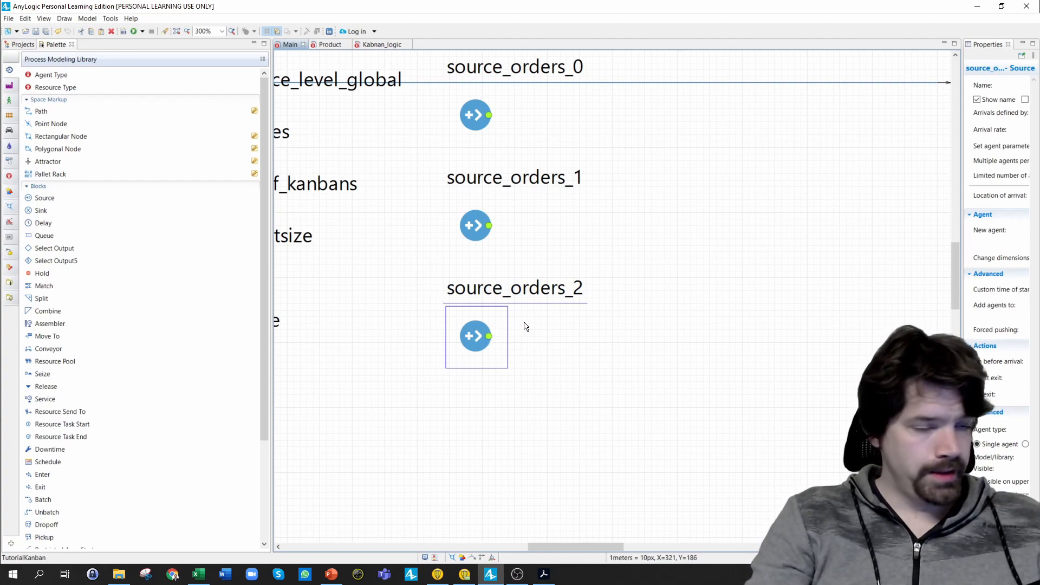
- Place an instance of the Kabnan_logic agent type on Main, beside source_orders_0
click(18, 46)
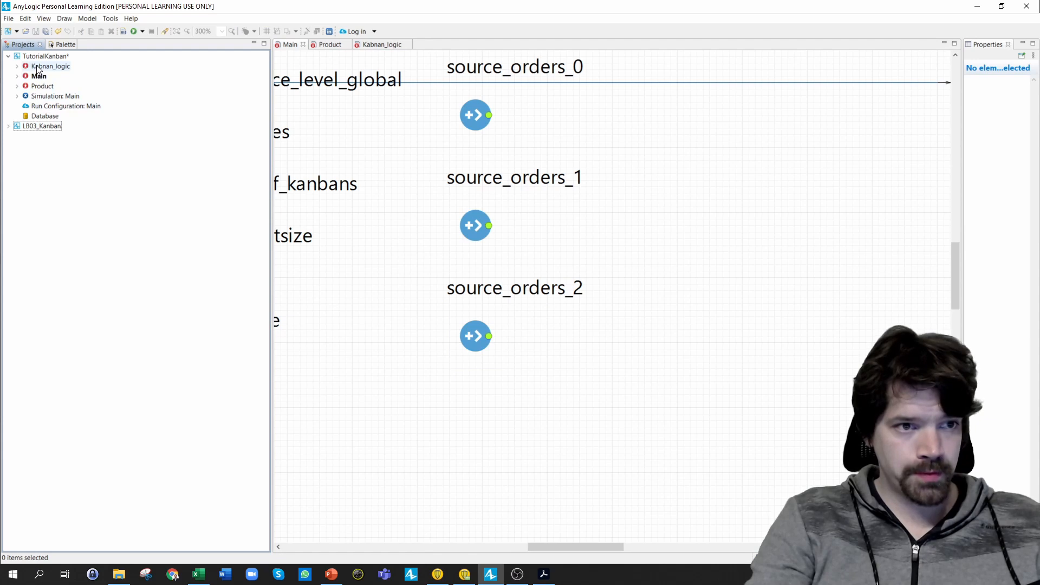
click(37, 68)
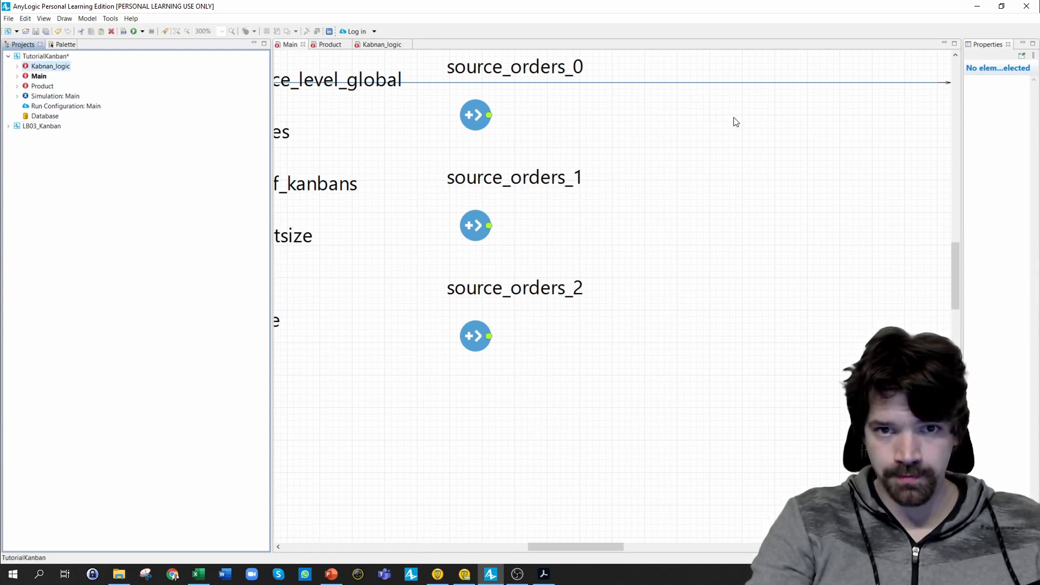
drag(734, 118, 747, 130)
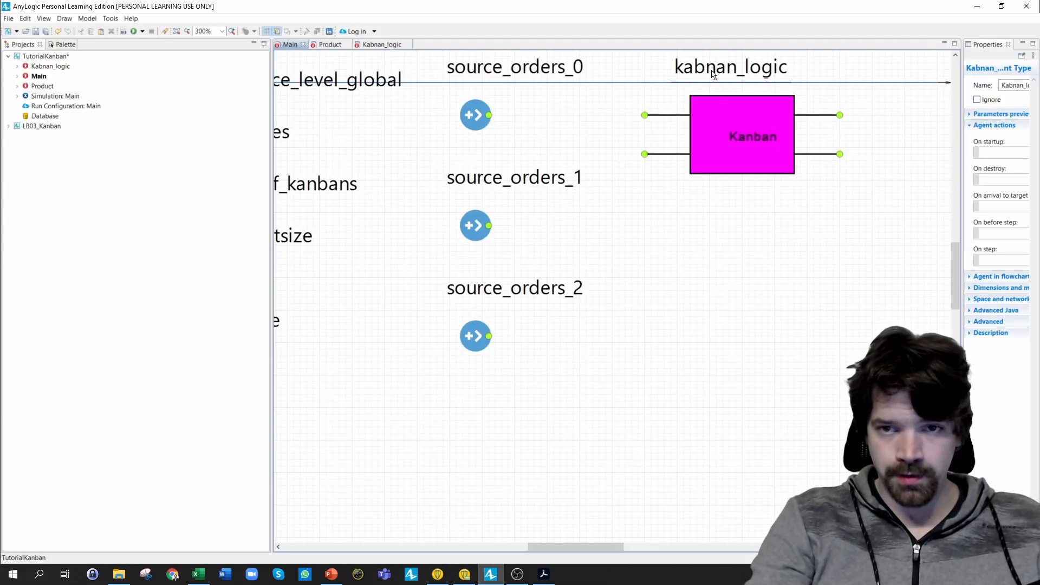
- Rename the kanban logic block on Main as kabnan_logic_p0
double_click(711, 74)
click(797, 73)
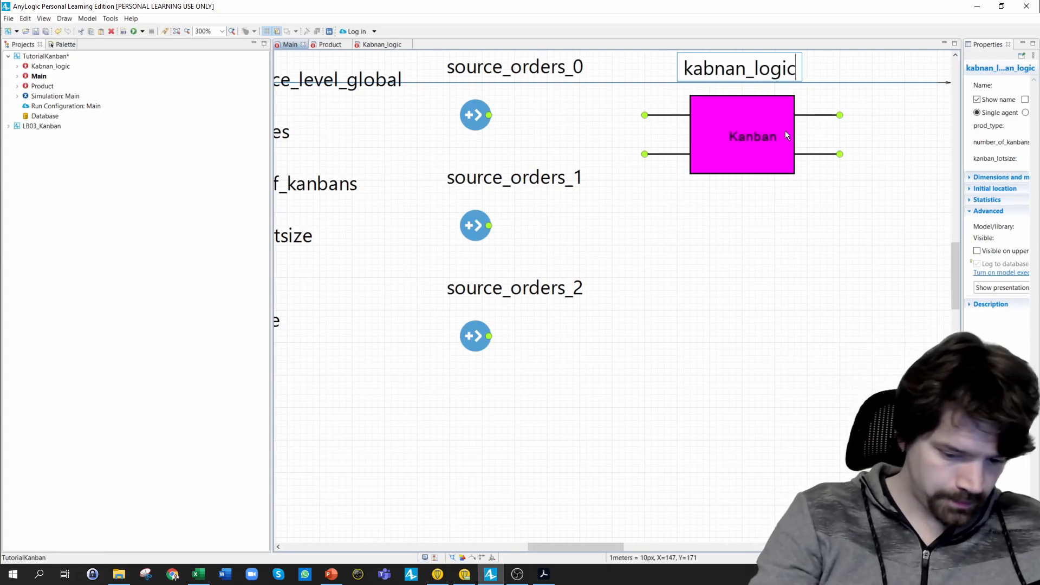
text(_)
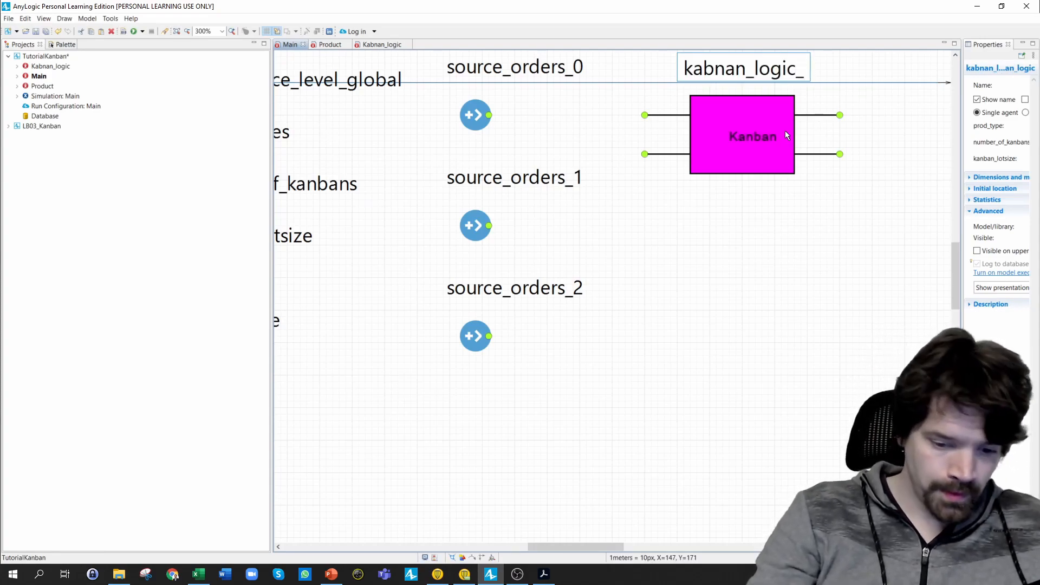
text(p)
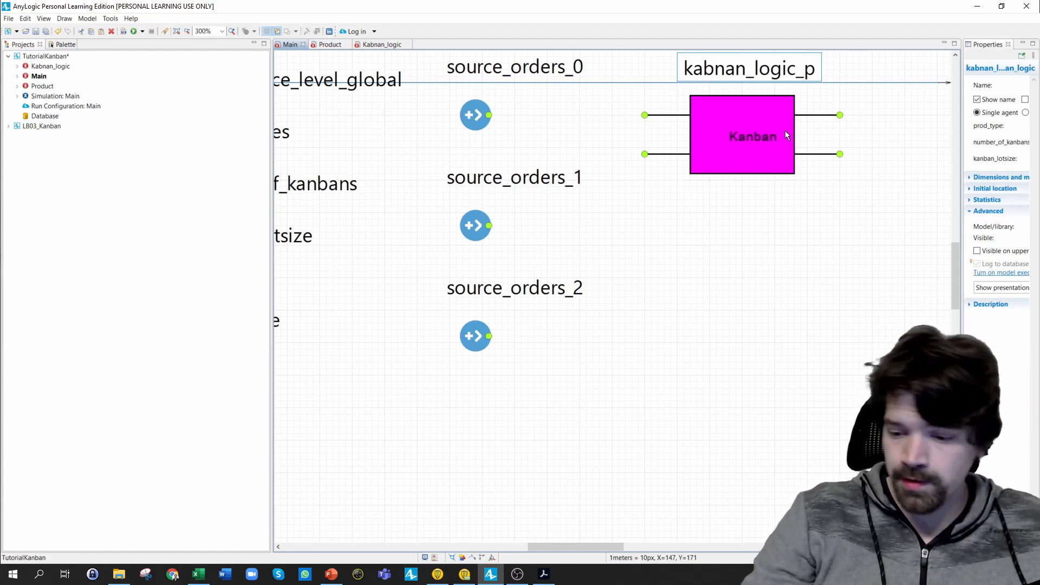
text(0)
key(Return)
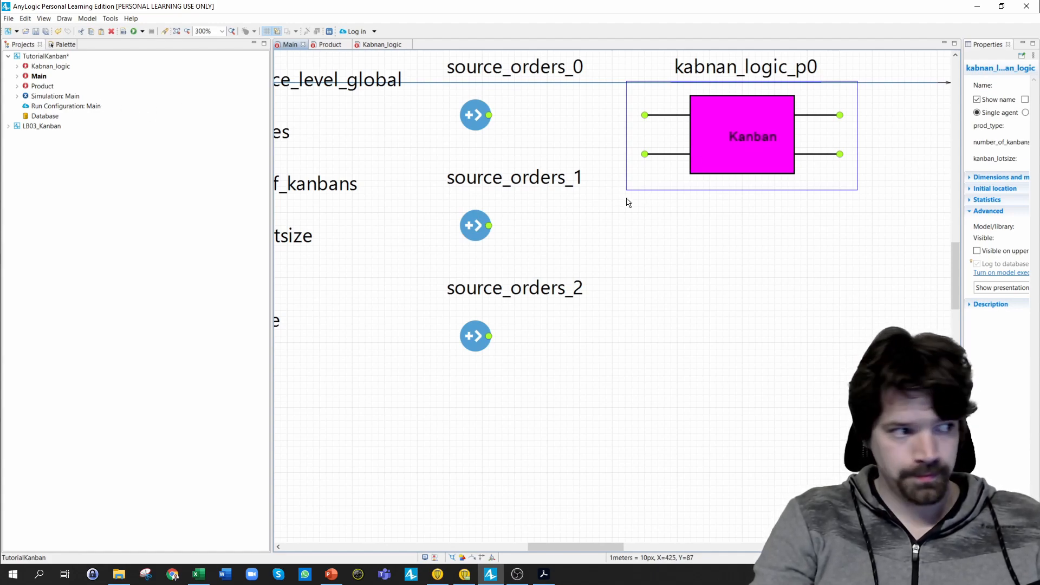
- Duplicate kabnan_logic_p0 twice, place the first copy directly beneath it and delete the unwanted connector between those two blocks
key(ctrl+v)
drag(703, 341, 738, 259)
drag(639, 212, 640, 212)
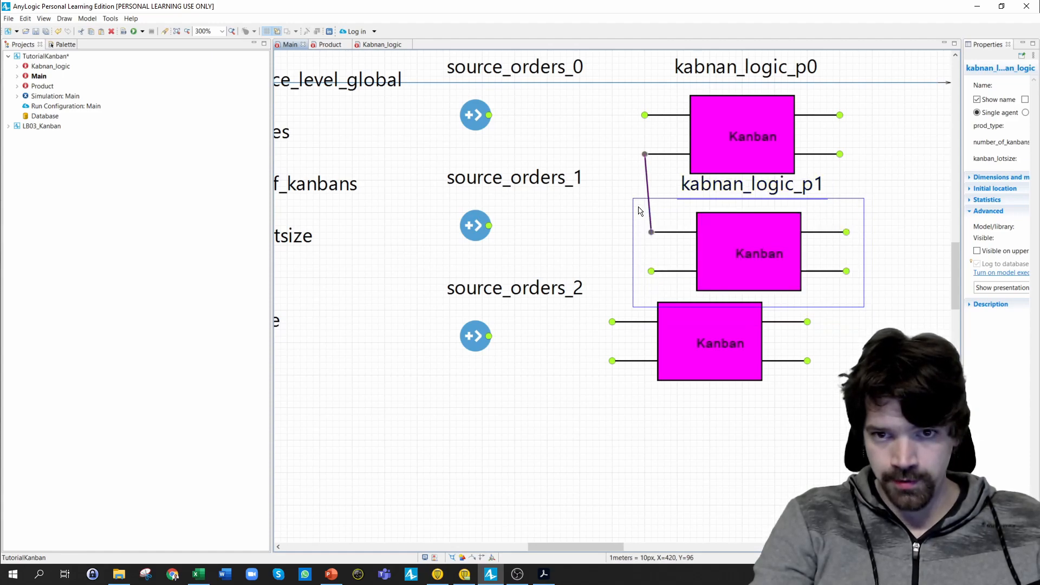
click(647, 192)
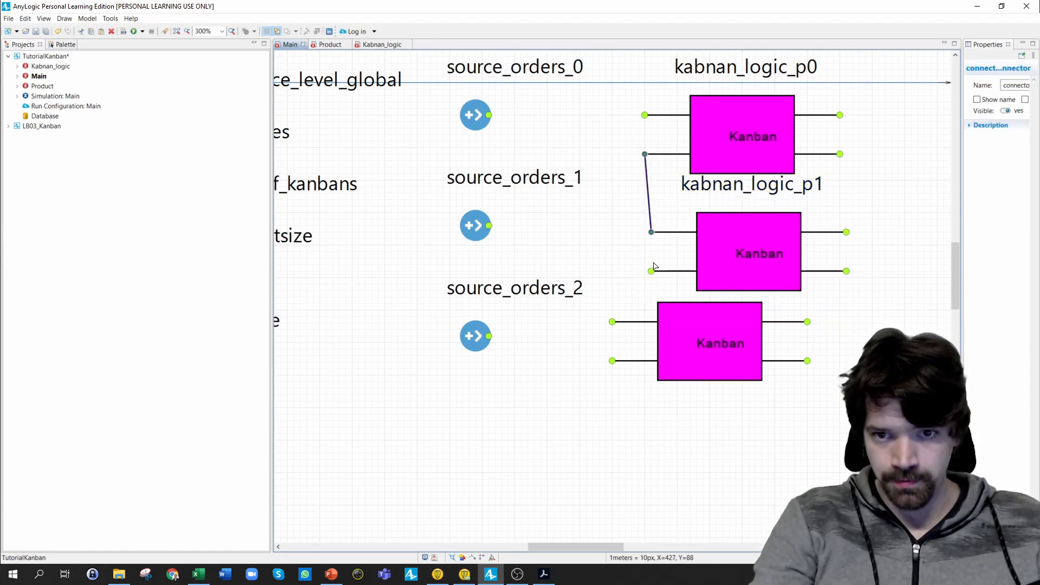
key(Delete)
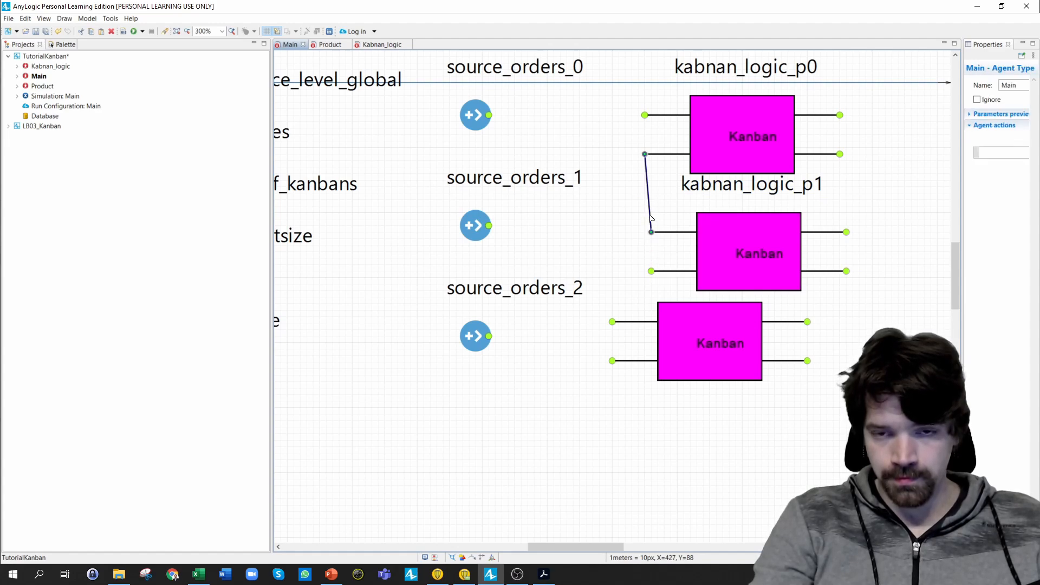
- Place kabnan_logic_p2 in line beneath kabnan_logic_p1 and delete the unwanted connector between these two blocks
click(710, 283)
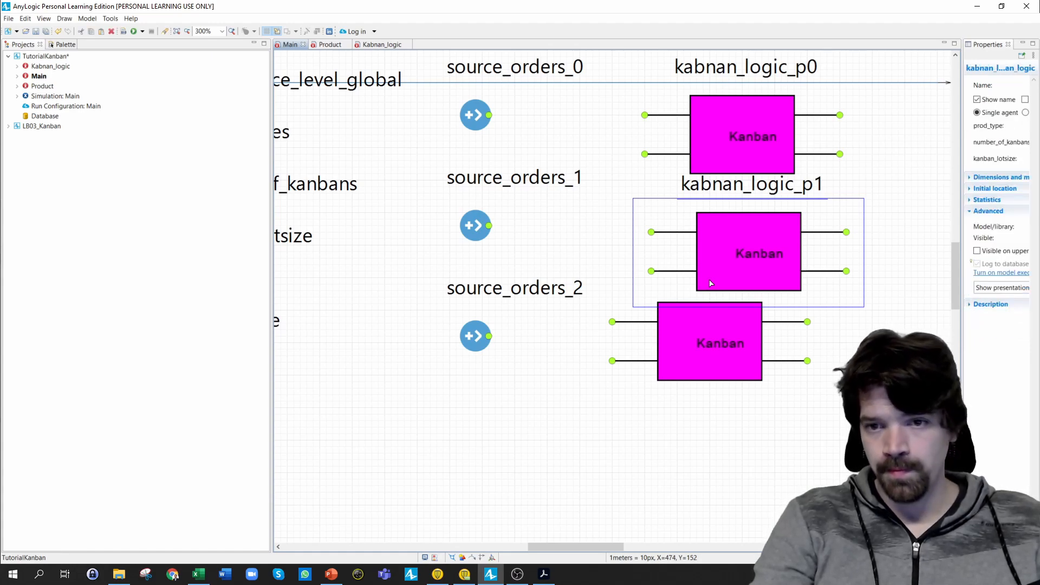
click(705, 339)
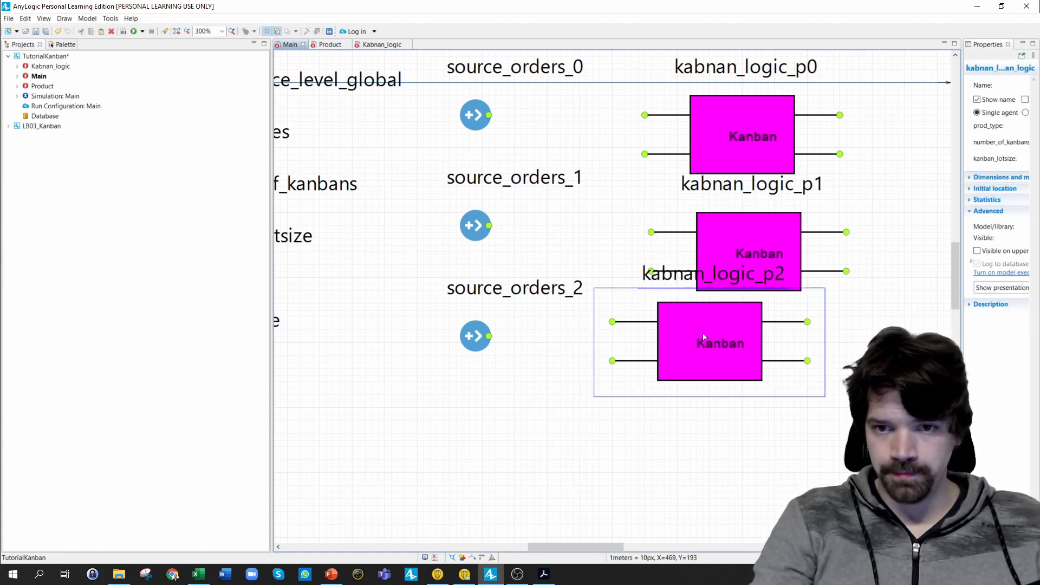
drag(693, 345, 727, 387)
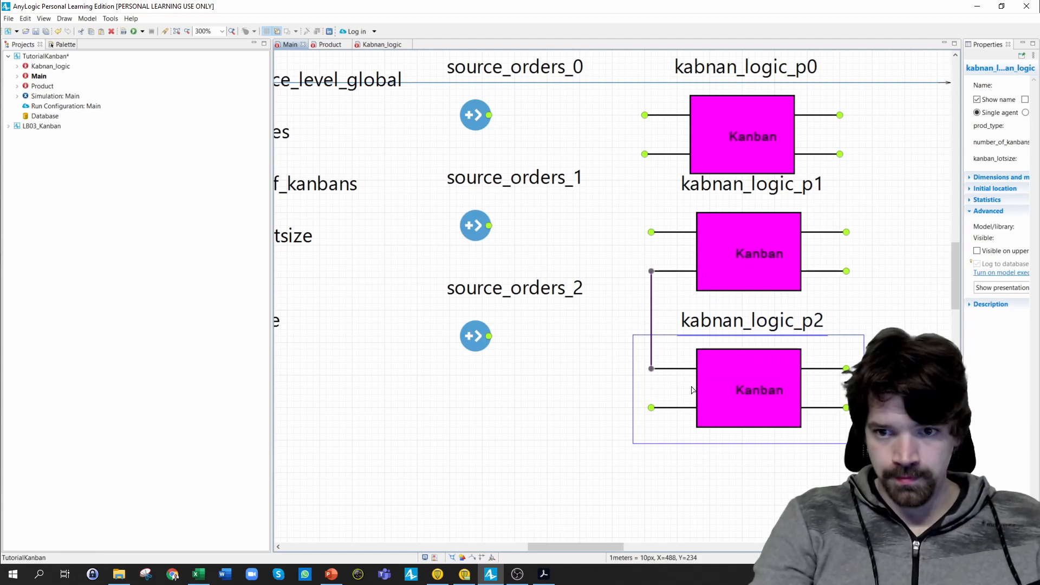
click(652, 316)
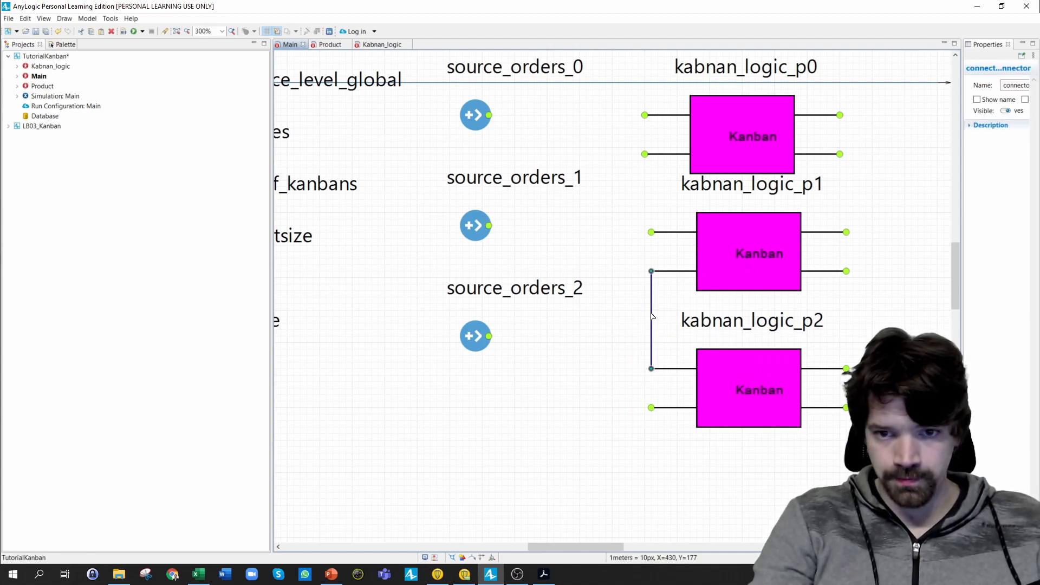
key(Delete)
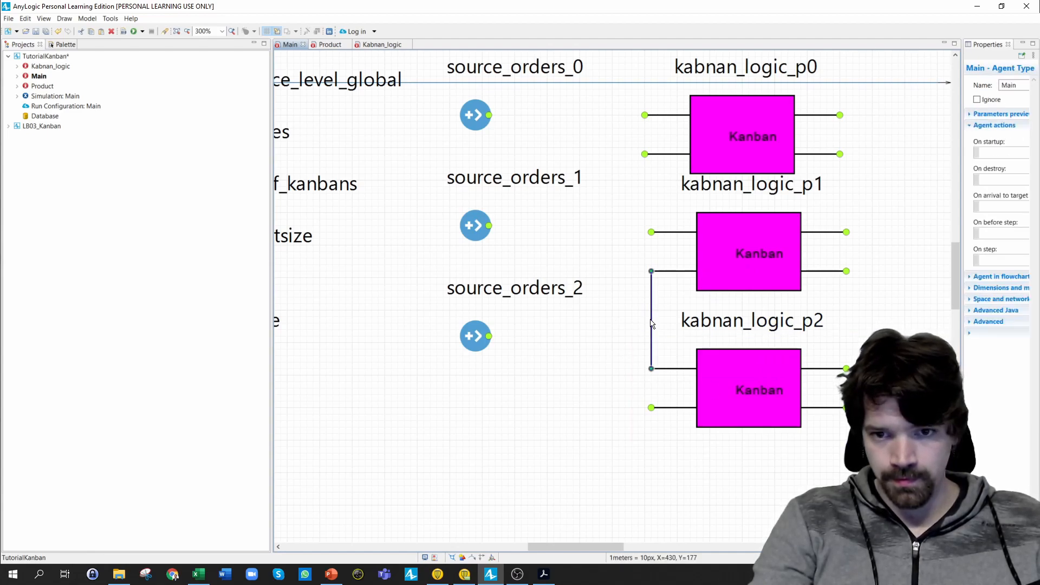
- Move source_orders_2 and source_orders_1 down to line up with the upper input ports of kabnan_logic_p2 and kabnan_logic_p1
click(472, 337)
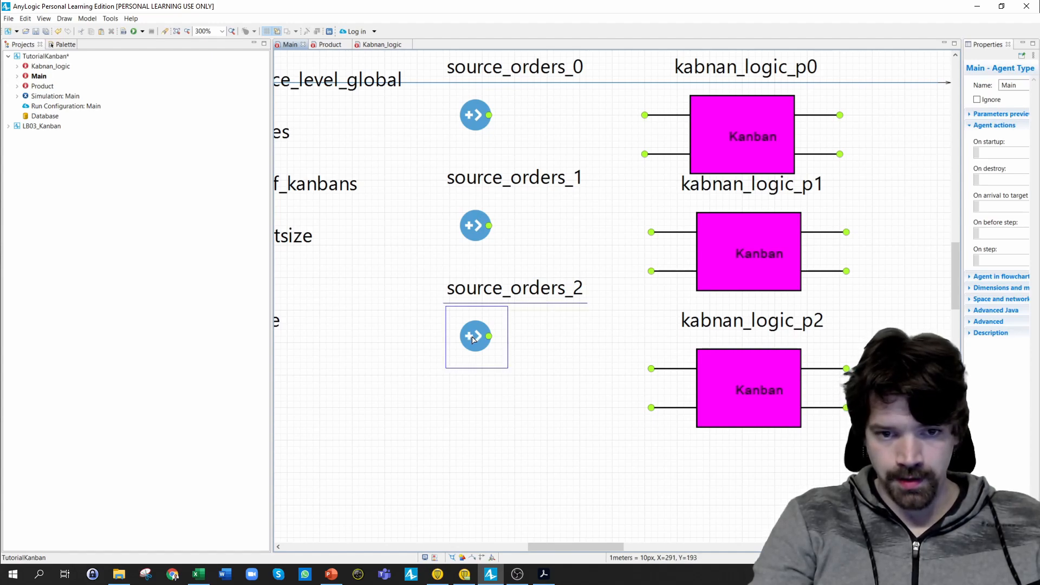
mouse_move(475, 376)
mouse_down()
mouse_move(473, 360)
mouse_move(478, 373)
mouse_up()
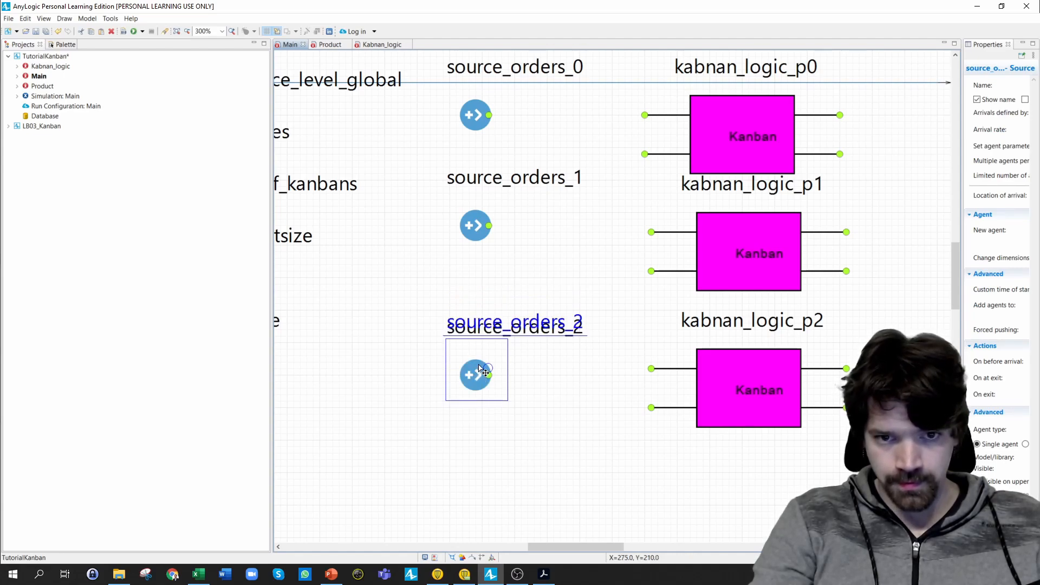
drag(476, 227, 473, 234)
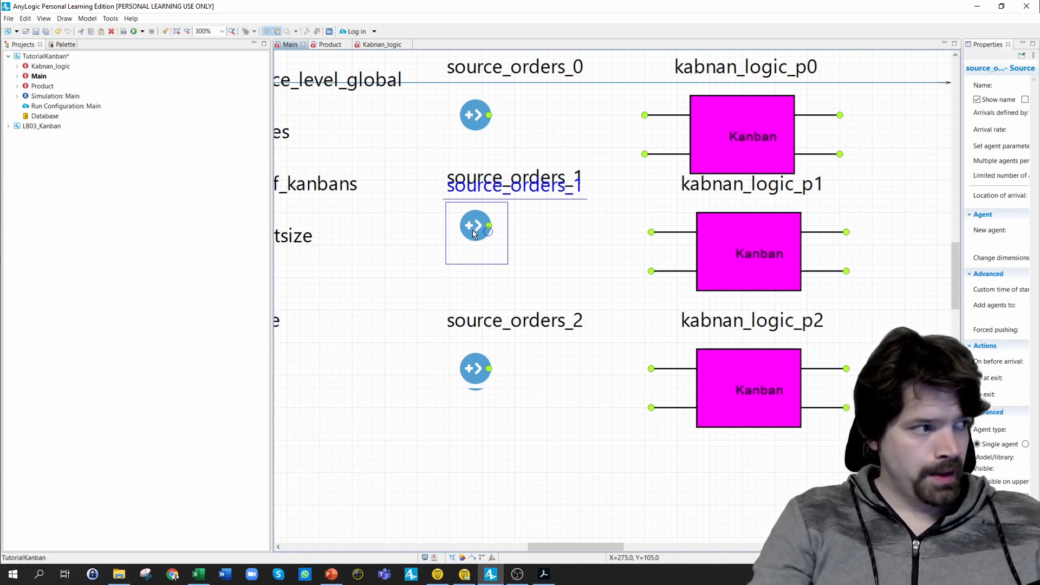
- Connect each of the three order sources to the upper input port of its matching kanban logic block
click(488, 116)
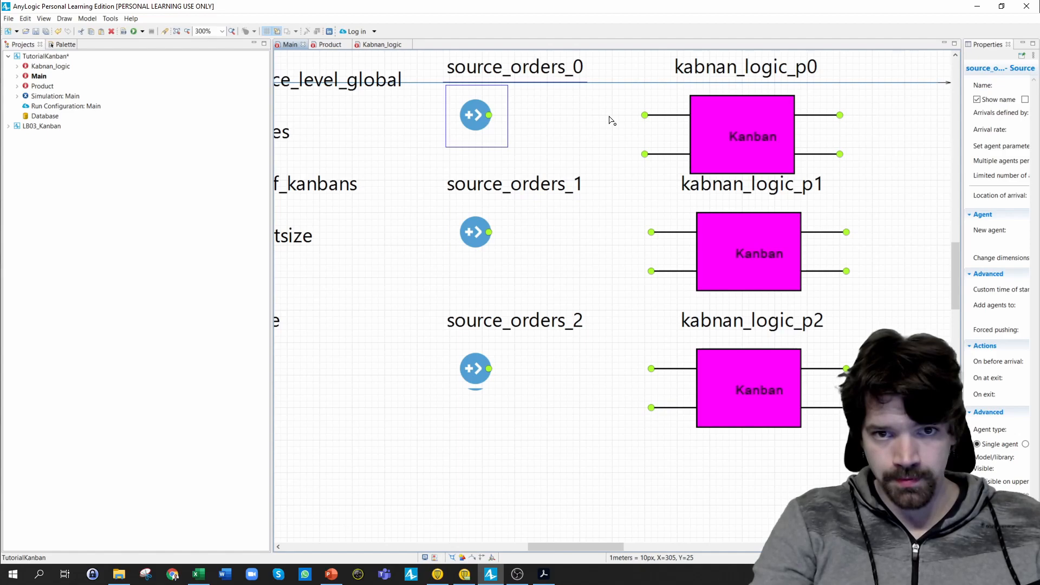
mouse_move(644, 115)
mouse_down()
mouse_move(540, 118)
mouse_move(647, 118)
mouse_up()
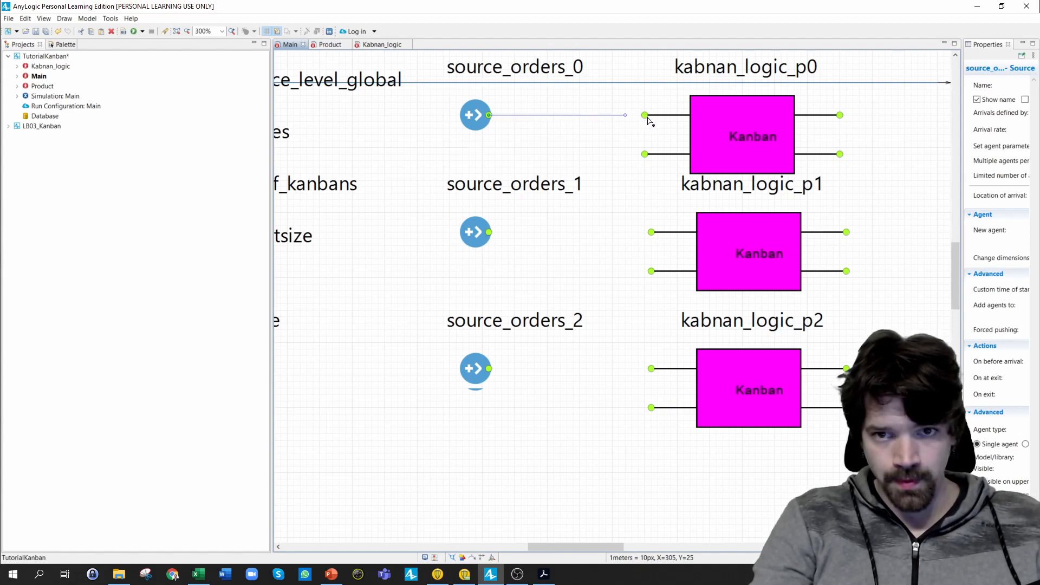
click(645, 116)
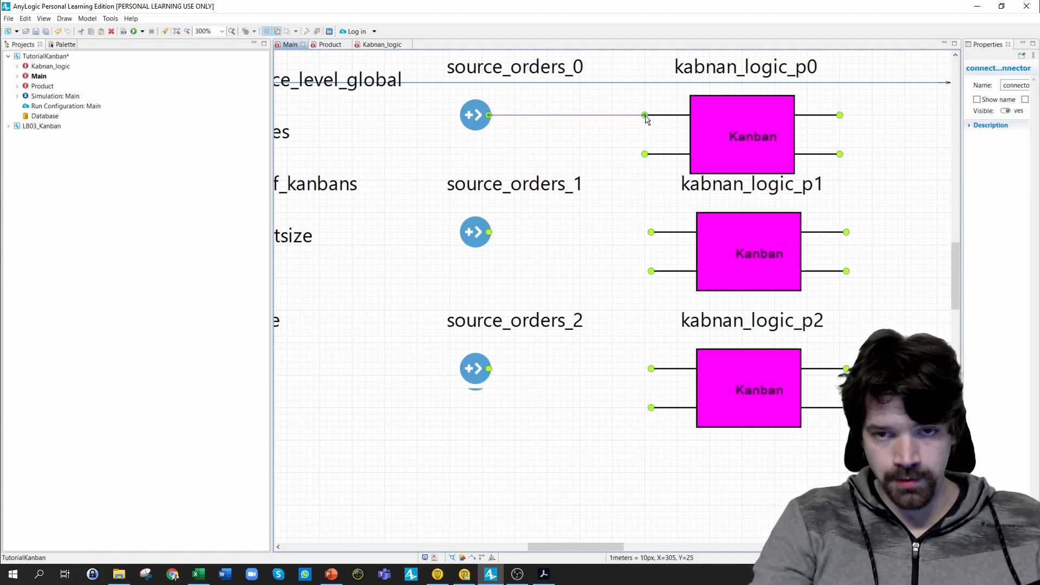
click(490, 233)
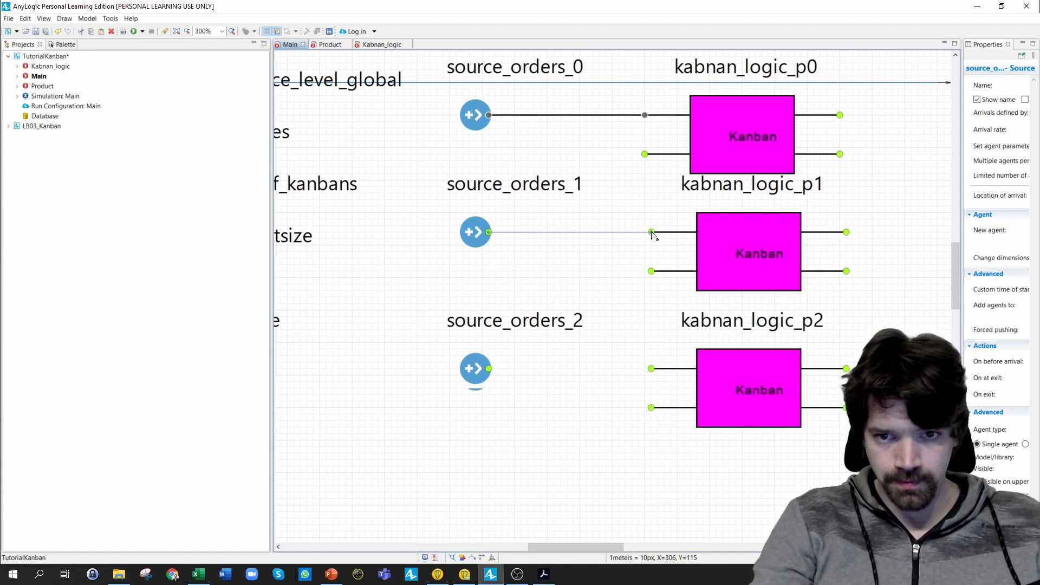
click(651, 232)
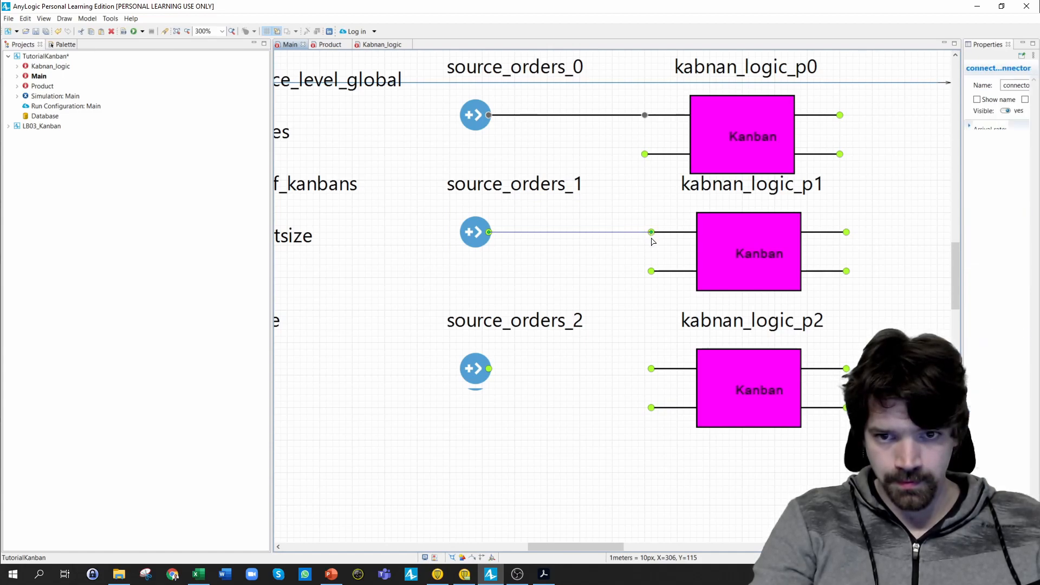
click(489, 370)
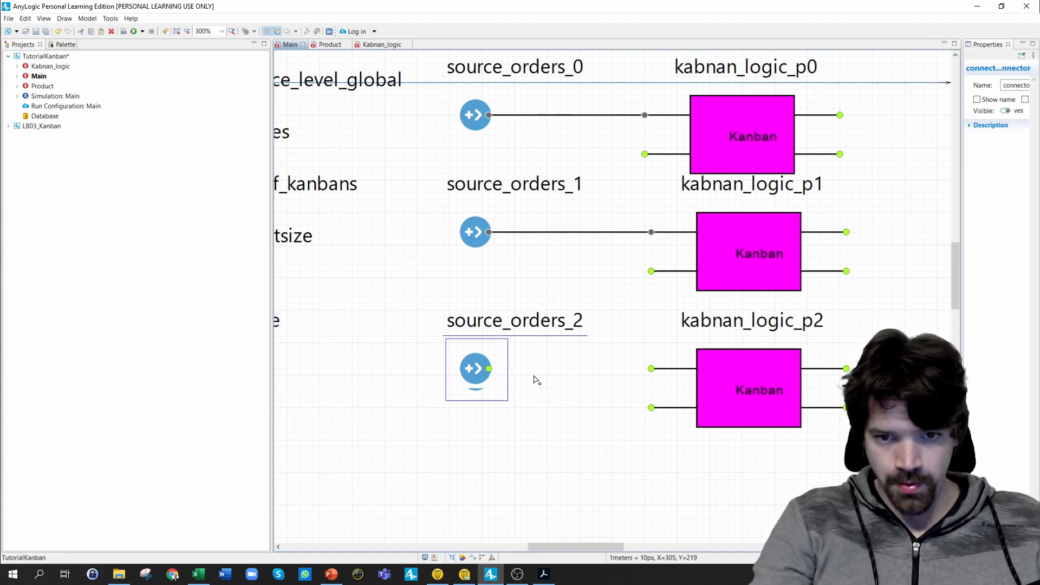
double_click(489, 368)
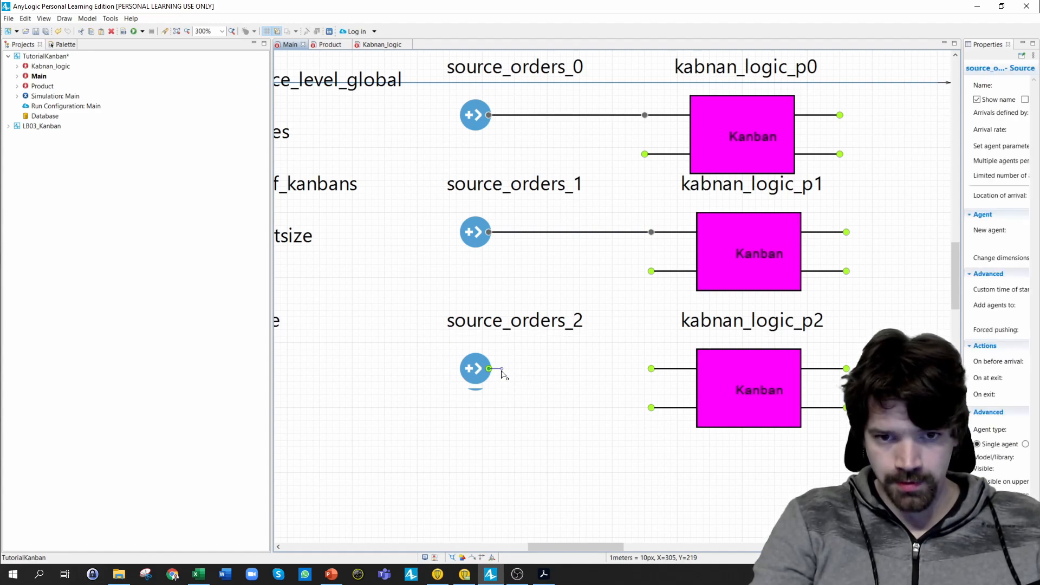
click(650, 369)
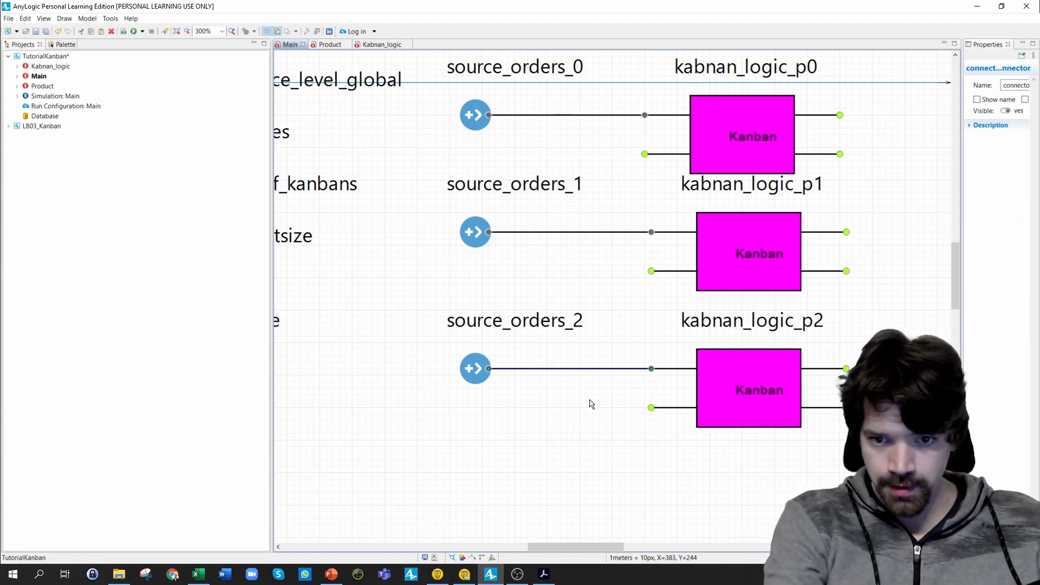
- Move the three kanban logic blocks farther from the order sources and shift the sources to level them with the blocks
scroll(590, 404, down, 4)
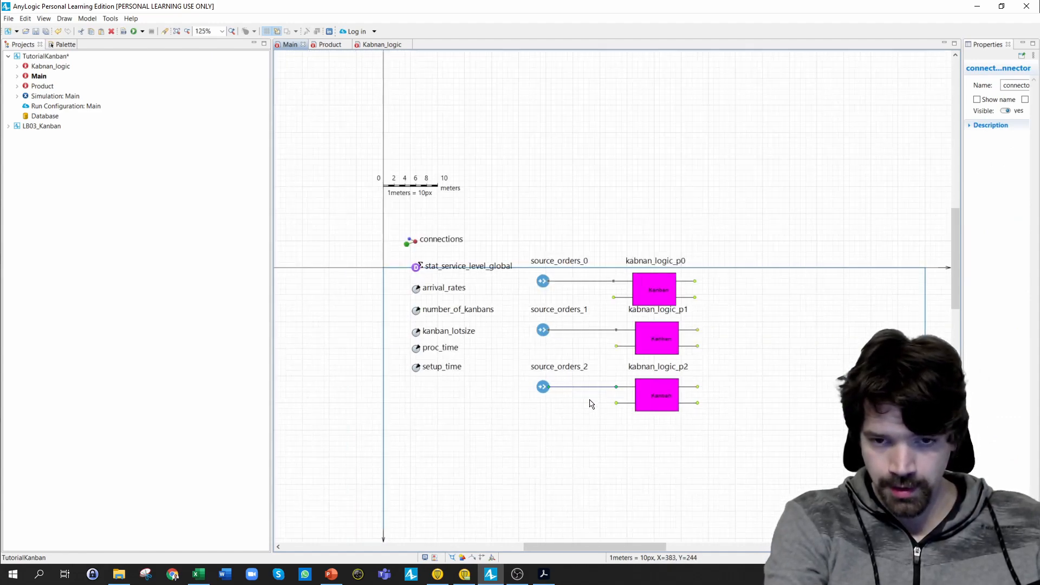
drag(762, 220, 596, 475)
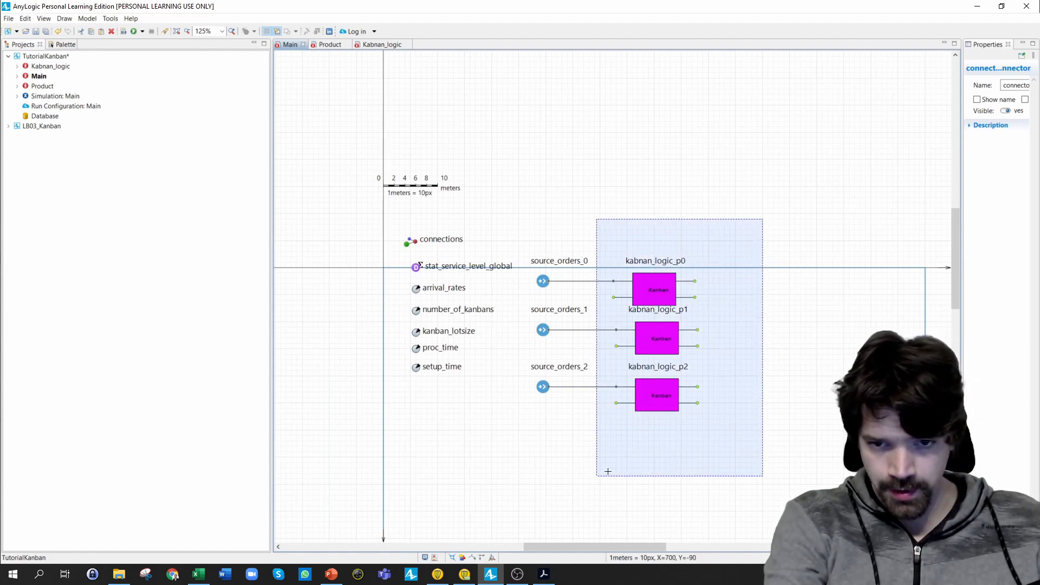
drag(628, 443, 740, 399)
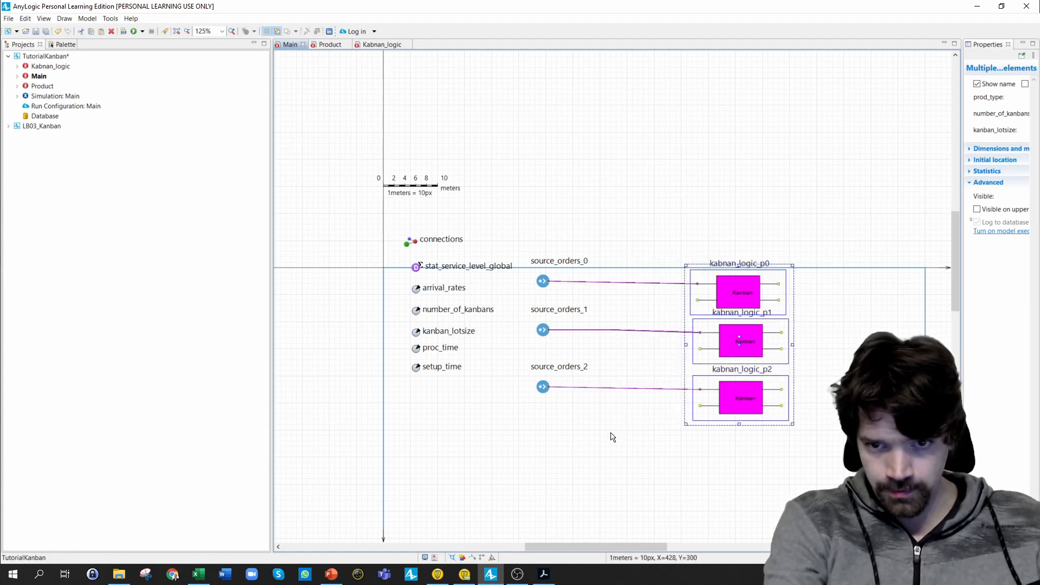
drag(522, 244, 581, 422)
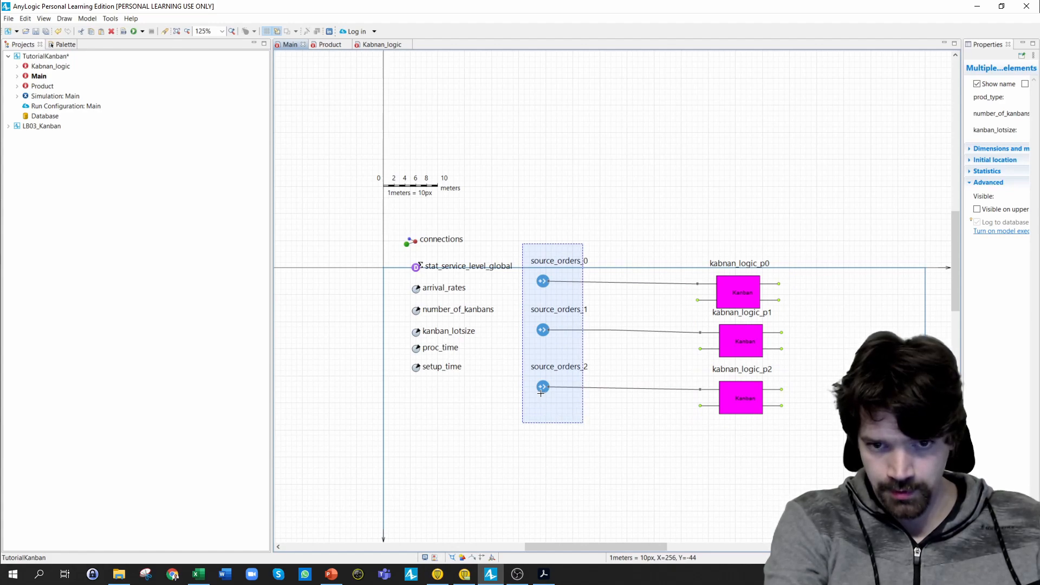
drag(542, 391, 537, 389)
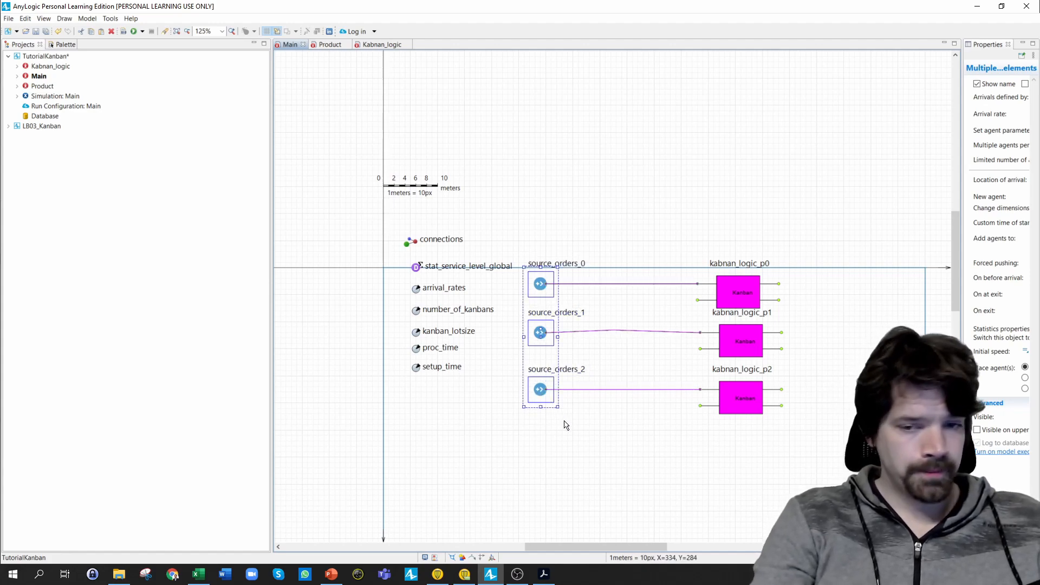
click(612, 455)
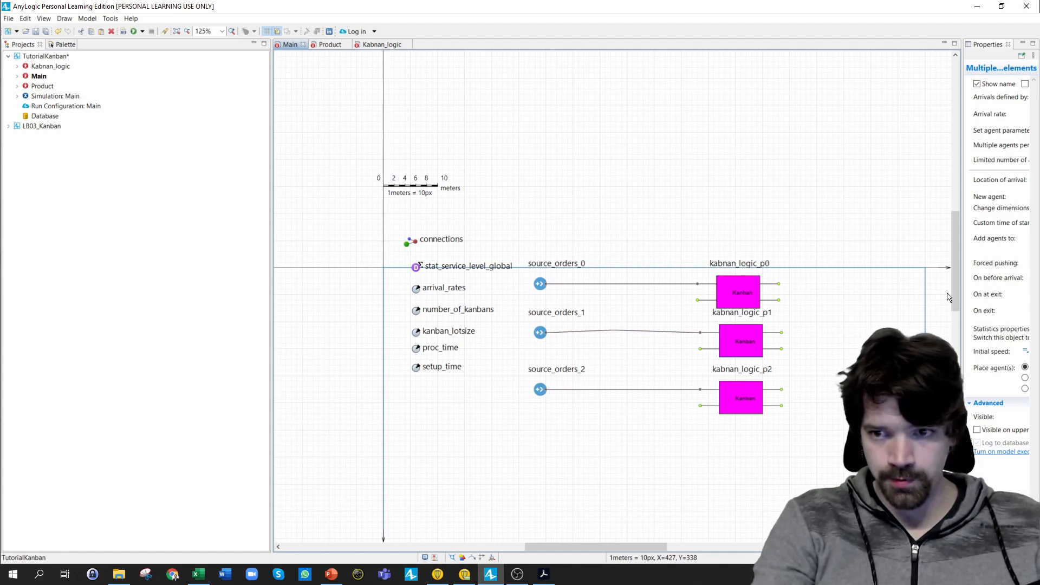
- Place a Queue block from the Process Modeling Library in the empty space beneath Main's parameters and name it queue_station_1
scroll(960, 297, down, 3)
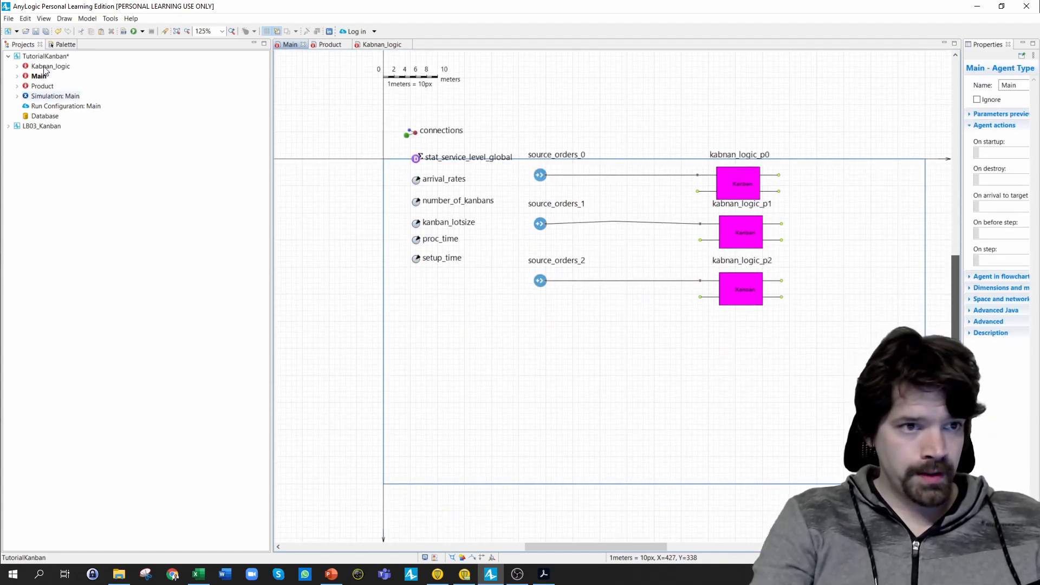
click(62, 44)
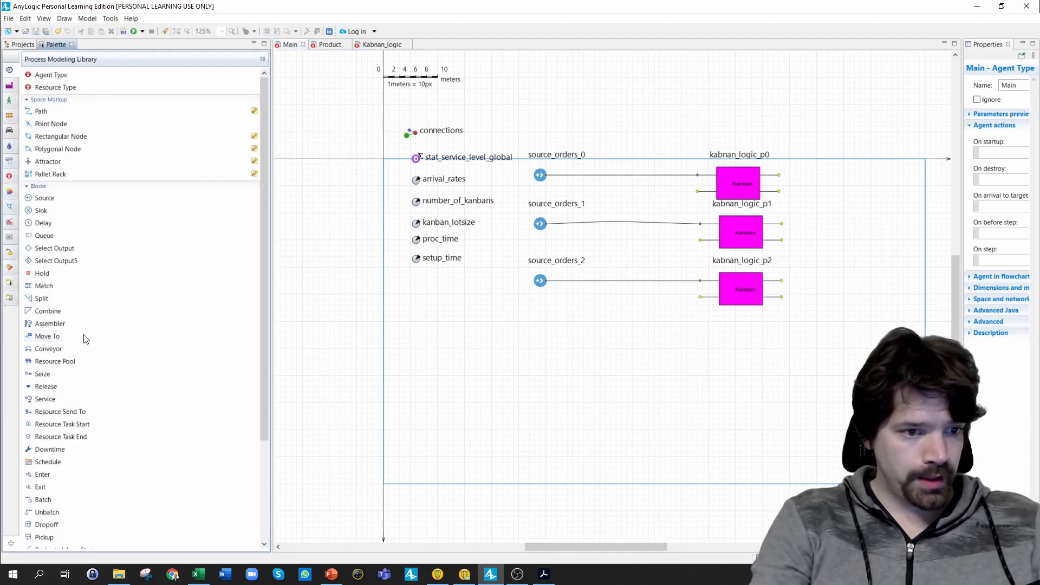
drag(42, 237, 491, 431)
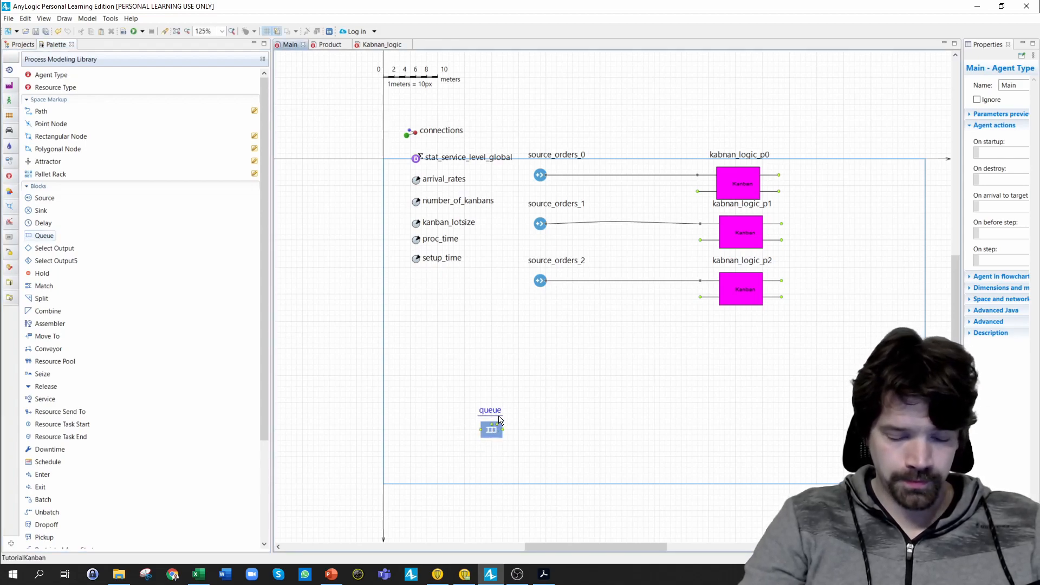
click(496, 427)
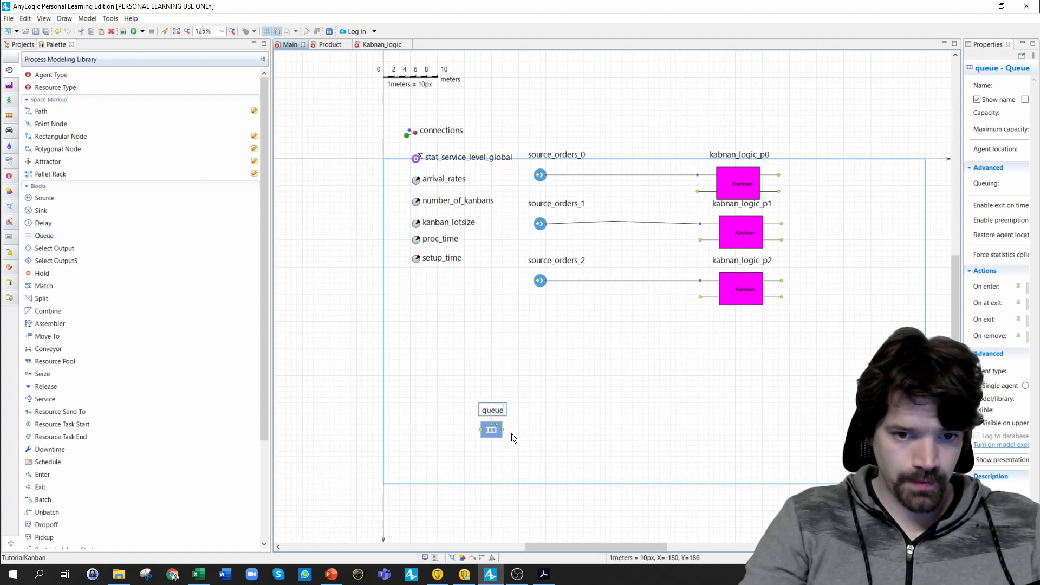
text(_station_1)
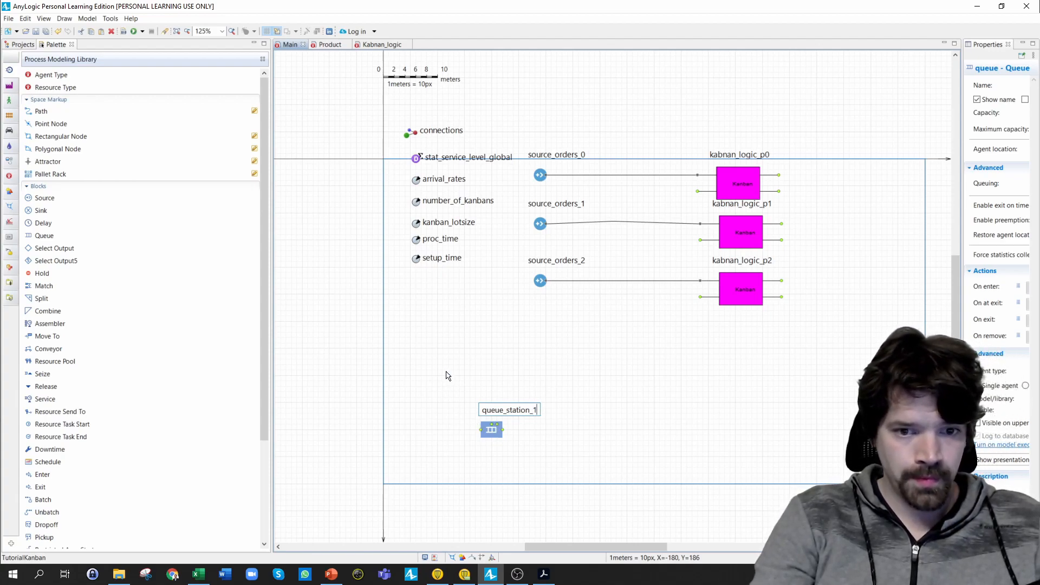
key(Return)
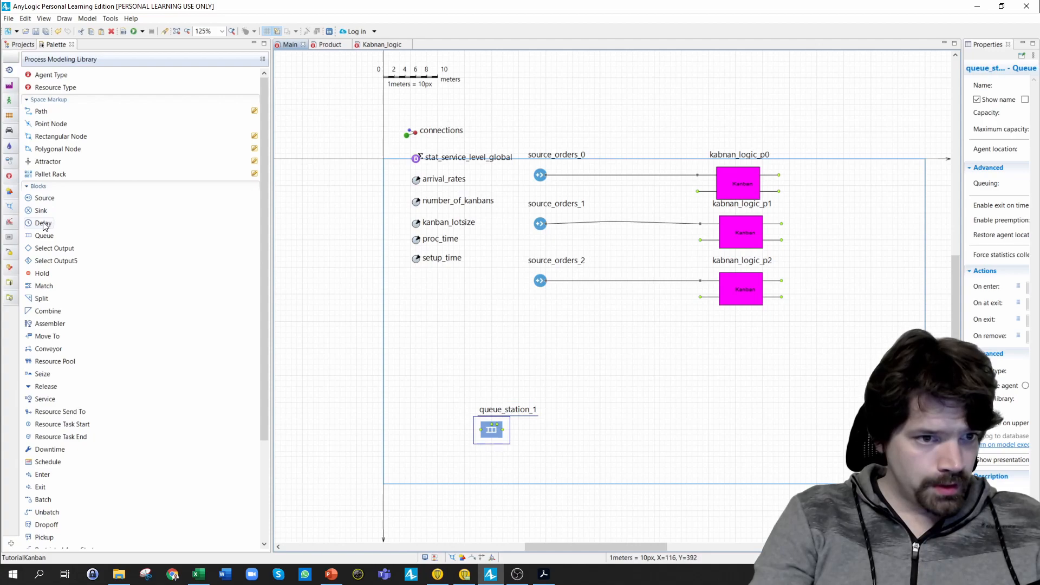
- Place a Delay block level with queue_station_1 on the side of its output port and name it processing_station_1
click(582, 430)
drag(582, 427, 581, 427)
click(582, 430)
key(ctrl+Return)
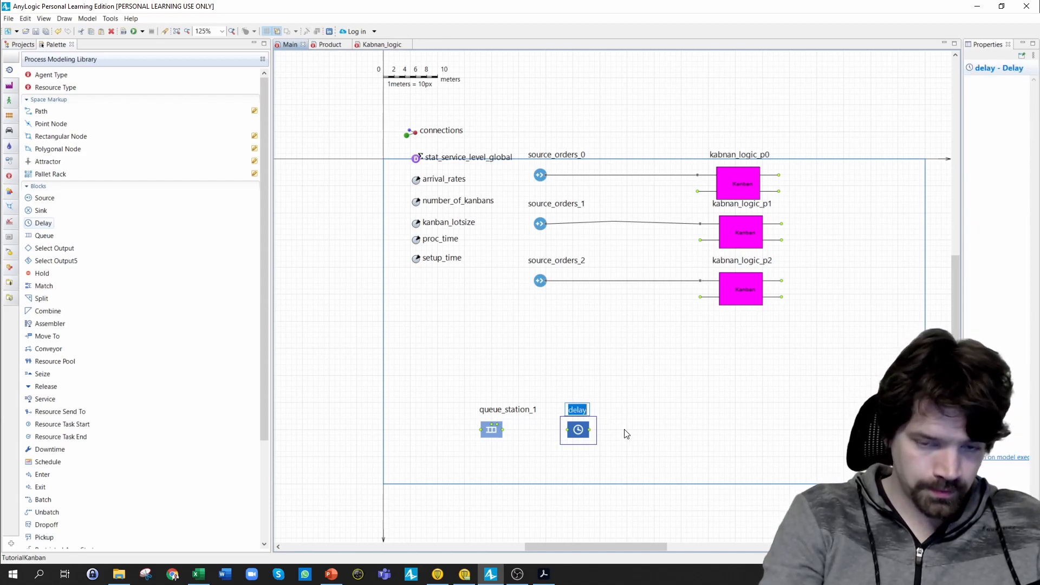
text(processing)
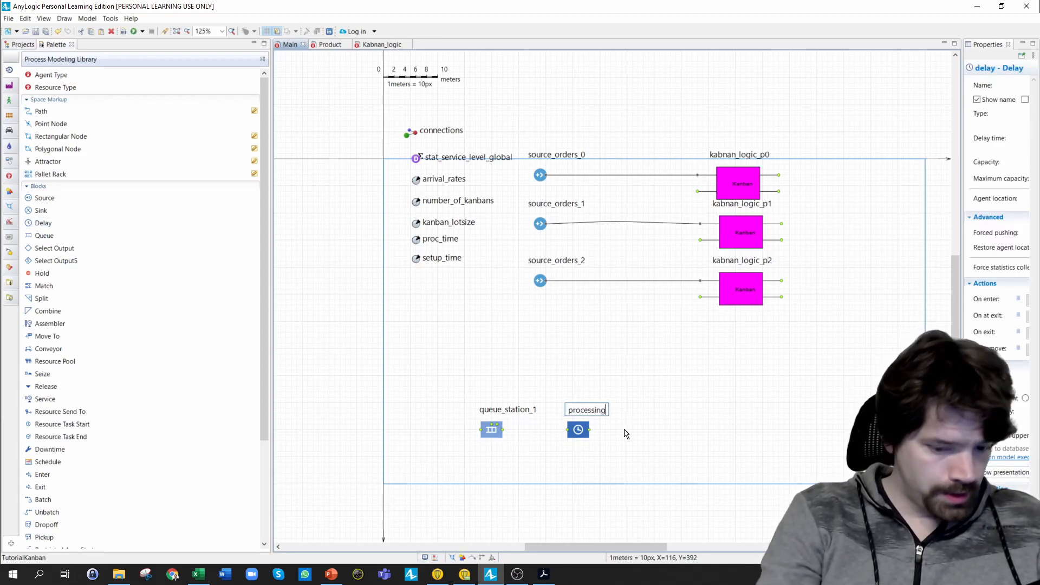
text(_station)
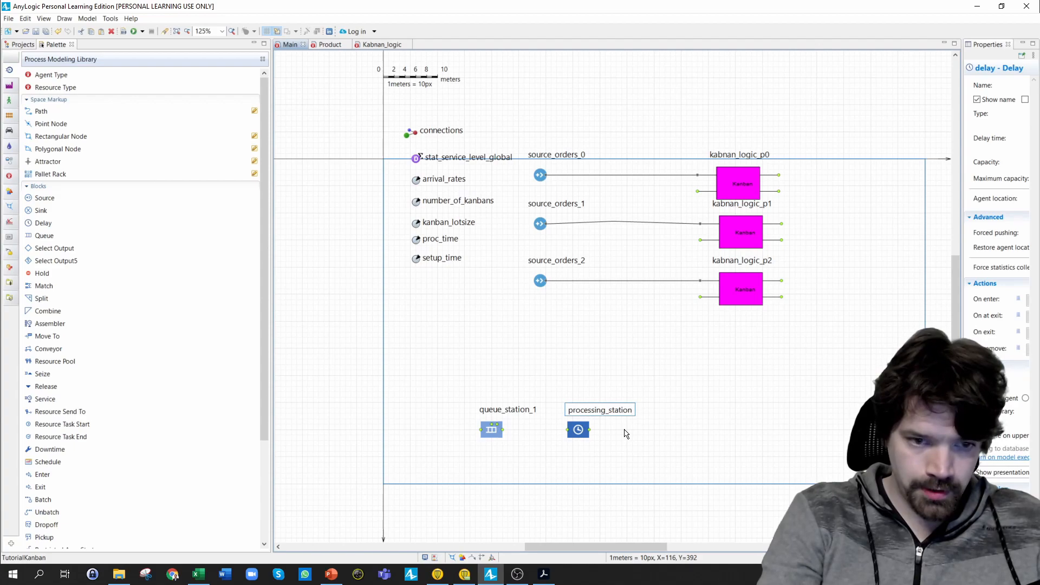
text(_1)
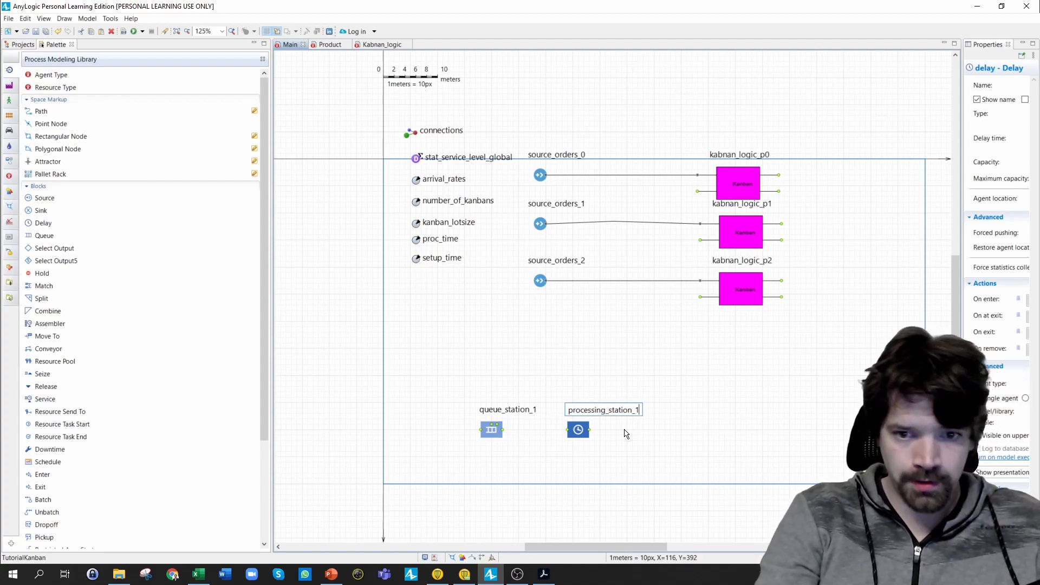
key(Return)
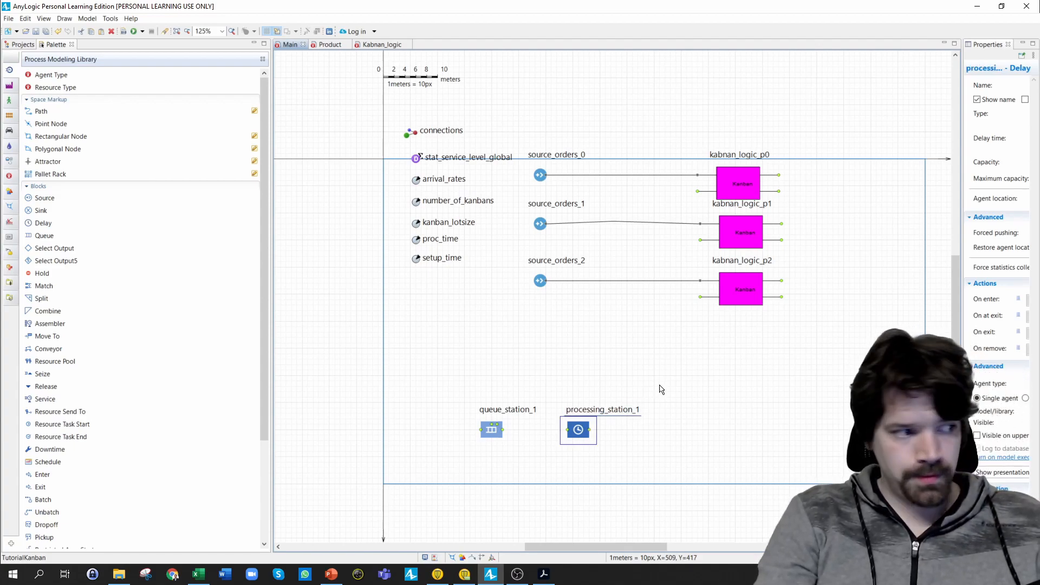
- Duplicate queue_station_1 and processing_station_1 together and place the copies in the same row, just past processing_station_1
drag(664, 384, 457, 475)
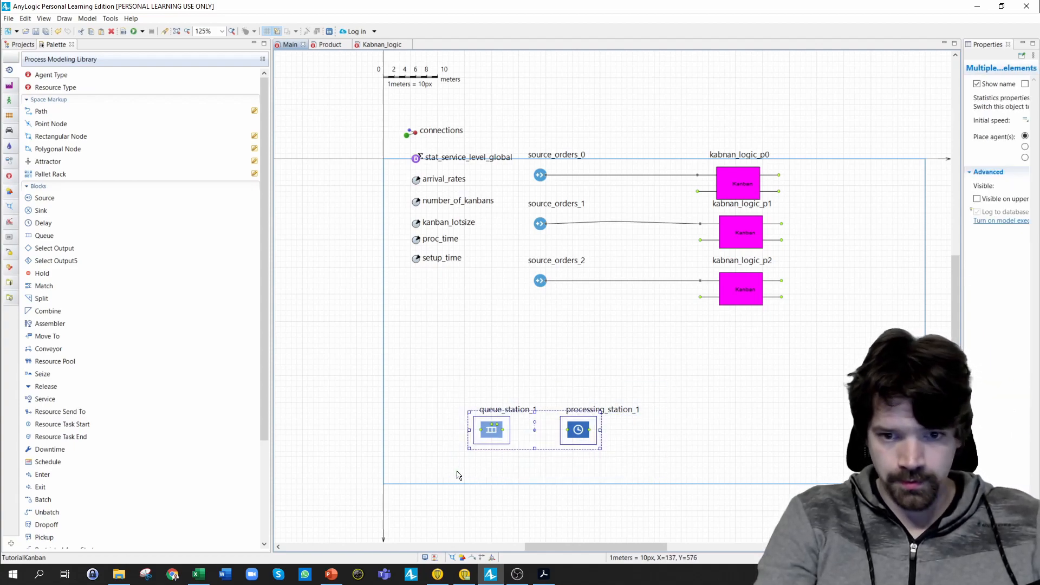
key(ctrl+c)
key(ctrl+v)
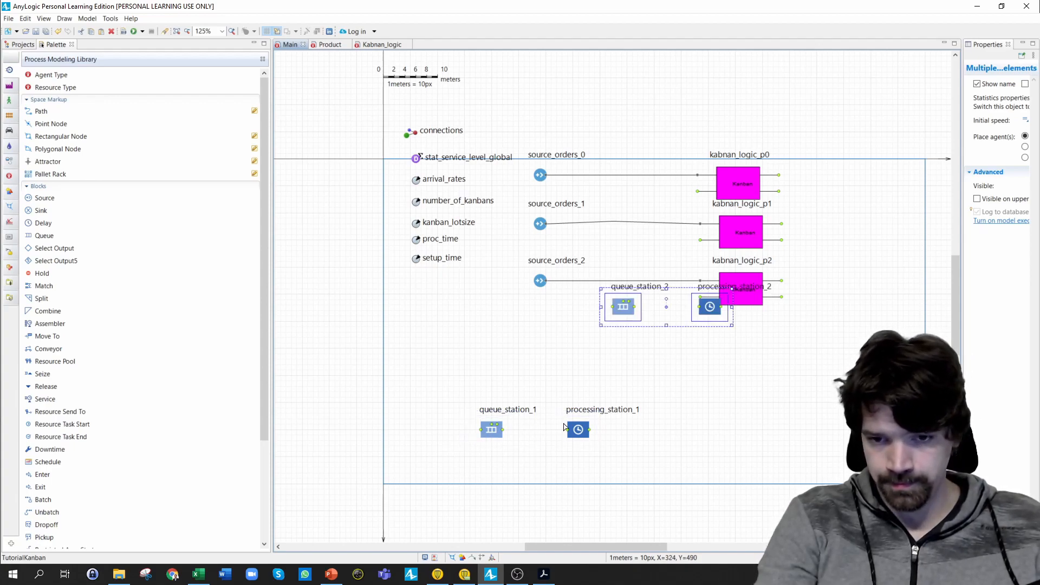
drag(623, 314, 680, 433)
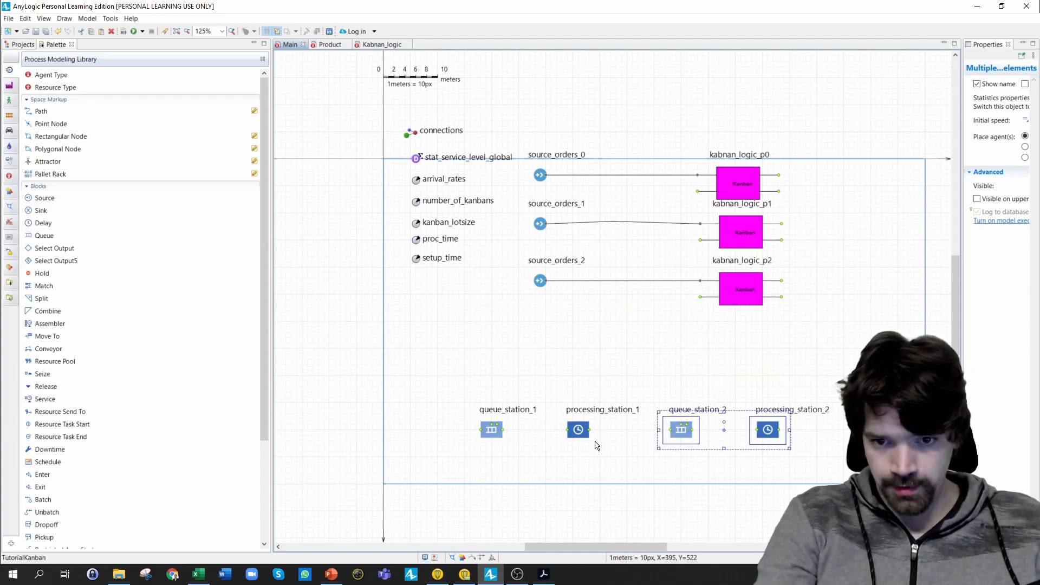
- Connect queue_station_1, processing_station_1, queue_station_2 and processing_station_2 in series
click(503, 432)
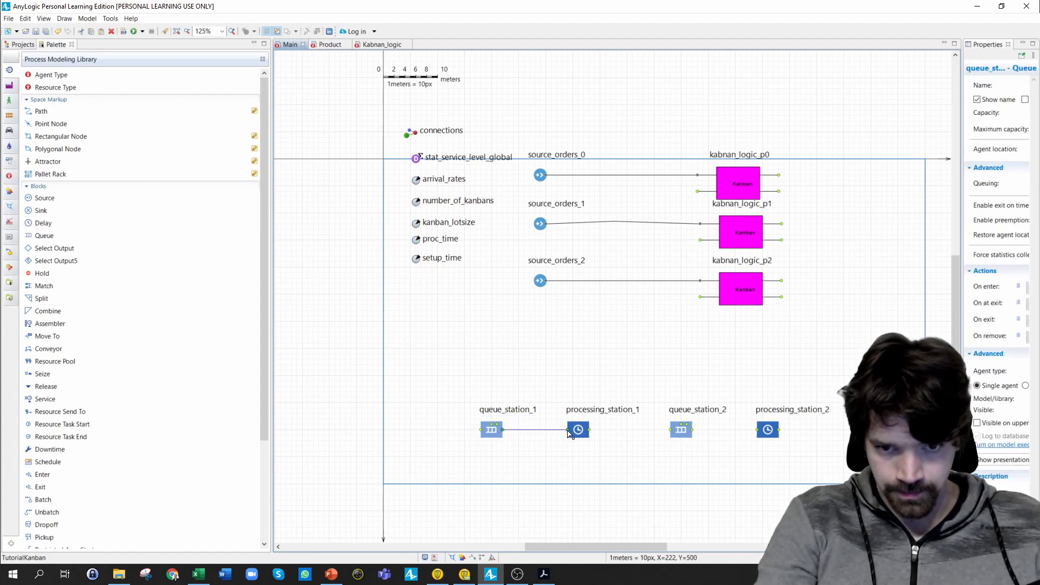
click(568, 432)
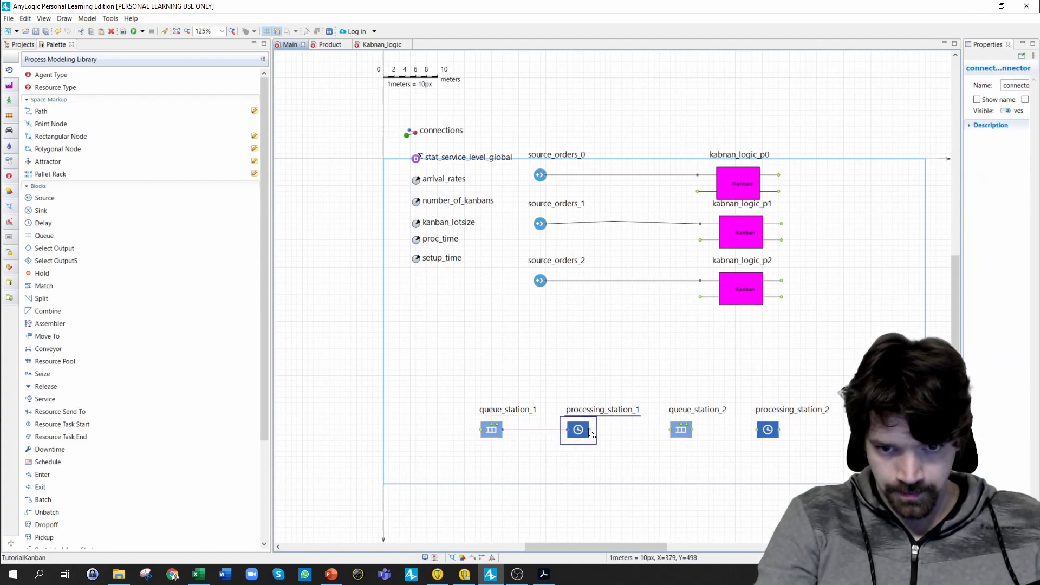
click(671, 431)
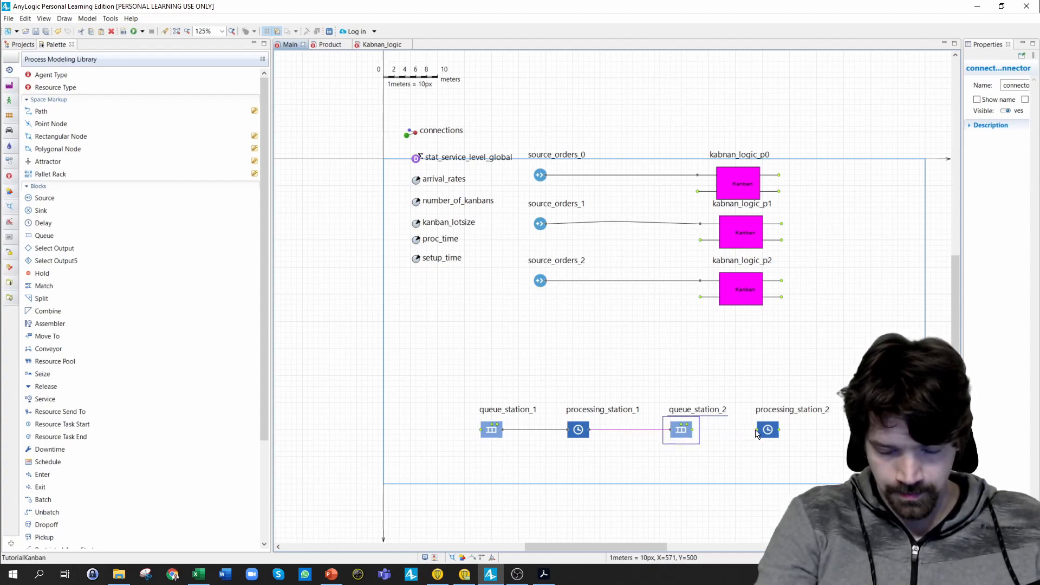
click(744, 442)
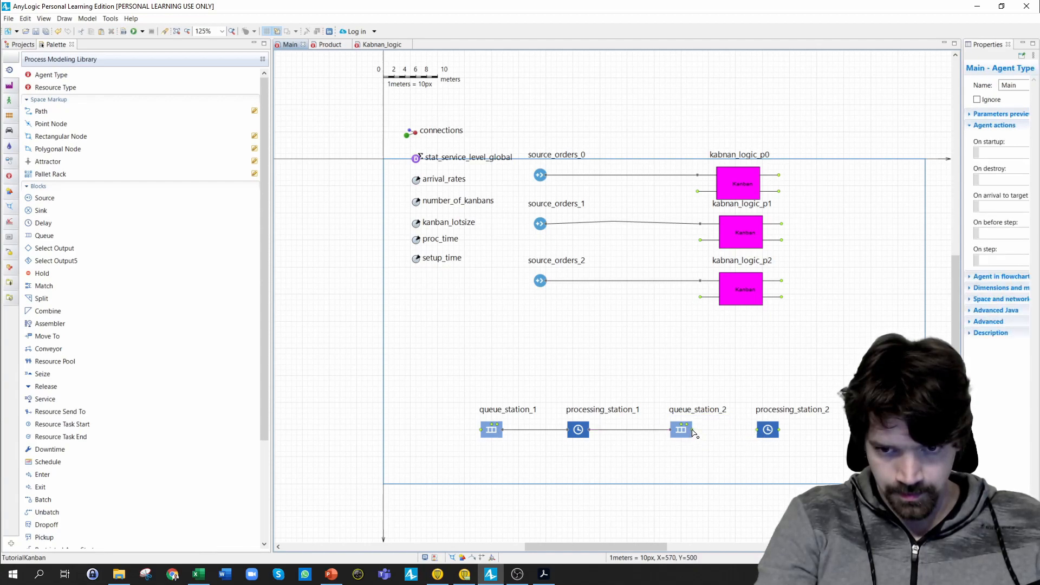
drag(746, 432, 758, 433)
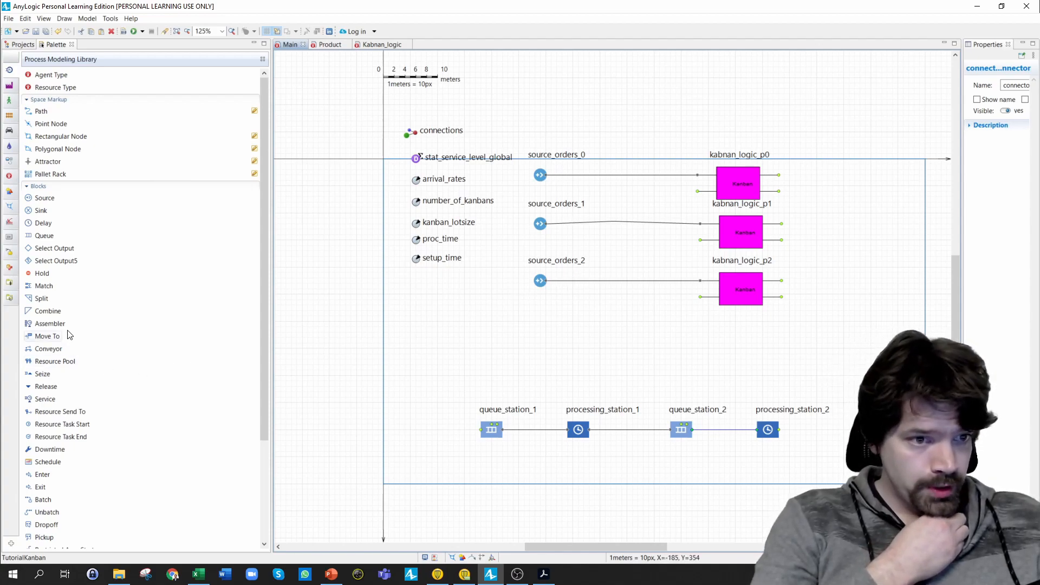
- Place a Select Output5 block above queue_station_1 and connect processing_station_2's output to its input, routing the connector squarely beneath the station row
drag(42, 263, 490, 337)
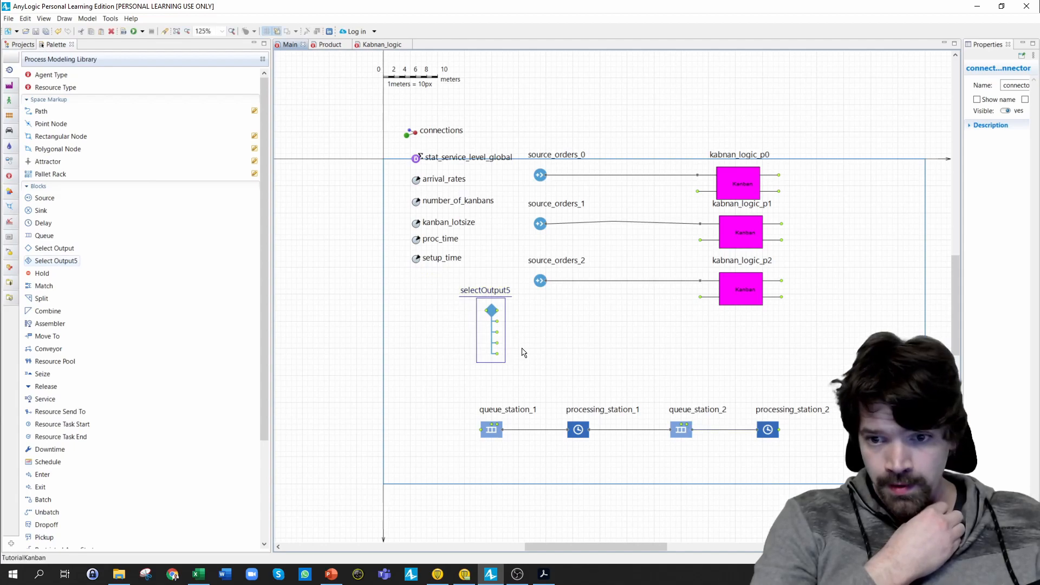
double_click(778, 430)
click(807, 436)
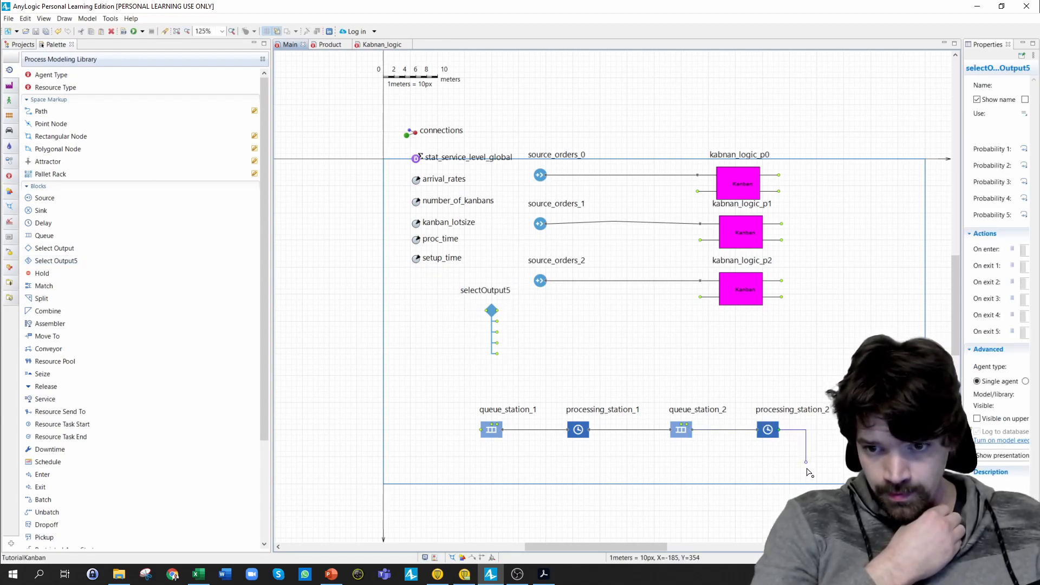
click(421, 469)
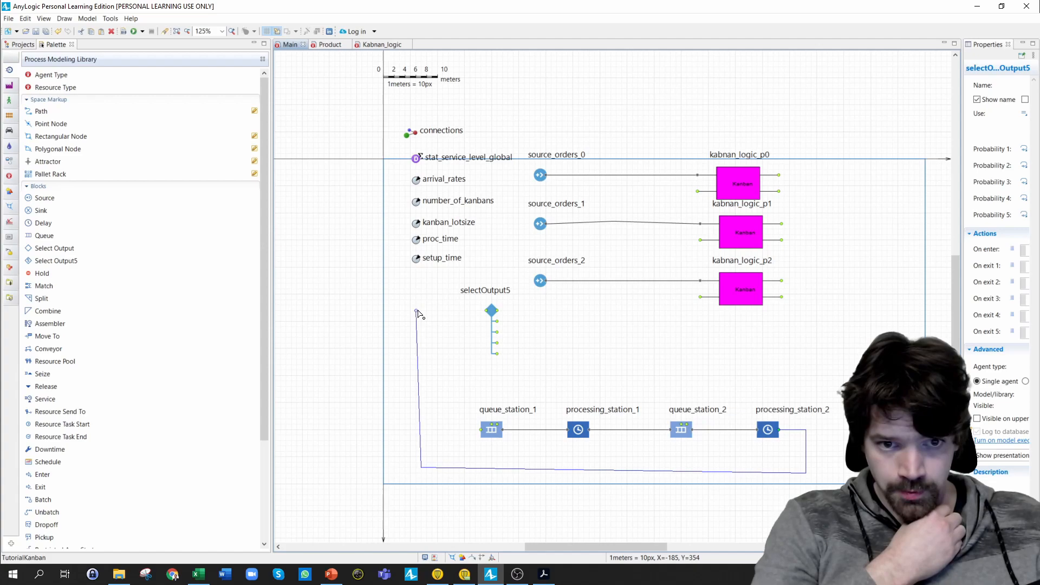
click(487, 312)
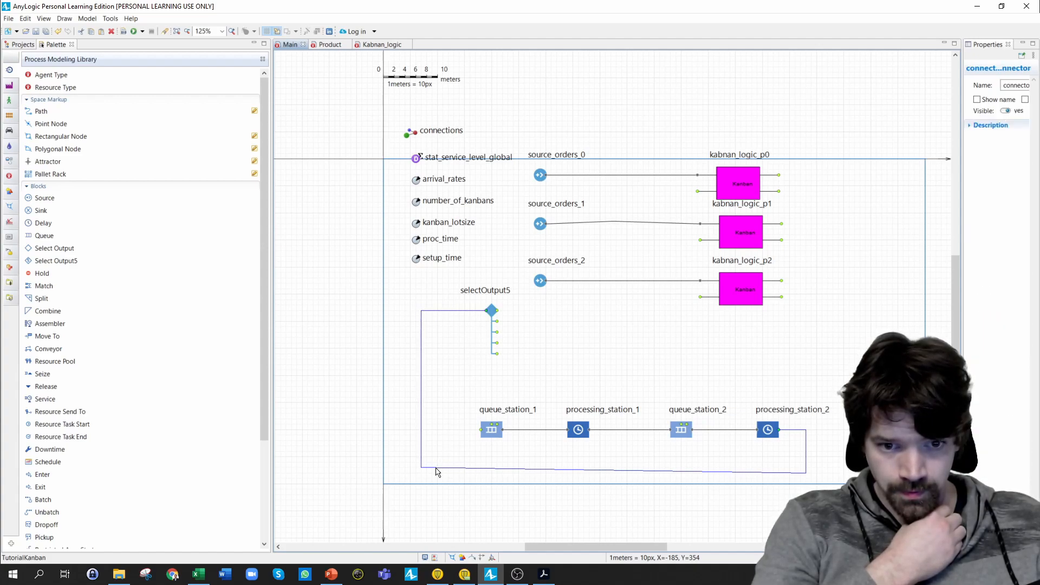
drag(421, 469, 421, 472)
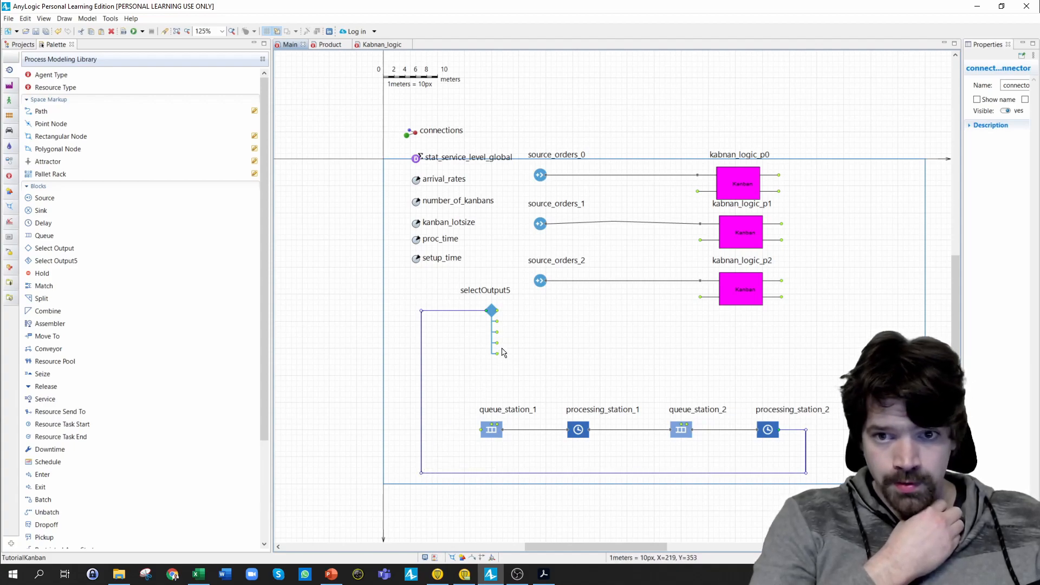
- Connect the first three outputs of selectOutput5 to the lower input ports of kabnan_logic_p0, kabnan_logic_p1 and kabnan_logic_p2 respectively
click(497, 312)
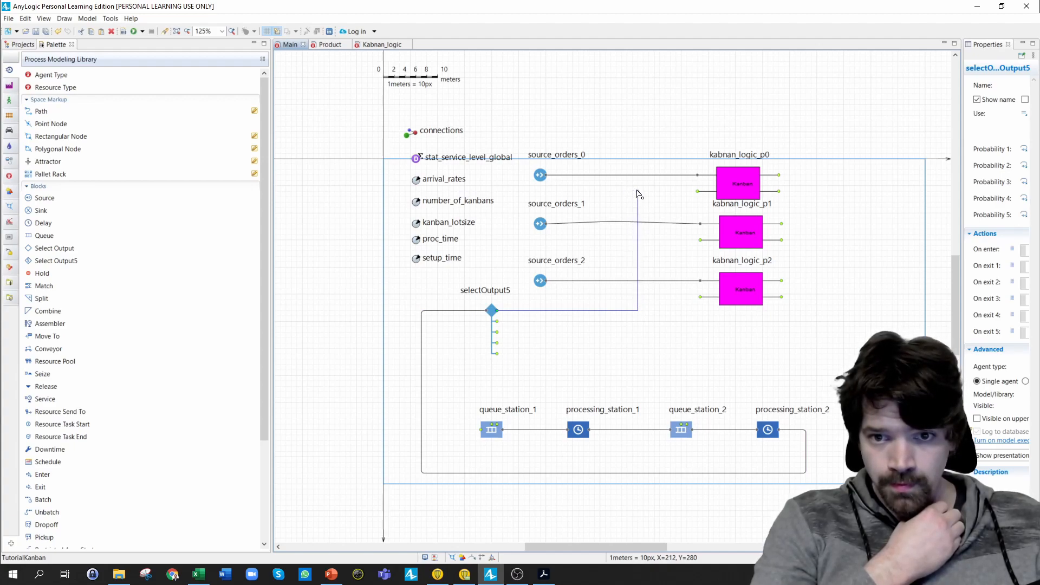
click(697, 192)
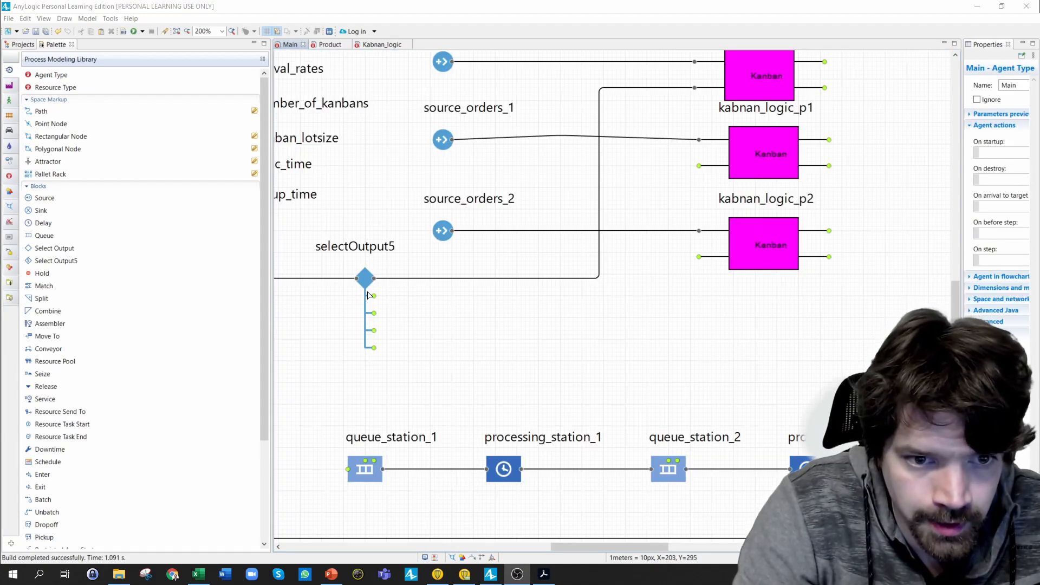
click(375, 298)
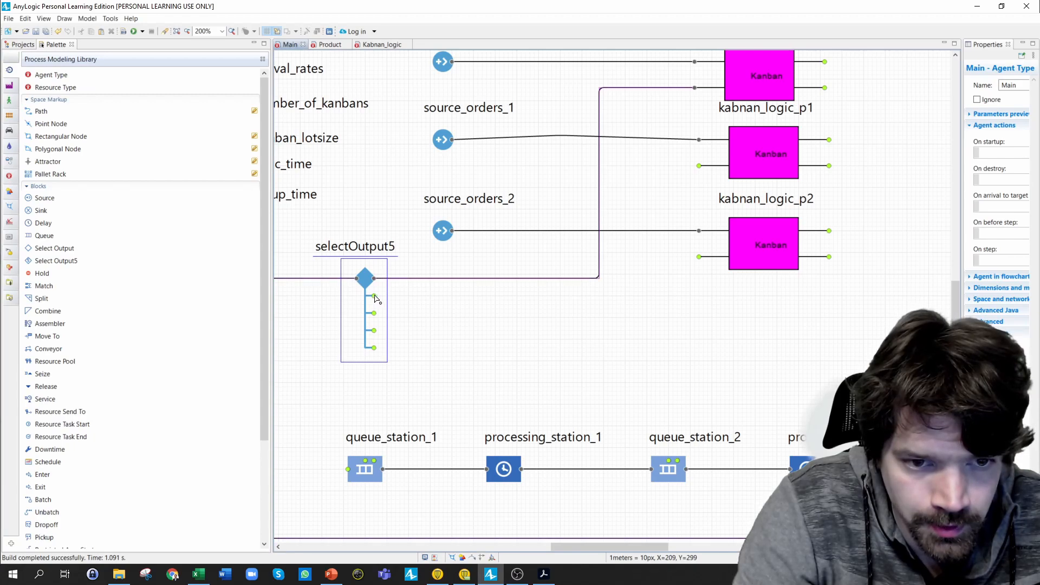
double_click(374, 295)
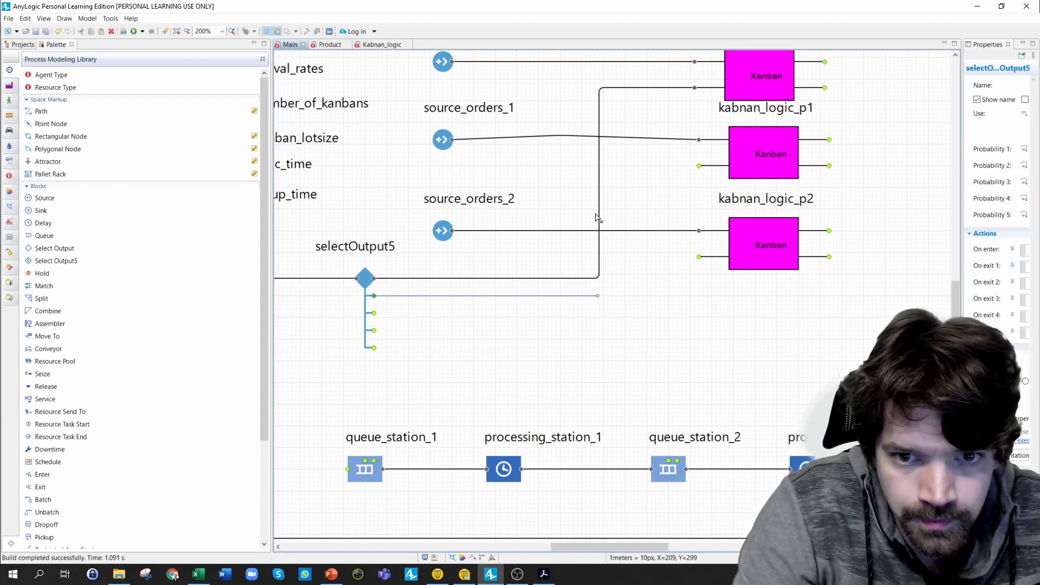
click(600, 166)
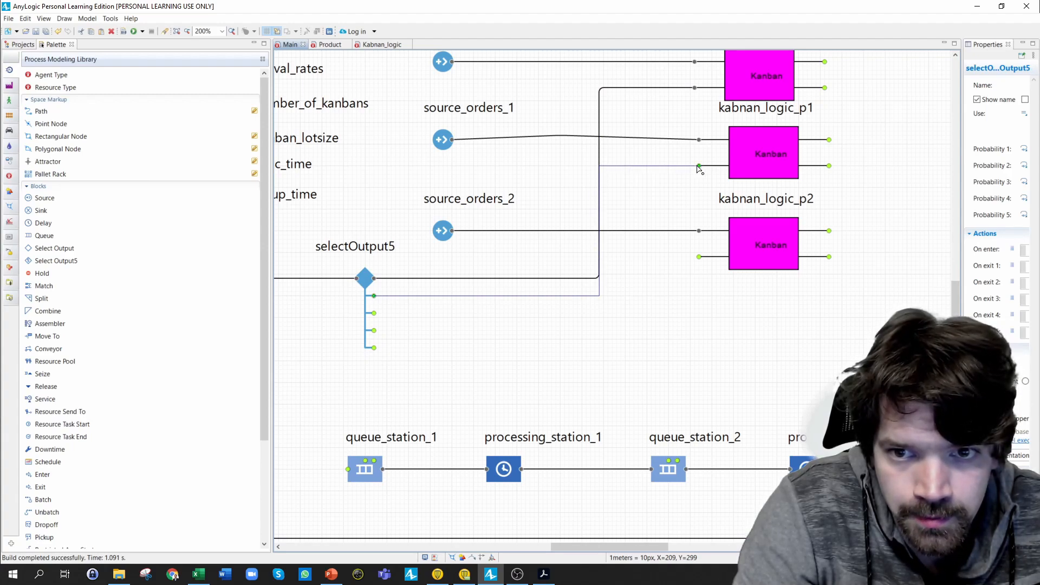
click(698, 166)
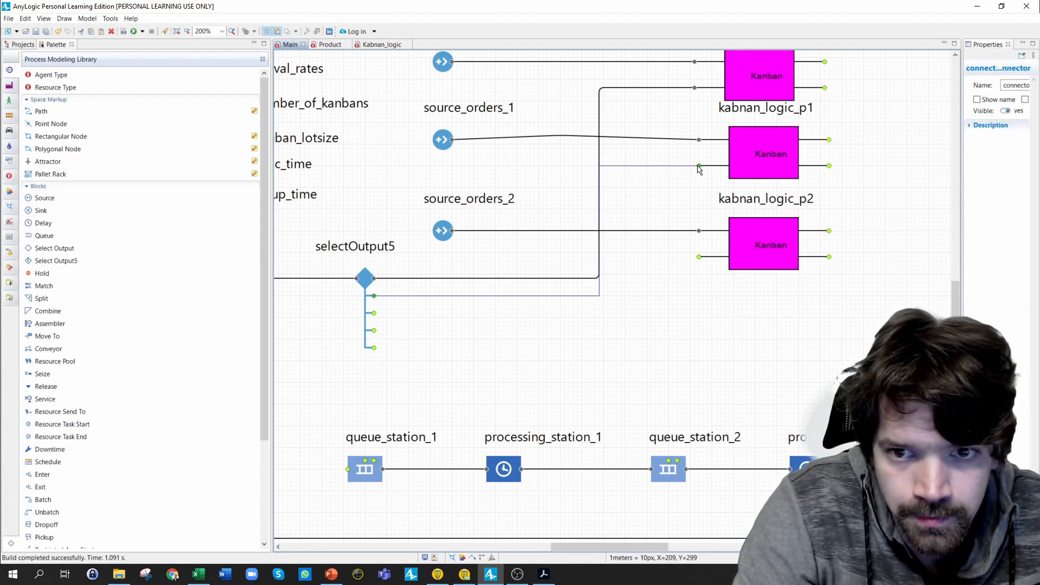
click(374, 314)
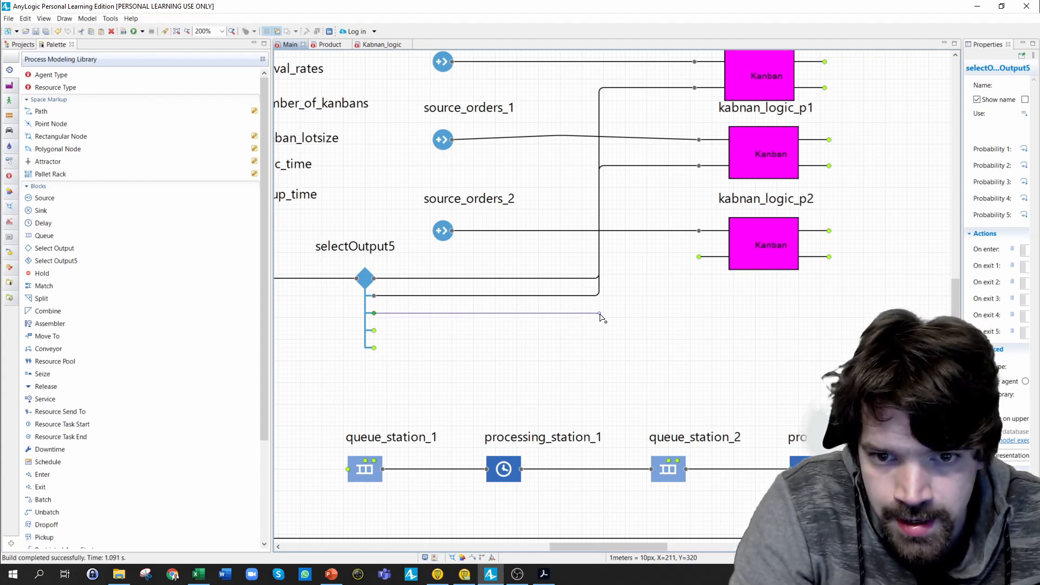
click(599, 312)
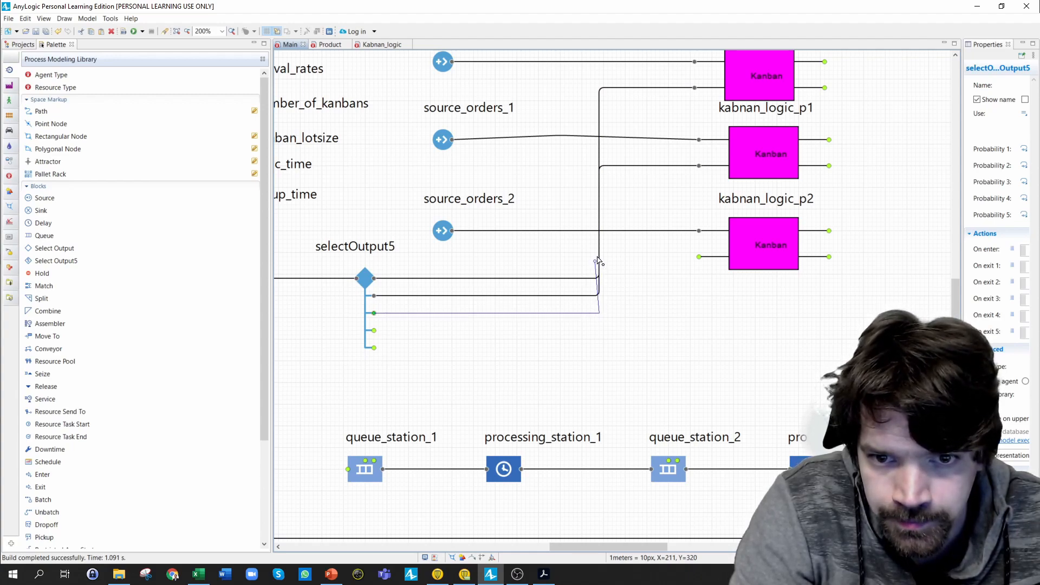
click(598, 257)
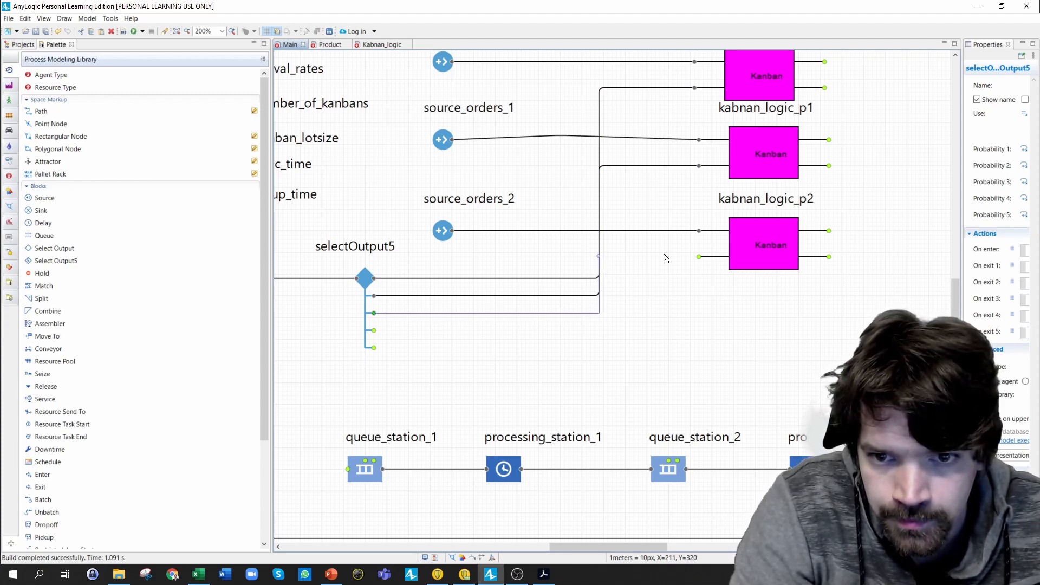
click(699, 257)
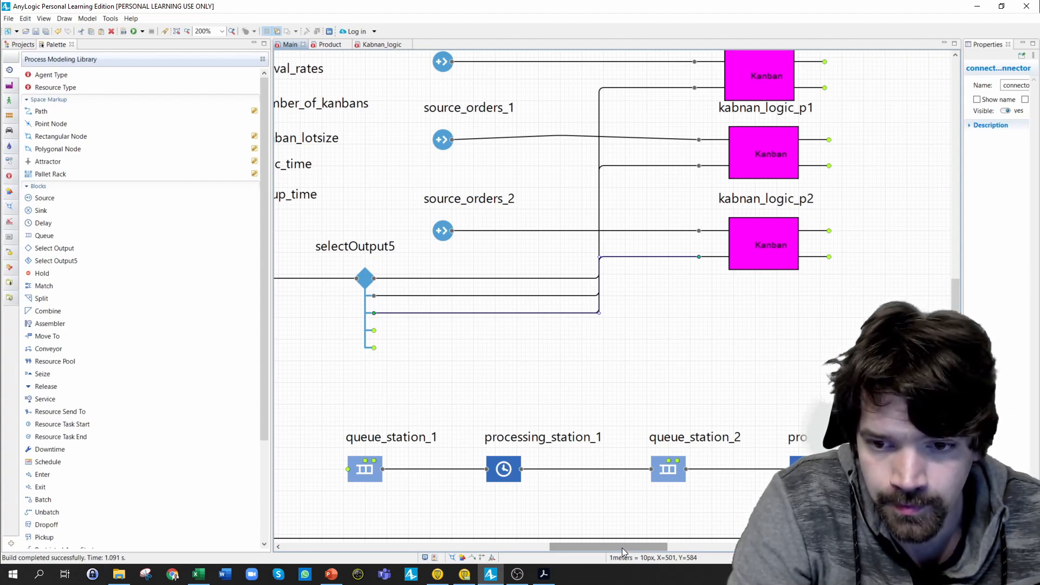
- Connect kabnan_logic_p2's lower output to queue_station_1's input, routing the connector squarely between selectOutput5 and the station row
drag(621, 547, 630, 548)
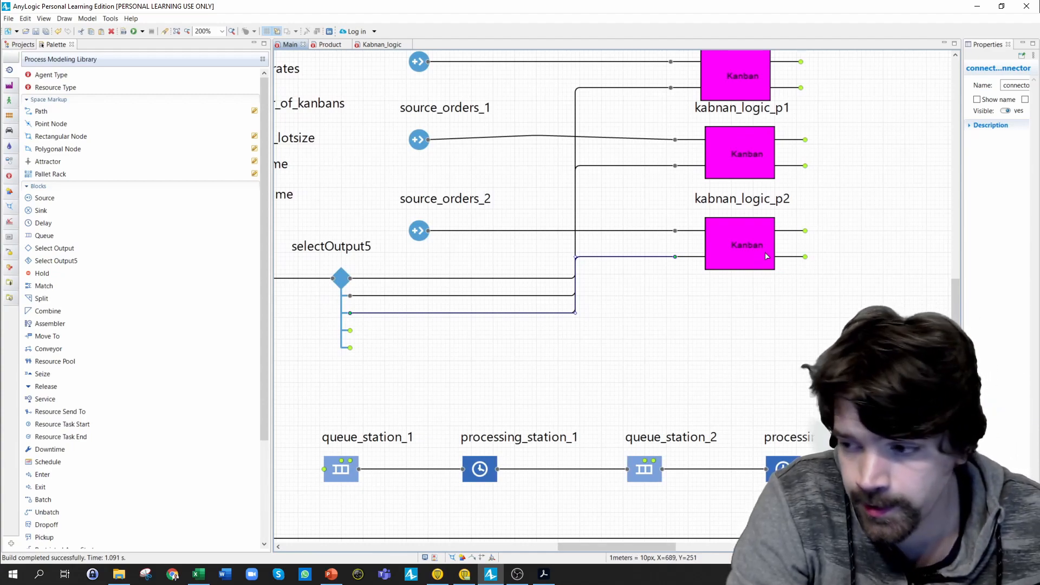
click(807, 260)
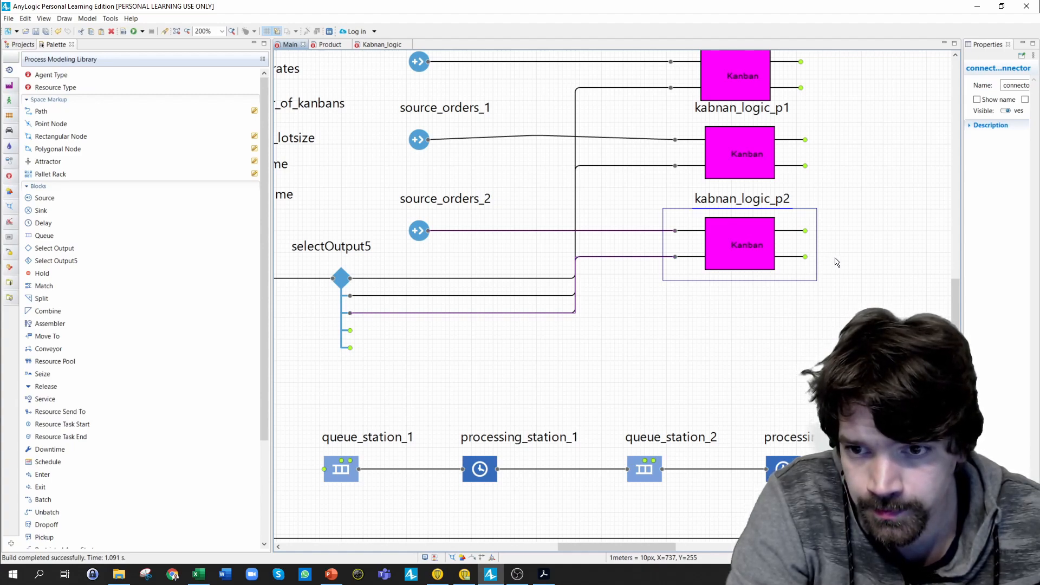
click(812, 262)
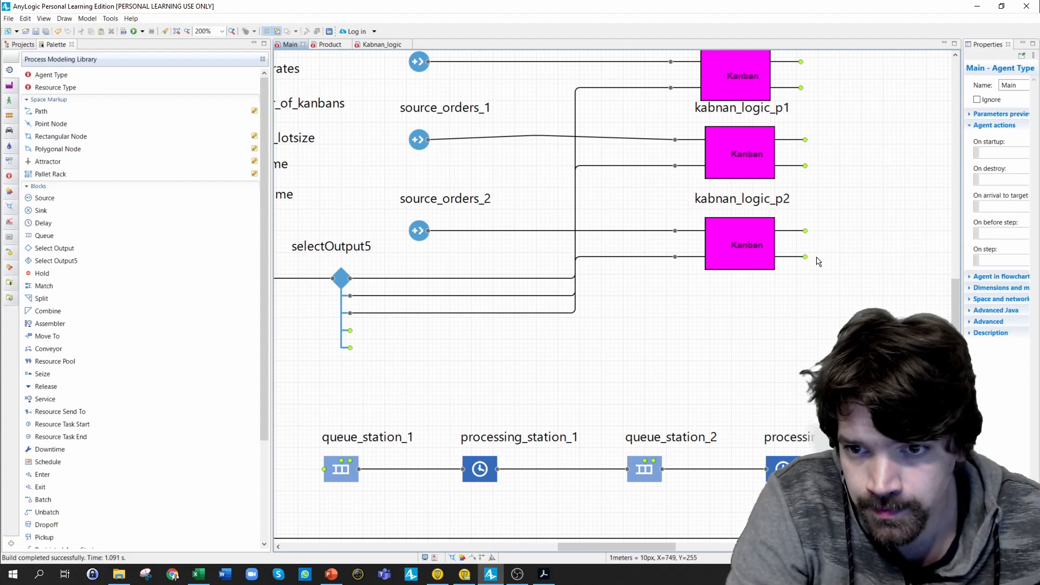
click(806, 260)
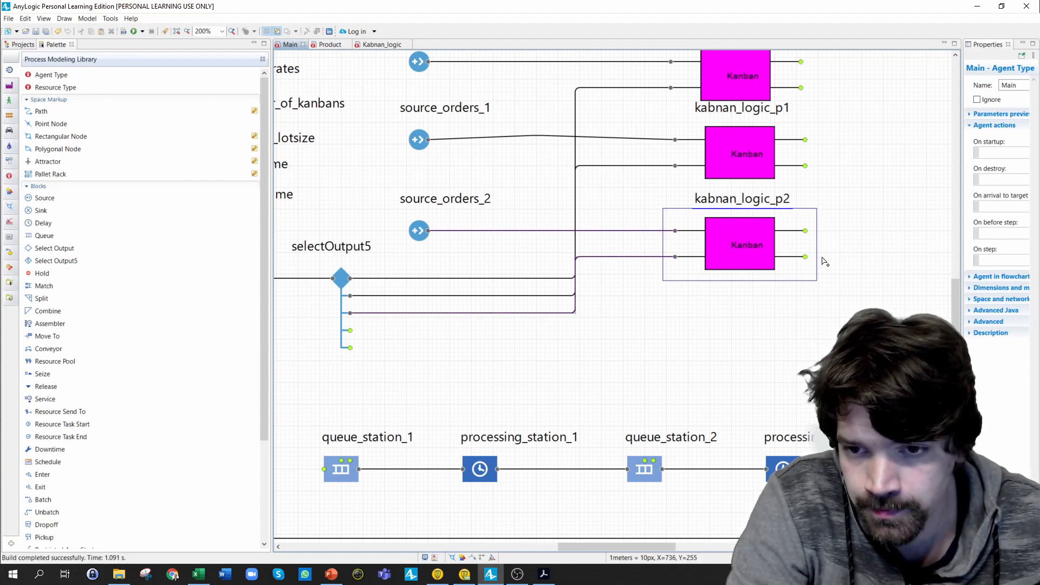
double_click(805, 257)
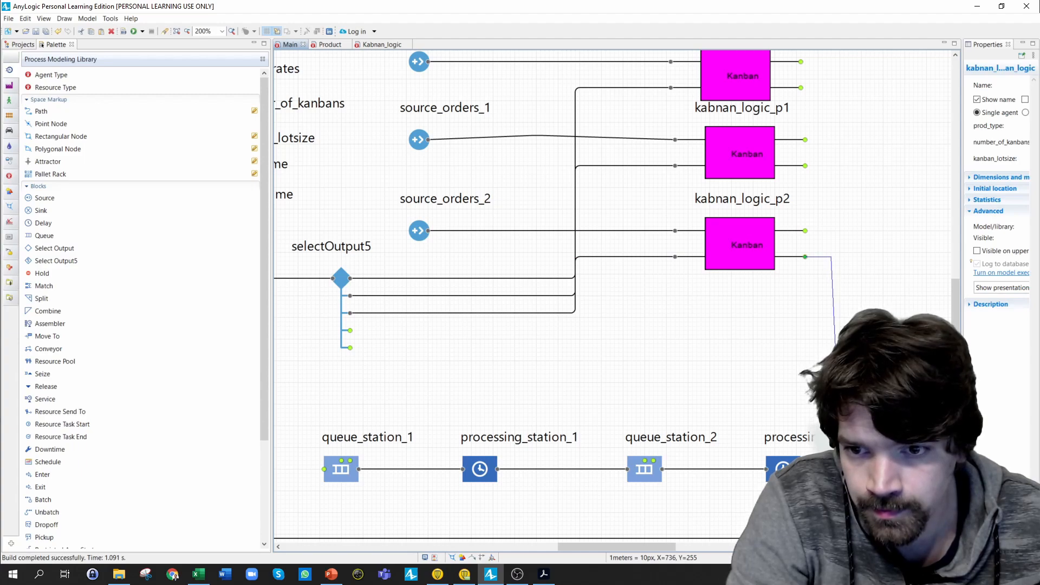
click(830, 356)
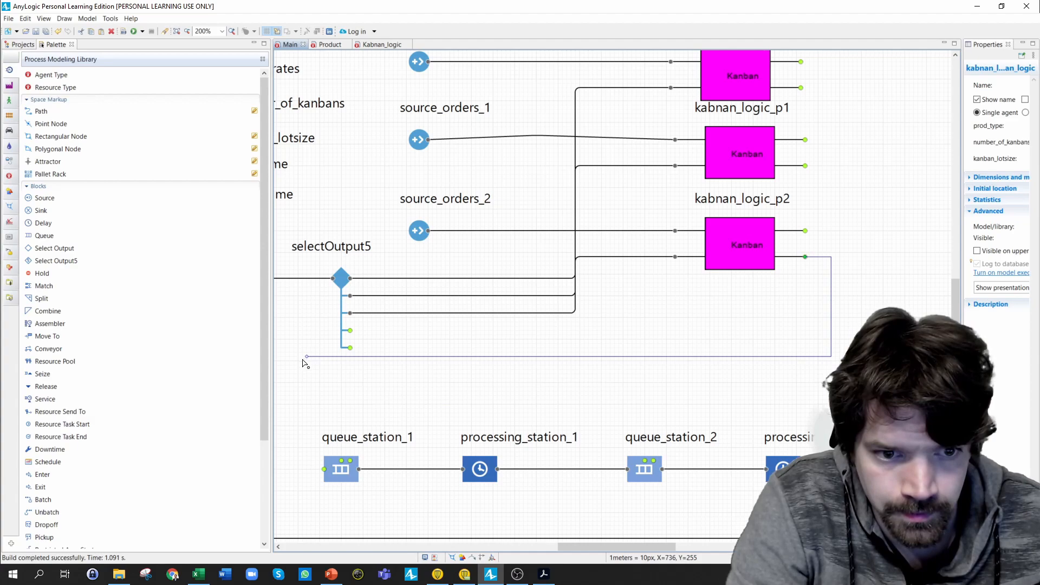
click(302, 357)
click(302, 468)
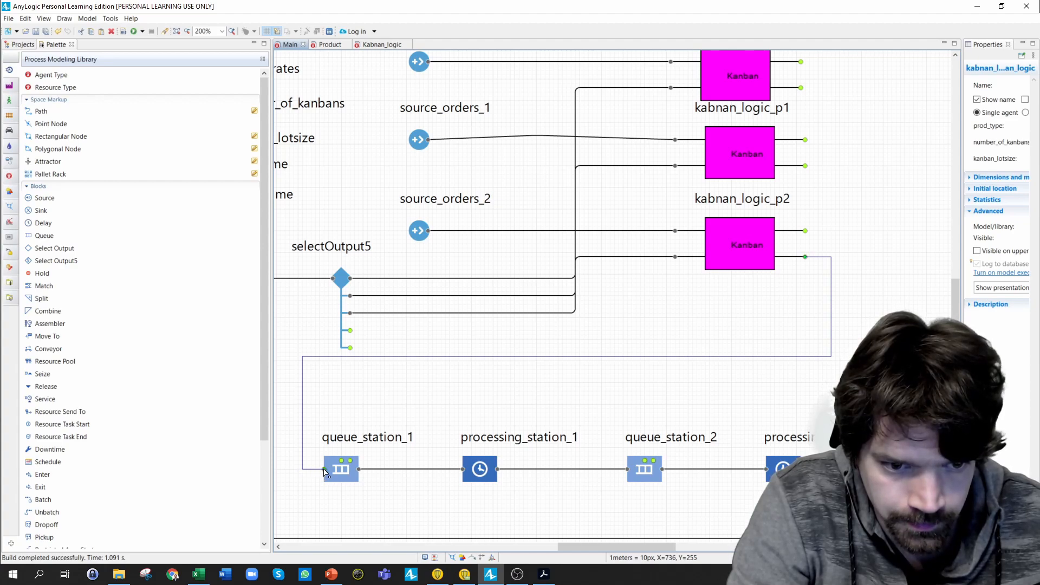
click(324, 469)
- Connect kabnan_logic_p1's lower output to queue_station_1's input, routing the connector along the kabnan_logic_p2 return path
click(805, 167)
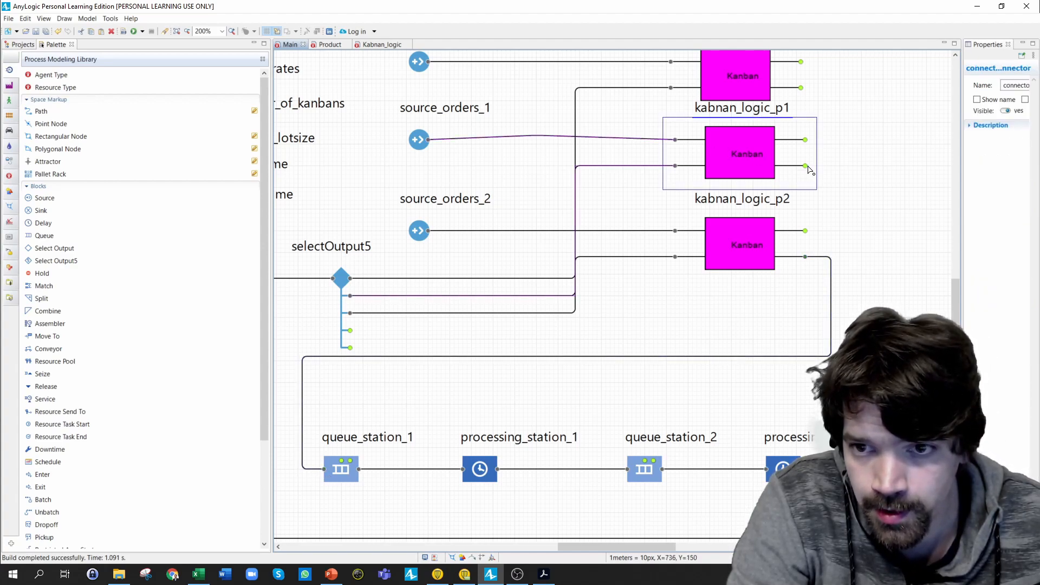
double_click(806, 168)
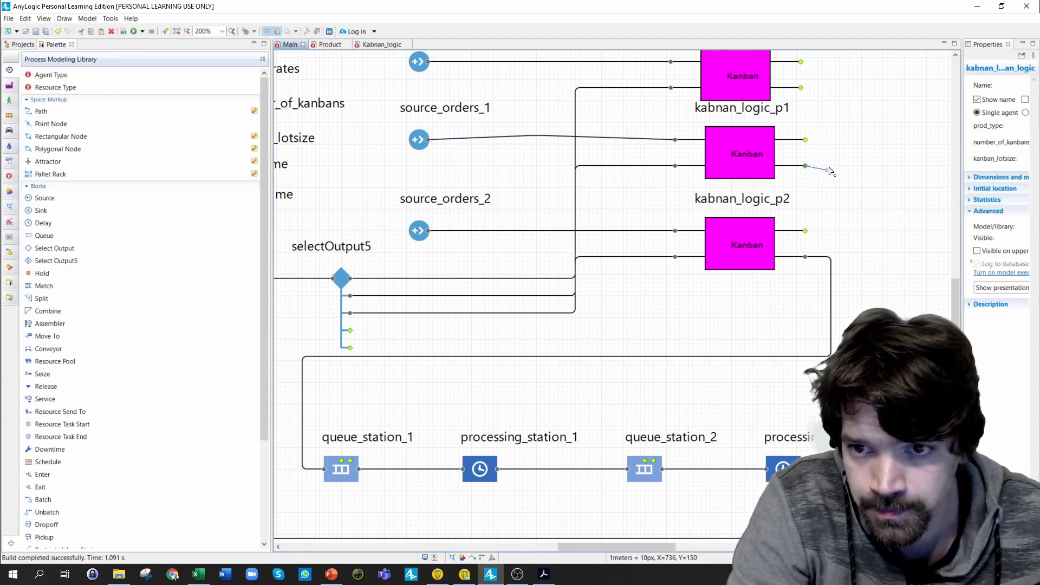
click(830, 167)
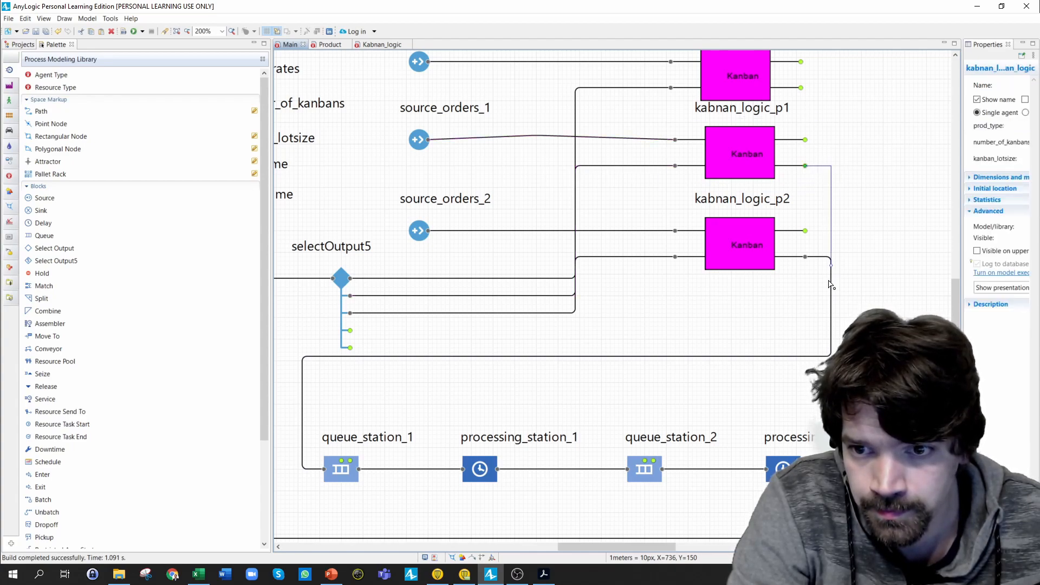
double_click(830, 356)
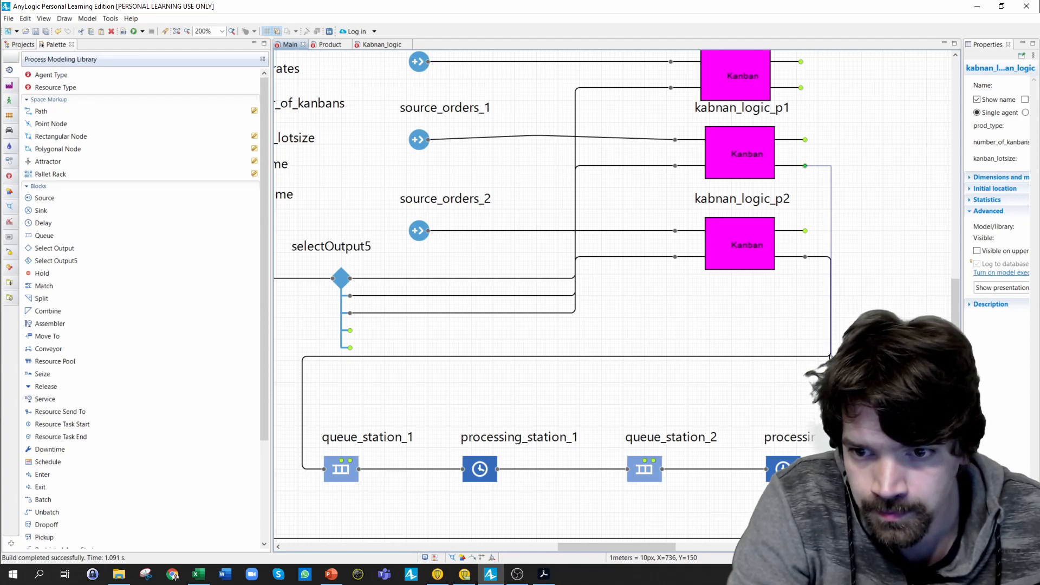
double_click(303, 357)
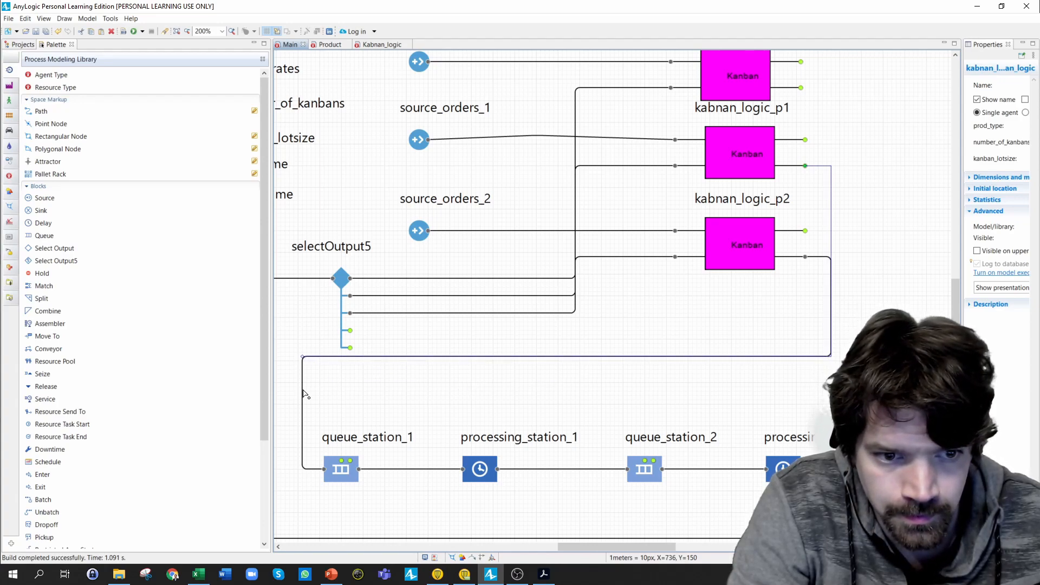
click(324, 469)
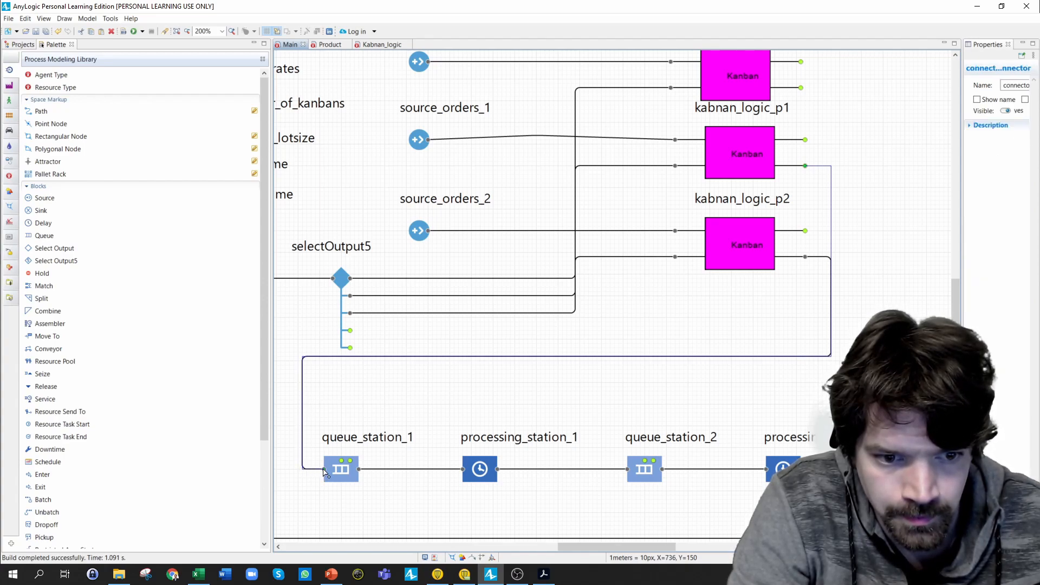
- Connect kabnan_logic_p0's lower output to queue_station_1's input along the same return path as the other two kanban blocks
click(802, 91)
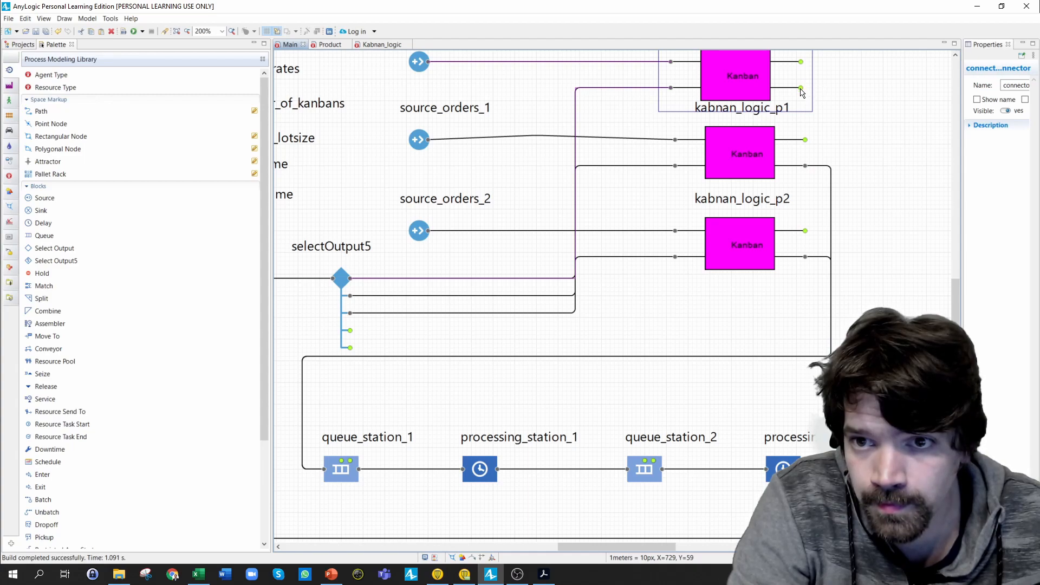
click(802, 92)
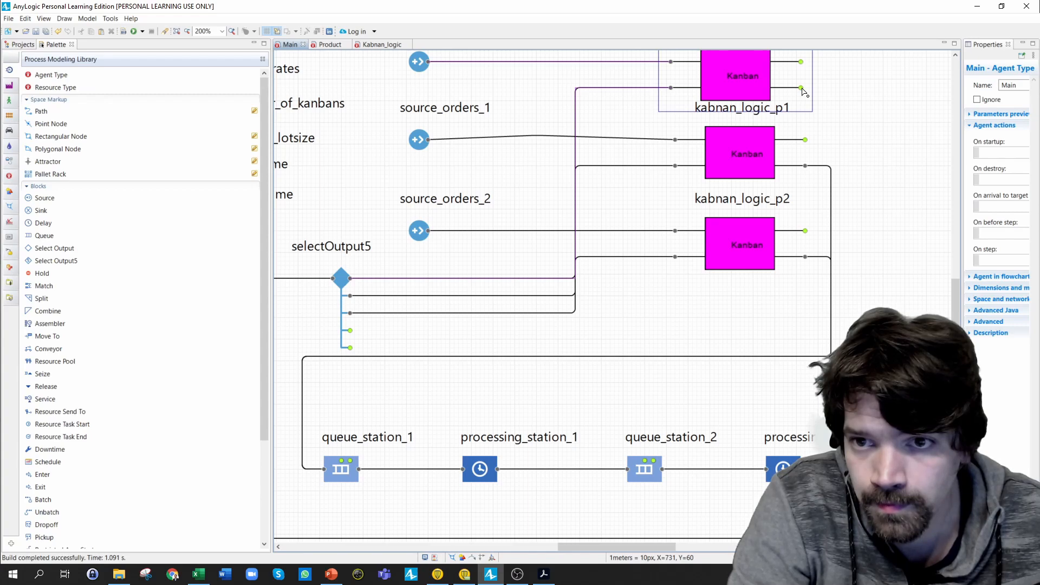
mouse_move(802, 92)
mouse_down()
mouse_move(824, 92)
mouse_move(830, 110)
mouse_move(827, 334)
mouse_move(854, 54)
mouse_move(832, 93)
mouse_move(829, 357)
mouse_move(372, 387)
mouse_move(304, 360)
mouse_move(302, 469)
mouse_up()
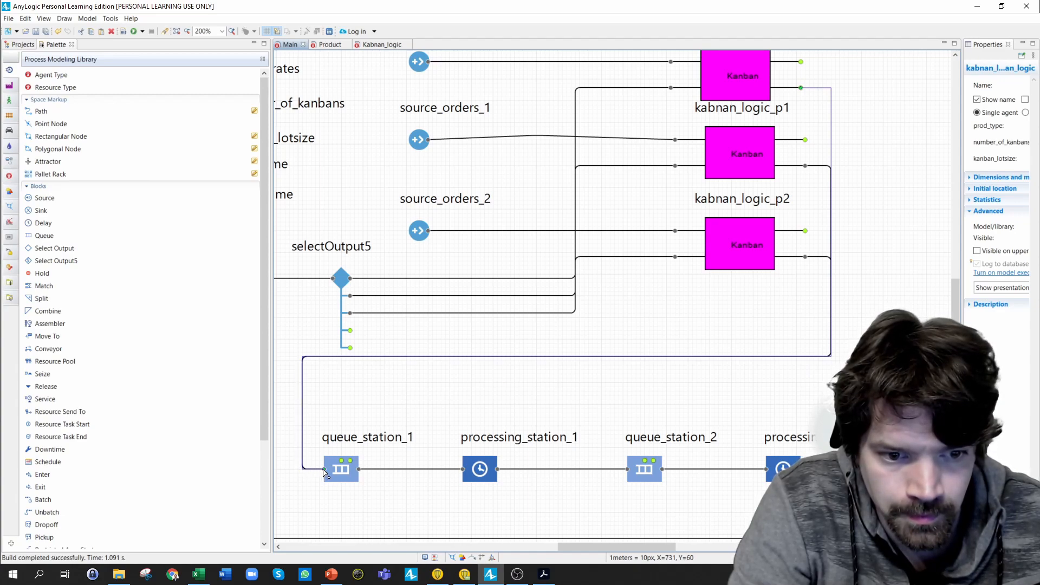
click(325, 471)
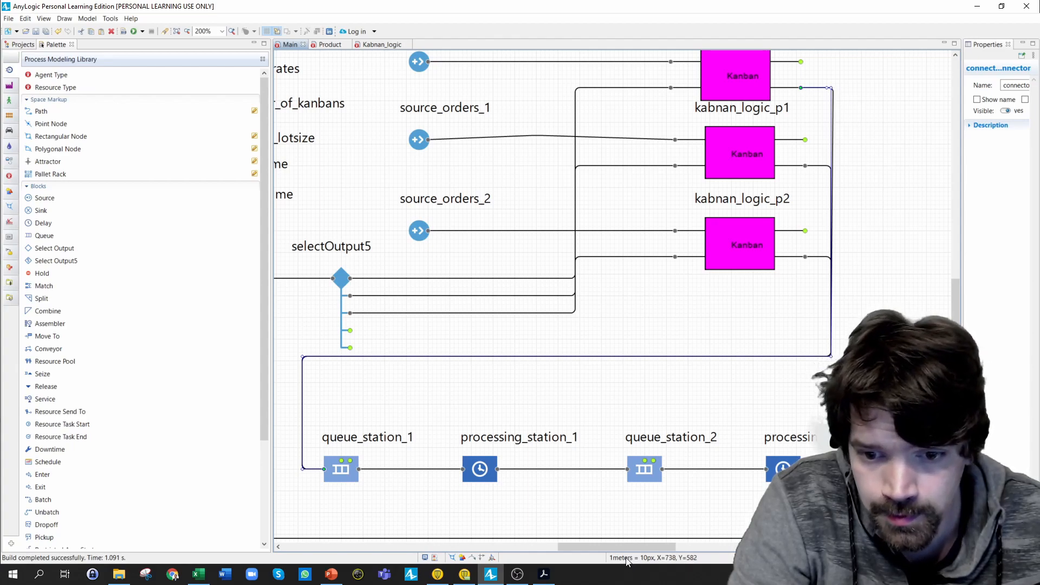
- Connect the upper outputs of kabnan_logic_p2, kabnan_logic_p1 and kabnan_logic_p0 to a new Sink block placed past them, and build the model
drag(622, 547, 701, 544)
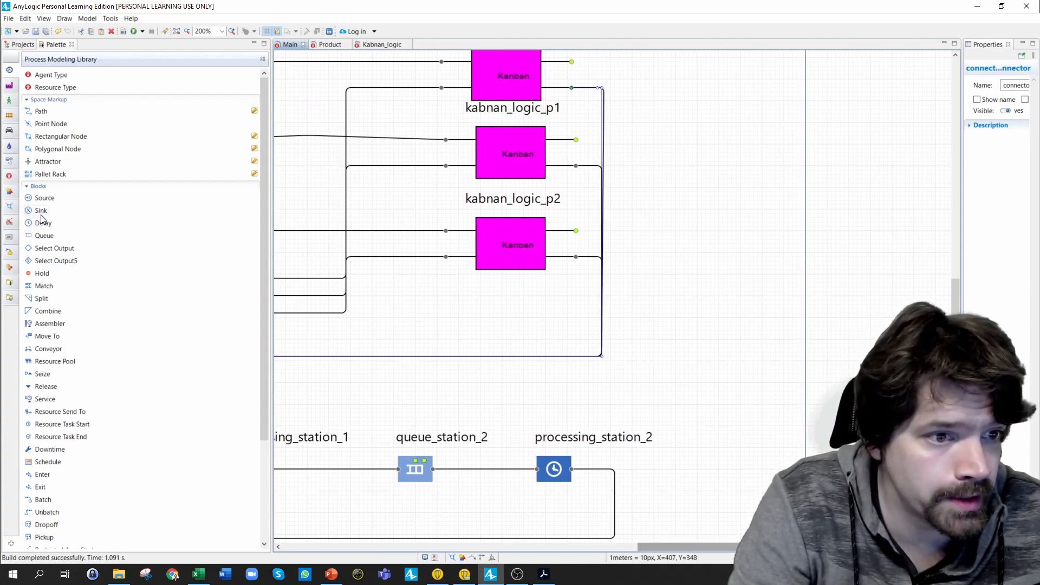
drag(41, 210, 775, 176)
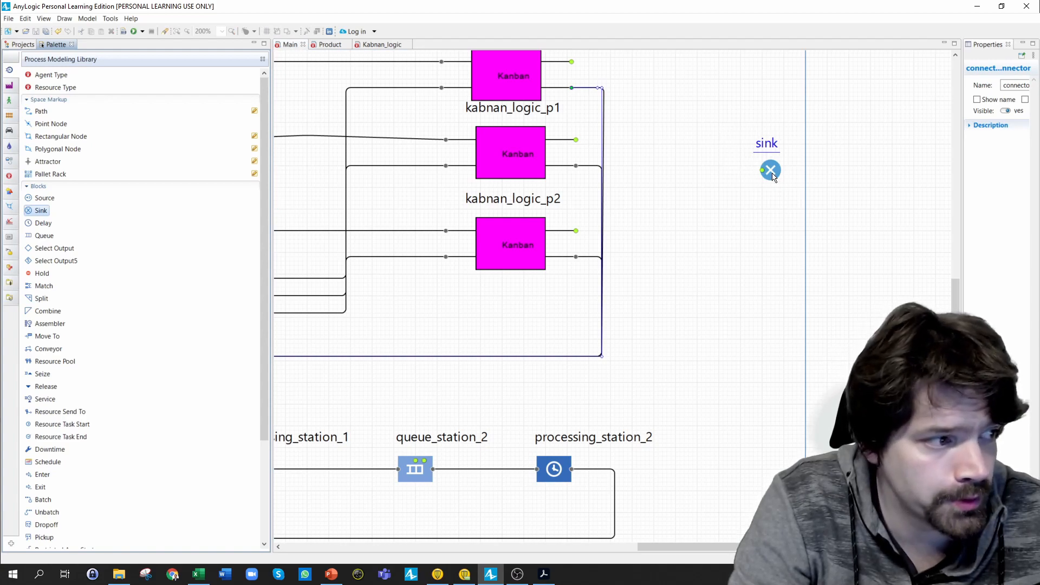
double_click(576, 231)
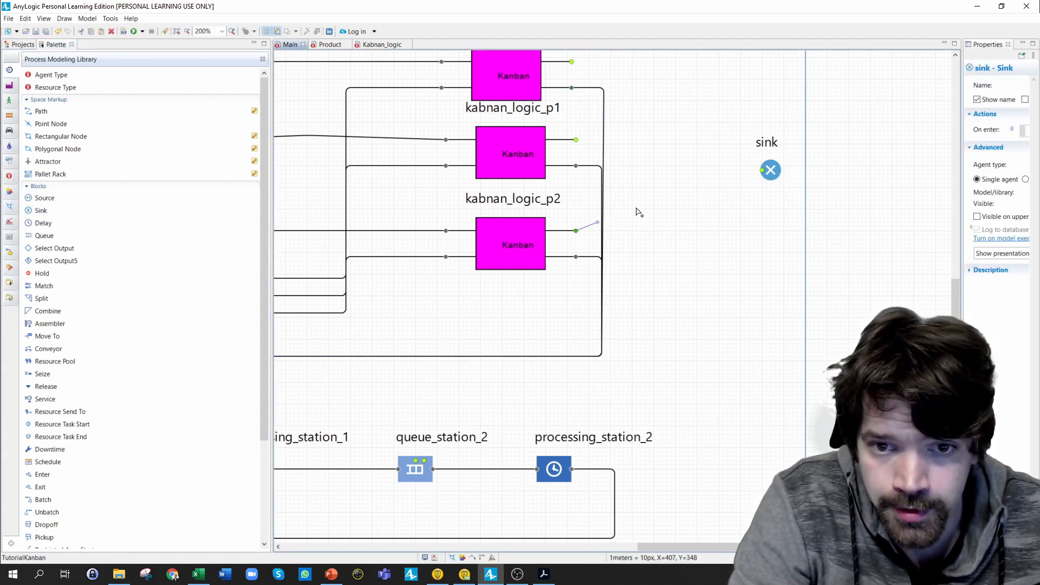
click(763, 171)
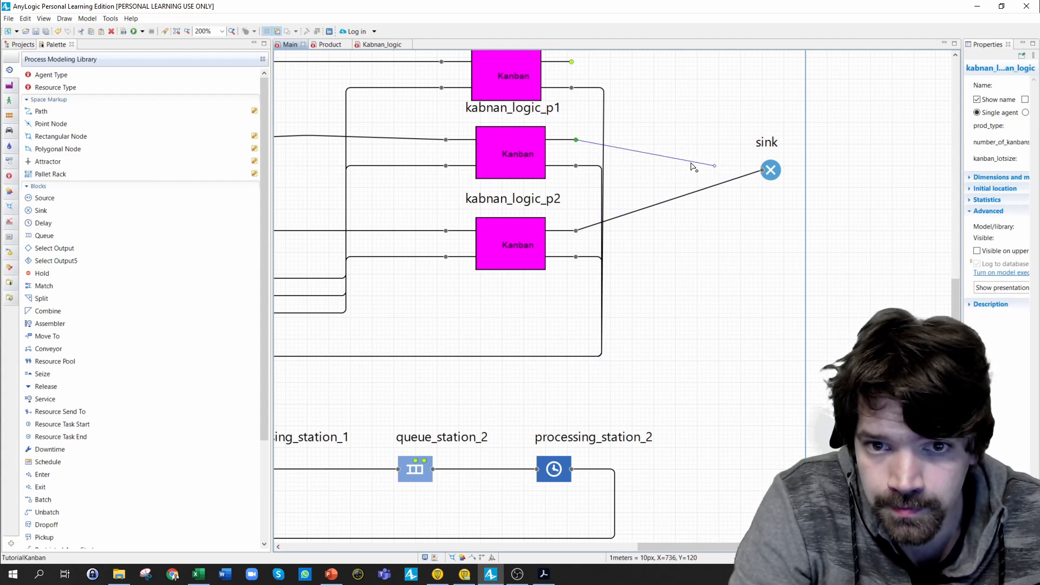
click(763, 171)
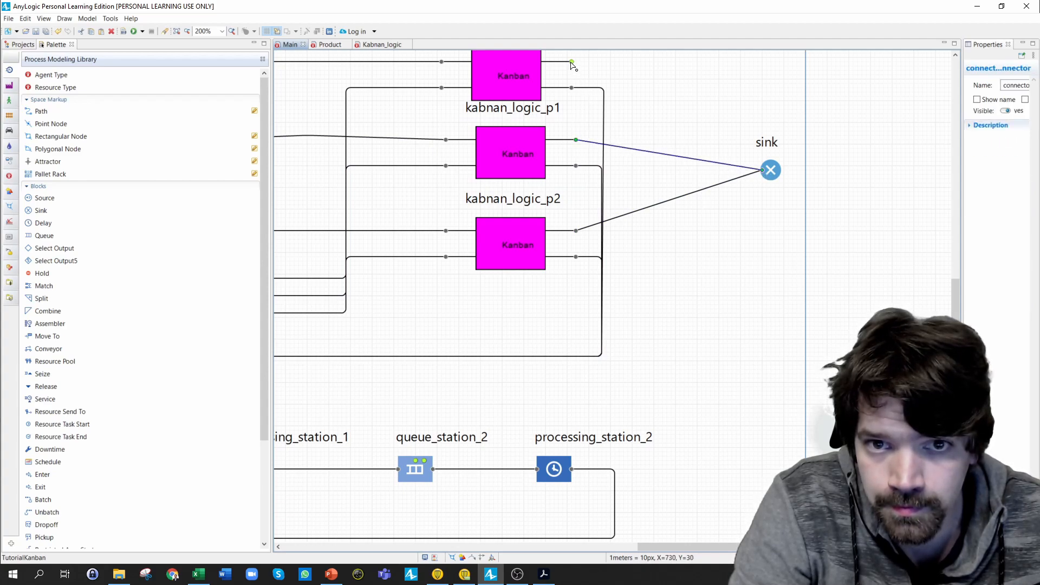
click(573, 65)
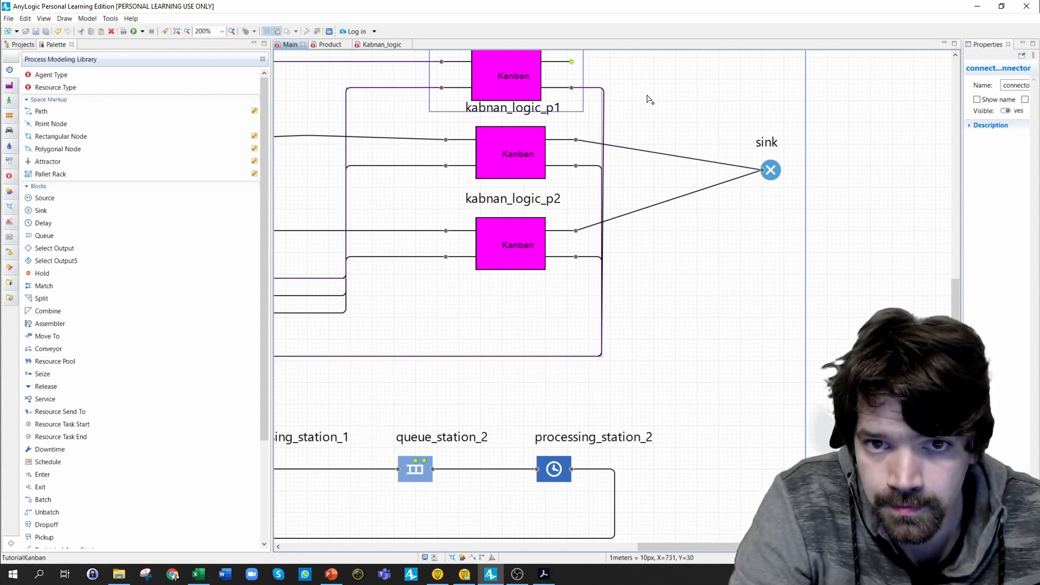
double_click(572, 62)
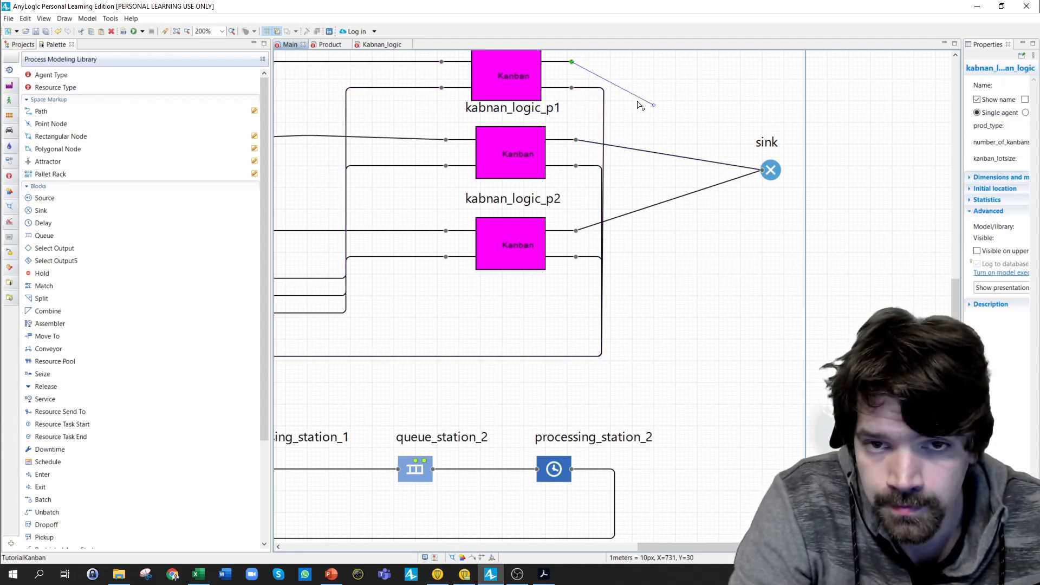
click(763, 171)
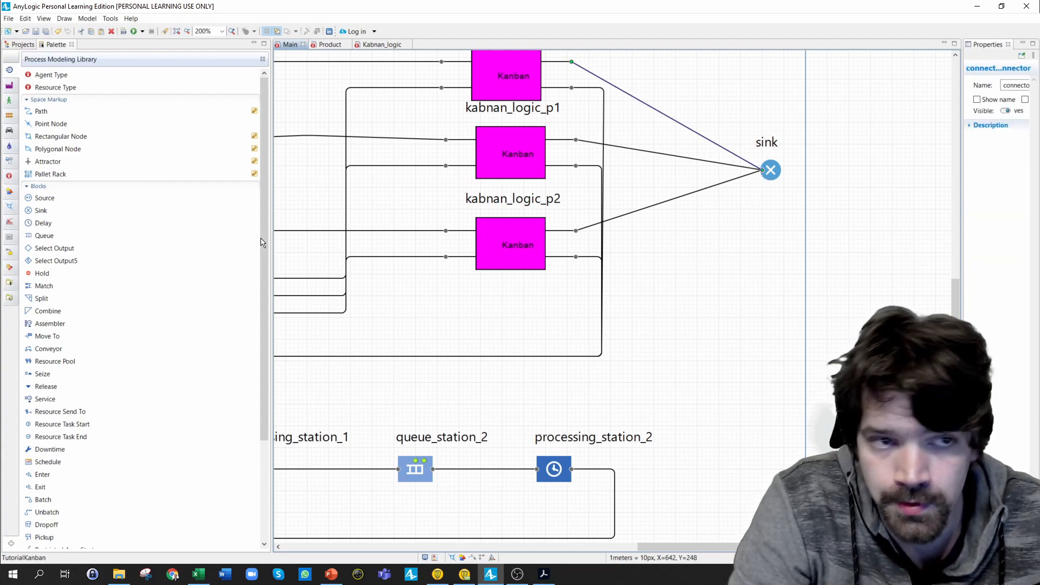
click(123, 32)
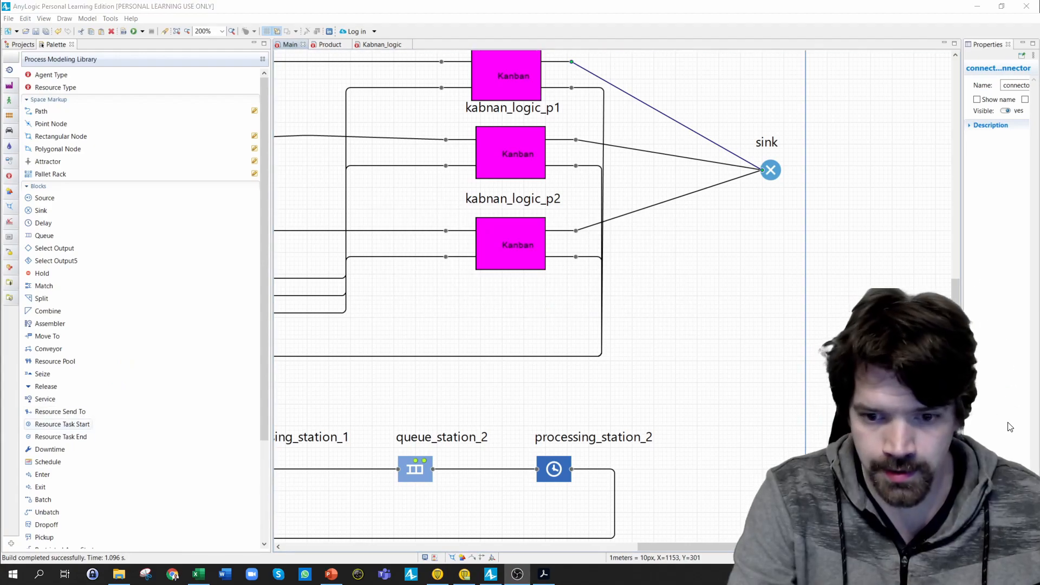
- Set the delay time unit of processing_station_1 to hours, widening its properties view to reach the full settings
drag(722, 545, 587, 541)
scroll(587, 541, left, 4)
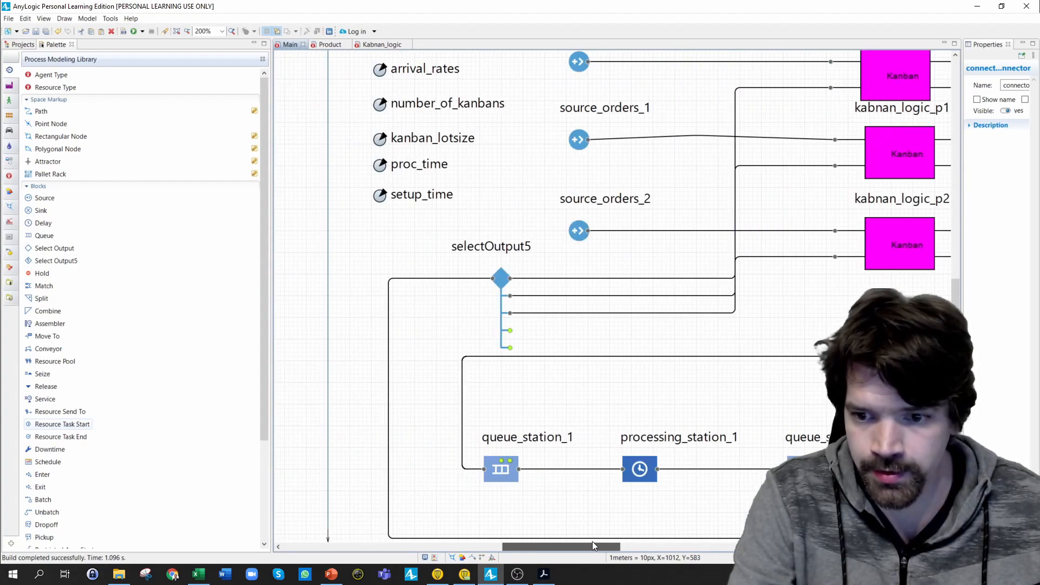
drag(600, 541, 623, 542)
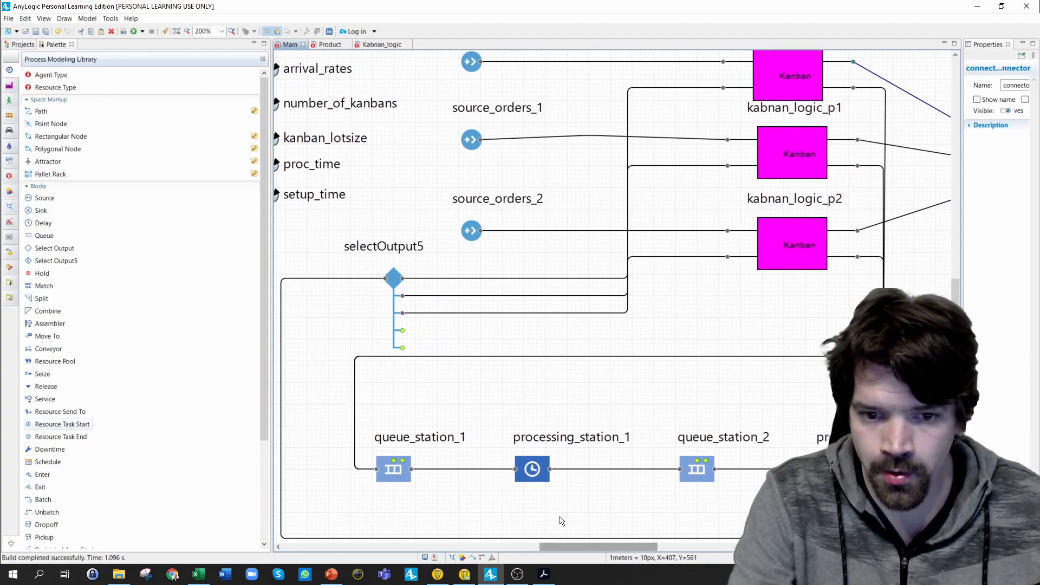
click(533, 470)
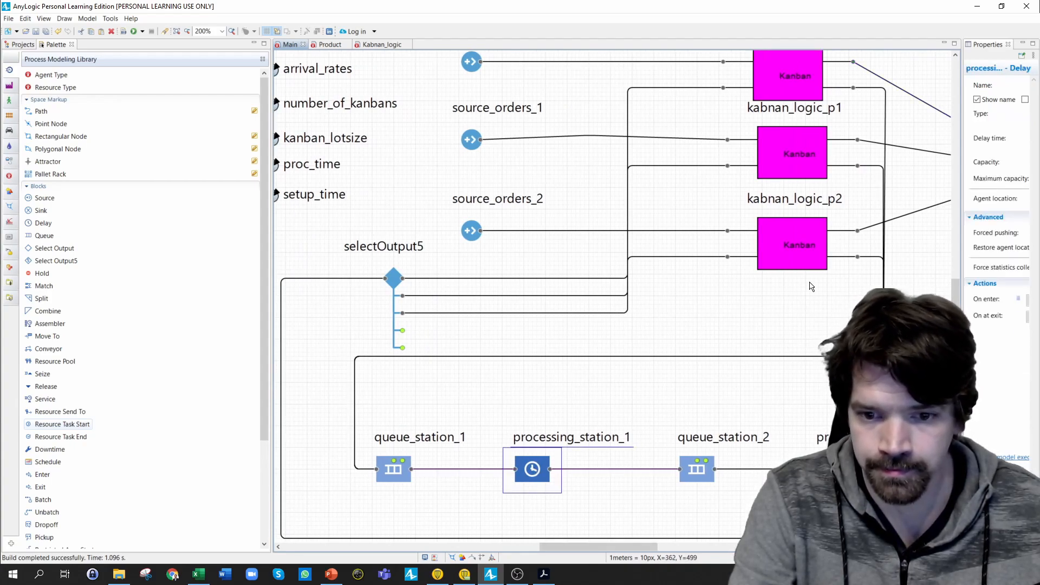
drag(960, 260, 731, 264)
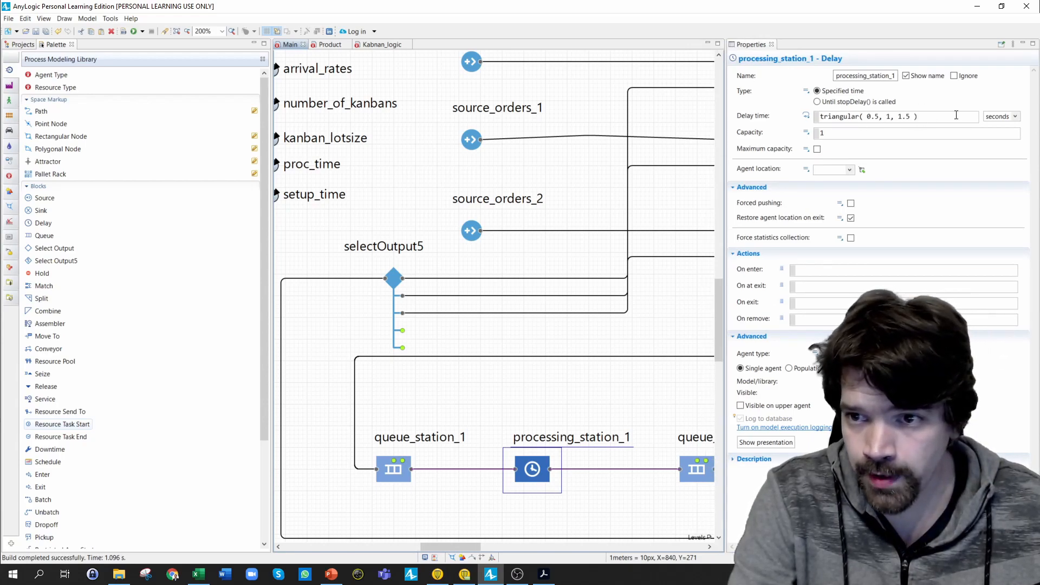
click(1016, 117)
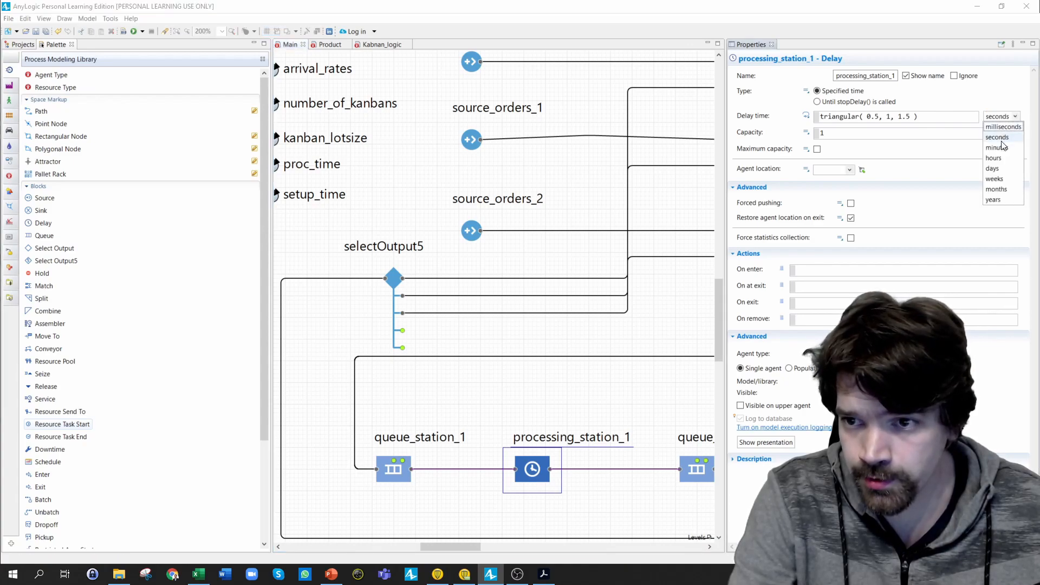
click(1001, 157)
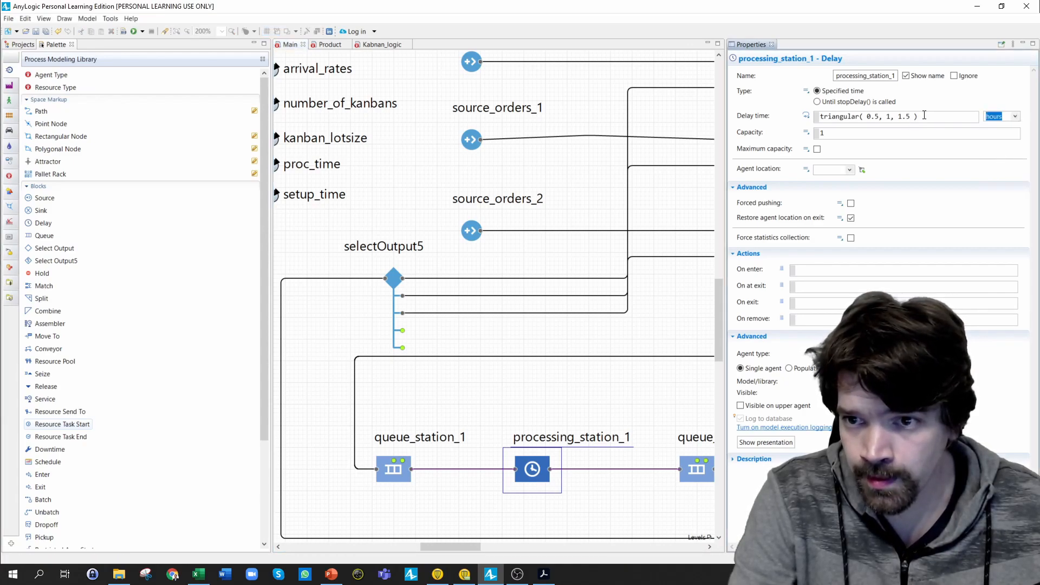
- Replace processing_station_1's triangular delay time with the kanban_lotsize parameter as the first term of a new expression
click(924, 117)
drag(918, 117, 816, 119)
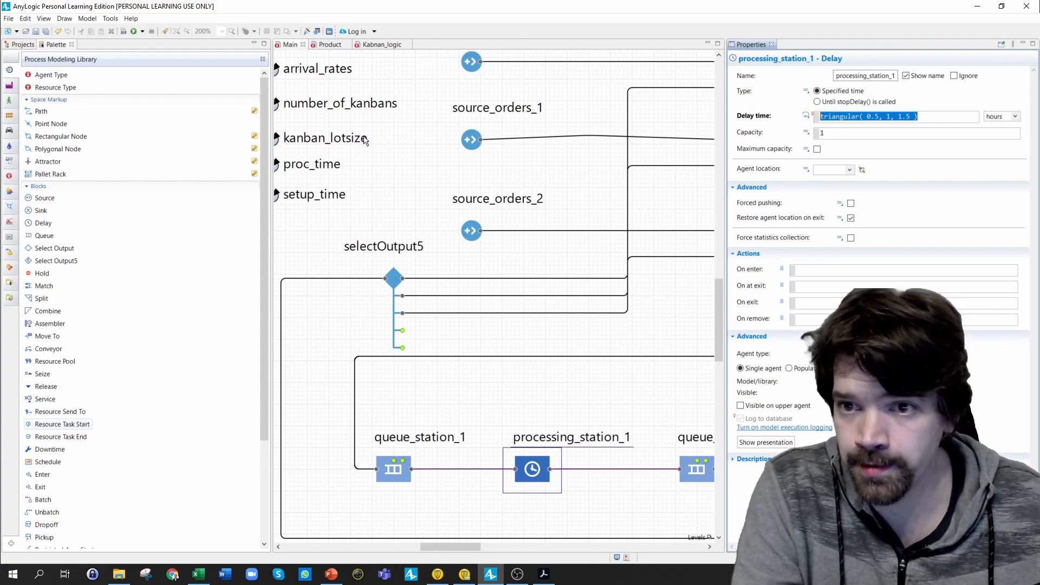
text(kanan)
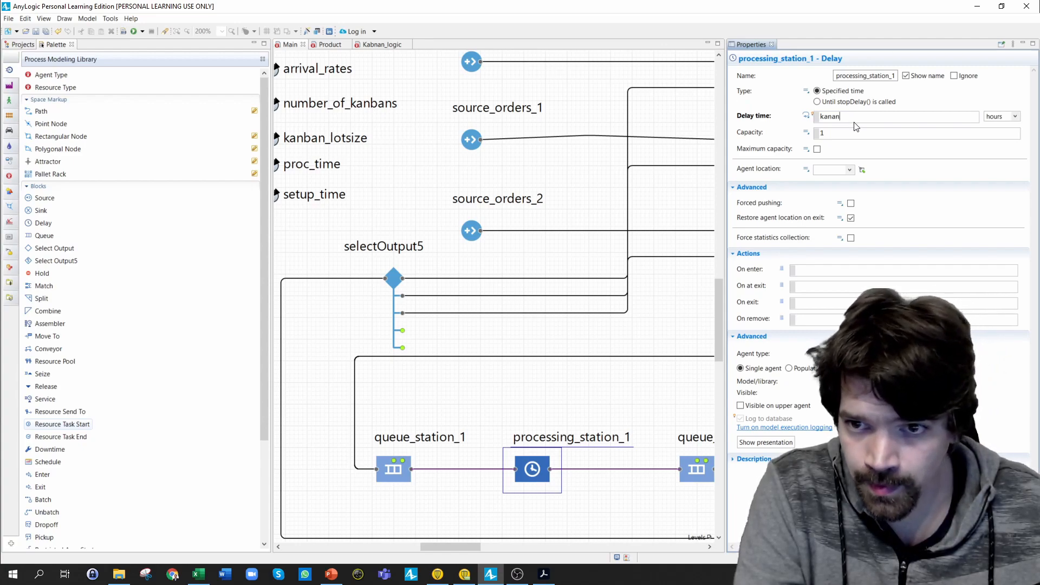
key(BackSpace)
key(BackSpace)
text(b)
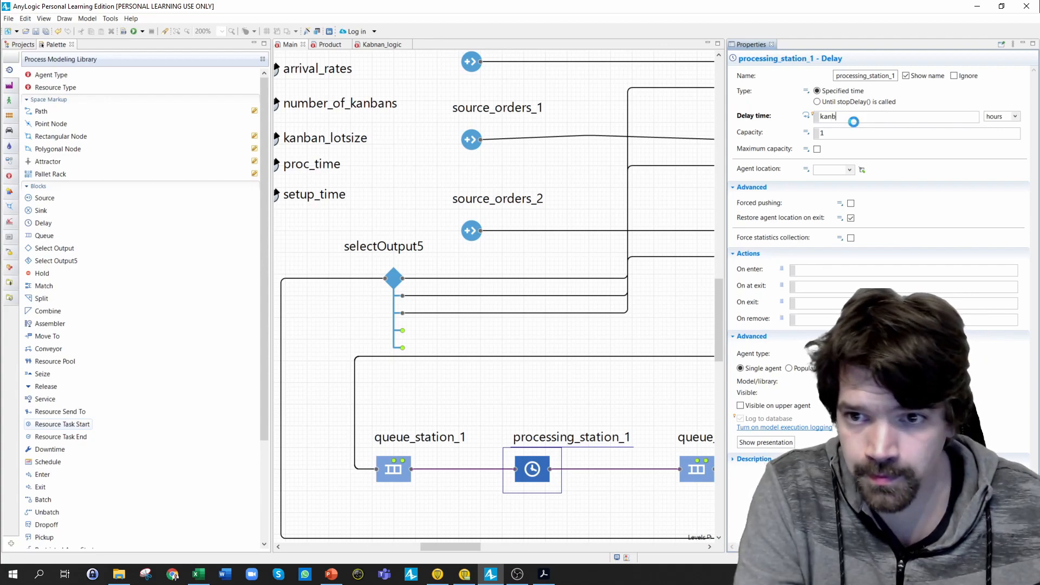
key(ctrl+space)
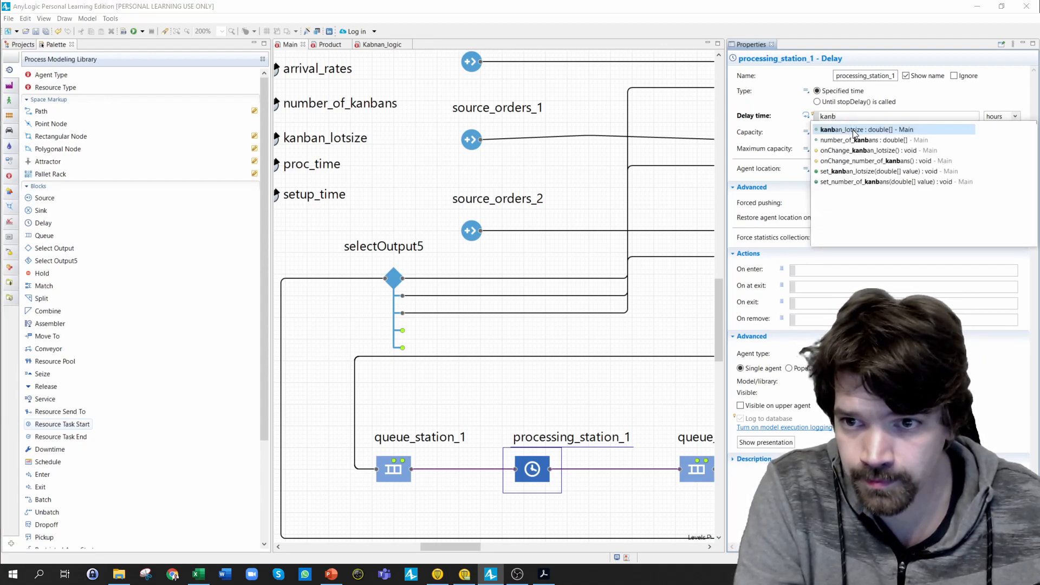
double_click(852, 130)
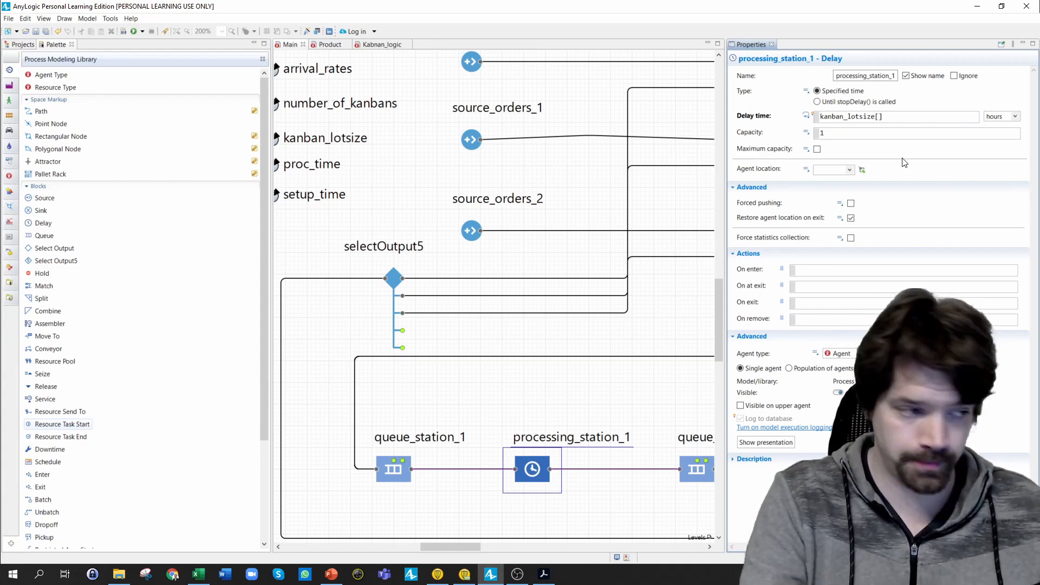
- Index kanban_lotsize by the agent's product type so the delay time reads kanban_lotsize[agent.prod_type]
text(agent)
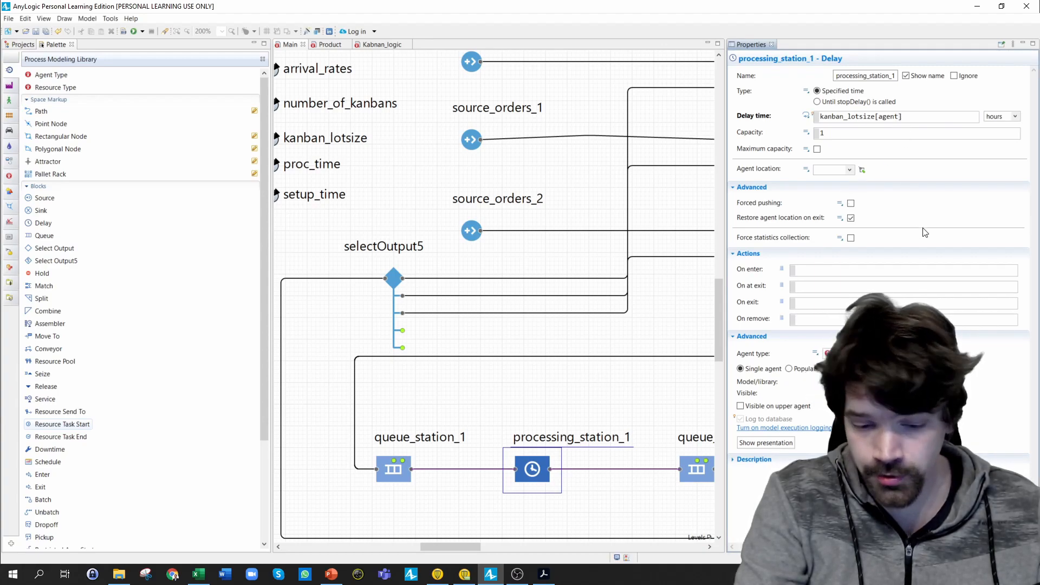
text(.)
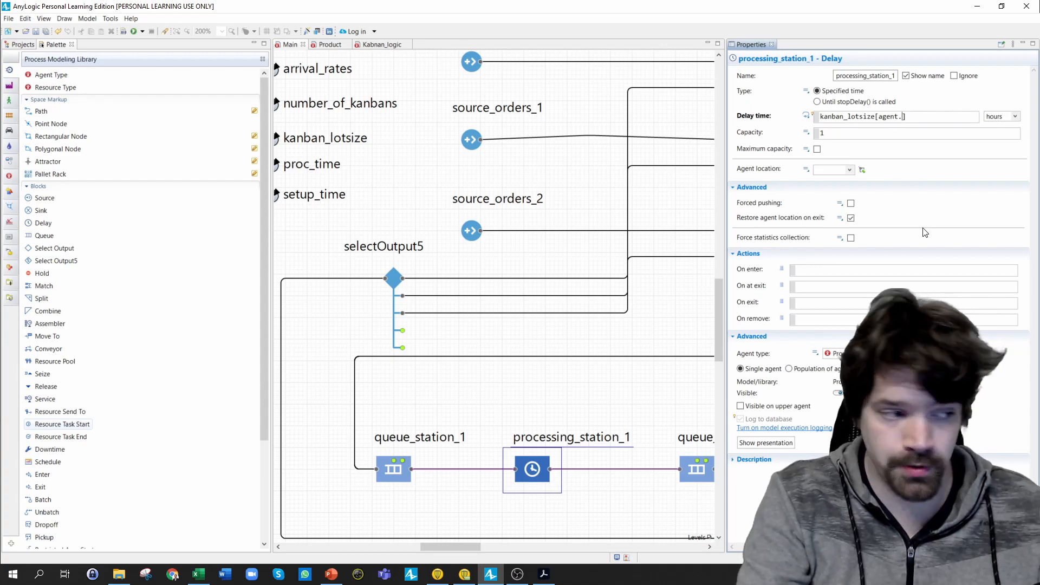
text(pro)
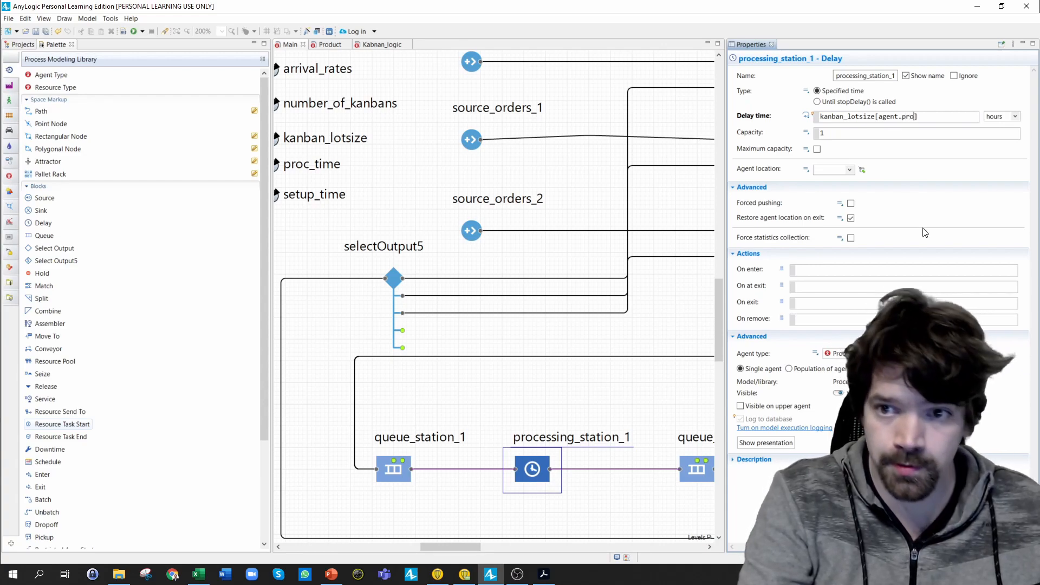
key(ctrl+space)
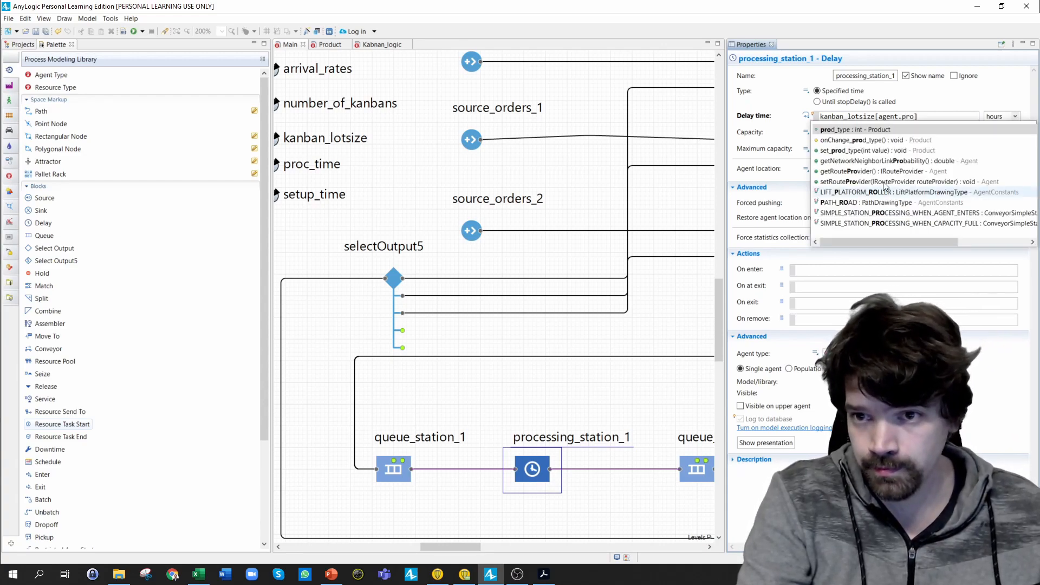
double_click(843, 131)
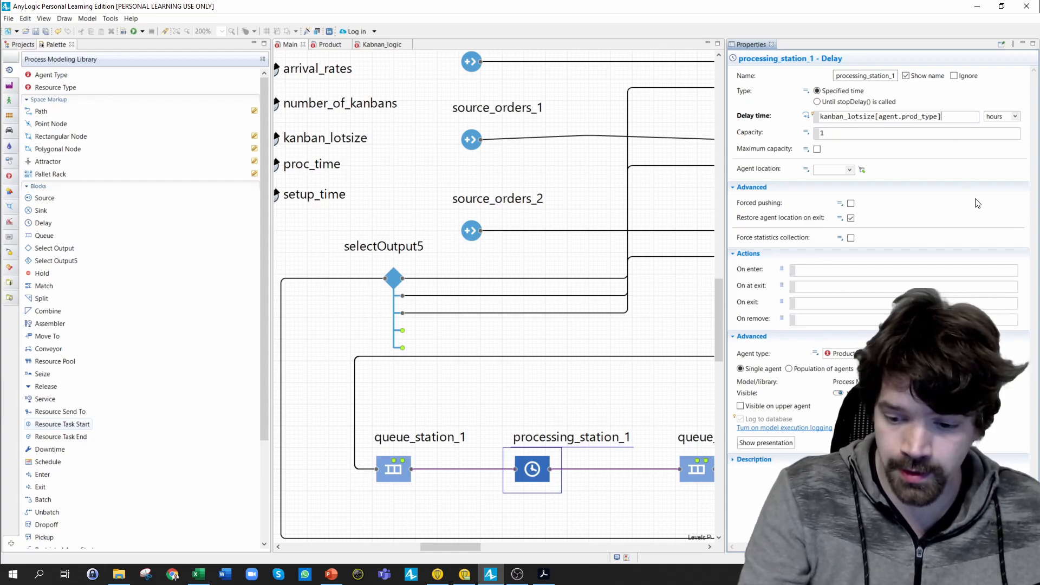
- Multiply the lot size in processing_station_1's delay time by proc_time[agent.prod_type], widening the properties view to fit the expression
text(*p)
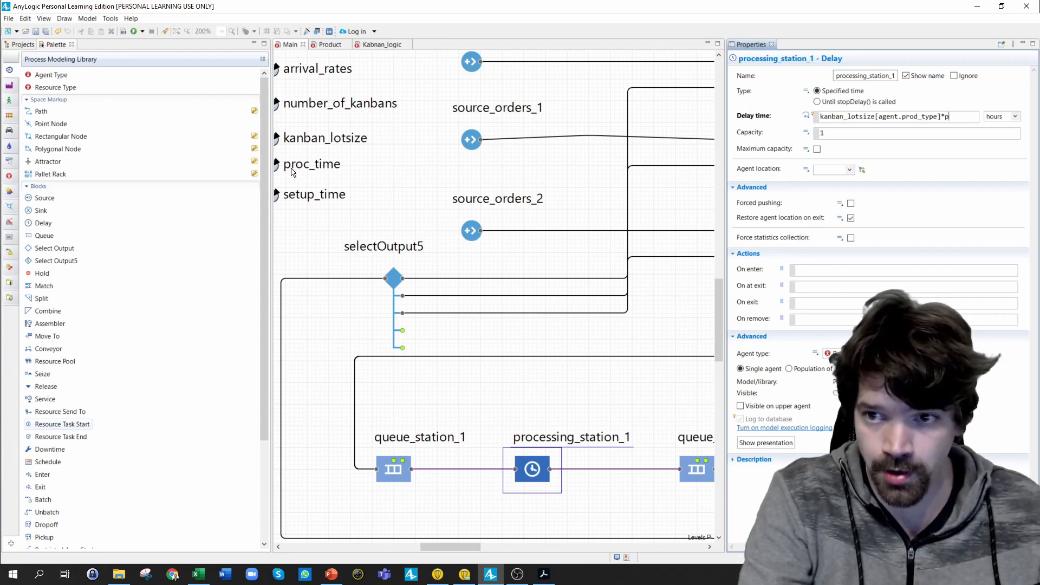
text(roc)
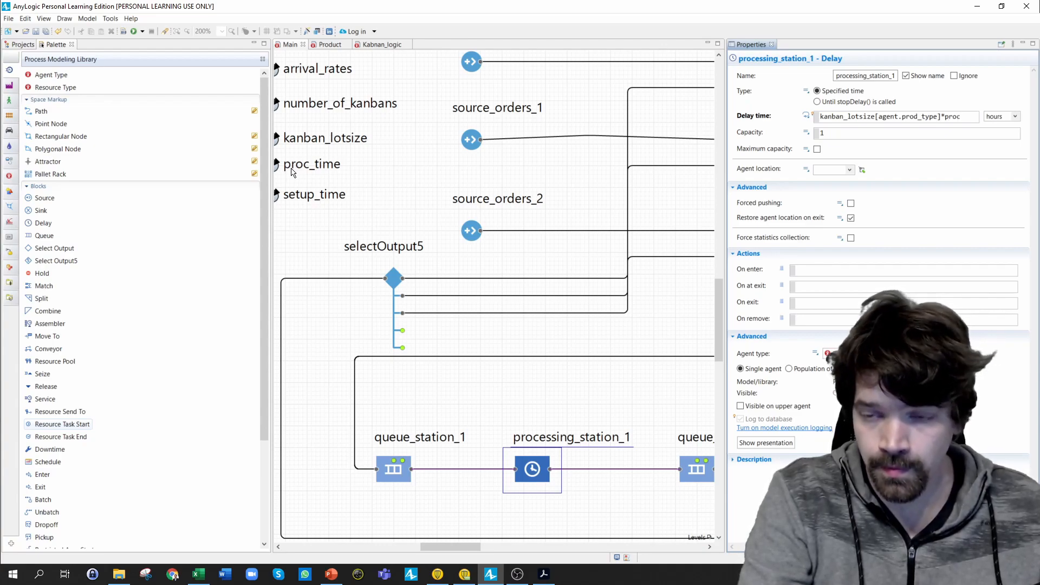
key(ctrl+space)
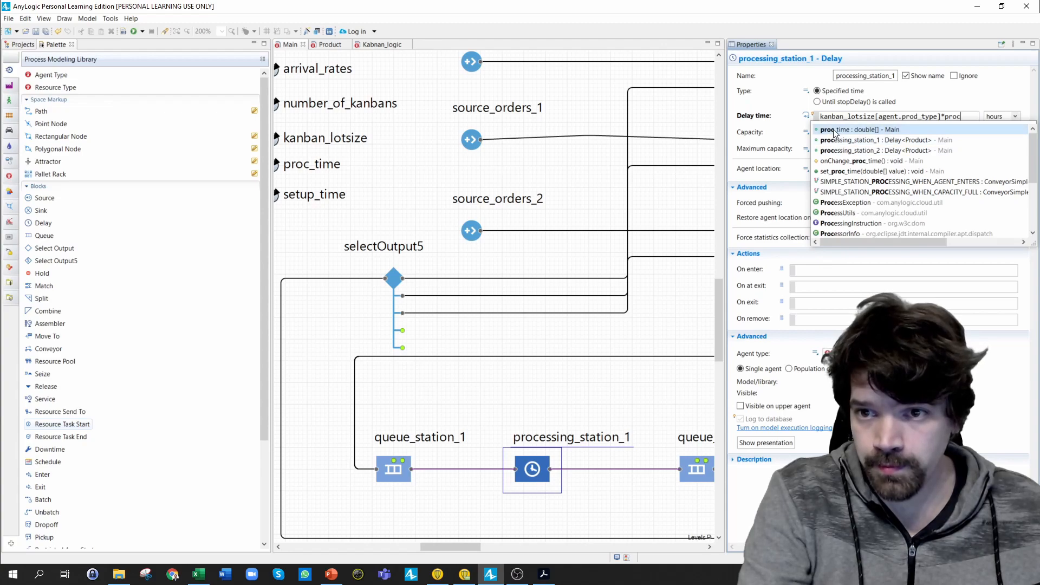
key(Return)
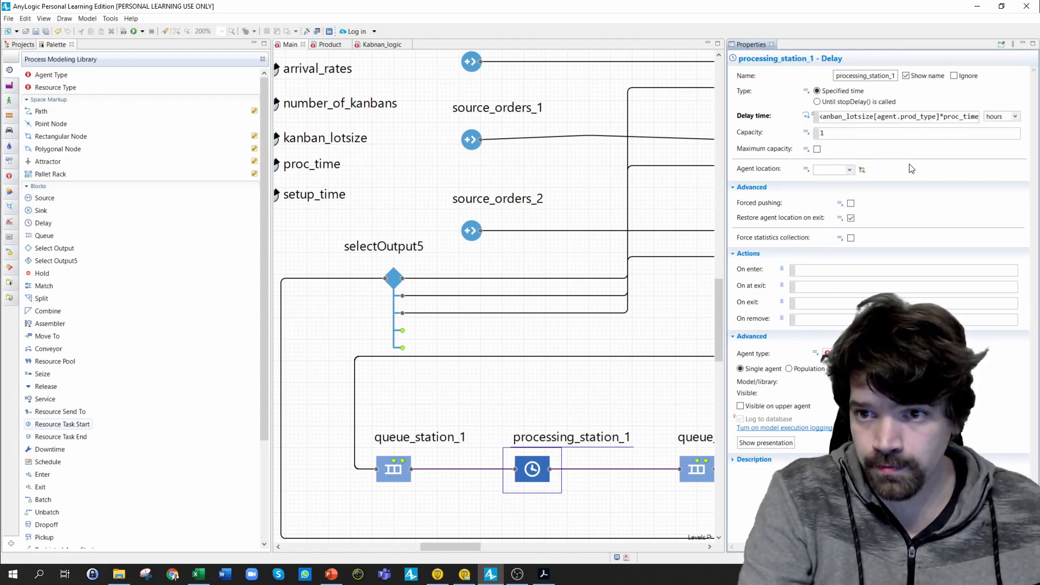
drag(725, 148, 572, 150)
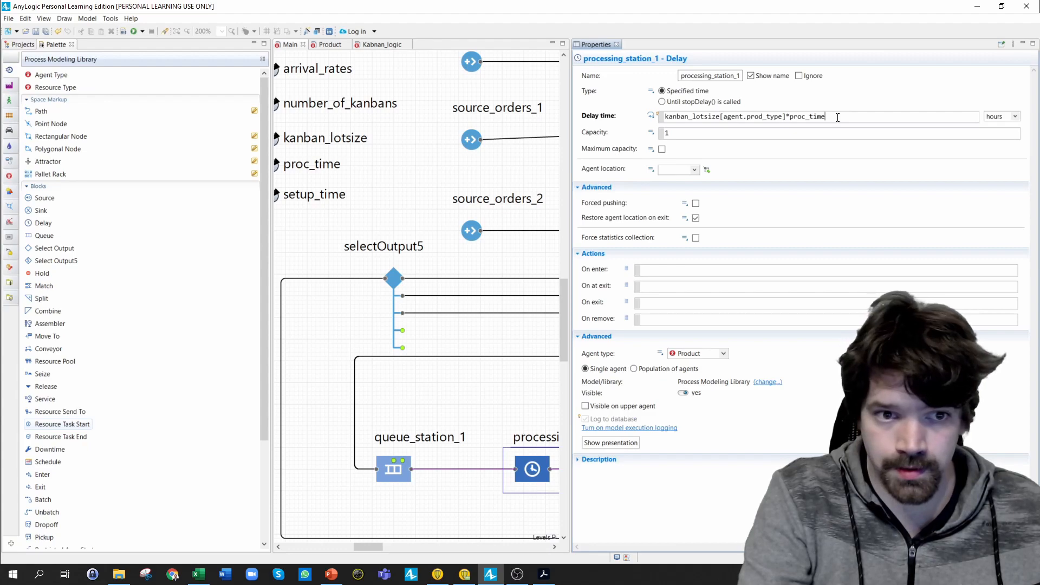
text([]agent.)
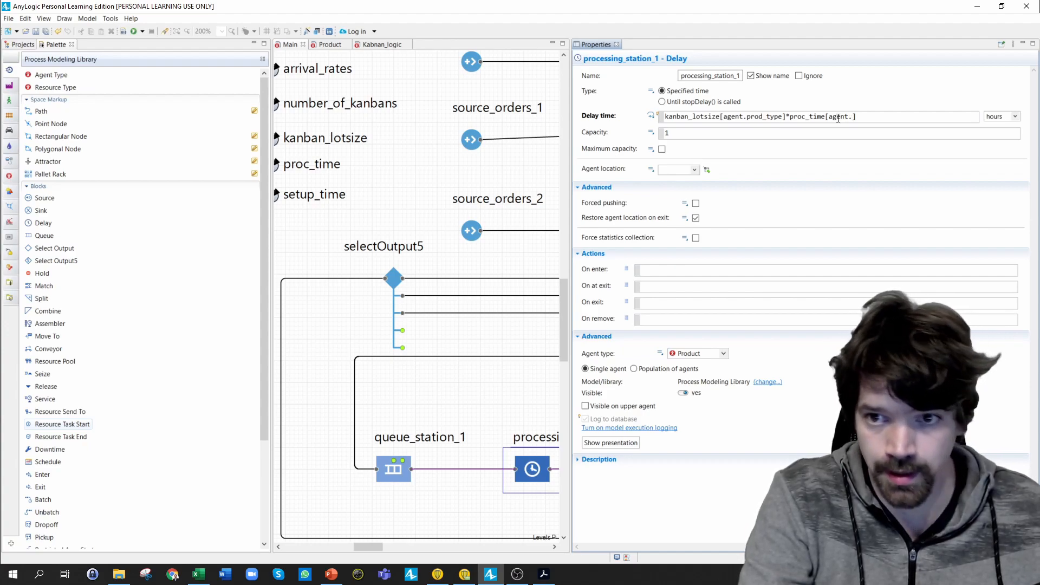
key(ctrl+space)
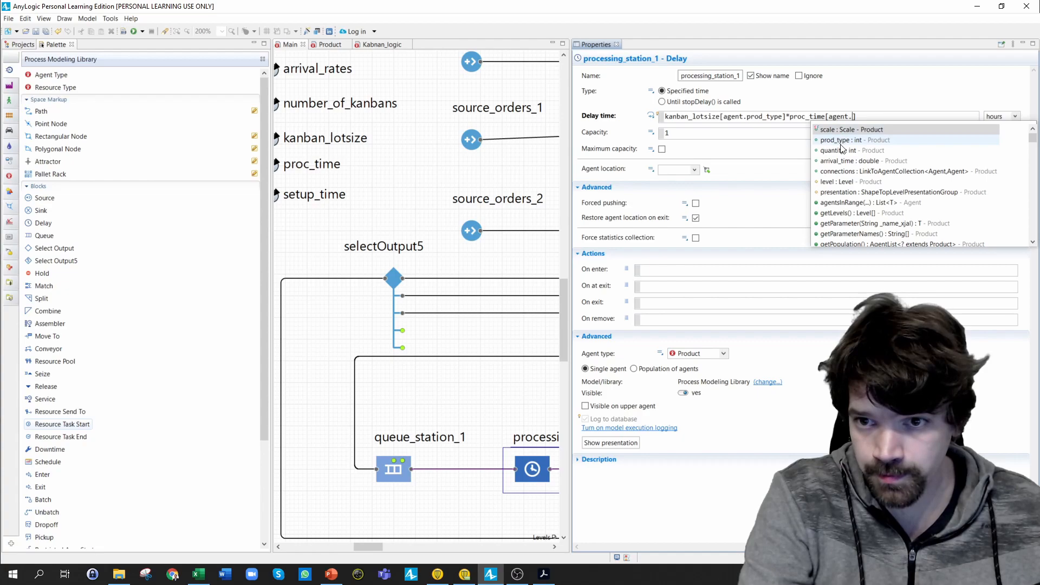
text(p)
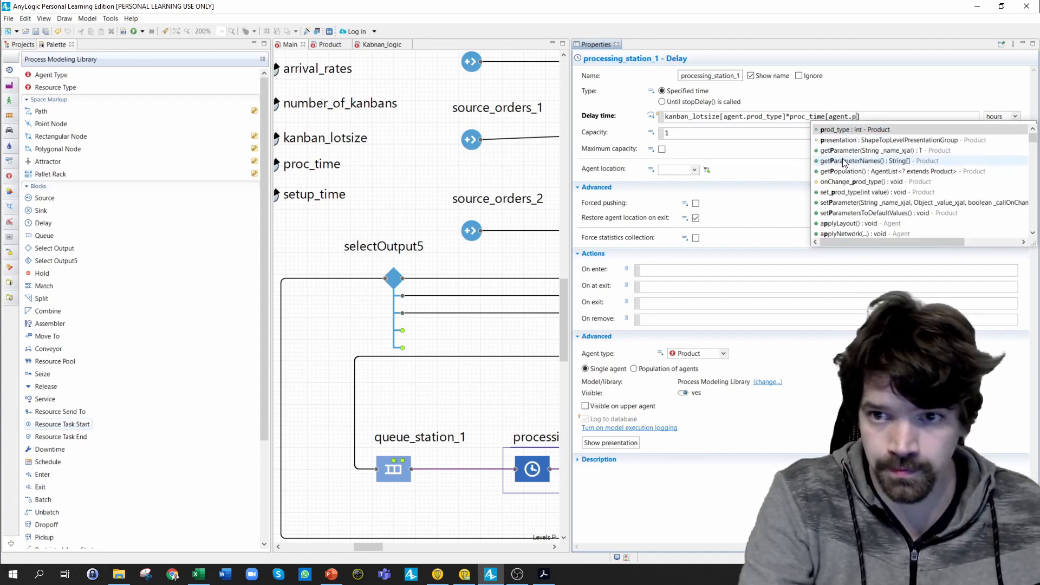
double_click(847, 132)
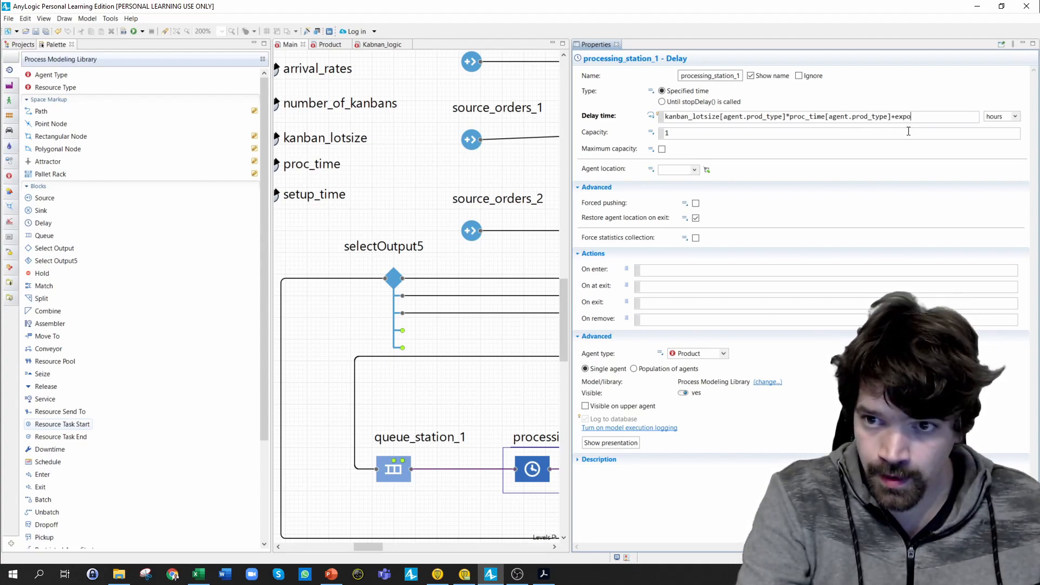
- Add an exponential term to processing_station_1's delay time, starting its argument with 1.0/
key(ctrl+space)
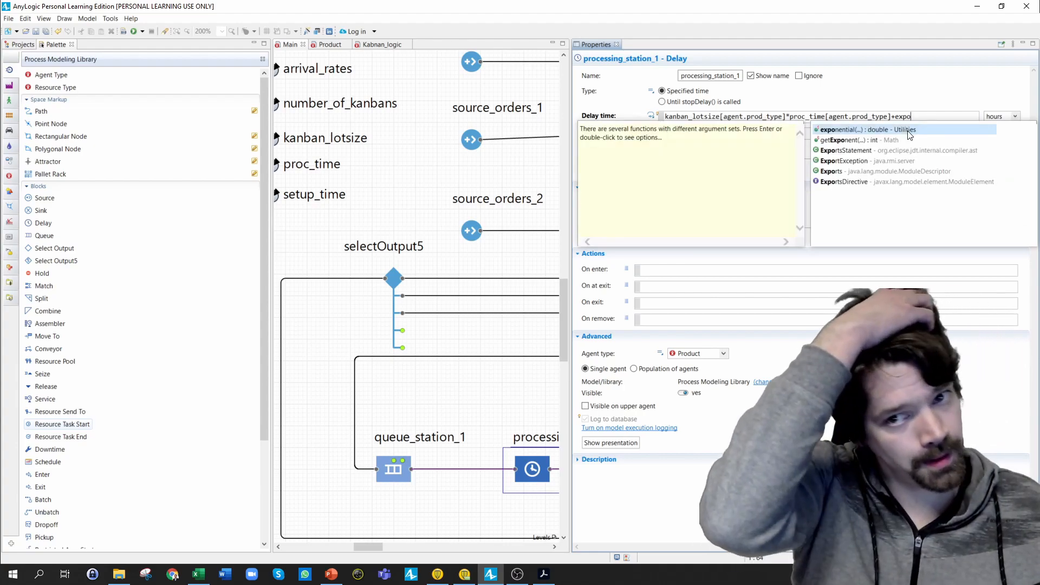
key(Return)
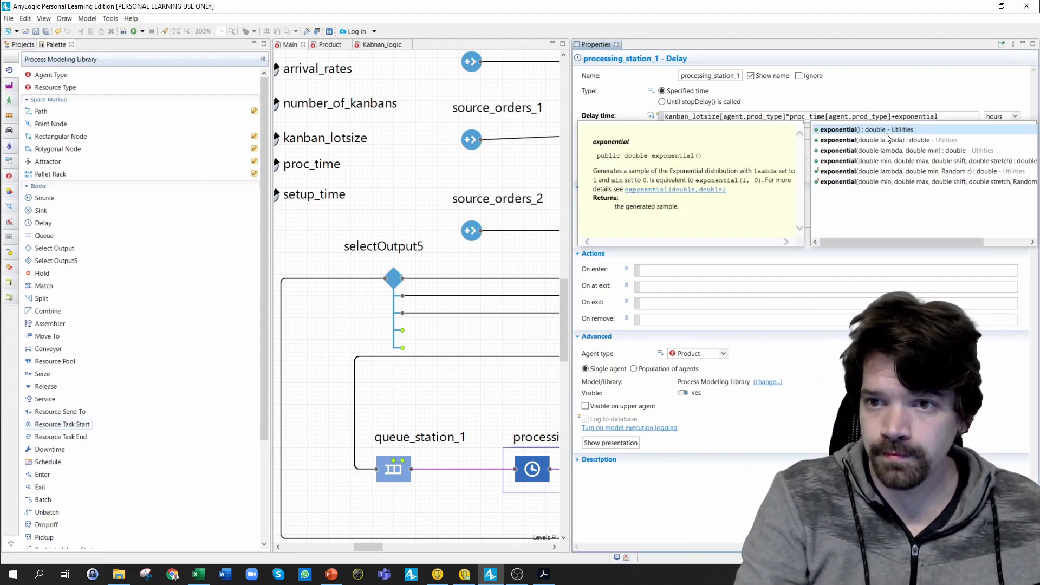
key(Escape)
text(())
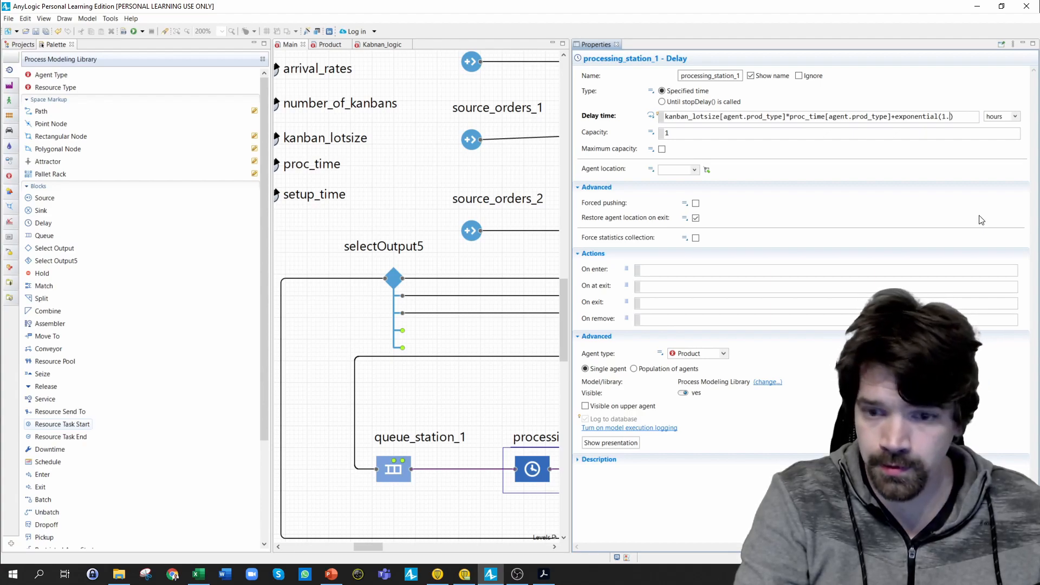
text(1.0/)
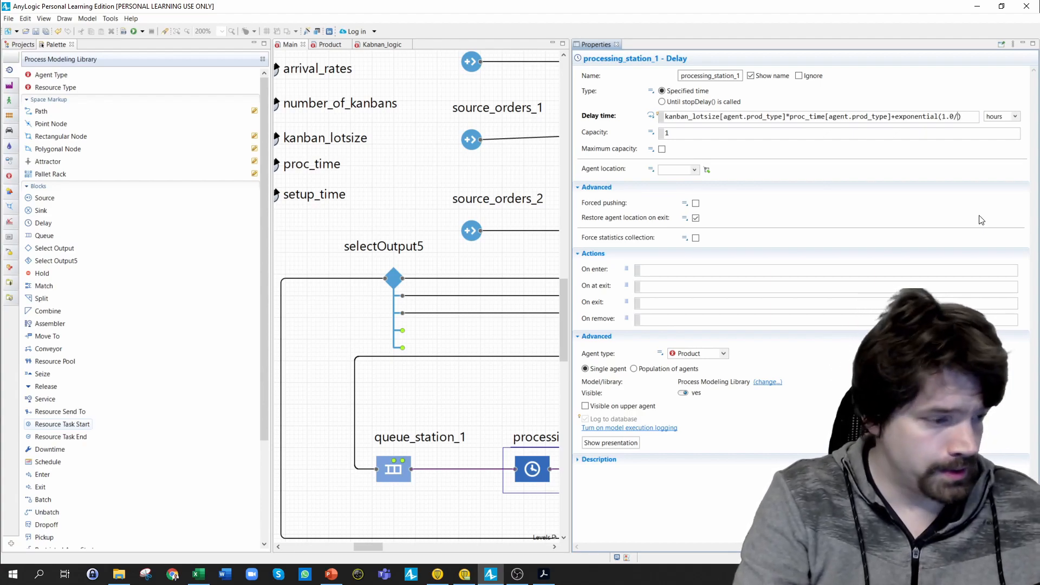
- Complete the exponential argument of the delay time as 1.0/setup_time[agent.prod_type] and check the finished term
key(BackSpace)
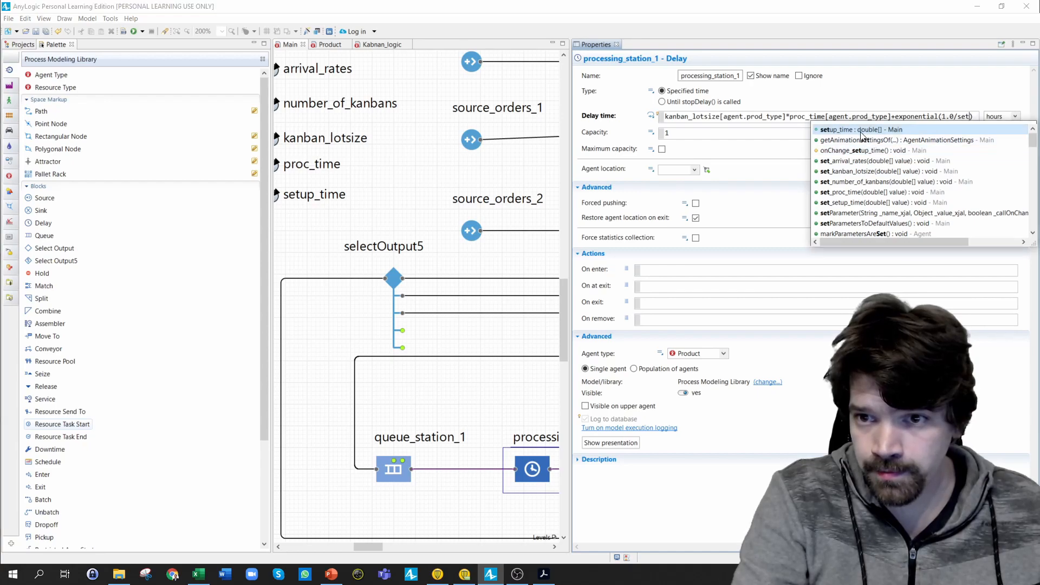
double_click(861, 131)
text([a)
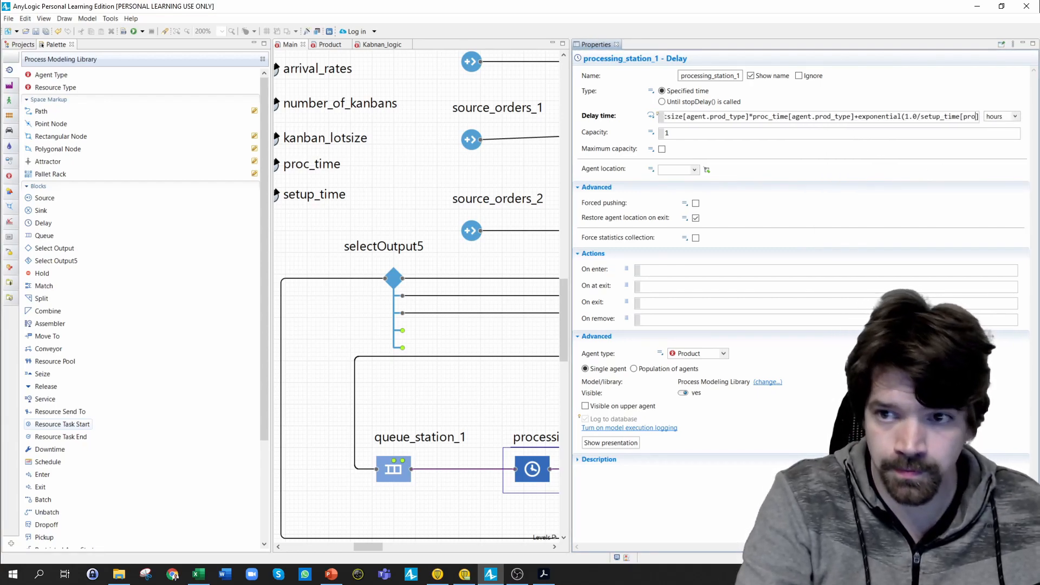
text(gent.)
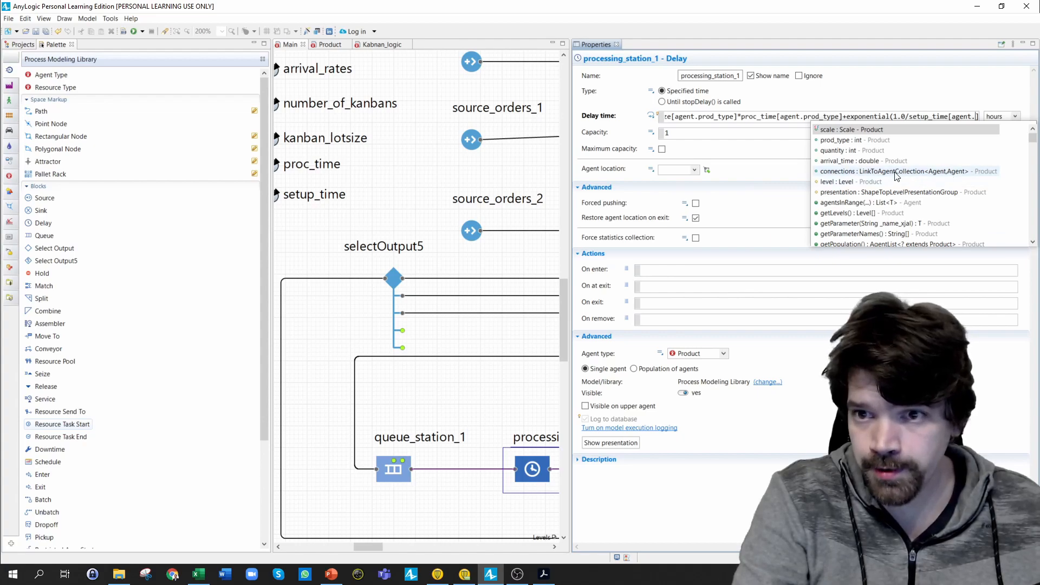
text(p)
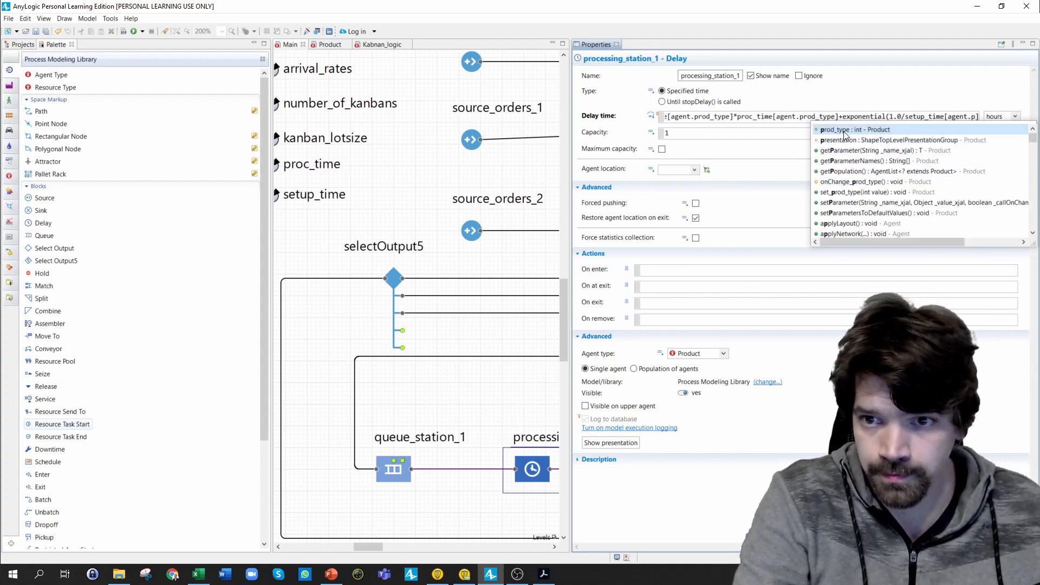
double_click(845, 131)
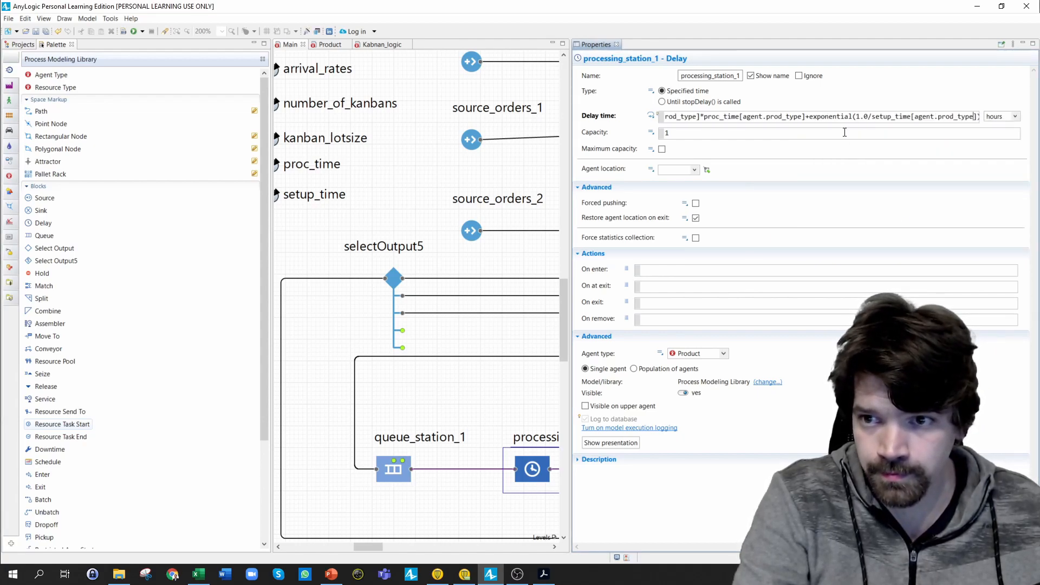
drag(851, 117, 977, 117)
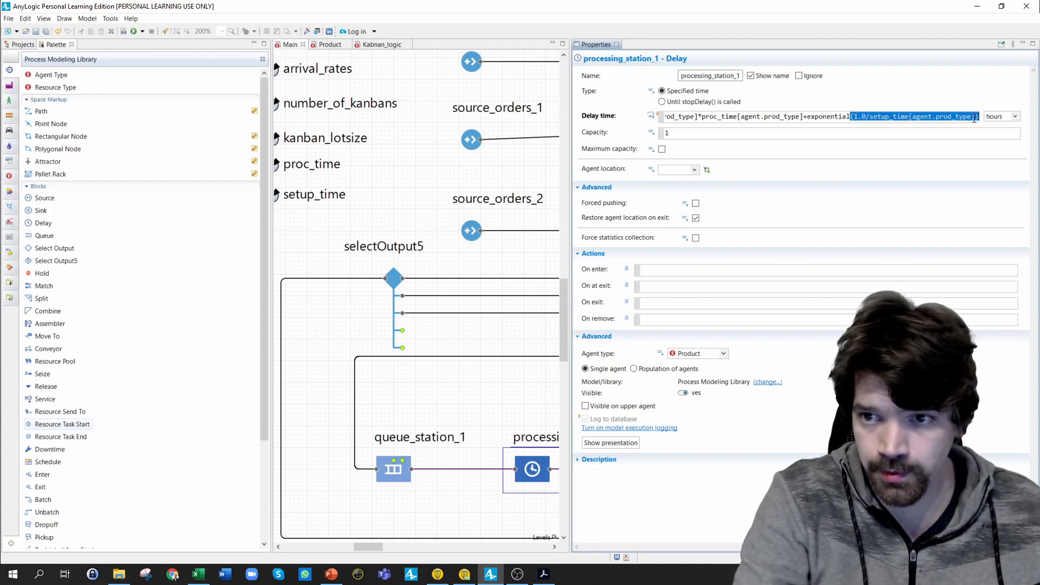
click(977, 117)
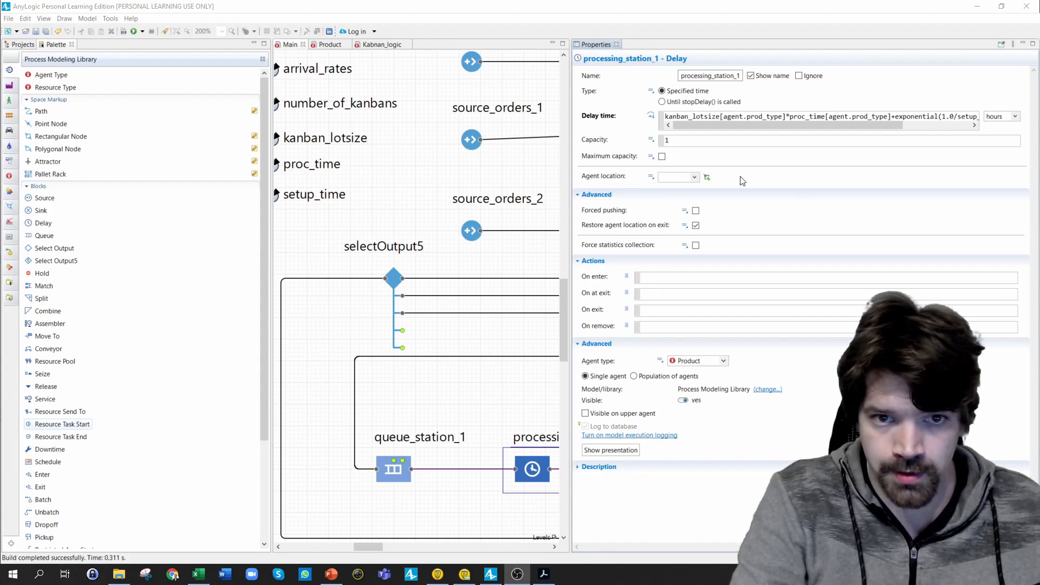
- Set the new agent type of source_orders_0 to Product
click(469, 63)
click(469, 63)
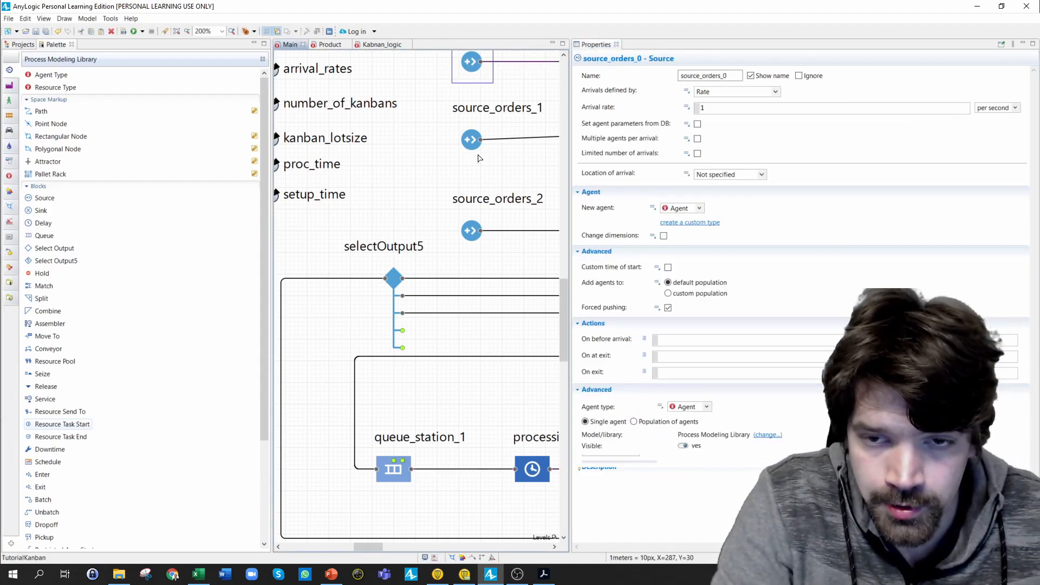
click(700, 209)
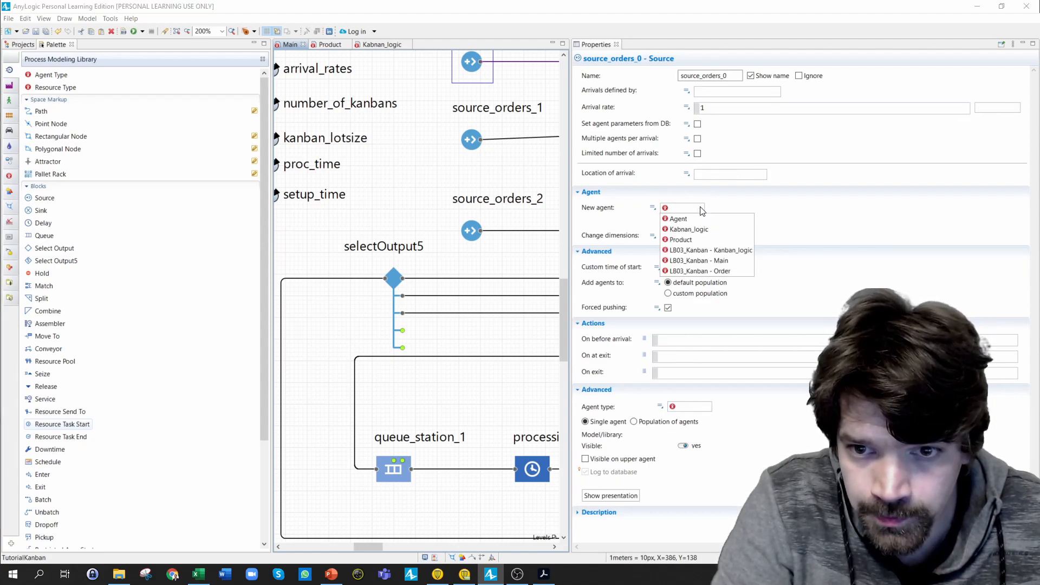
click(687, 239)
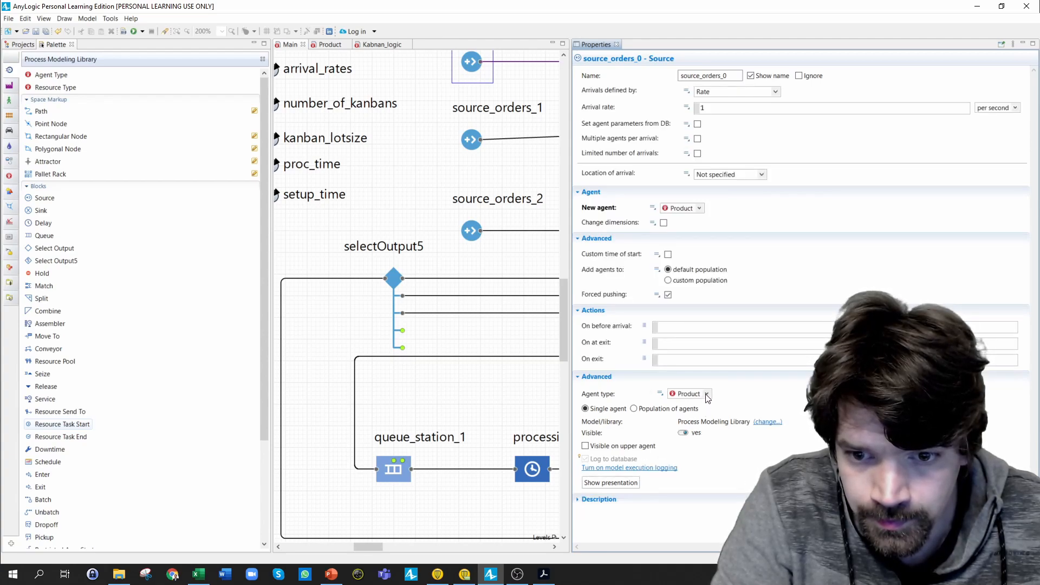
- Set the new agent type of source_orders_1 and source_orders_2 to Product
click(471, 140)
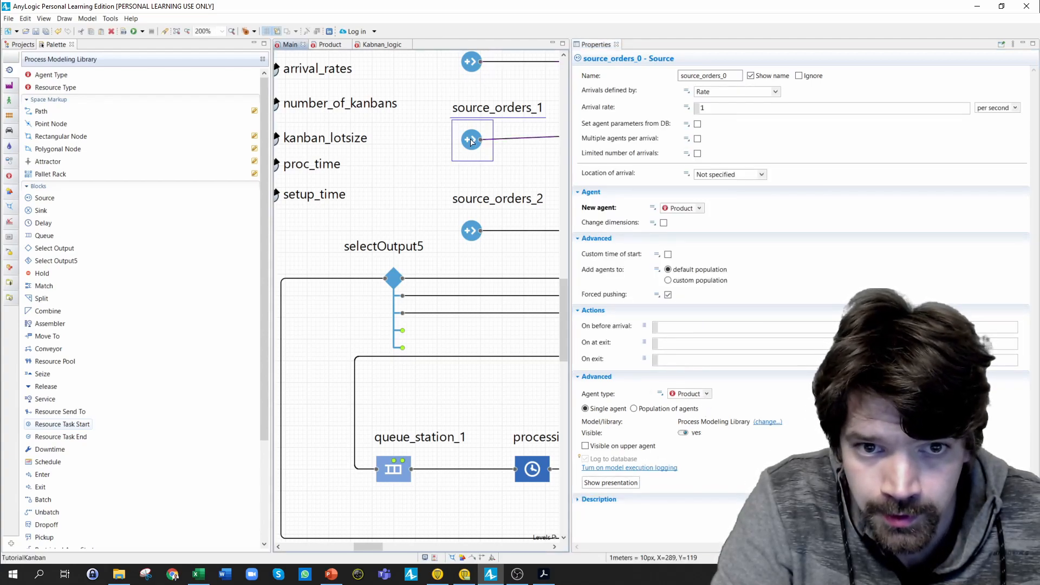
click(698, 209)
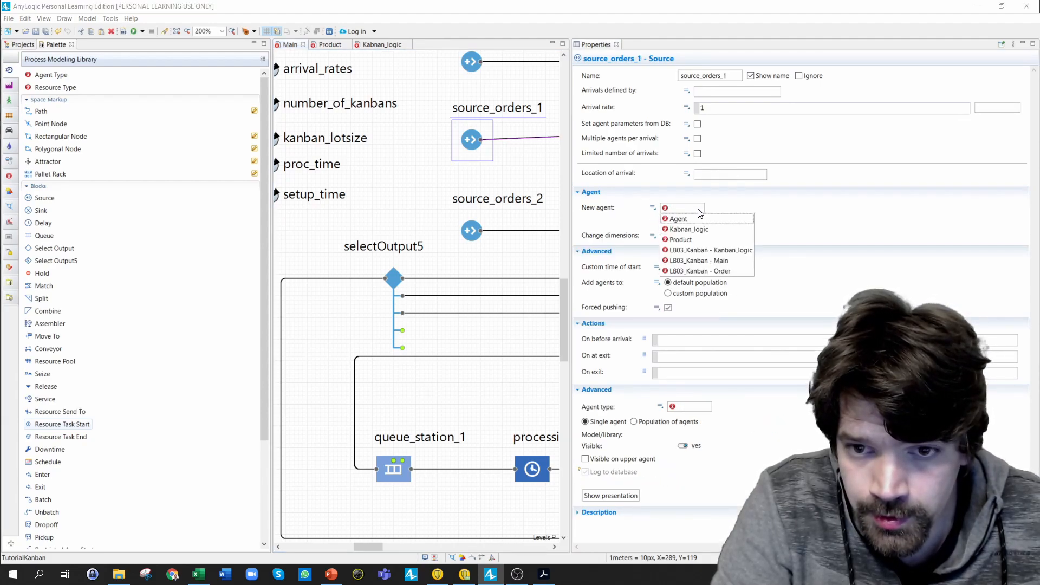
click(690, 242)
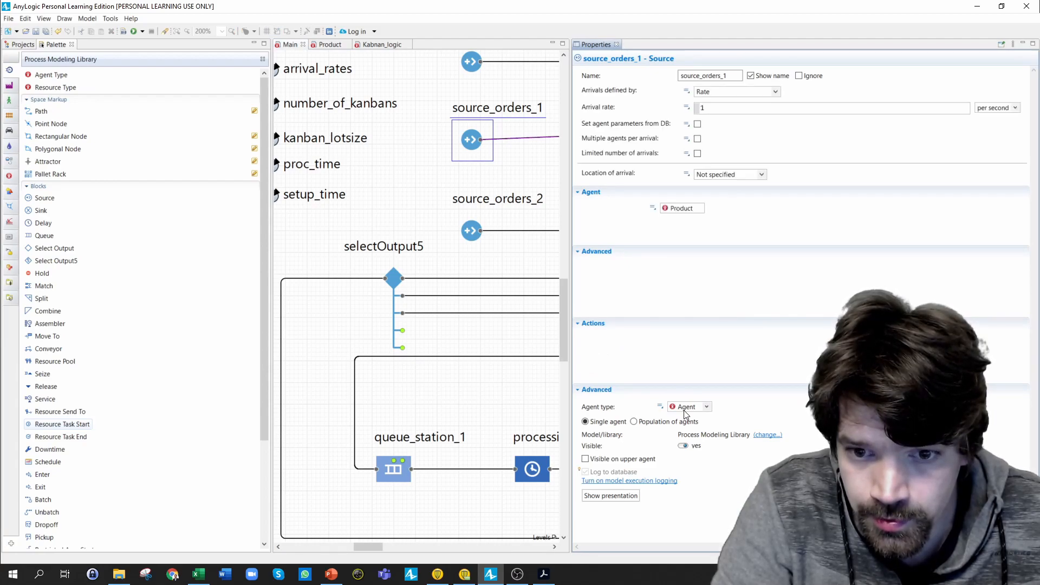
click(471, 231)
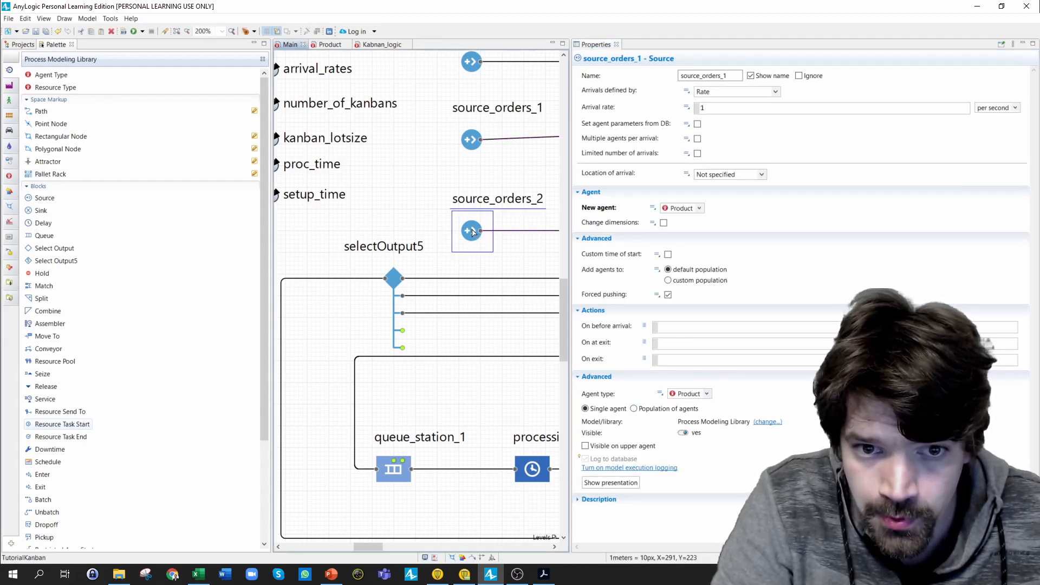
click(699, 210)
click(686, 244)
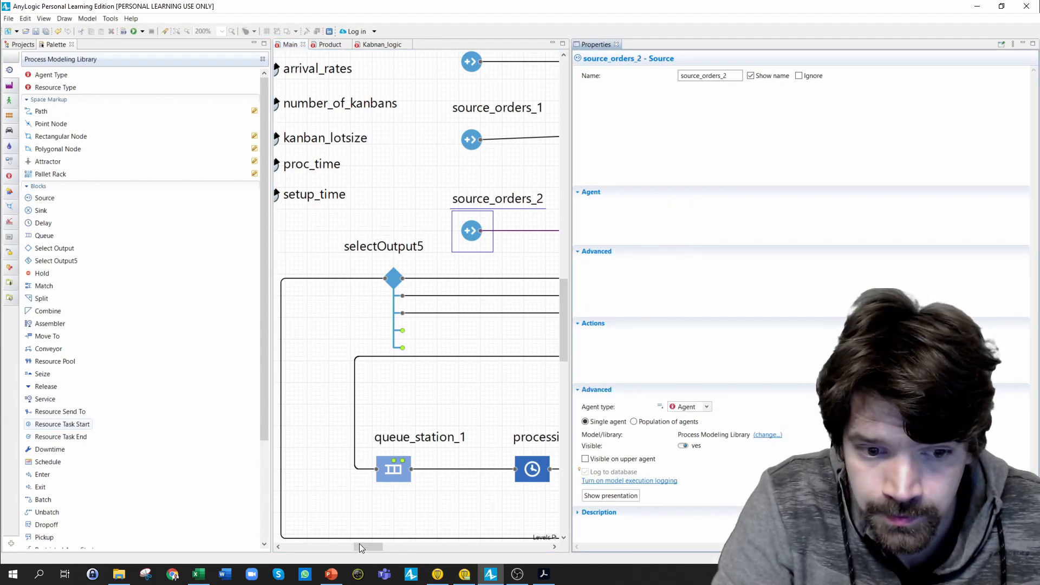
- Set queue_station_1's agent type to Product and check the agent types of selectOutput5, queue_station_2 and processing_station_2
click(394, 279)
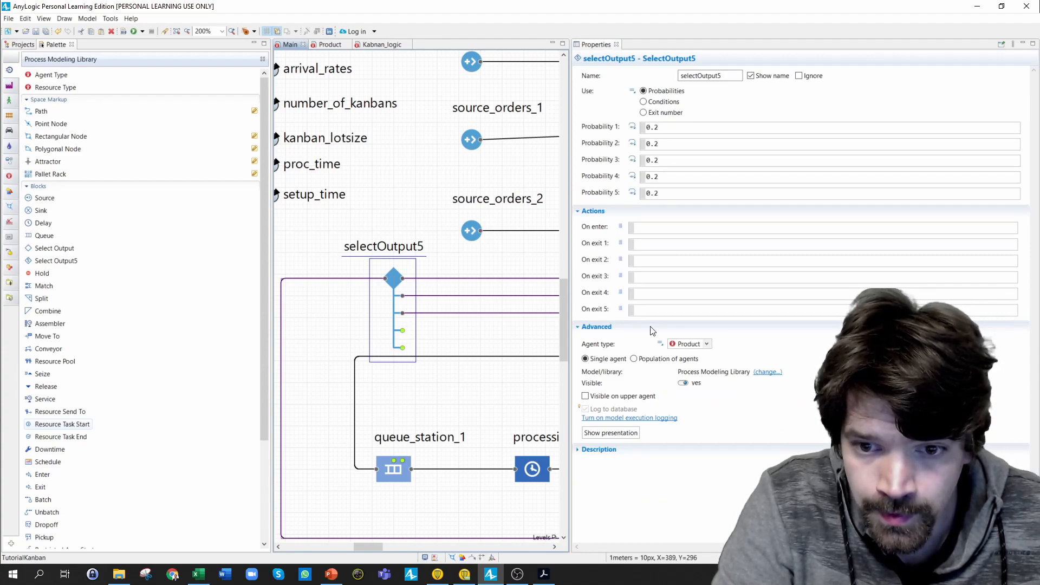
click(394, 475)
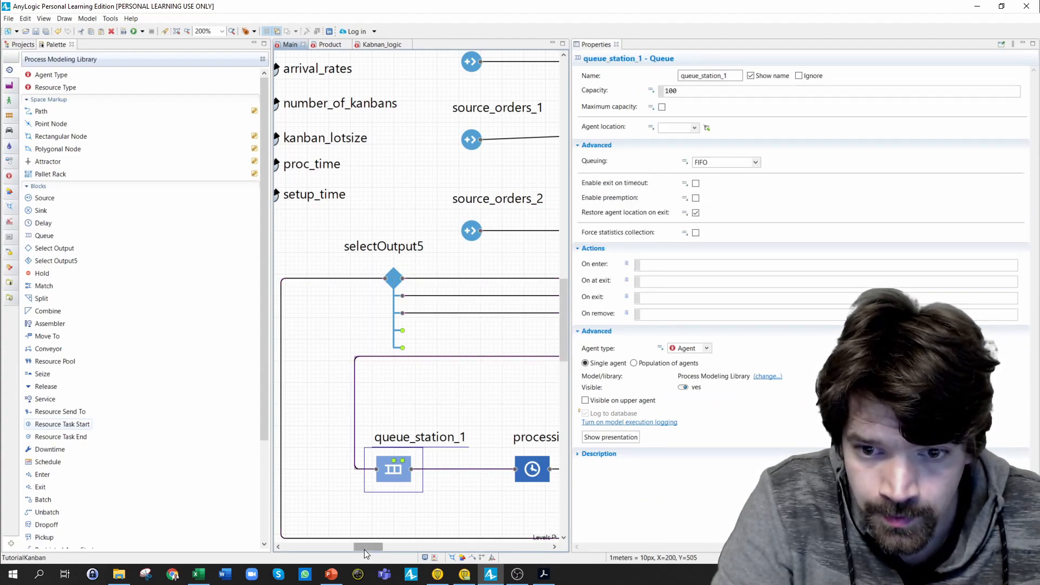
click(706, 348)
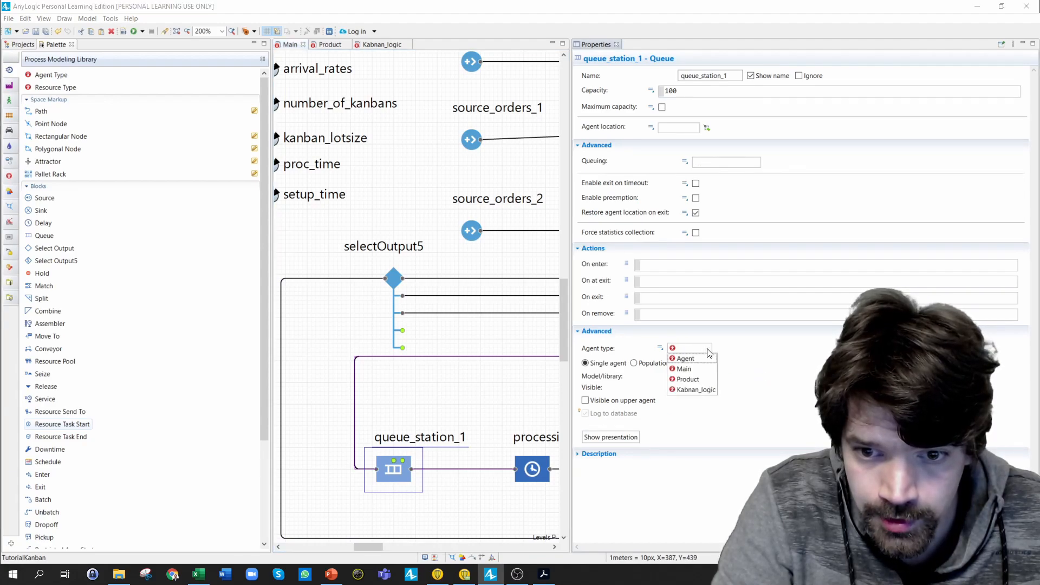
click(688, 380)
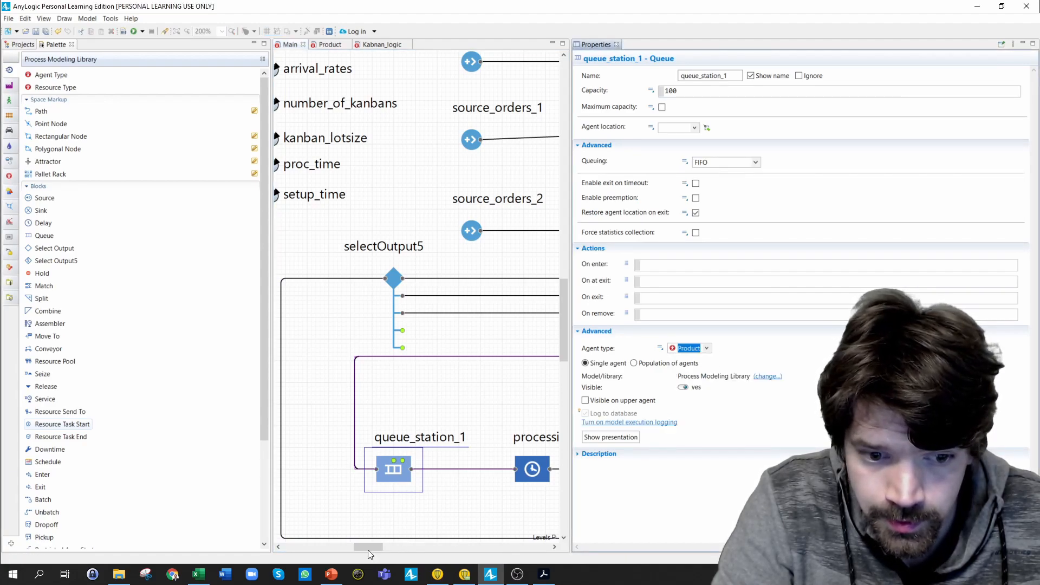
drag(368, 550, 434, 549)
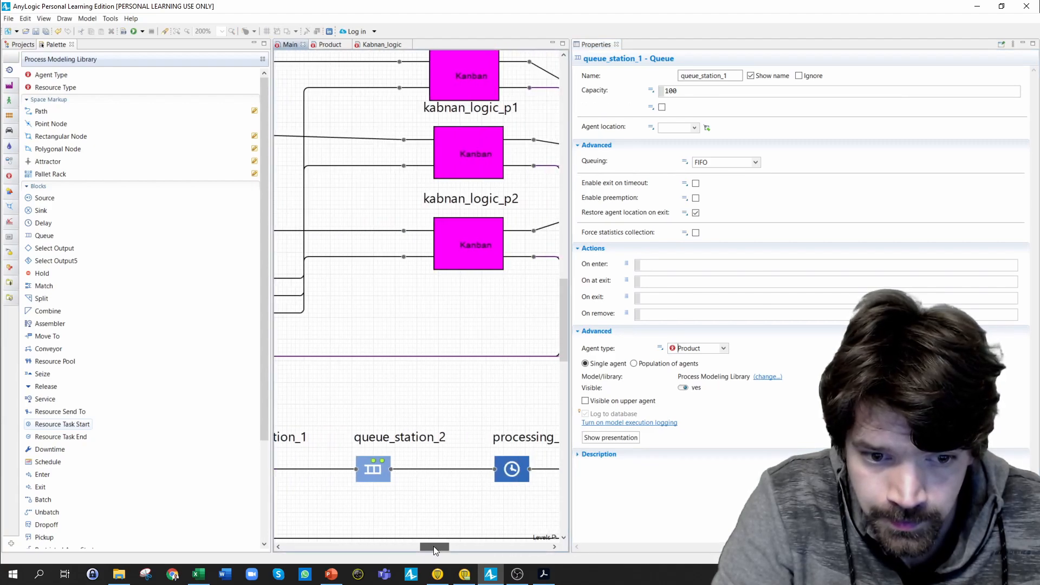
click(372, 473)
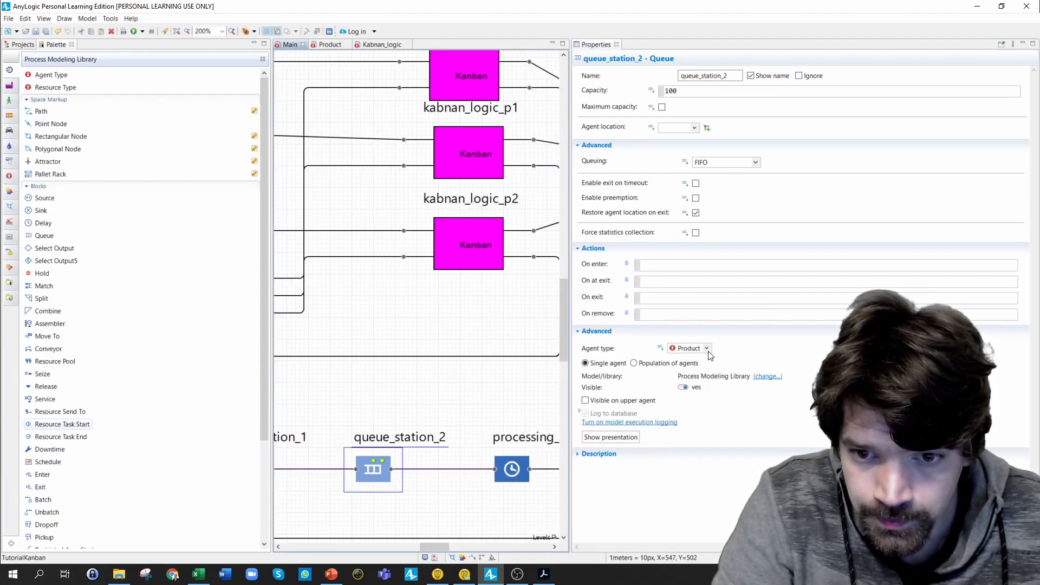
click(518, 469)
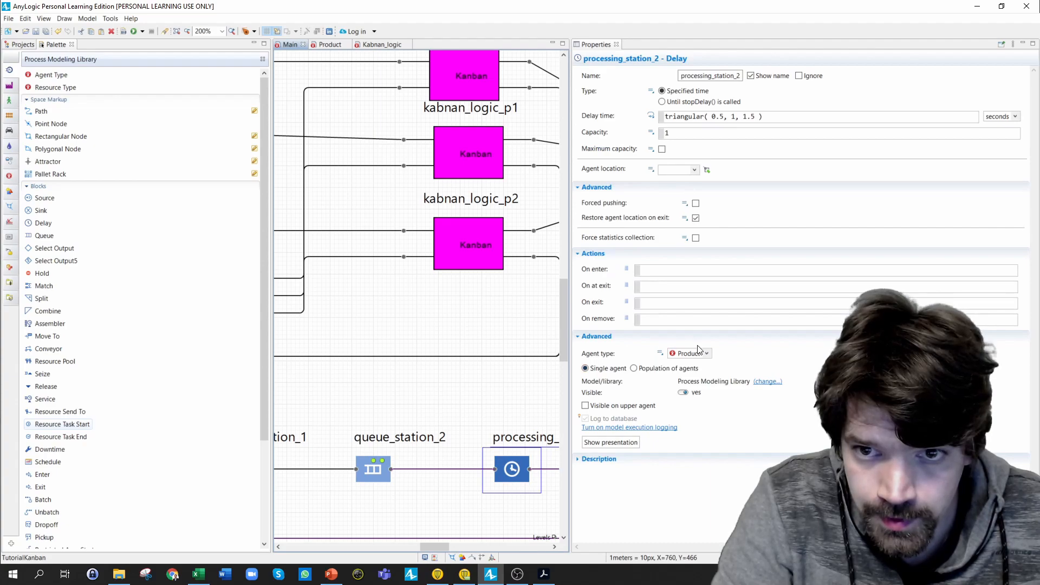
- Copy processing_station_1's complete delay time expression and replace processing_station_2's delay time with it
drag(440, 549, 413, 541)
click(350, 473)
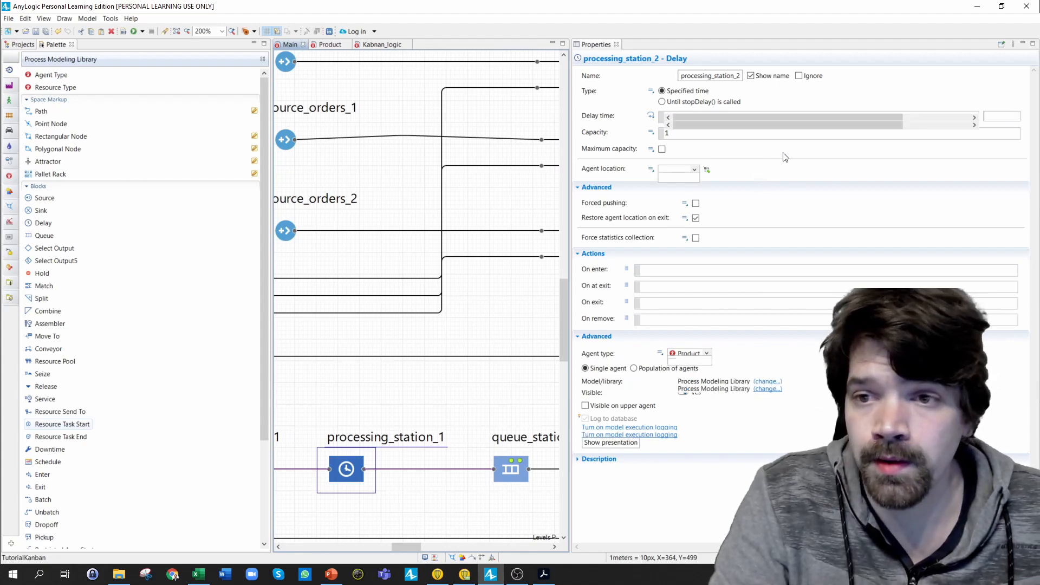
click(900, 120)
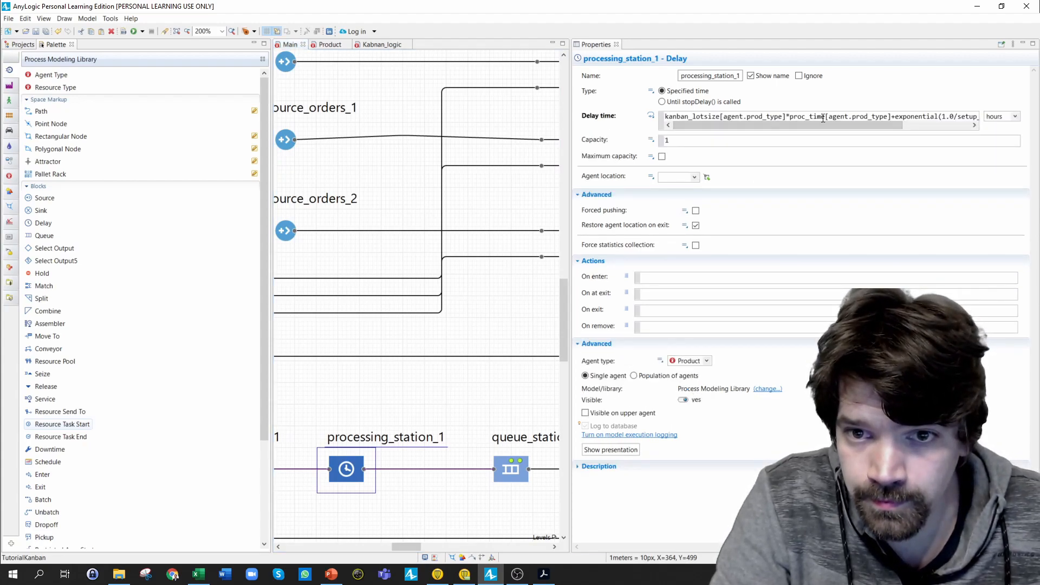
drag(665, 116, 1034, 120)
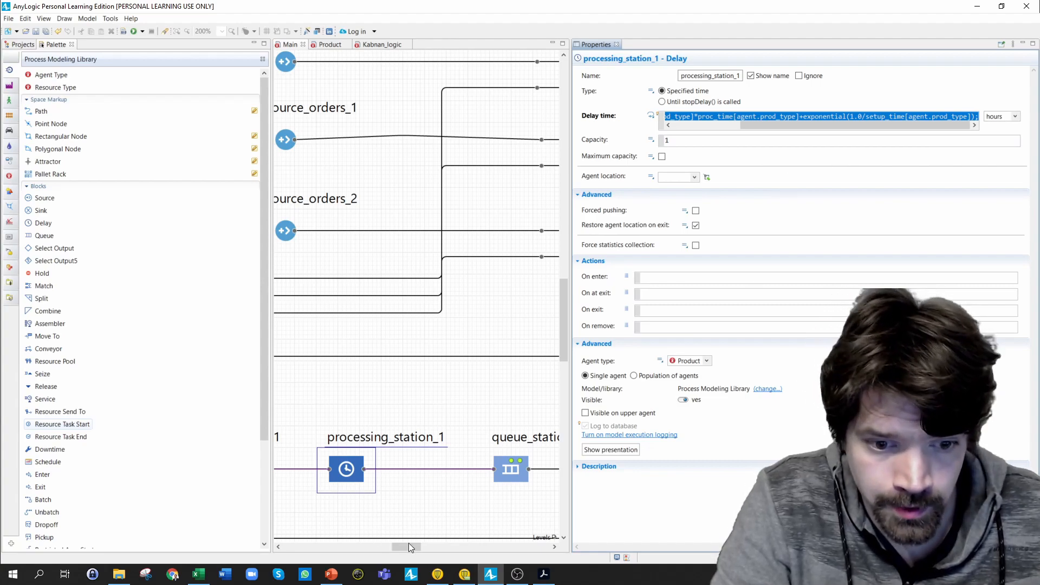
drag(411, 545, 451, 543)
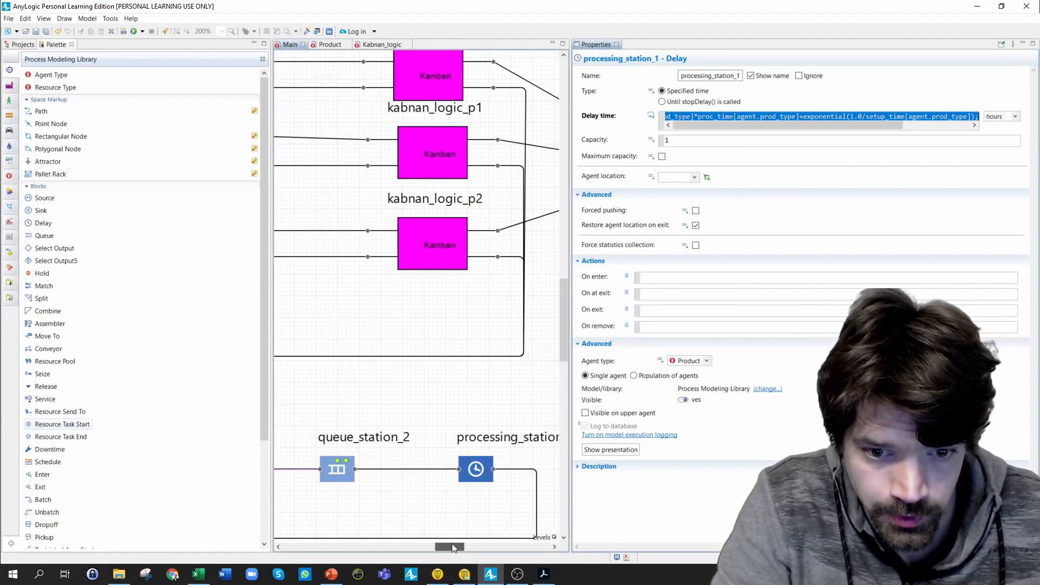
click(441, 467)
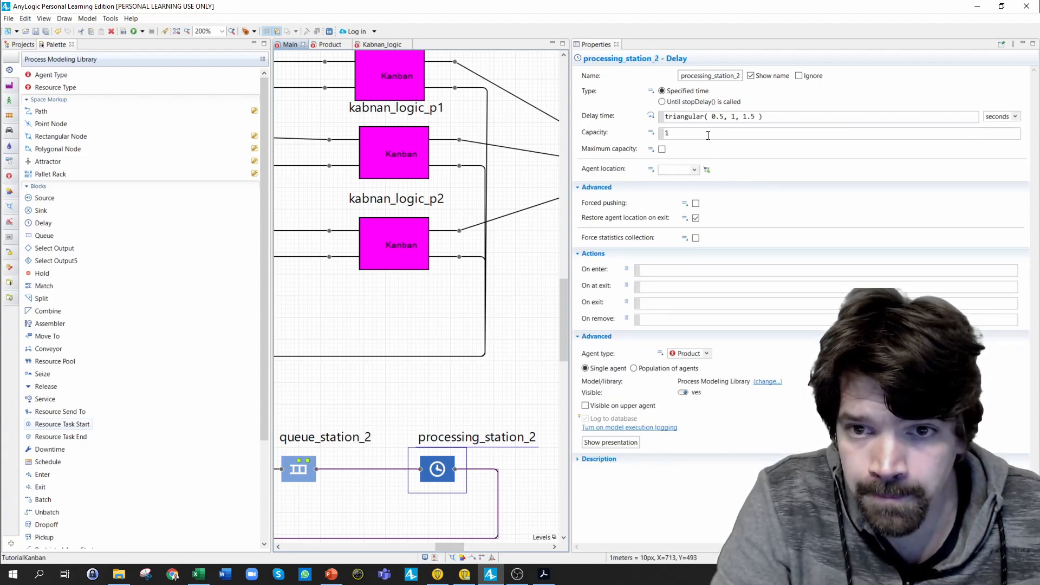
triple_click(727, 118)
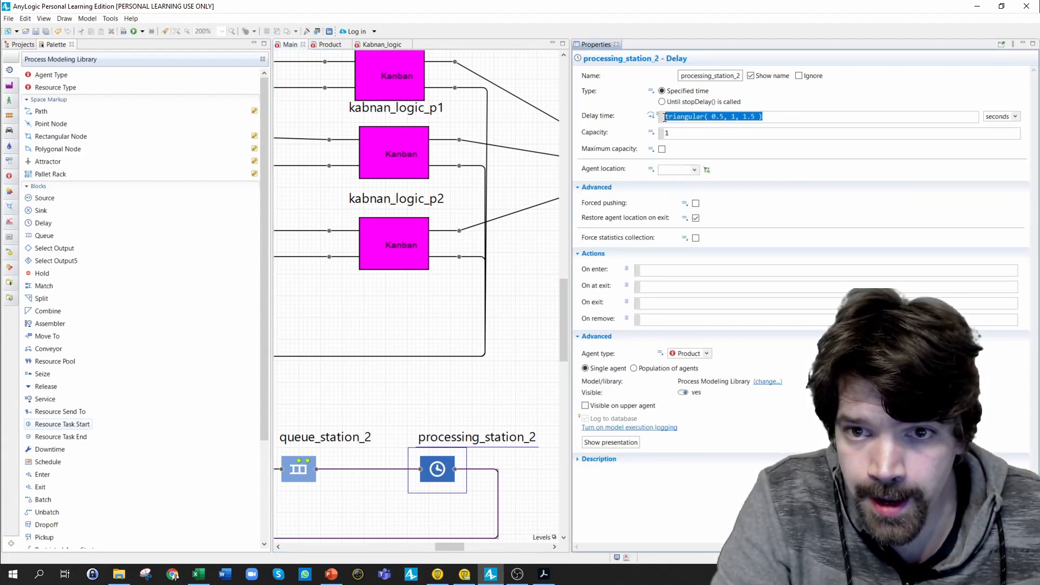
key(BackSpace)
key(ctrl+v)
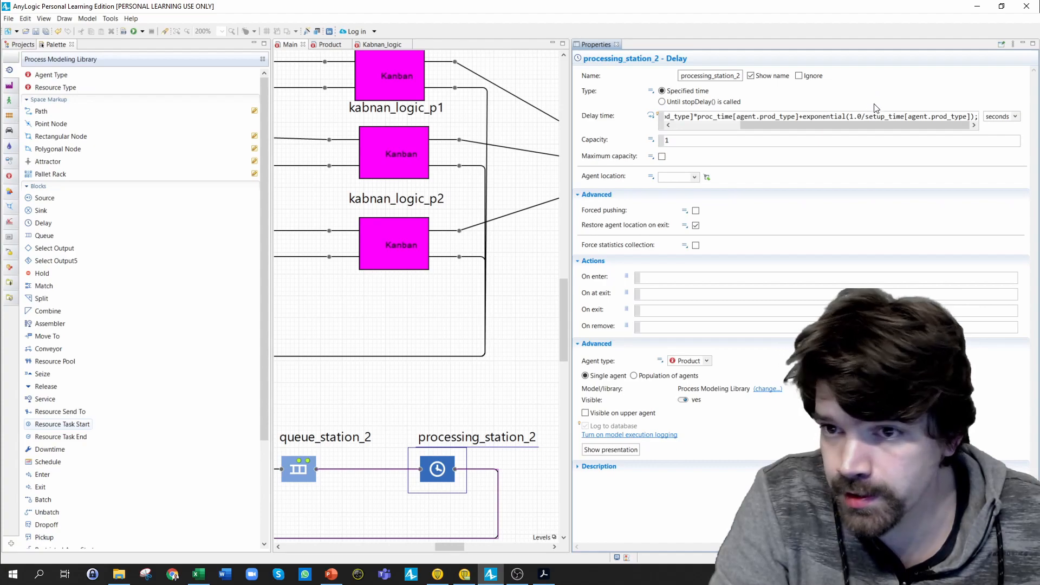
- Set the unit of processing_station_2's delay time to hours
click(1016, 119)
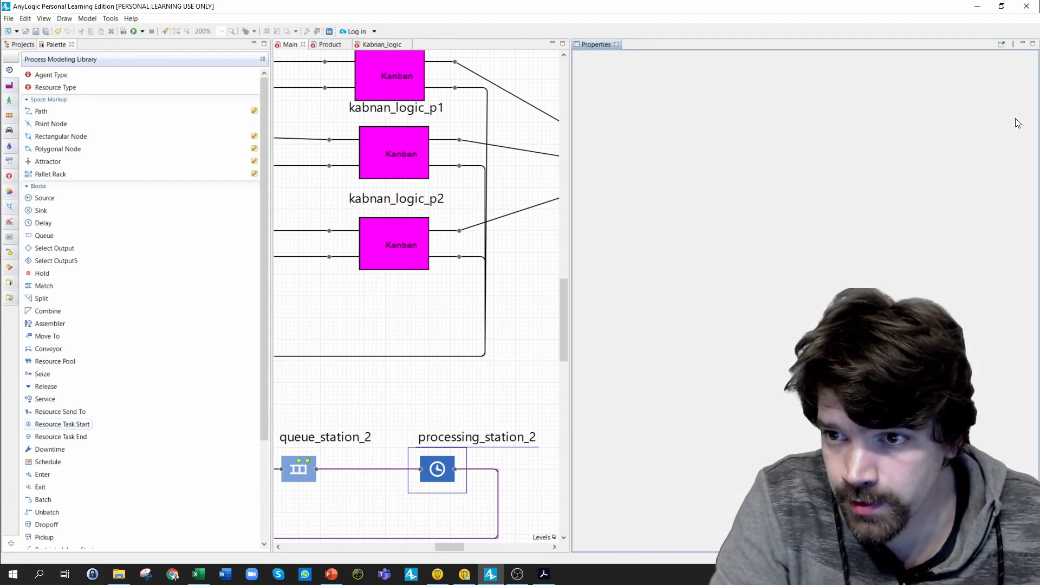
click(1015, 117)
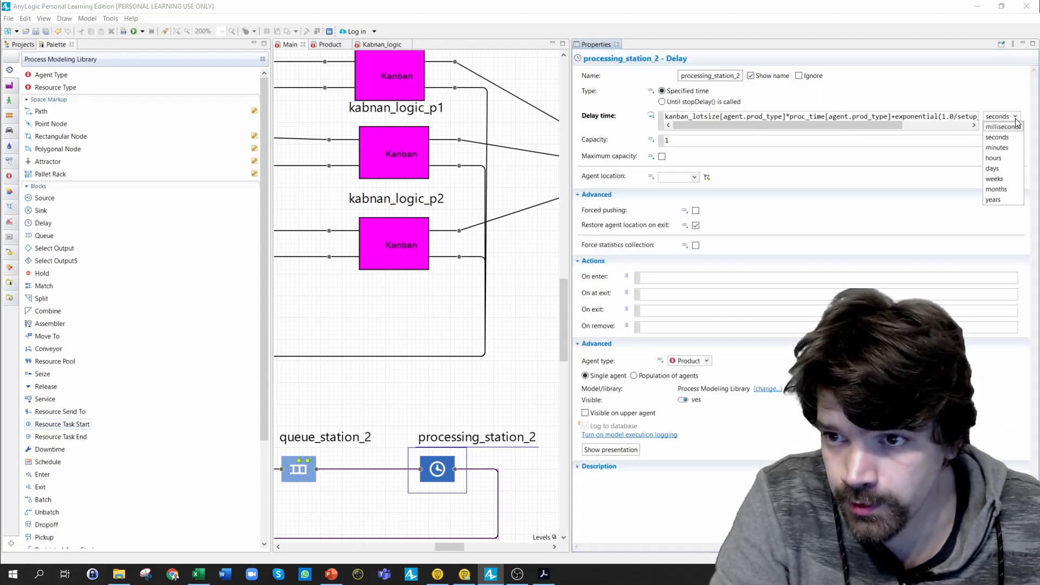
click(994, 158)
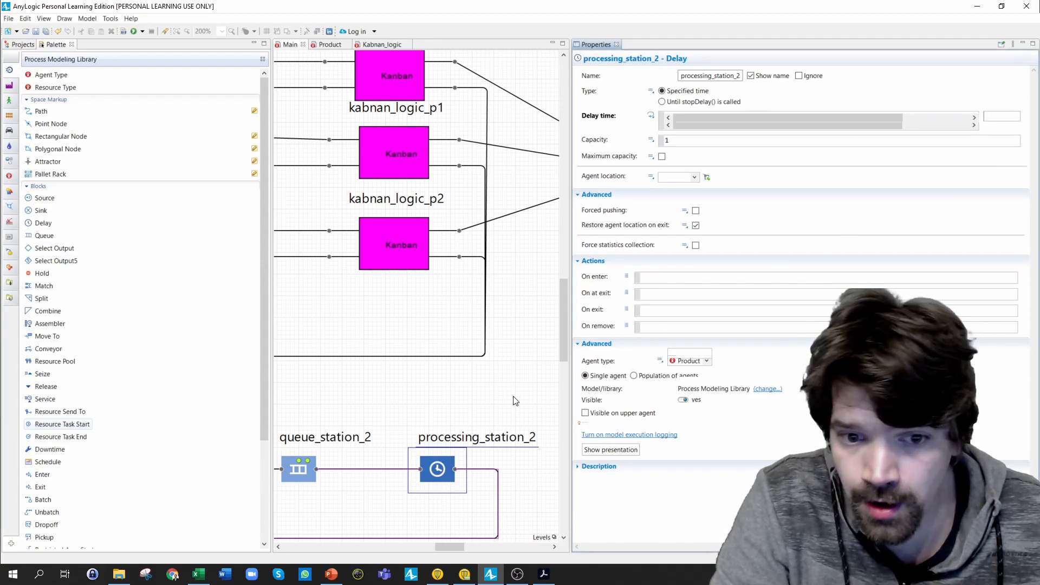
- Set the agent type of the sink block to Product
click(438, 548)
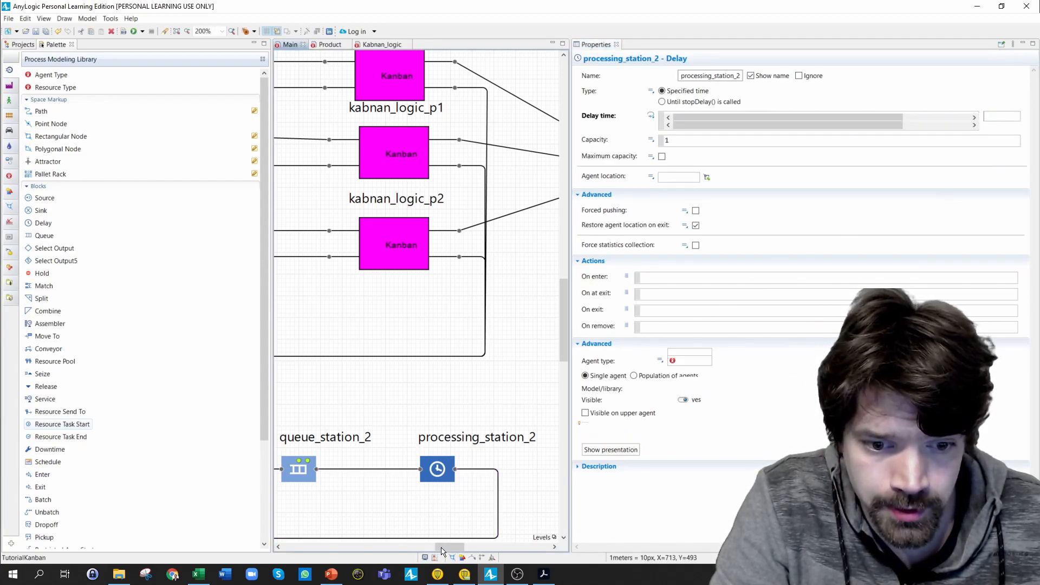
click(475, 547)
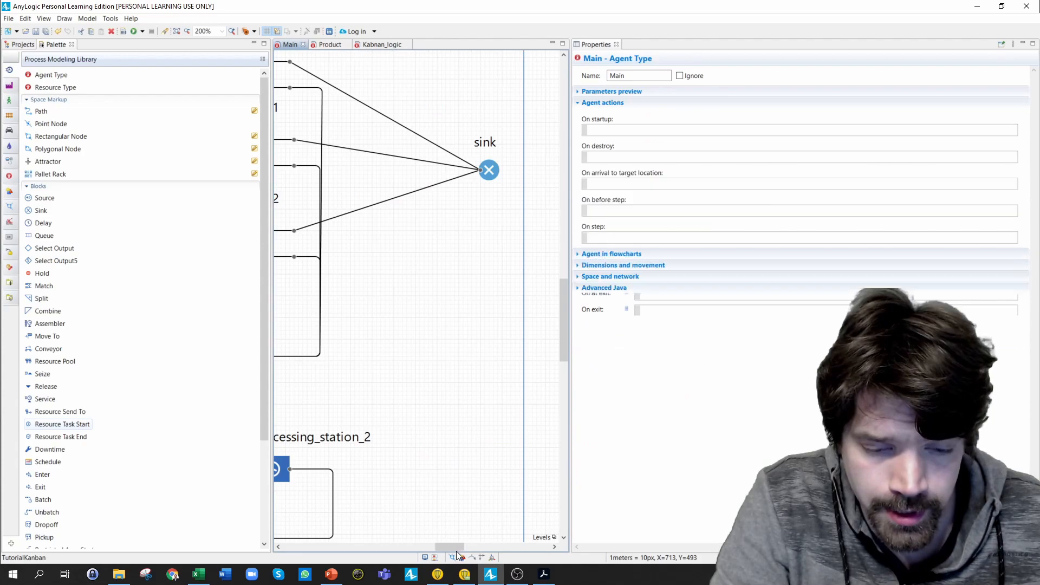
click(492, 175)
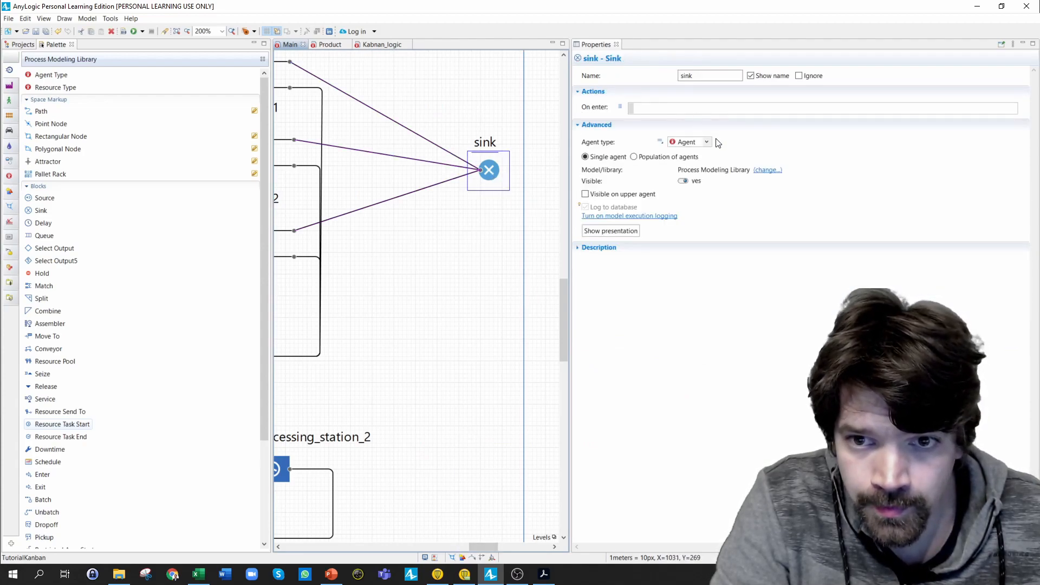
click(707, 143)
click(685, 173)
click(468, 252)
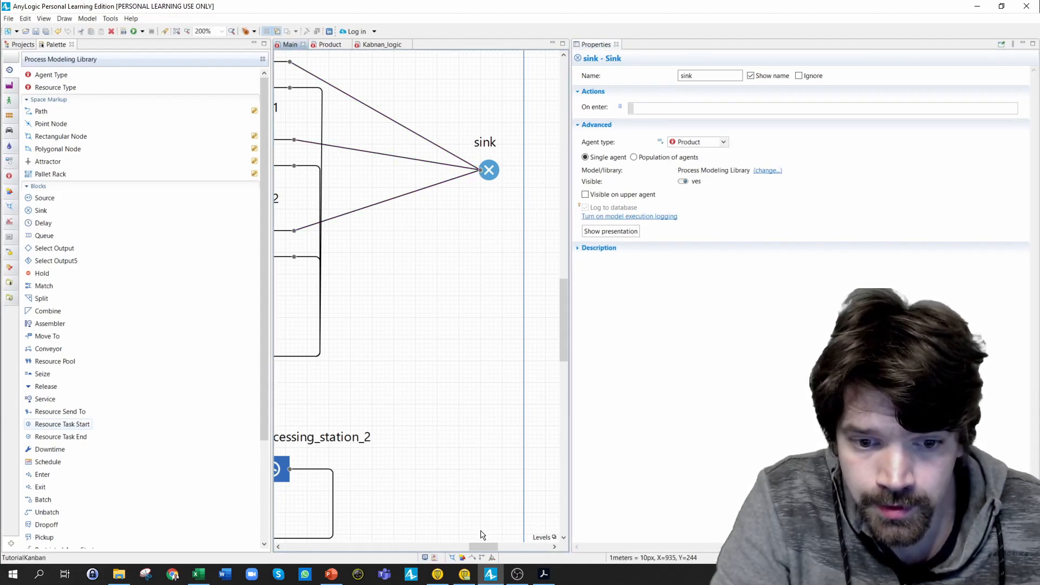
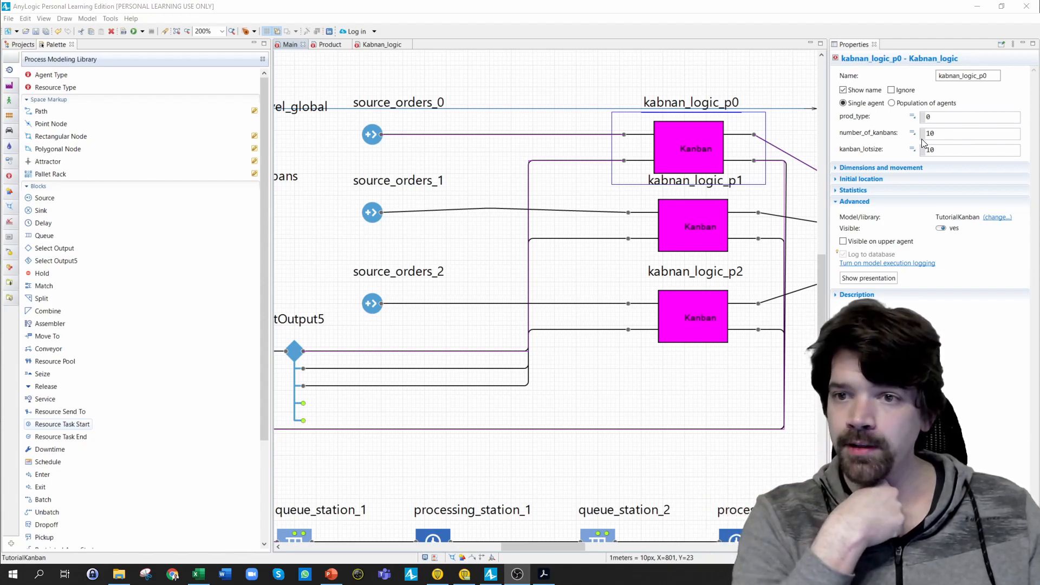
- Set the number_of_kanbans parameter of kabnan_logic_p0 to number_of_kanbans[0]
drag(573, 547, 504, 547)
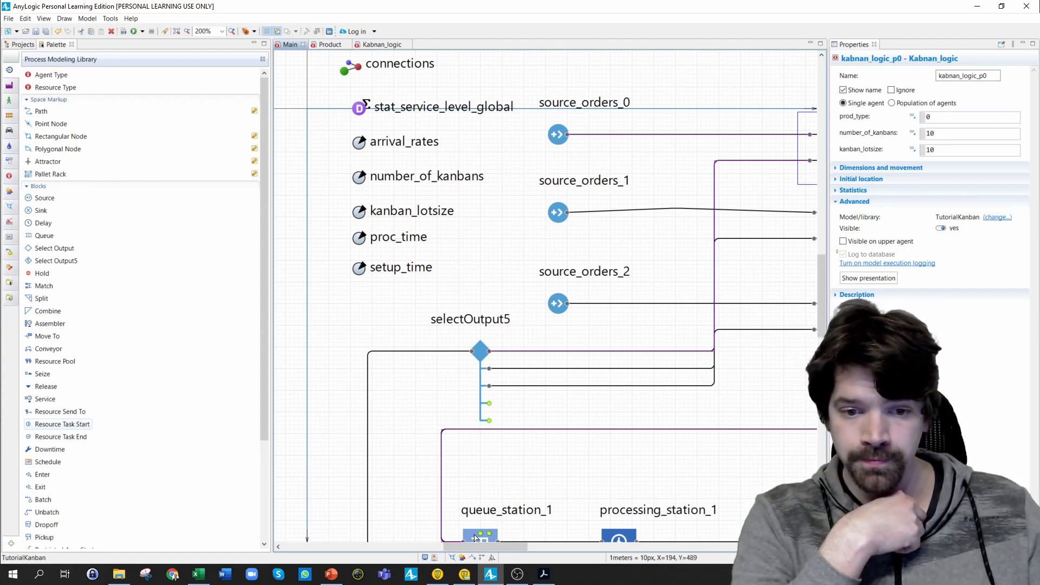
drag(488, 545, 522, 545)
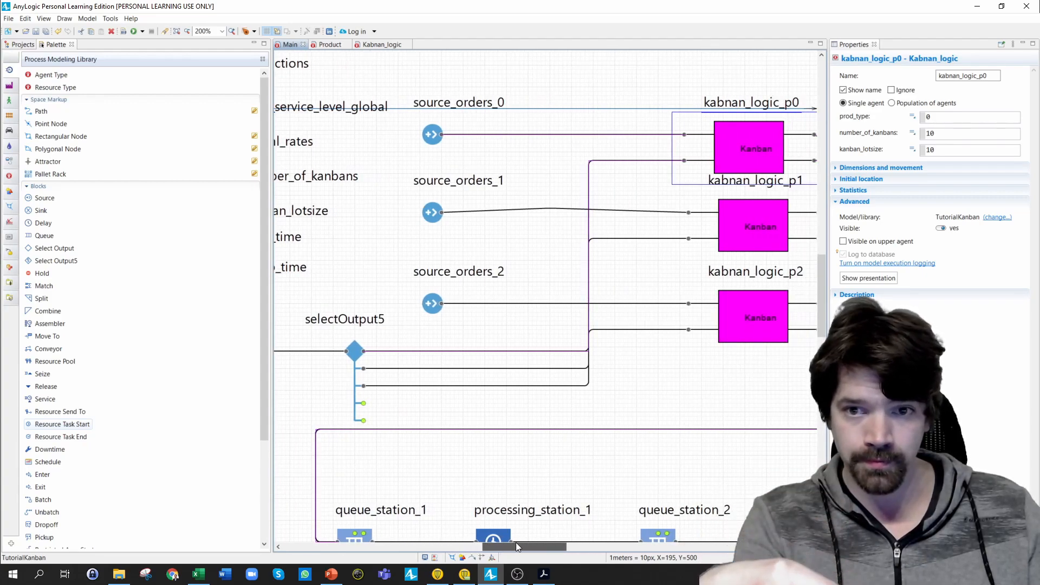
click(940, 132)
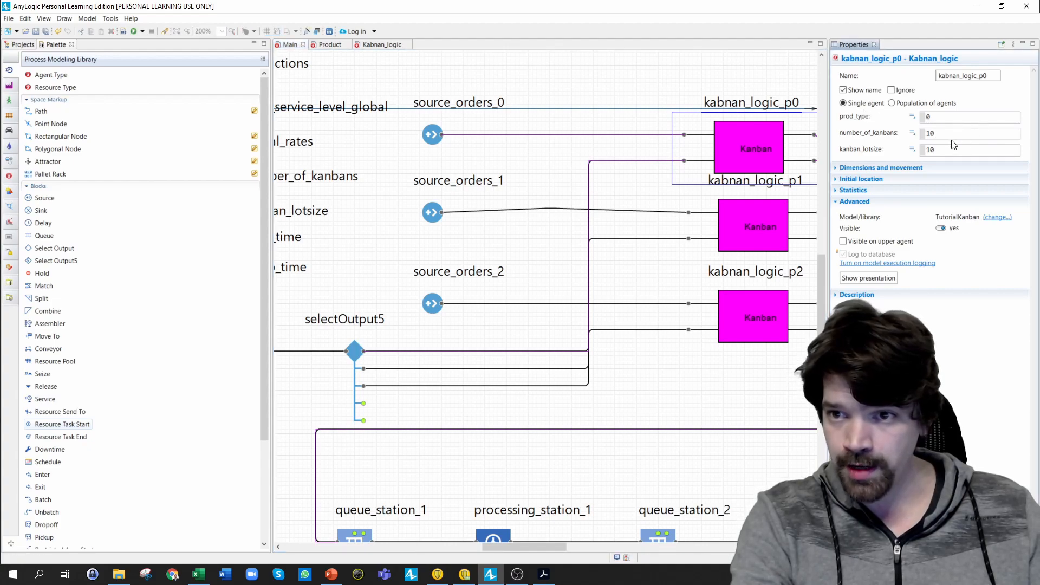
text(number)
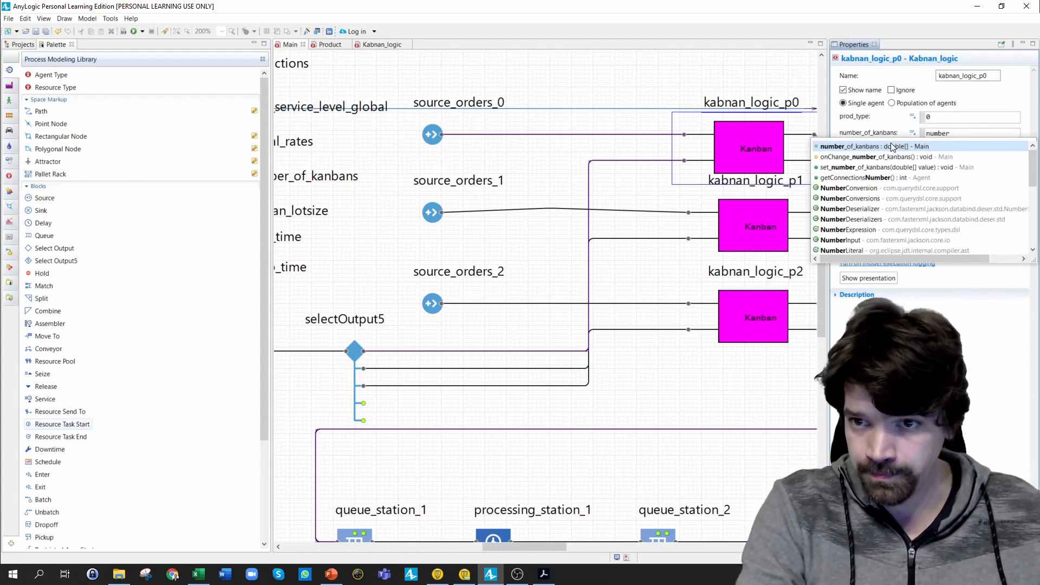
double_click(890, 147)
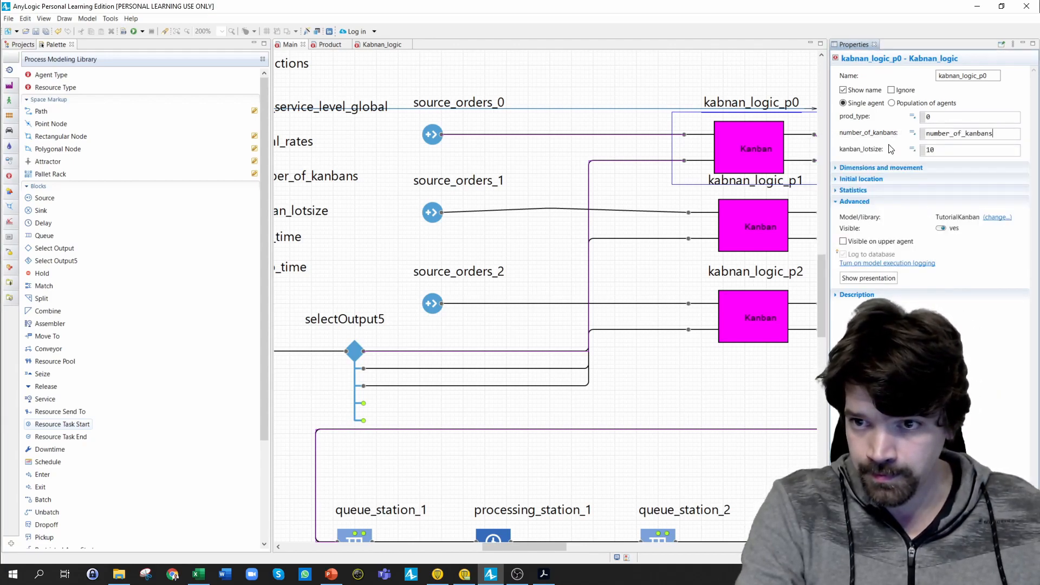
text([0)
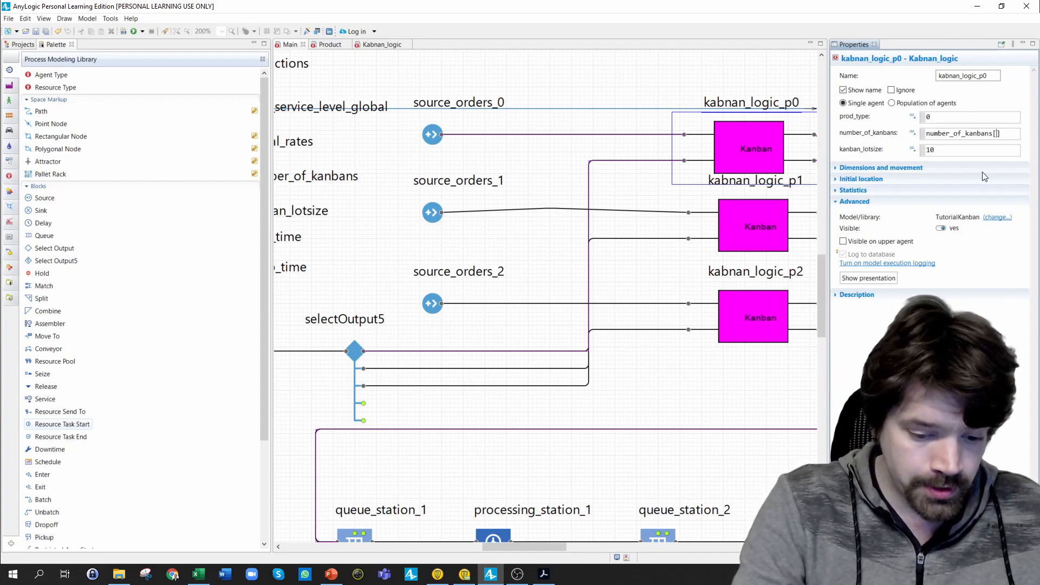
- Set the kanban_lotsize parameter of kabnan_logic_p0 to kanban_lotsize[0]
click(939, 150)
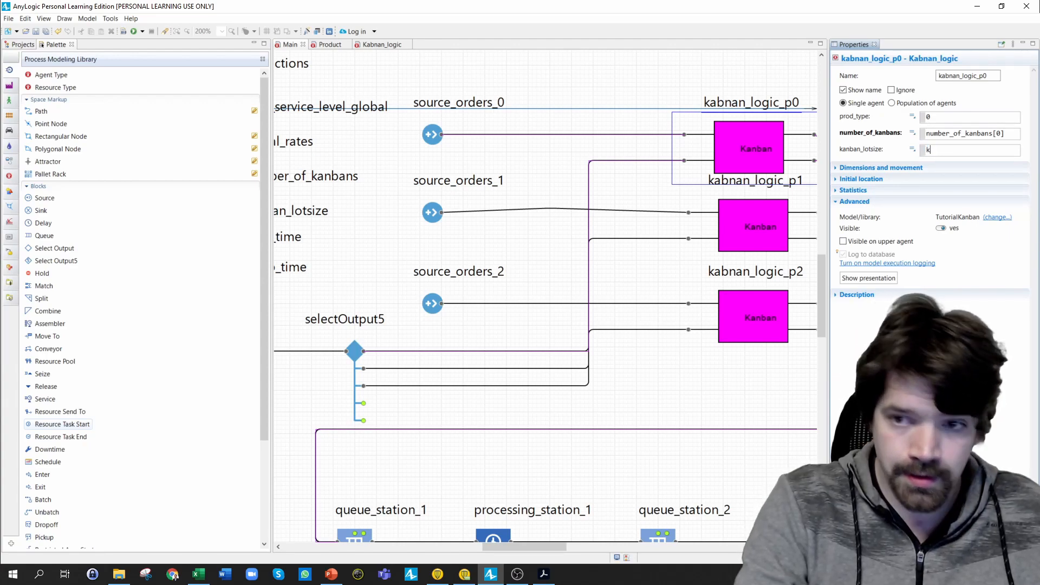
text(kan)
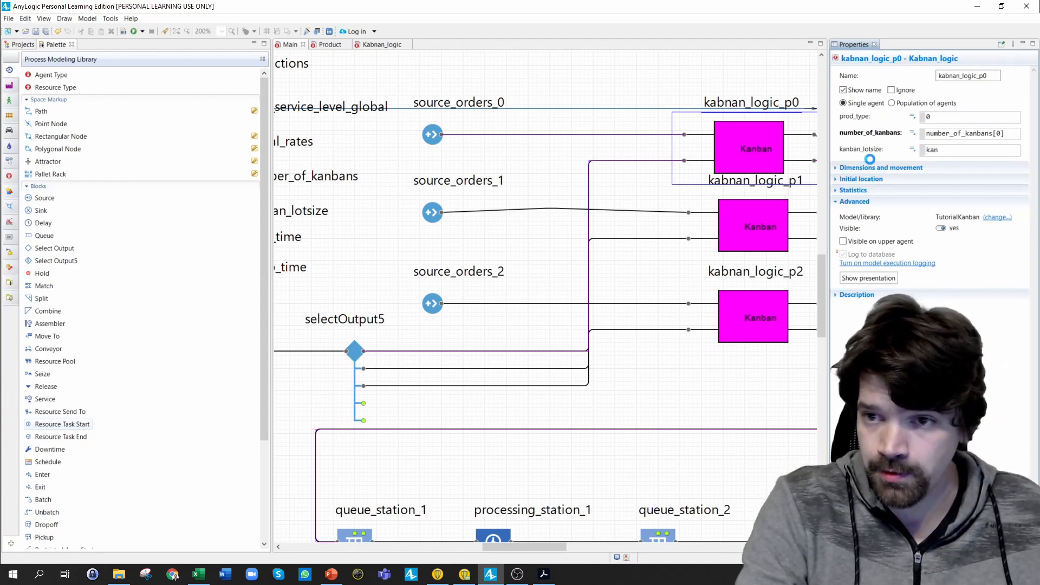
key(ctrl+space)
double_click(870, 162)
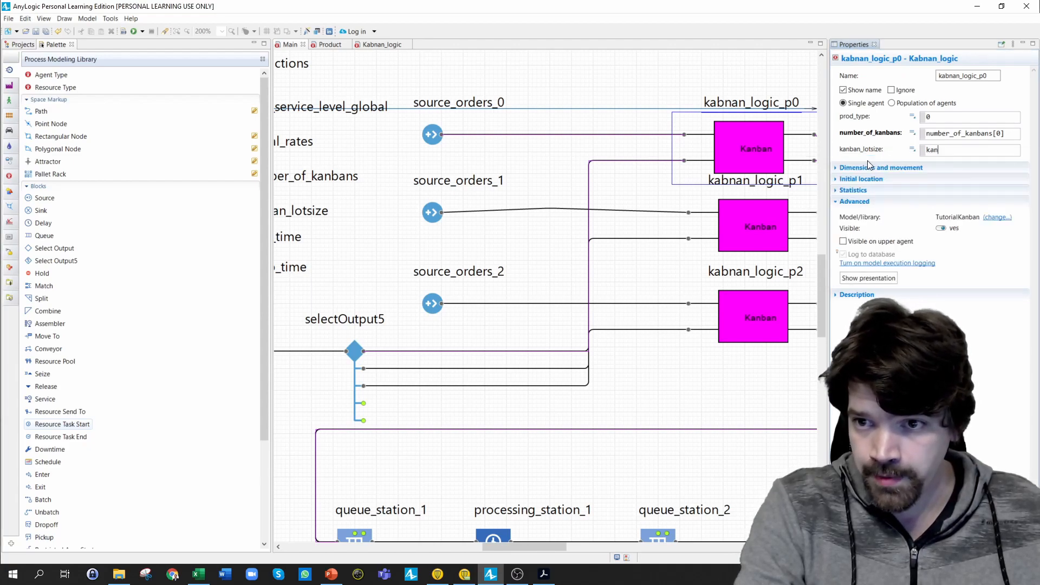
text([])
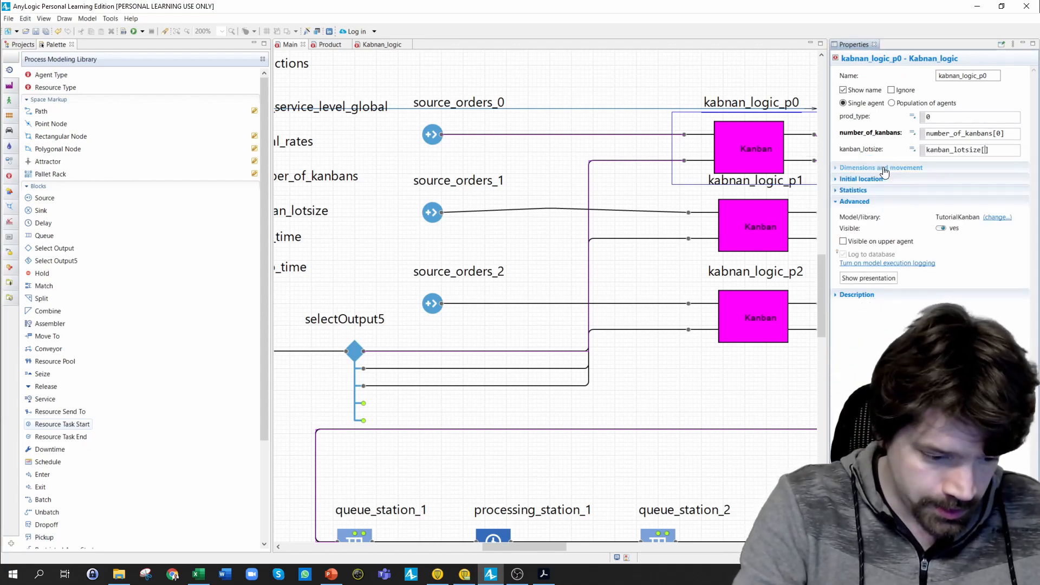
text(0)
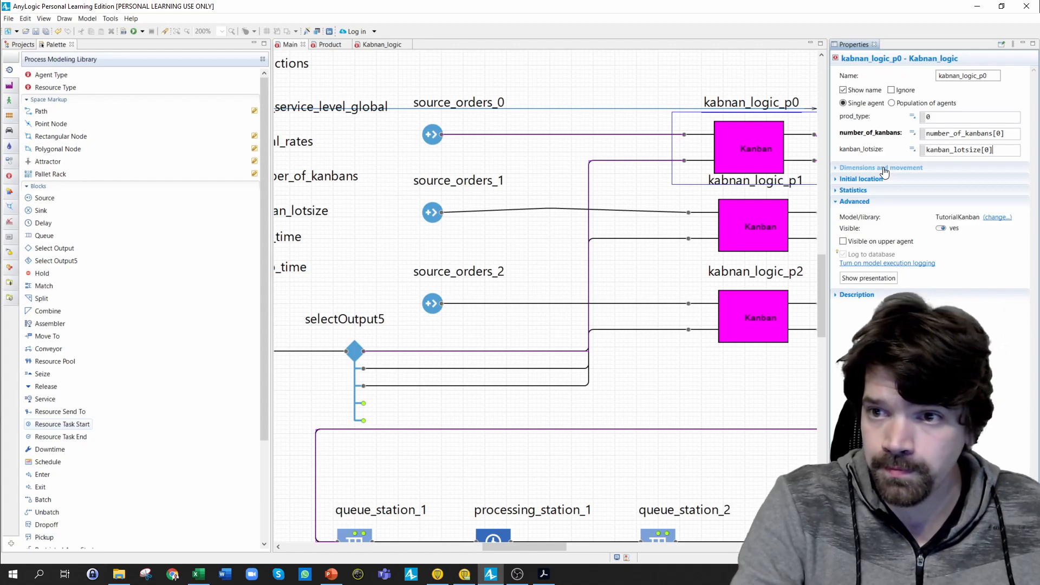
- For kabnan_logic_p1, set prod_type to 1 and number_of_kanbans to number_of_kanbans[1]
click(747, 230)
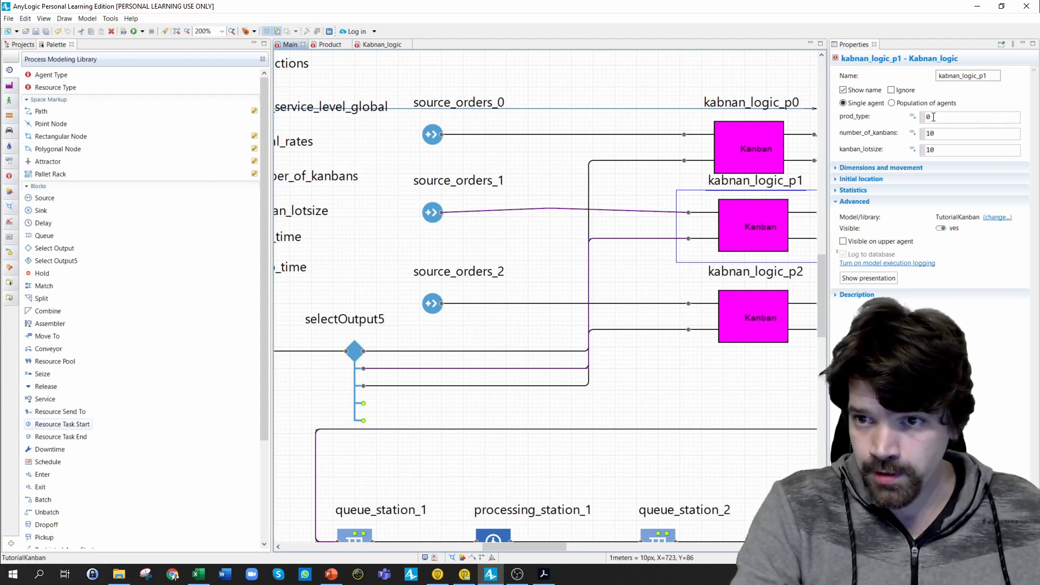
double_click(923, 118)
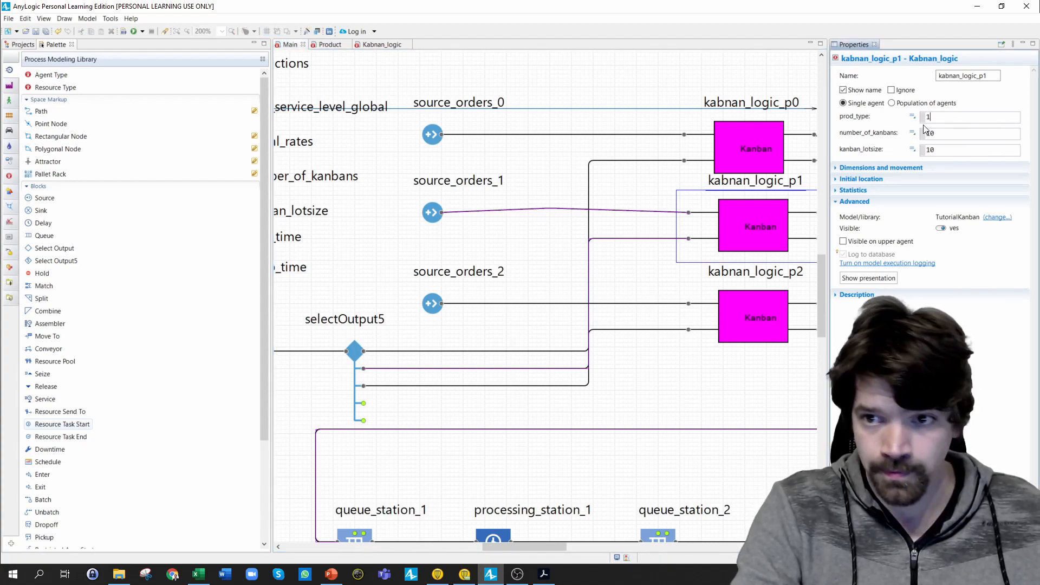
text(1)
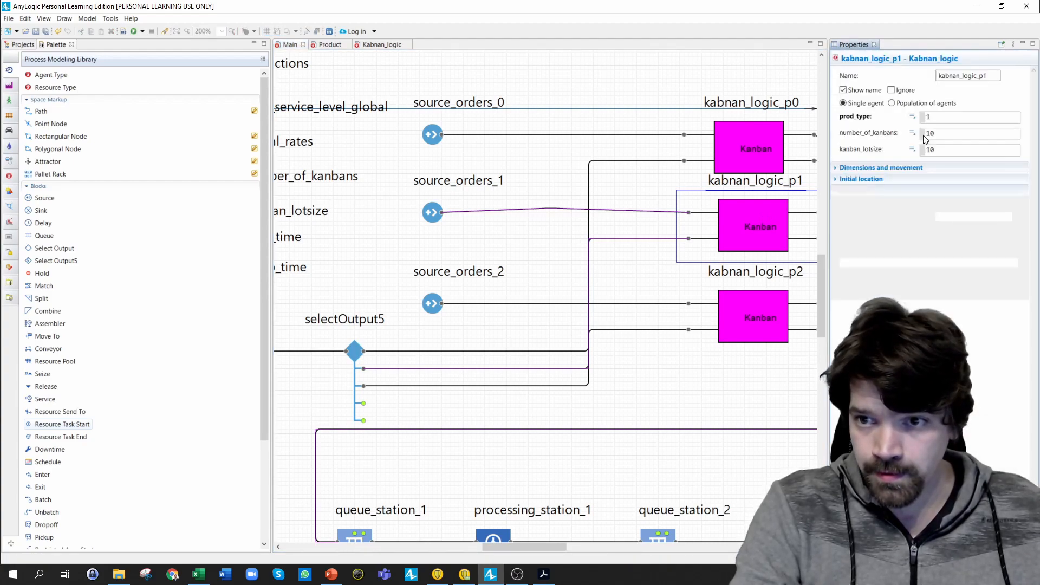
double_click(927, 134)
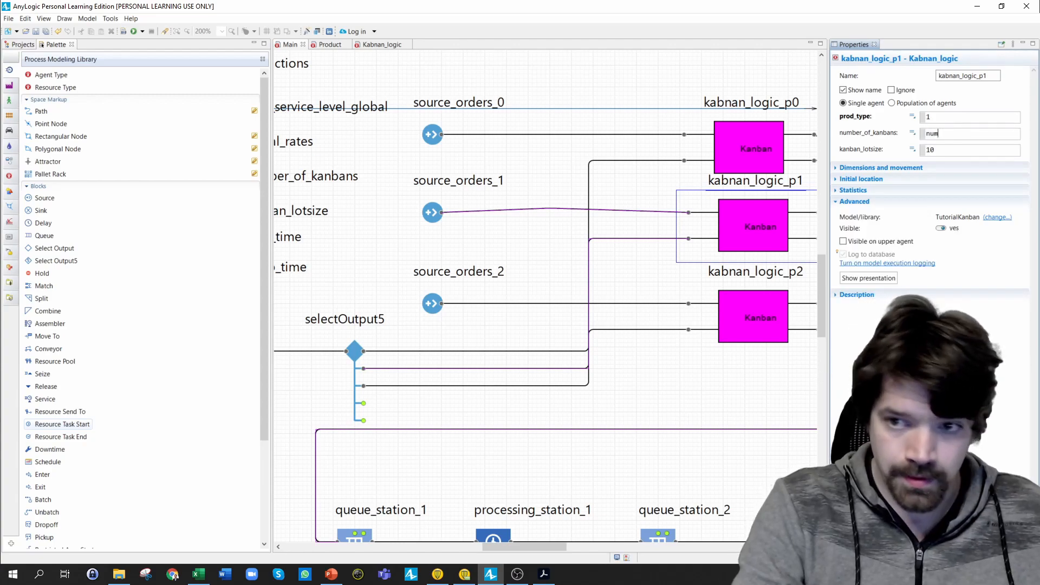
text(num)
key(ctrl+space)
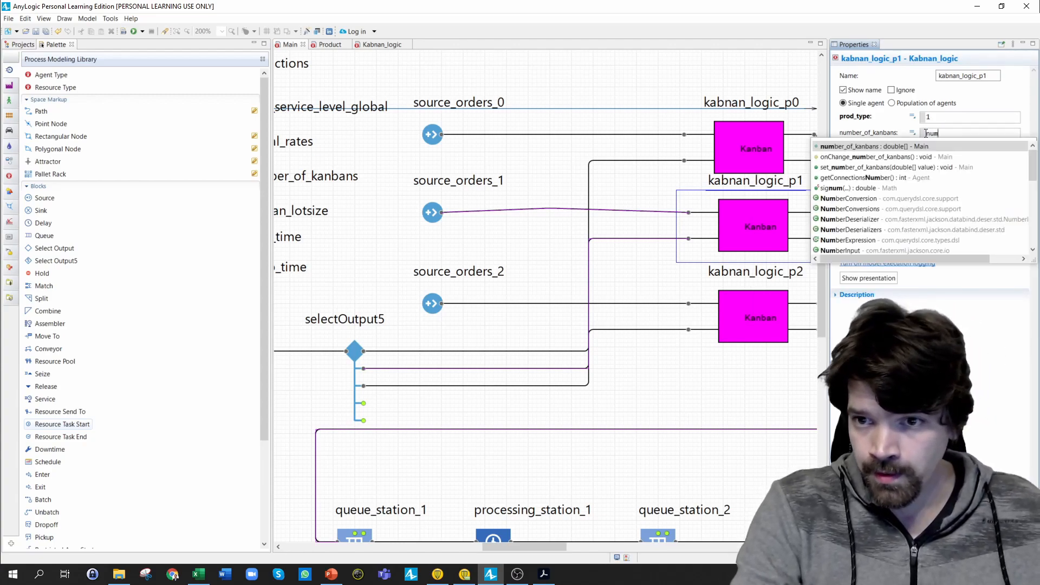
double_click(878, 147)
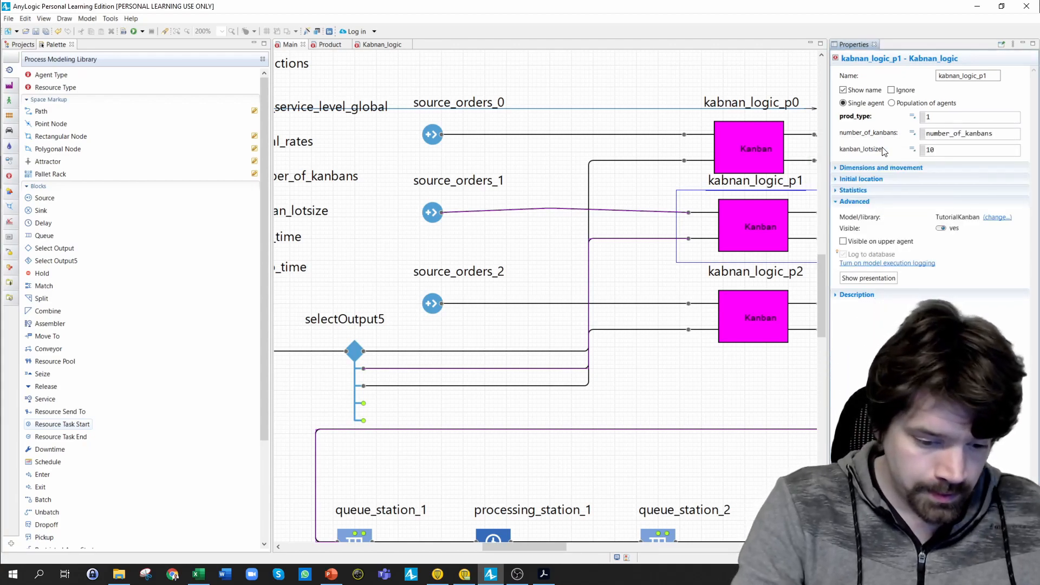
text([1)
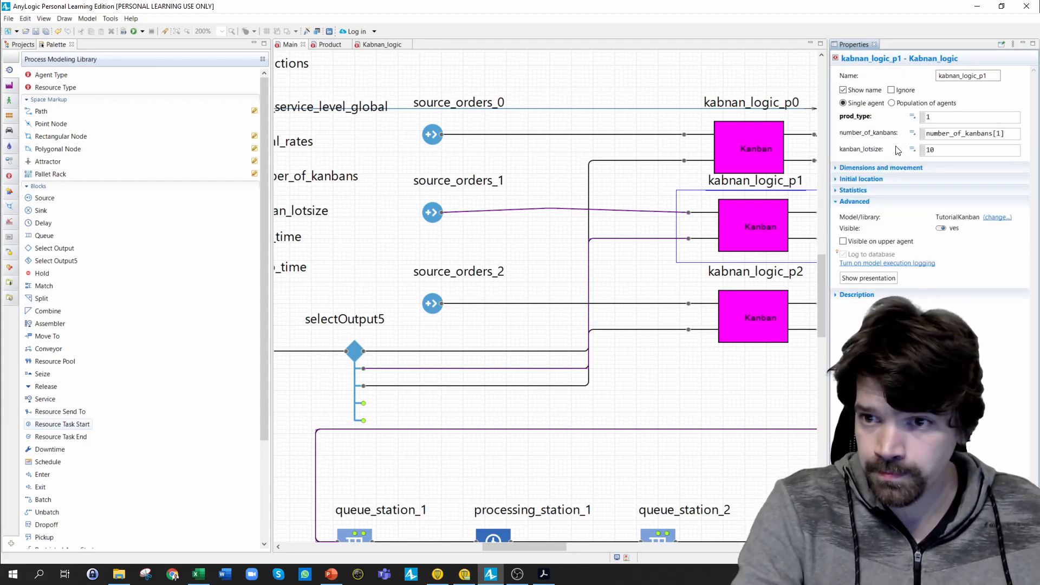
- Set the kanban_lotsize parameter of kabnan_logic_p1 to kanban_lotsize[1]
drag(945, 150, 914, 150)
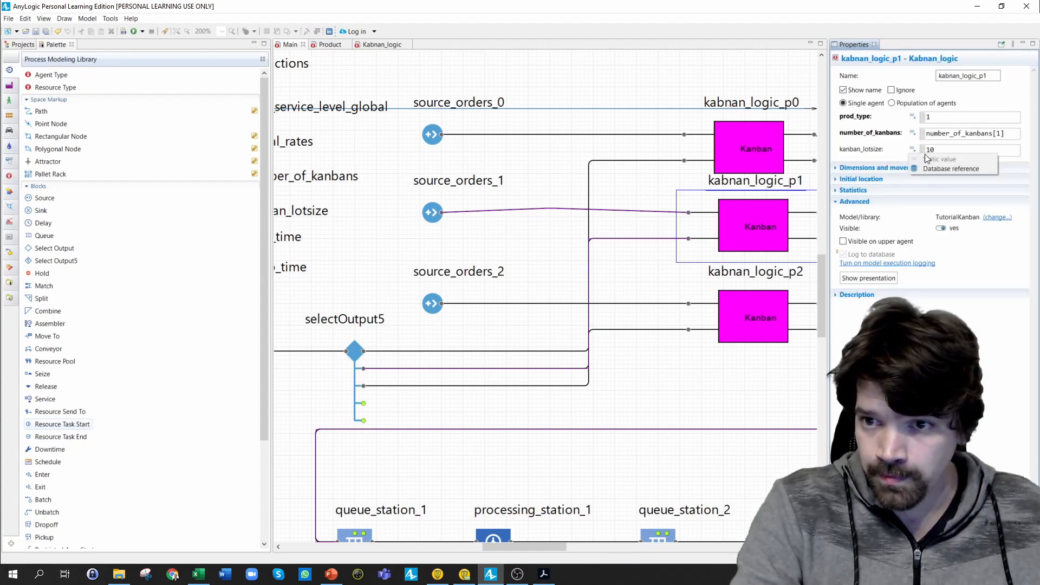
click(939, 149)
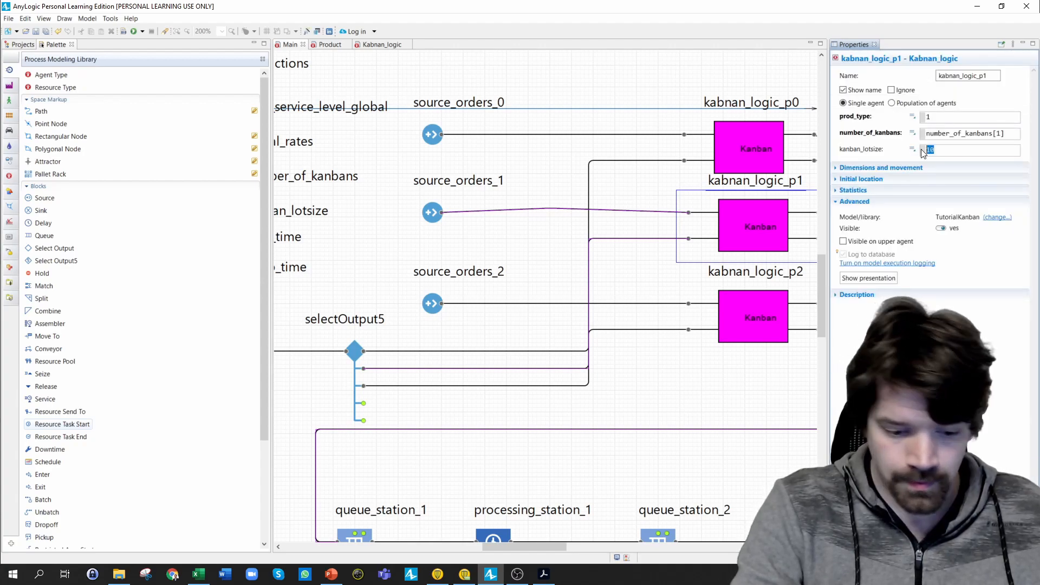
text(kanban)
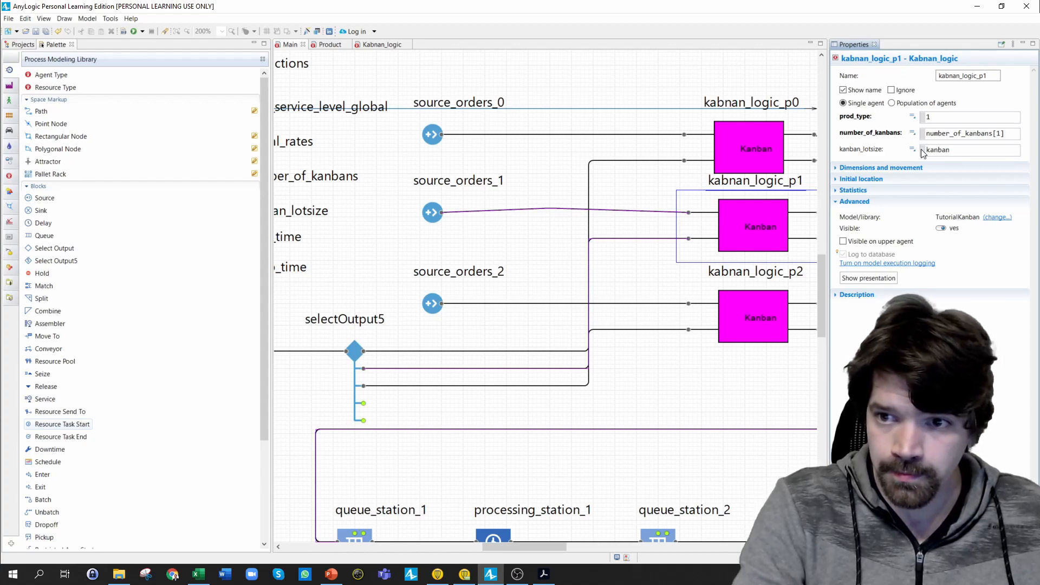
key(ctrl+space)
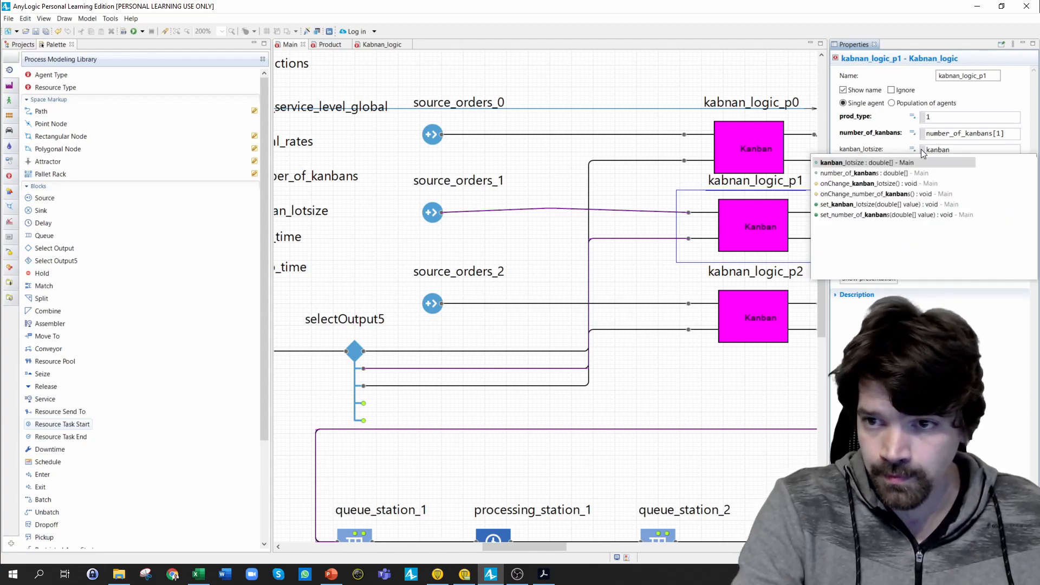
double_click(896, 164)
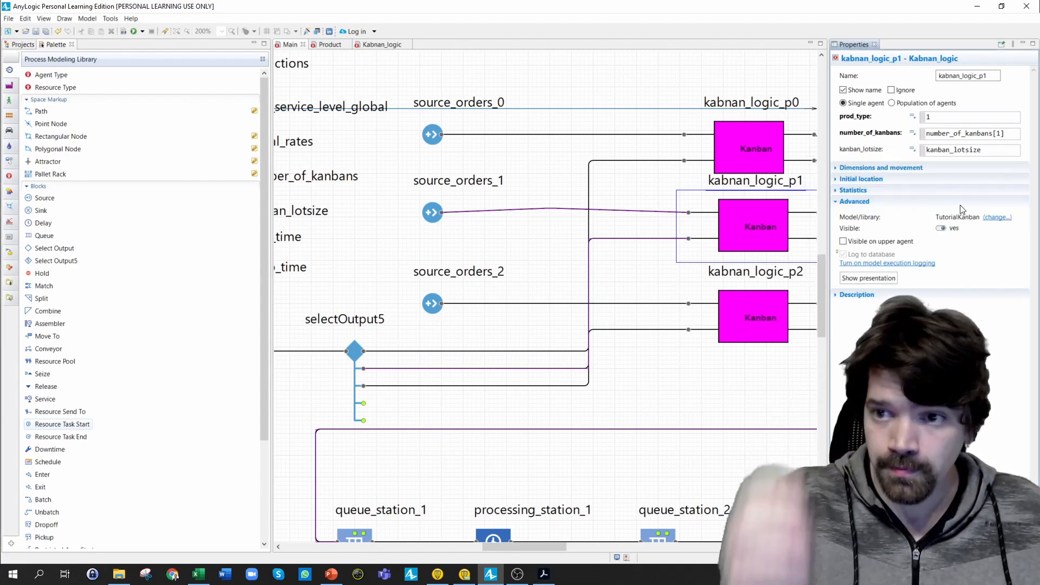
text([1)
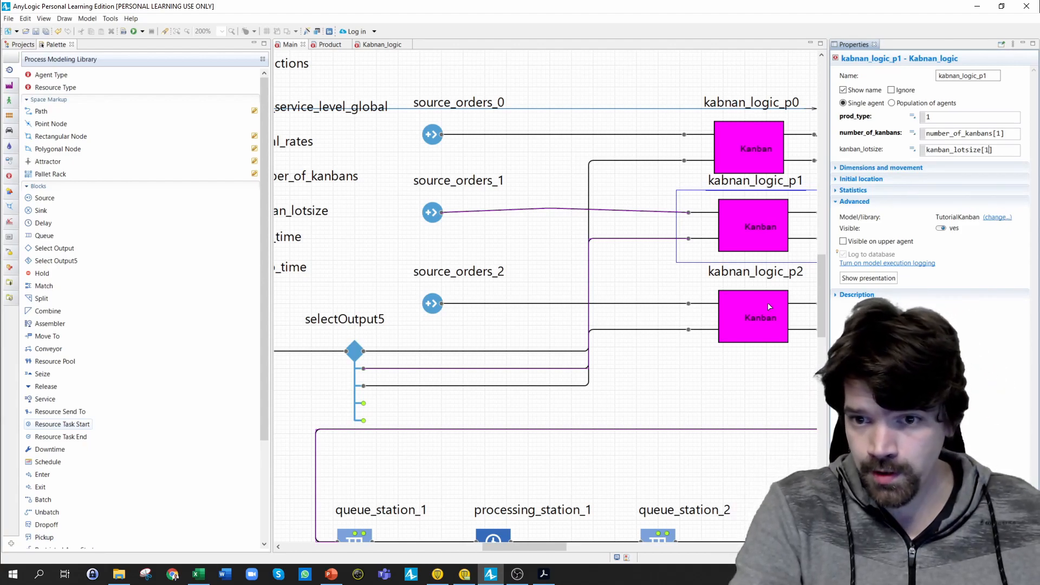
- For kabnan_logic_p2, set prod_type to 2 and number_of_kanbans to number_of_kanbans[2]
click(762, 315)
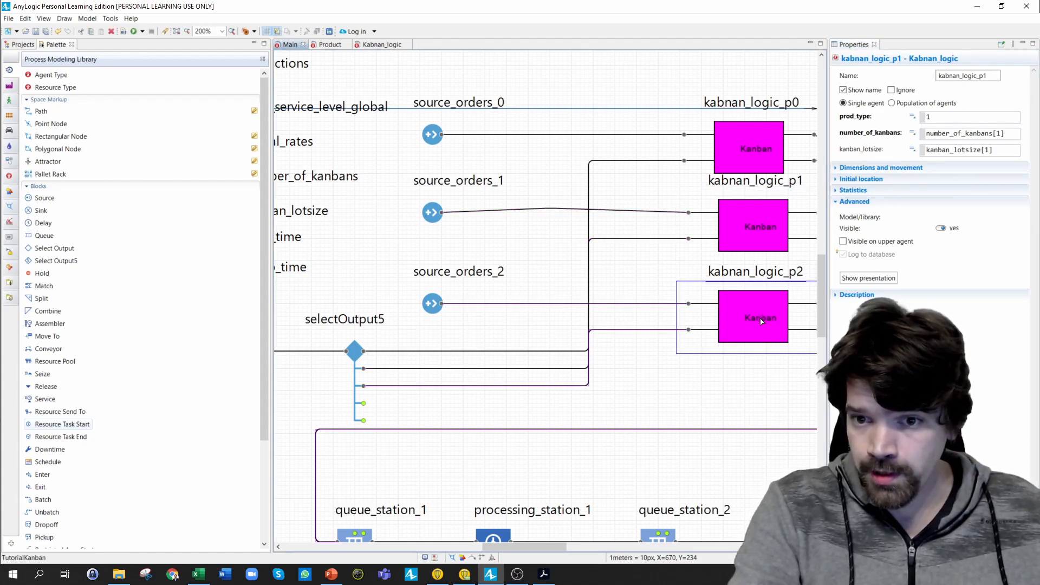
double_click(932, 117)
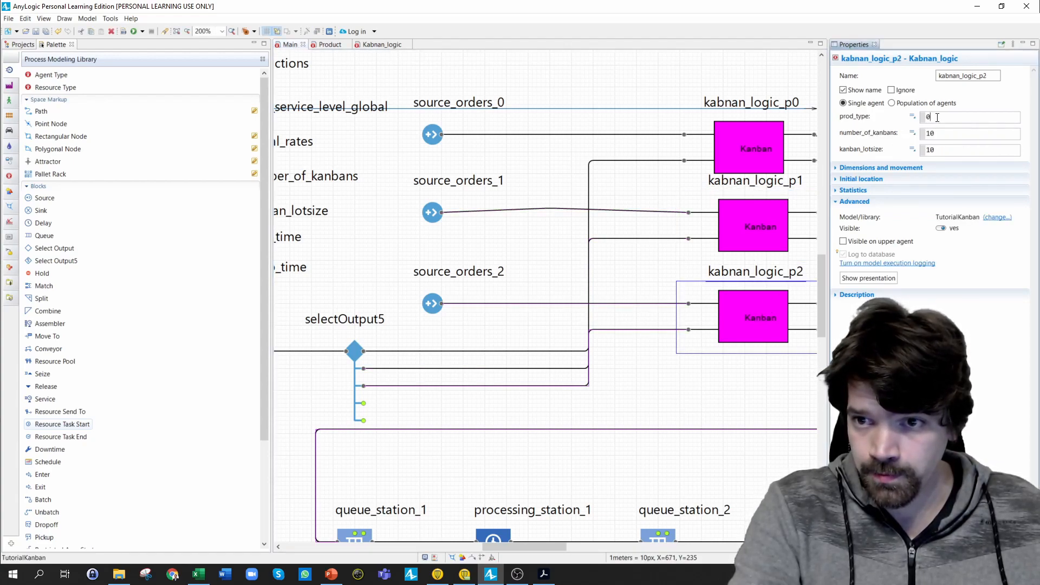
text(2)
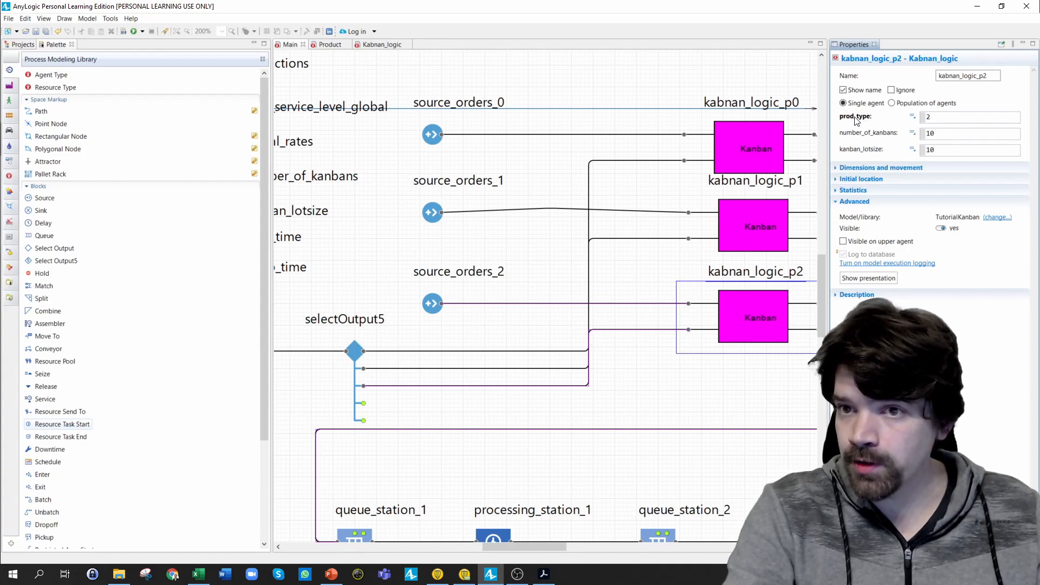
double_click(927, 133)
text(number)
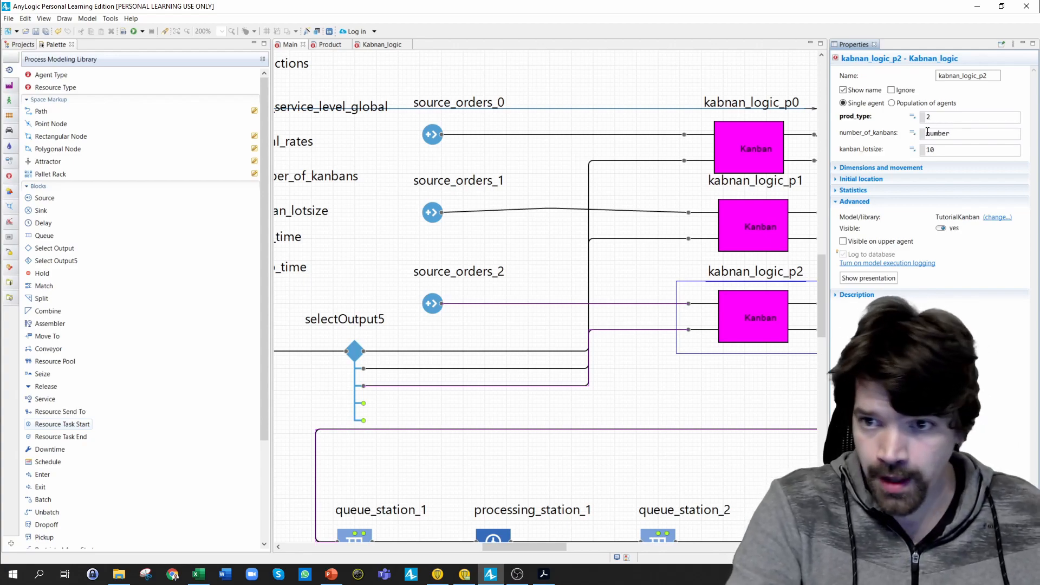
key(ctrl+space)
double_click(871, 148)
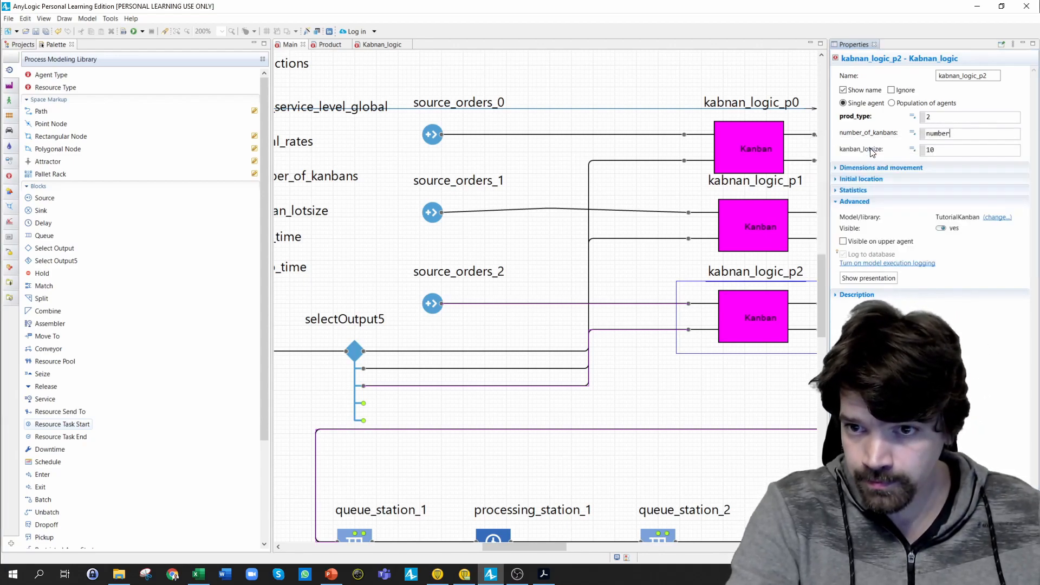
text([2])
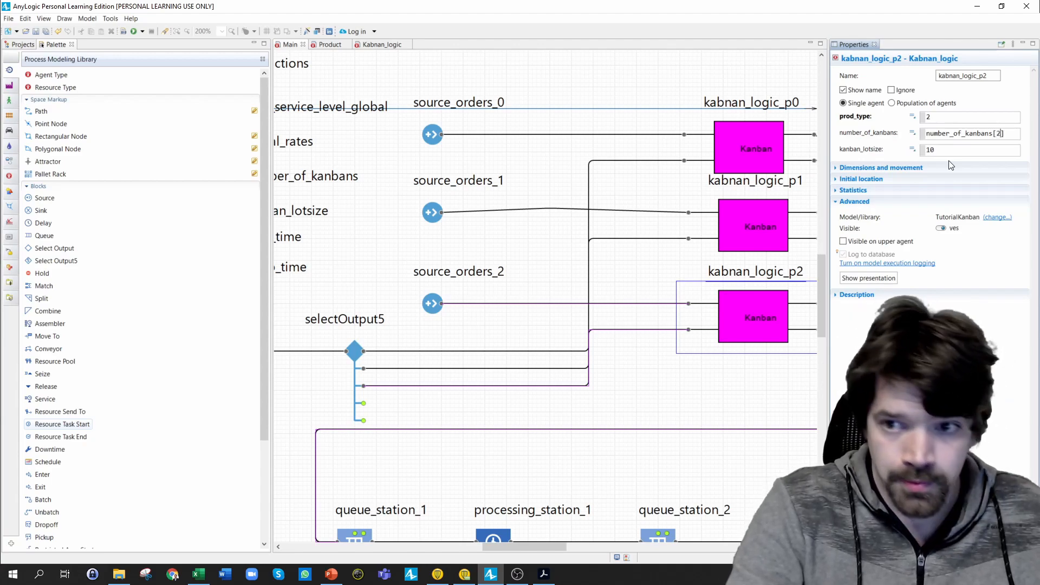
- Replace the kanban_lotsize value of kabnan_logic_p2 with a reference to Main's kanban_lotsize array
click(943, 152)
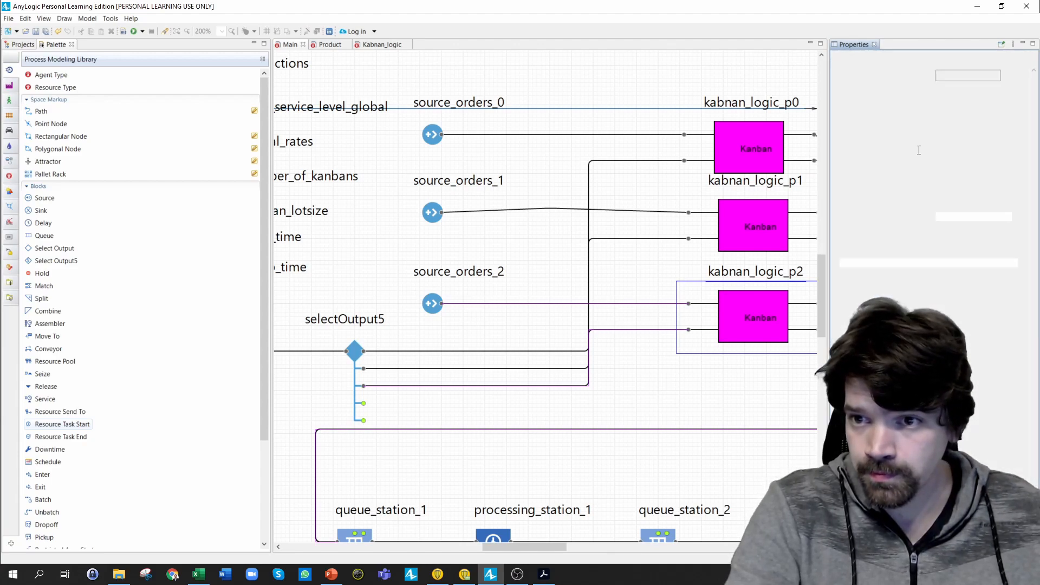
double_click(927, 150)
text(kanban_)
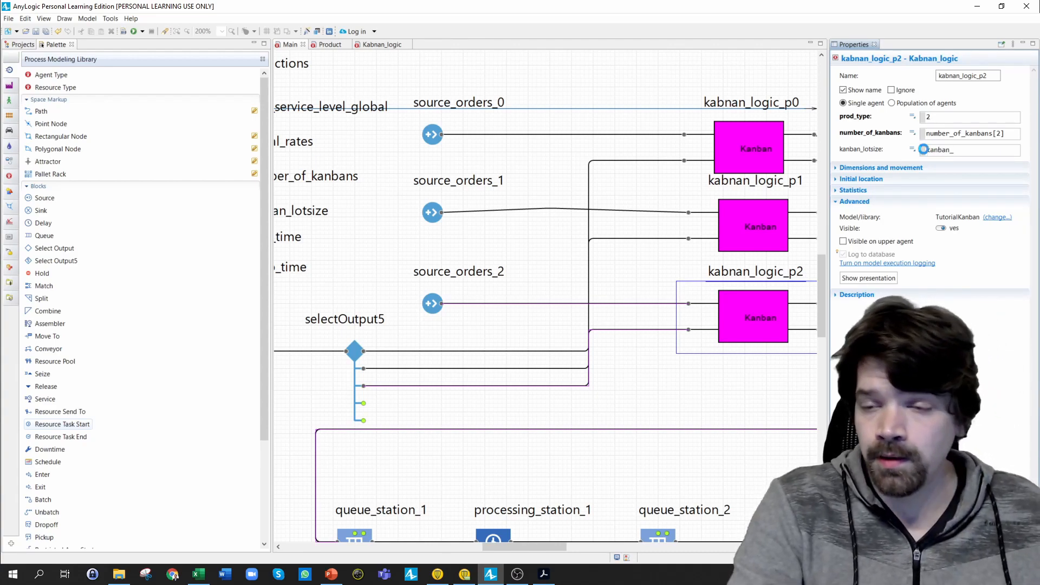
key(ctrl+space)
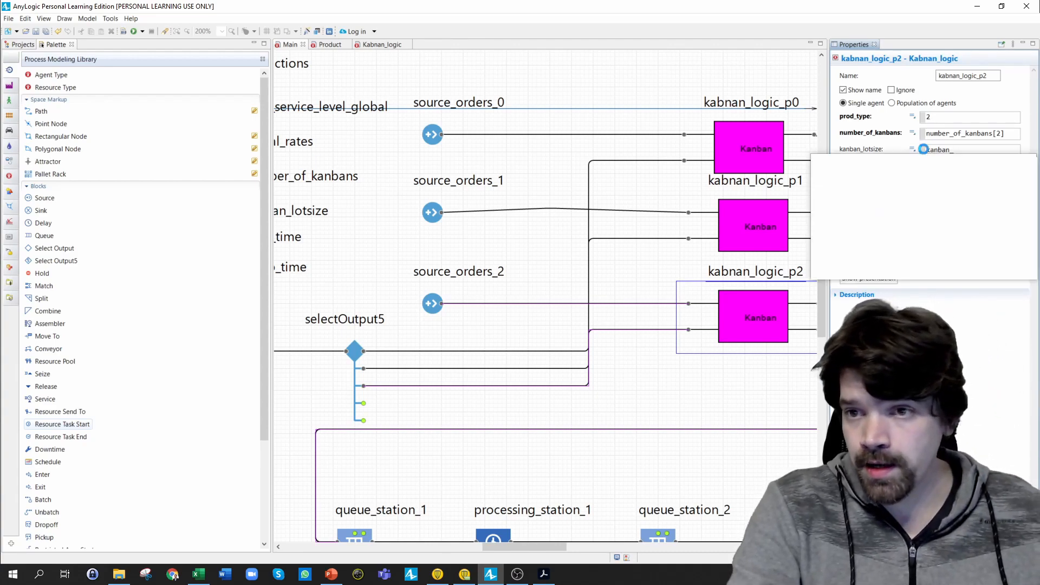
double_click(860, 163)
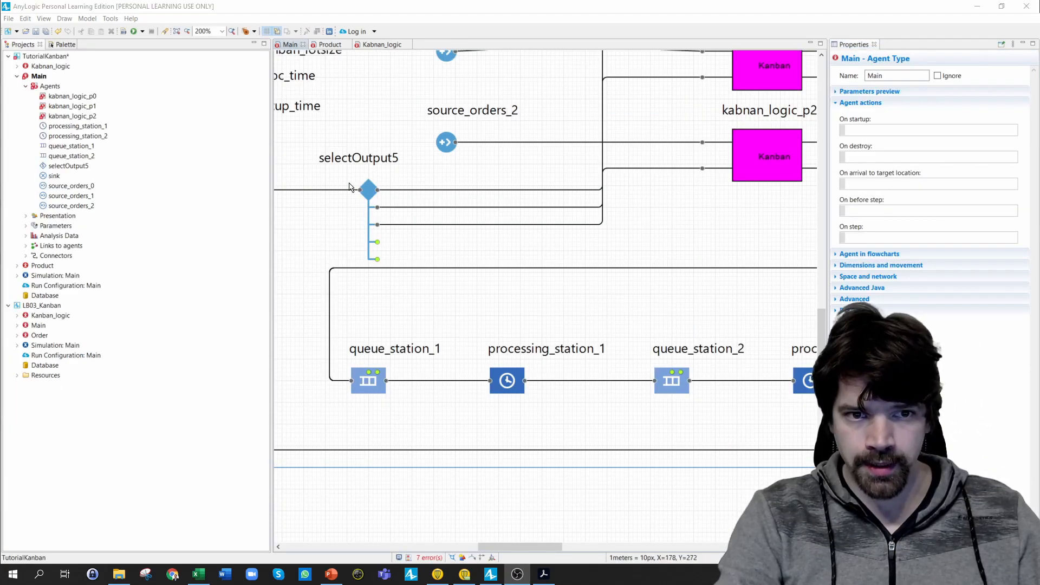
- Make selectOutput5 route agents by exit number, using the expression agent.prod_type+1
click(369, 191)
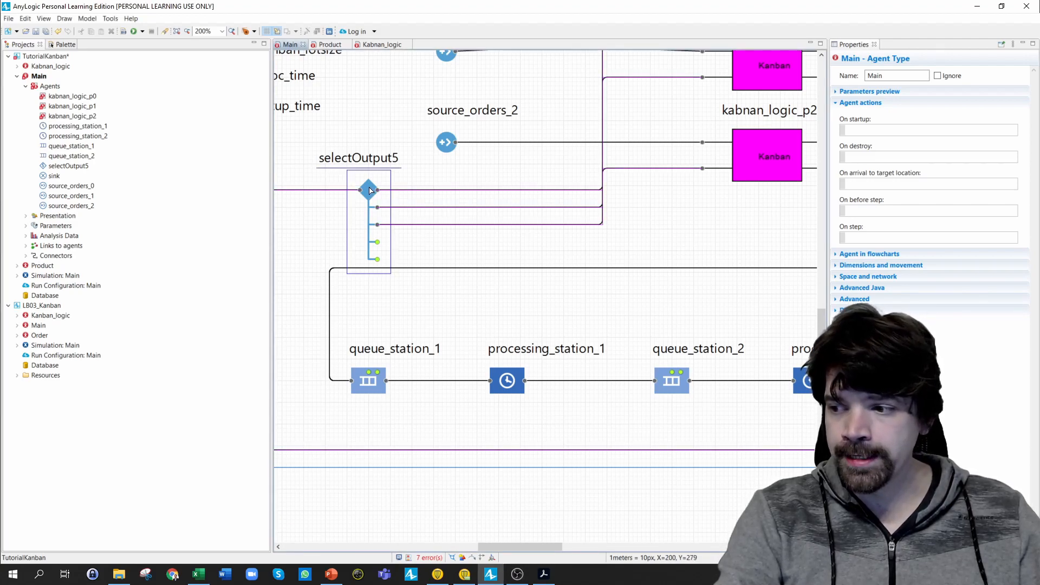
click(370, 191)
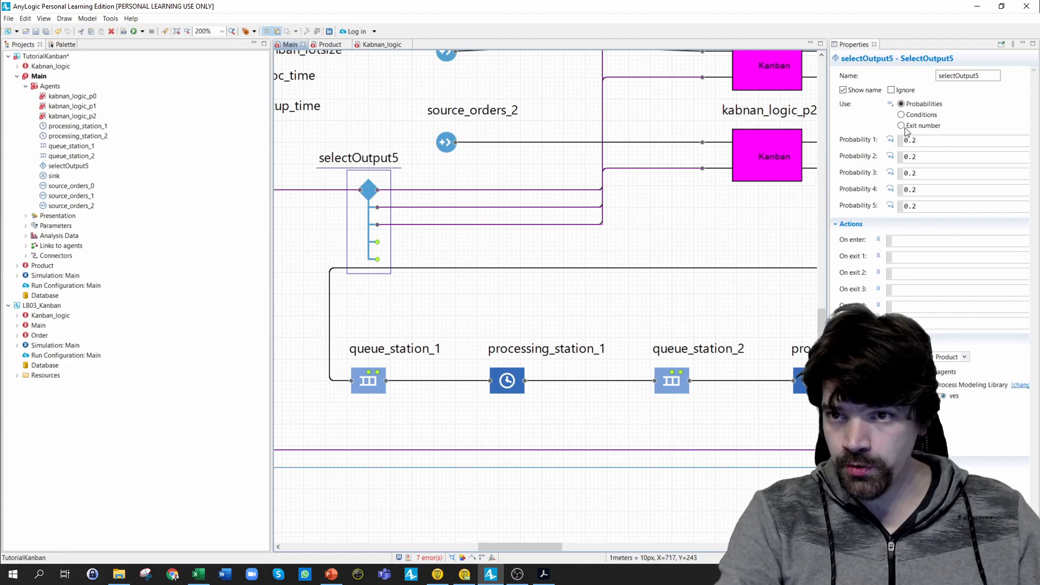
click(901, 128)
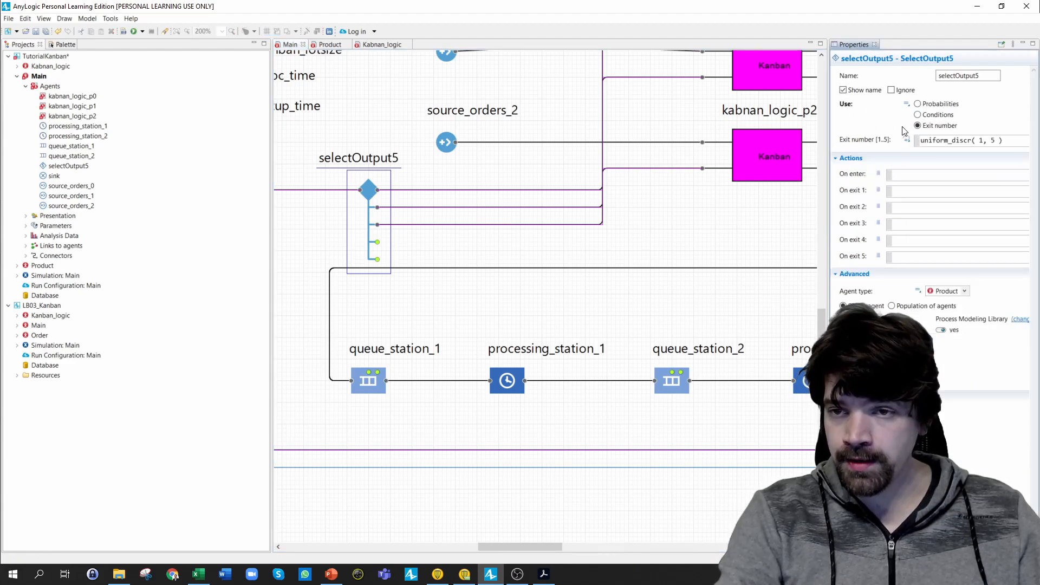
drag(957, 141, 917, 140)
text(age)
text(nt.prod)
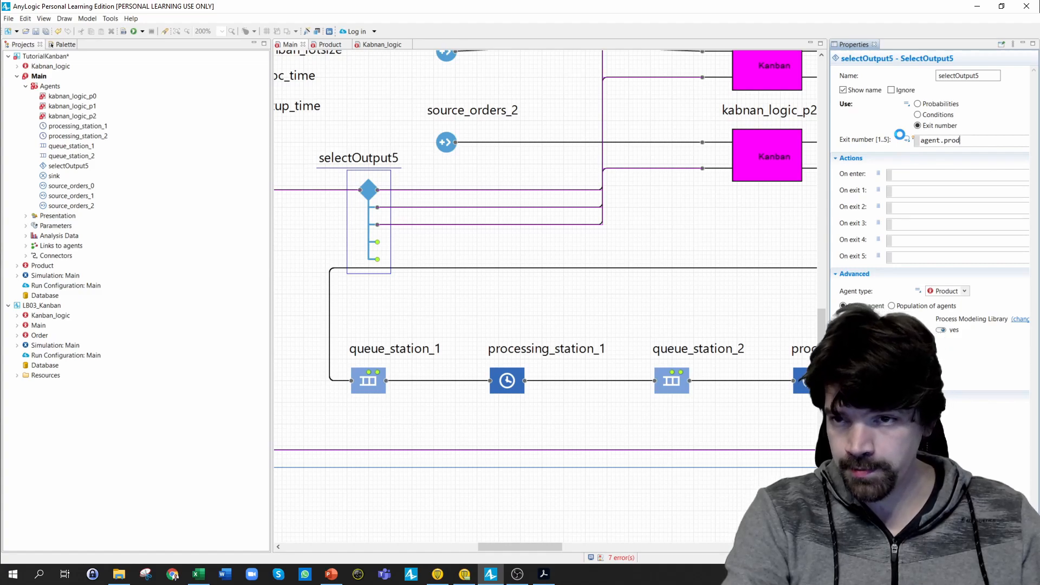
double_click(843, 154)
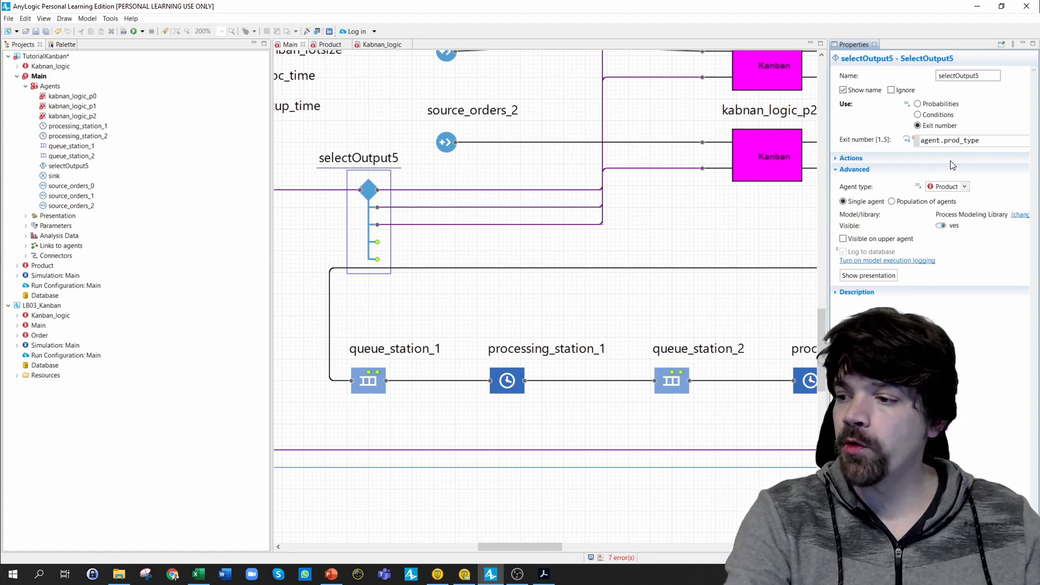
text(+1)
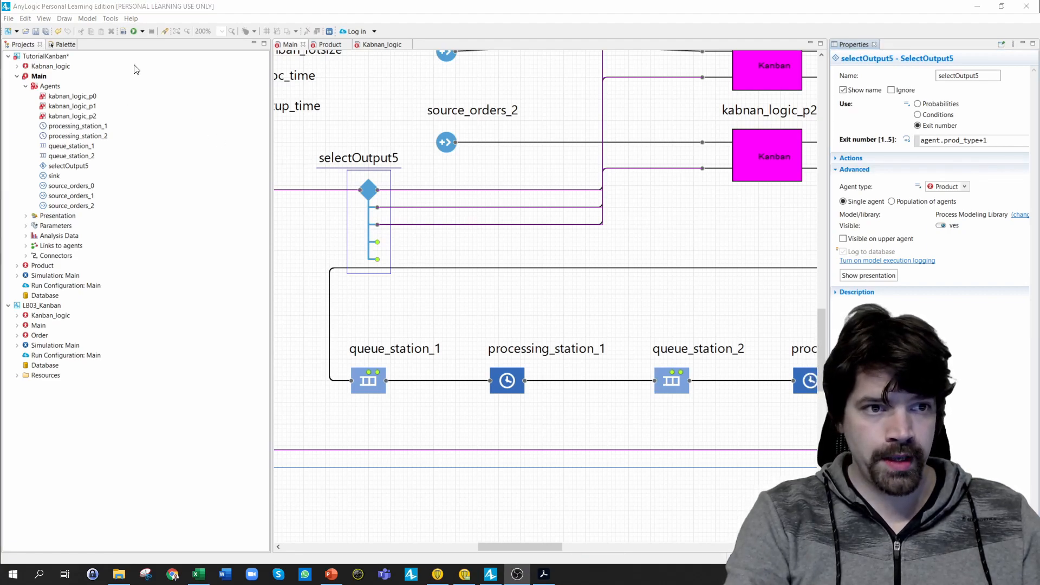
- Build the TutorialKanban model to check it for errors
click(122, 31)
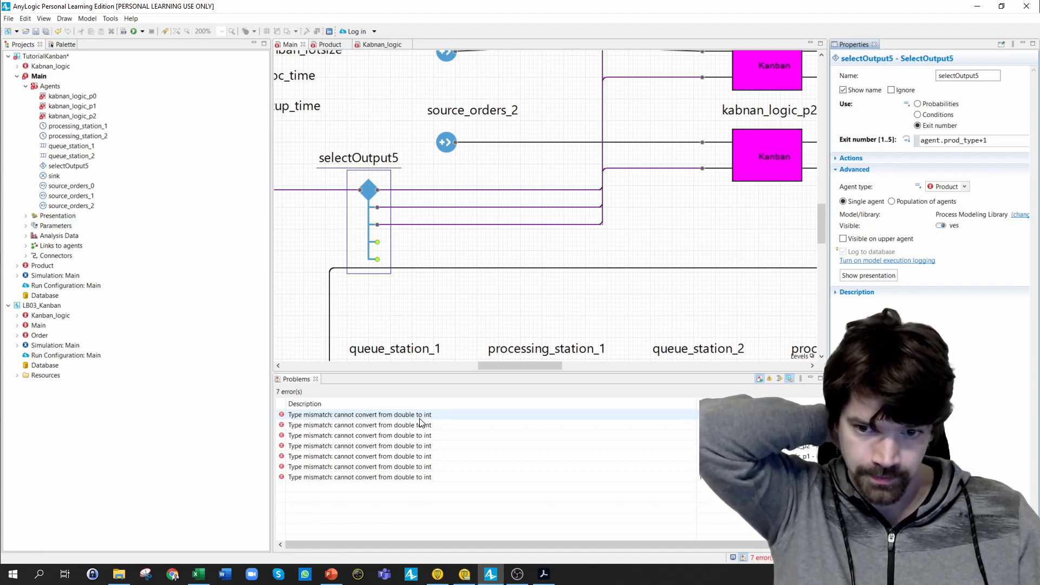
- Change the type of Main's number_of_kanbans parameter to int[]
scroll(439, 297, up, 4)
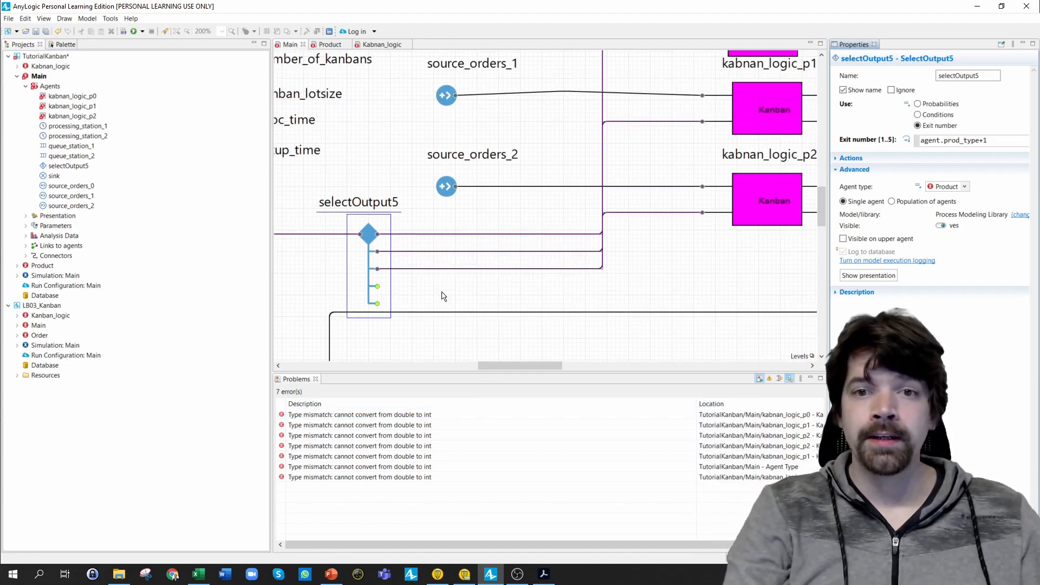
drag(503, 368, 545, 366)
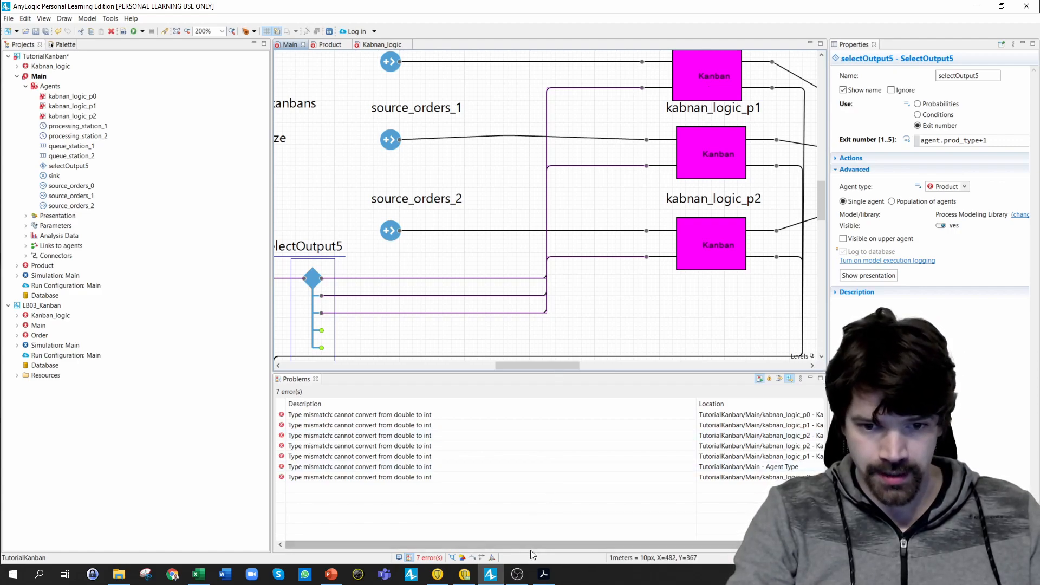
click(557, 547)
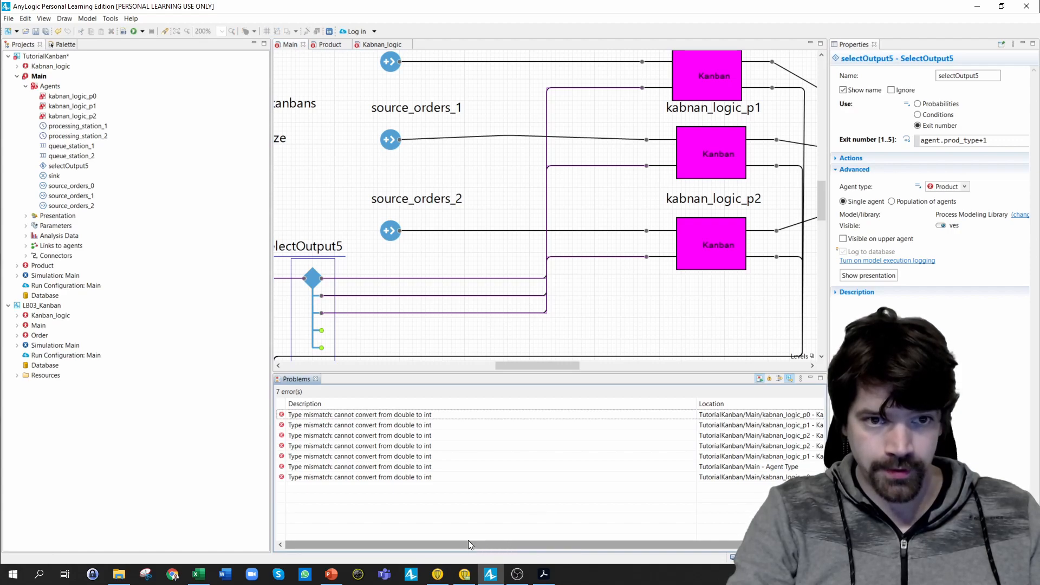
click(493, 366)
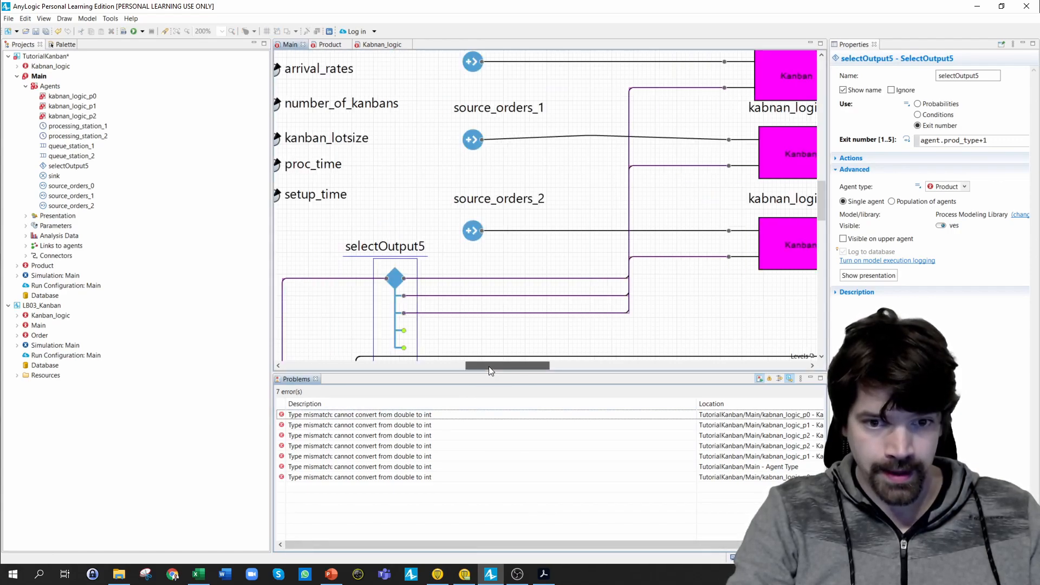
click(288, 106)
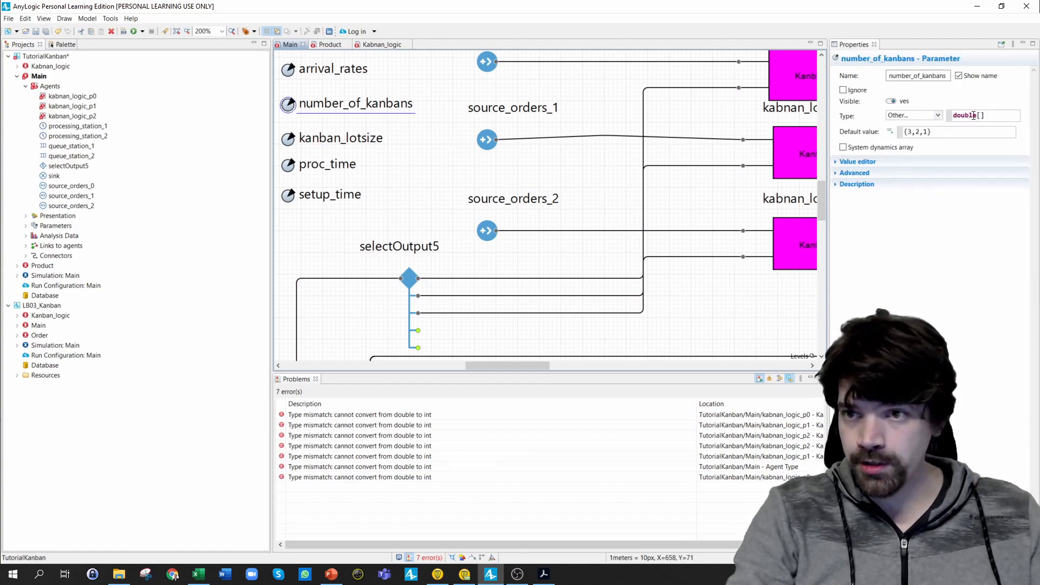
drag(977, 116, 952, 116)
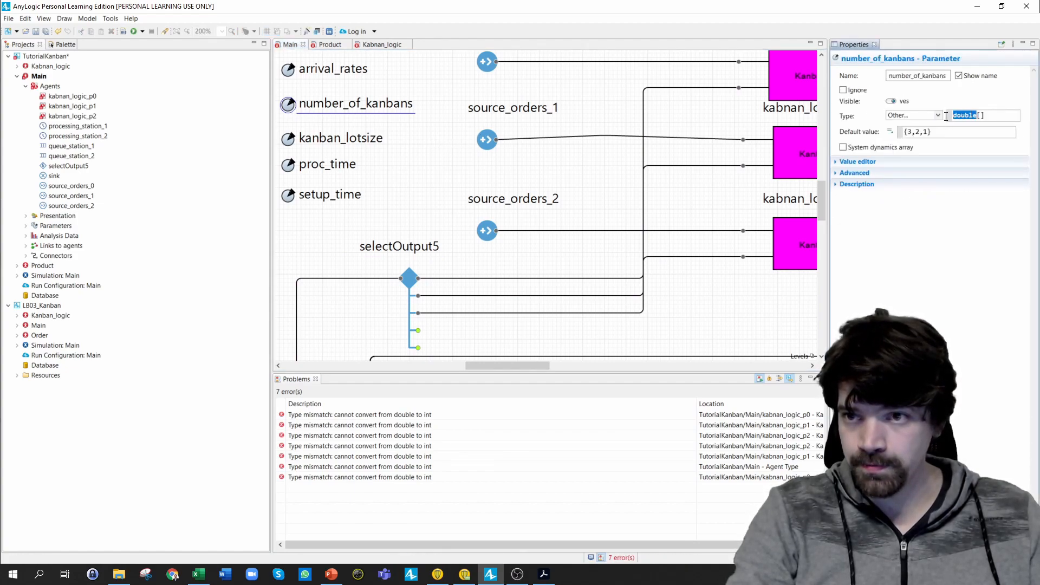
text(int)
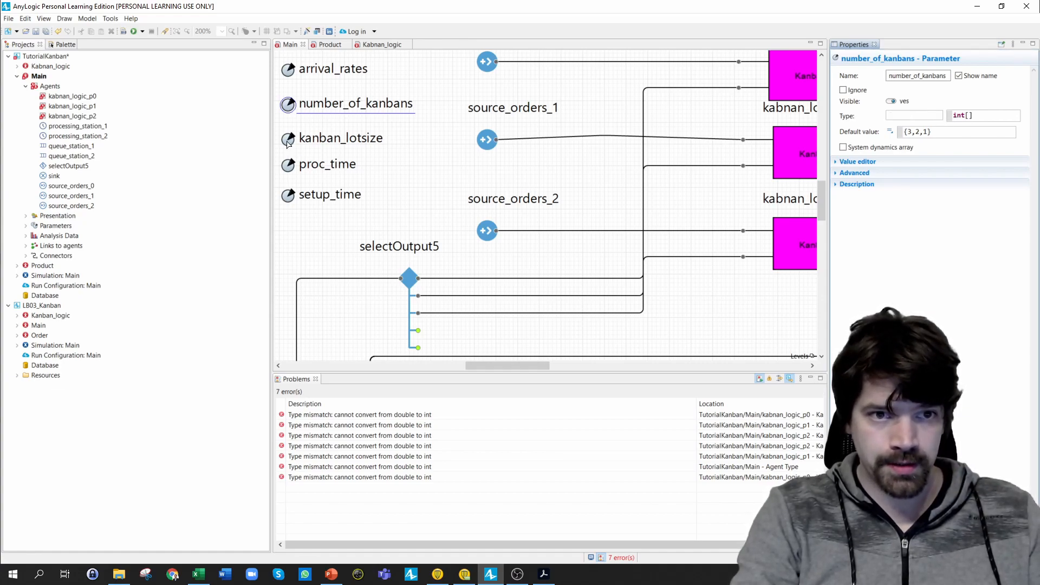
- Change the type of the kanban_lotsize parameter to int[] and build the model again
click(288, 141)
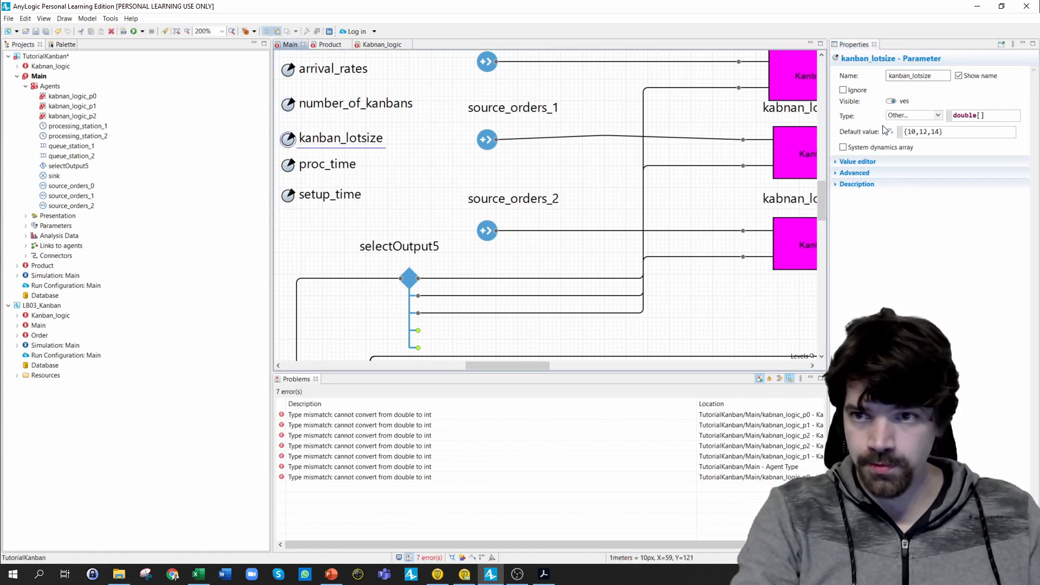
double_click(948, 116)
text(int)
click(124, 32)
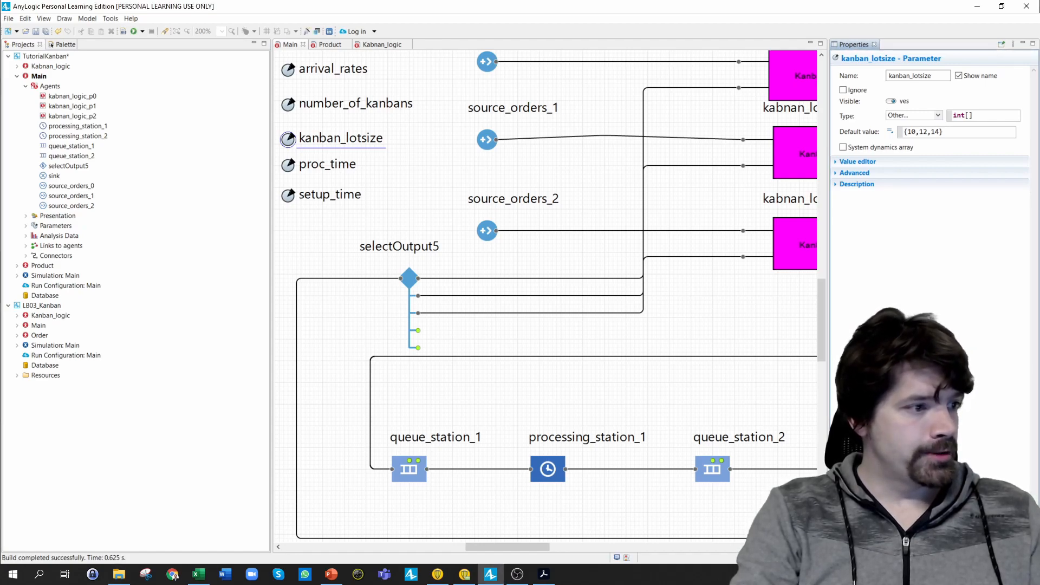
- In Kabnan_logic, copy match_inventory's action code that compares arrival_time with time() and adds 1 or 0 to the service level statistic
scroll(358, 237, up, 3)
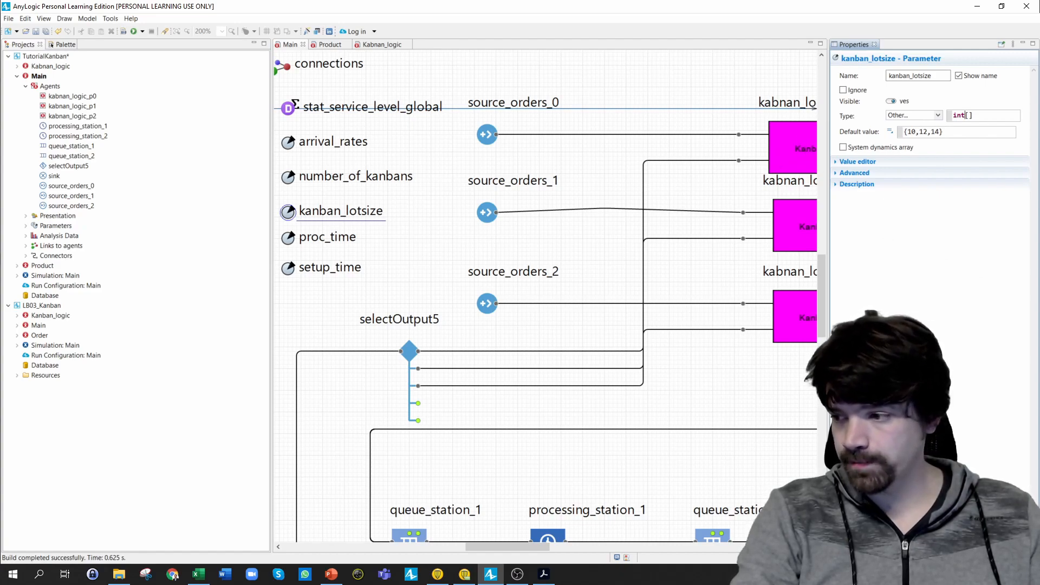
click(804, 130)
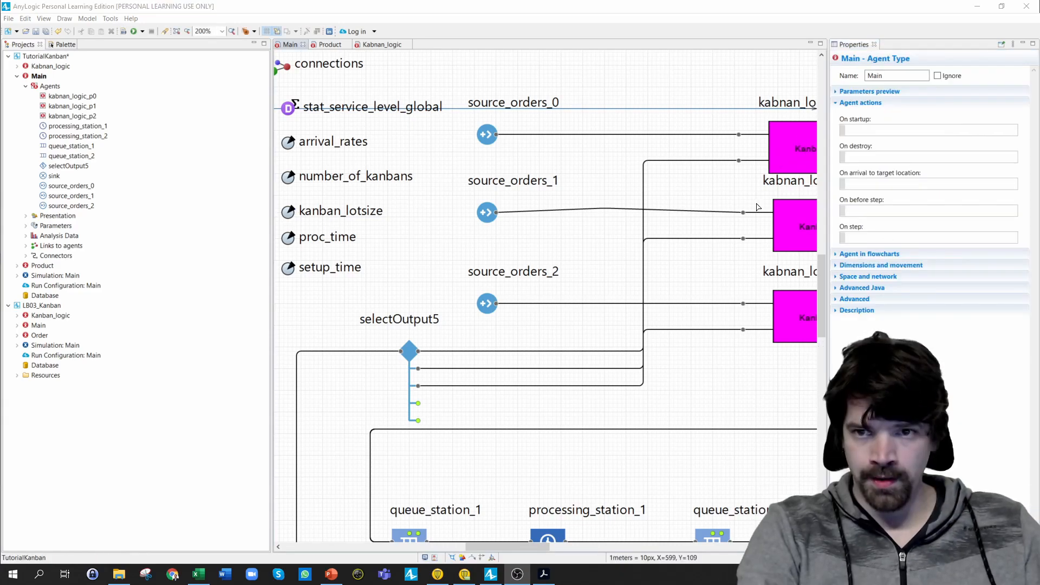
click(377, 46)
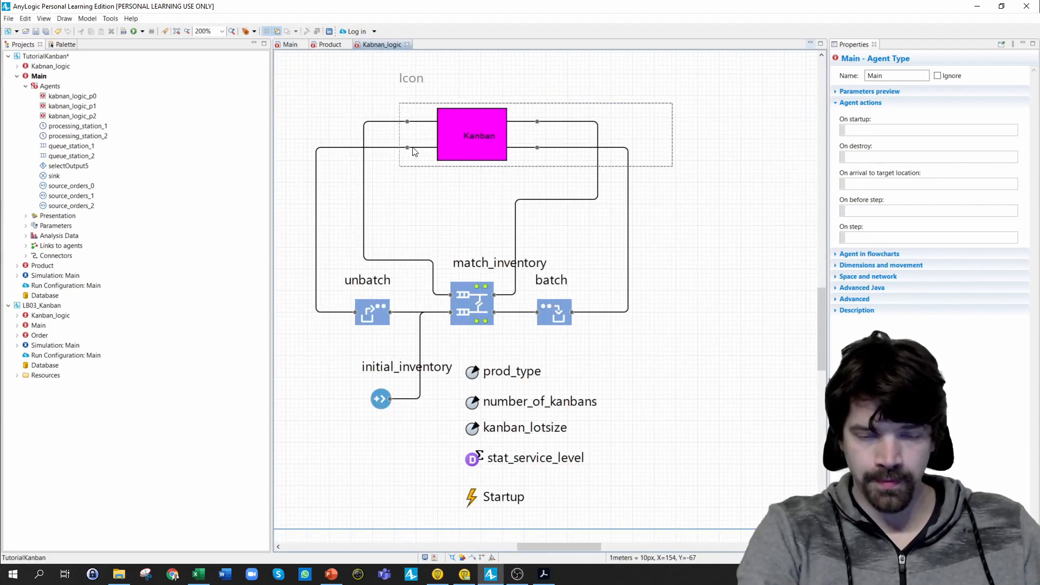
click(478, 305)
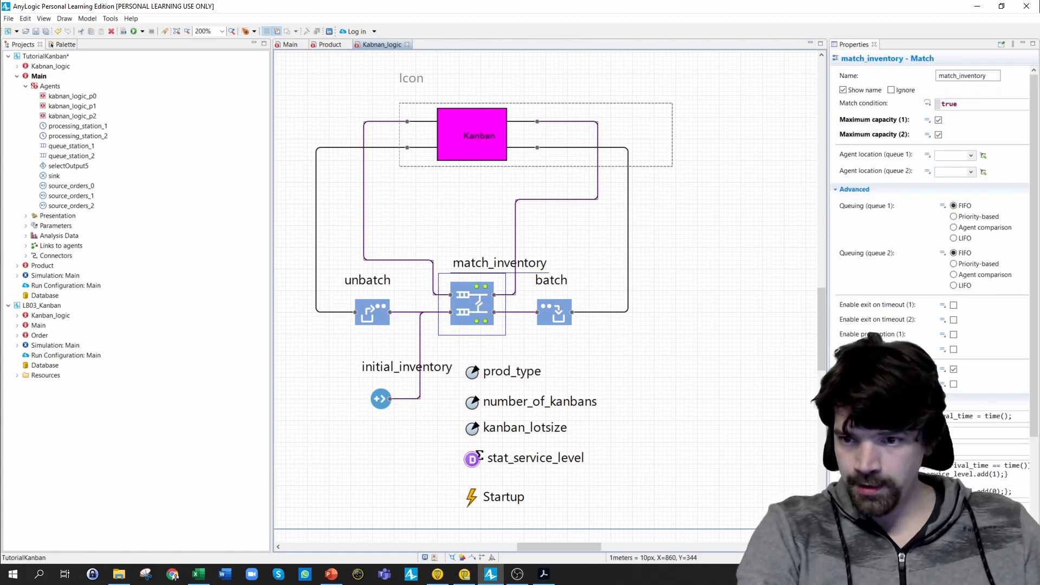
drag(905, 465, 1012, 491)
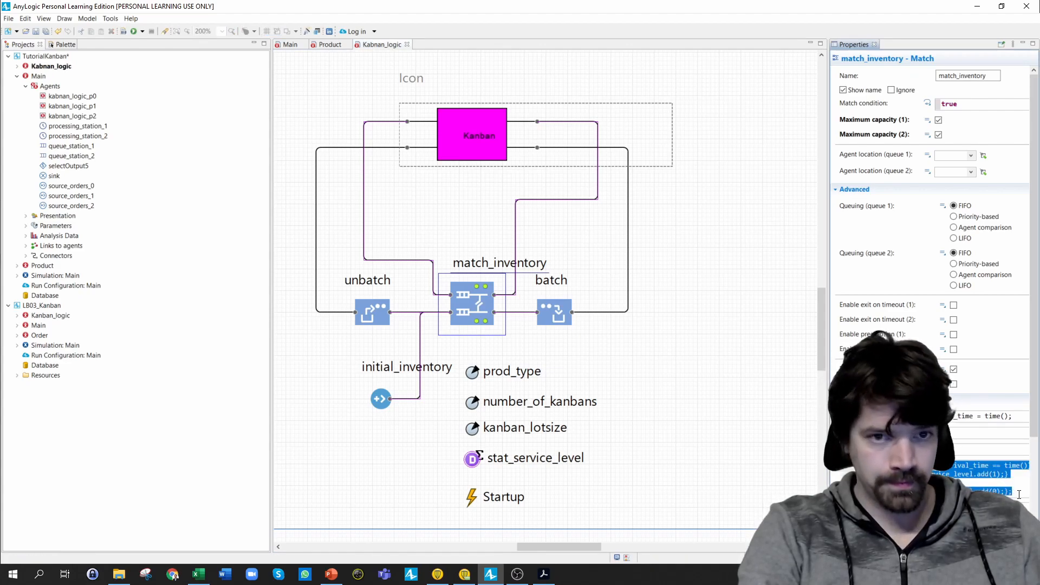
- Paste the copied service level if/else code into the On enter action of Main's sink block
click(288, 47)
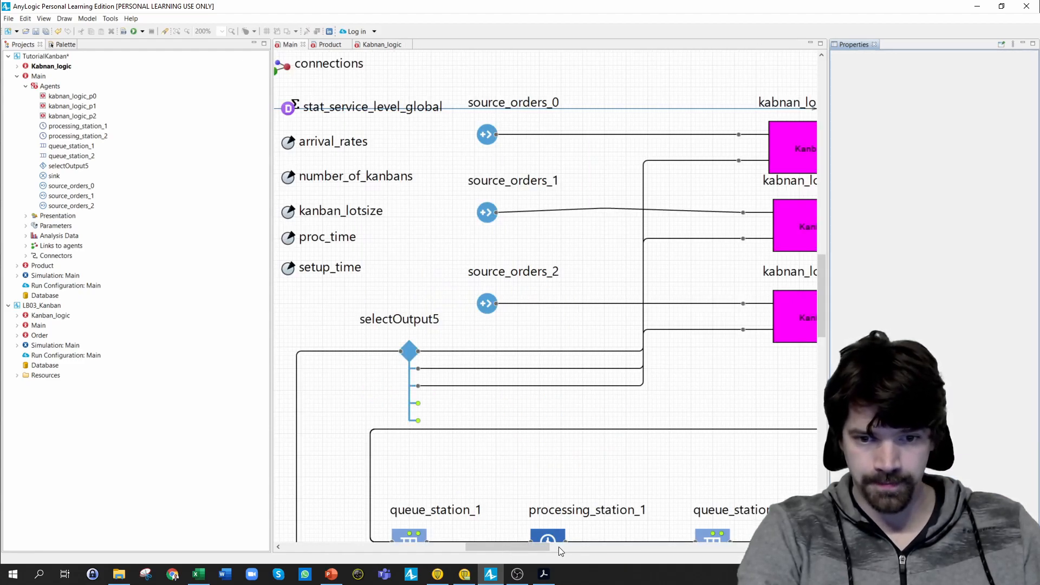
click(653, 548)
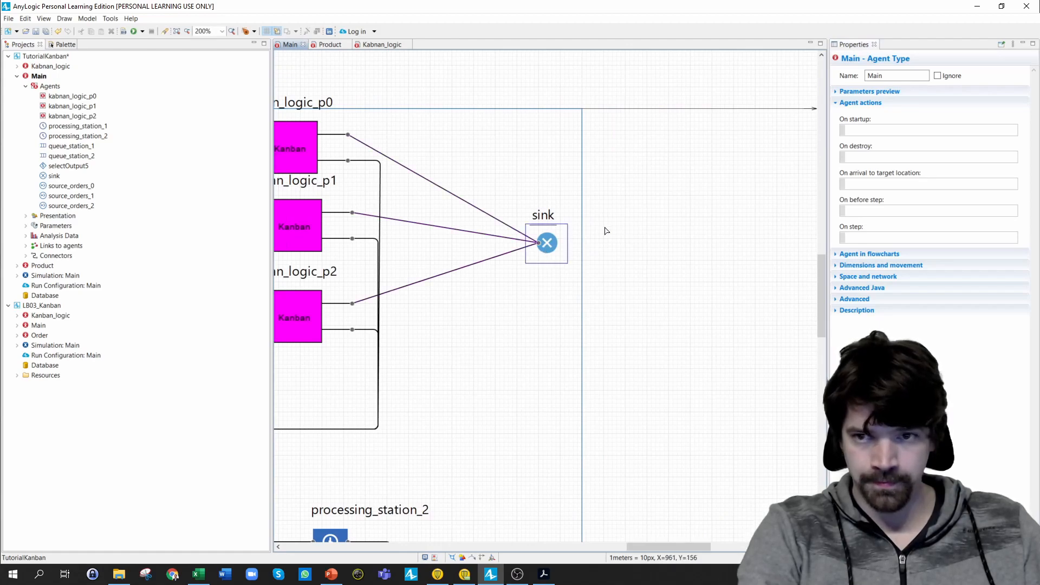
click(547, 243)
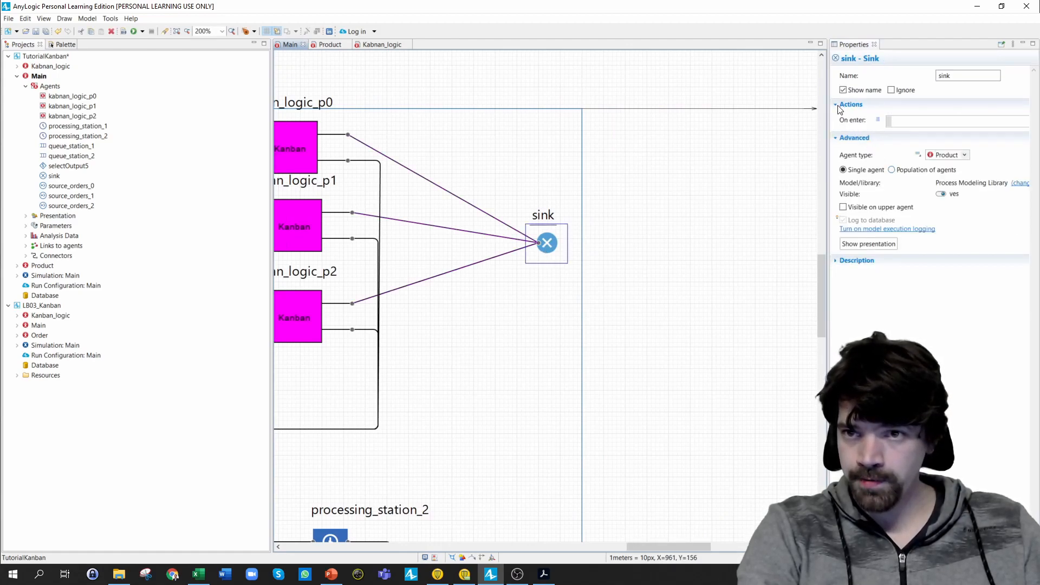
click(908, 124)
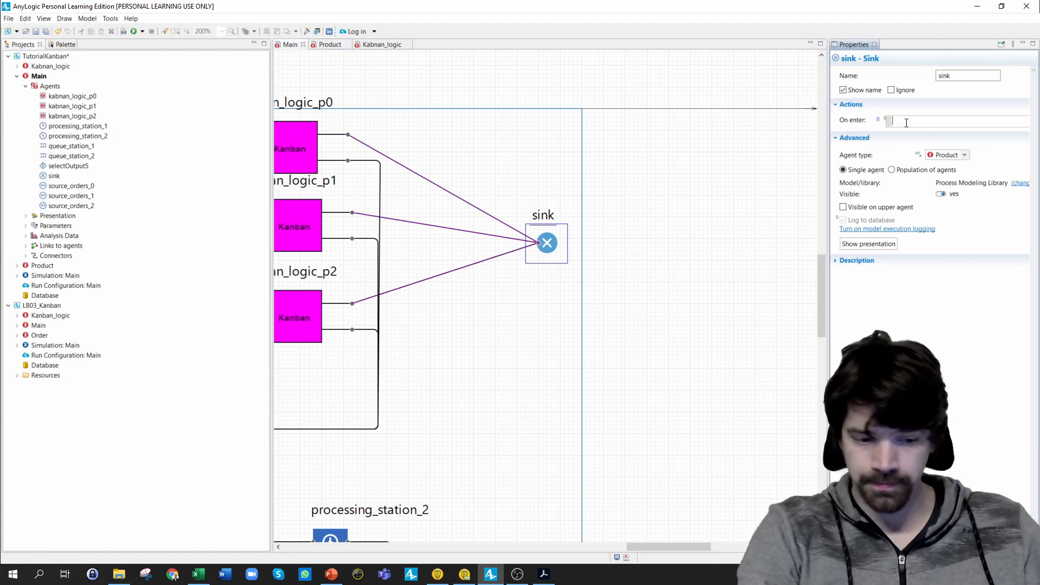
text(if (agent.arrival_time == time()) { stat_service_level.add(1);} else { stat_service_level.add(0);};)
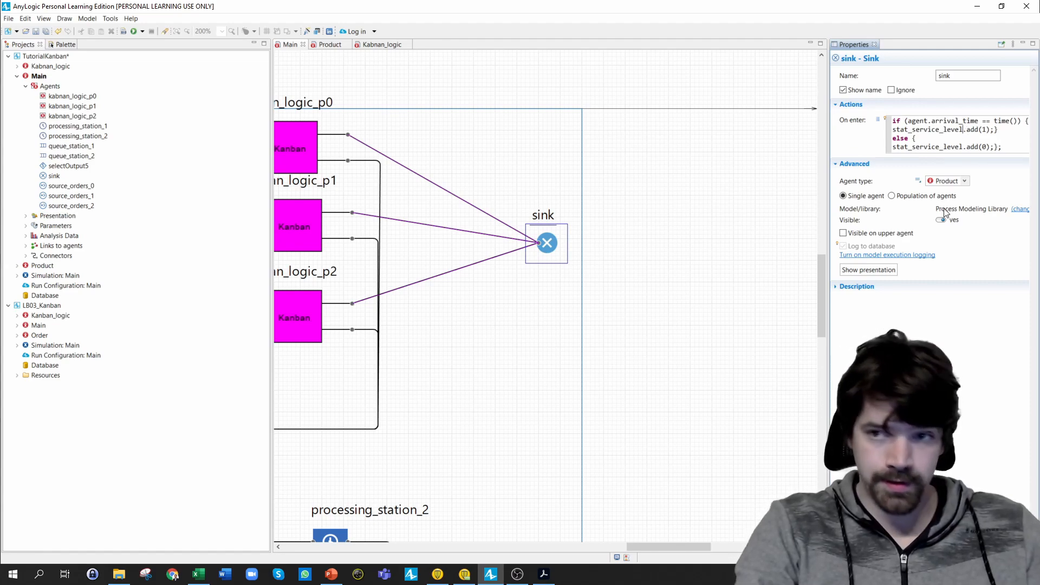
- Make both branches of the sink's On enter code add to stat_service_level_global, and rebuild the model
key(ctrl+space)
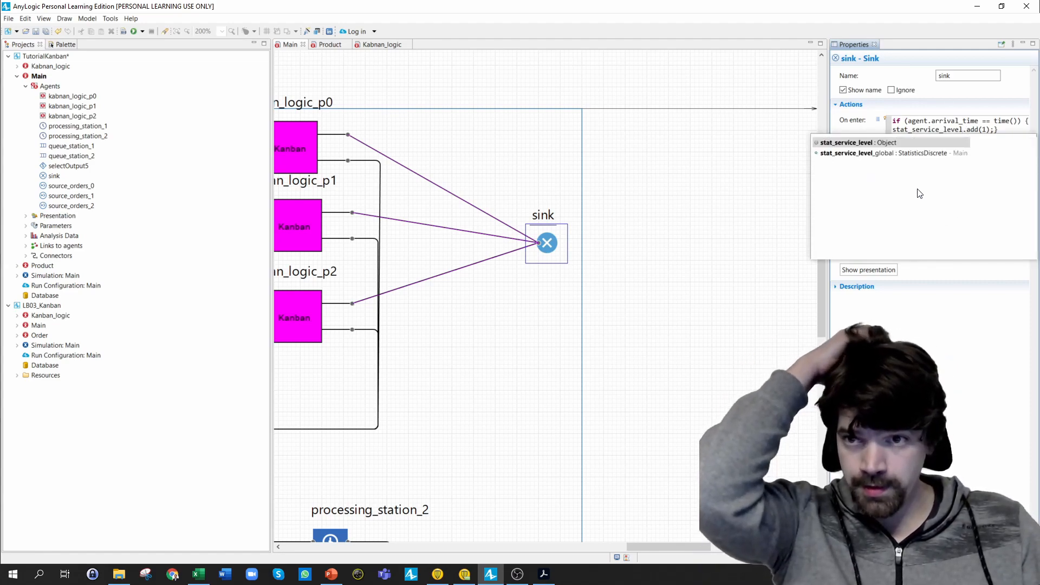
double_click(870, 154)
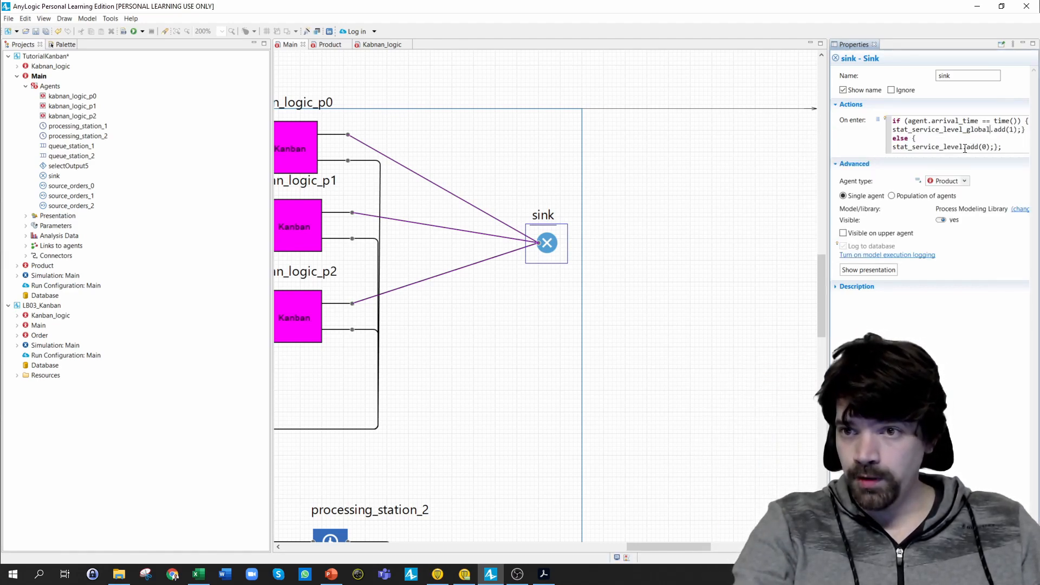
text(_global)
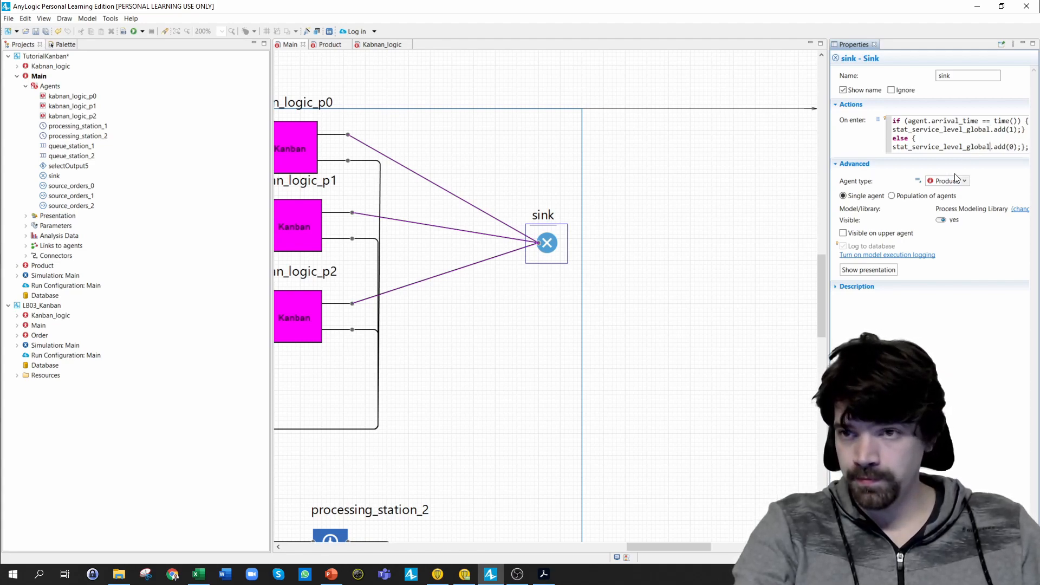
click(122, 30)
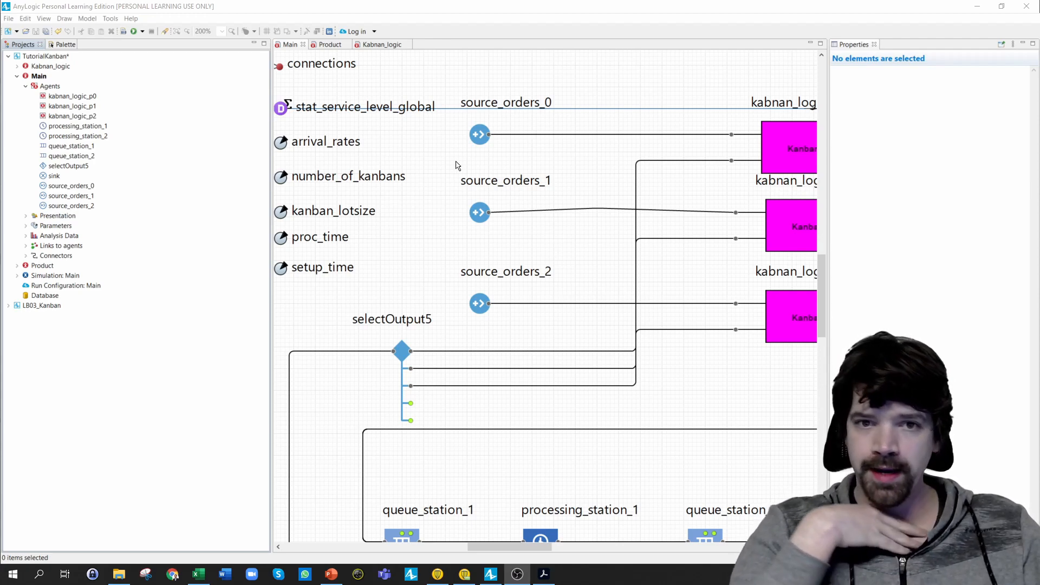
- Define source_orders_0 arrivals by interarrival time, measured in hours, with the properties area widened for editing
click(478, 136)
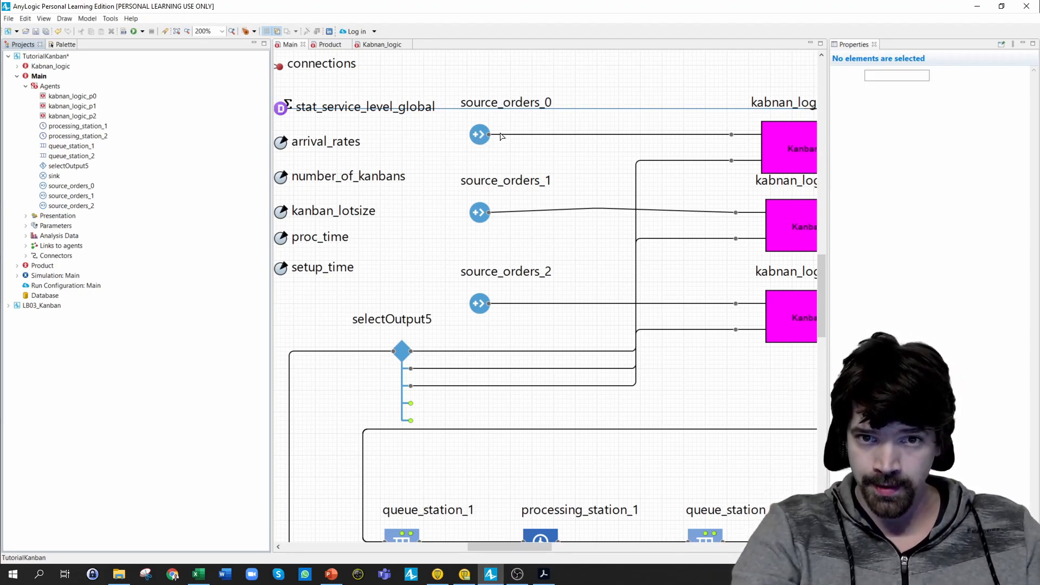
click(480, 137)
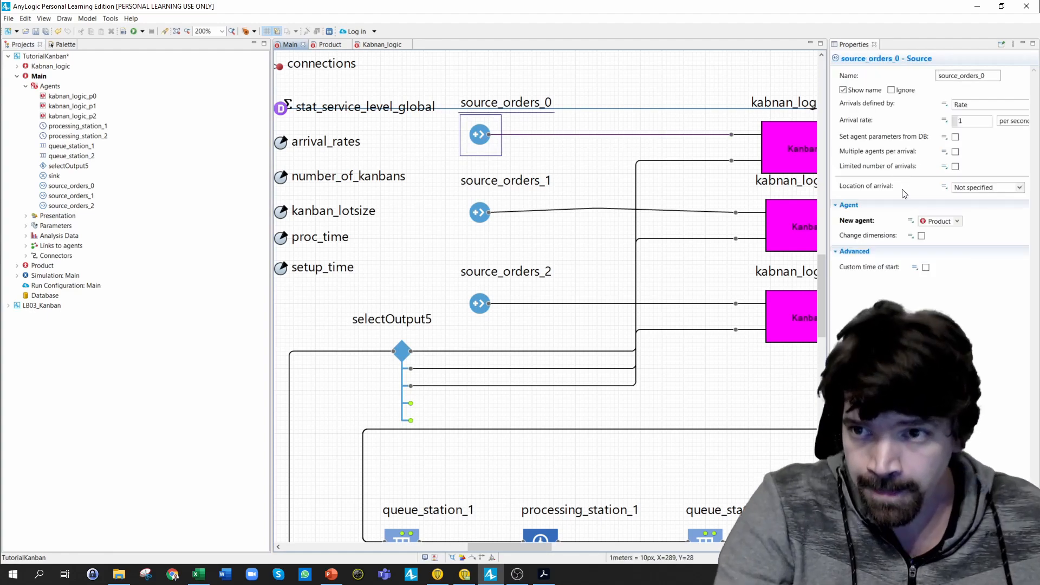
click(829, 123)
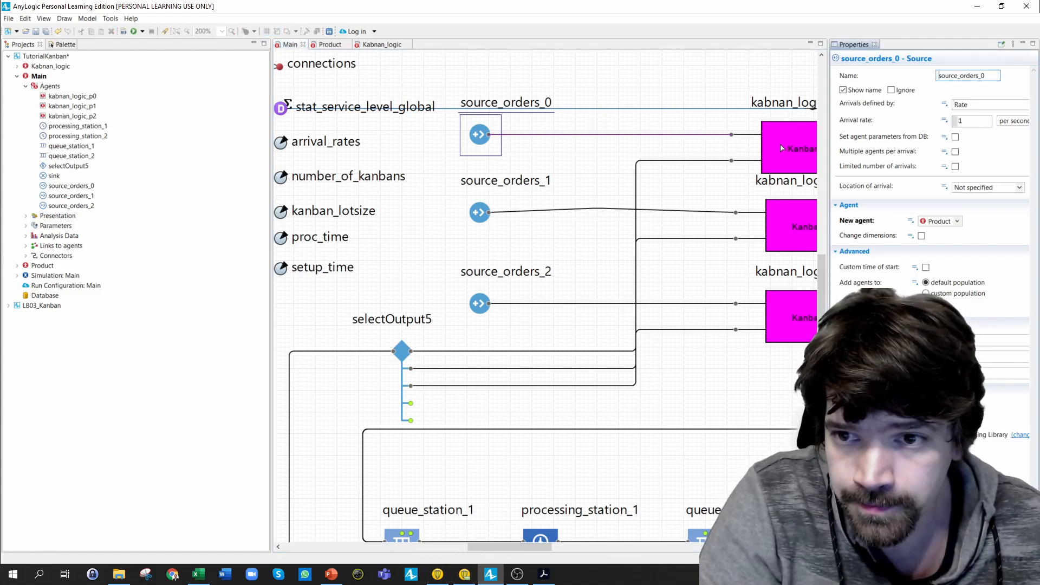
drag(827, 148, 625, 146)
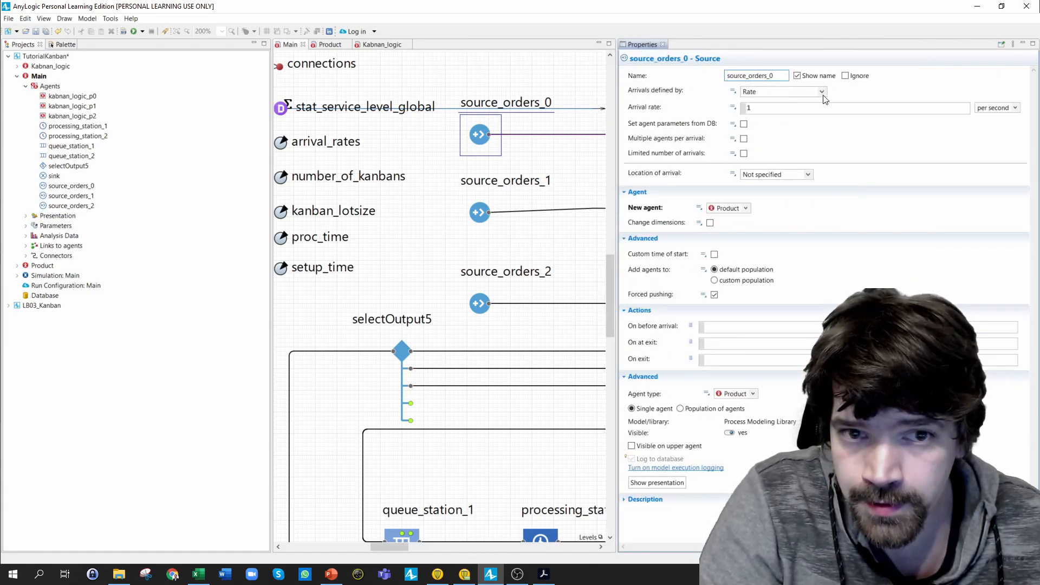
click(822, 93)
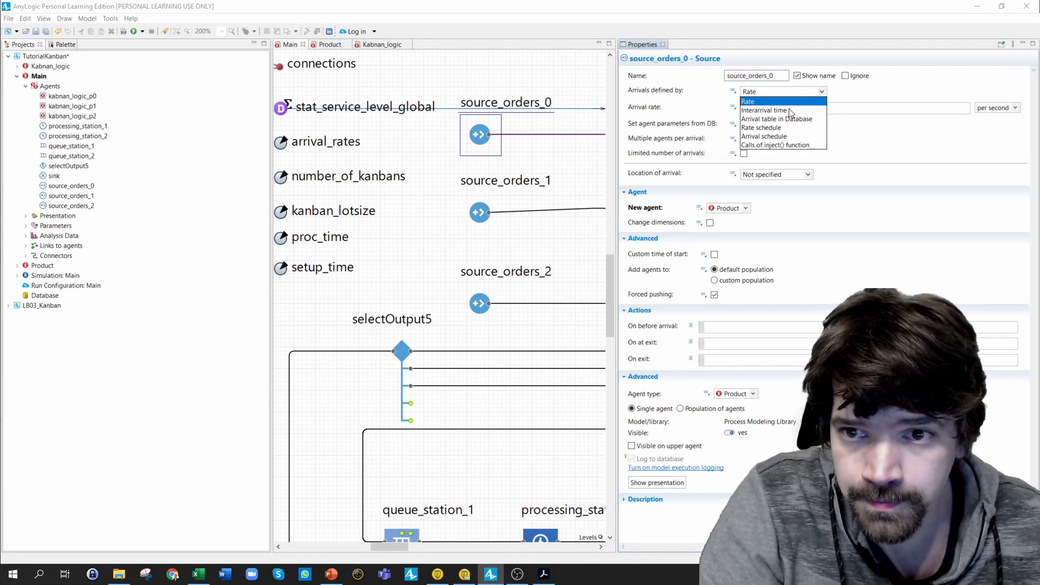
key(Escape)
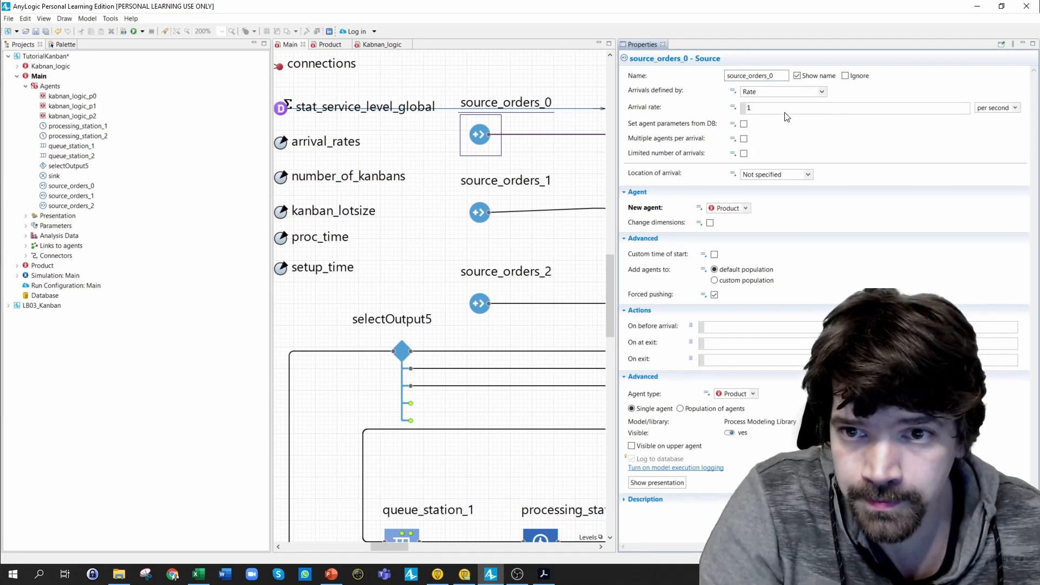
click(1015, 108)
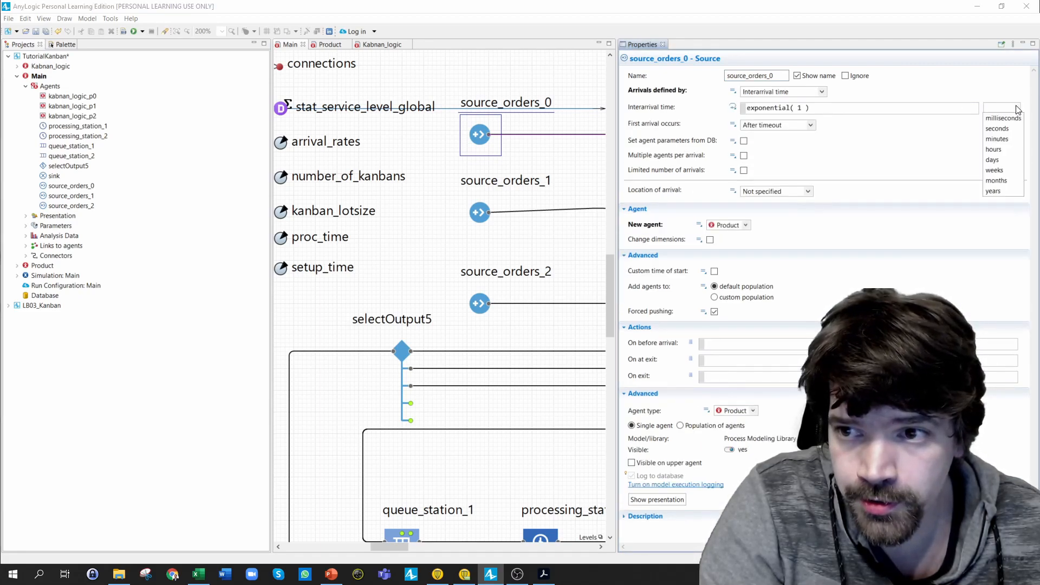
click(1005, 149)
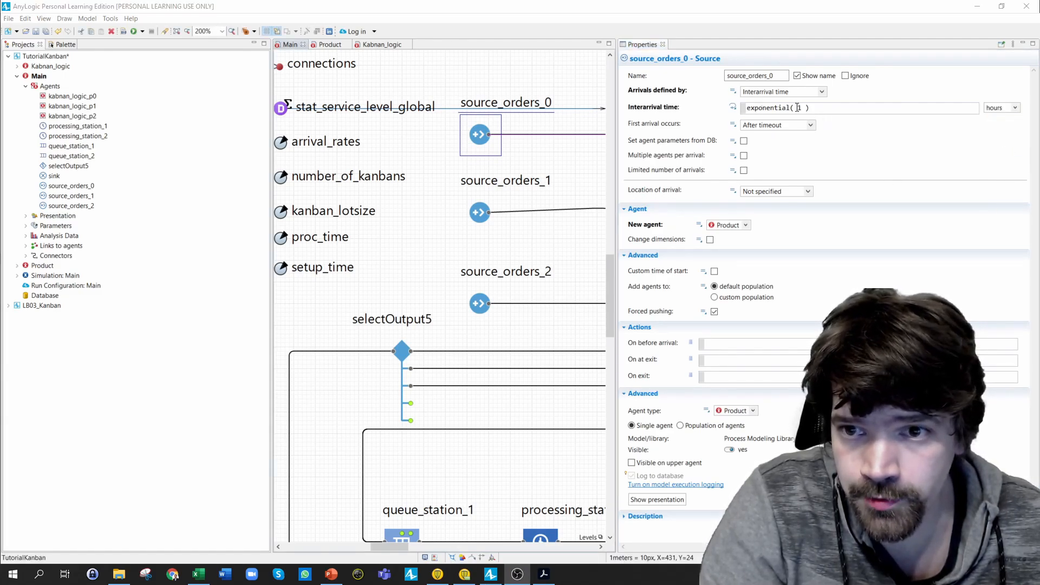
- Set the interarrival time of source_orders_0 to exponential( arrival_rates[0] )
click(799, 107)
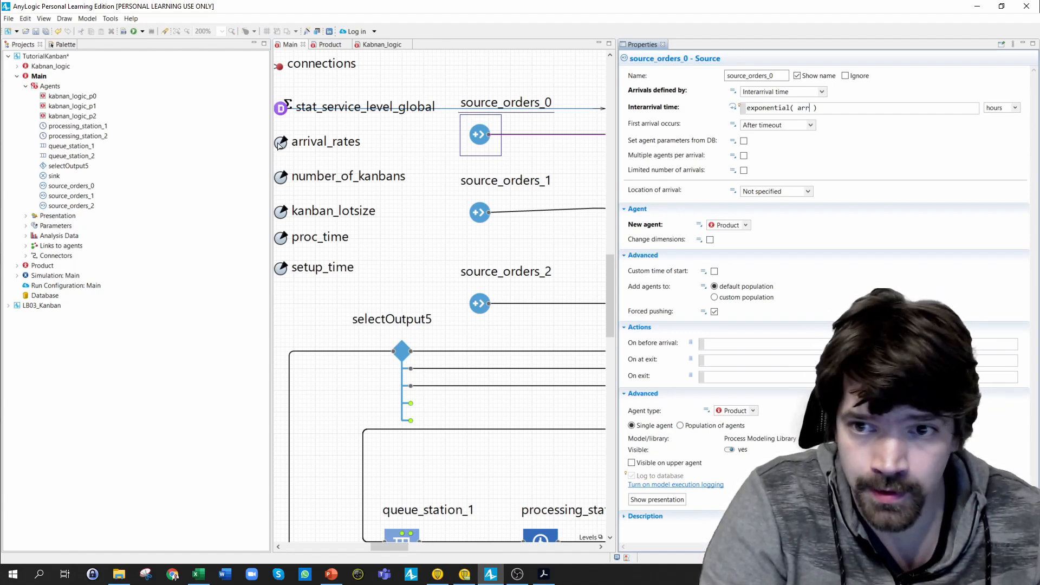
key(ctrl+space)
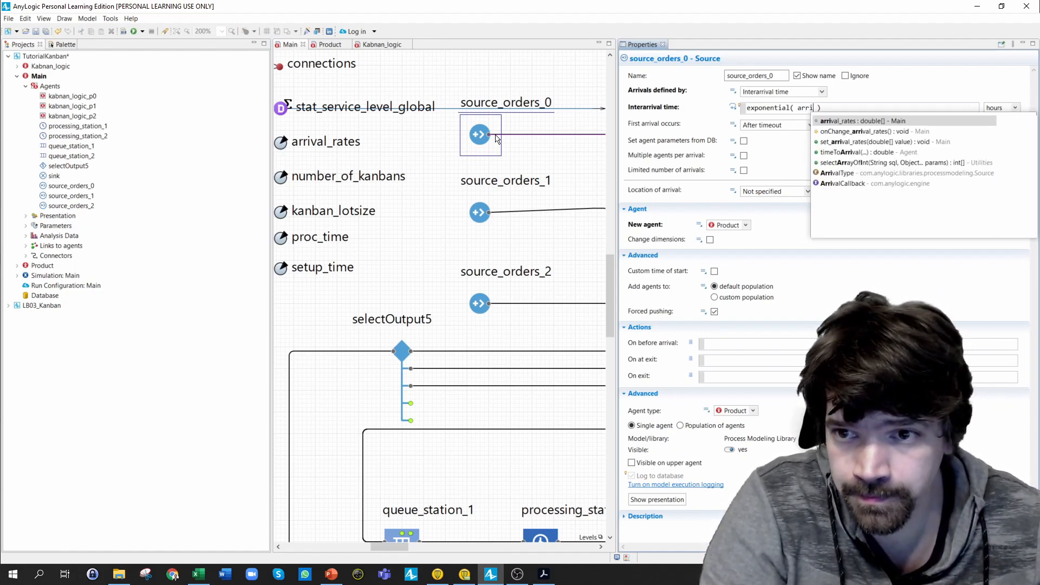
double_click(848, 121)
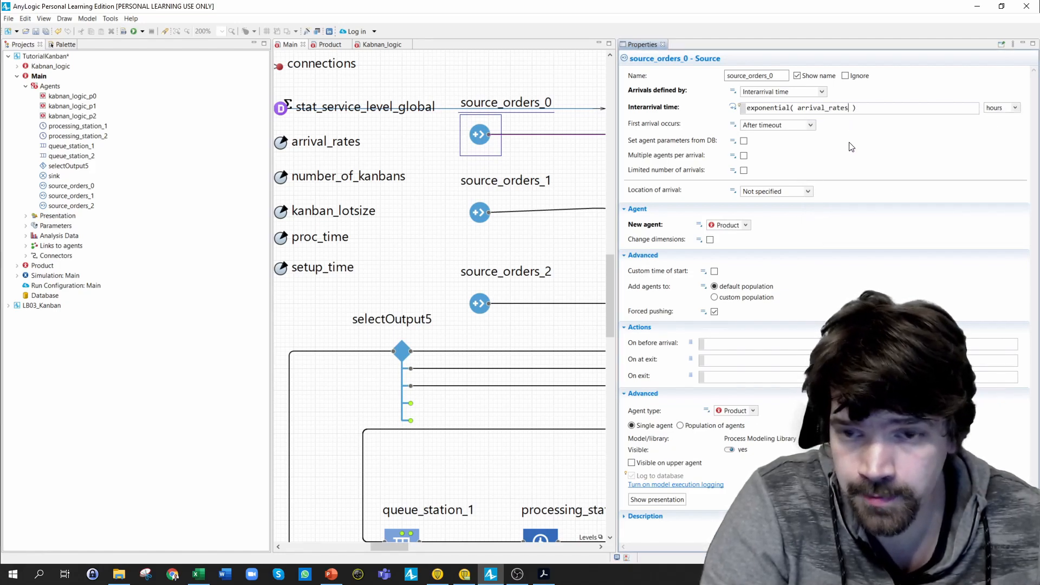
text([0)
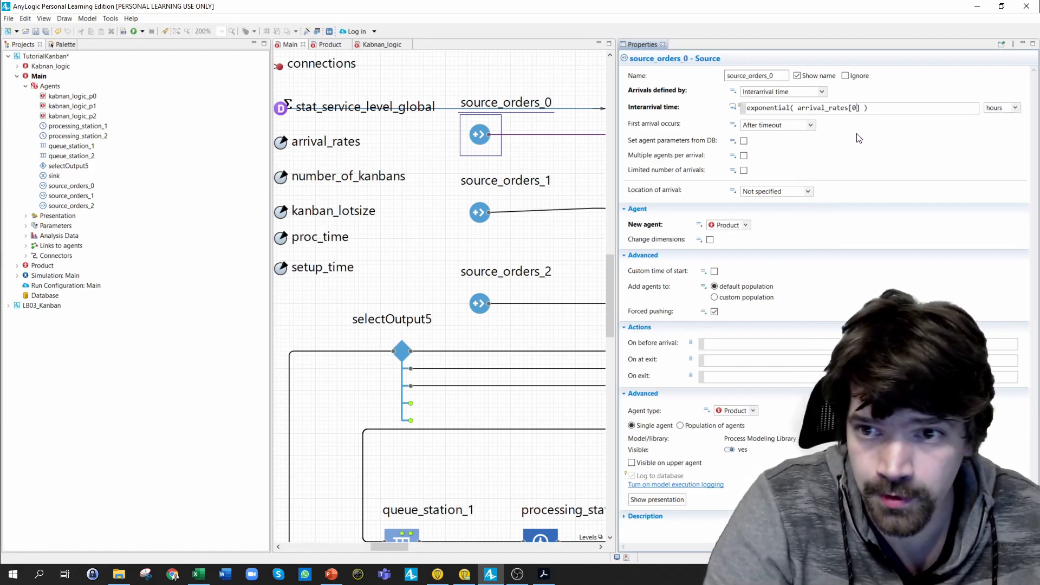
- Copy arrival_rates[0] from the interarrival time of source_orders_0, and define source_orders_1 arrivals by interarrival time in hours
drag(864, 108, 800, 109)
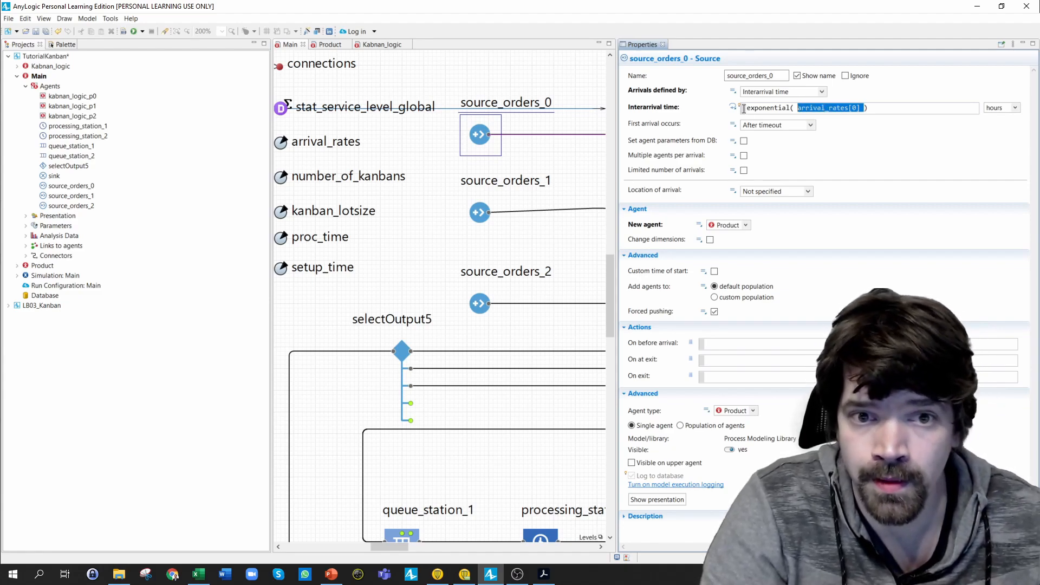
click(479, 217)
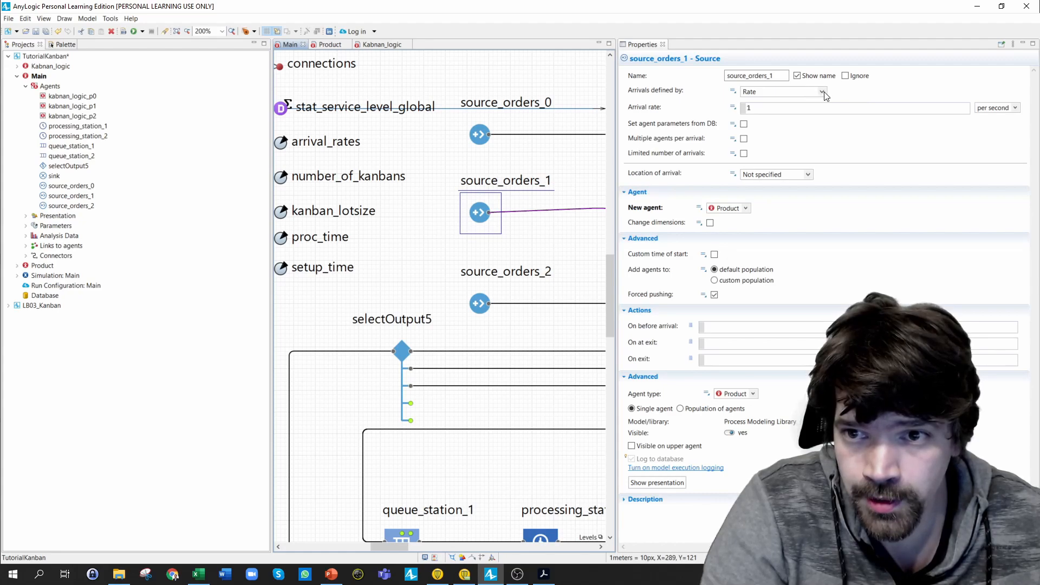
click(824, 93)
click(778, 103)
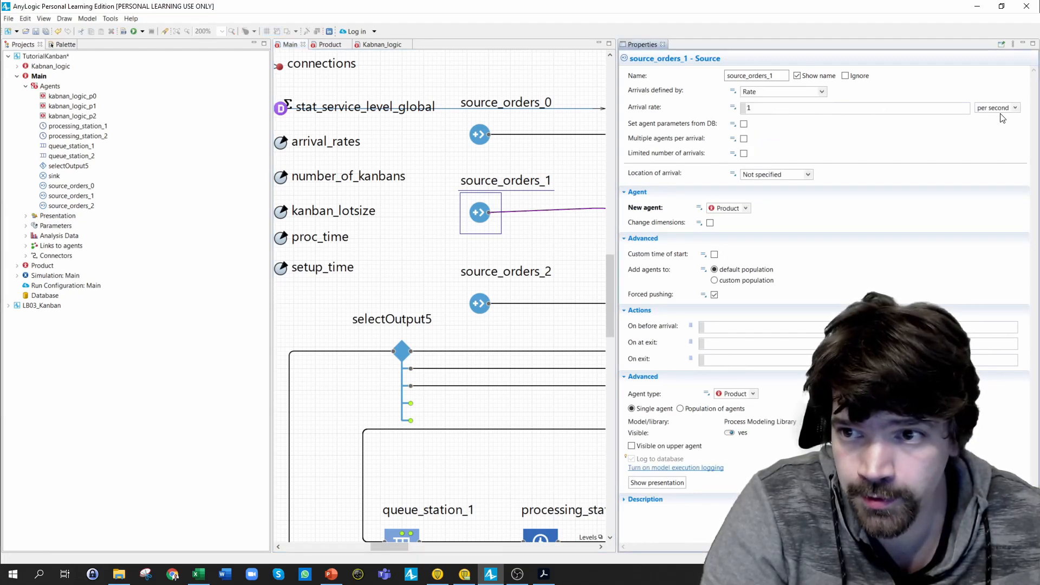
click(1015, 107)
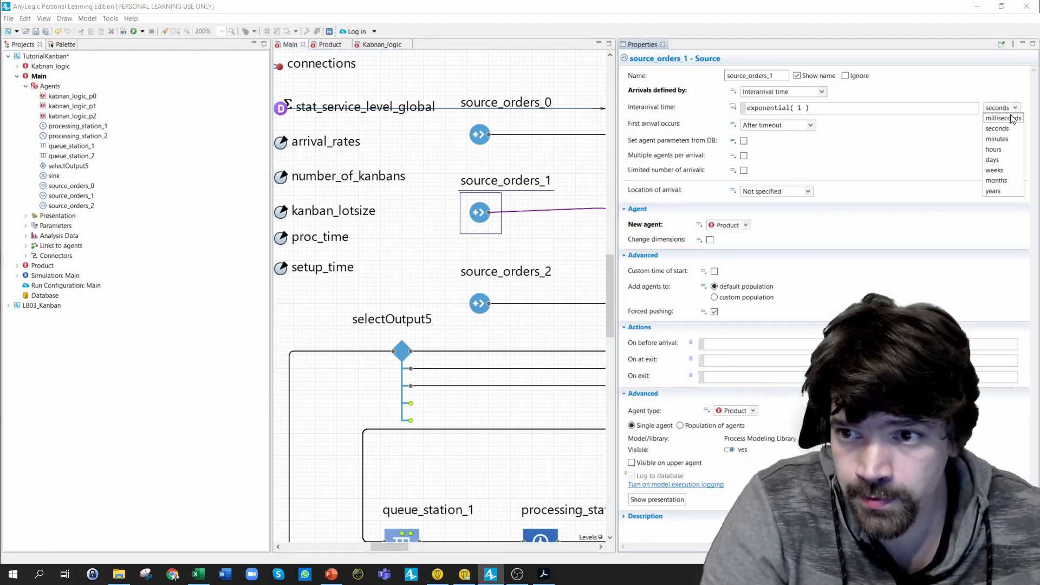
click(996, 149)
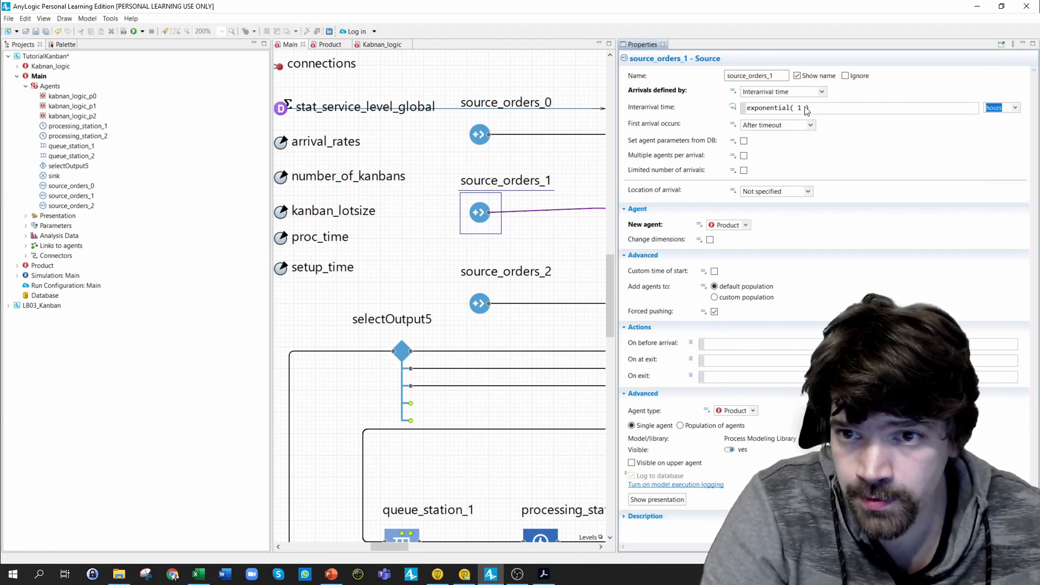
- Set the interarrival time of source_orders_1 to exponential( arrival_rates[1] )
drag(804, 109, 799, 108)
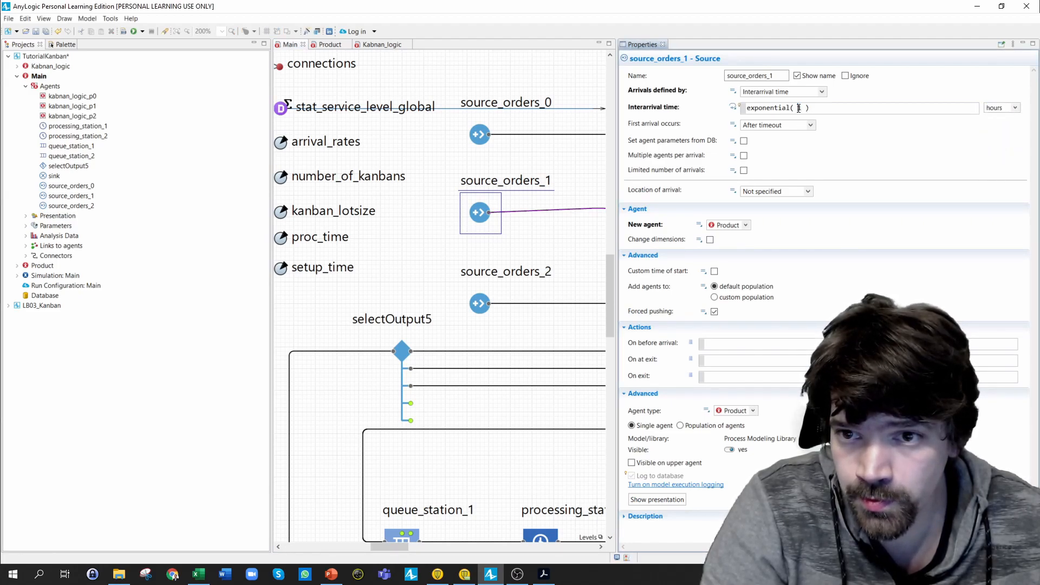
text(arrival_rates[0])
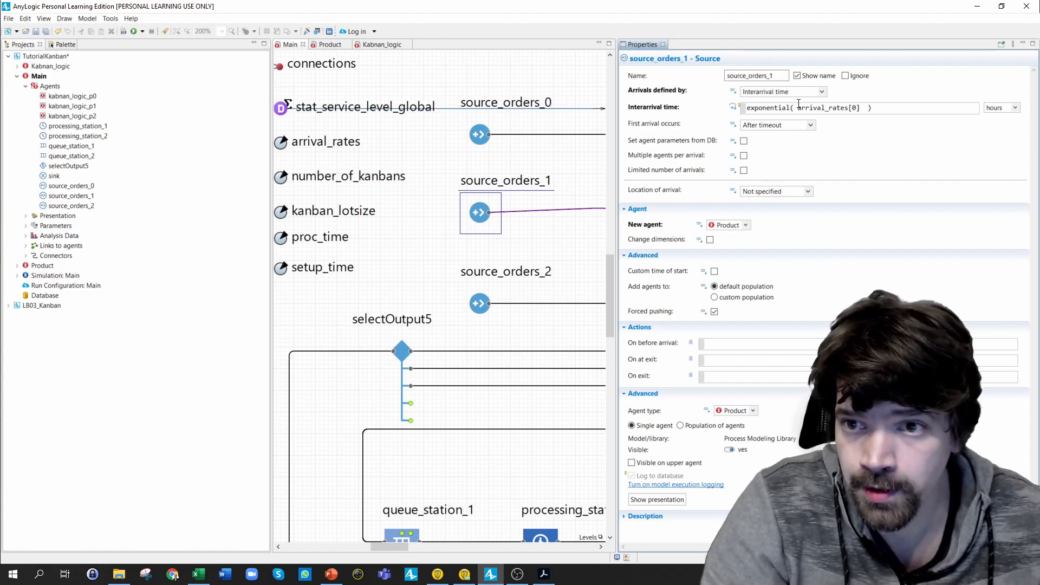
key(BackSpace)
text(1)
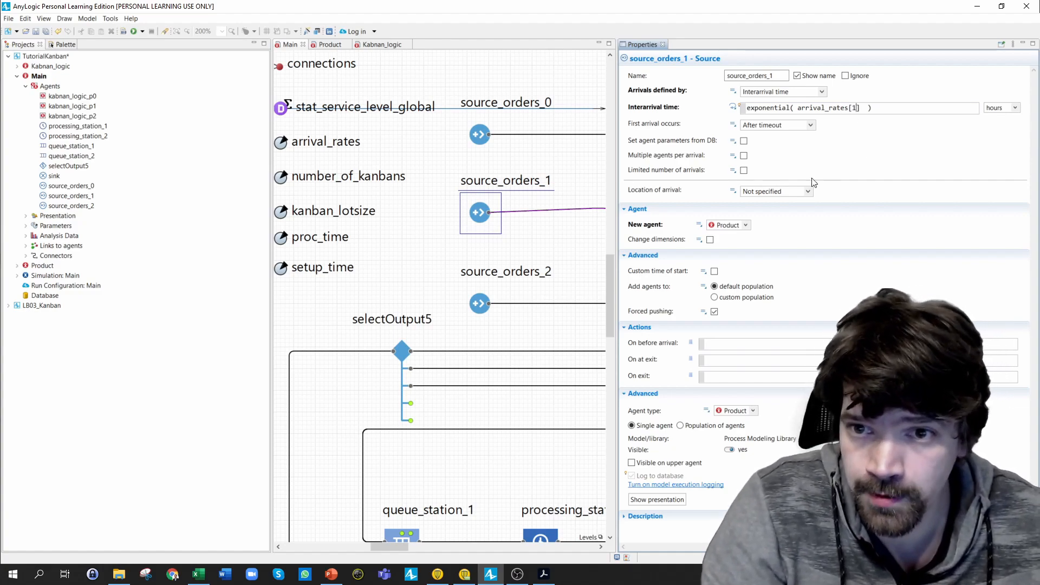
- Define source_orders_2 arrivals by interarrival time, measured in hours
click(483, 306)
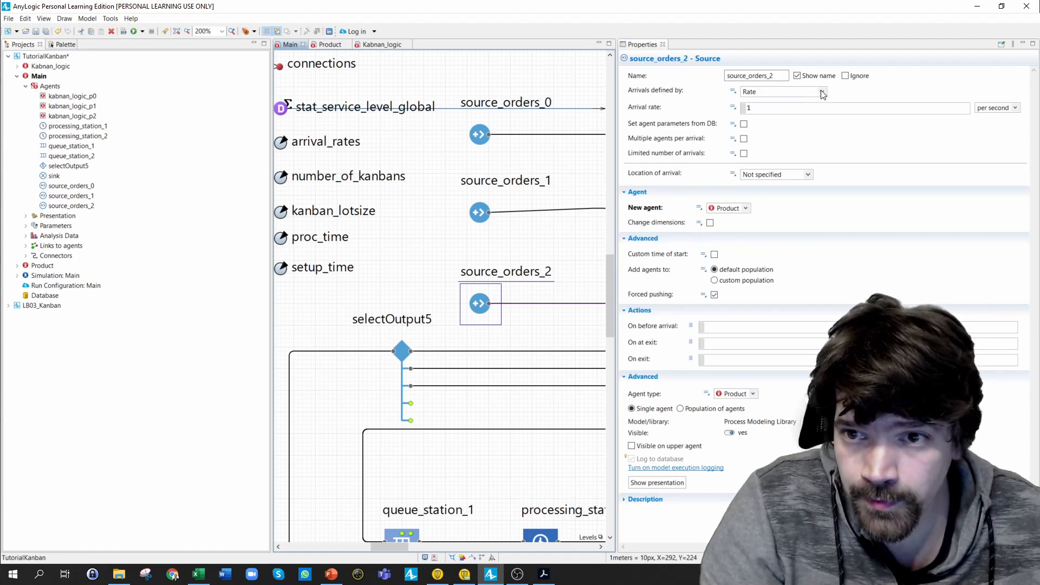
click(821, 91)
click(774, 111)
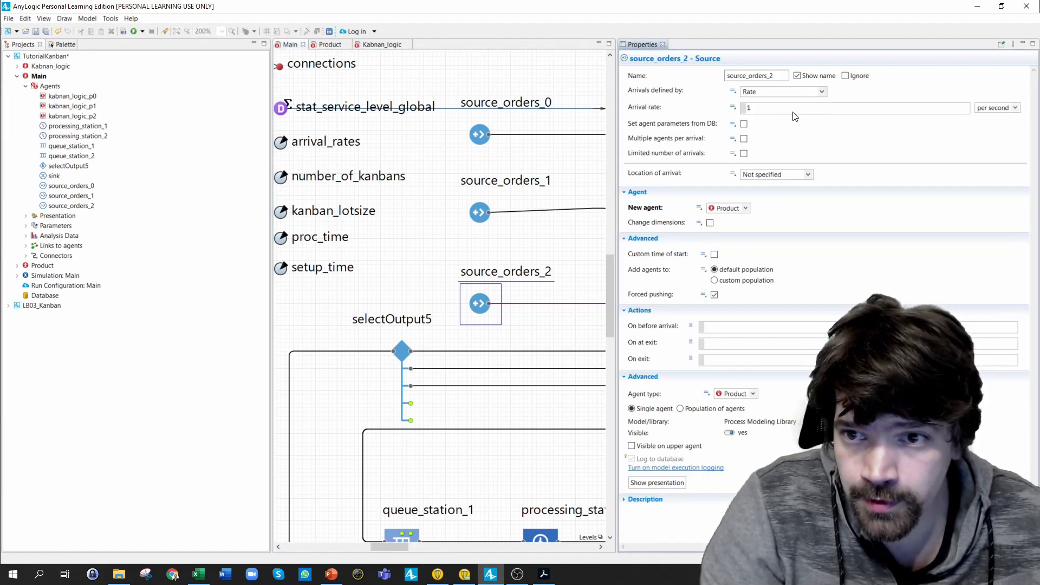
click(1013, 108)
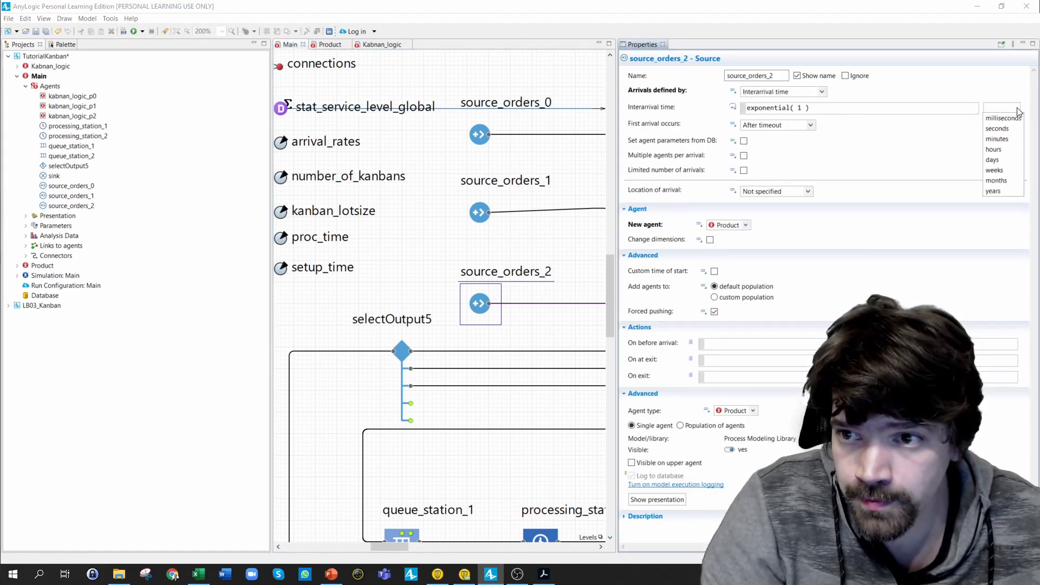
click(996, 152)
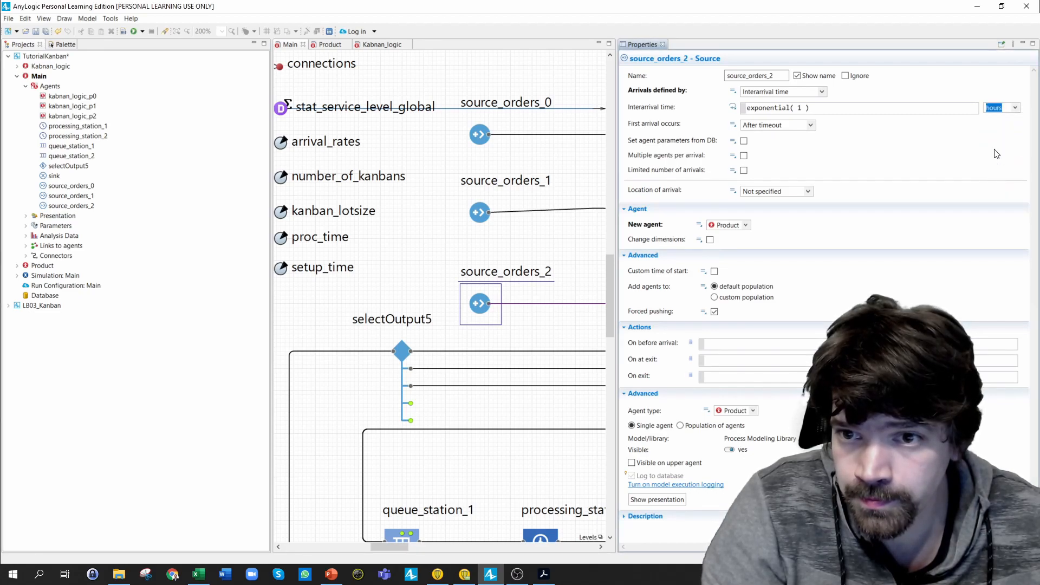
- Set the interarrival time of source_orders_2 to exponential( arrival_rates[2] )
click(804, 109)
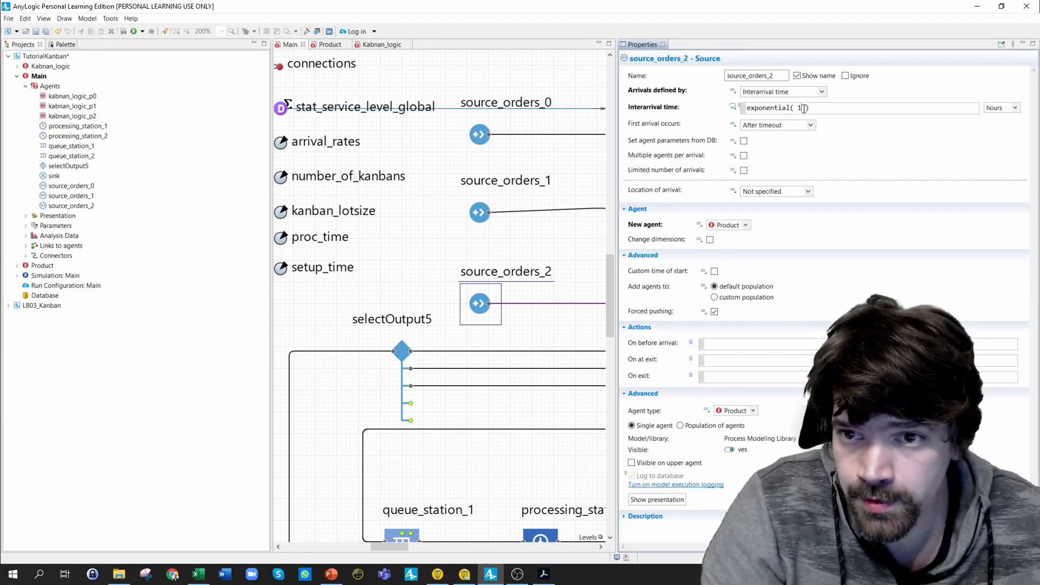
text(arrival_rates[0])
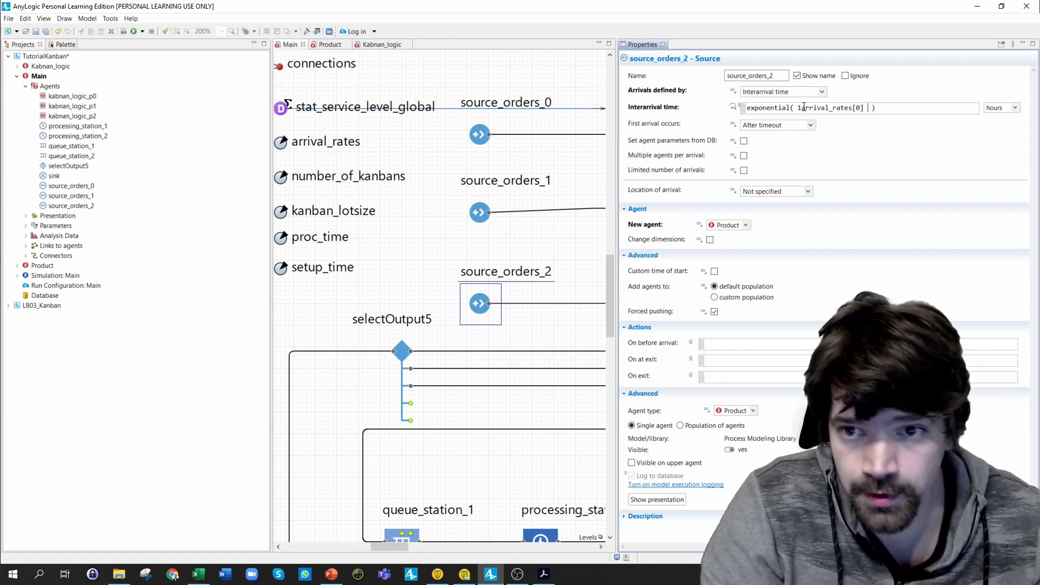
click(800, 108)
key(BackSpace)
key(BackSpace)
key(BackSpace)
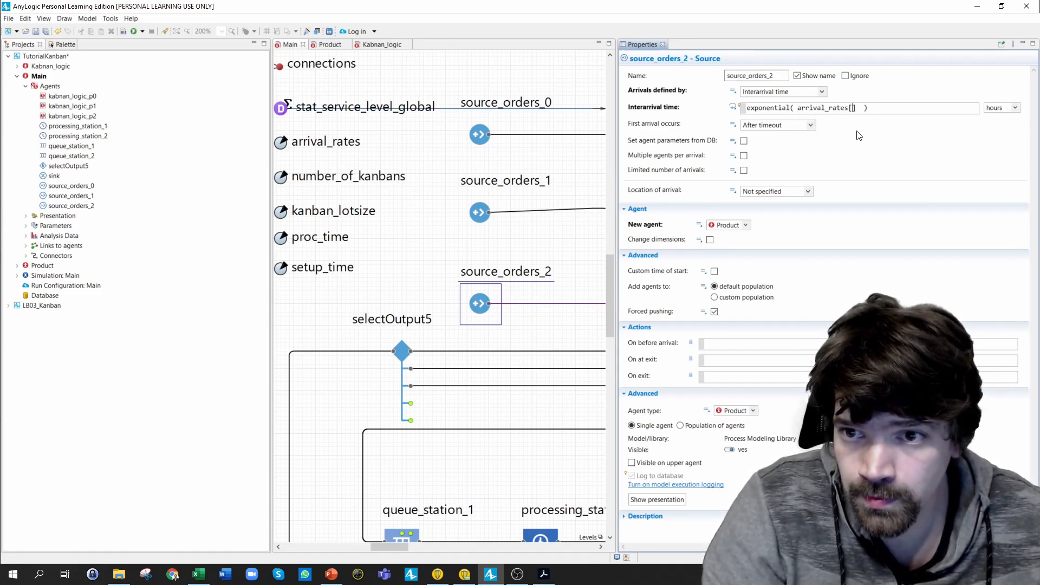
text(2)
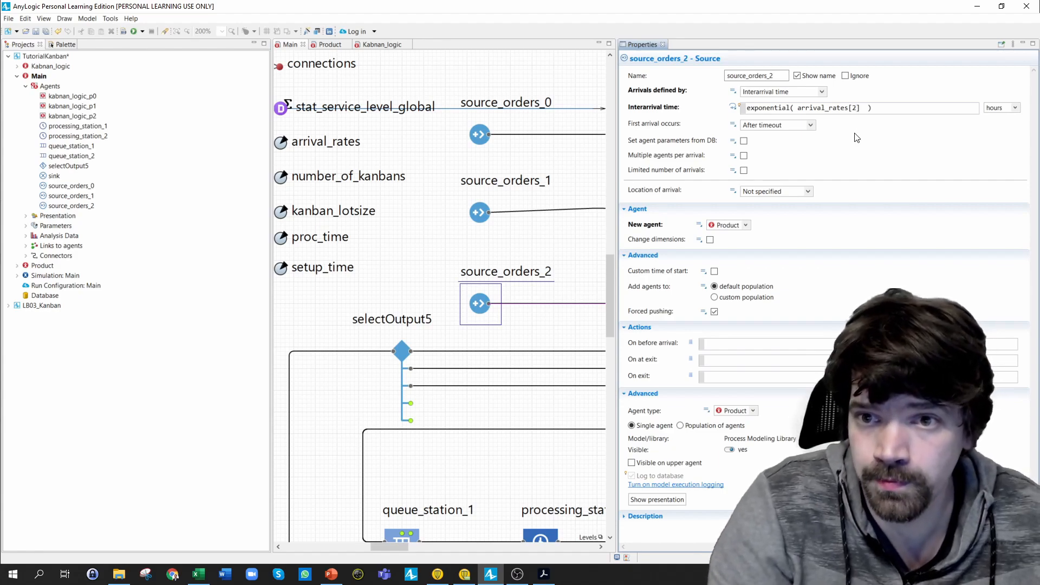
- Enter agent.prod_type = 0; as the On exit action of source_orders_0
click(484, 217)
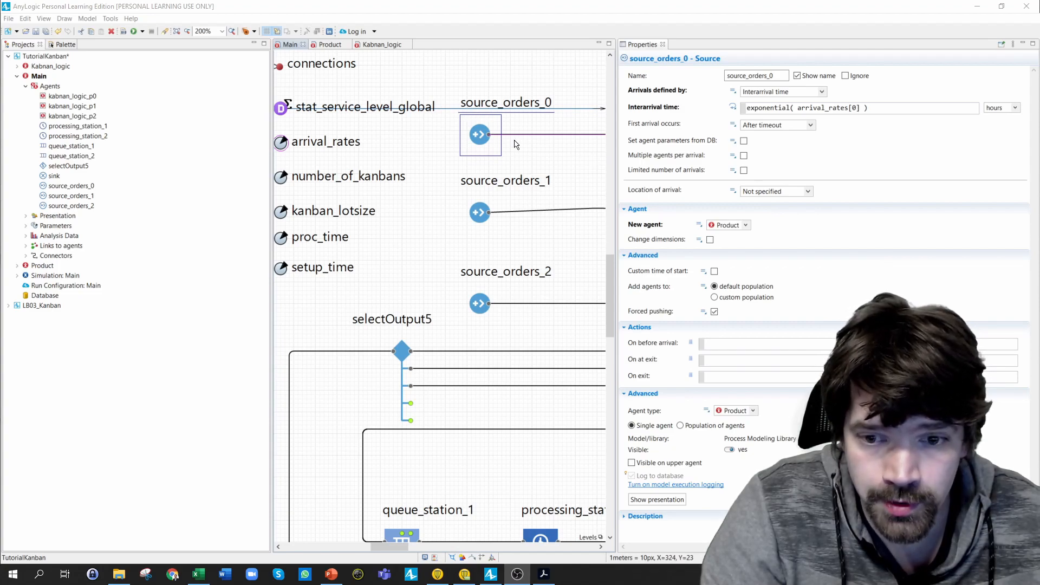
click(714, 378)
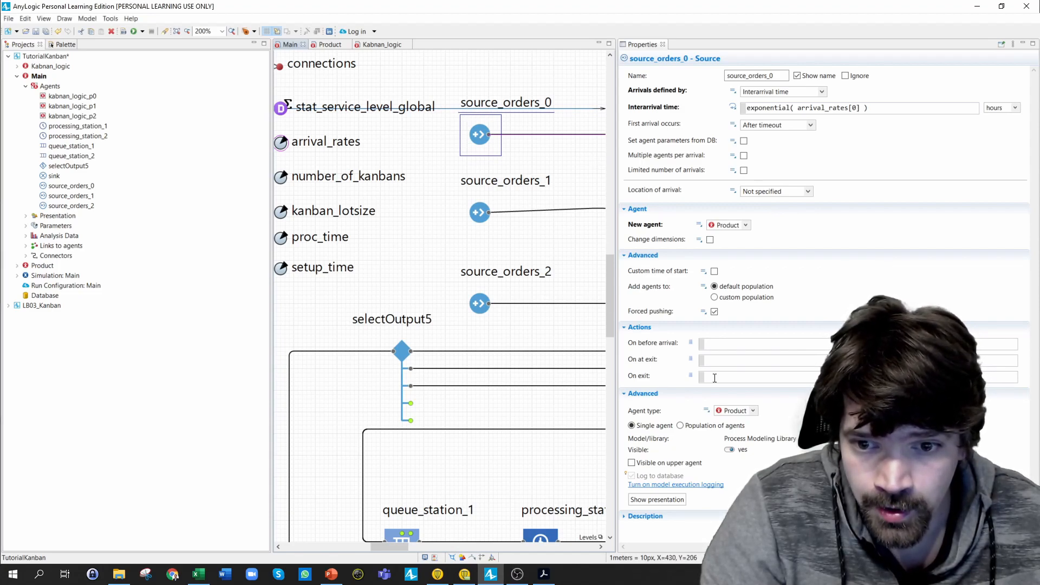
text(agent.prod)
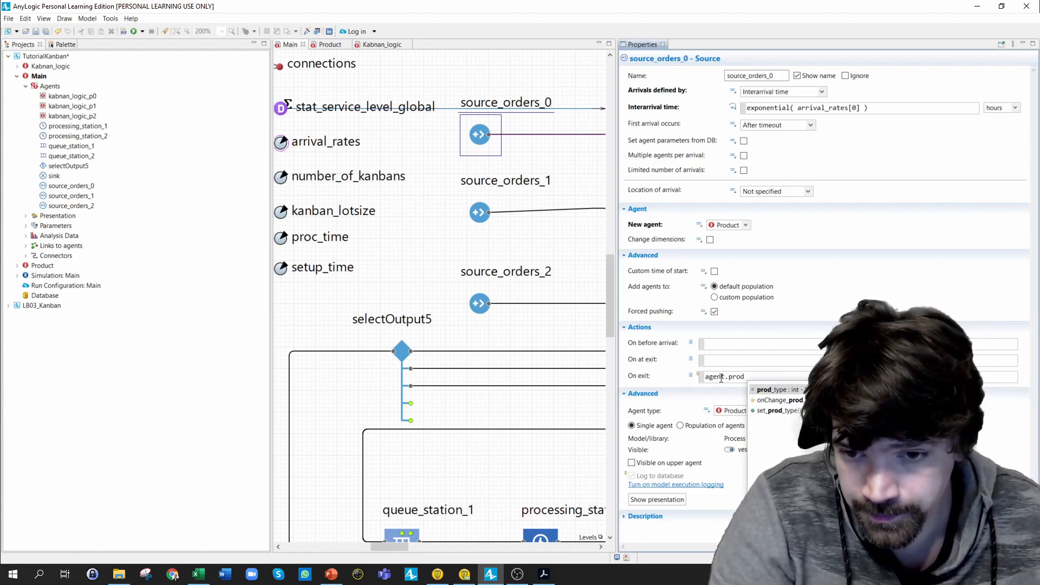
text(_type )
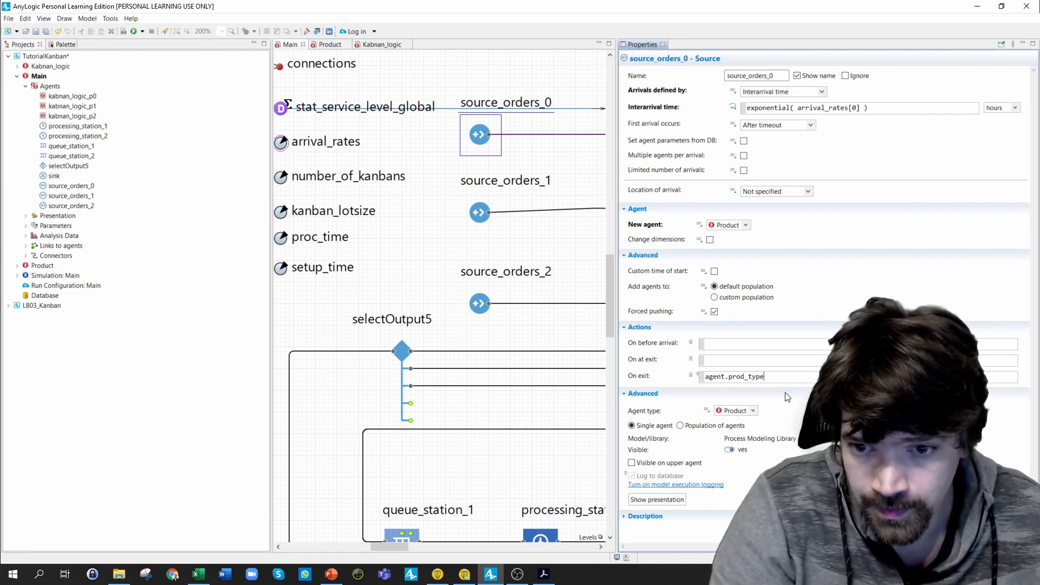
text(= )
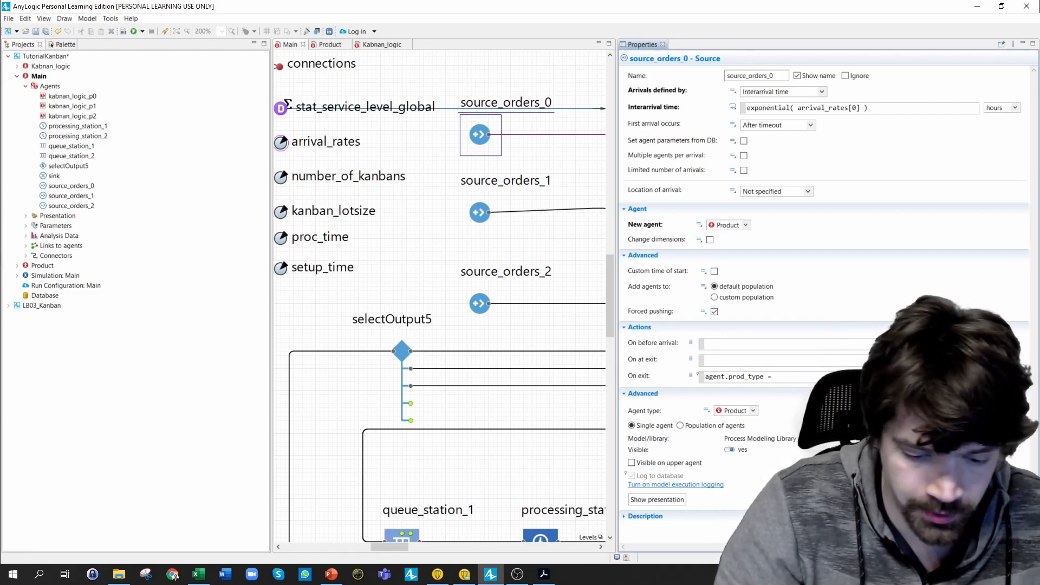
text(0;)
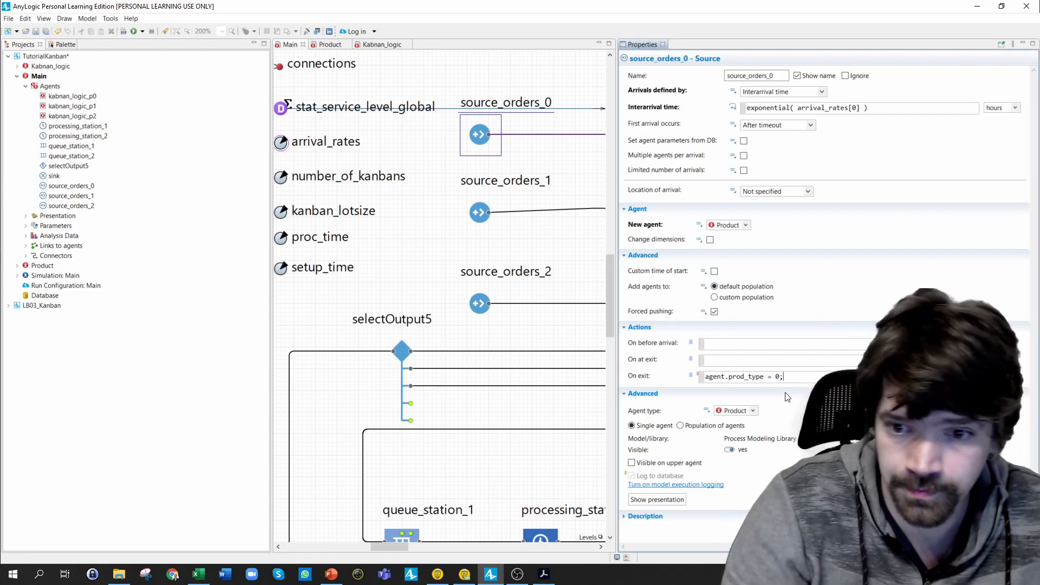
- Copy the On exit code of source_orders_0 into the On exit action of source_orders_1
drag(786, 377, 691, 382)
key(ctrl+c)
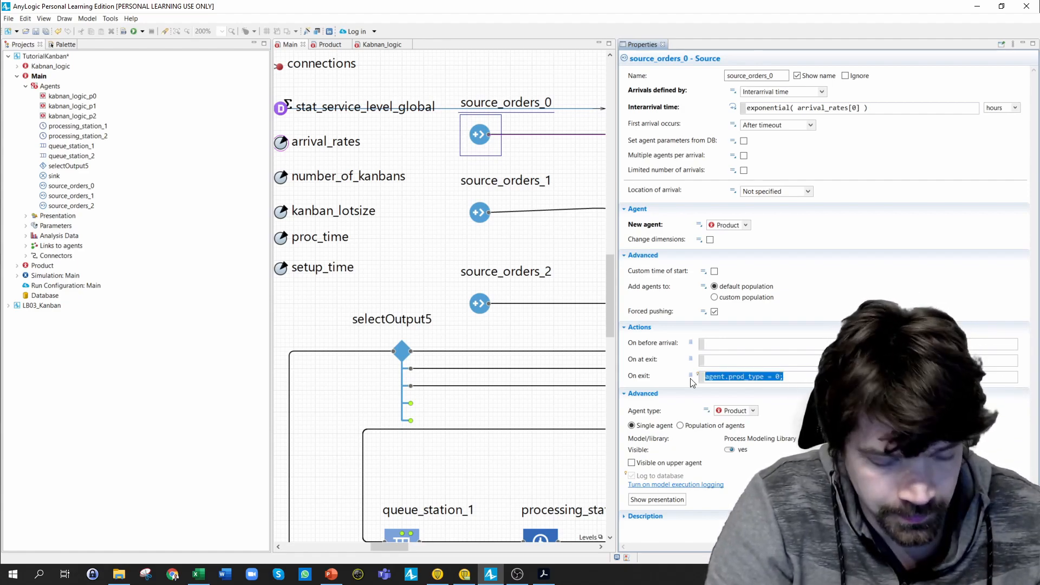
click(475, 214)
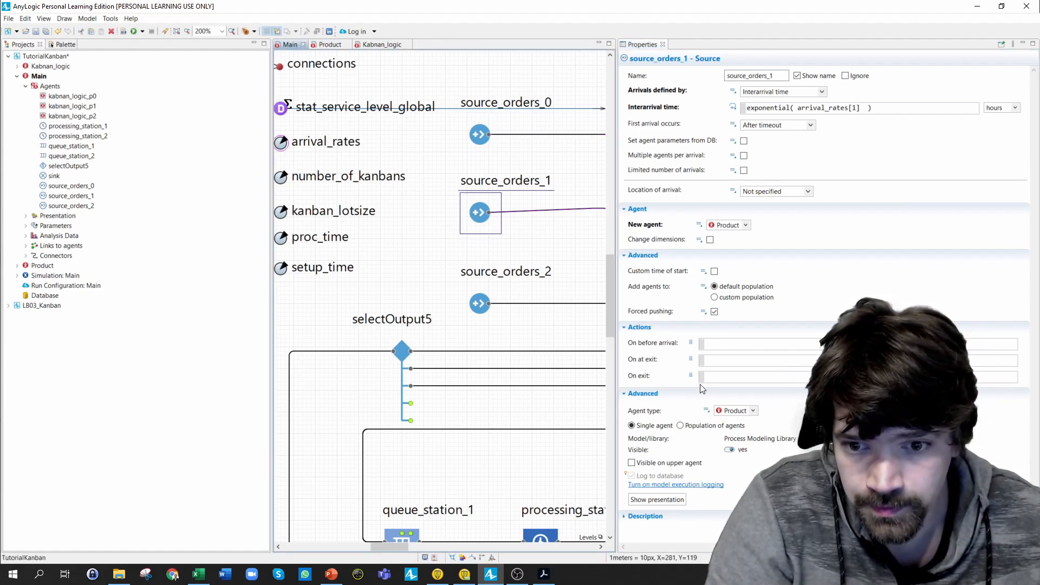
click(713, 377)
key(ctrl+v)
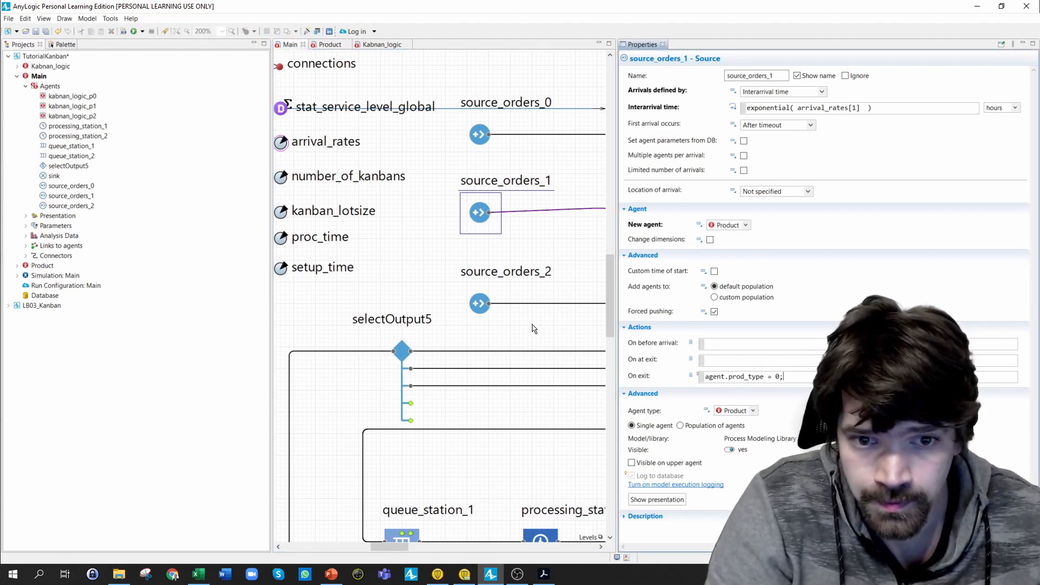
- Make the On exit action agent.prod_type = 2; for source_orders_2 and agent.prod_type = 1; for source_orders_1
click(481, 305)
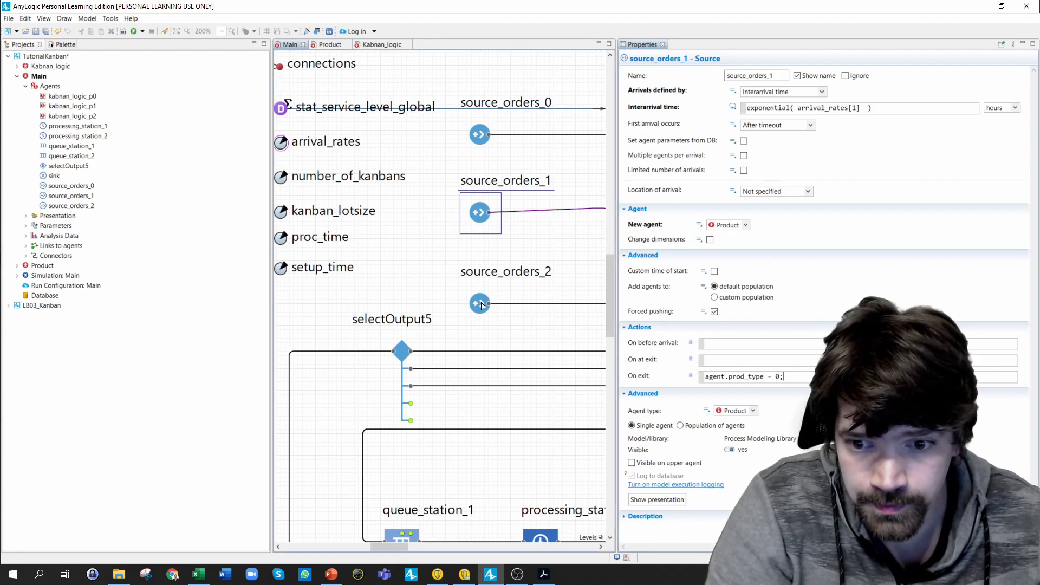
click(720, 377)
key(ctrl+v)
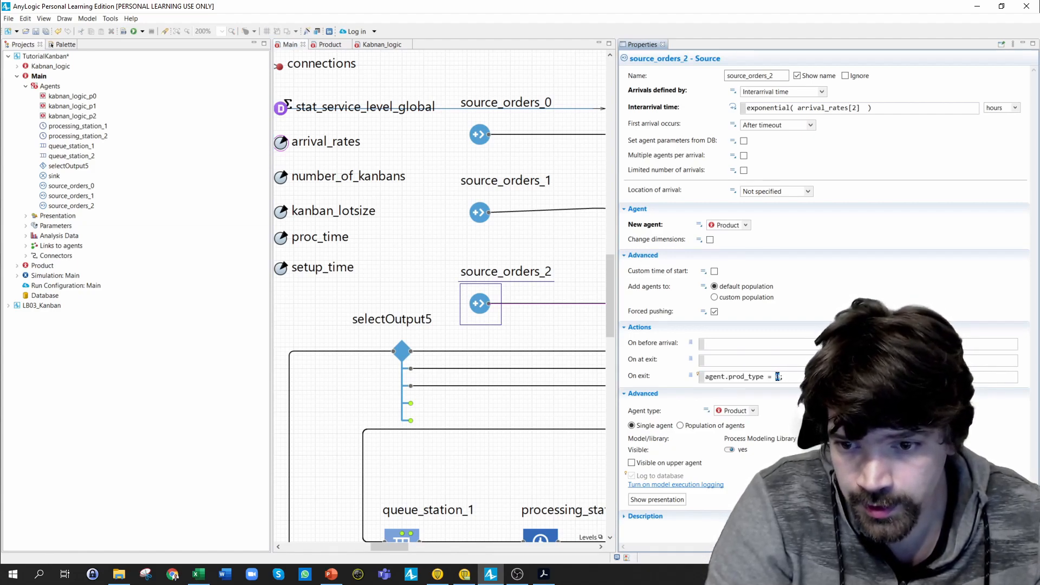
text(2)
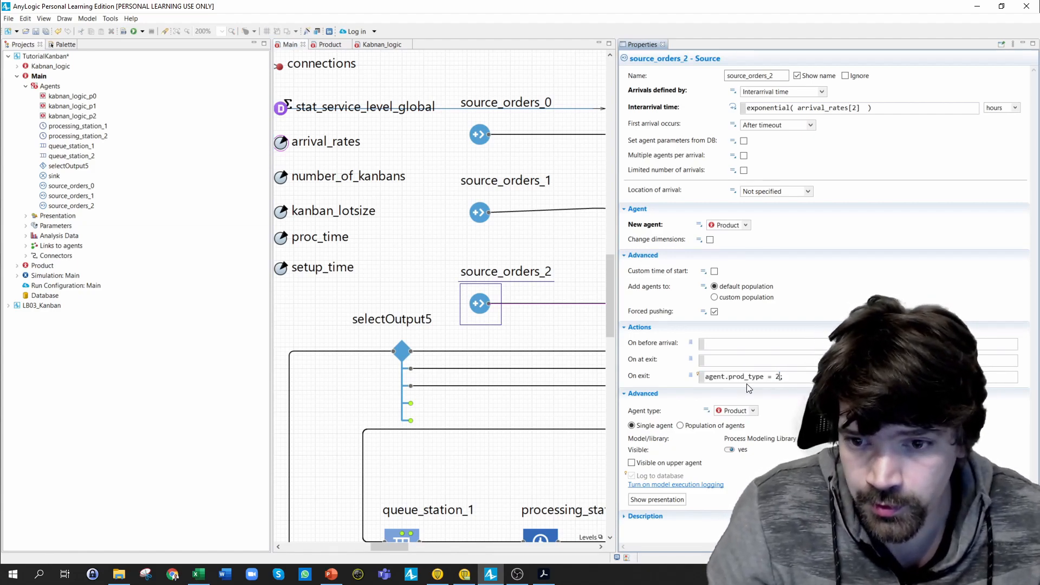
click(480, 217)
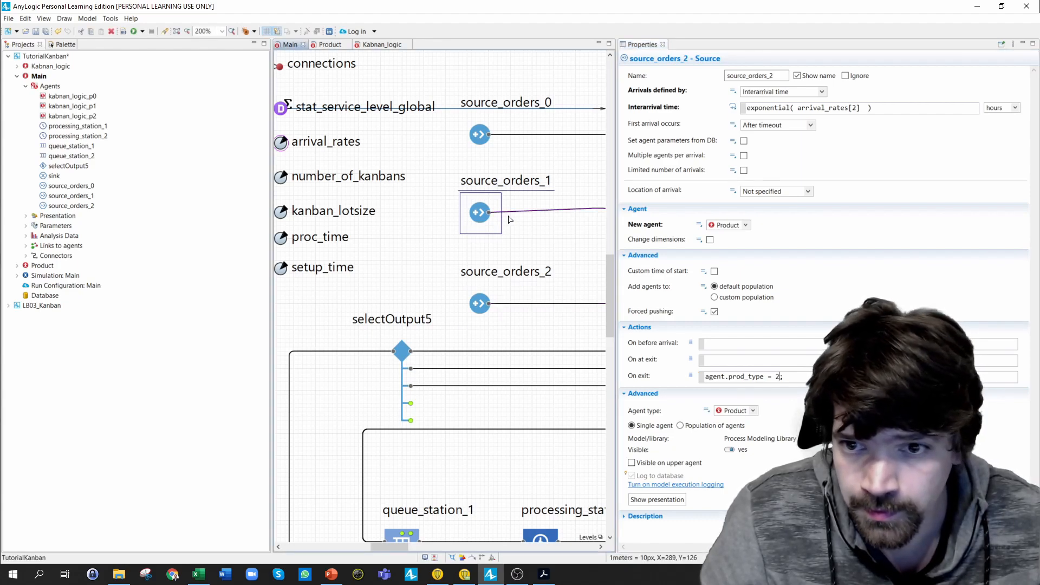
double_click(777, 377)
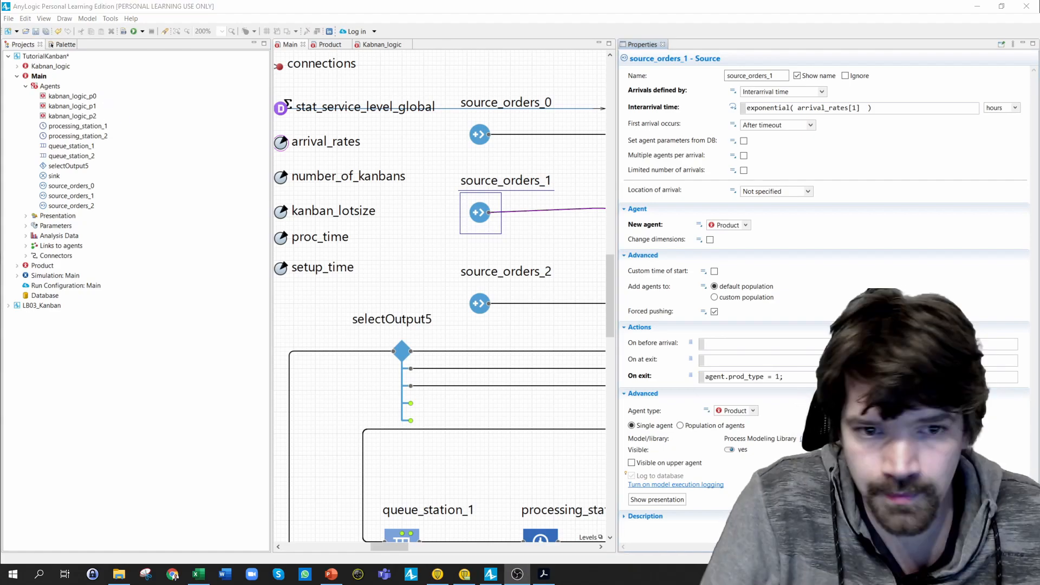
- Set the Simulation experiment's model time to stop at a specified time
click(60, 276)
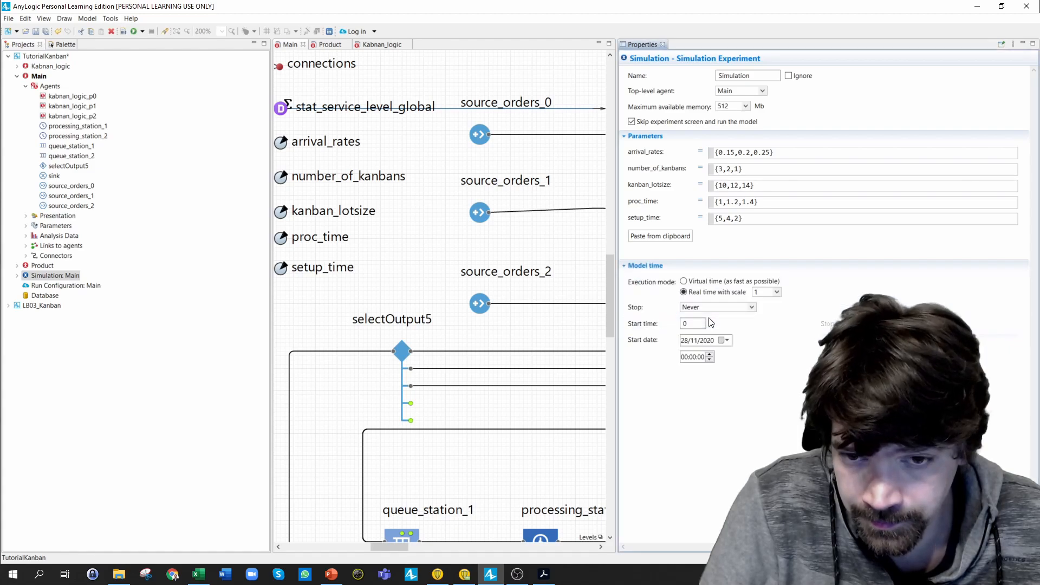
click(696, 308)
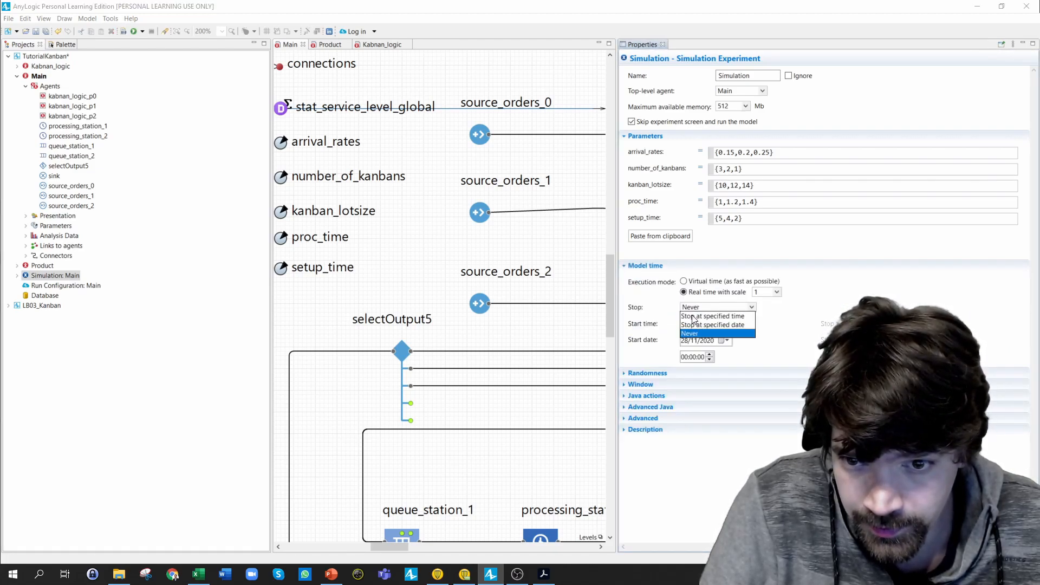
click(693, 317)
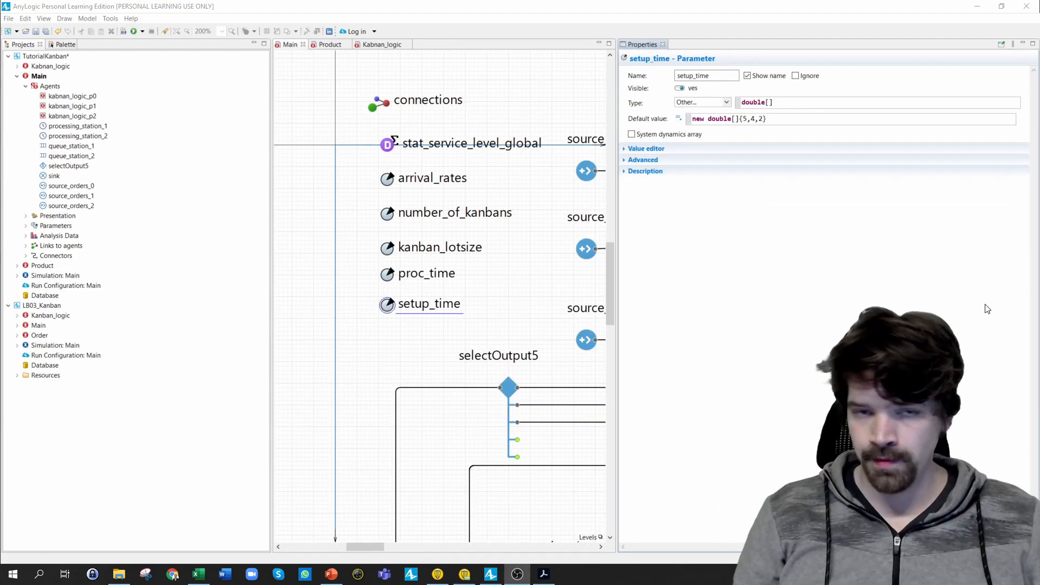
- Run the TutorialKanban simulation, move its window to the middle of the screen, and run it as fast as possible in virtual time
click(143, 31)
click(173, 40)
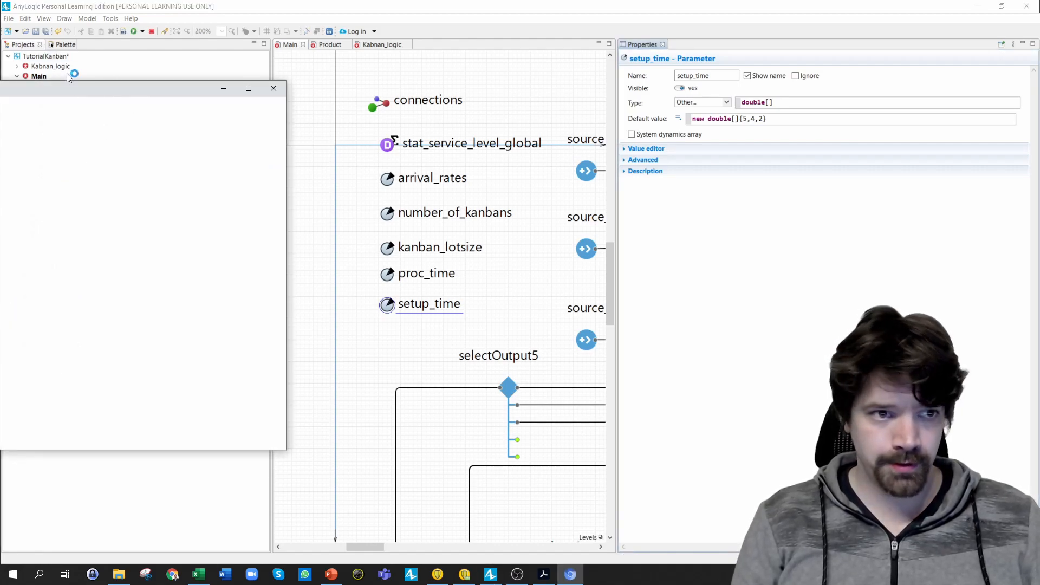
drag(69, 89, 505, 77)
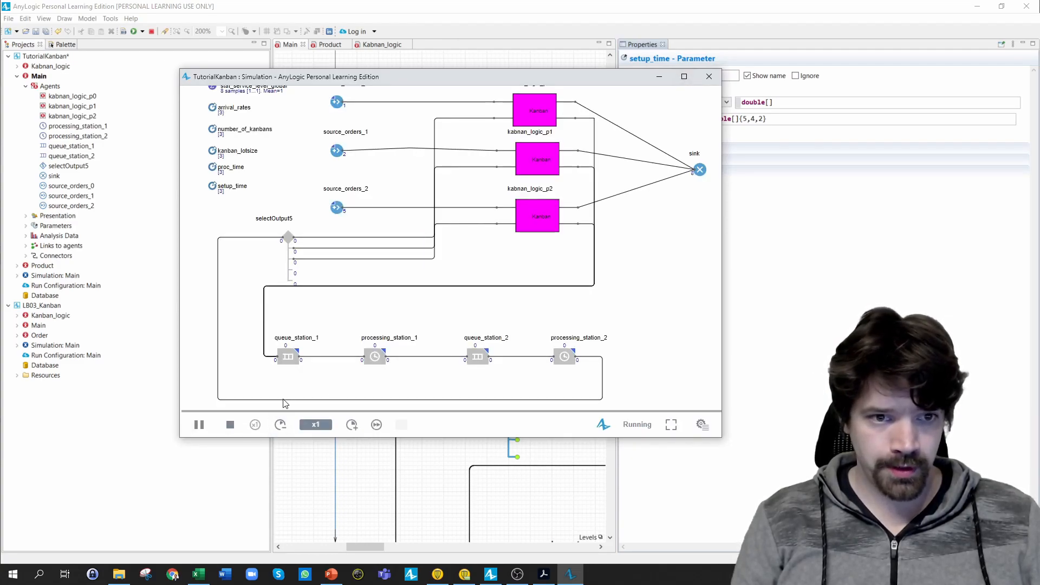
click(377, 424)
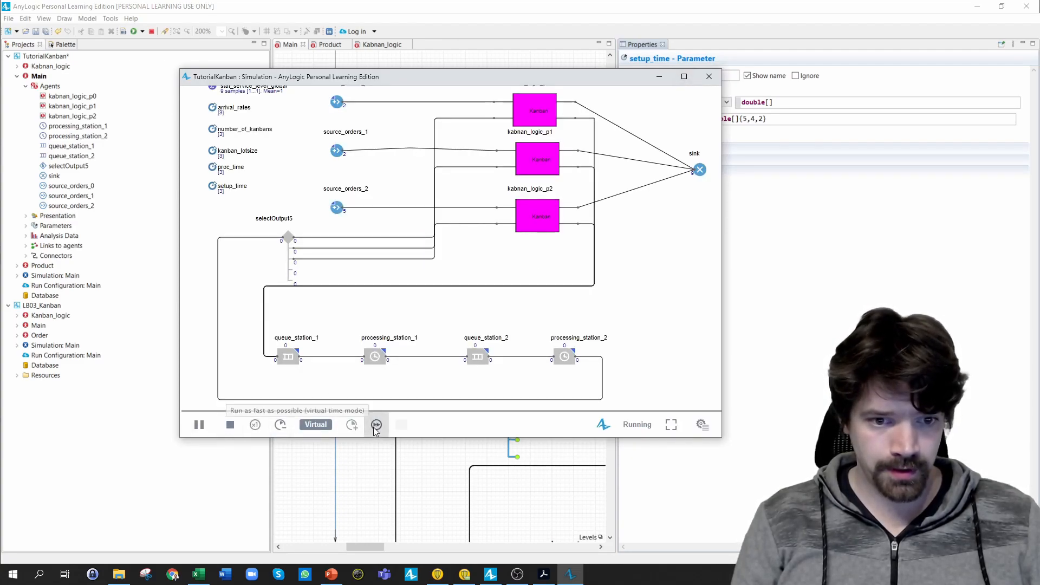